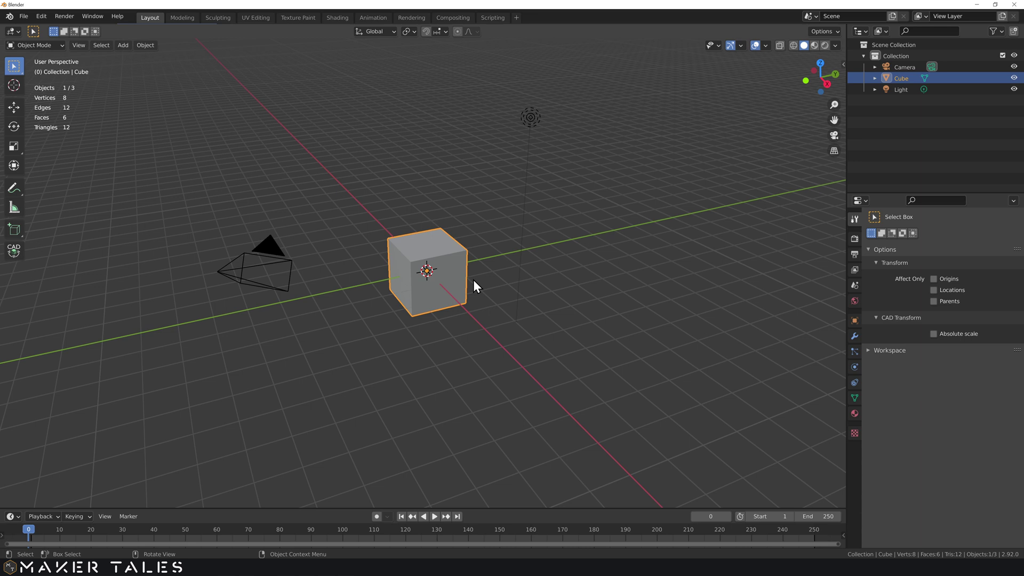
Switch to the open "working on it" file and examine the existing lever parts and ring in solid shading
mouse_move(465, 271)
middle_mouse_down()
mouse_move(463, 263)
mouse_move(469, 277)
middle_mouse_up()
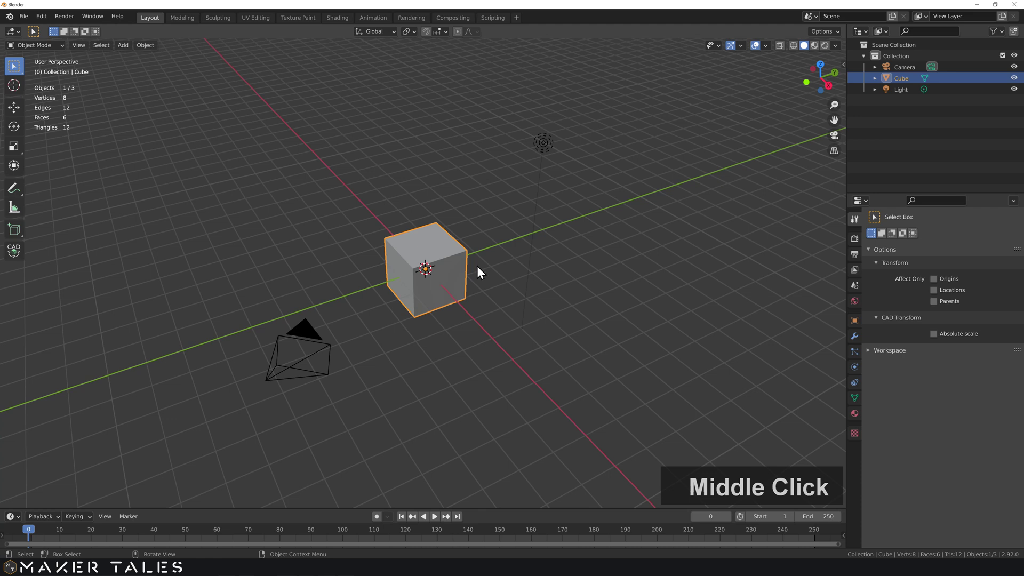
scroll(484, 274, "down", 1)
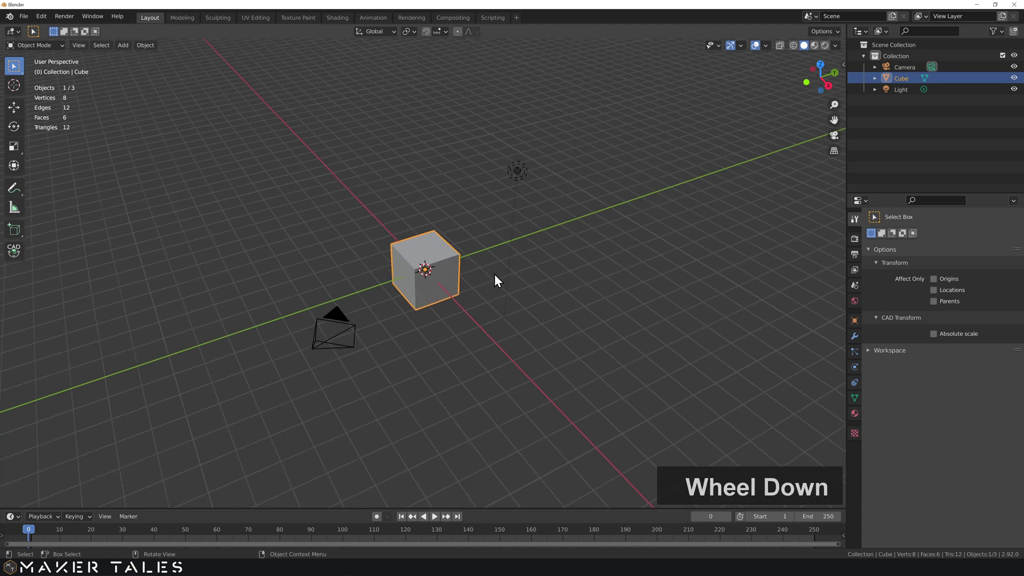
mouse_move(288, 568)
left_click(241, 543)
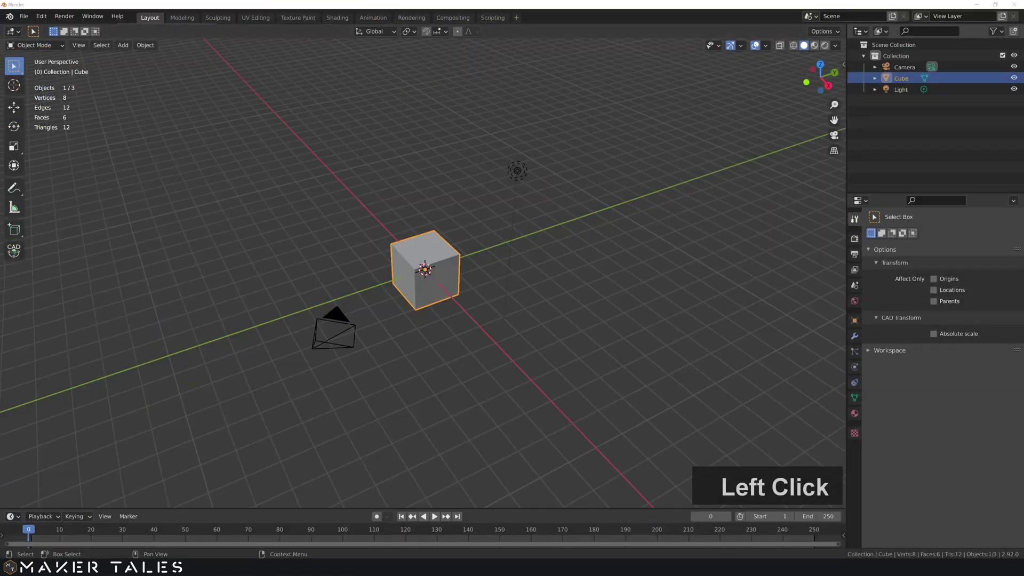
scroll(305, 304, "down", 2)
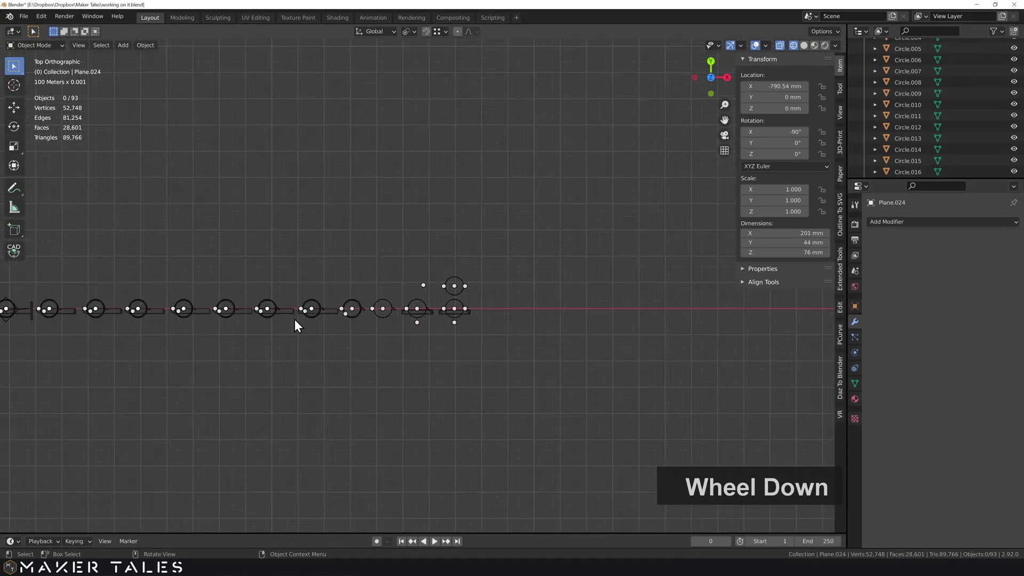
middle_click_drag(251, 320, 485, 313, "shift")
middle_click_drag(267, 336, 414, 276, "shift")
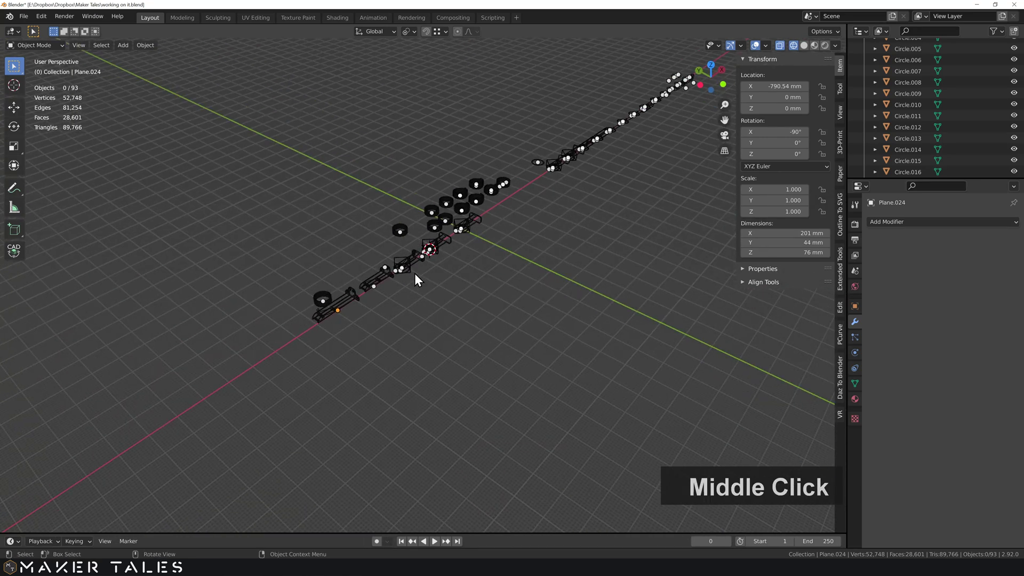
scroll(351, 338, "up", 3)
mouse_move(351, 338)
middle_mouse_down("shift")
mouse_move(519, 336)
mouse_move(543, 322)
middle_mouse_up("shift")
key("shift+z")
mouse_move(448, 329)
middle_mouse_down("shift")
mouse_move(593, 312)
mouse_move(504, 309)
middle_mouse_up("shift")
scroll(533, 312, "up", 4)
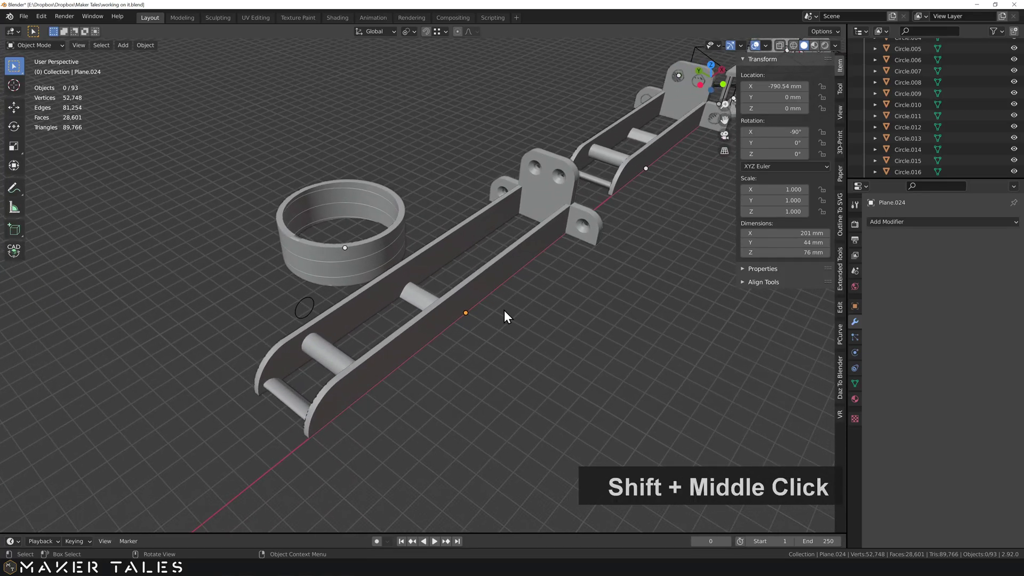
middle_click_drag(434, 307, 327, 313)
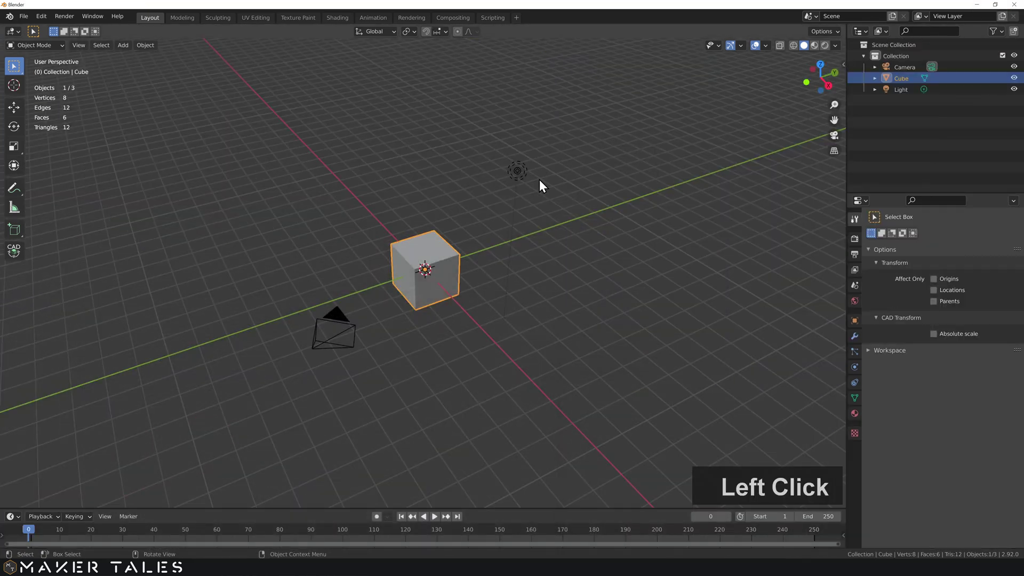
Return to the unsaved default scene and delete its camera, cube and light
middle_click_drag(504, 302, 569, 294)
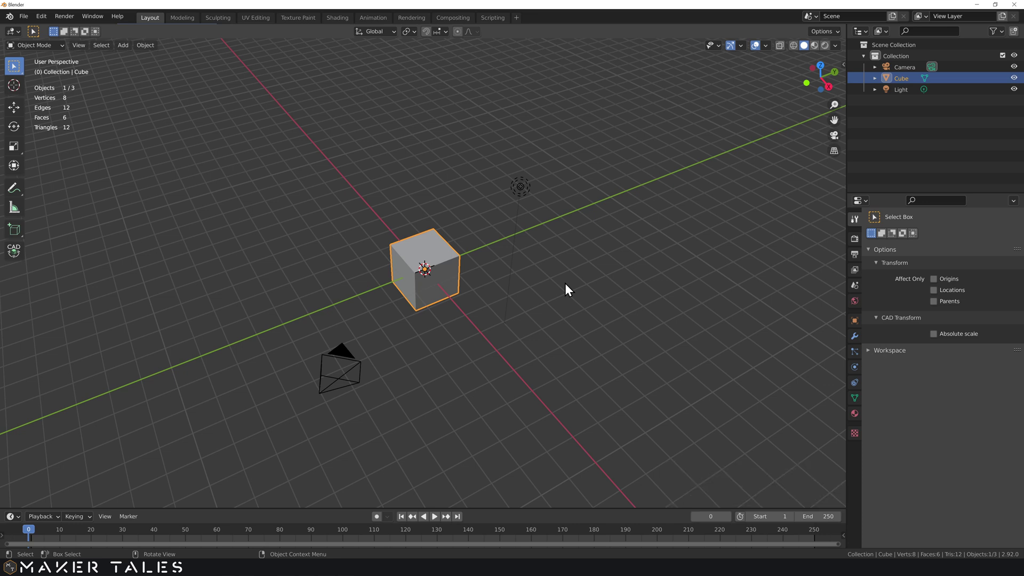
middle_click_drag(565, 284, 538, 327)
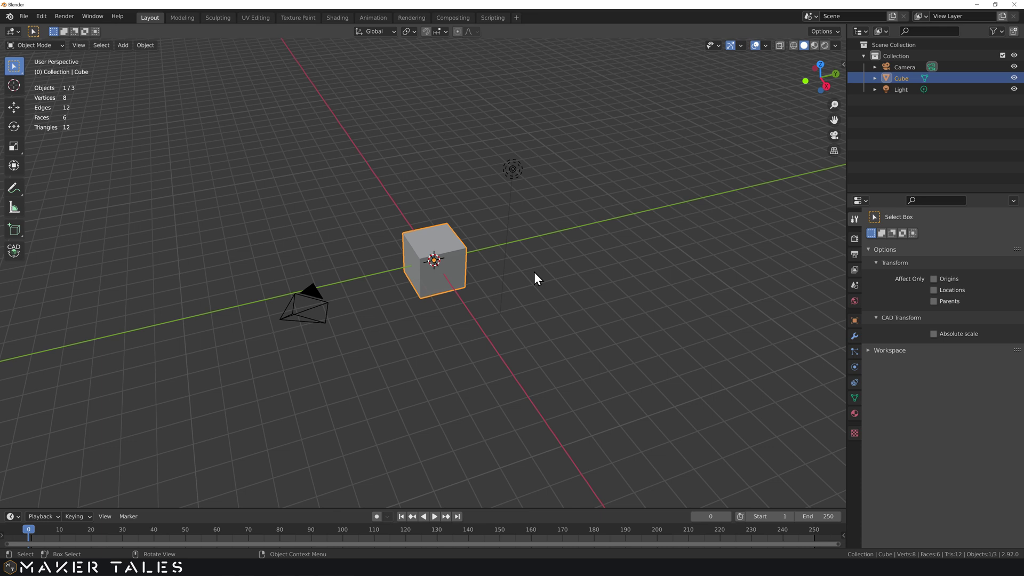
left_click_drag(543, 102, 172, 344)
key("Delete")
Add a mesh circle at the origin in top view with a radius of 70/2 mm and 160 vertices
key("KP_7")
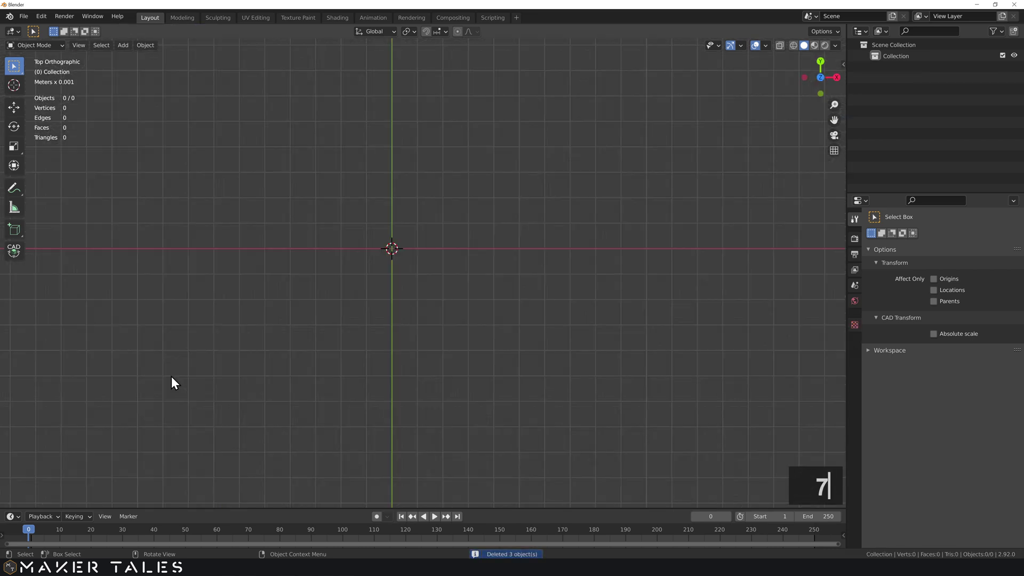
key("shift+a")
mouse_move(176, 335)
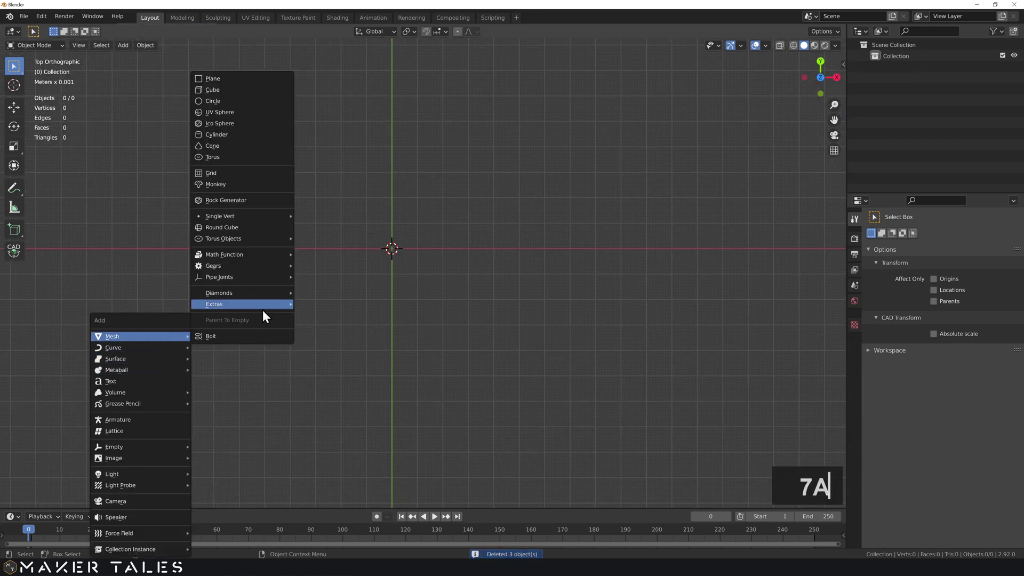
left_click(219, 101)
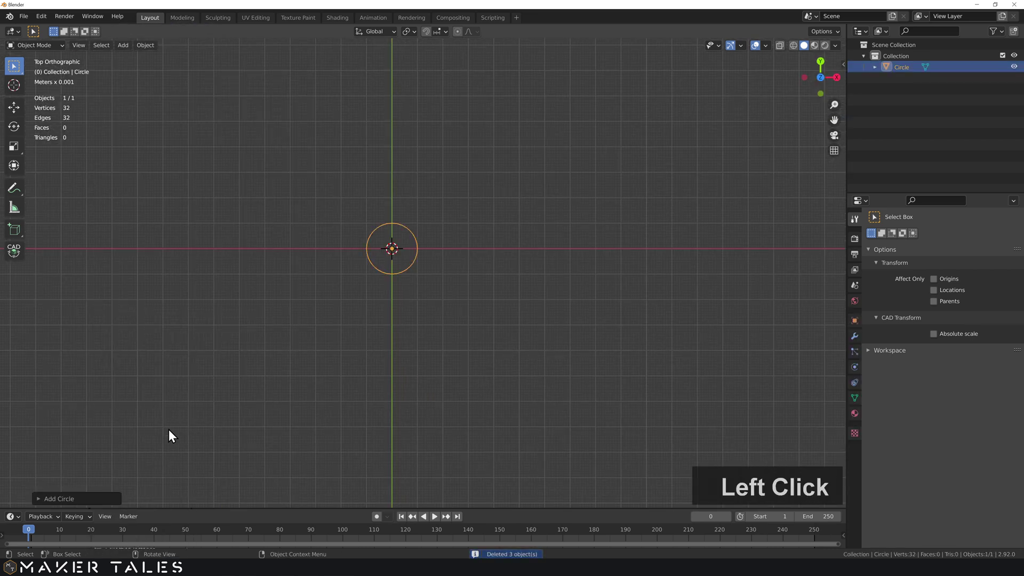
left_click(68, 497)
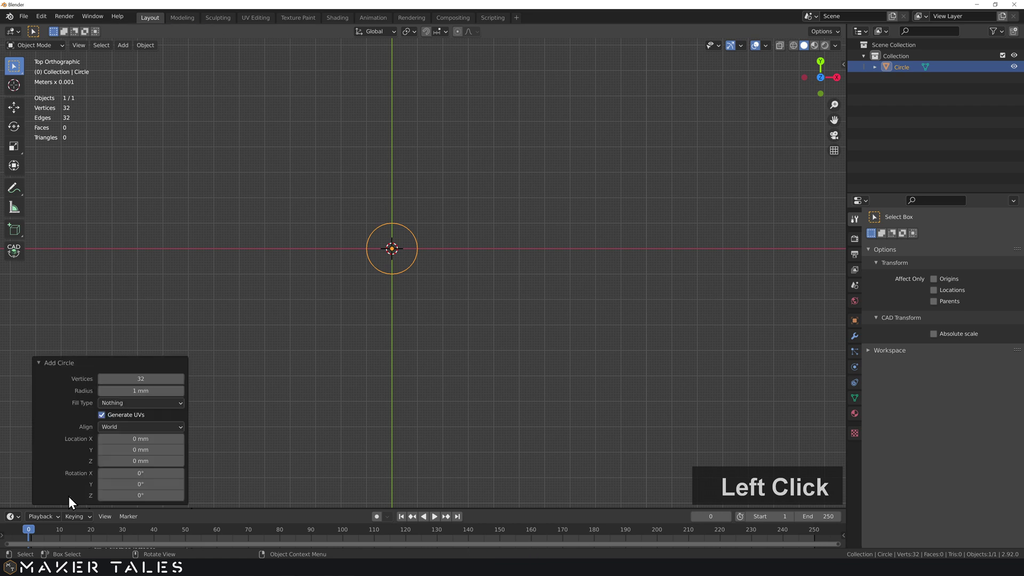
left_click(142, 387)
type("70/2")
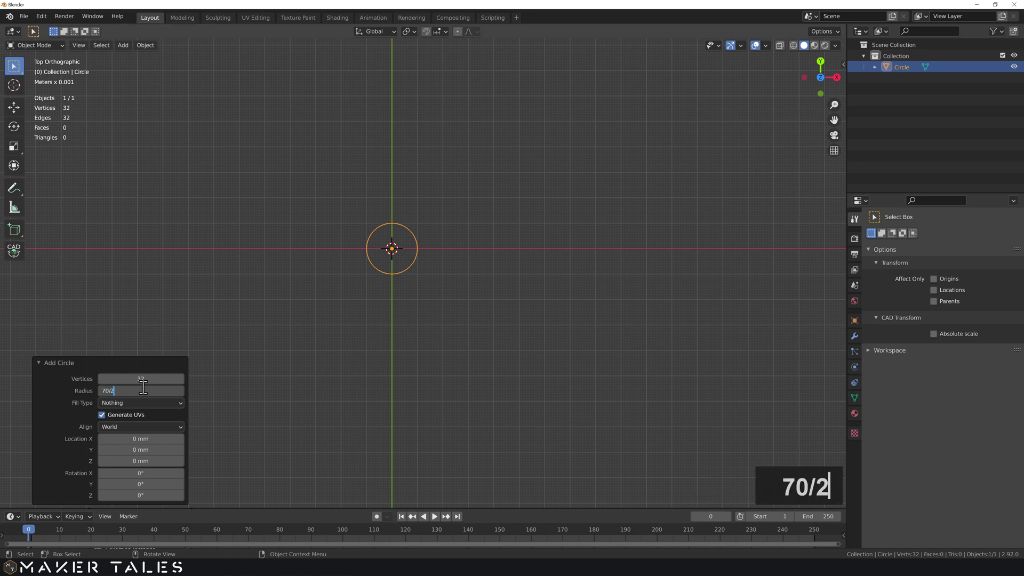
key("Return")
scroll(322, 220, "down", 5)
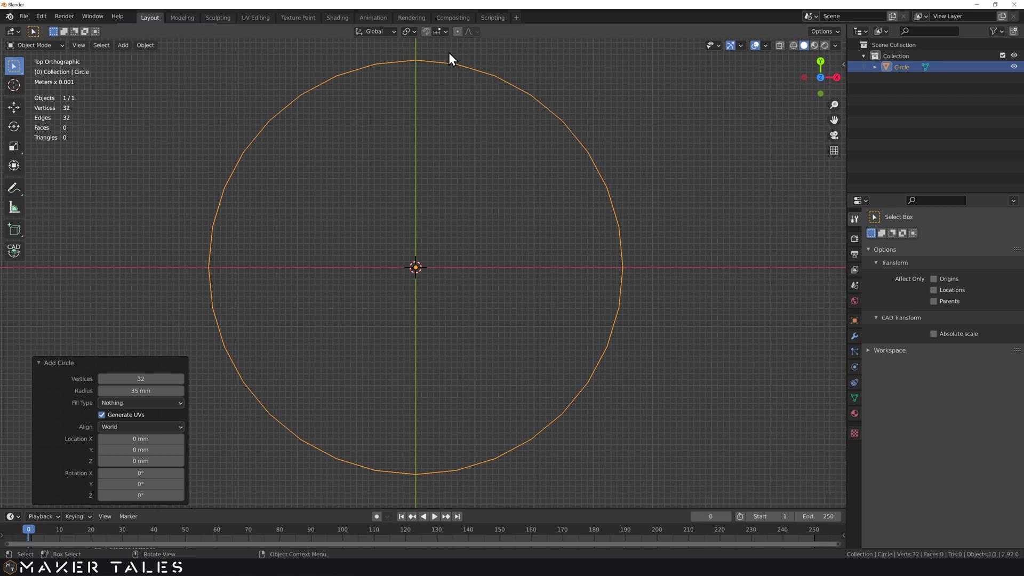
double_click(141, 378)
type("160")
key("Return")
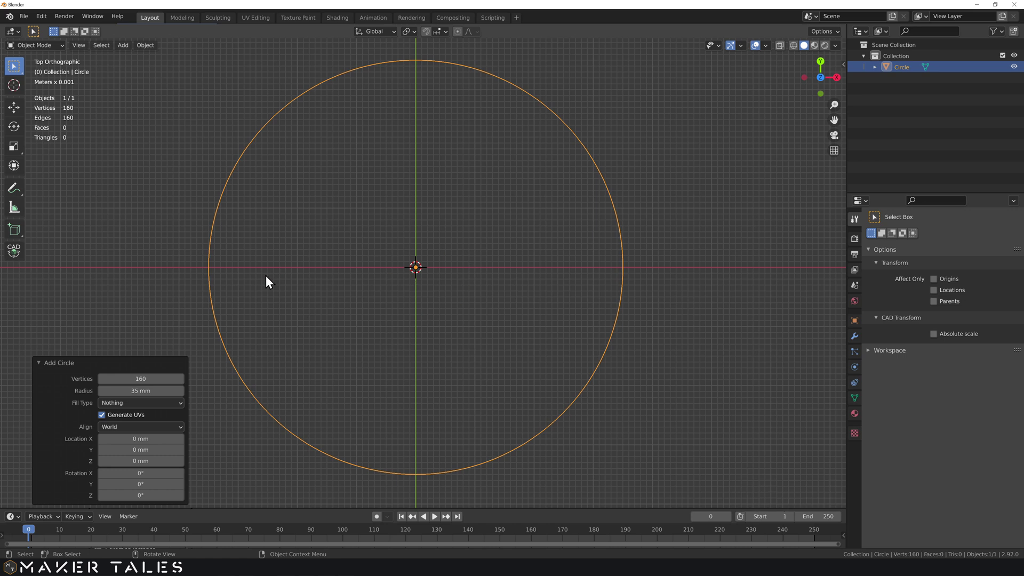
Offset the circle's edges inward with a width of -3 to form a concentric inner ring
key("Tab")
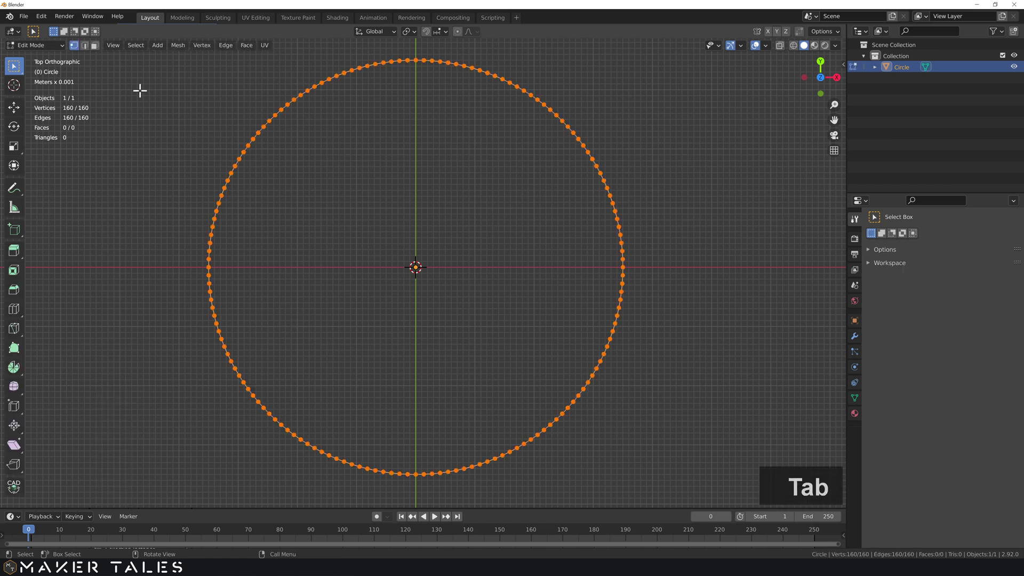
left_click(227, 45)
mouse_move(273, 58)
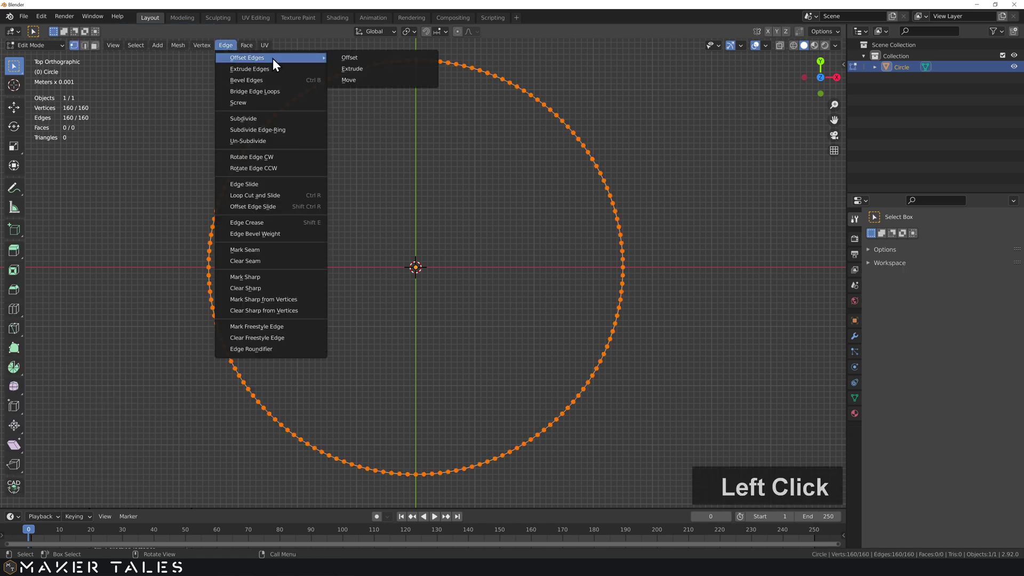
left_click(354, 56)
left_click(147, 340)
type("-3")
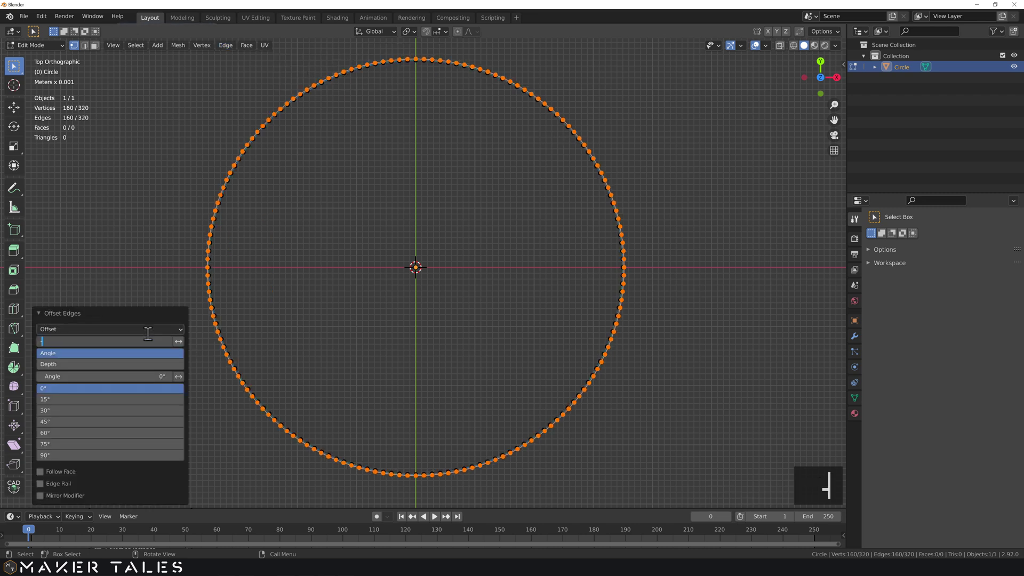
key("Return")
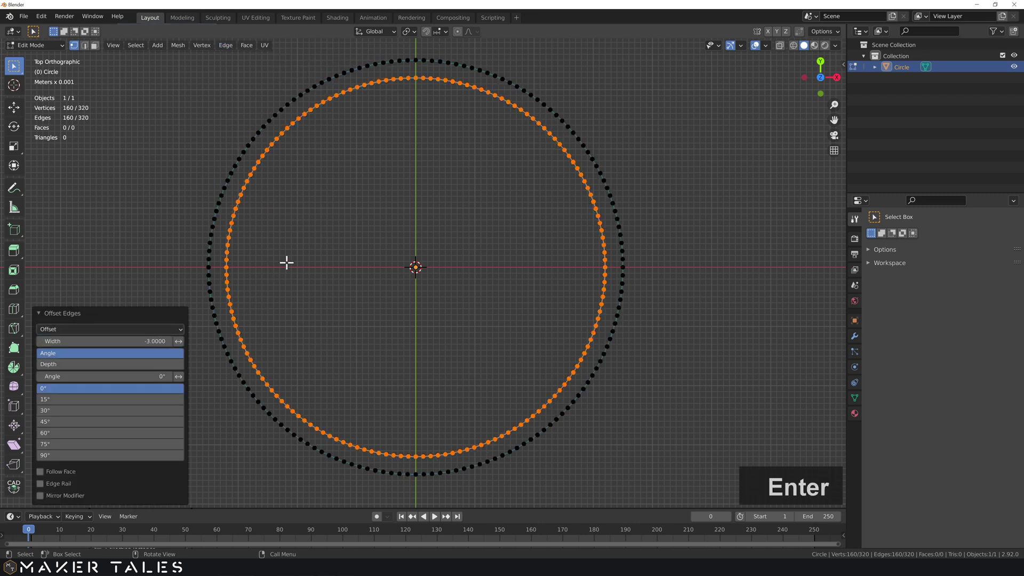
key("Tab")
Add a mesh plane at the origin with a size of 5 mm
scroll(363, 238, "down", 3)
middle_click_drag(352, 260, 368, 255, "shift")
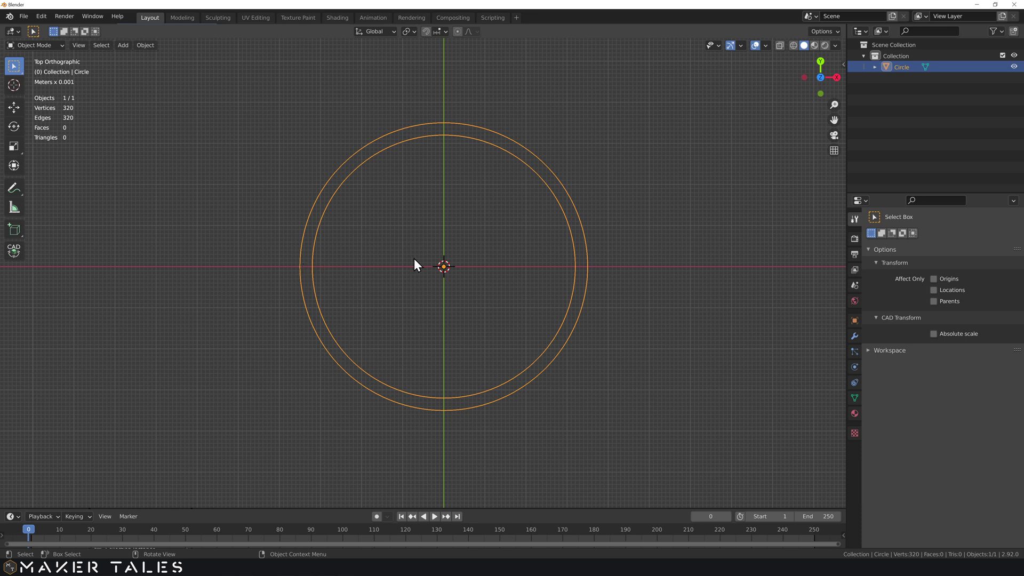
key("shift+a")
mouse_move(461, 268)
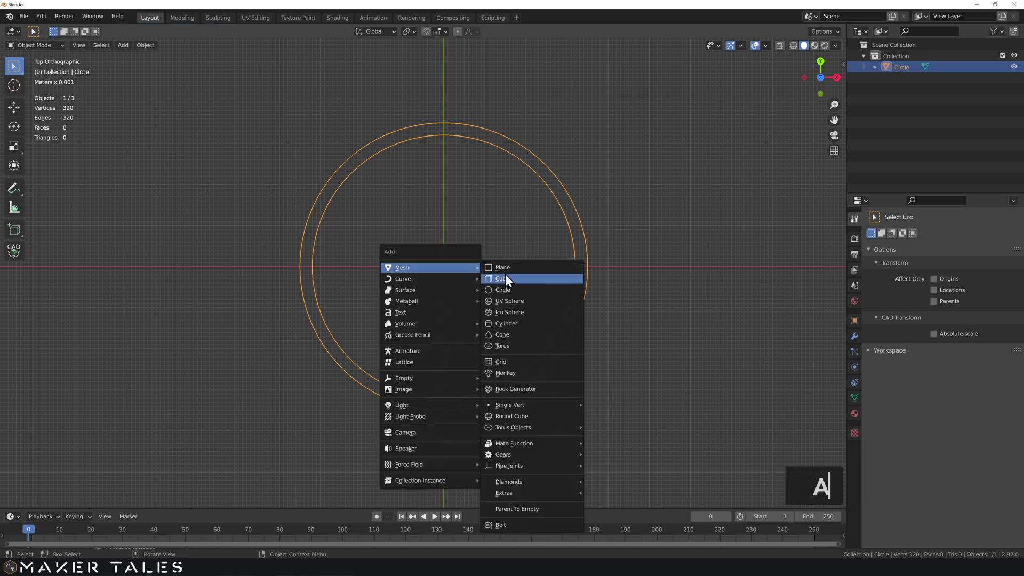
left_click(507, 268)
left_click(159, 402)
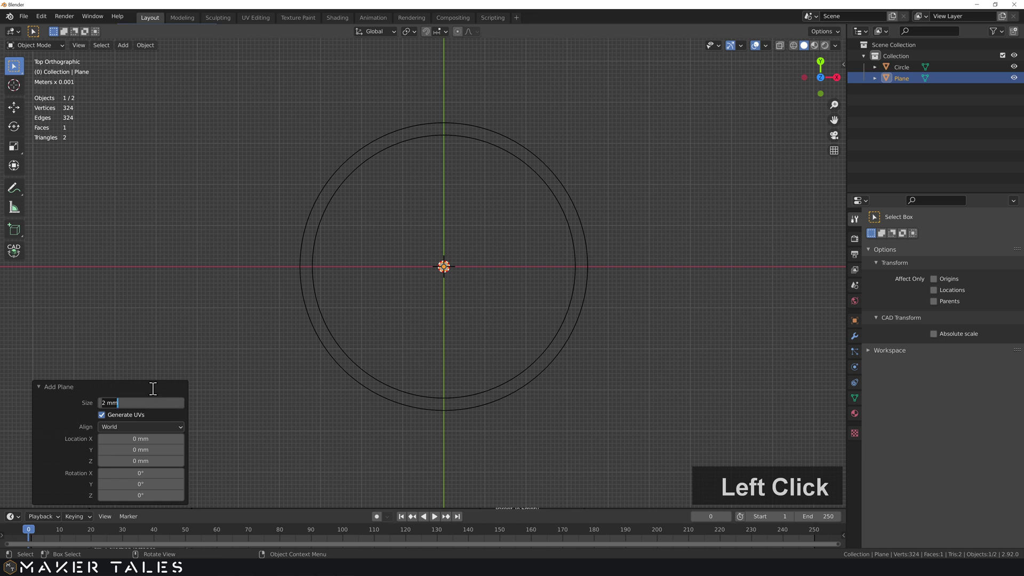
type("5")
key("Return")
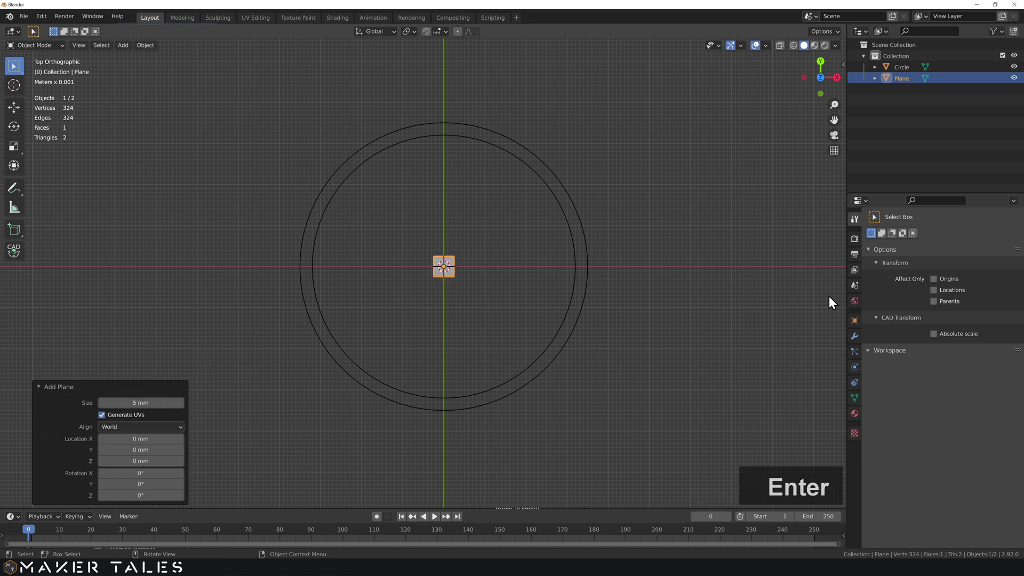
Set the plane's Y dimension to 10 mm and apply its scale
key("n")
left_click(759, 244)
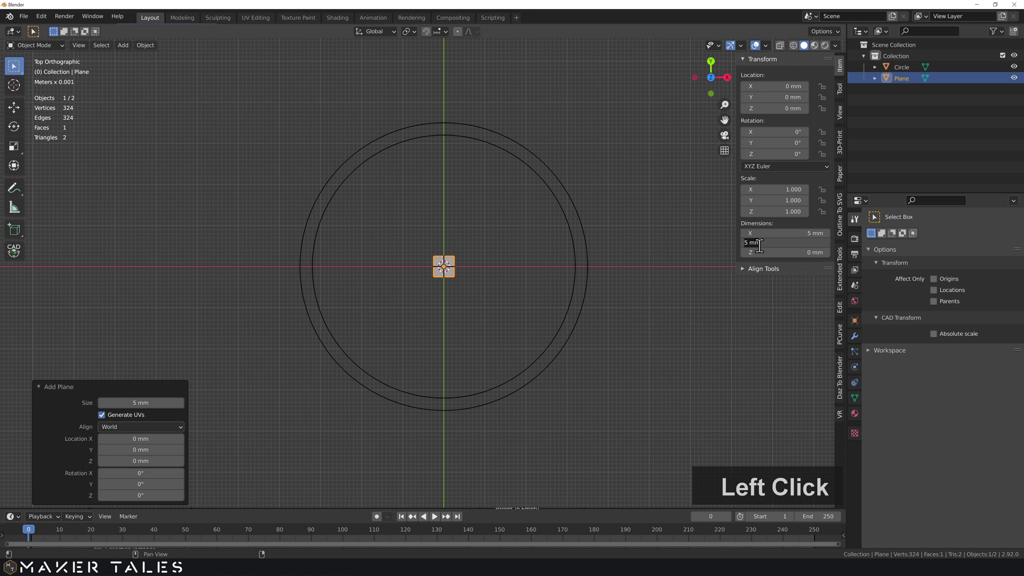
type("10")
key("Return")
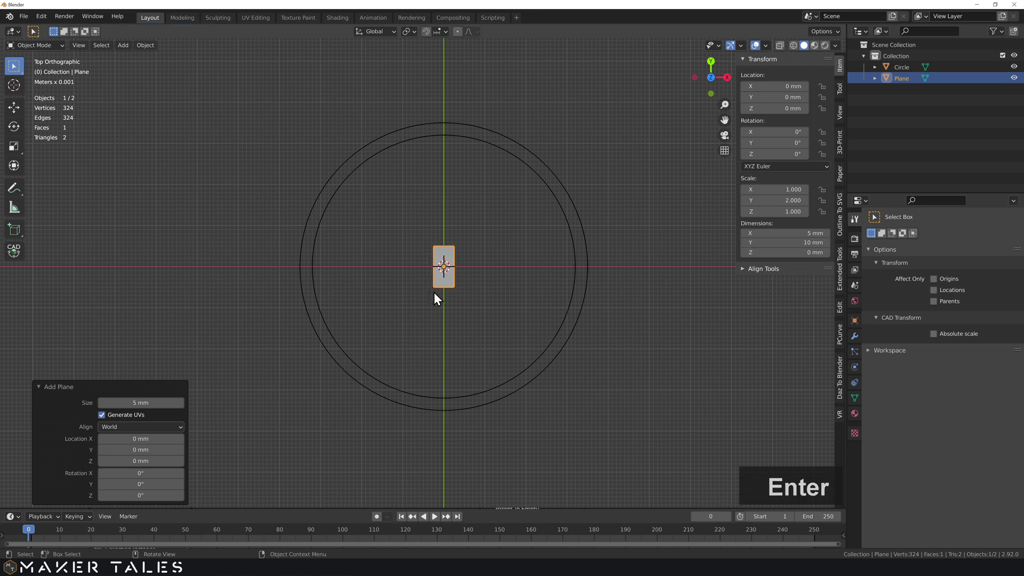
left_click(486, 310)
left_click(446, 280)
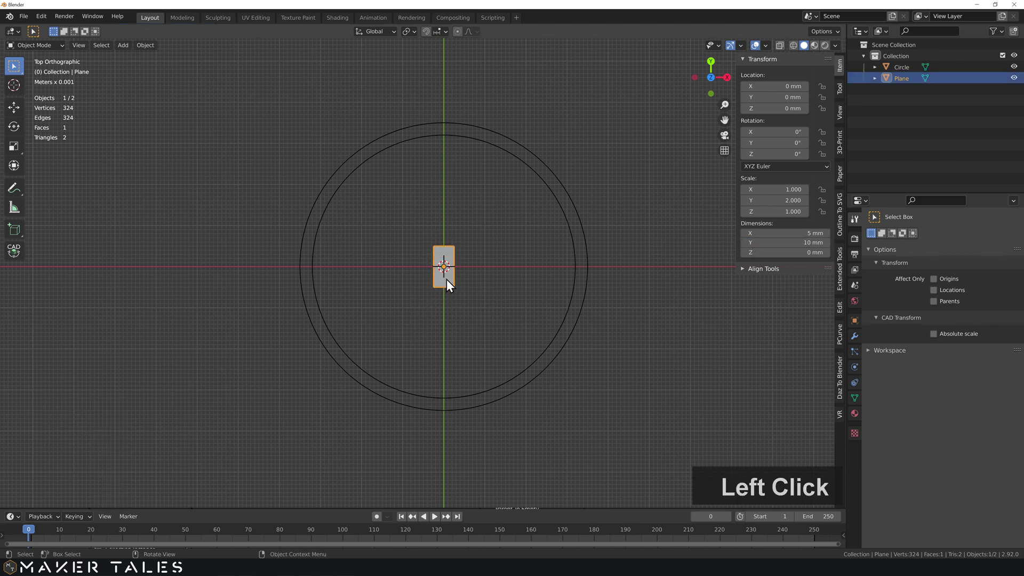
key("ctrl+a")
left_click(446, 278)
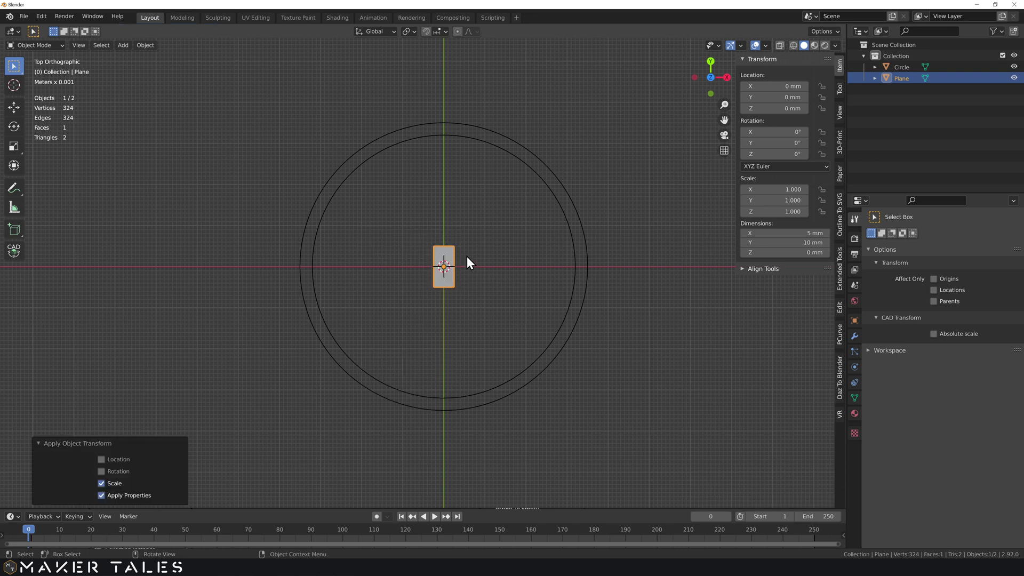
Rotate the plane 45° clockwise in the top view
key("r")
key("4")
key("5")
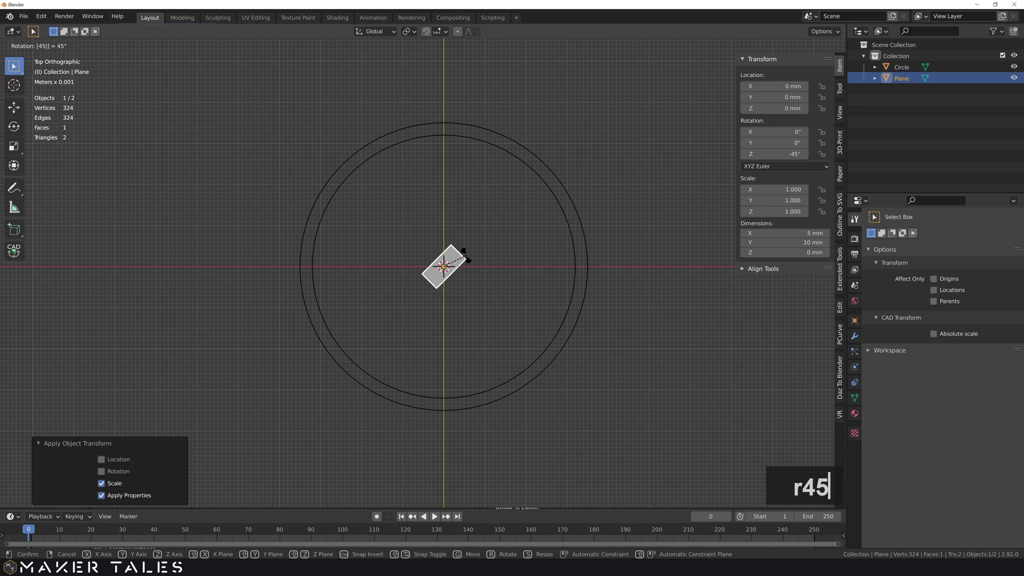
key("Return")
Move the plane along X with CAD Transform, aligning its rightmost corner with the outer circle's leftmost vertex
scroll(476, 264, "up", 2)
key("alt+c")
key("g")
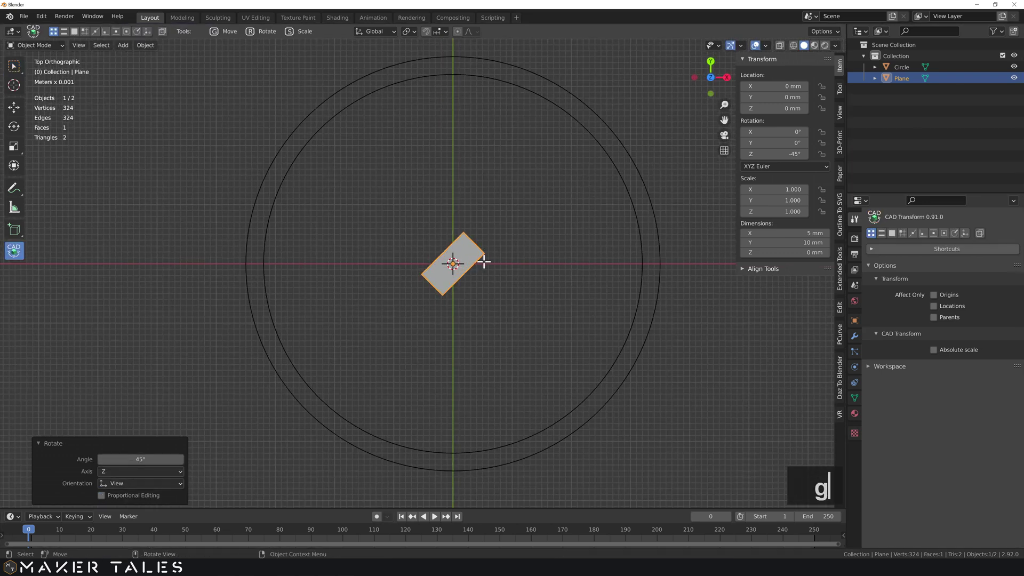
left_click(482, 255)
key("x")
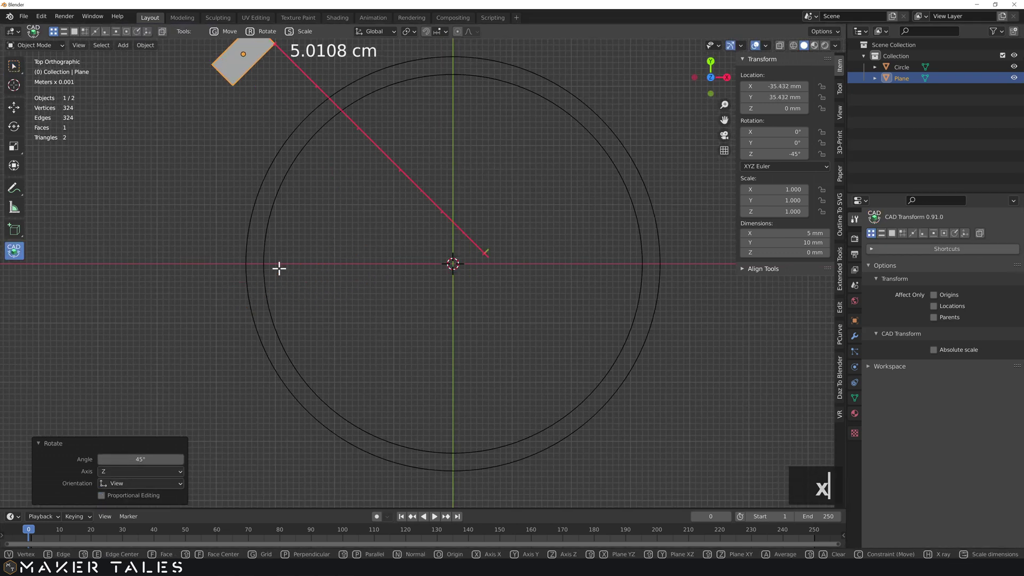
key("x")
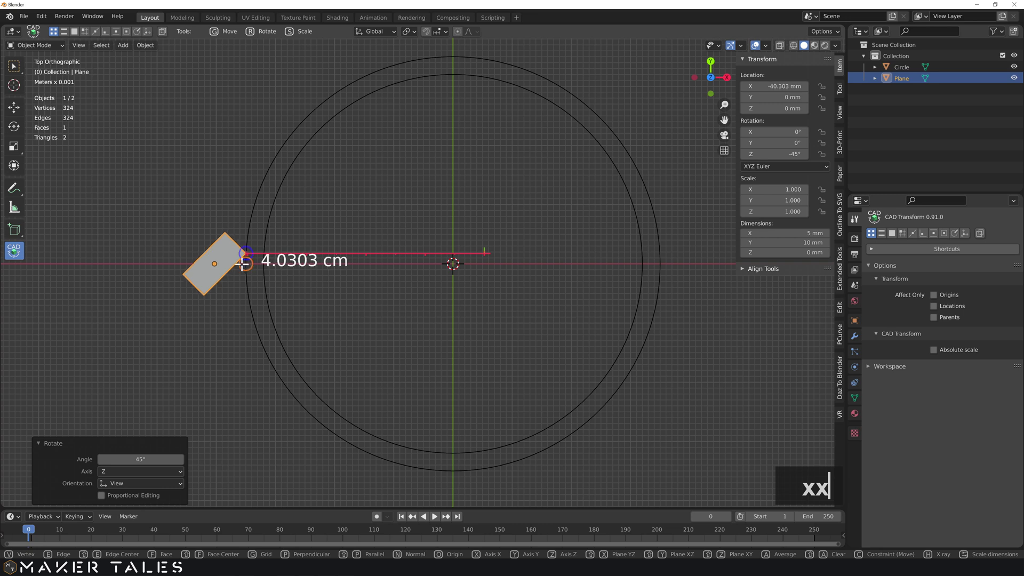
left_click(243, 265)
Duplicate the rotated plane about 81.6 mm along X to the opposite side of the circle
key("shift+d")
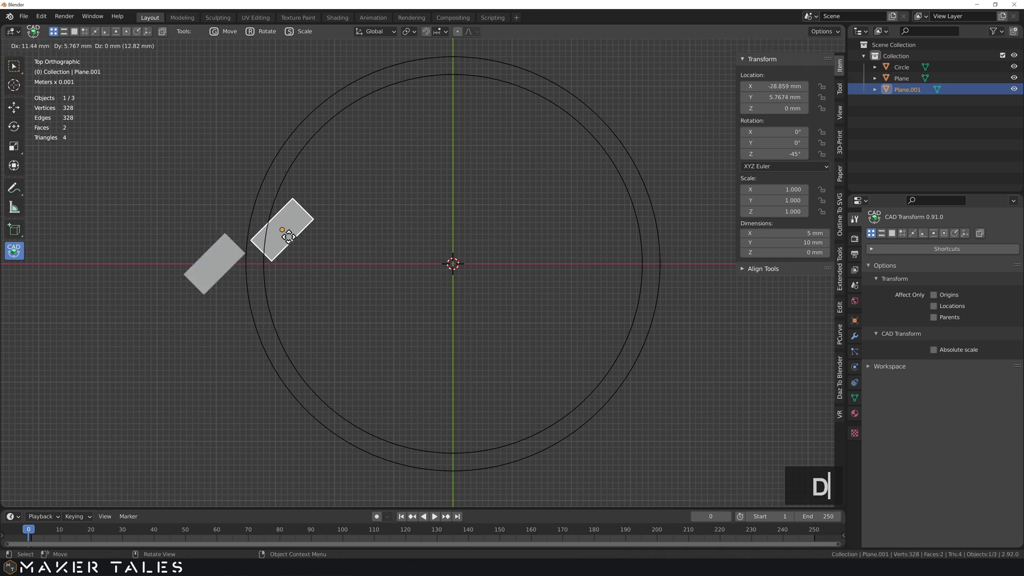
key("x")
left_click(692, 224)
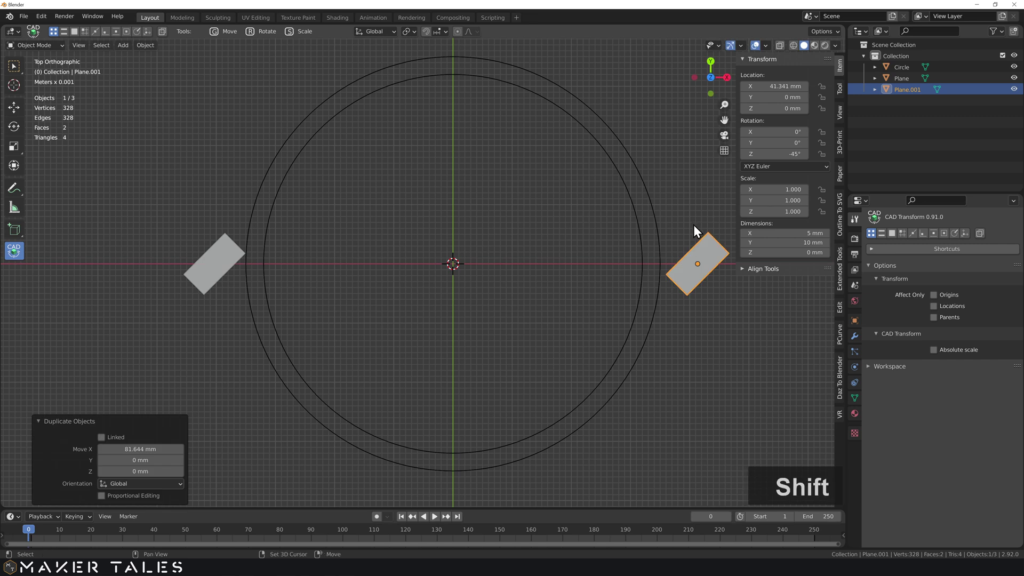
Move the duplicated plane along X with CAD Transform, aligning its leftmost corner with the outer circle's rightmost vertex
middle_click_drag(693, 225, 537, 226, "shift")
key("g")
left_click(509, 276)
key("x")
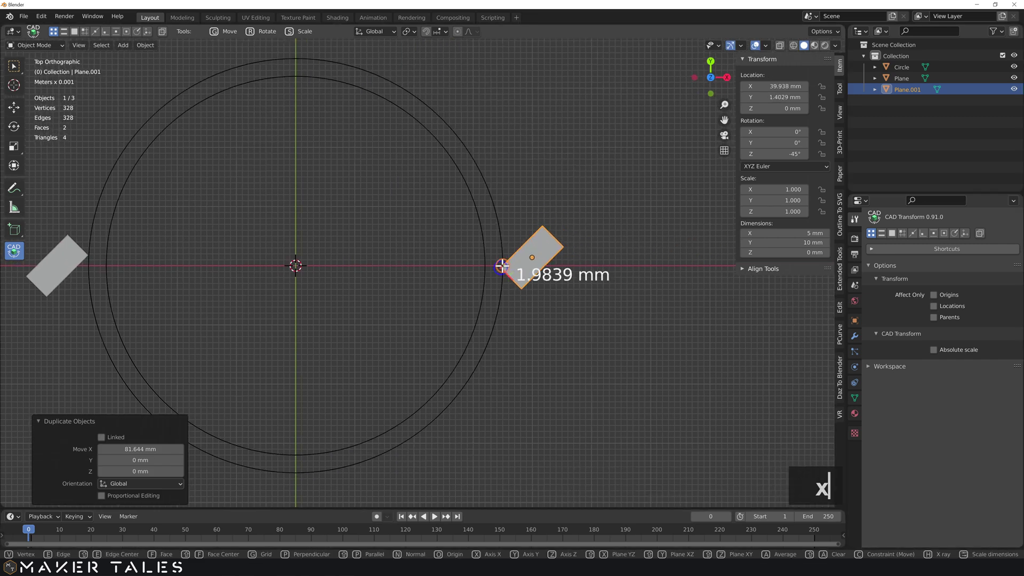
key("x")
left_click(502, 265)
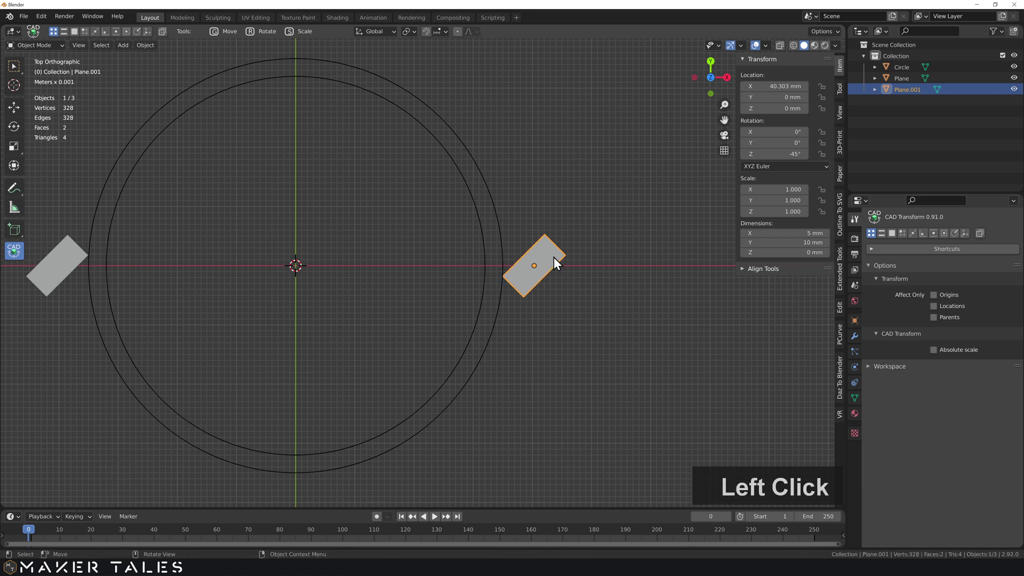
Switch to the Select Box tool and rotate the duplicated plane 90° clockwise in the top view
type("r90")
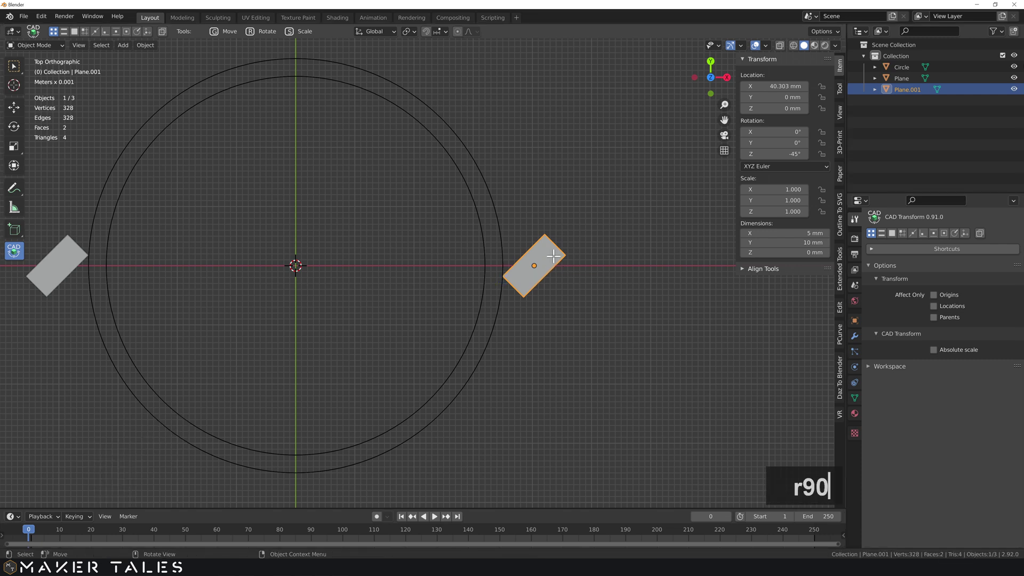
right_click(590, 244)
key("w")
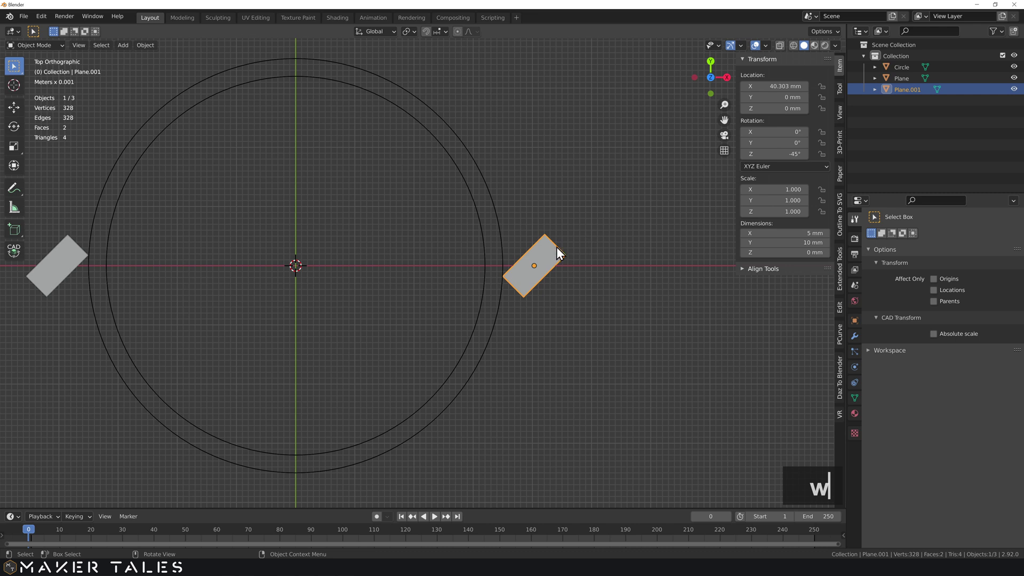
type("r90")
key("Return")
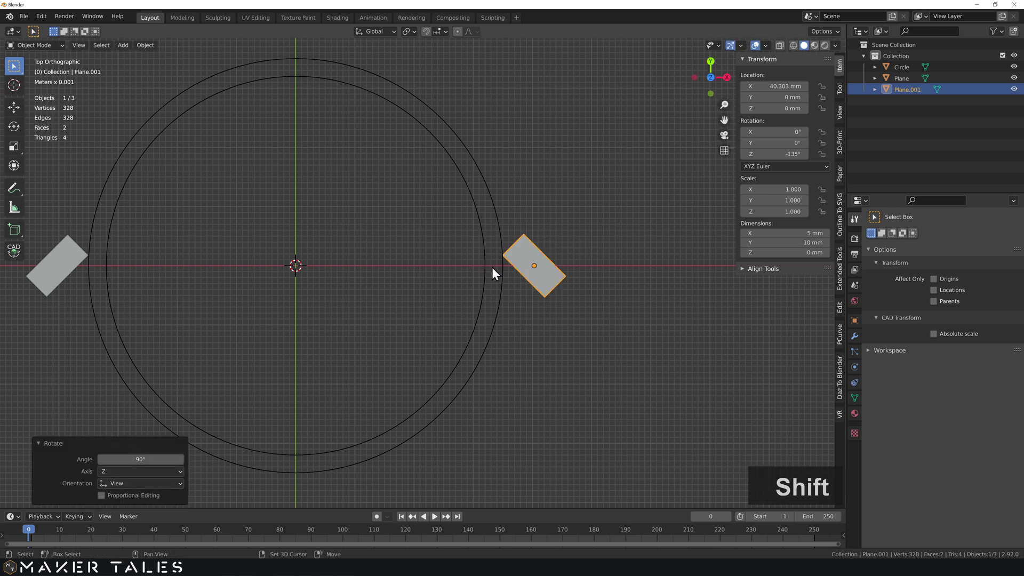
Add a mesh circle at the origin with a 5 mm radius and 100 vertices
scroll(638, 222, "down", 3, "shift")
middle_click_drag(638, 223, 515, 249, "shift")
scroll(469, 252, "down", 1)
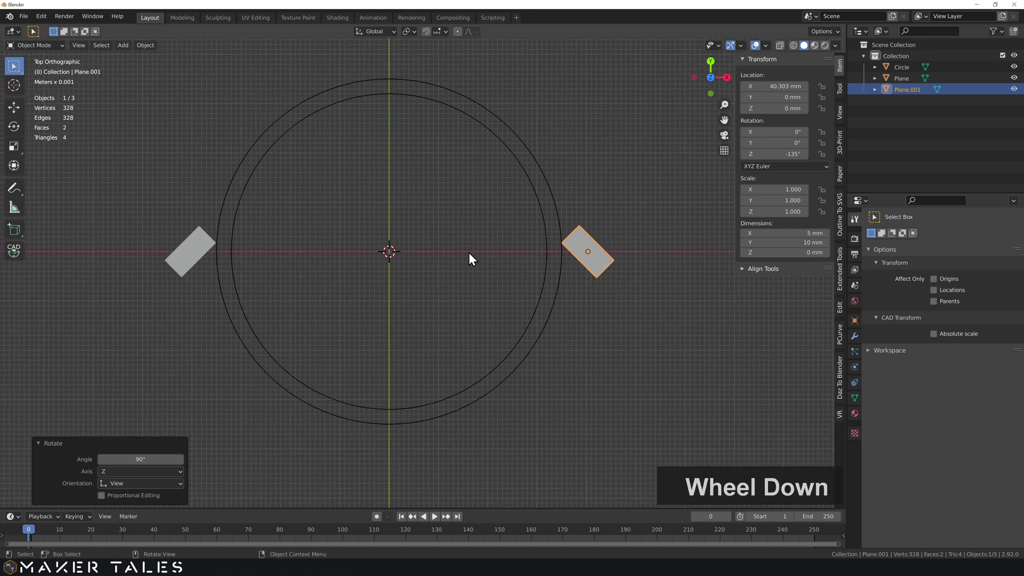
left_click(437, 284)
key("shift+a")
mouse_move(437, 281)
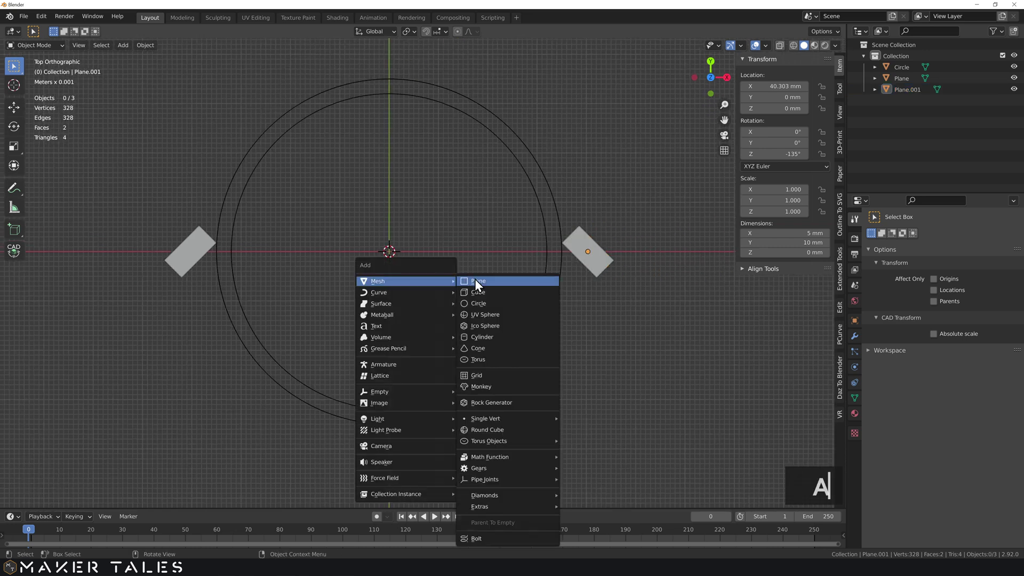
left_click(483, 305)
left_click(127, 391)
type("5")
key("Return")
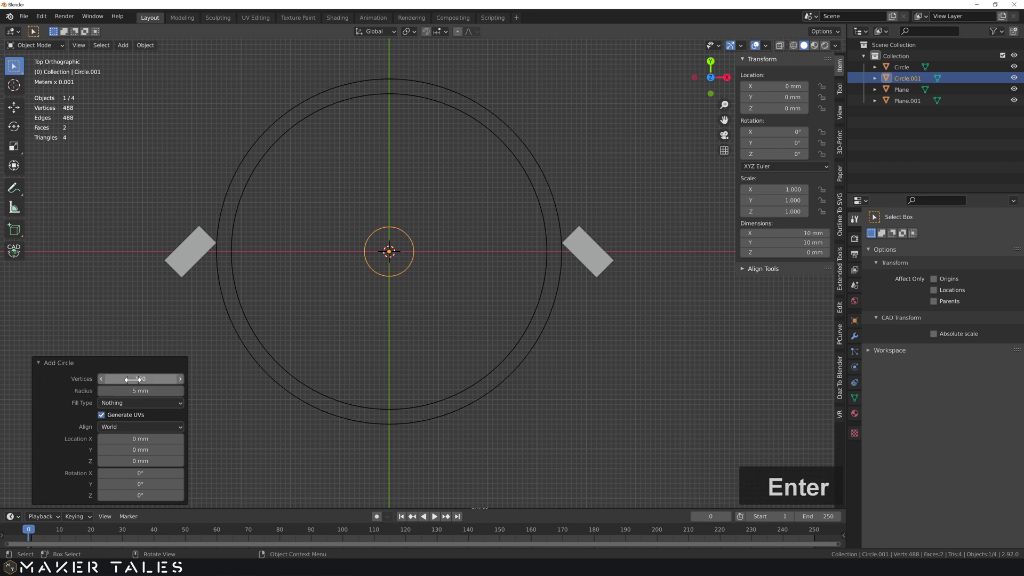
left_click(132, 379)
type("100")
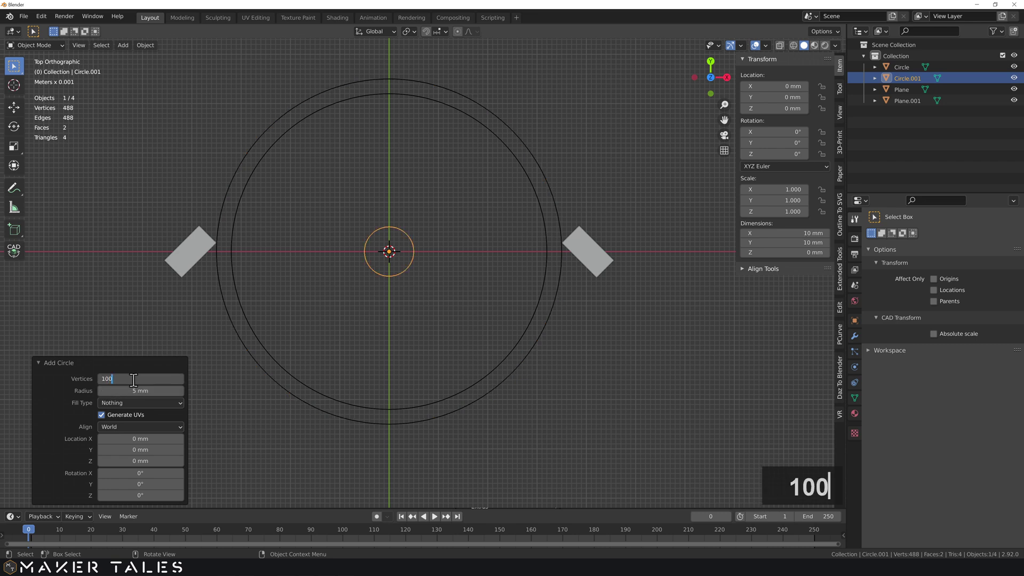
key("Return")
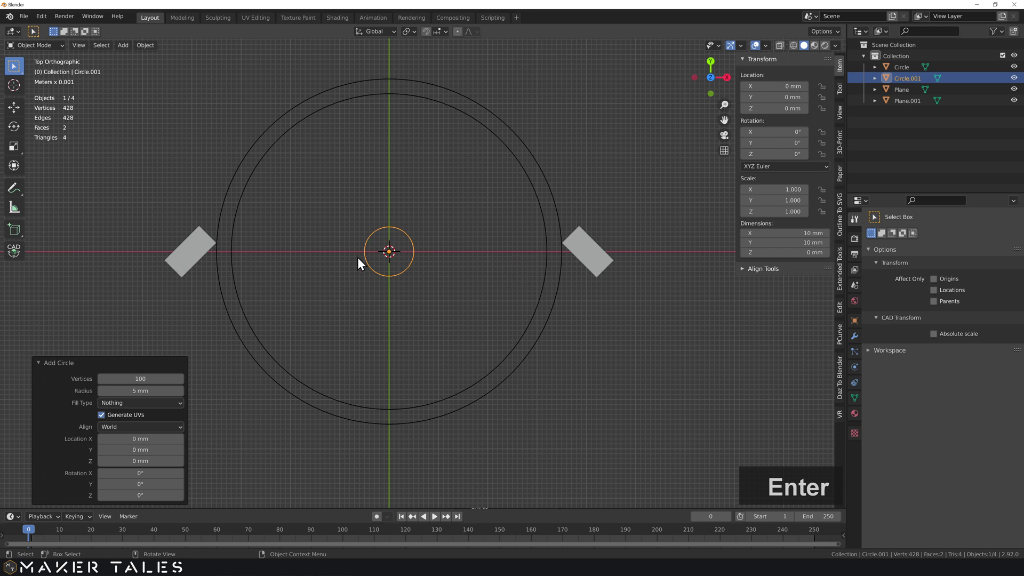
Move the small circle -10 mm along Y and -20 mm along X
middle_click_drag(354, 343, 395, 322, "shift")
left_click(420, 320)
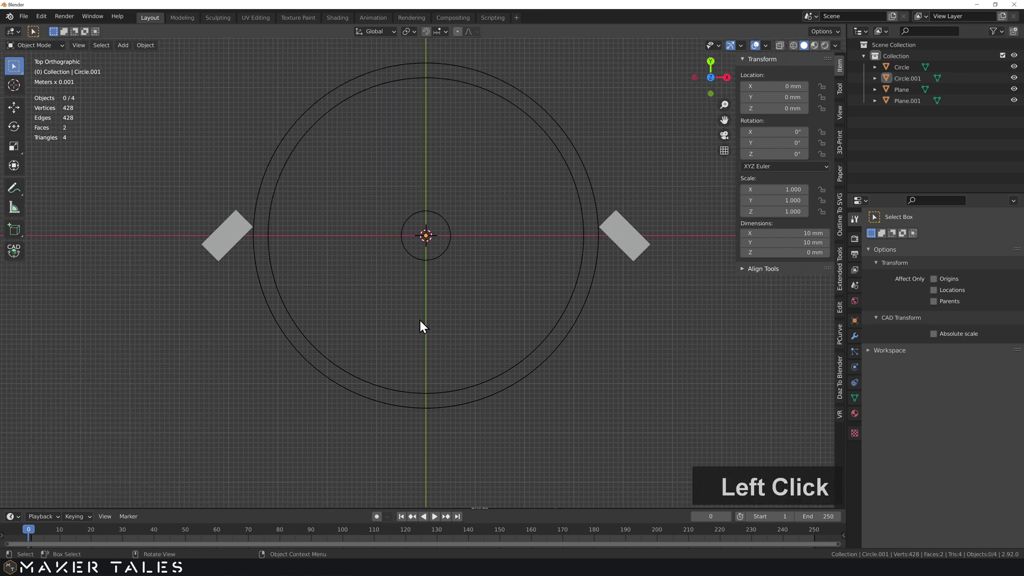
left_click(436, 258)
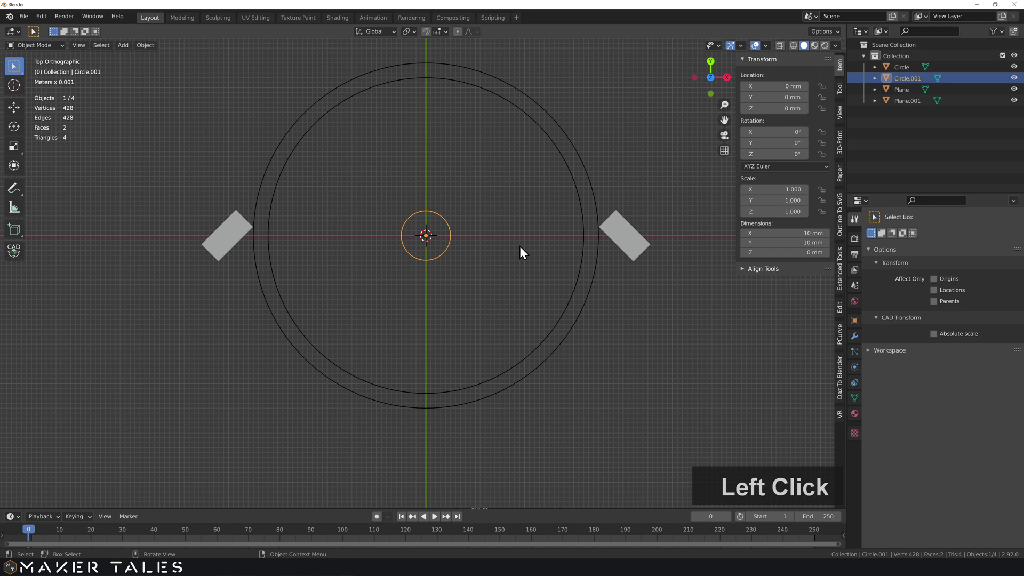
key("g")
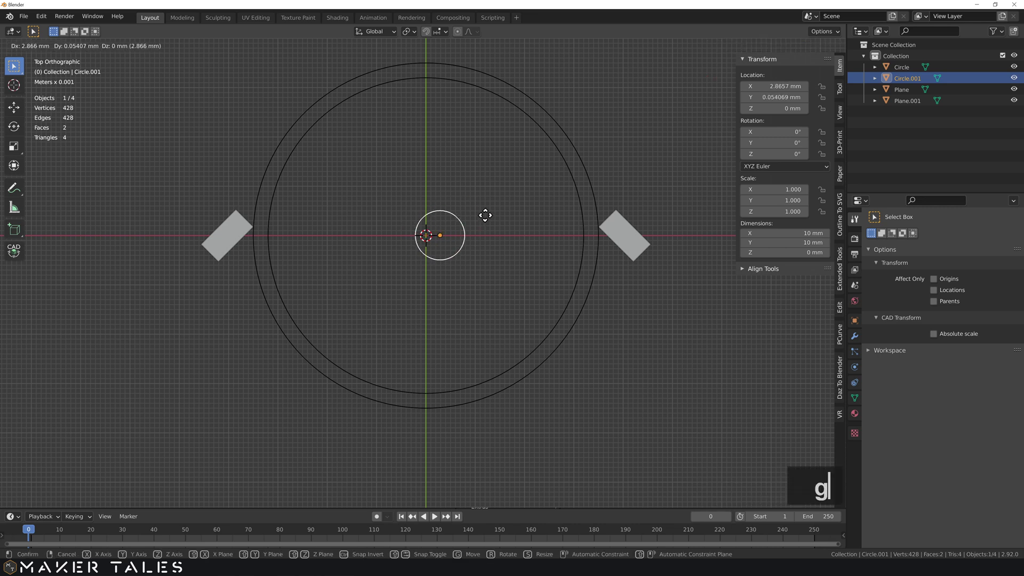
type("y10")
type("-")
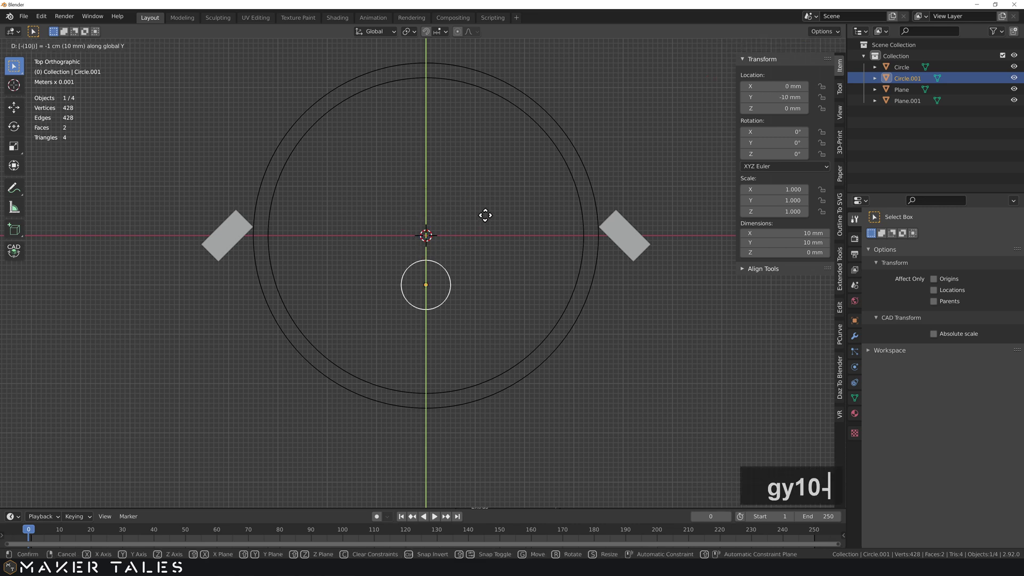
key("Return")
left_click(402, 321)
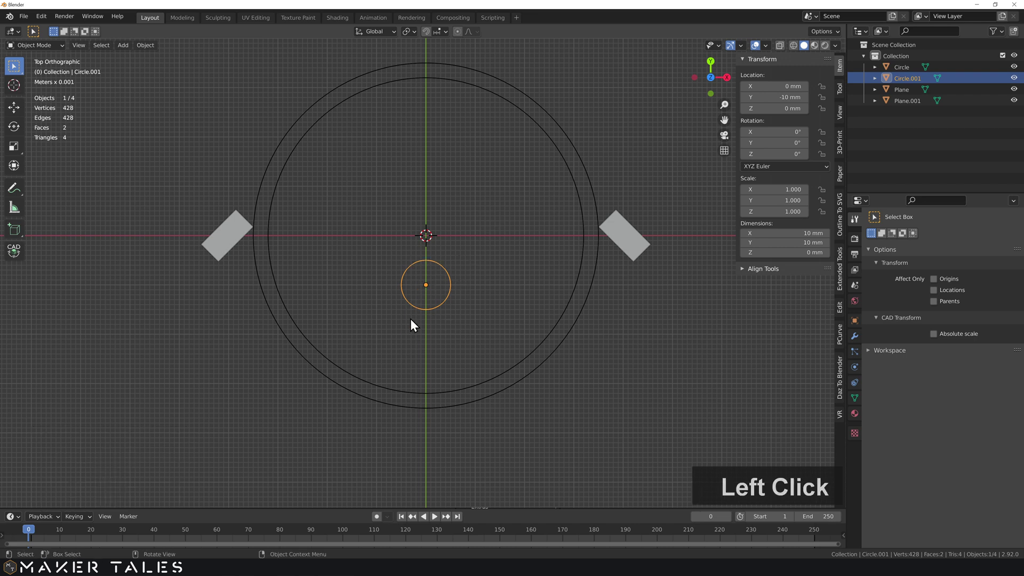
type("gx20-")
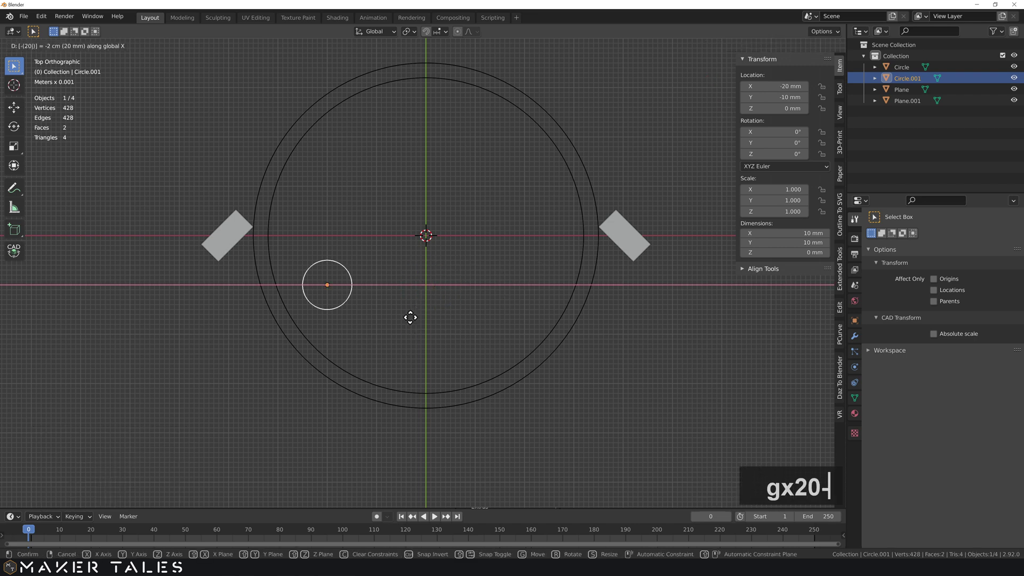
key("Return")
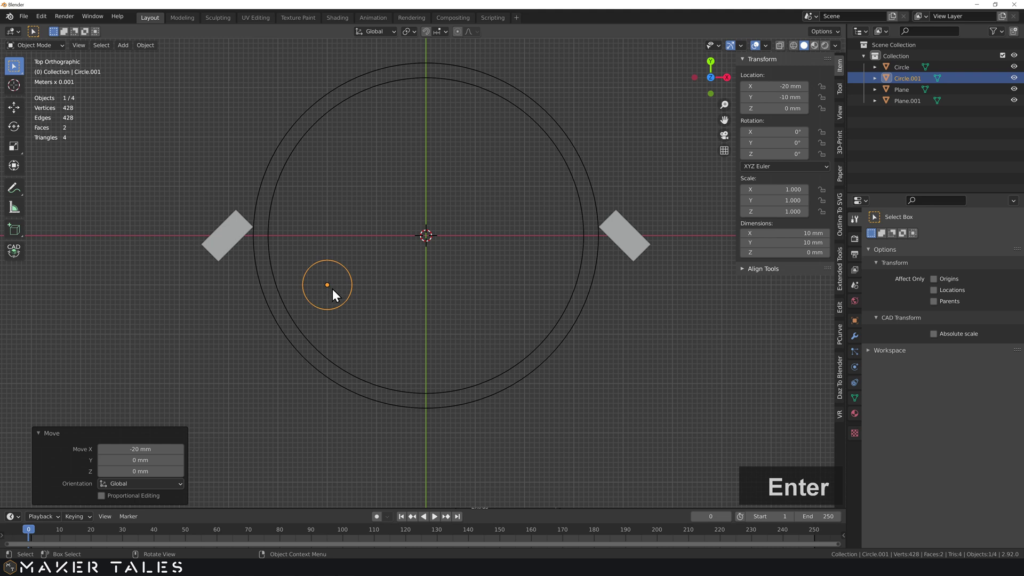
Try moving the large double circle about -25.5 mm along X and -36.1 mm along Y, and undo the move
left_click_drag(549, 94, 494, 149)
key("g")
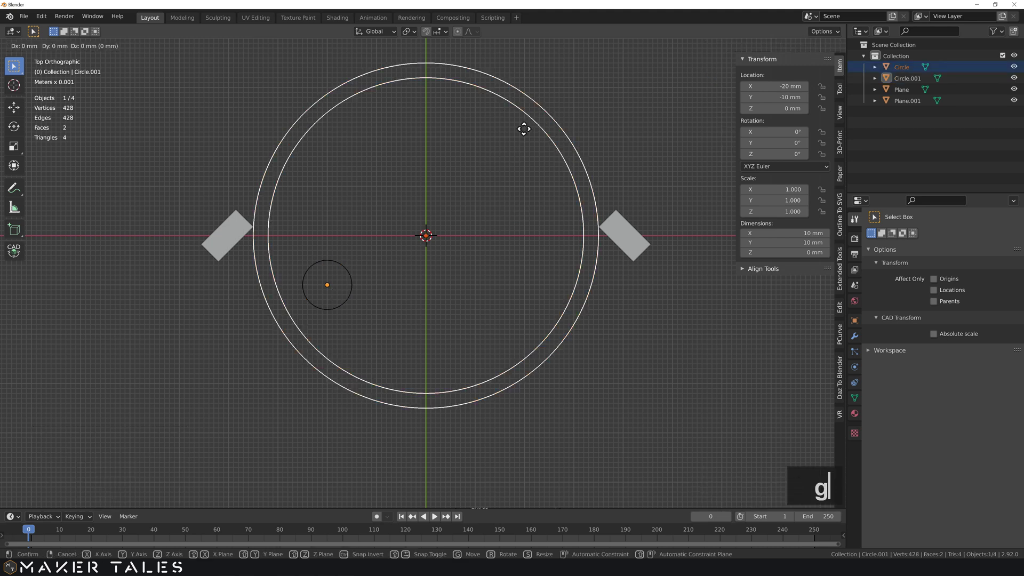
left_click(397, 307)
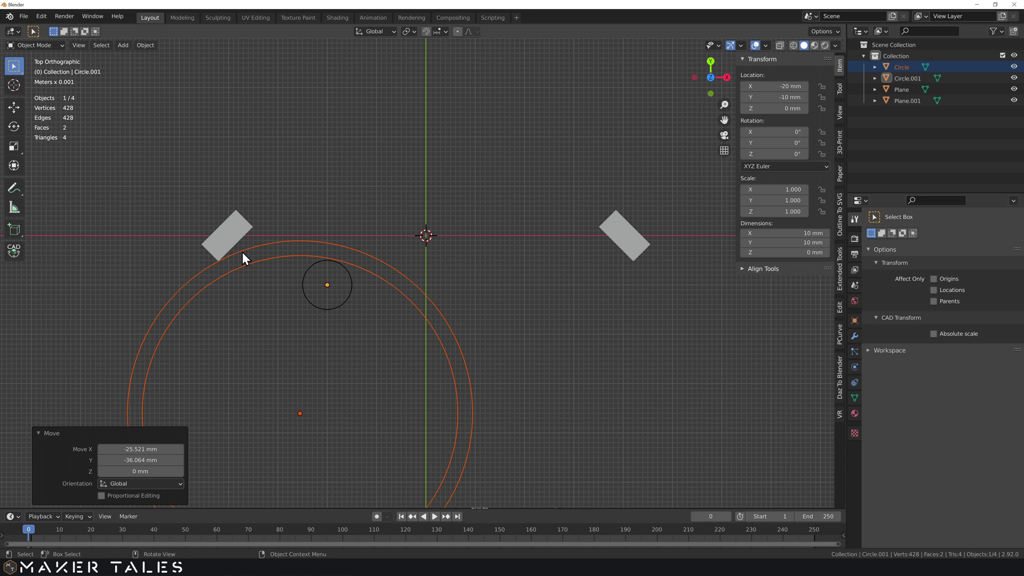
key("ctrl+z")
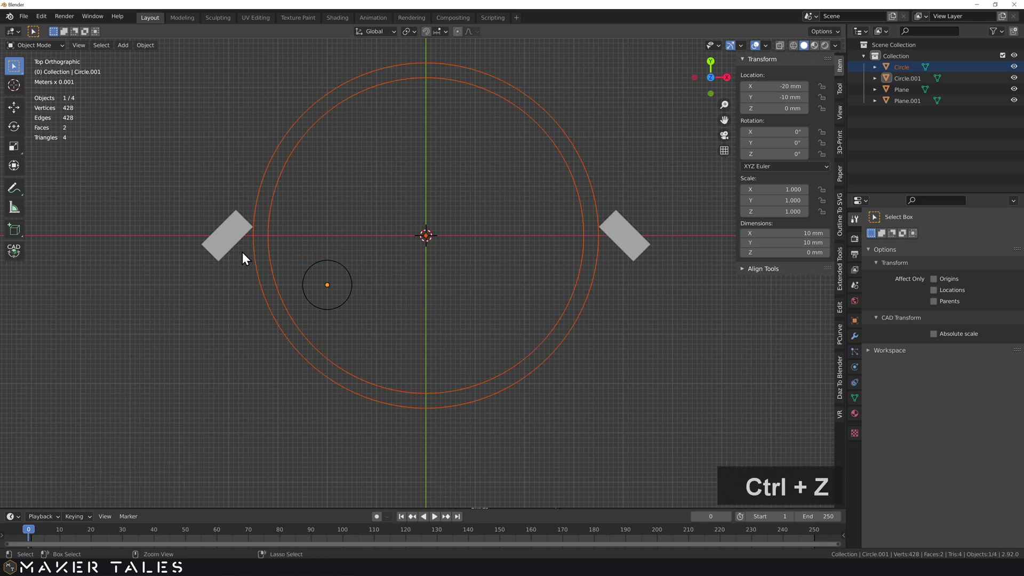
left_click(418, 286)
middle_click_drag(418, 286, 430, 270, "shift")
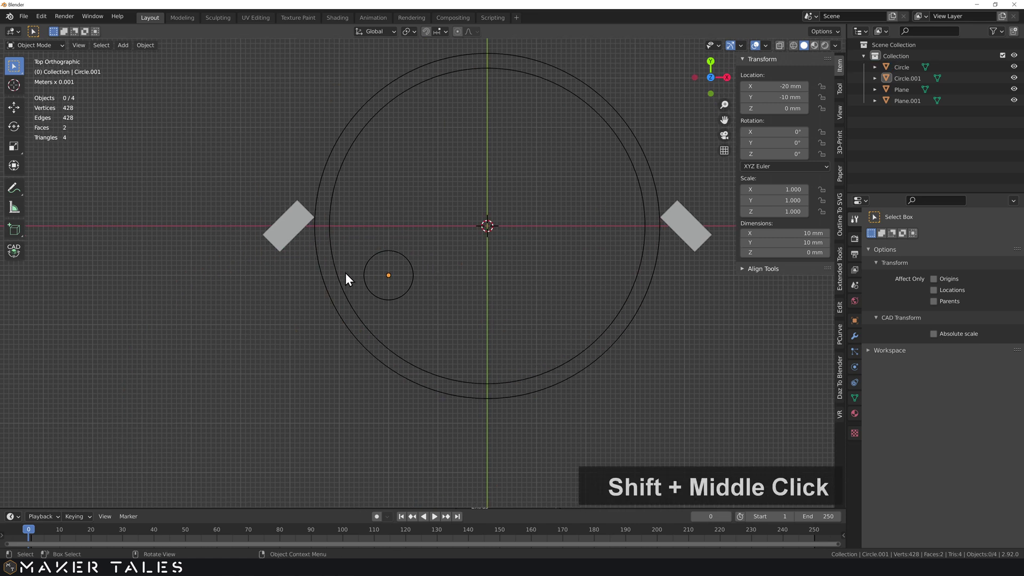
Try moving the small circle about 38.4 mm along X and the double circle freely down and left, and undo both moves
left_click(405, 269)
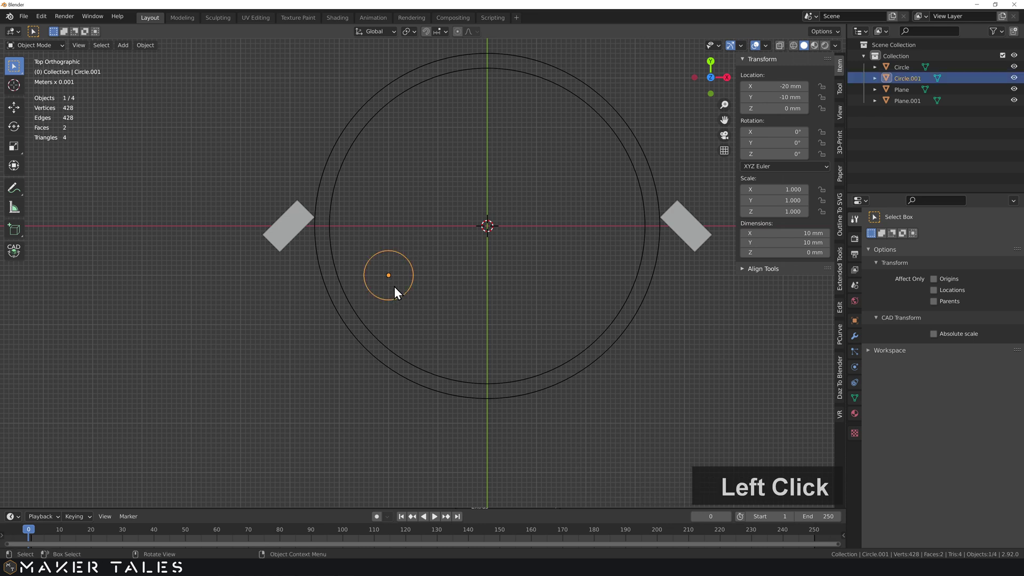
key("g")
left_click(583, 286)
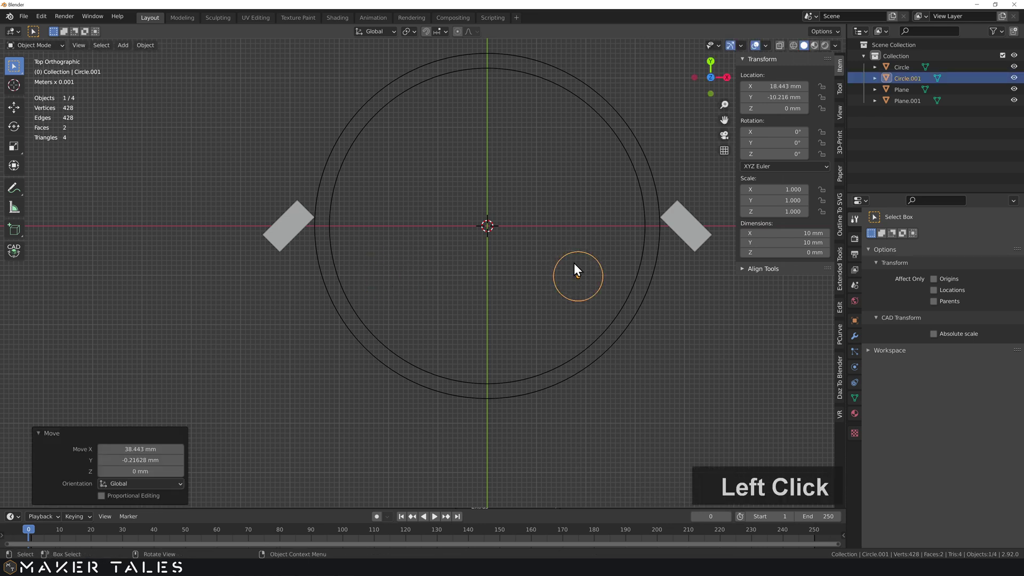
left_click_drag(661, 83, 555, 142)
key("g")
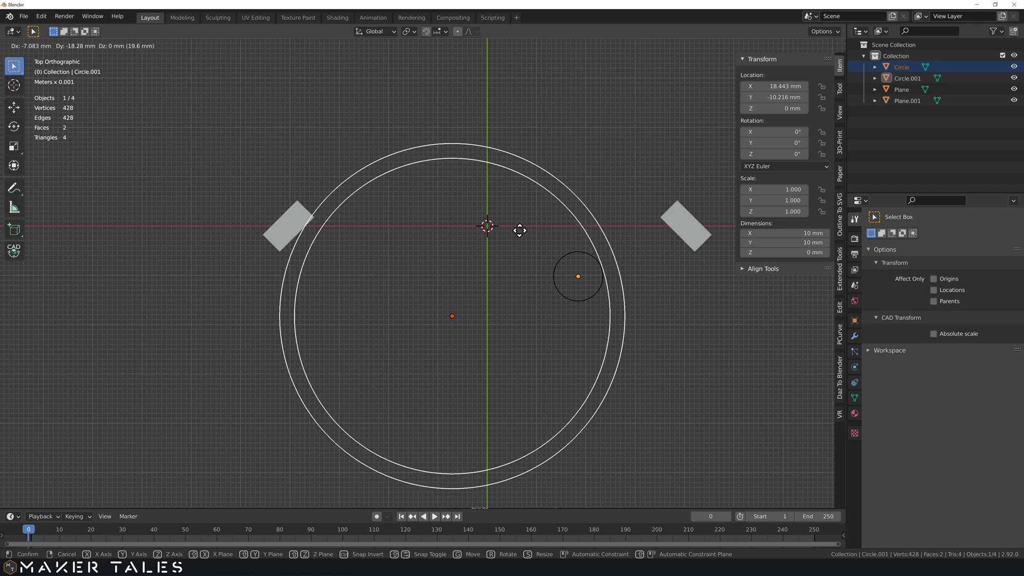
left_click(520, 235)
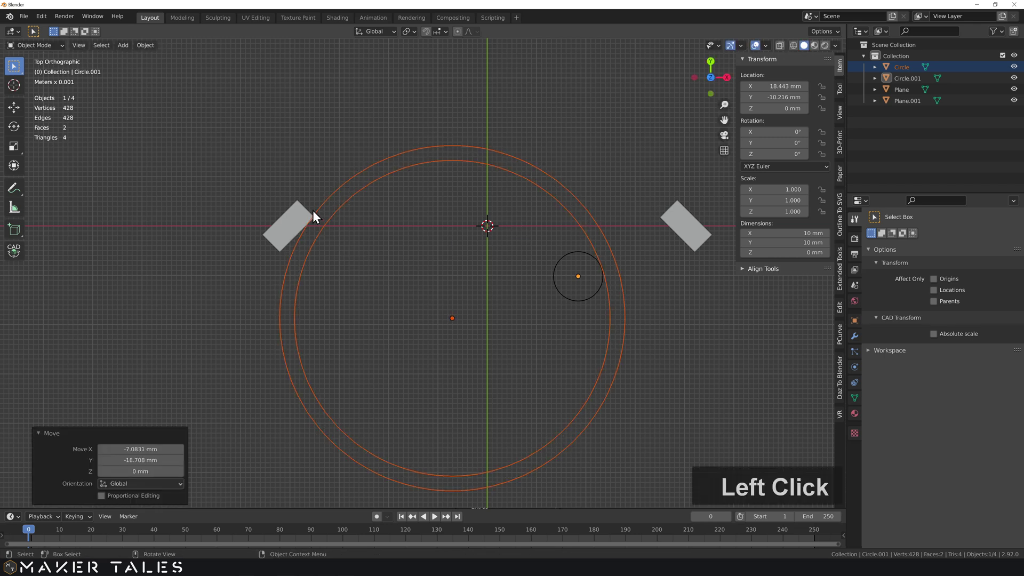
key("ctrl+z")
key("ctrl+z")
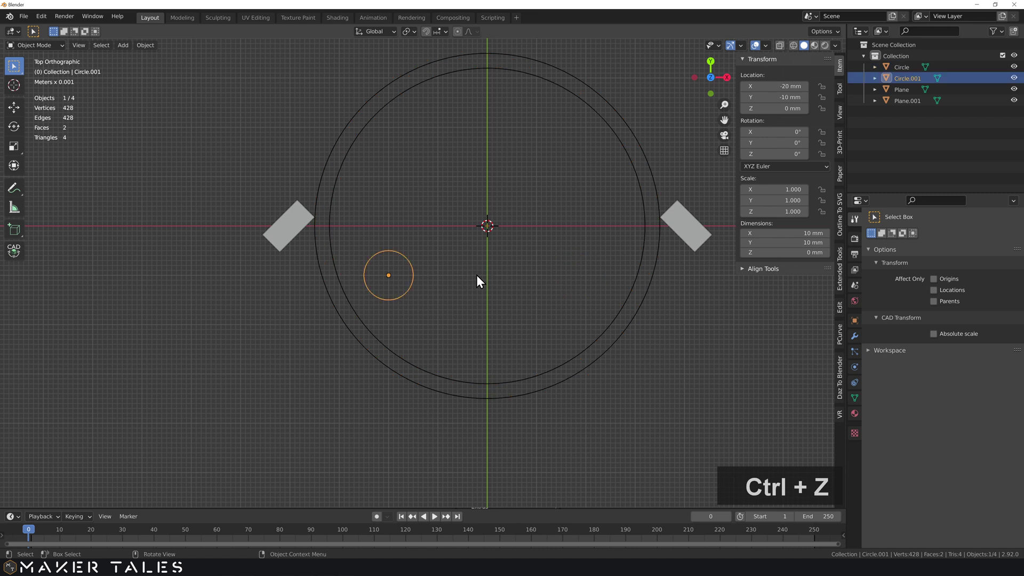
left_click(518, 281)
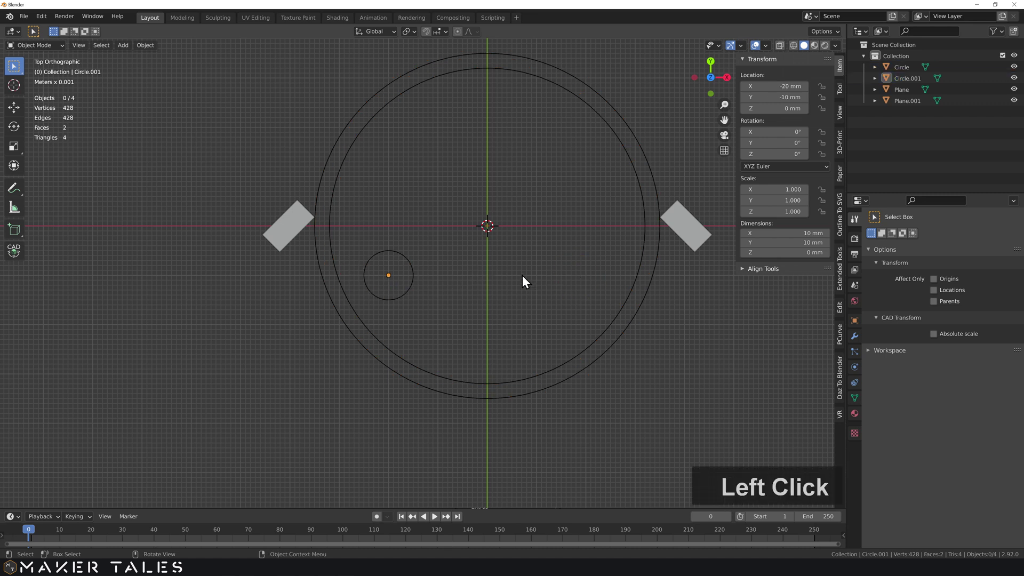
left_click(413, 269)
middle_click_drag(543, 305, 438, 302, "shift")
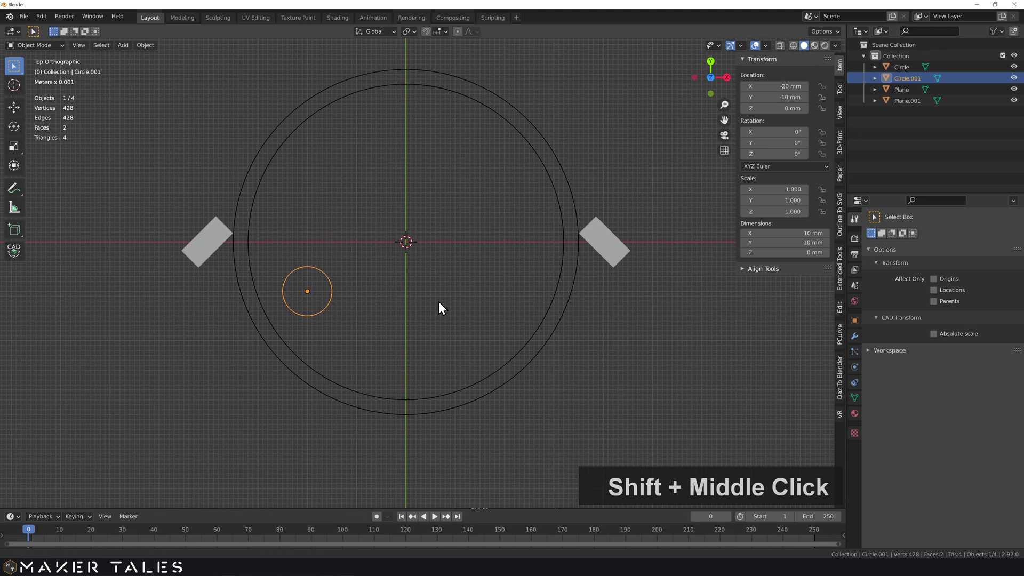
scroll(347, 305, "up", 2)
scroll(338, 299, "down", 2)
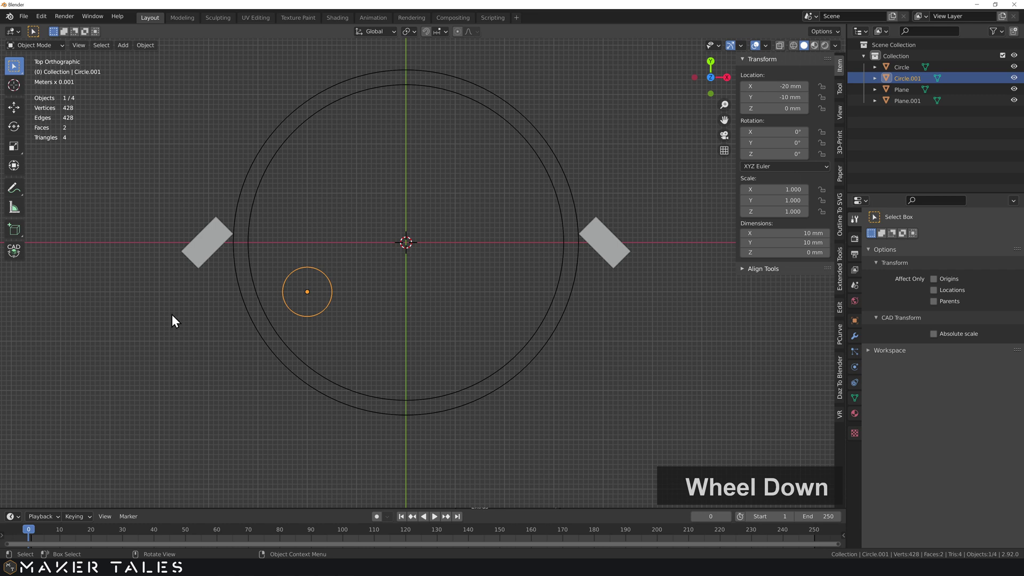
Bevel the inner corner vertices of both angled rectangles about 3.8 mm with 7 segments
left_click(203, 248)
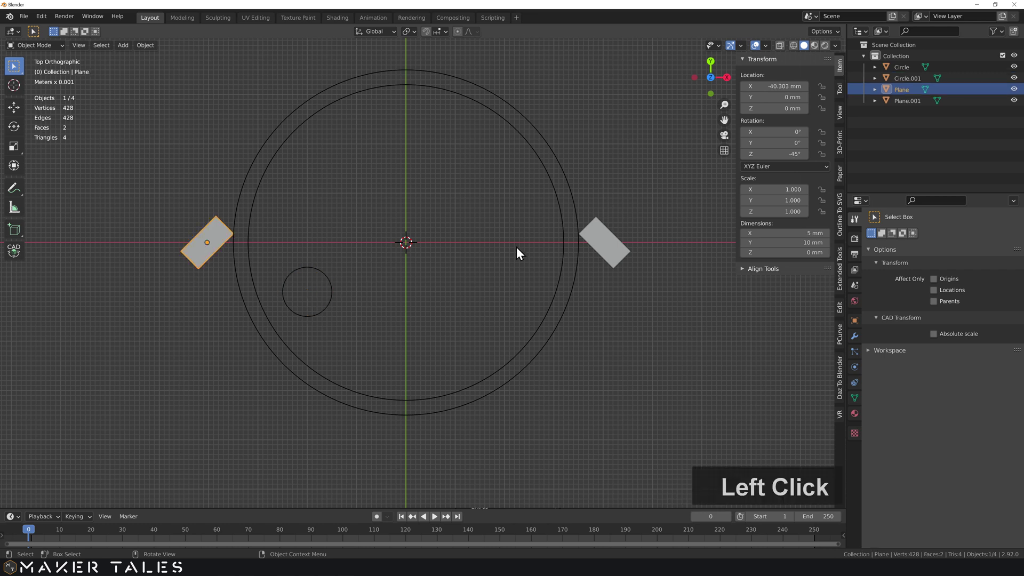
left_click(613, 247, "shift")
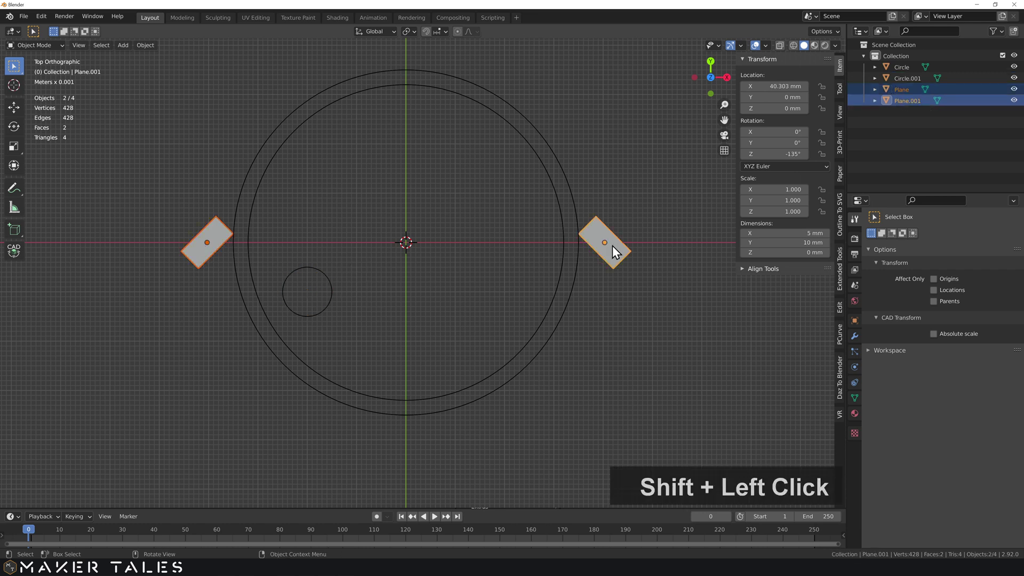
key("Tab")
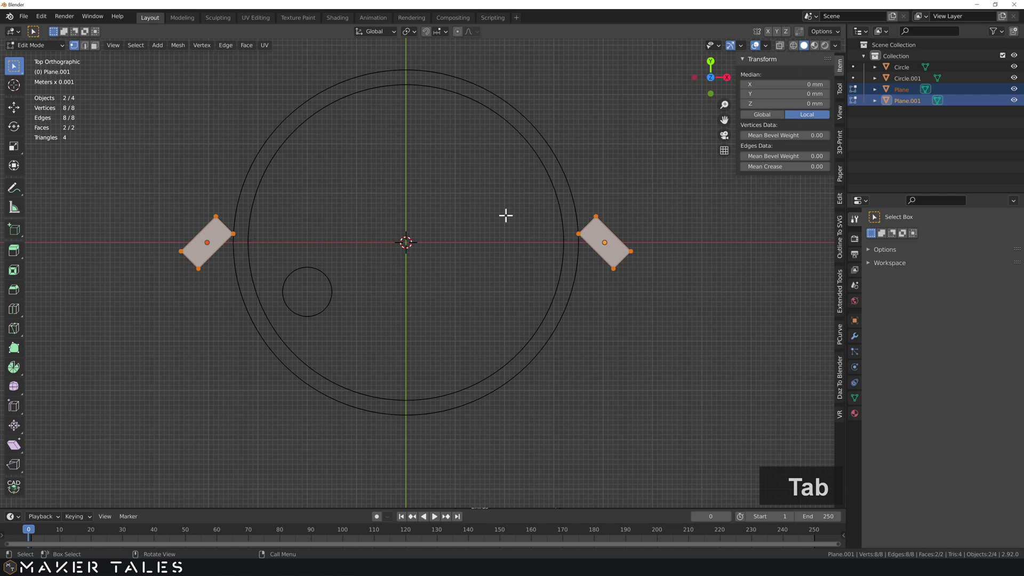
key("Tab")
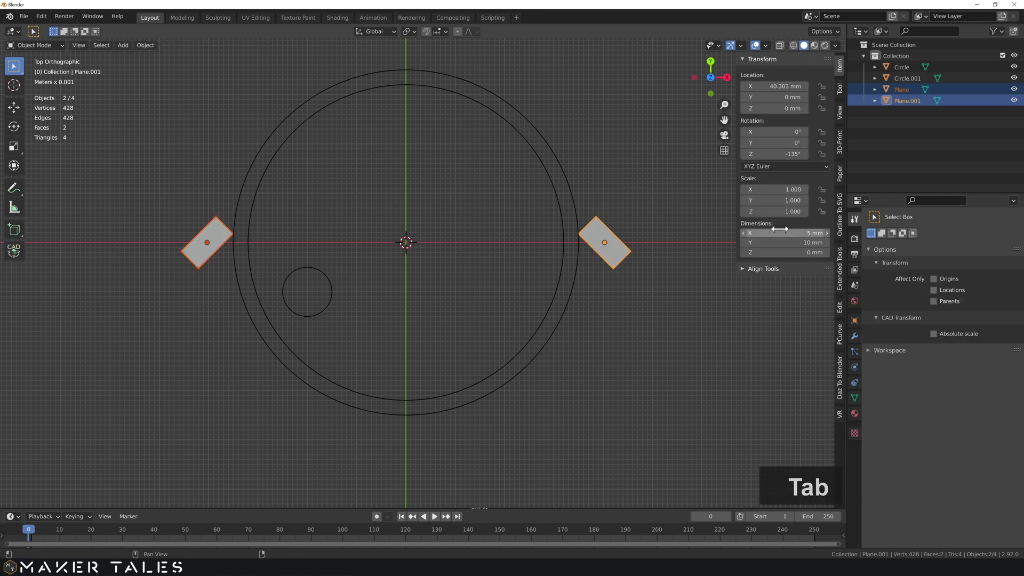
key("Tab")
left_click(240, 236)
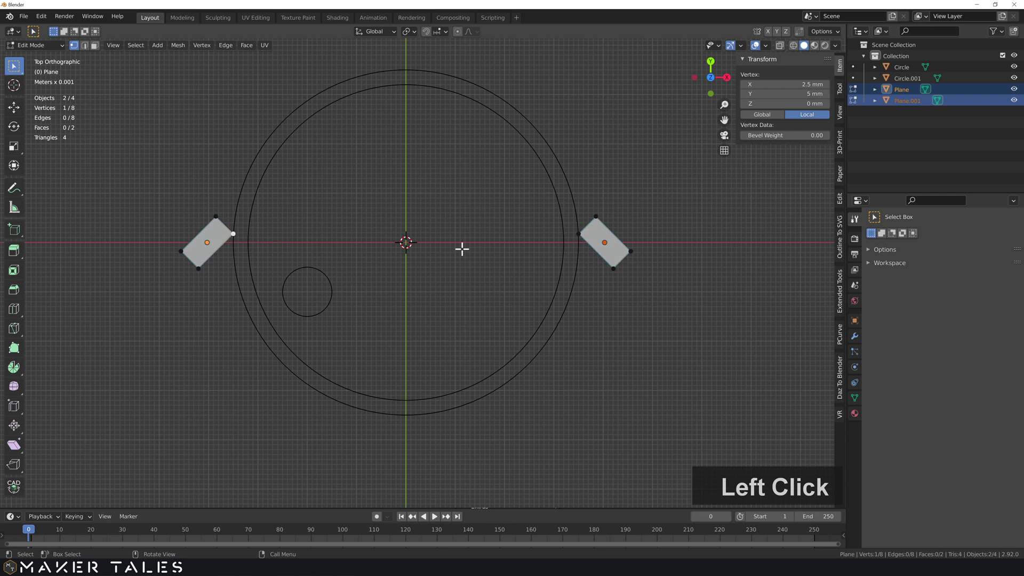
left_click(578, 233, "shift")
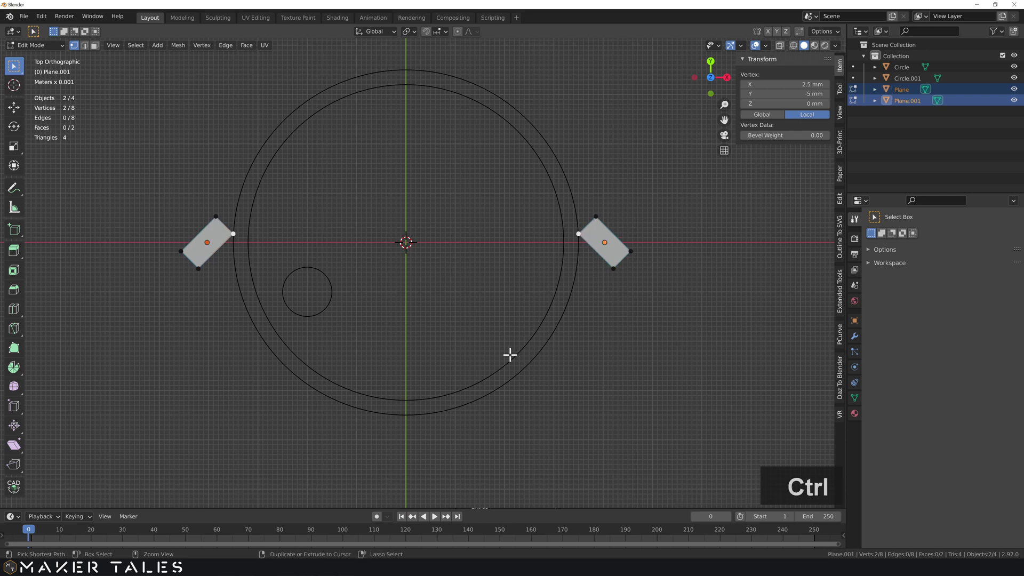
key("ctrl+b")
key("v")
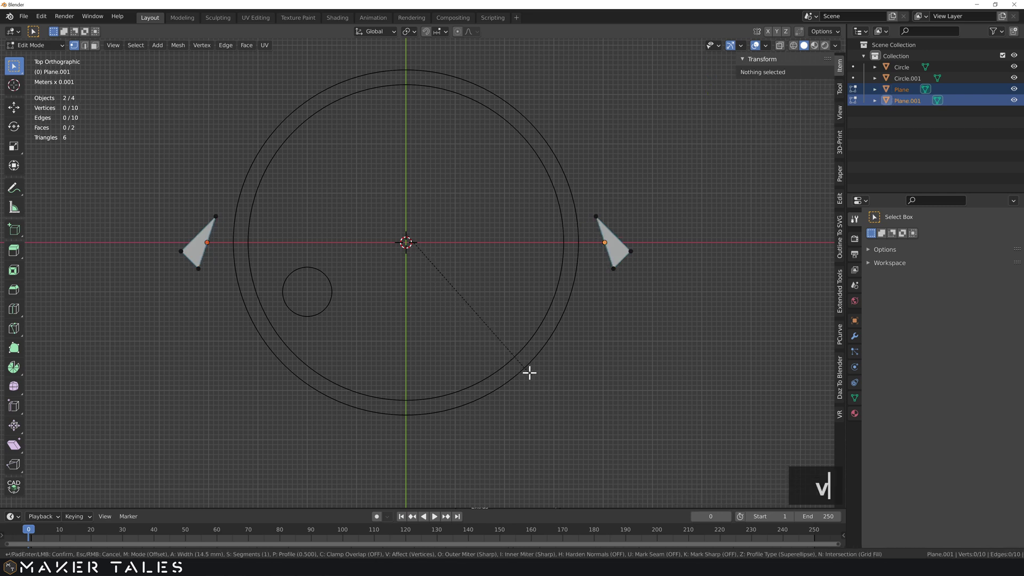
scroll(518, 353, "up", 2)
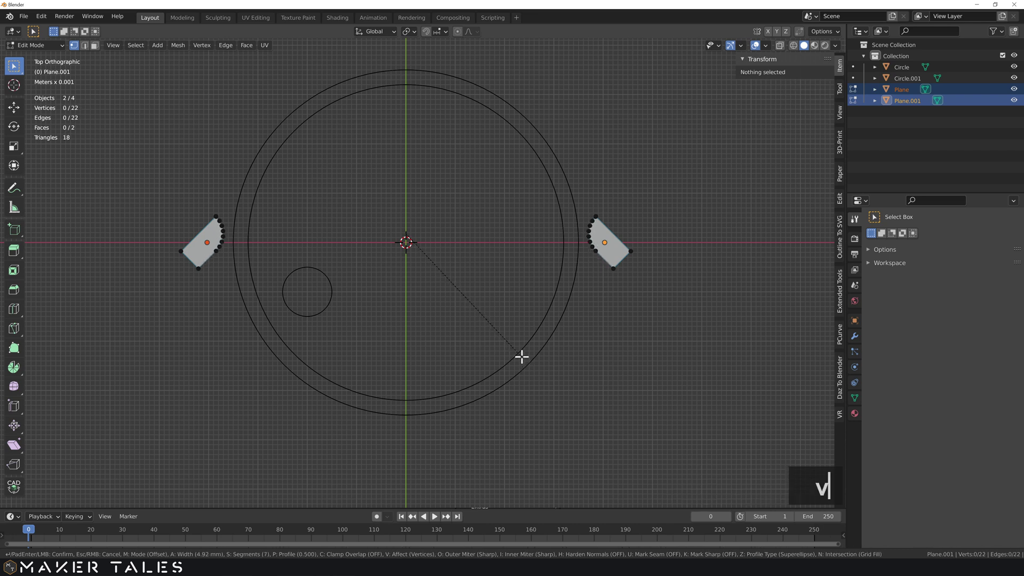
left_click(509, 355)
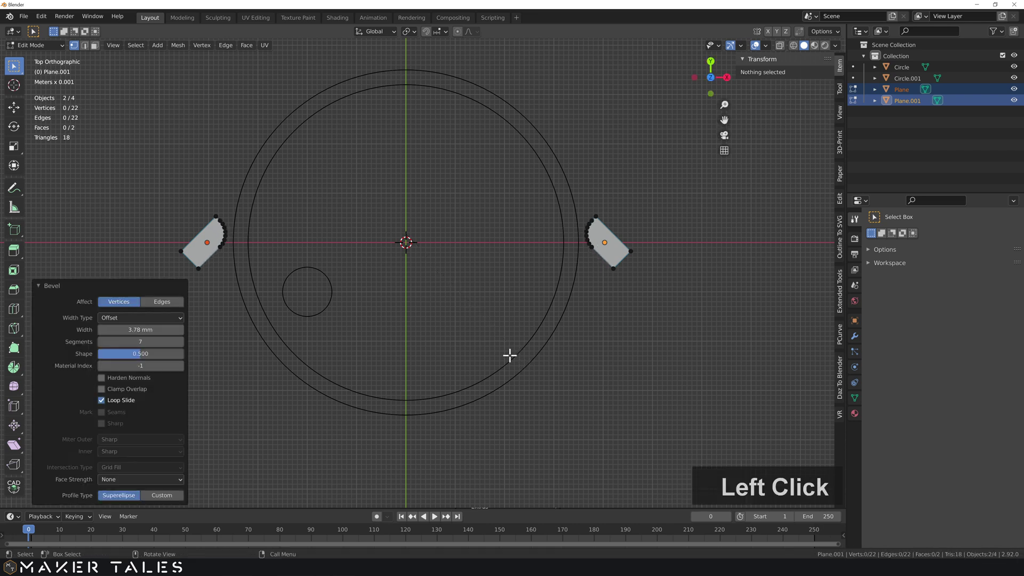
Enable Clamp Overlap for the corner bevel and set its width to about 13.2 mm with 15 segments
left_click(101, 389)
left_click_drag(136, 330, 129, 330)
left_click(133, 342)
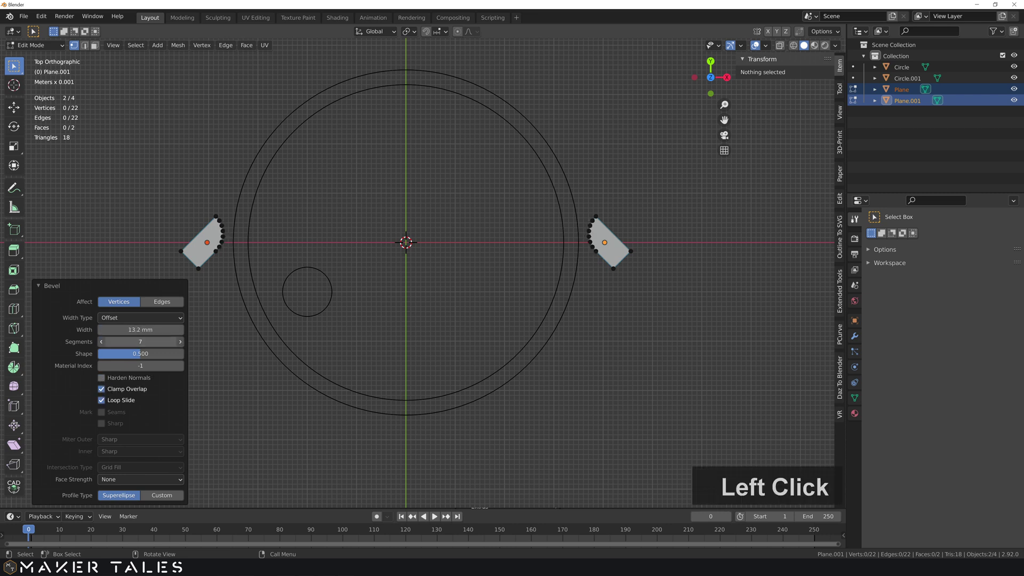
type("15")
key("Return")
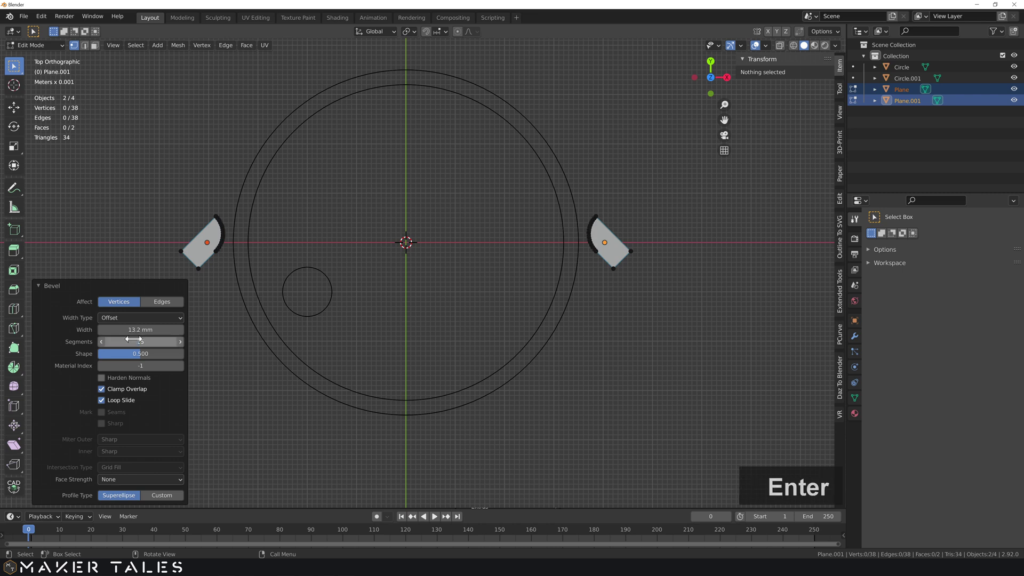
left_click(379, 259)
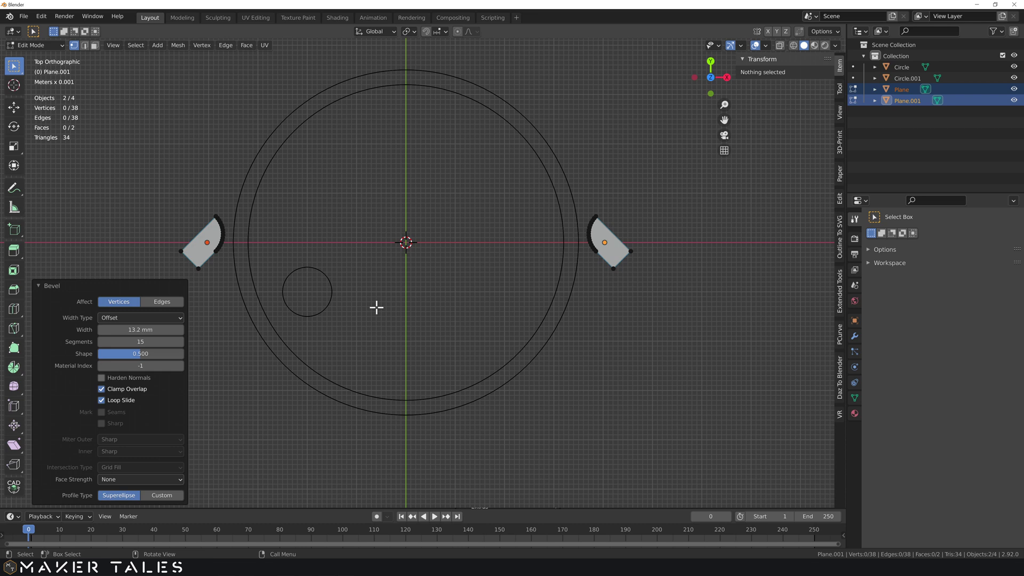
Extrude the faces of both rounded rectangles upward about 9.64 mm
key("Tab")
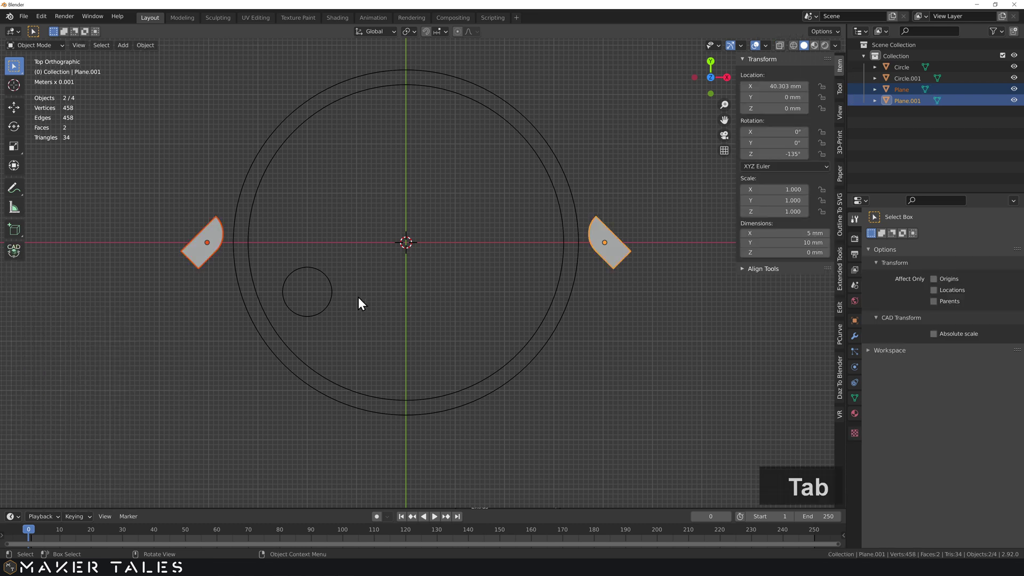
middle_click_drag(366, 315, 367, 242)
key("Tab")
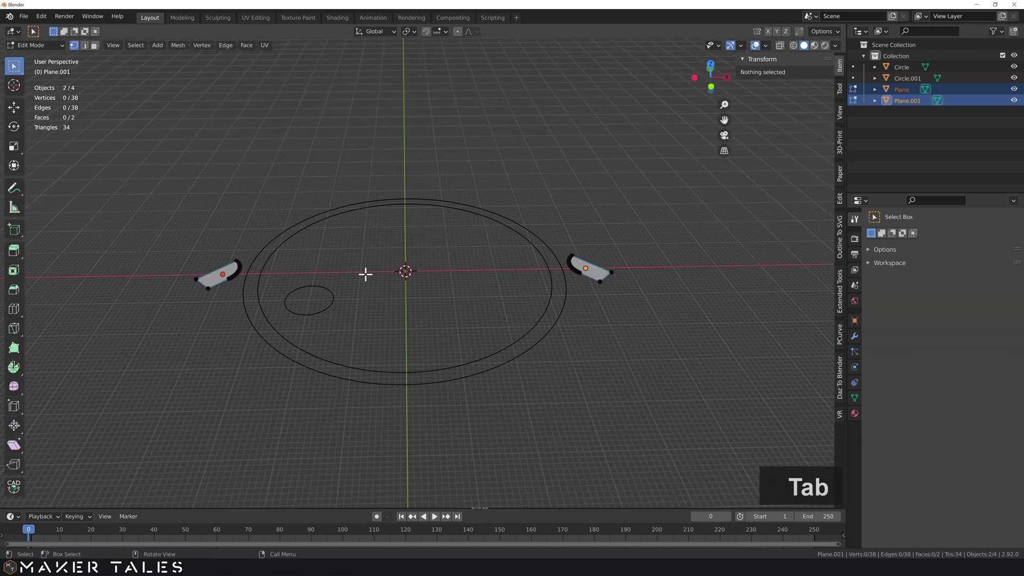
key("3")
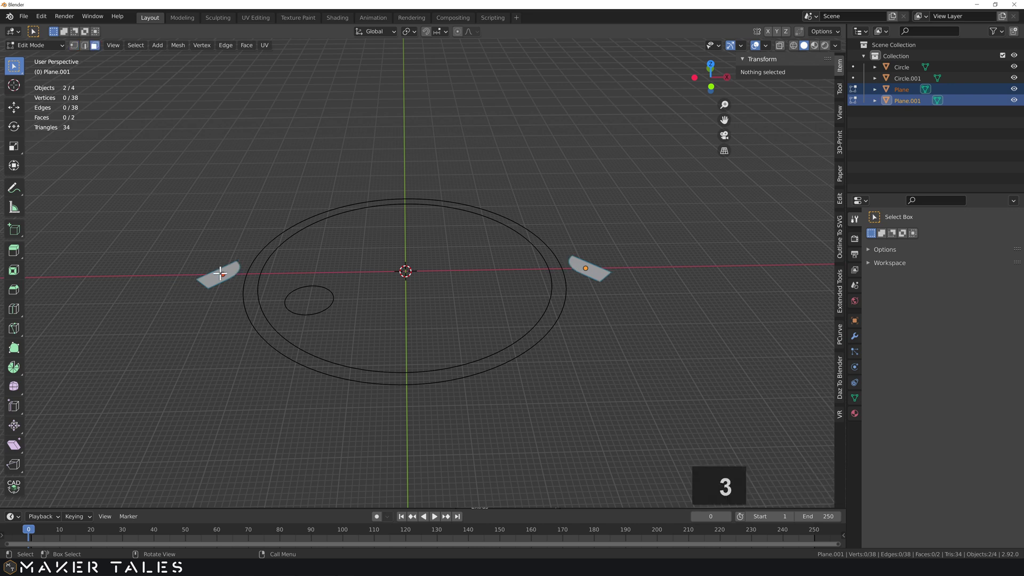
left_click(220, 266)
left_click(587, 263, "shift")
key("e")
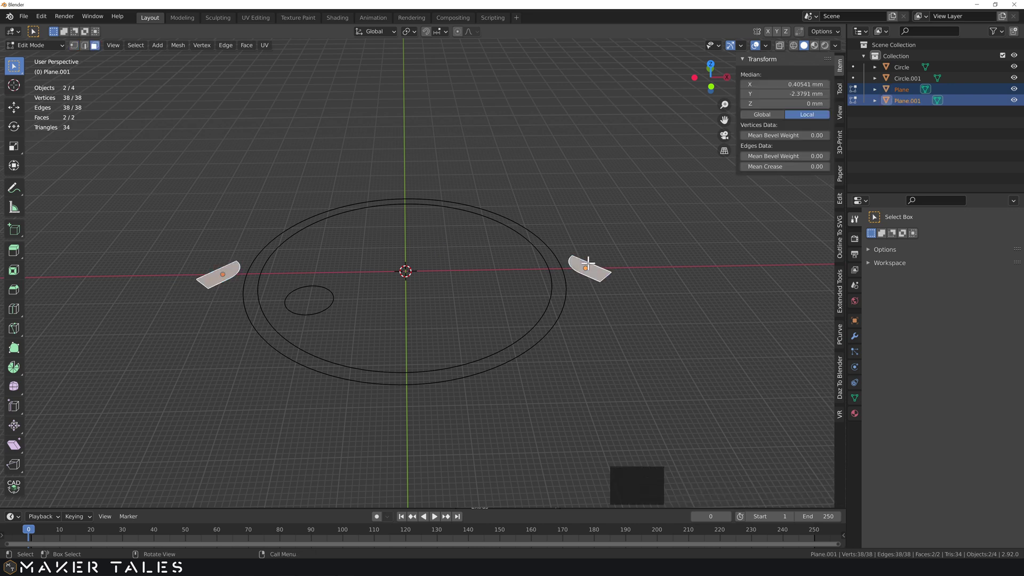
left_click(588, 226)
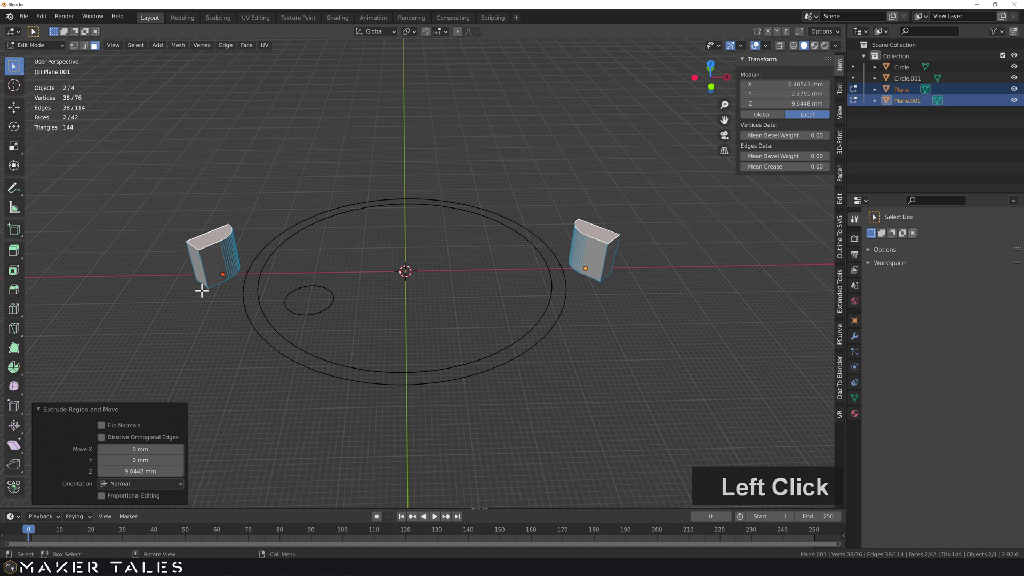
Extrude the outer end faces of both blocks along their normals, making each block about 28.9 mm long
left_click(197, 268)
left_click(611, 257, "shift")
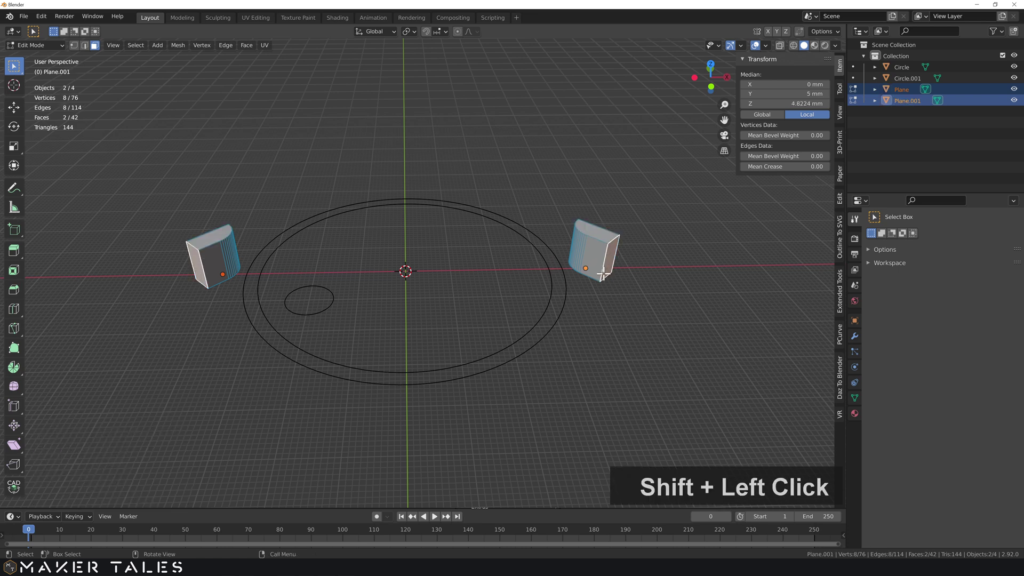
key("alt+e")
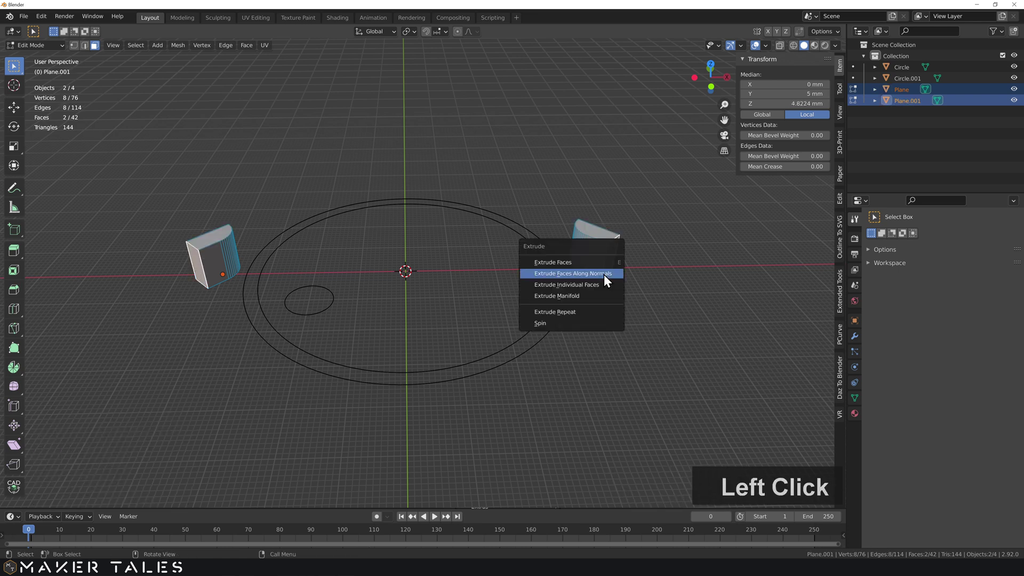
left_click(604, 274)
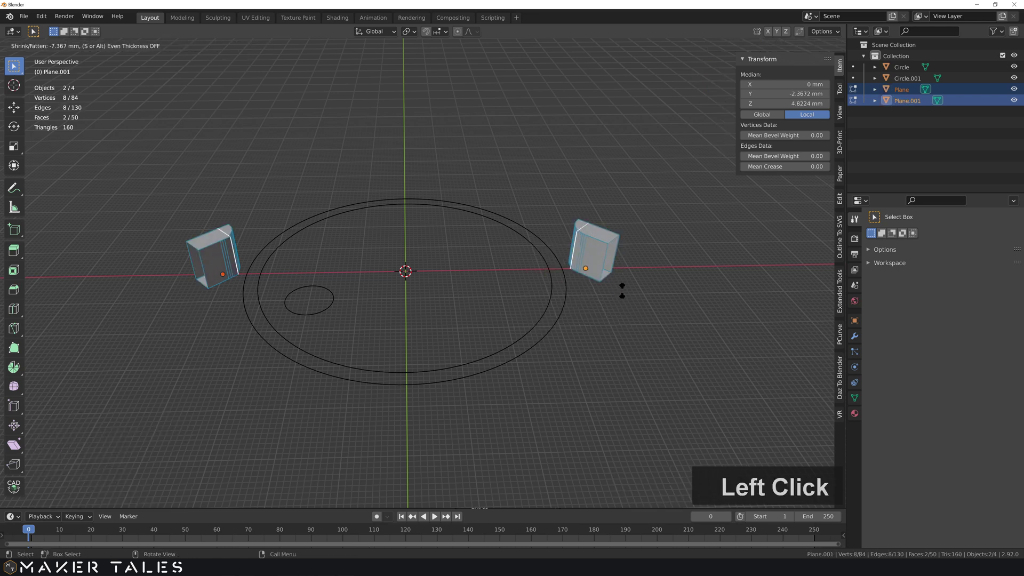
left_click(608, 227)
key("Tab")
middle_click_drag(409, 271, 406, 339)
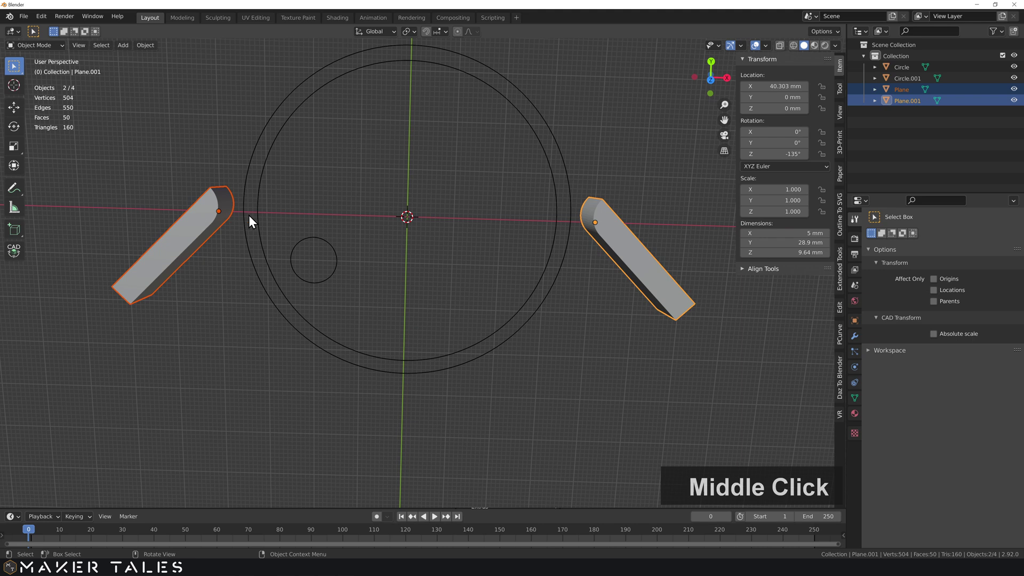
Add a 20 mm cube at the origin in top view
key("KP_7")
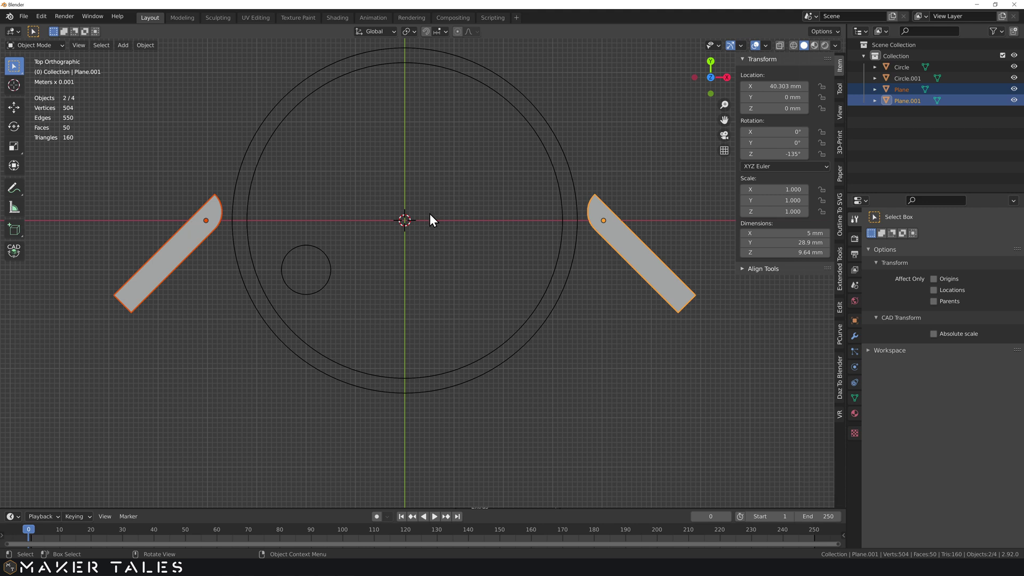
key("shift+a")
mouse_move(430, 214)
left_click(494, 223)
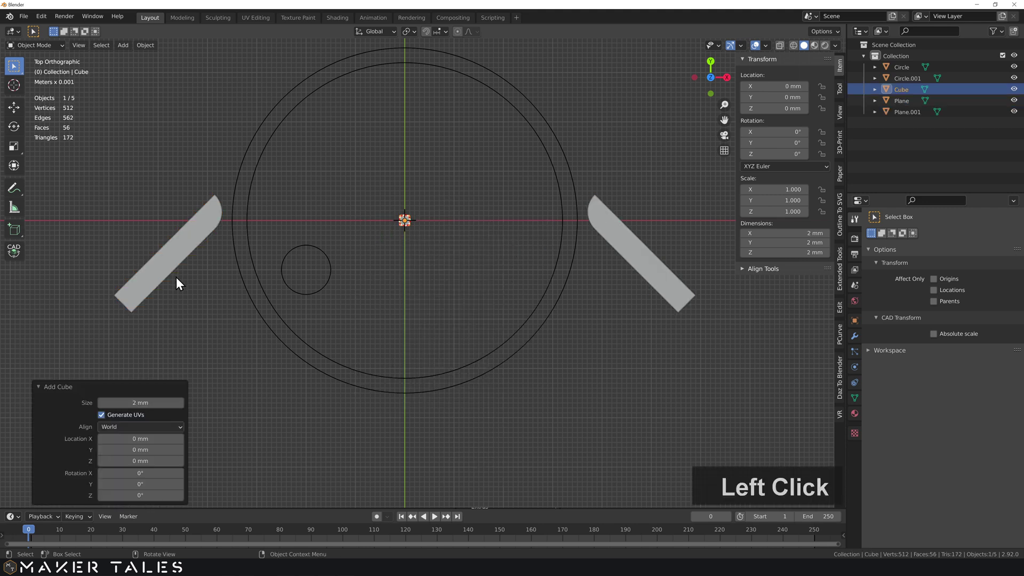
left_click(149, 401)
type("20")
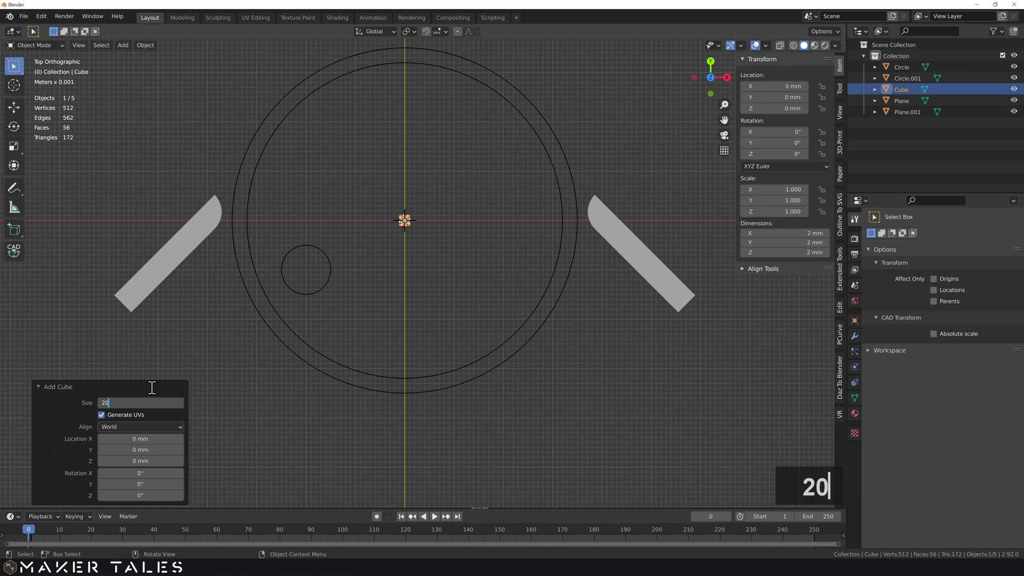
key("Return")
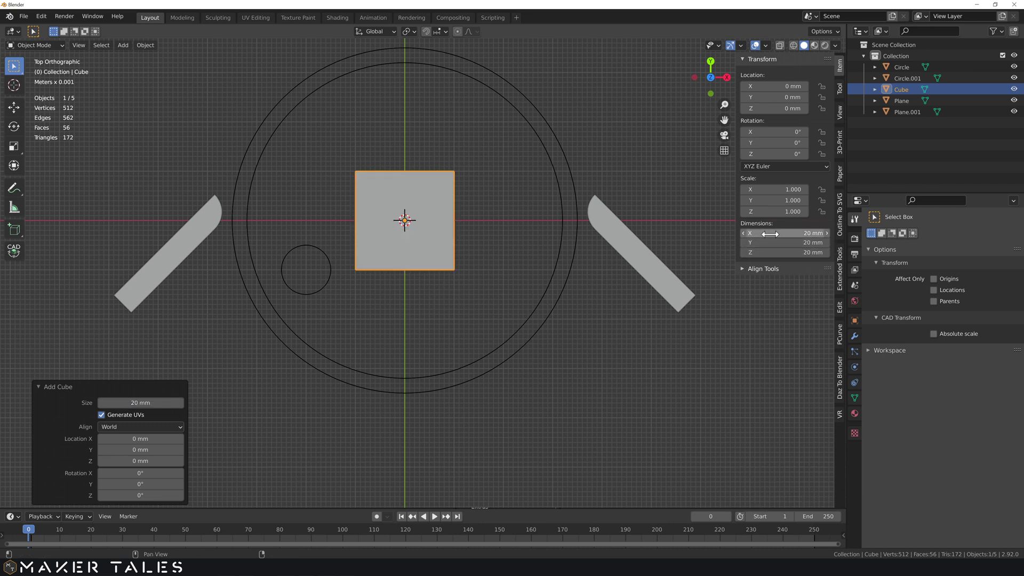
Stretch the cube to about 212 mm along X and apply its scale
left_click_drag(769, 233, 816, 233)
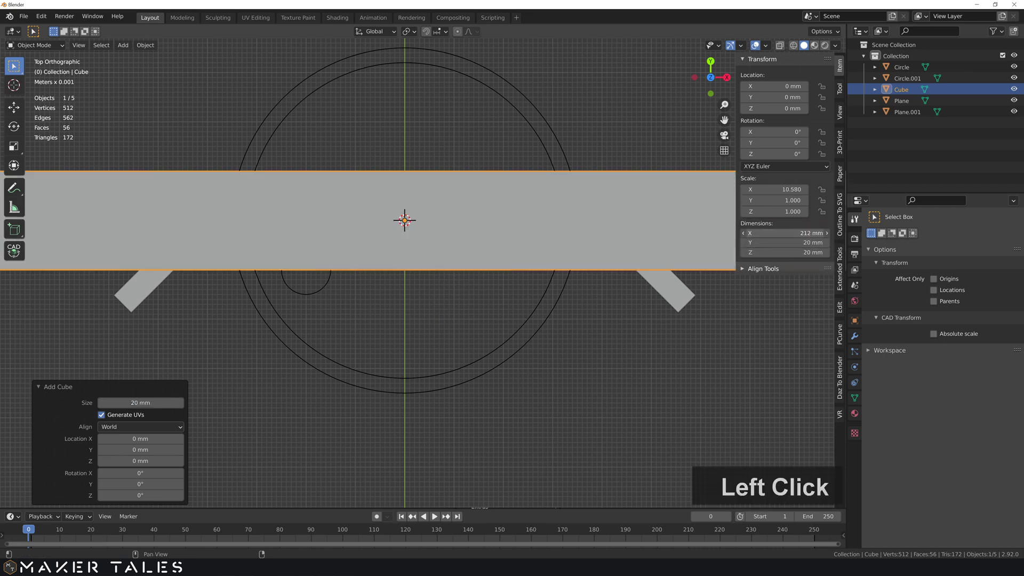
key("ctrl+a")
left_click(347, 223)
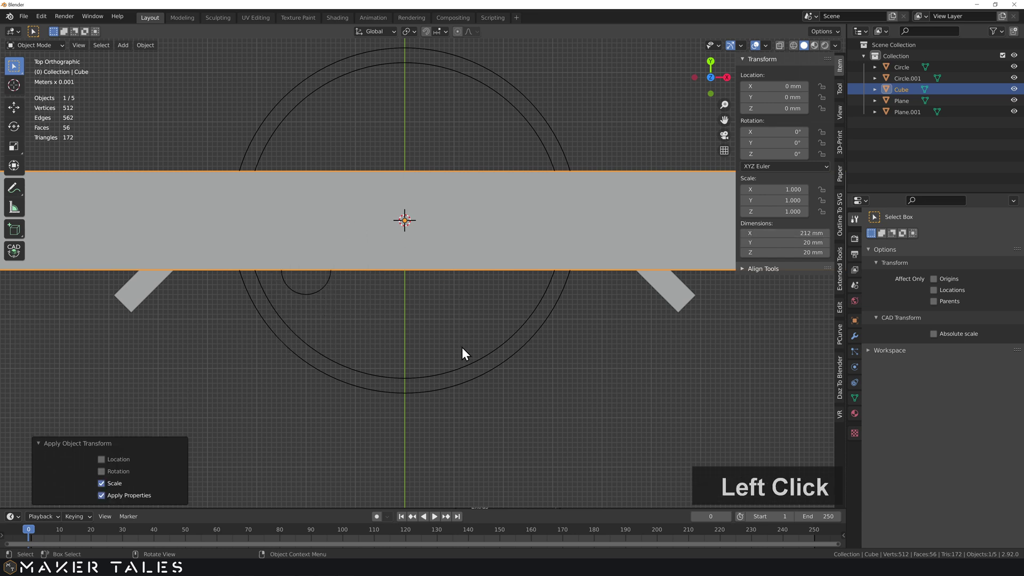
Move the long bar 10 mm along Y and place a duplicate about 28.1 mm from it in negative Y
type("gy10")
key("Return")
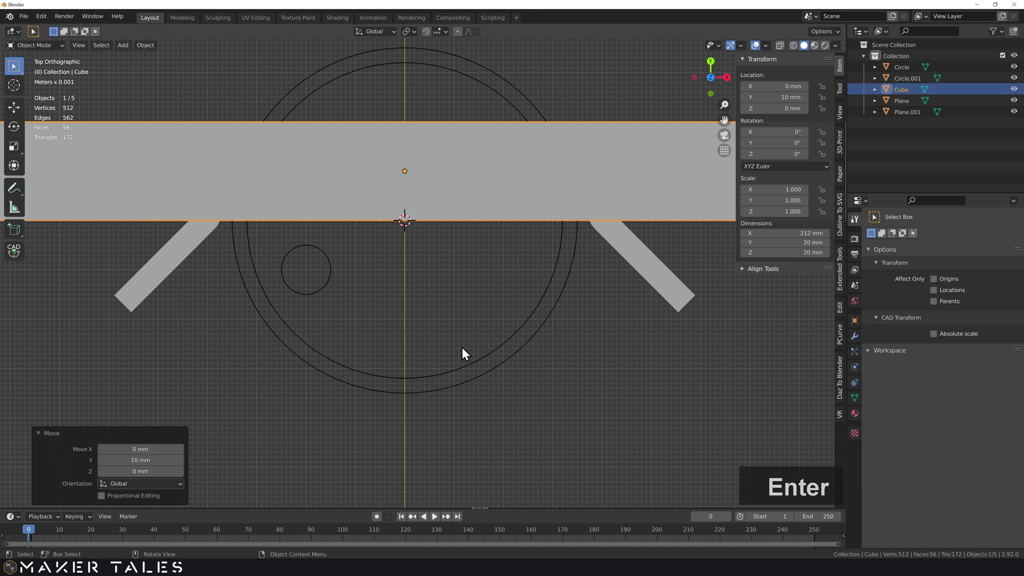
key("shift+d")
key("y")
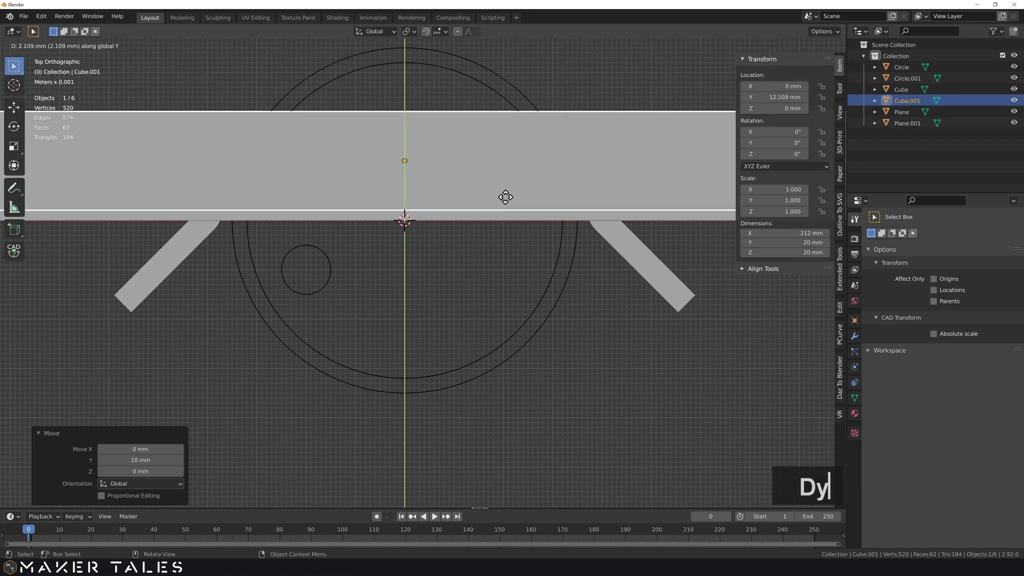
left_click(478, 342)
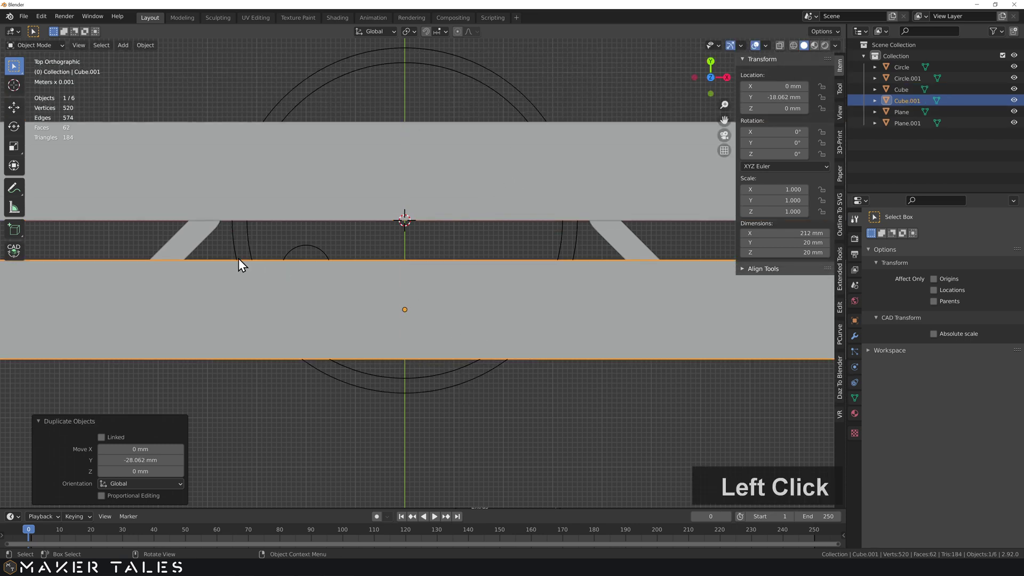
Switch to wireframe display and move the duplicate bar along Y toward the original with CAD Transform, using its top corner as base point
key("Tab")
key("Tab")
key("shift+z")
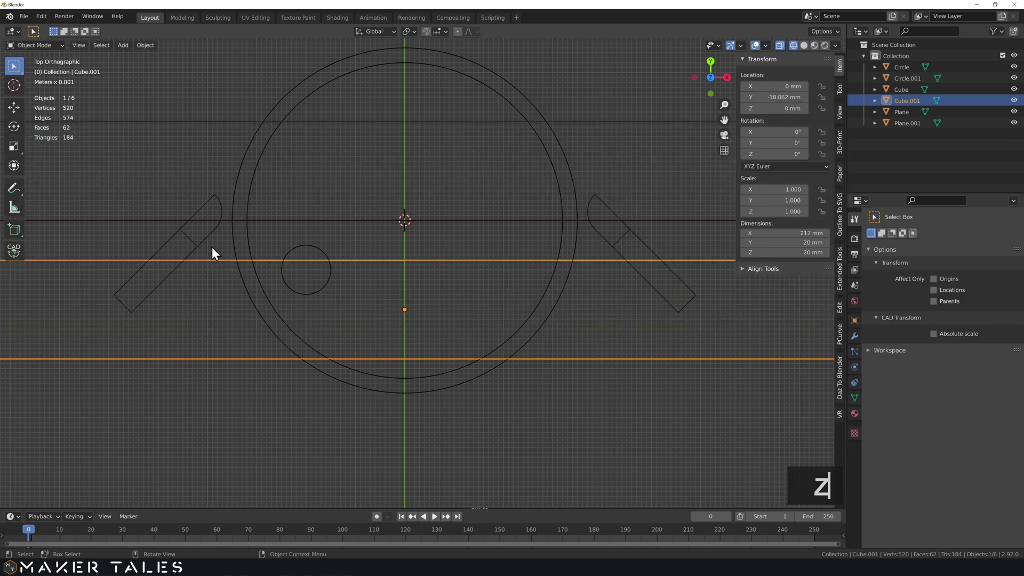
middle_click_drag(212, 248, 370, 222)
middle_click_drag(302, 210, 340, 281)
scroll(371, 202, "up", 2)
scroll(371, 199, "up", 2)
middle_click_drag(372, 198, 507, 343, "shift")
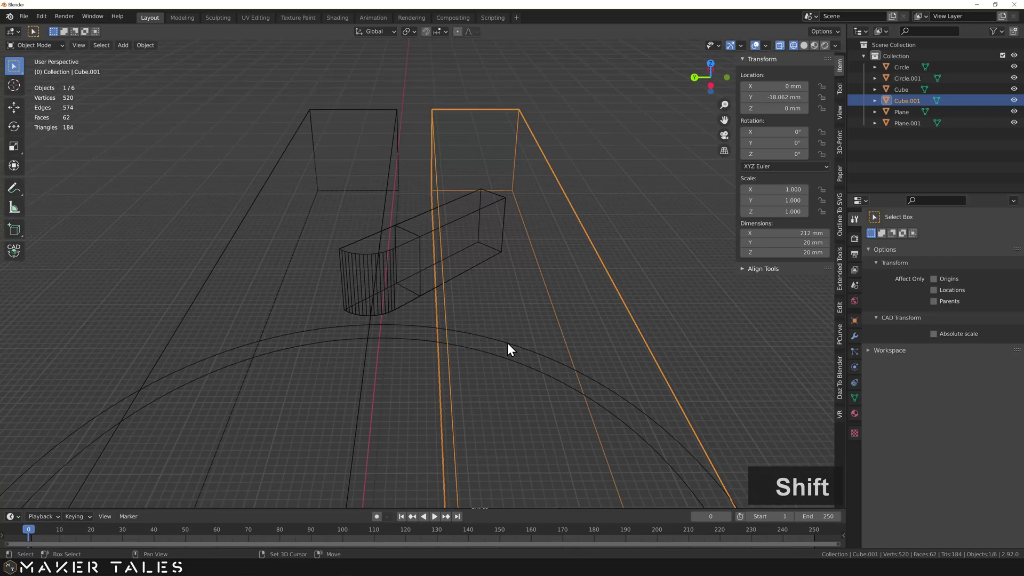
key("alt+c")
key("g")
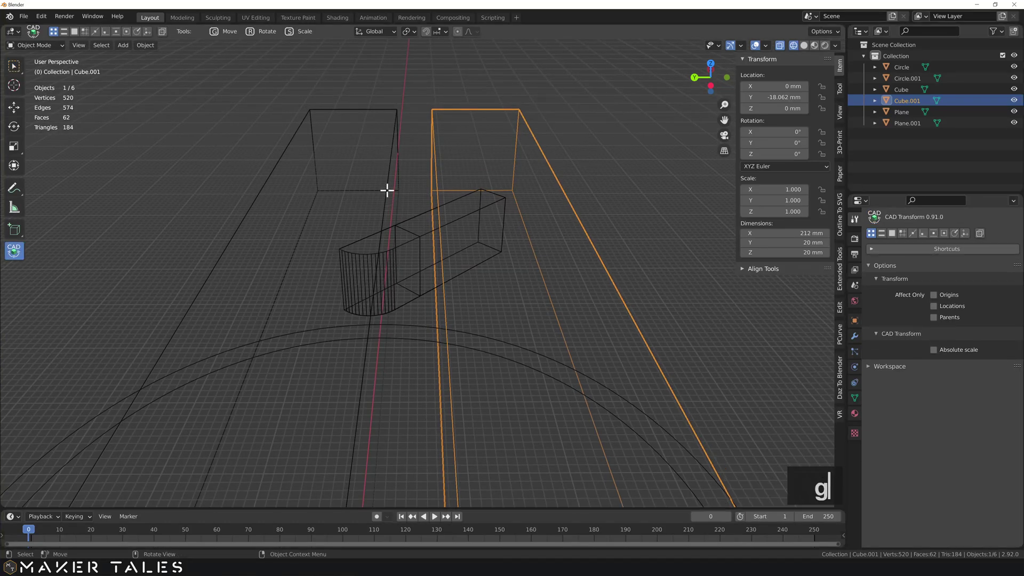
left_click(430, 108)
key("y")
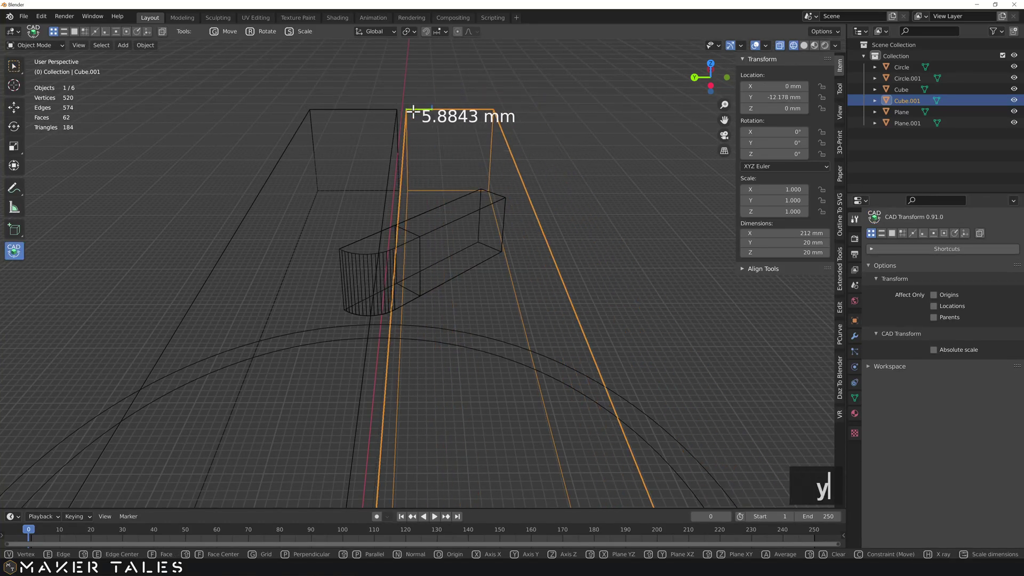
Check the duplicate bar's mesh in Edit Mode and return the viewport to solid display in Object Mode
middle_click_drag(421, 236, 377, 233)
scroll(366, 210, "down", 3)
key("Tab")
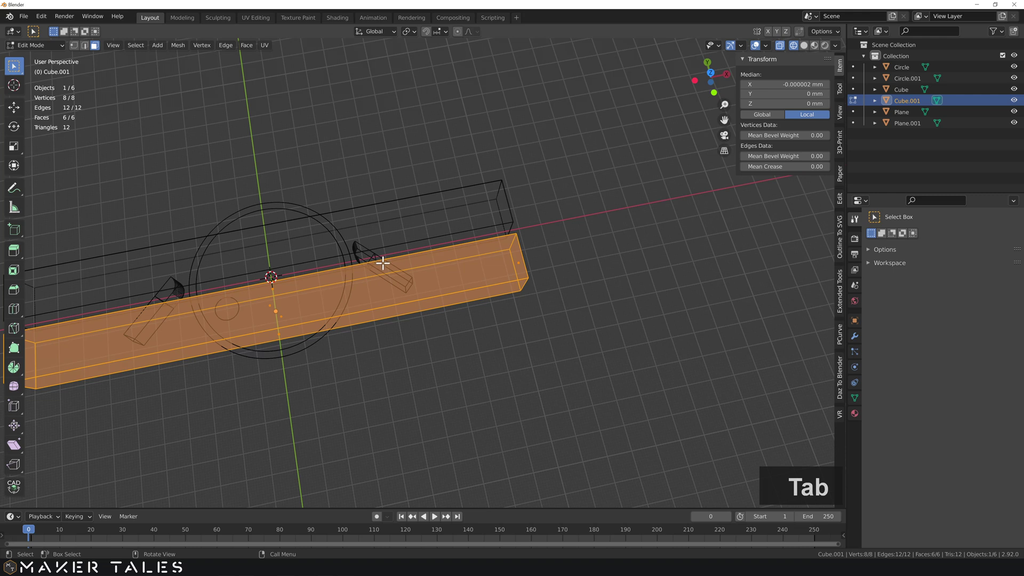
key("Tab")
key("z")
scroll(383, 263, "up", 2)
middle_click_drag(361, 265, 651, 276, "shift")
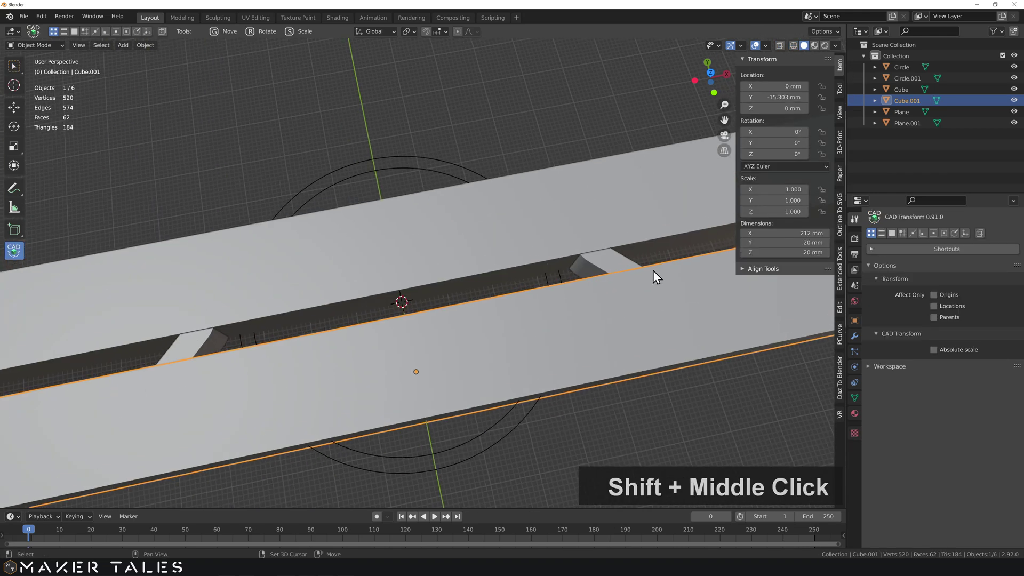
Join the two angled arms into a single object
left_click(584, 265)
left_click(196, 348, "shift")
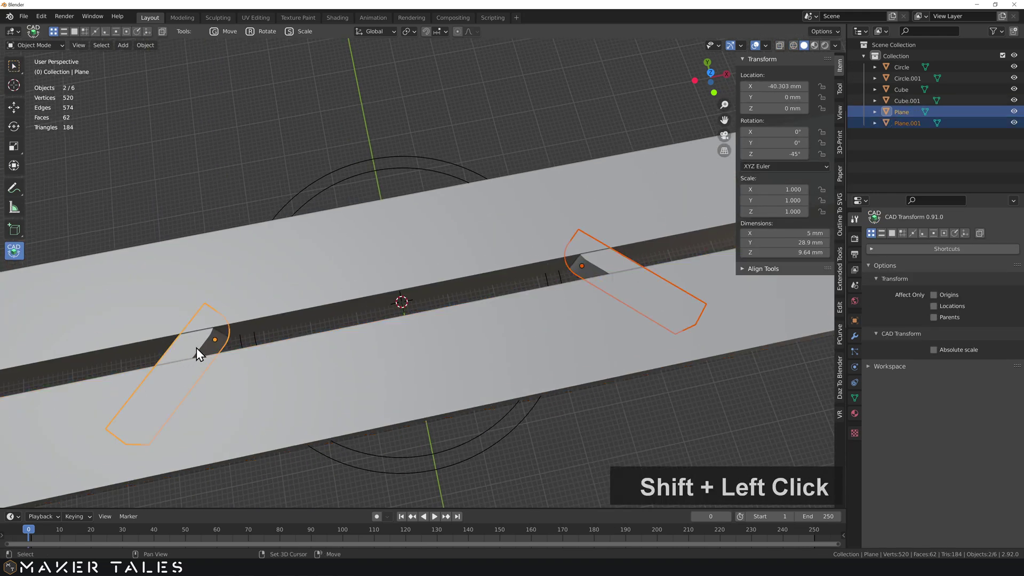
middle_click_drag(190, 349, 178, 297)
key("ctrl+j")
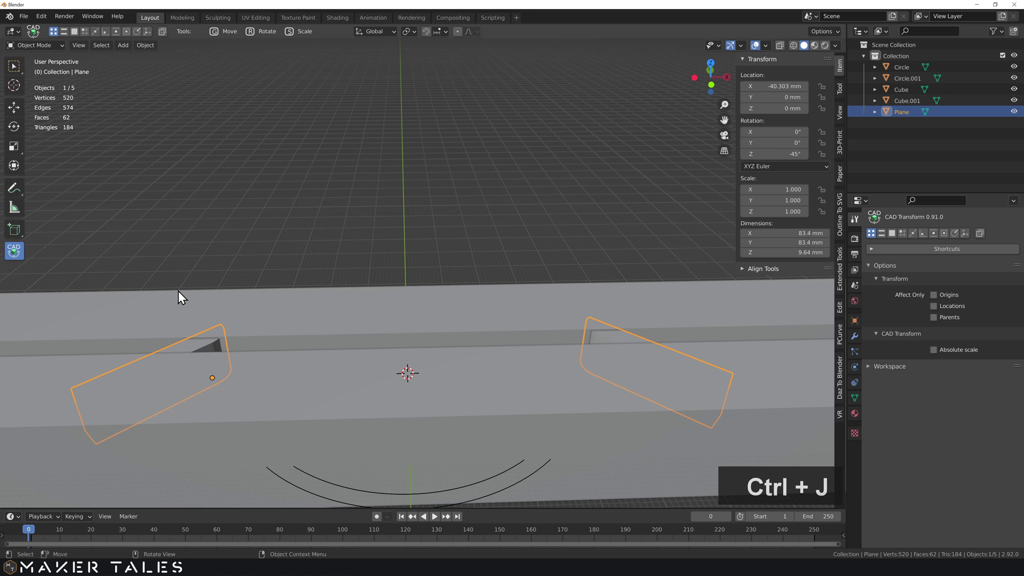
Cut the rear long bar out of the joined arms with a Boolean difference
left_click(242, 312)
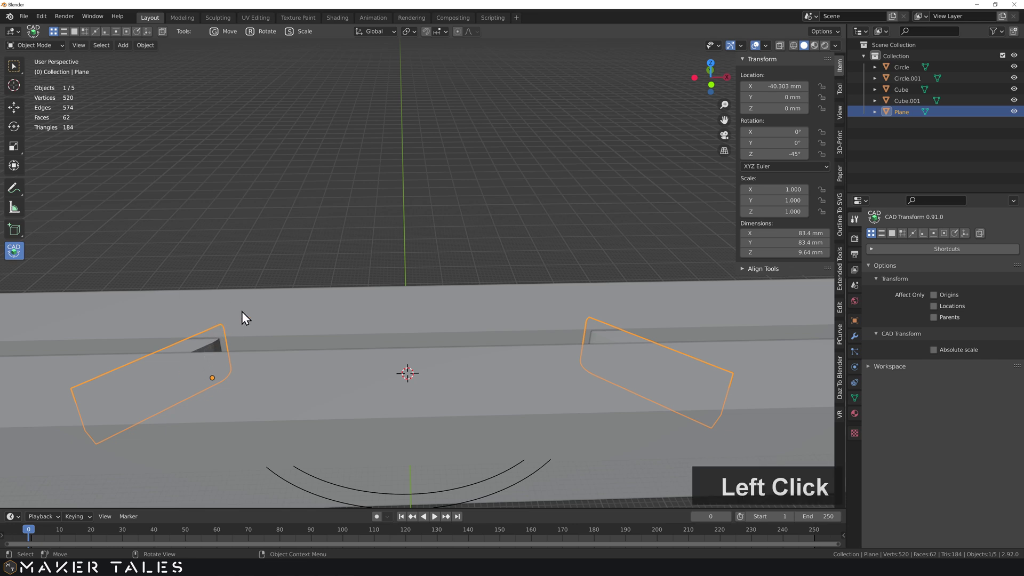
left_click(200, 347)
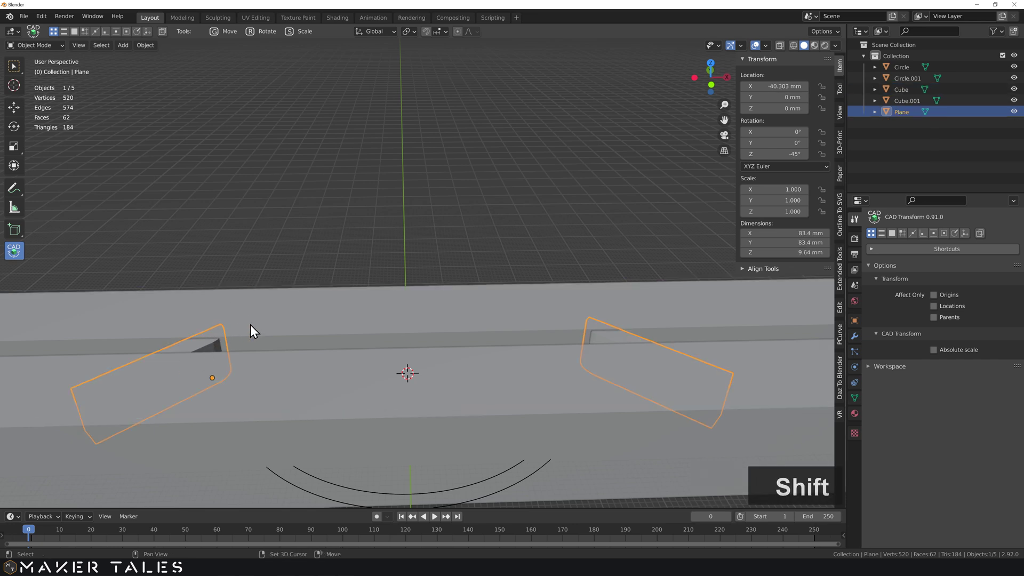
left_click(249, 325, "shift")
left_click(193, 345, "shift")
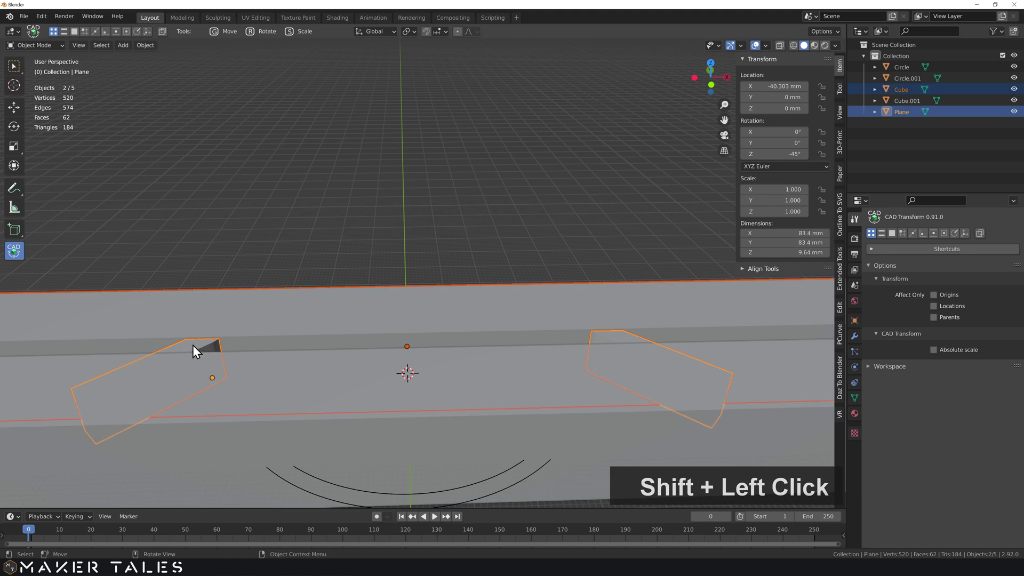
key("ctrl")
key("ctrl+shift+minus")
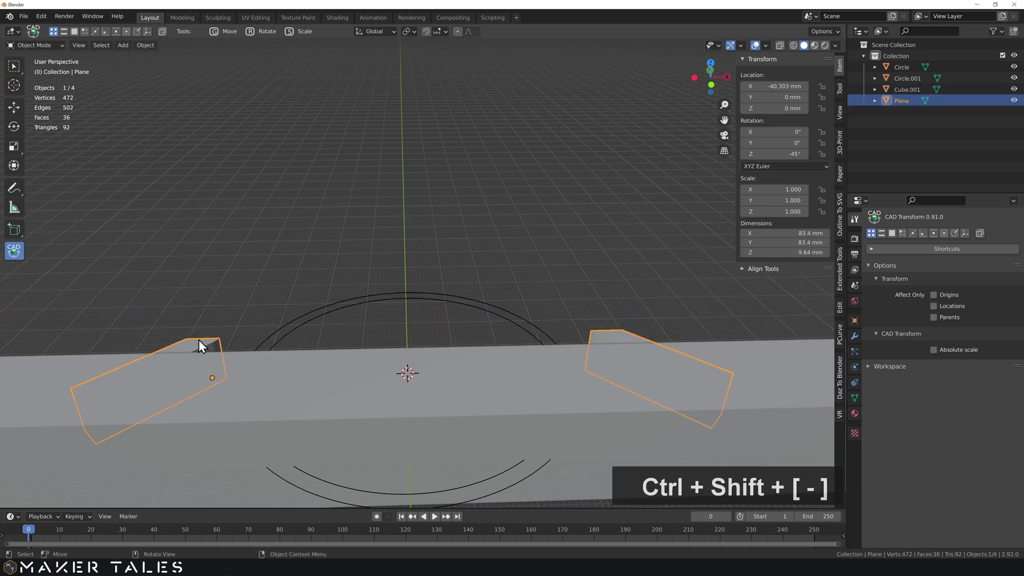
Subtract the front long bar from the joined arms with a Boolean difference
left_click(194, 395)
left_click(193, 347, "shift")
left_click(193, 346, "shift")
key("ctrl+shift+minus")
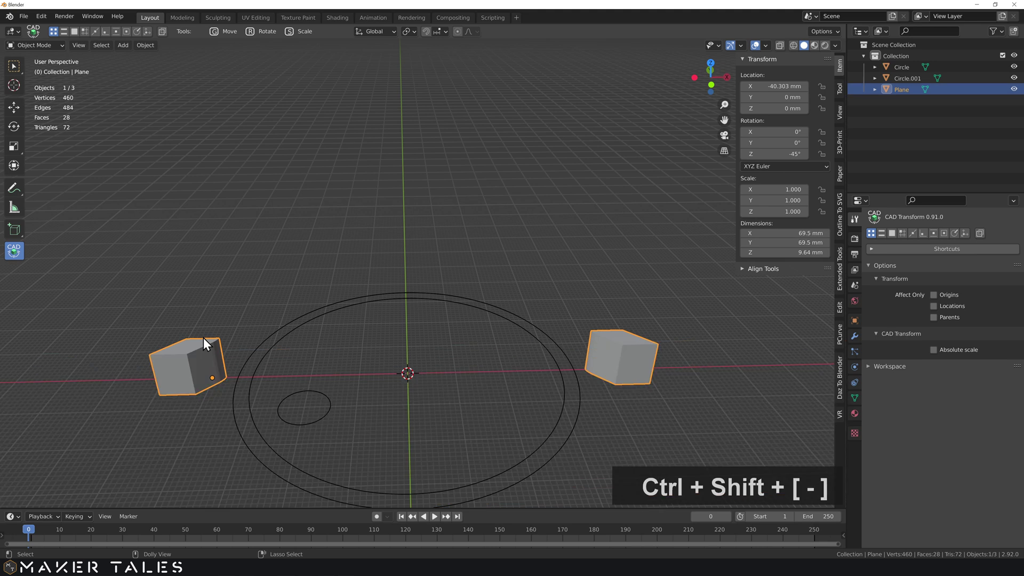
Merge all vertices of the trimmed arms by distance in Edit Mode
key("Tab")
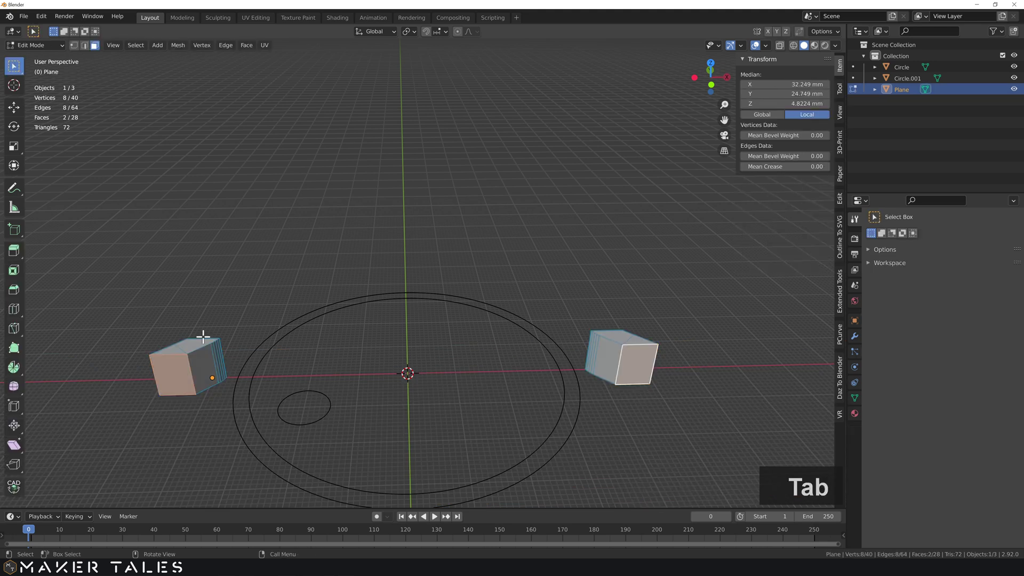
key("a")
key("m")
left_click(210, 345)
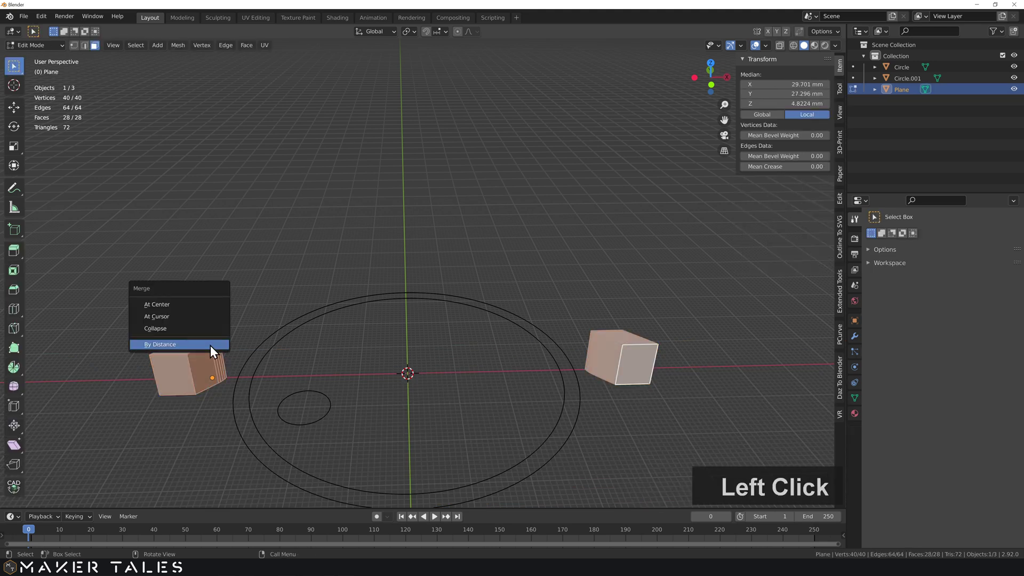
Bevel the outermost vertical edge of both arms with 15 segments, a 58.3 mm offset width and clamped overlap
key("KP_7")
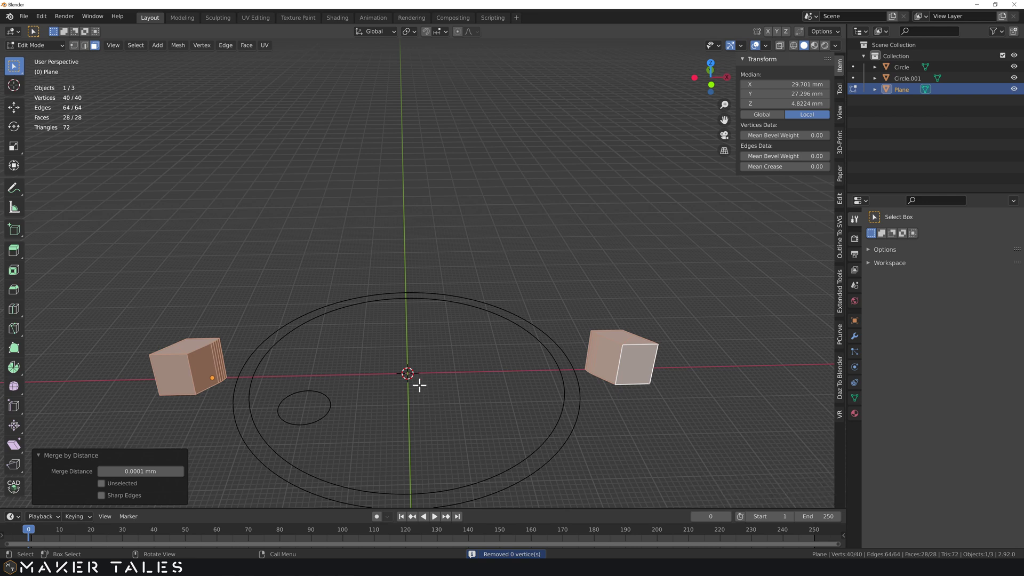
scroll(507, 345, "up", 1)
middle_click_drag(530, 318, 499, 284, "shift")
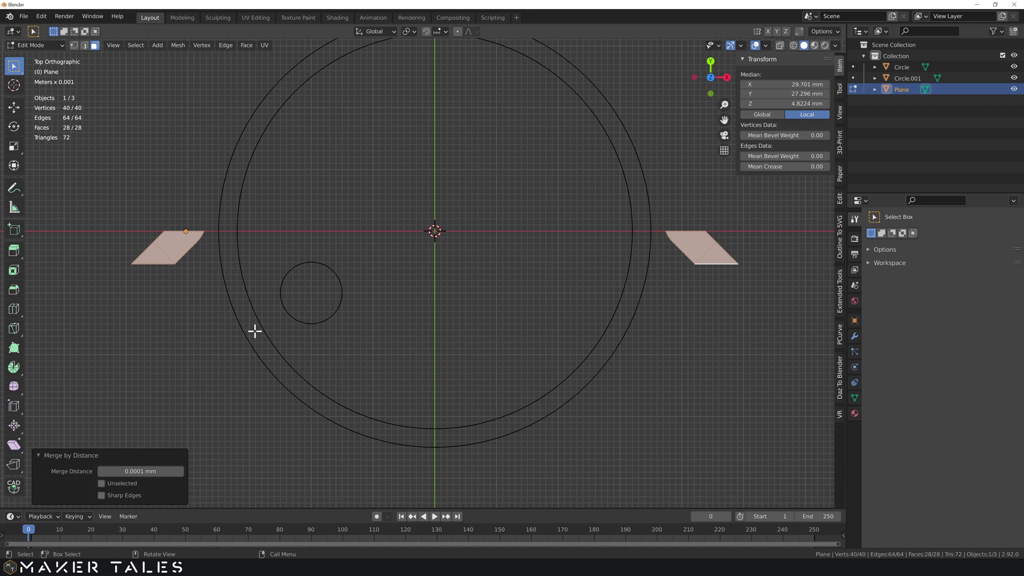
mouse_move(144, 277)
middle_mouse_down()
mouse_move(156, 301)
mouse_move(155, 267)
middle_mouse_up()
key("2")
left_click(181, 319)
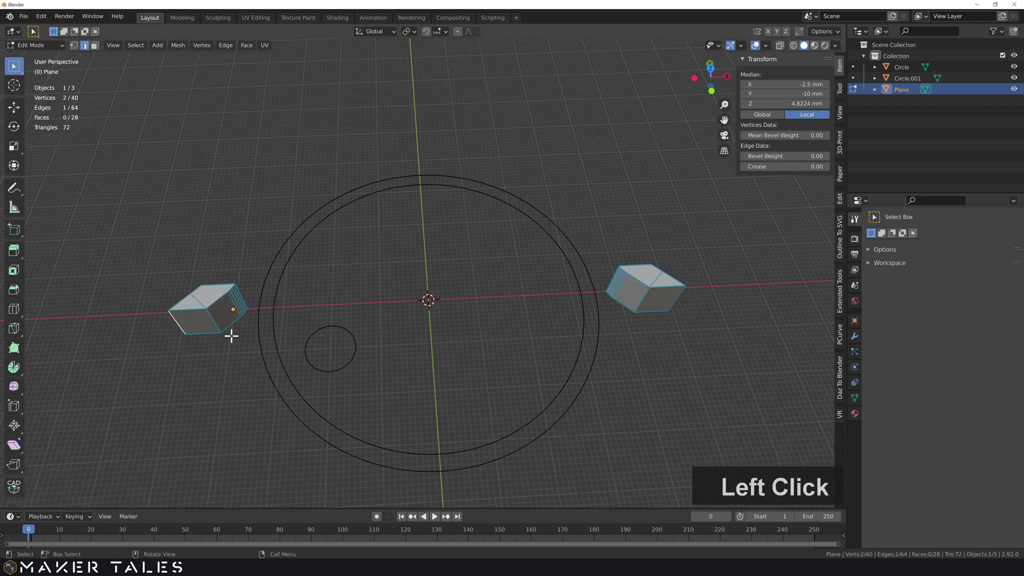
left_click(676, 298, "shift")
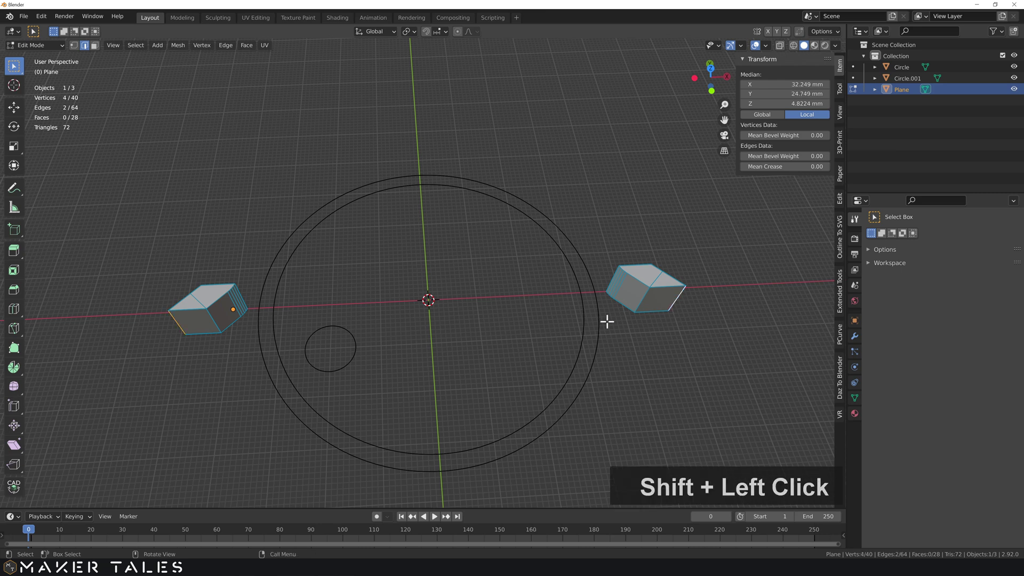
key("ctrl+b")
left_click(682, 425)
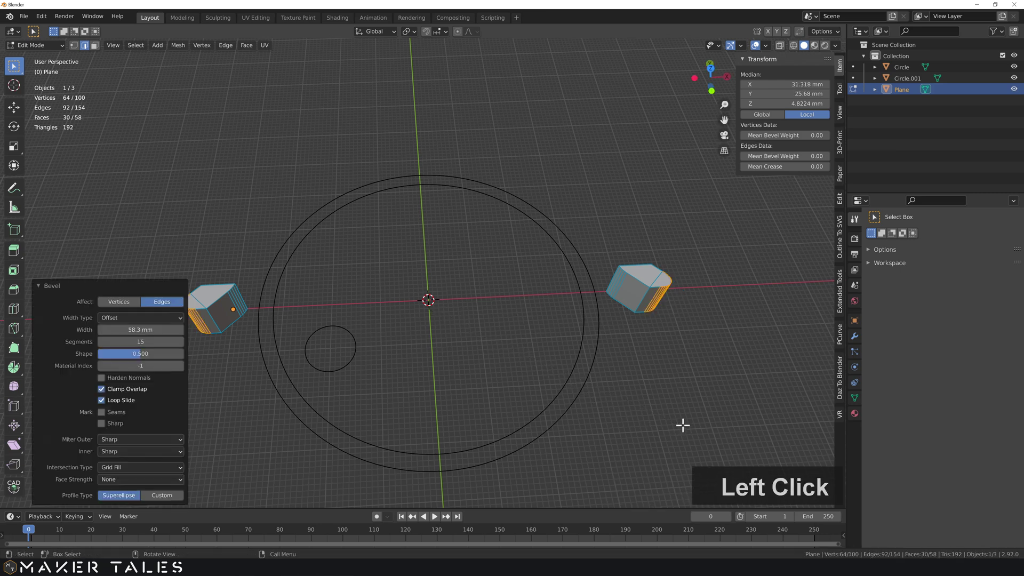
Bevel the front vertical edge of both arms with 15 segments, clamped overlap and a width of about 122 mm
left_click(216, 320)
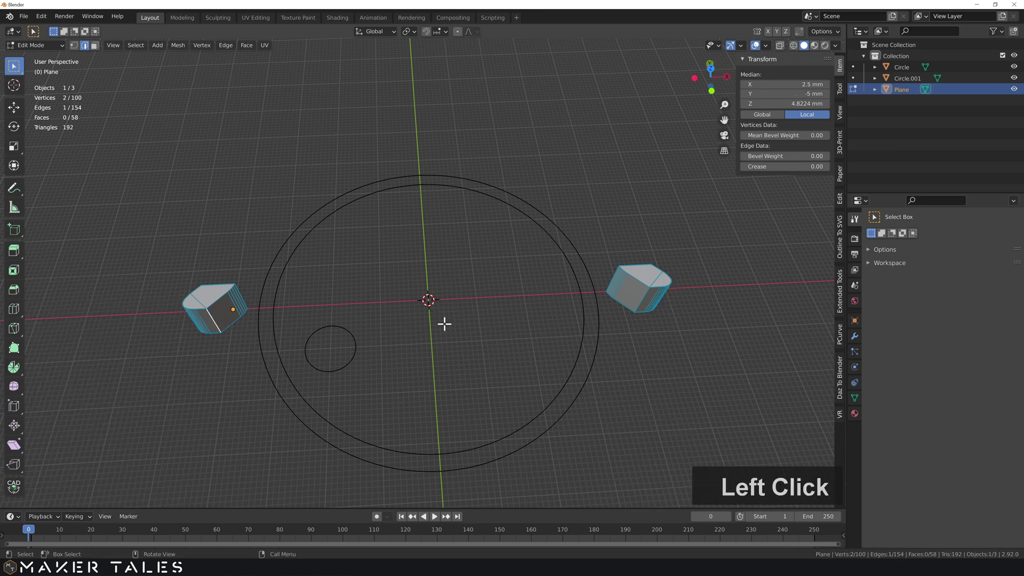
left_click(647, 299, "shift")
key("ctrl+b")
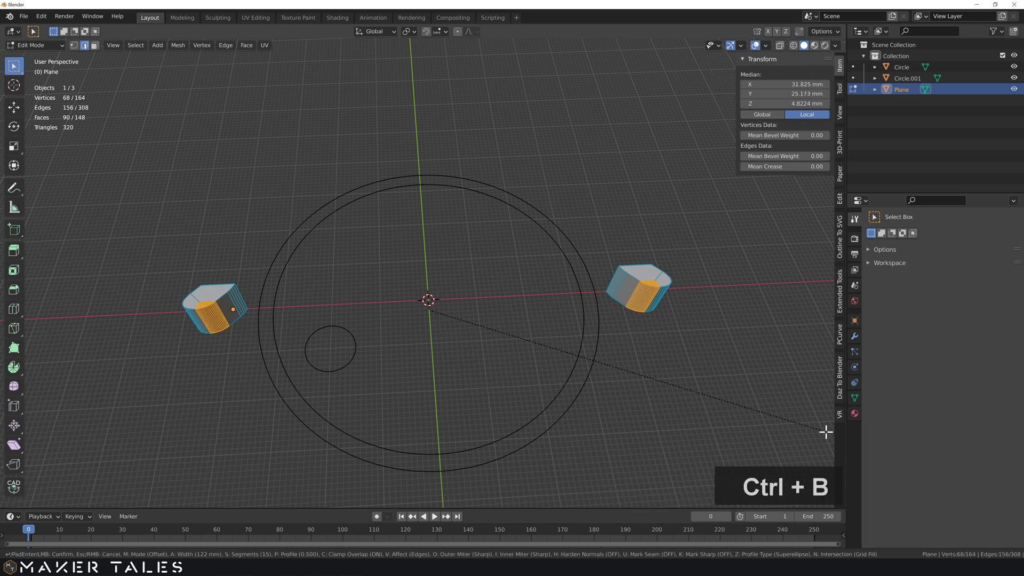
left_click(827, 431)
Clean up the rounded arms by merging all their vertices by distance, and return to Object Mode
key("a")
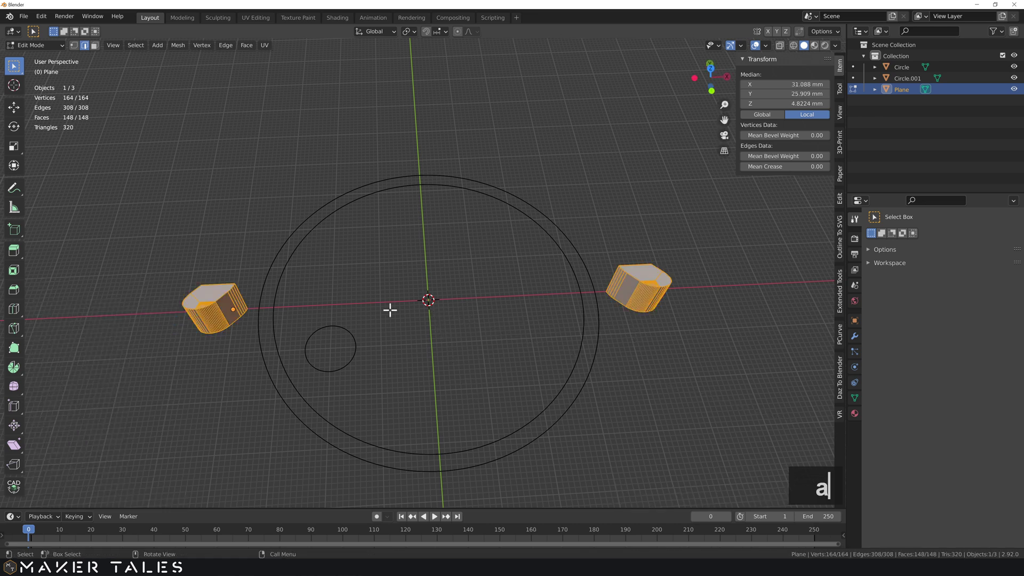
key("m")
left_click(389, 312)
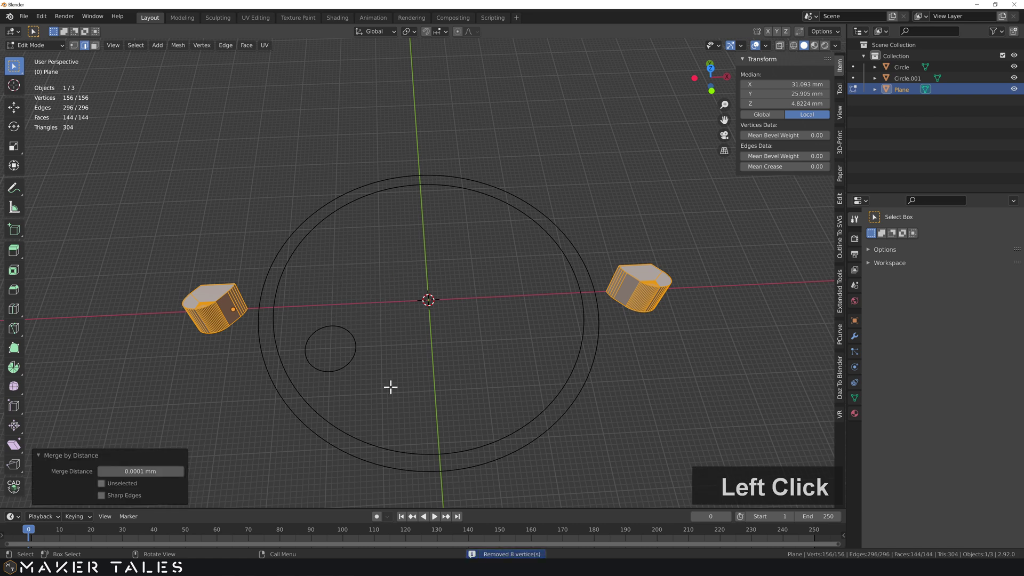
key("Tab")
middle_click_drag(424, 306, 424, 345)
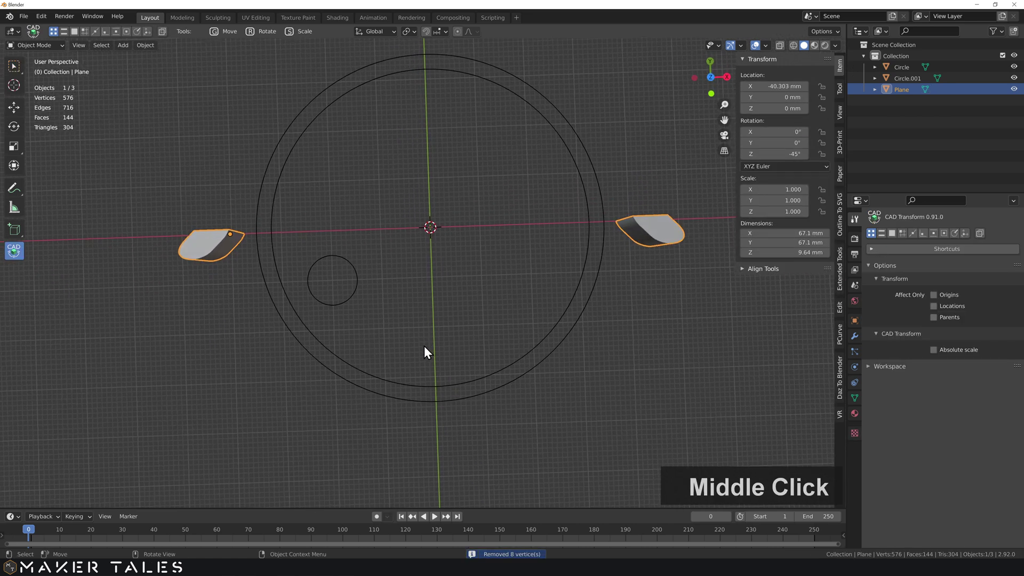
Fill the small 10 mm offset circle with a face in Edit Mode
left_click(363, 292)
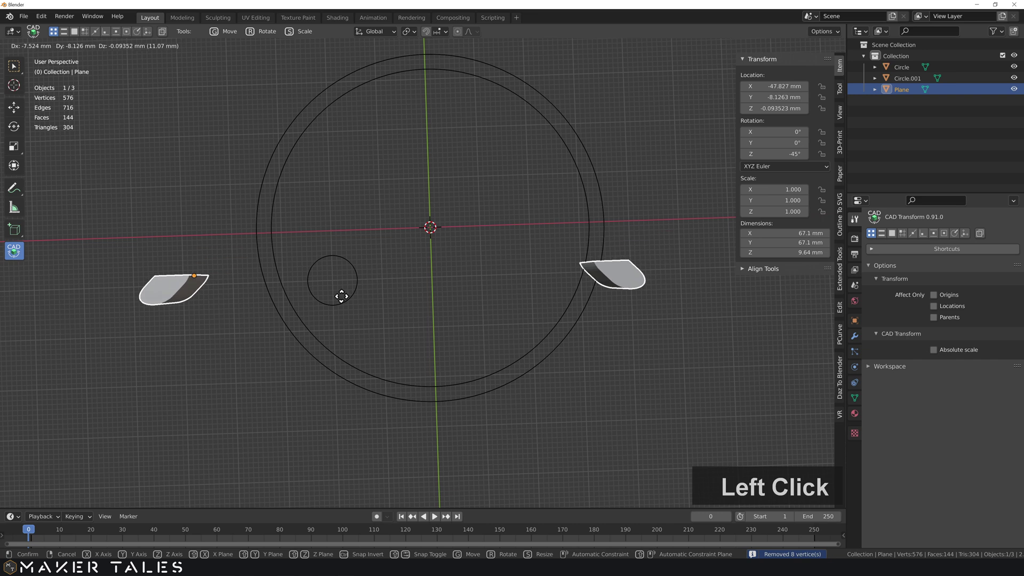
key("ctrl+z")
left_click(354, 280)
key("Tab")
left_click(356, 290)
mouse_move(356, 290)
middle_mouse_down()
mouse_move(377, 228)
mouse_move(363, 302)
middle_mouse_up()
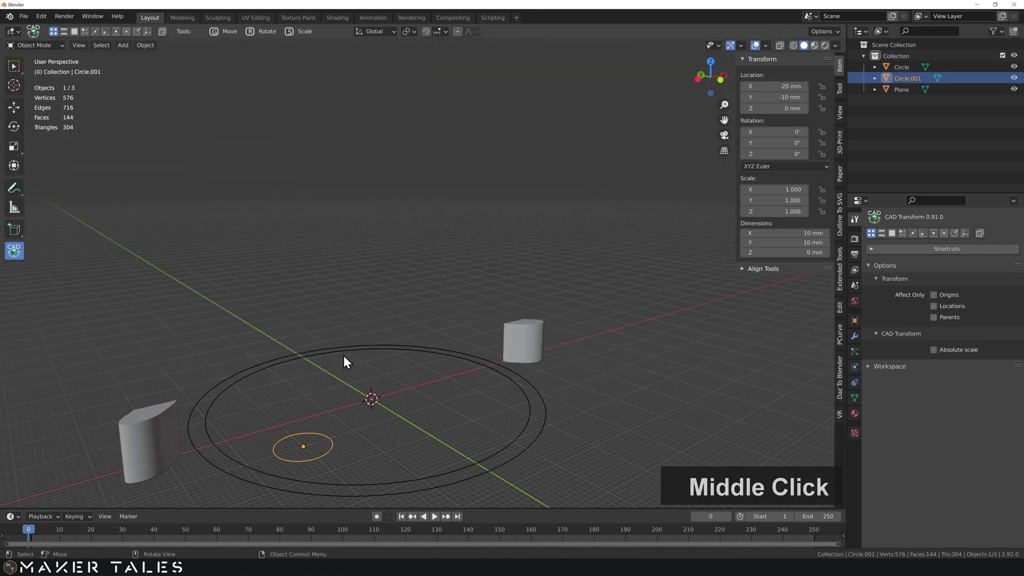
key("Tab")
middle_click_drag(322, 472, 405, 343, "shift")
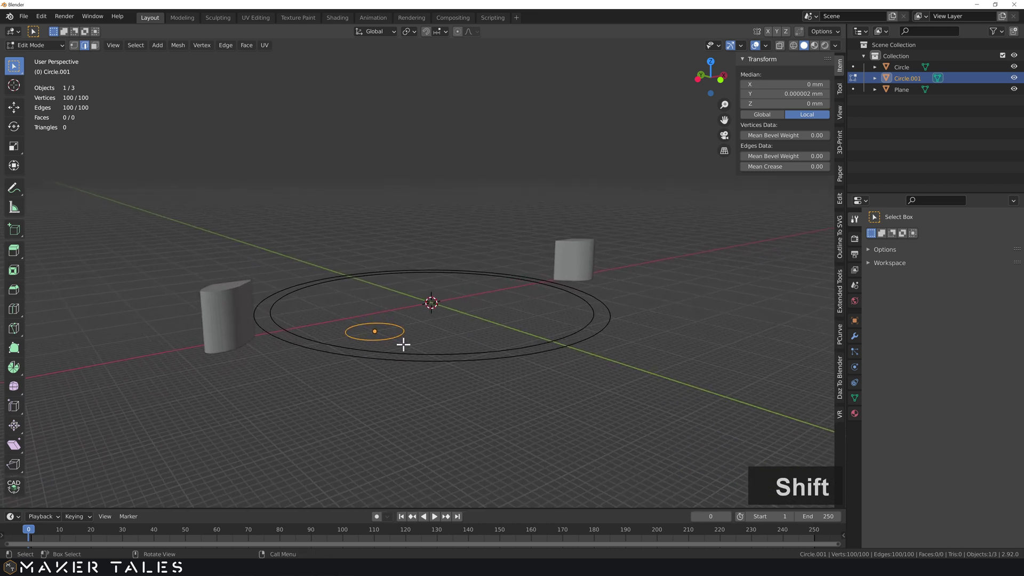
key("a")
key("f")
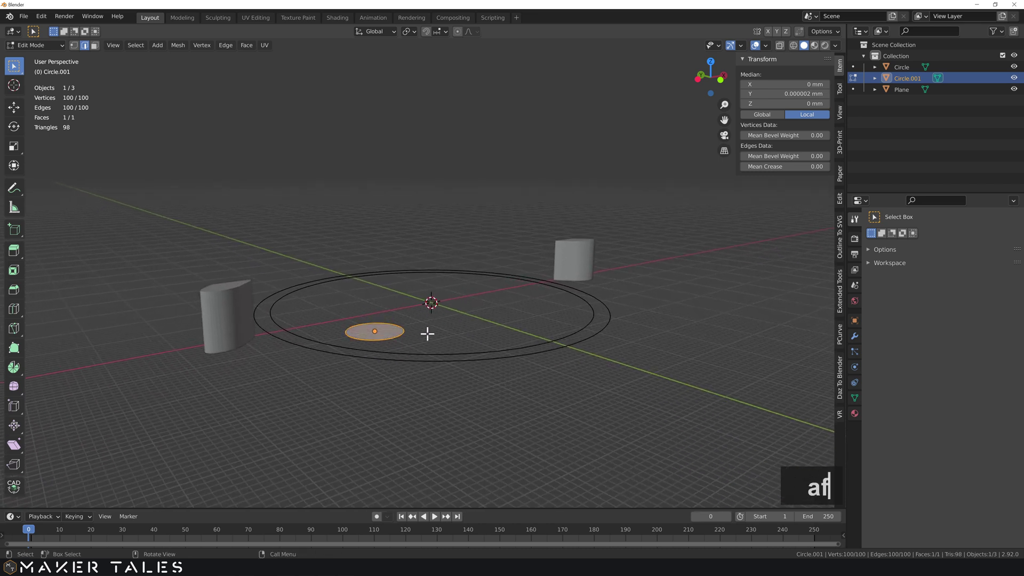
Try to extrude the small circle's face upward, then delete the leftover duplicate face
key("e")
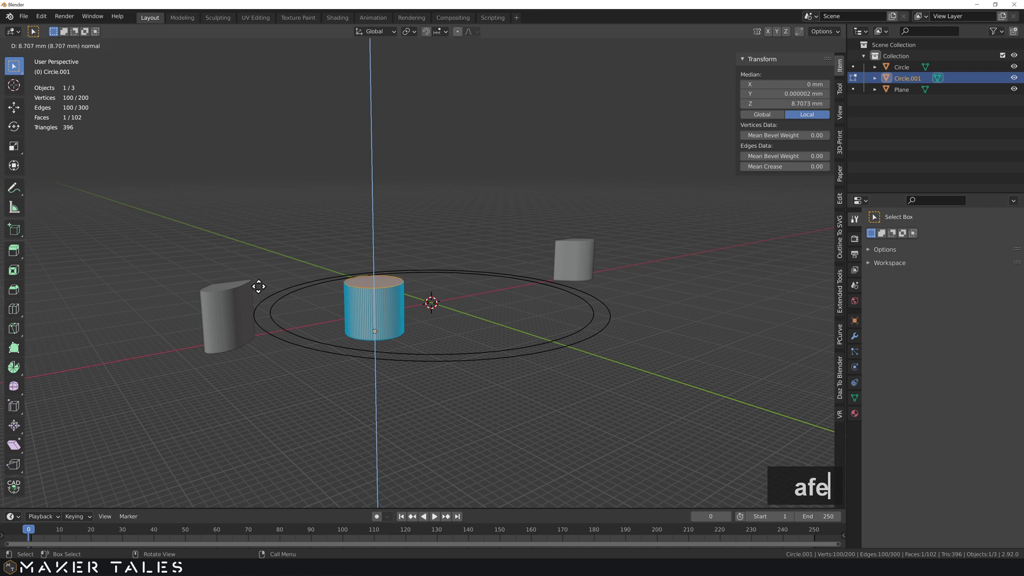
right_click(290, 242)
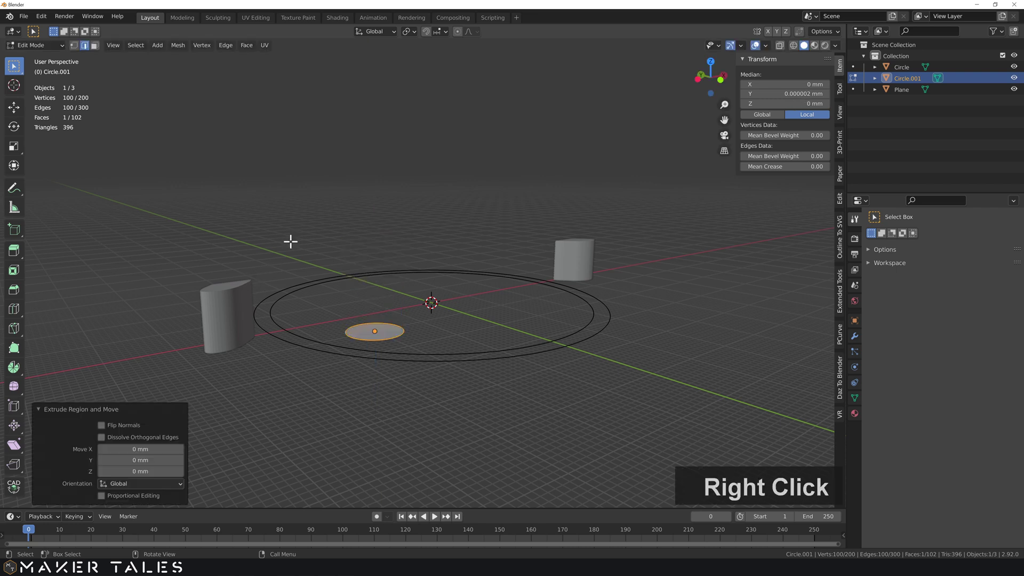
key("Delete")
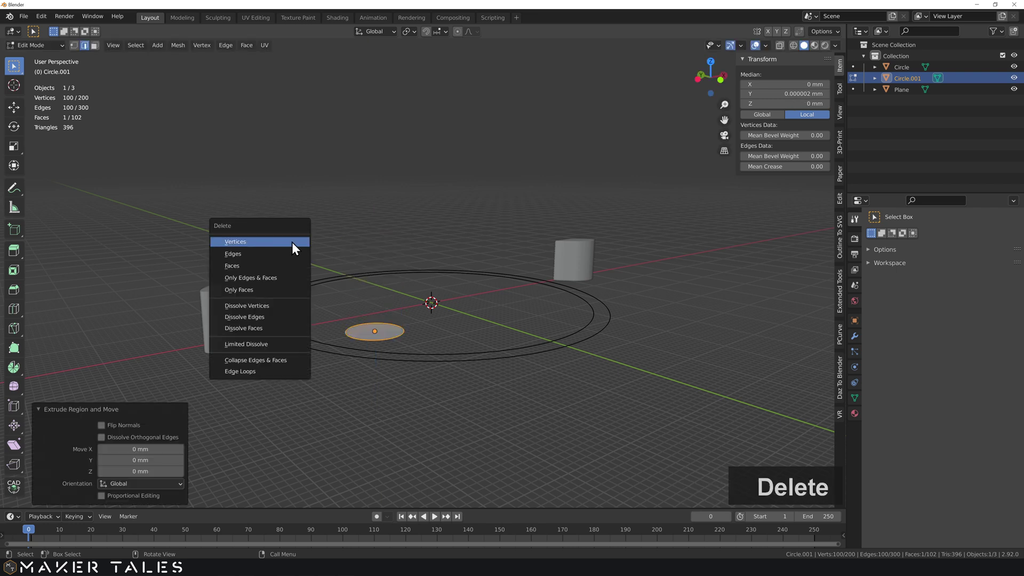
key("Delete")
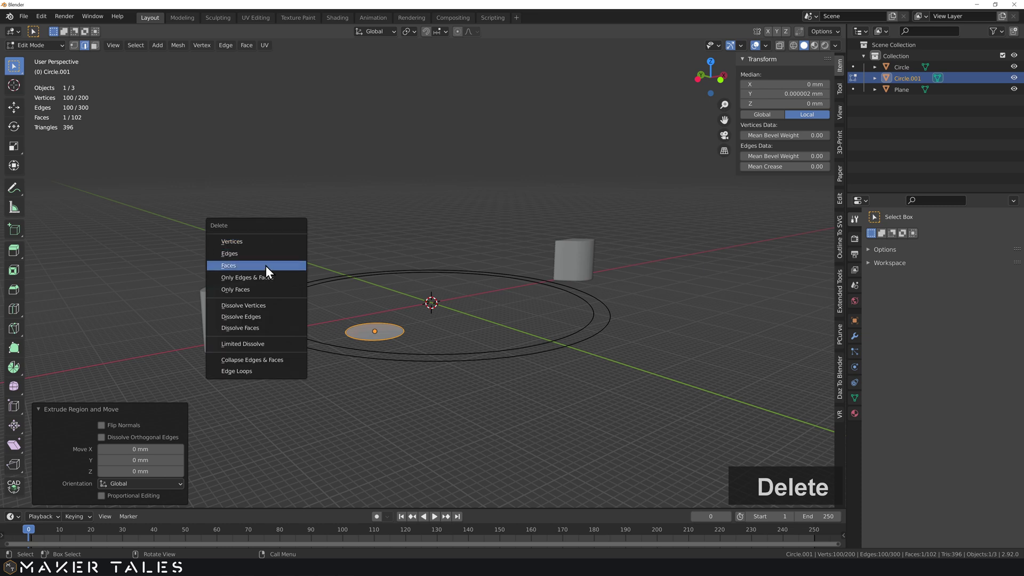
left_click(265, 268)
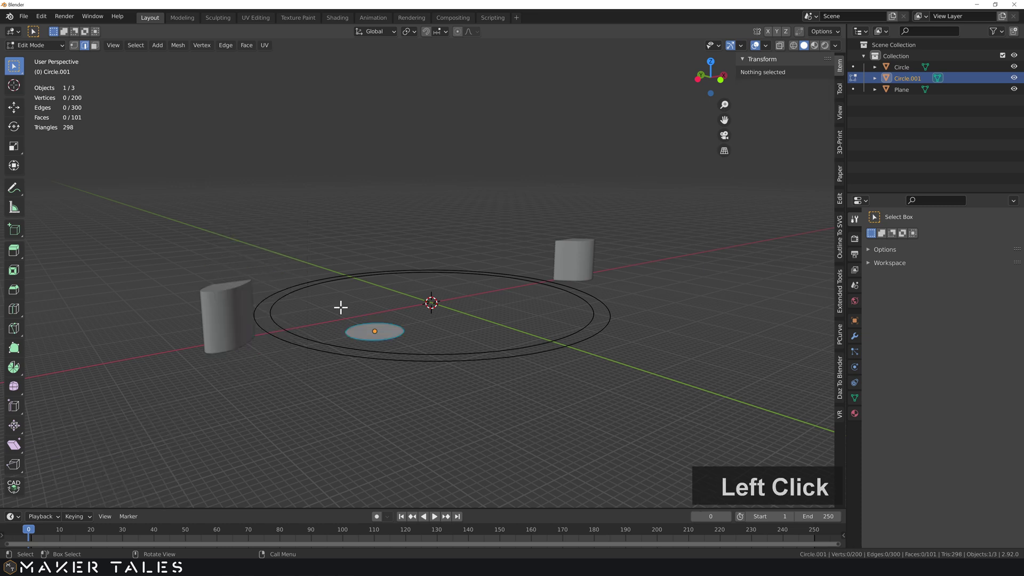
Set snapping to Vertex and extrude the small circle's face about 9.64 mm up to the arm's top corner
left_click(440, 32)
left_click(422, 75)
key("3")
double_click(373, 333)
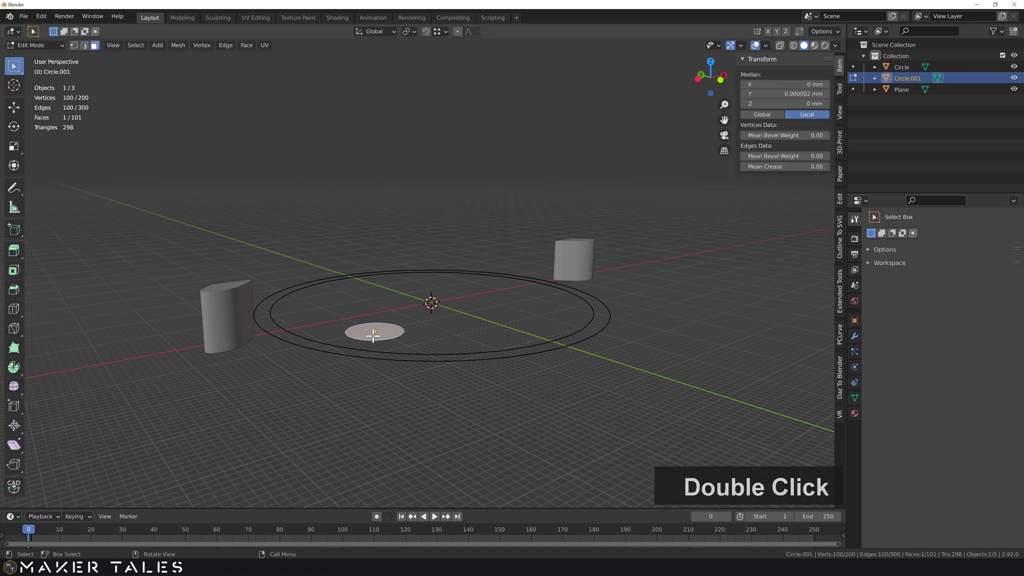
key("e")
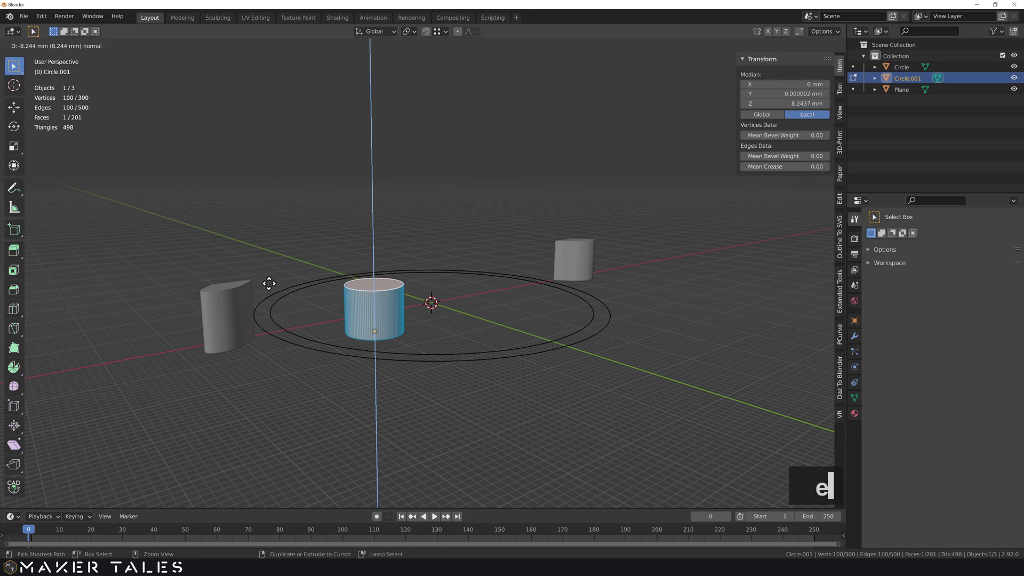
left_click(251, 281, "ctrl")
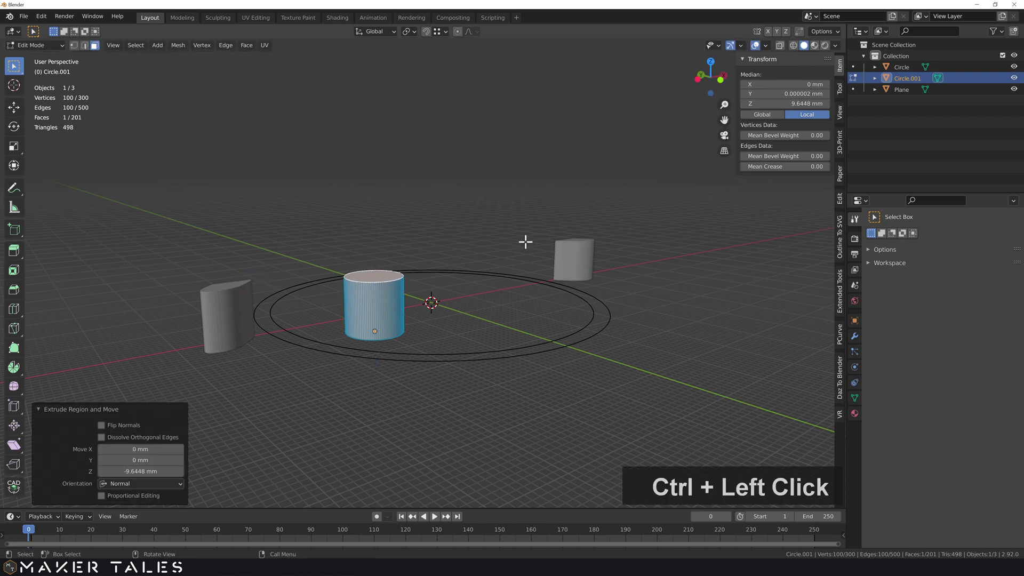
middle_click_drag(312, 292, 347, 281)
key("Tab")
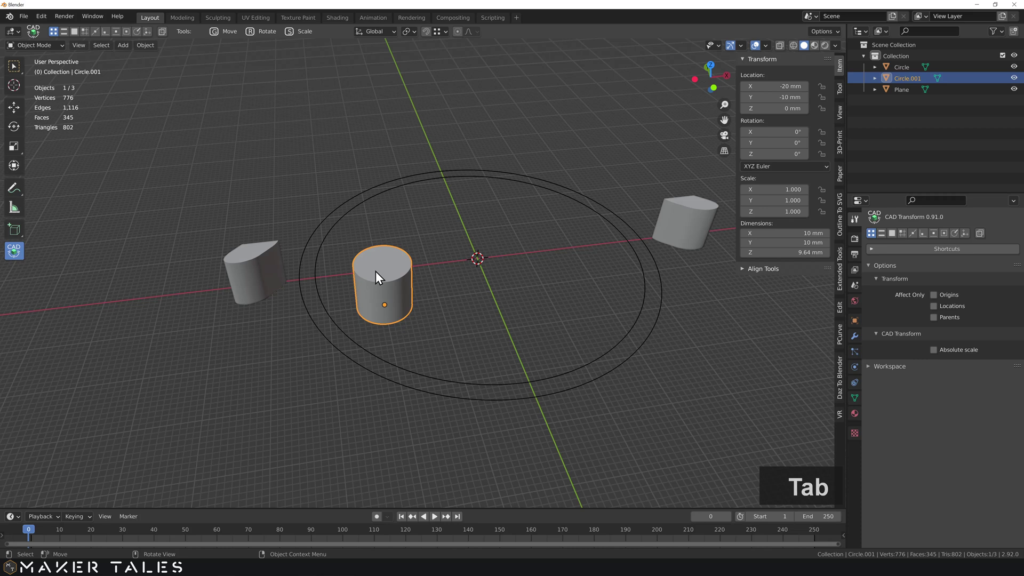
Edit the side arms and the cylinder together and merge all their vertices by distance
left_click(245, 249)
key("Tab")
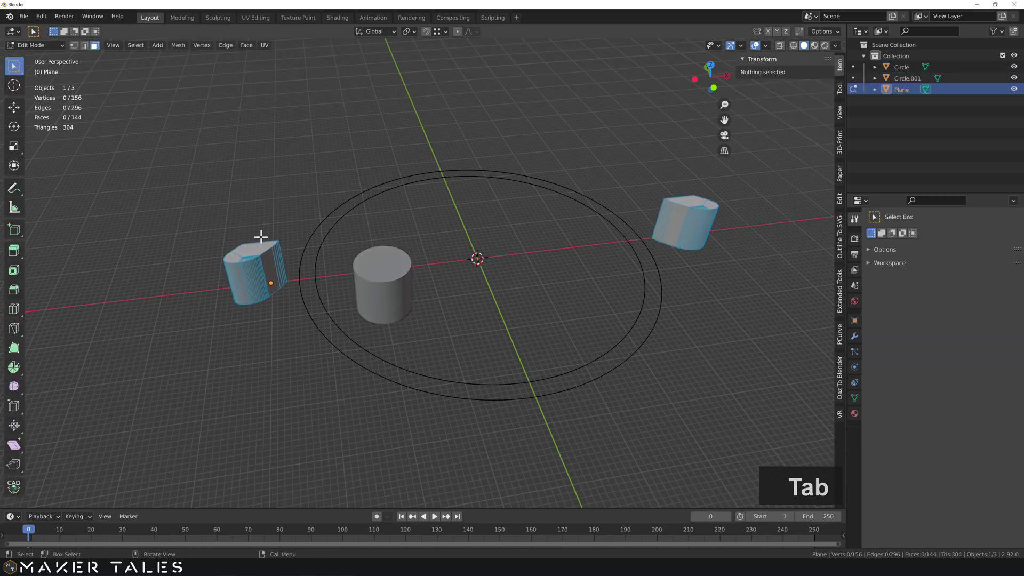
key("1")
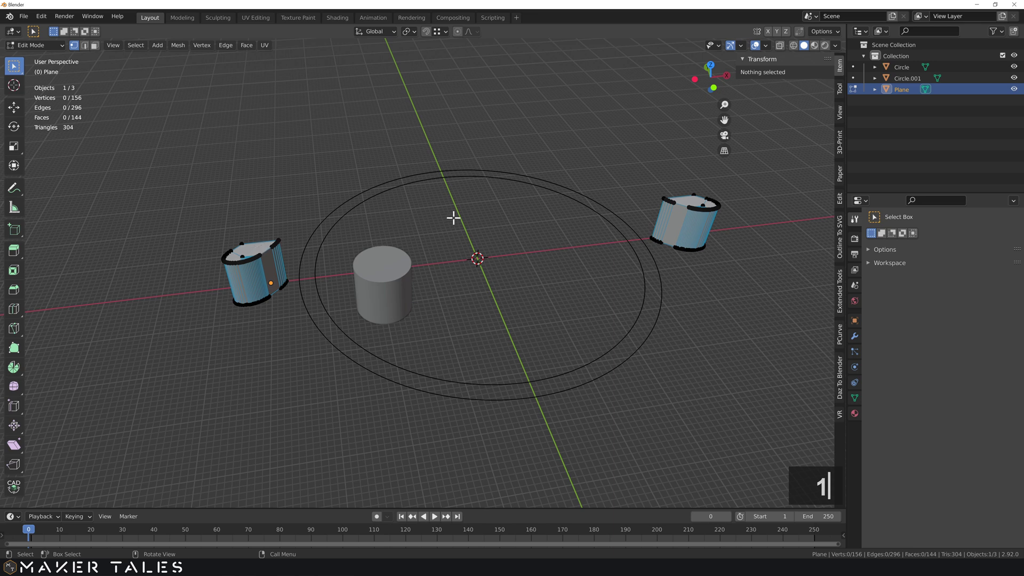
key("Tab")
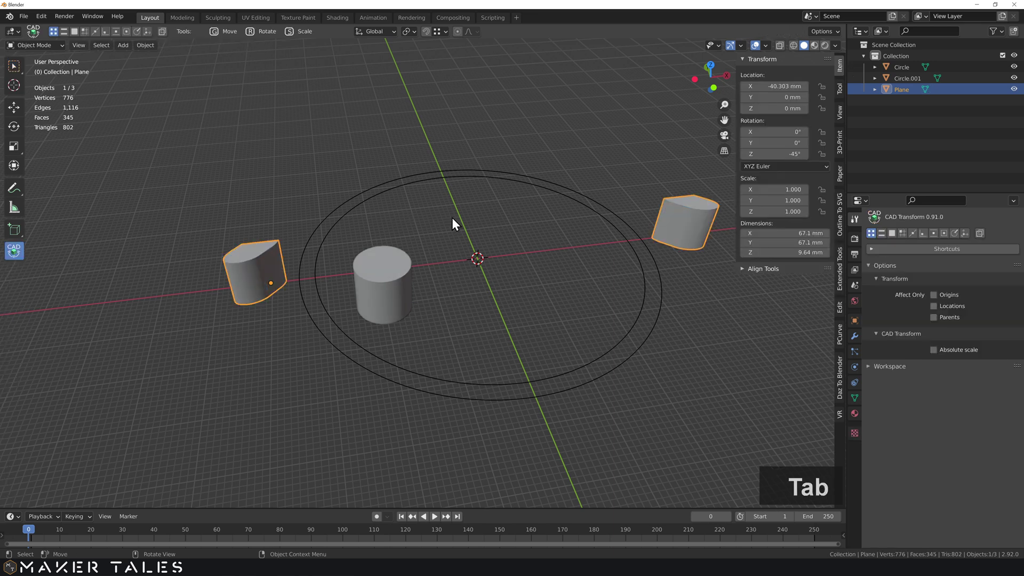
left_click(399, 267, "shift")
key("Tab")
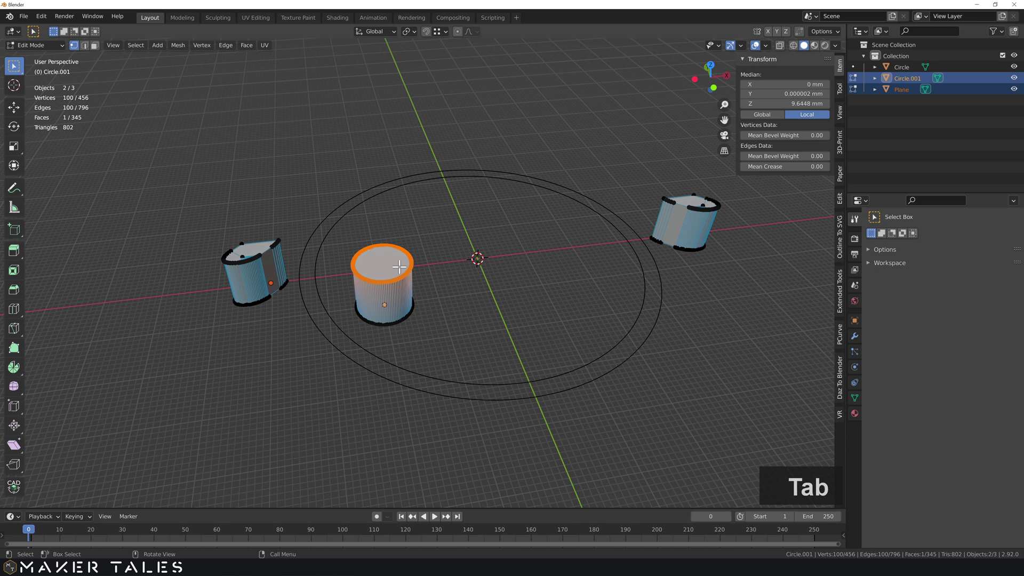
key("ctrl+a")
key("a")
key("m")
left_click(400, 270)
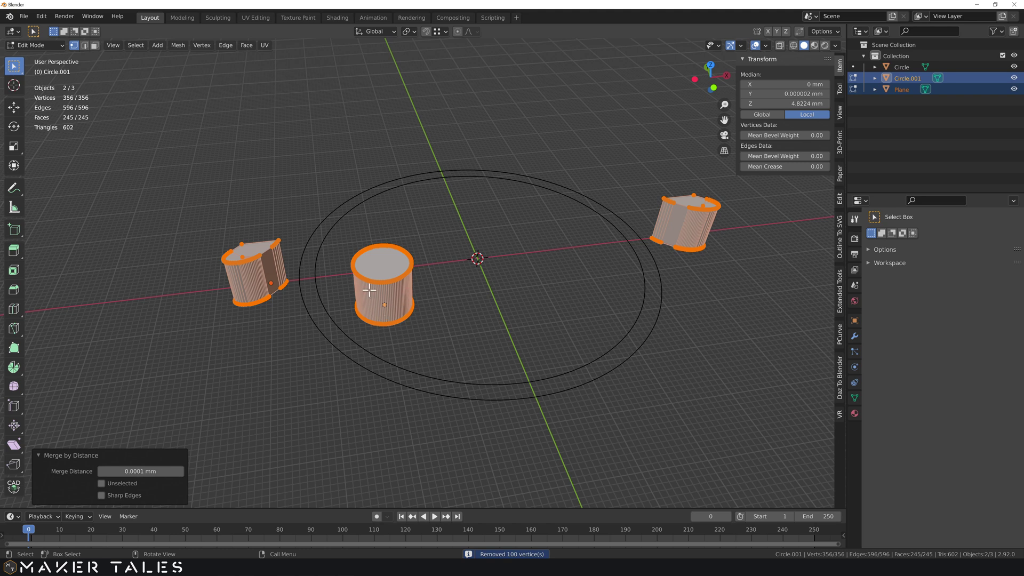
Show face orientation, recalculate the normals of the arms and cylinder to face outward, and hide the overlay again
key("q")
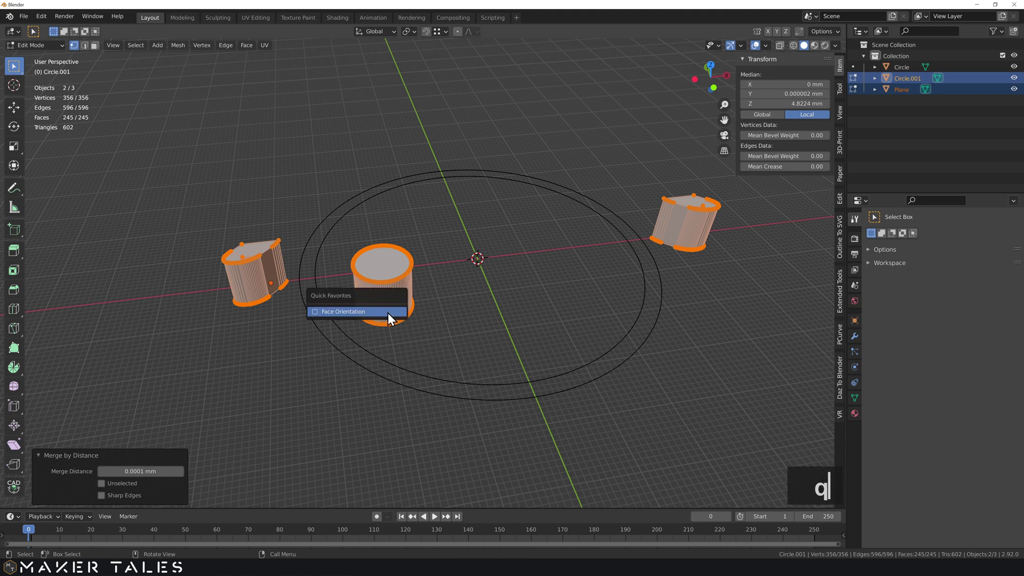
left_click(388, 314)
middle_click_drag(366, 336, 368, 316)
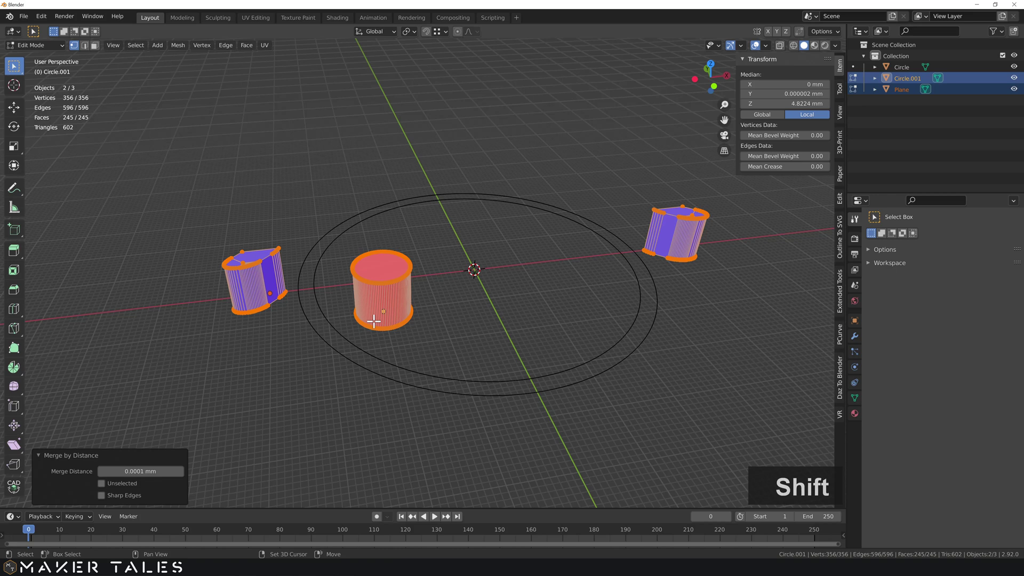
key("shift+n")
key("q")
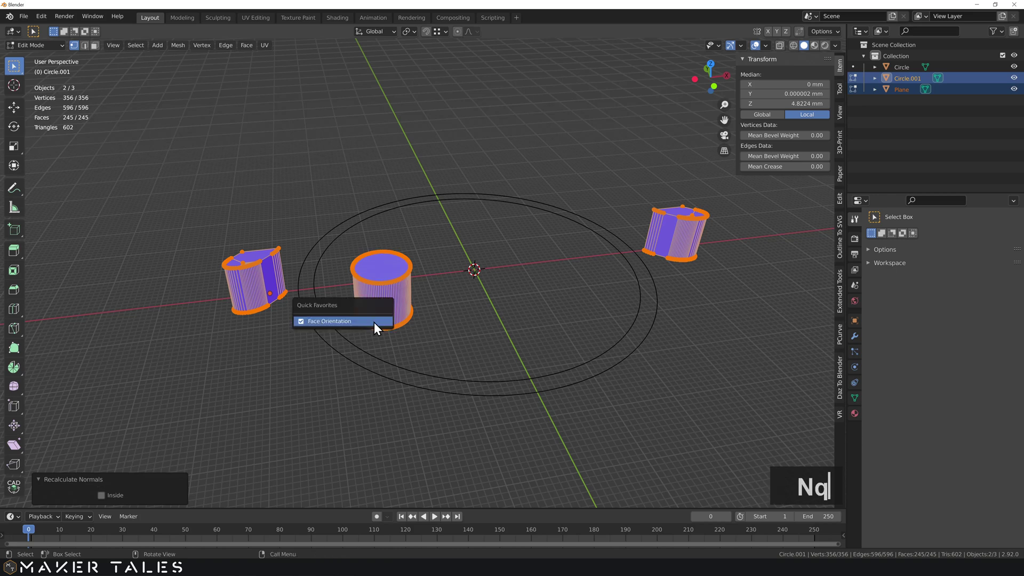
left_click(373, 323)
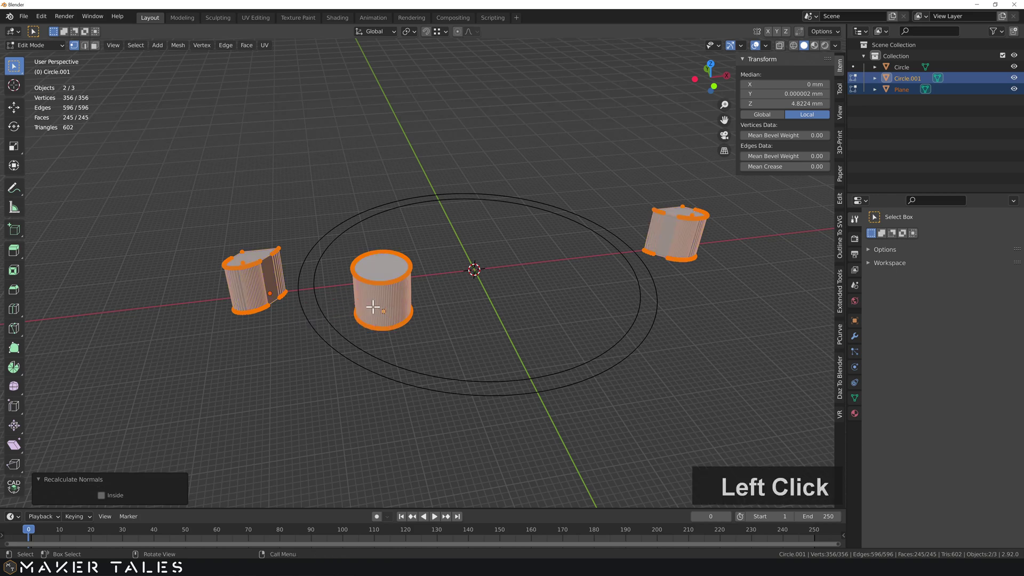
Apply a Limited Dissolve with a 0.1° max angle to the arms and cylinder, and return to Object Mode
key("x")
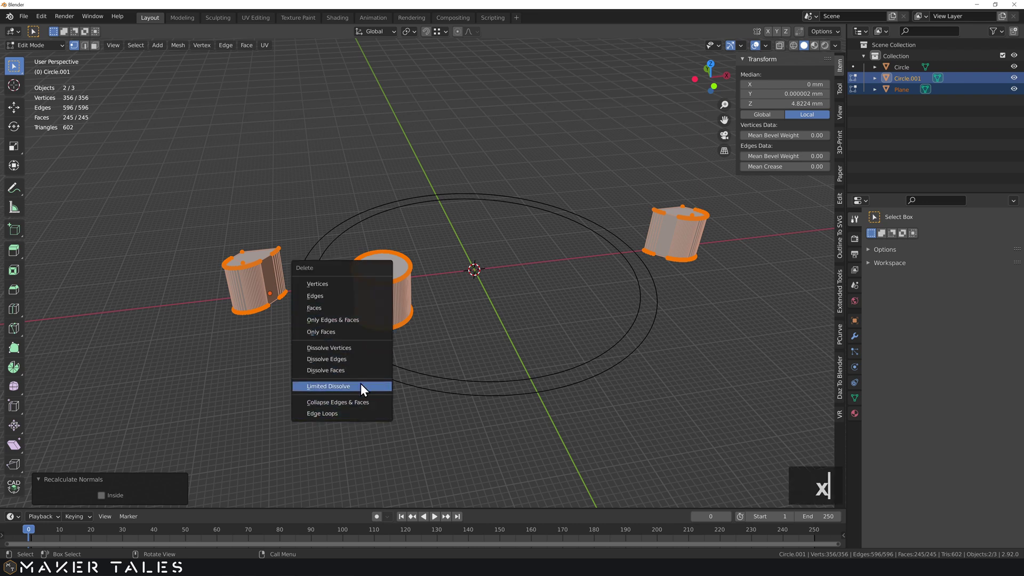
left_click(360, 384)
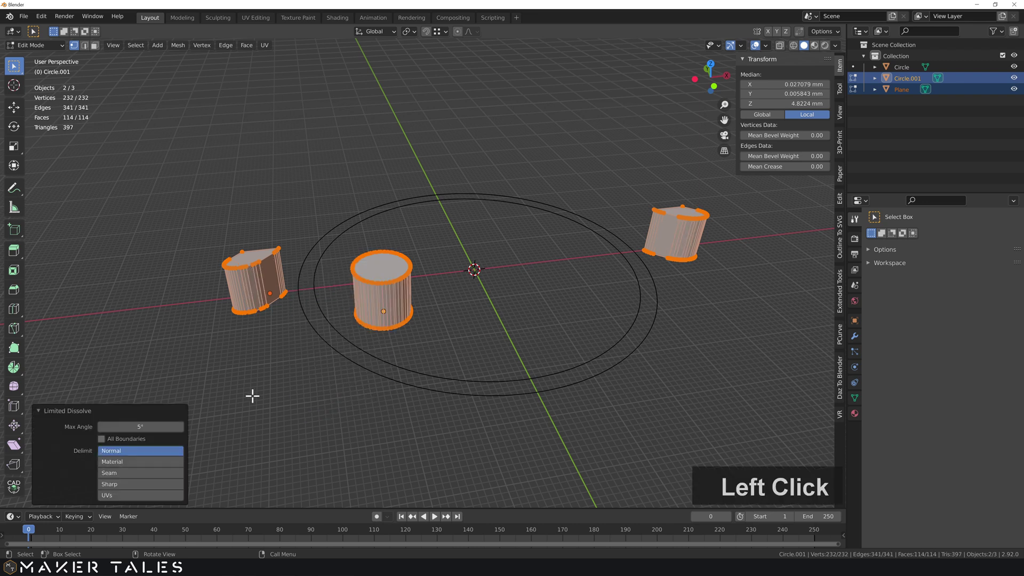
left_click(140, 427)
type("0.1")
key("Return")
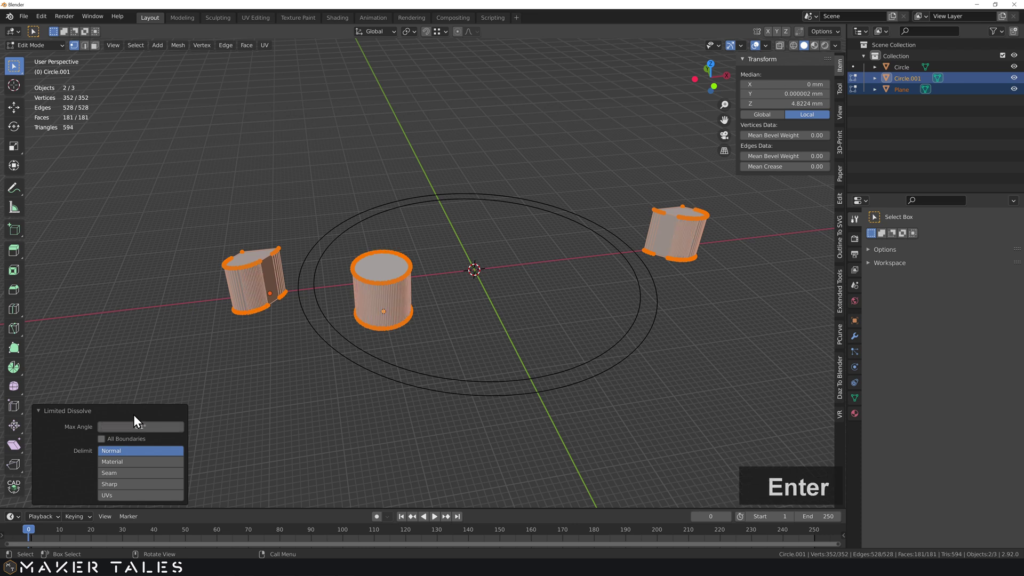
key("Tab")
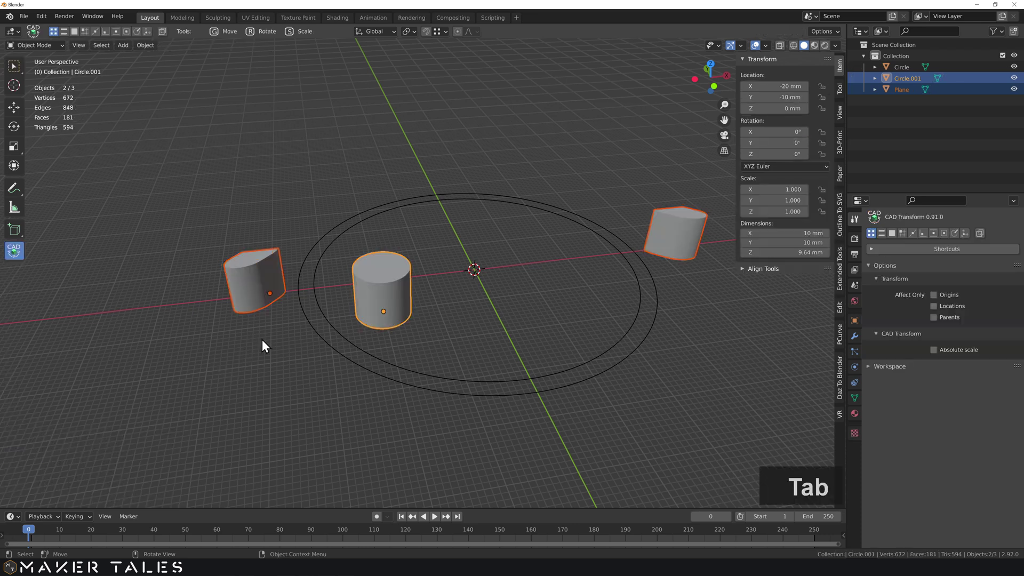
Select the top faces of both arms and the cylinder in Edit Mode and snap them down along Z to the base
key("3")
left_click(254, 260)
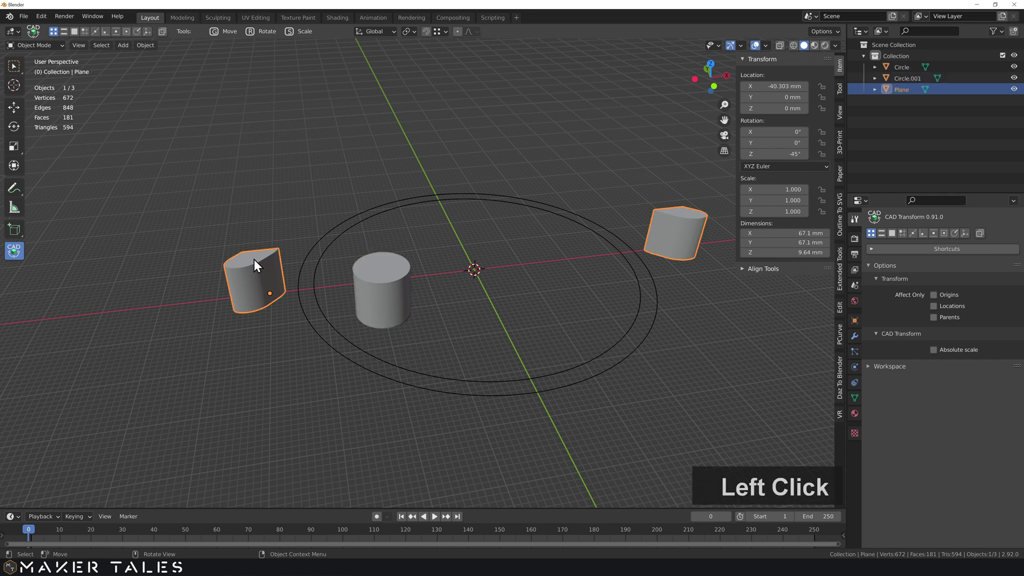
key("Tab")
key("Caps_Lock")
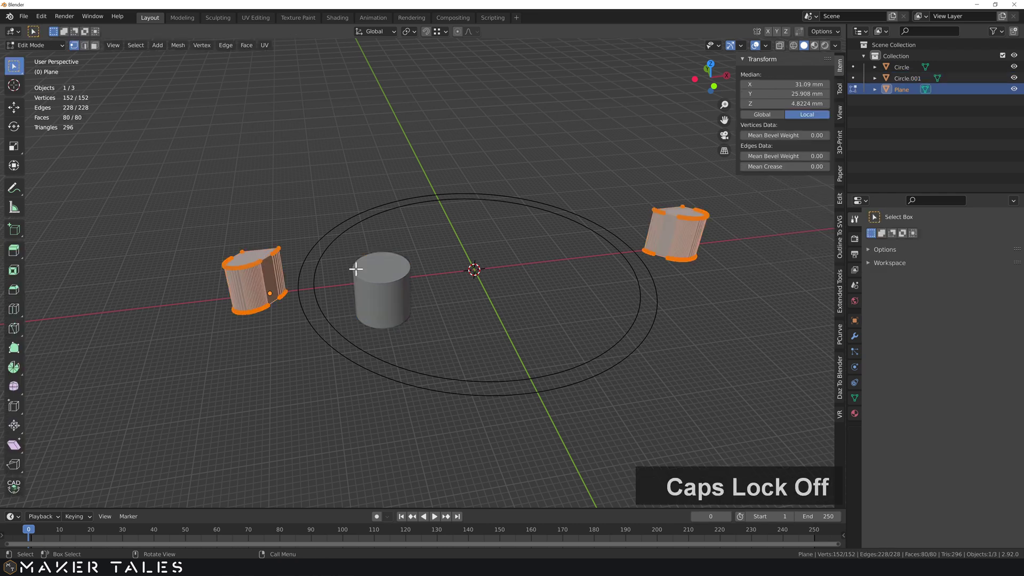
key("Tab")
left_click(376, 277, "shift")
key("Tab")
key("3")
left_click(264, 257)
left_click(398, 261, "shift")
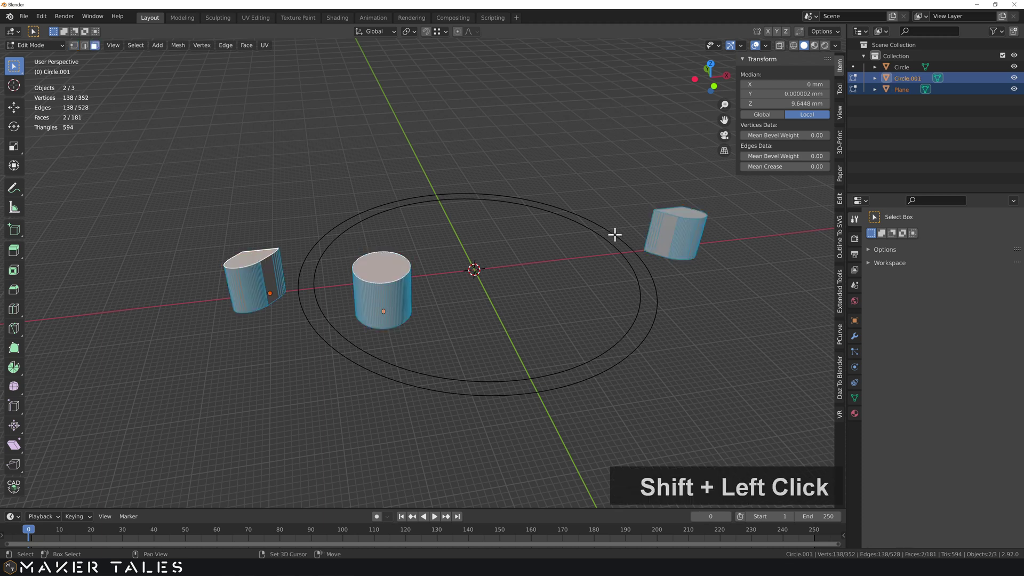
left_click(683, 213, "shift")
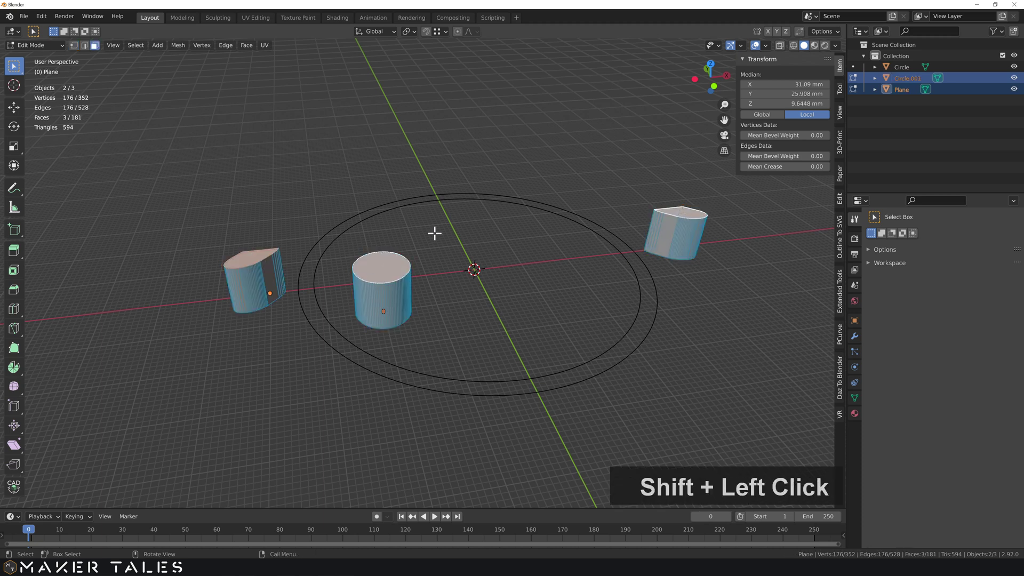
key("g")
key("z")
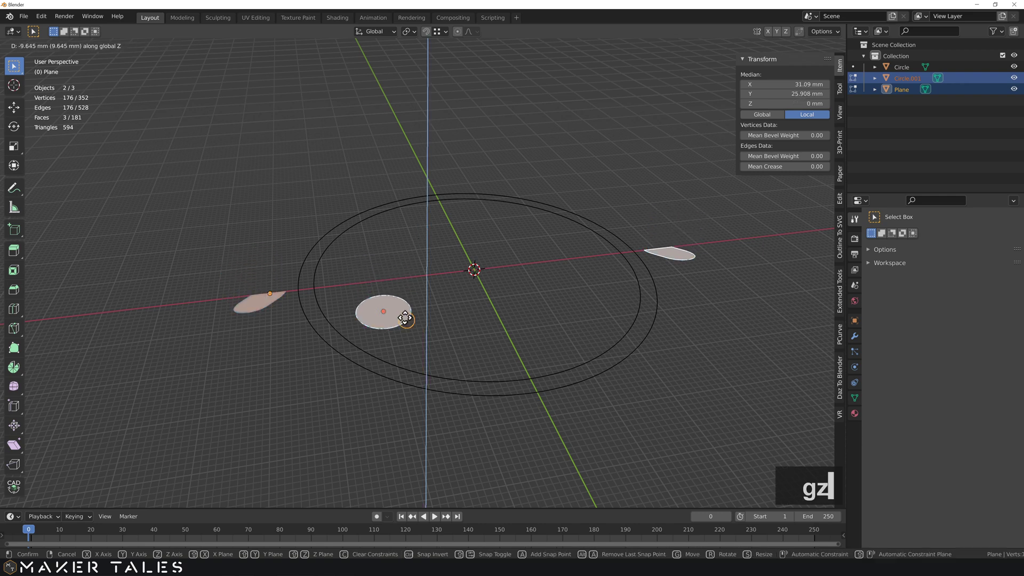
left_click(403, 323, "ctrl")
Move the three selected end faces up 30 mm along Z
key("g")
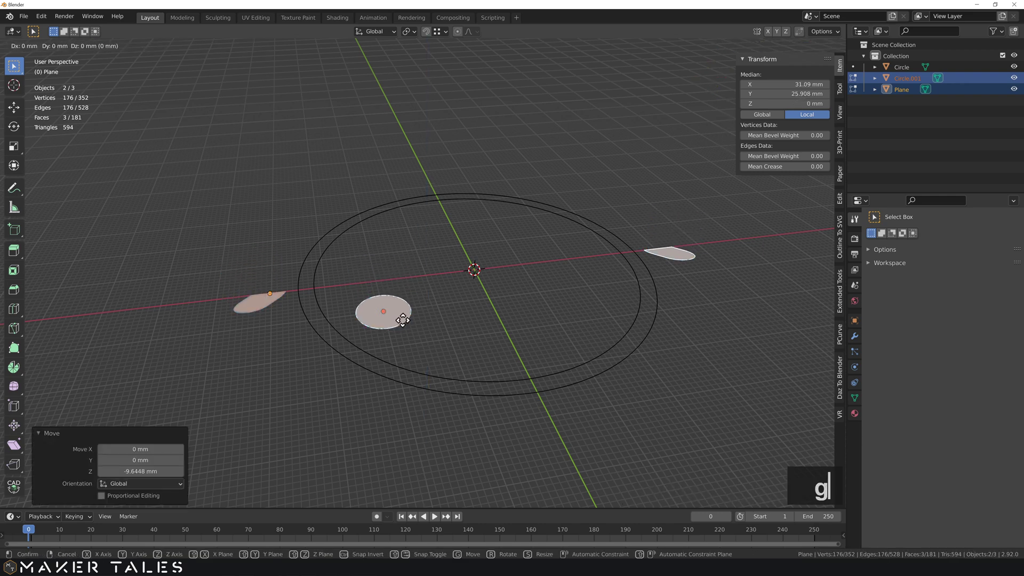
key("z")
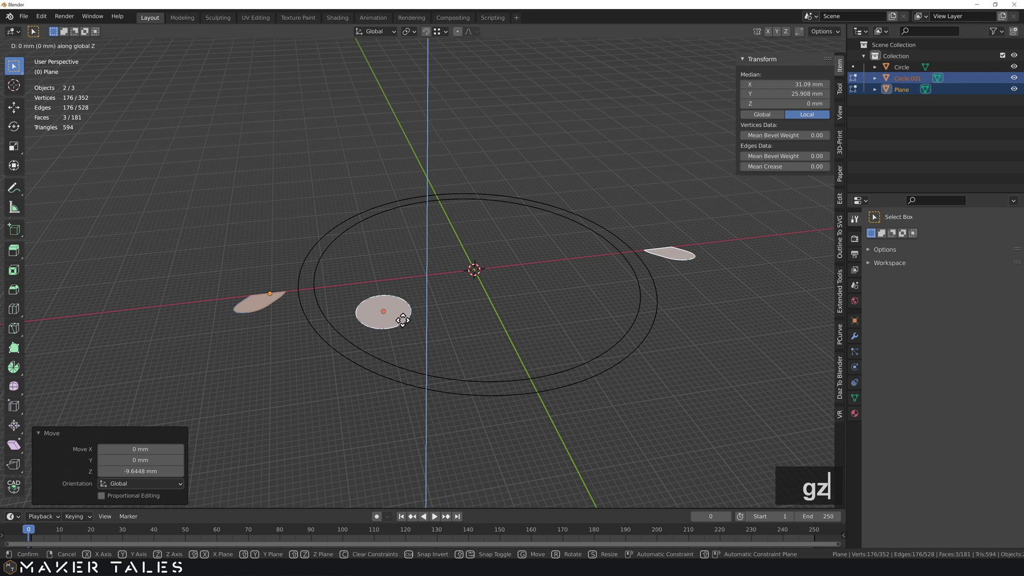
type("30")
key("Return")
mouse_move(386, 268)
middle_mouse_down()
mouse_move(400, 247)
mouse_move(368, 251)
mouse_move(380, 252)
mouse_move(391, 282)
middle_mouse_up()
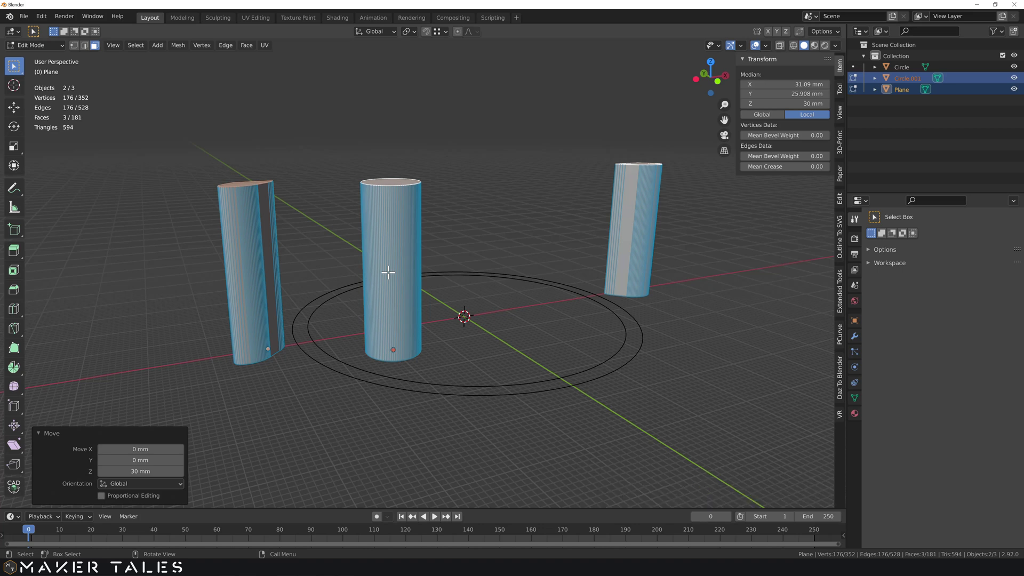
Raise the three top faces another 5 mm along Z and return to Object Mode
key("g")
key("z")
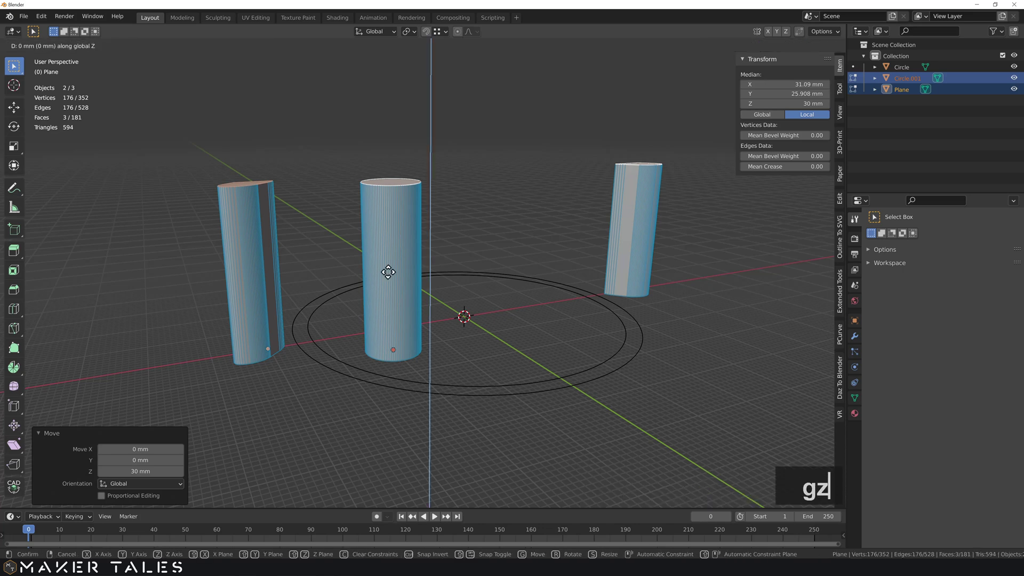
key("5")
key("Return")
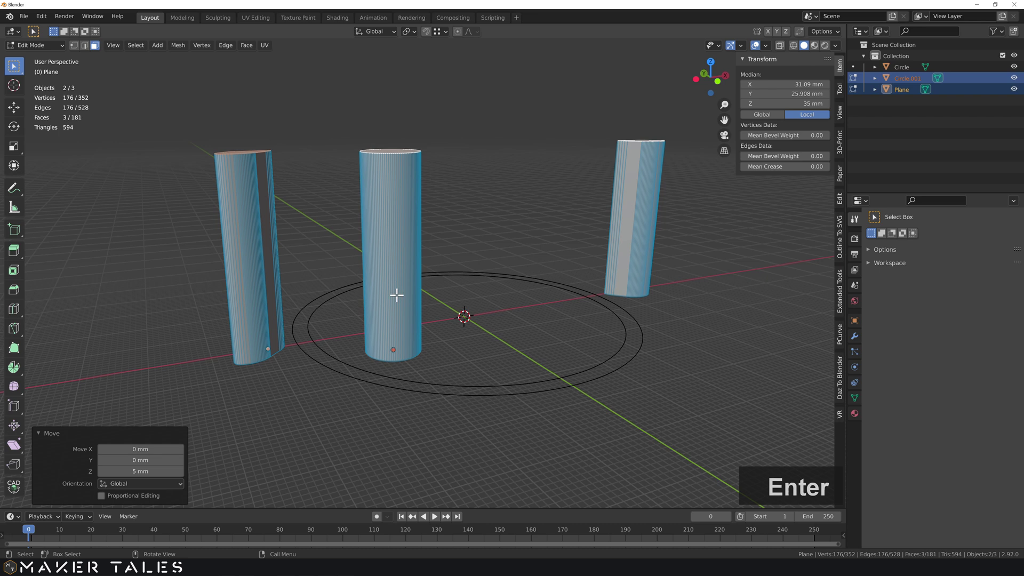
middle_click_drag(453, 267, 438, 303)
middle_click_drag(437, 267, 443, 307)
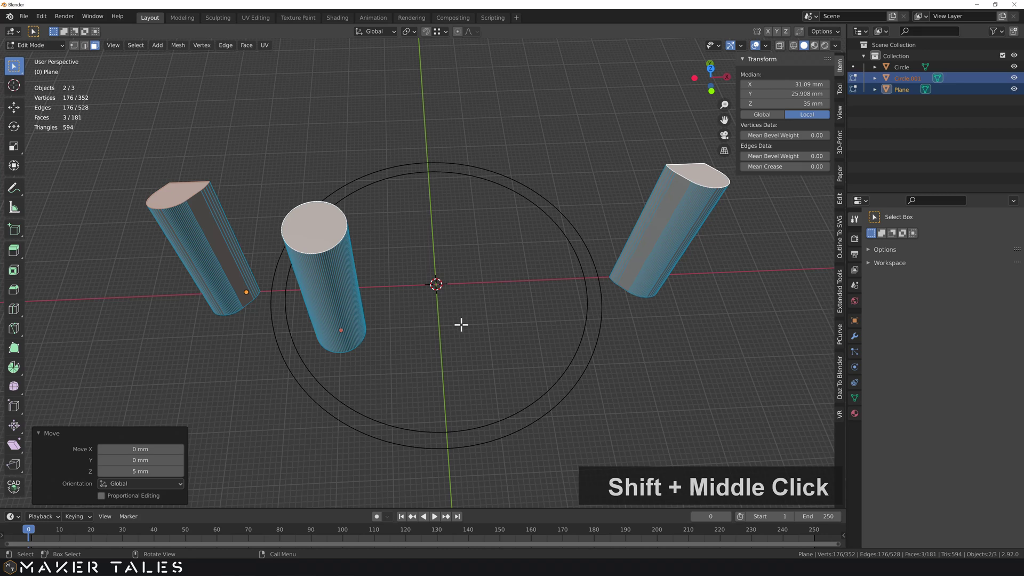
left_click(439, 333)
key("Tab")
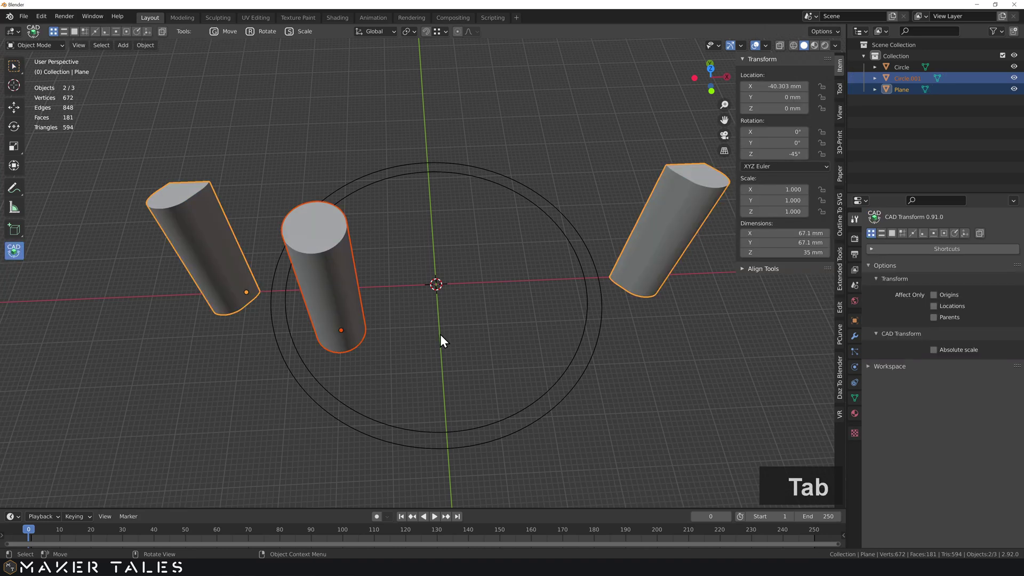
Add a 5 mm mesh plane at the origin in top view
key("KP_7")
key("shift+a")
mouse_move(430, 302)
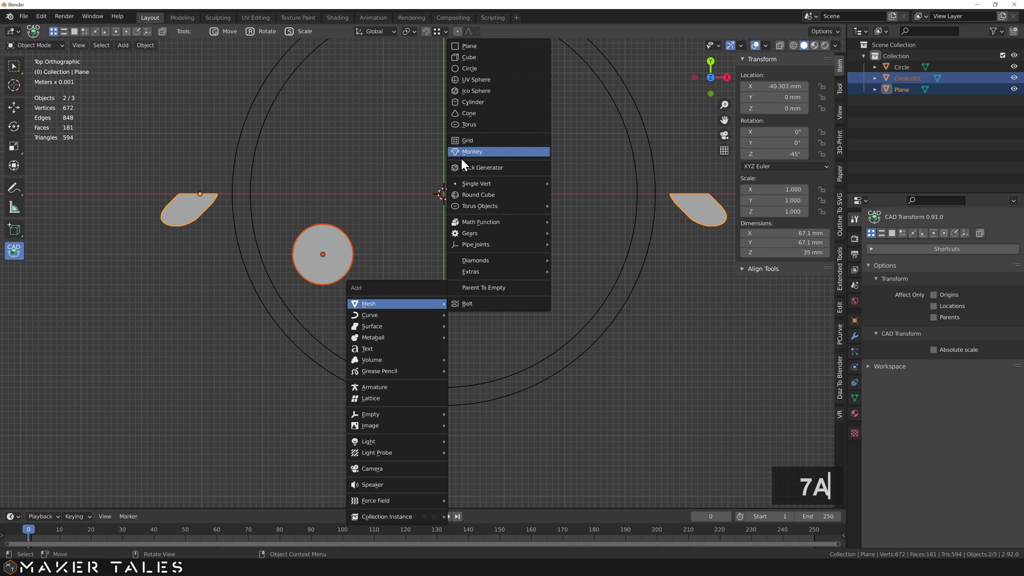
left_click(497, 46)
scroll(444, 271, "down", 4)
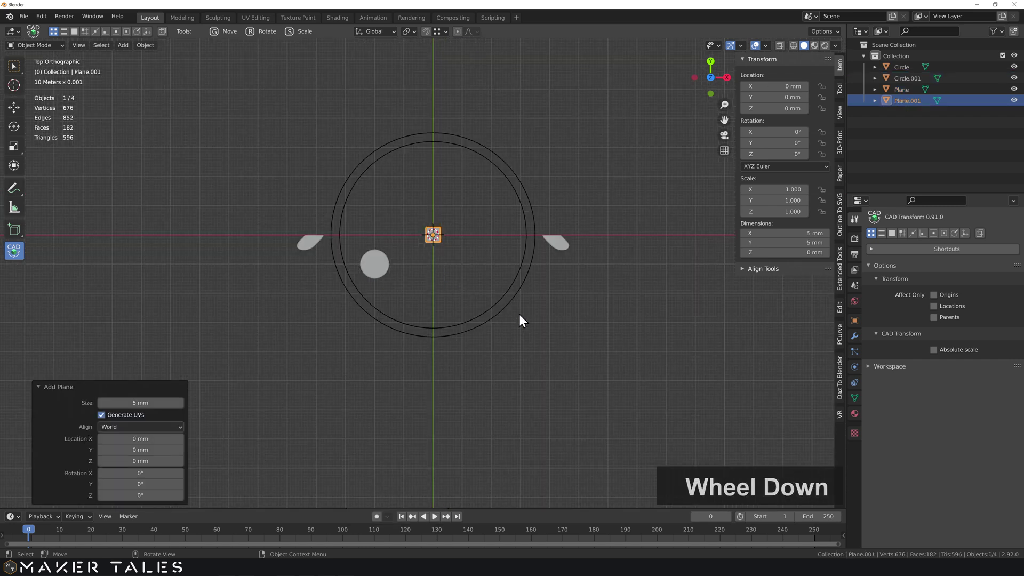
key("s")
key("z")
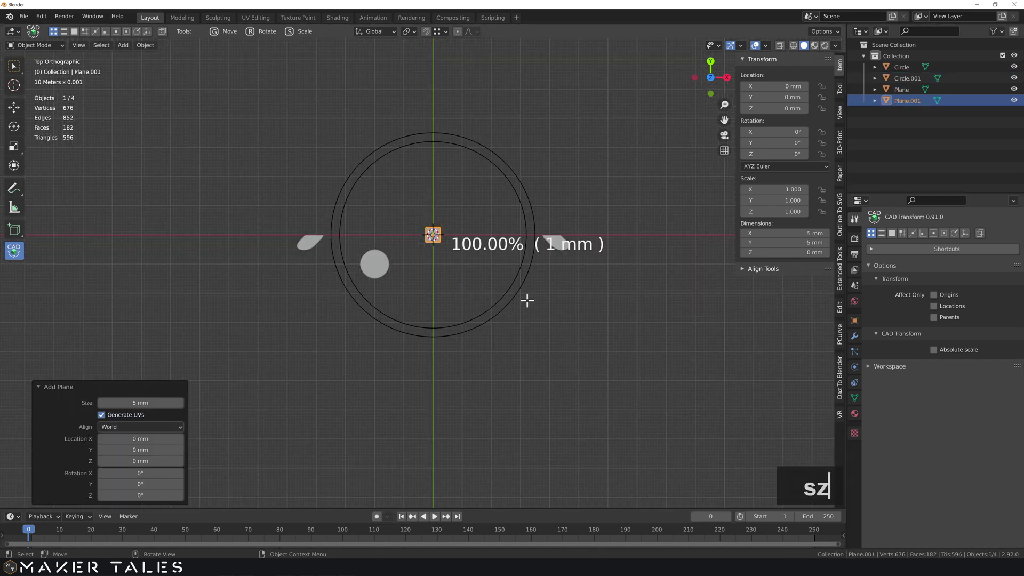
left_click(527, 301)
Switch to the Select Box tool and reselect the small plane at the origin
key("w")
left_click(466, 255)
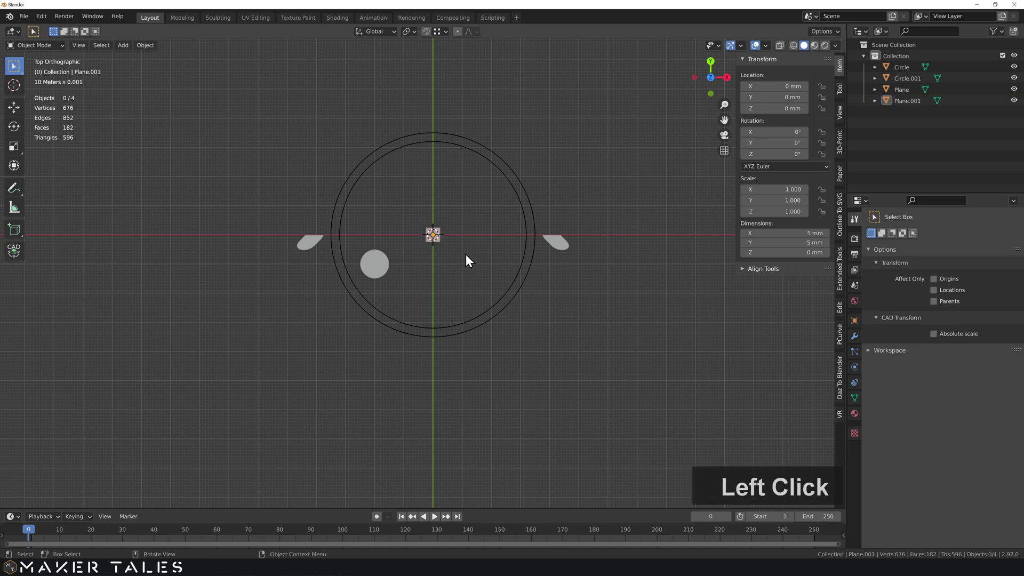
left_click(437, 239)
Try to move the small plane along X, then undo the move
key("g")
key("x")
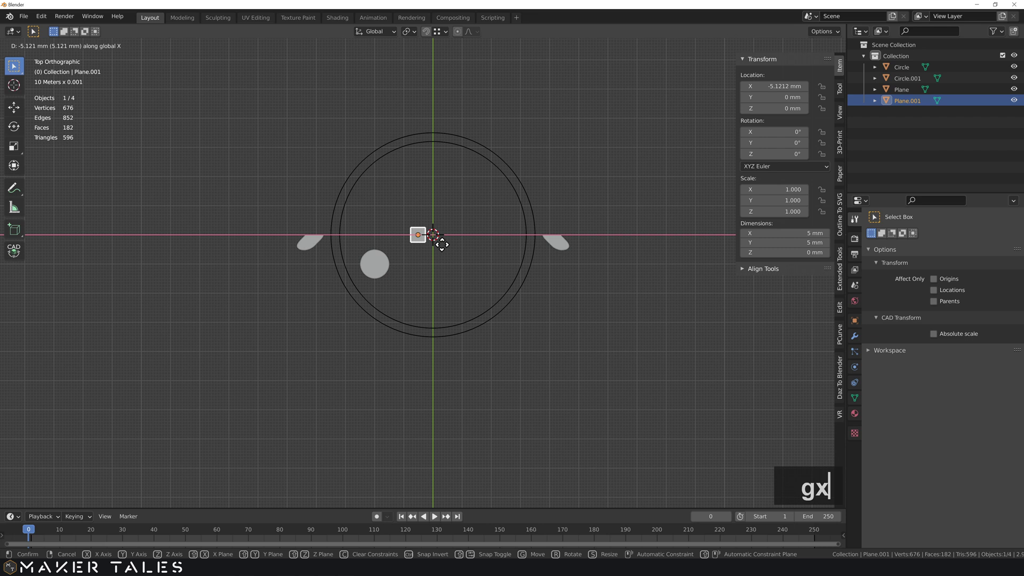
left_click(445, 247)
key("ctrl+z")
Stretch the plane along X and set its dimensions to 100 mm in X and 20 mm in Y
key("s")
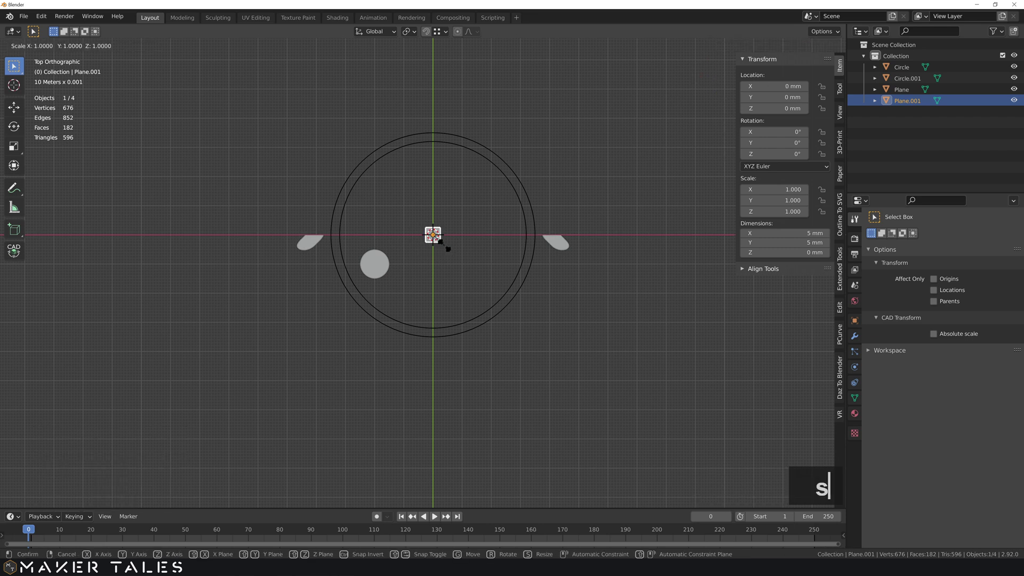
key("x")
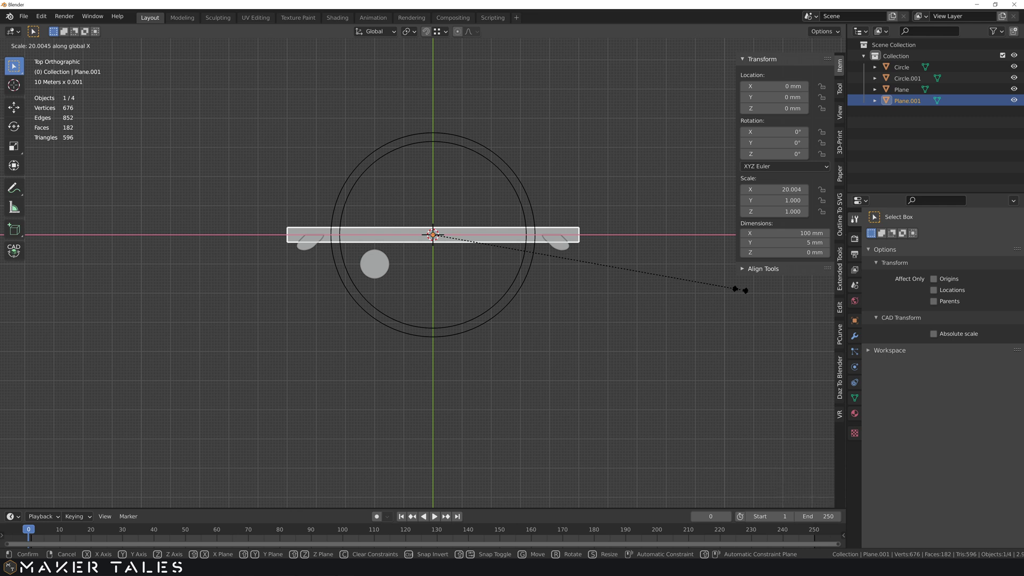
left_click(733, 291)
left_click(799, 230)
type("100")
key("Return")
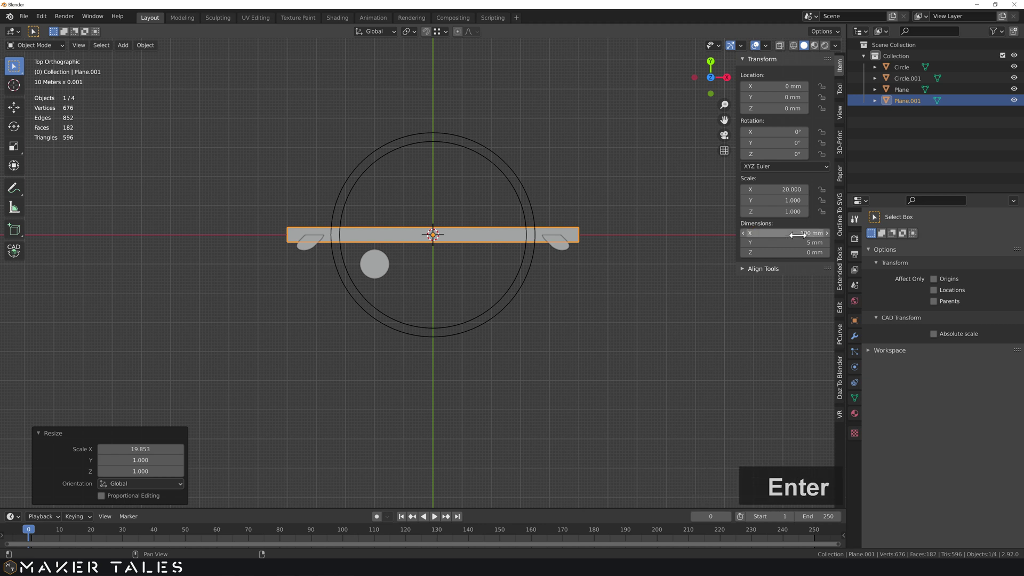
left_click(794, 243)
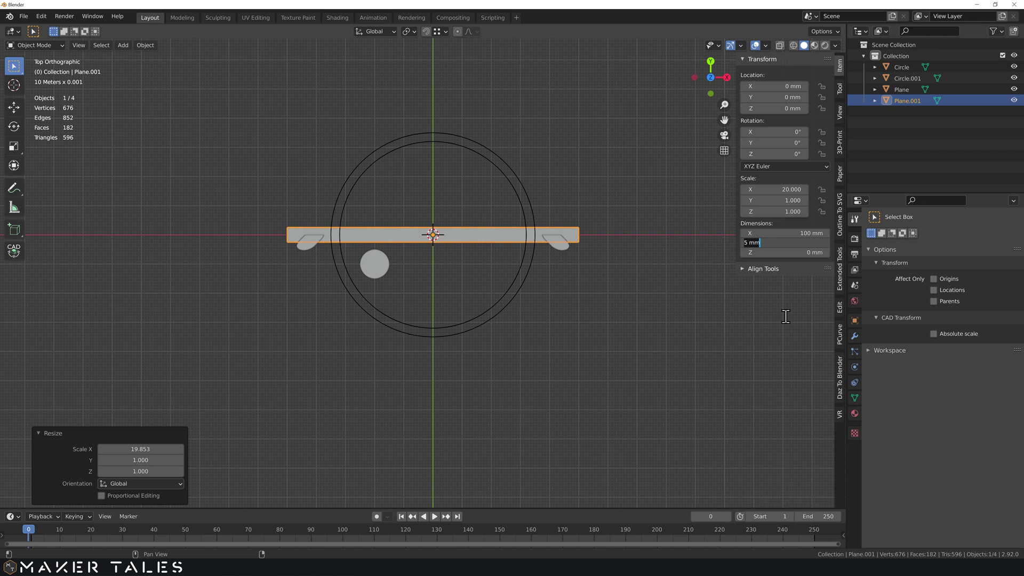
type("20")
key("Return")
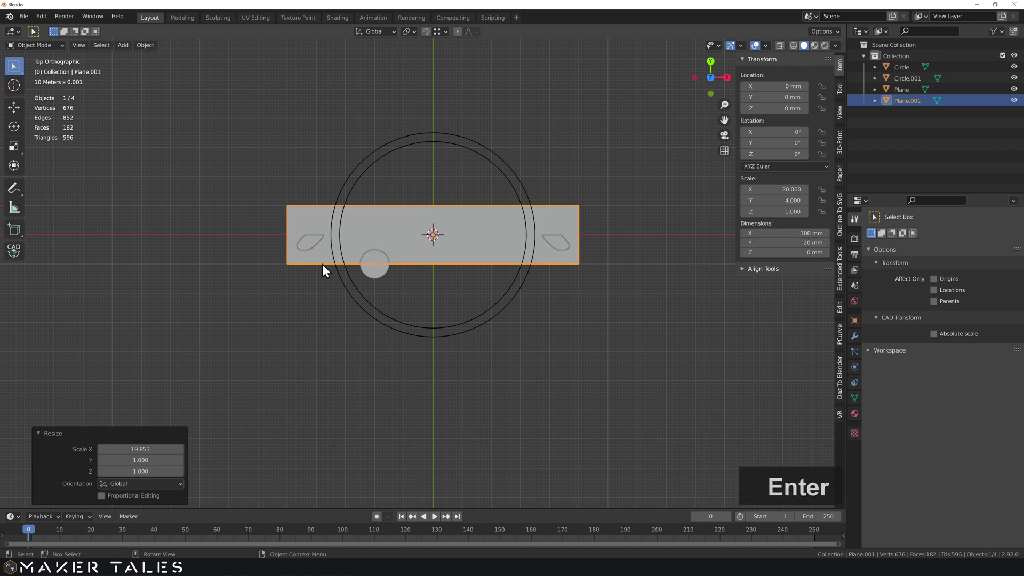
Apply the scale of the 100 × 20 mm plane
key("ctrl+a")
left_click(341, 216)
scroll(290, 211, "up", 2)
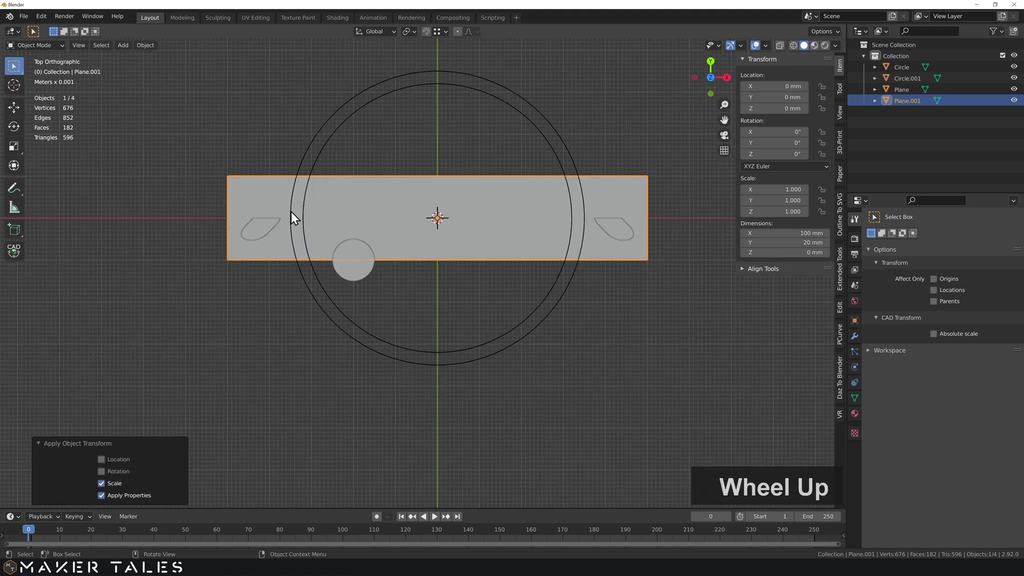
Move the plane 10 mm in negative Y with CAD Transform, snapping its upper corner onto the X axis
key("alt+c")
key("g")
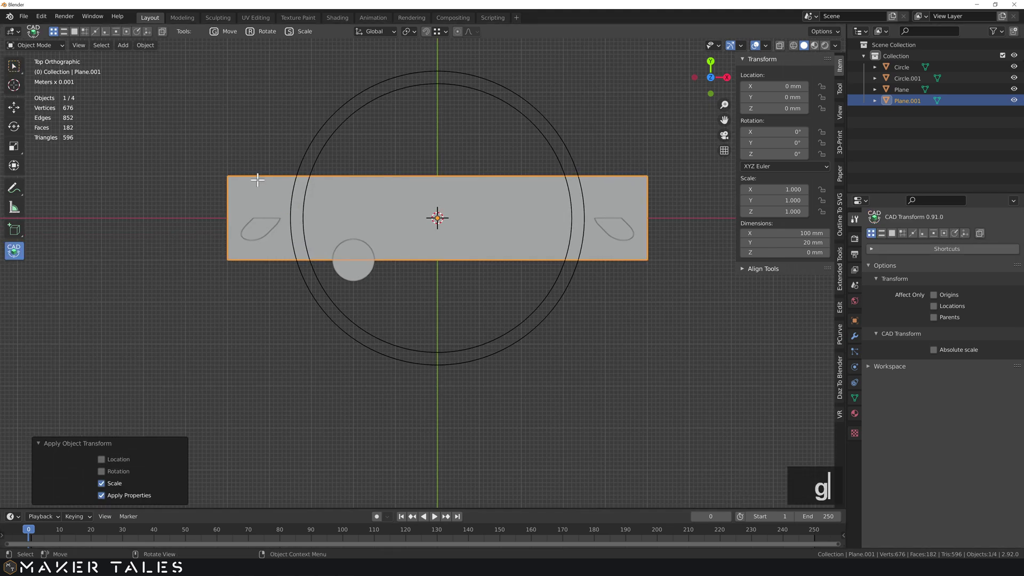
left_click(227, 176)
key("y")
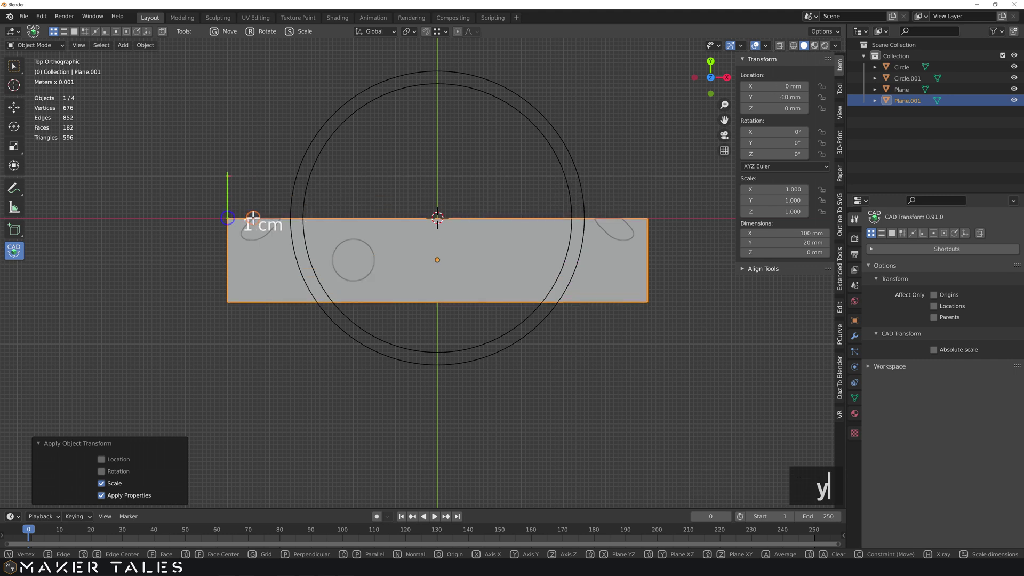
left_click(253, 219)
middle_click_drag(342, 270, 358, 188)
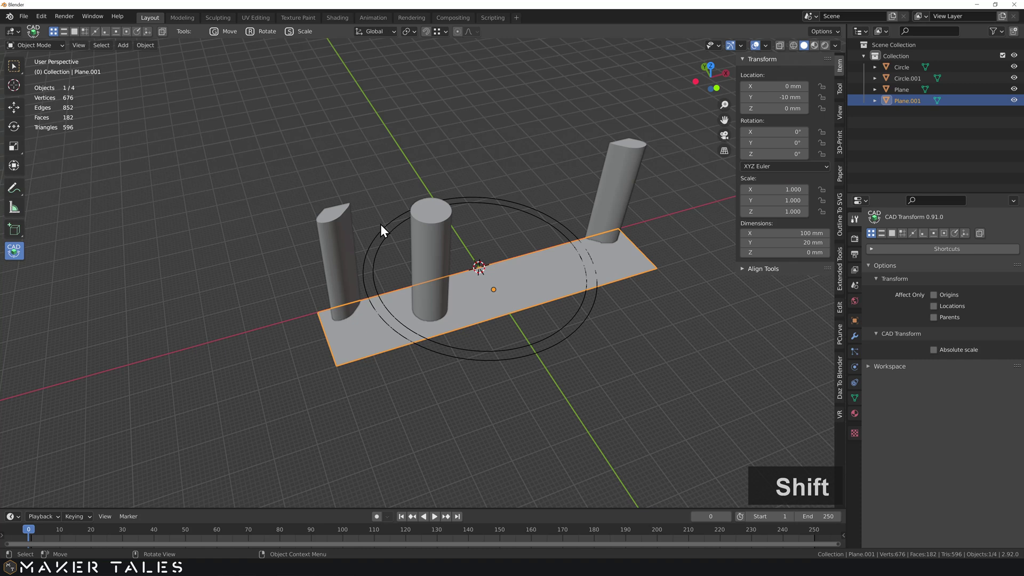
middle_click_drag(380, 224, 364, 292)
In top view, add a single loop cut across the plane's length and slide it fully to the positive X end
key("KP_7")
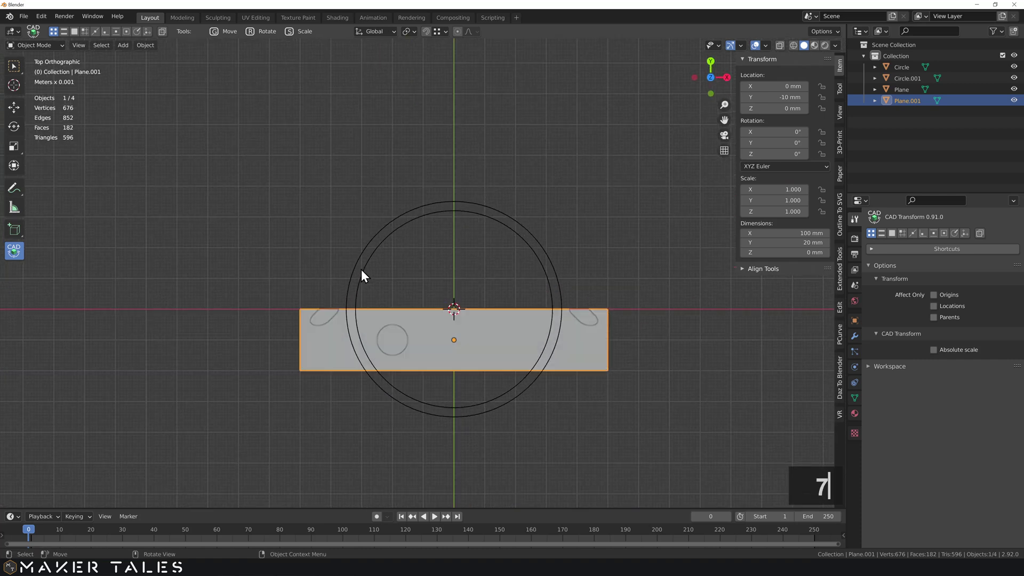
scroll(499, 349, "up", 4)
middle_click_drag(499, 349, 421, 188, "shift")
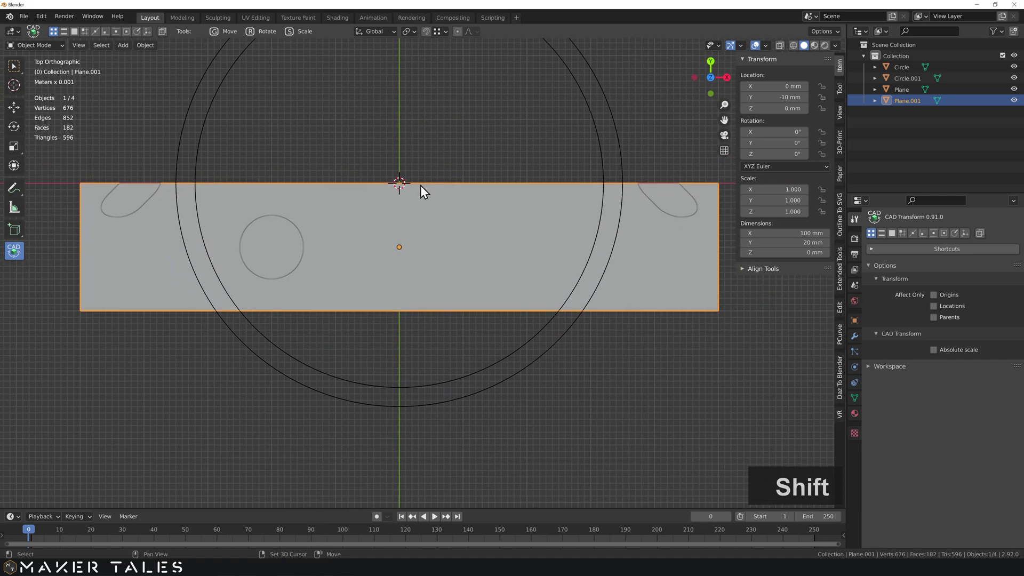
key("ctrl+r")
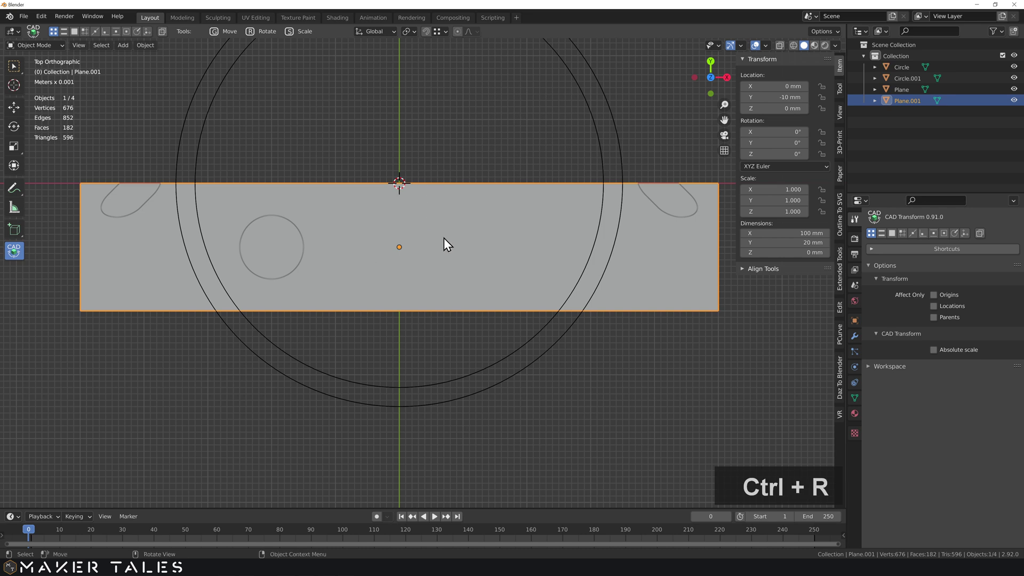
key("Tab")
key("ctrl+r")
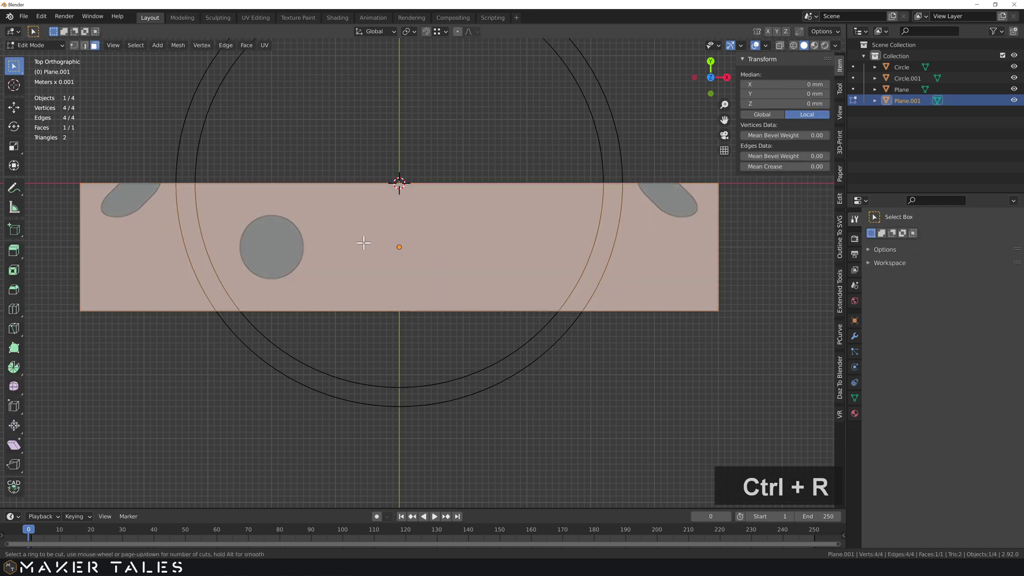
left_click(424, 304)
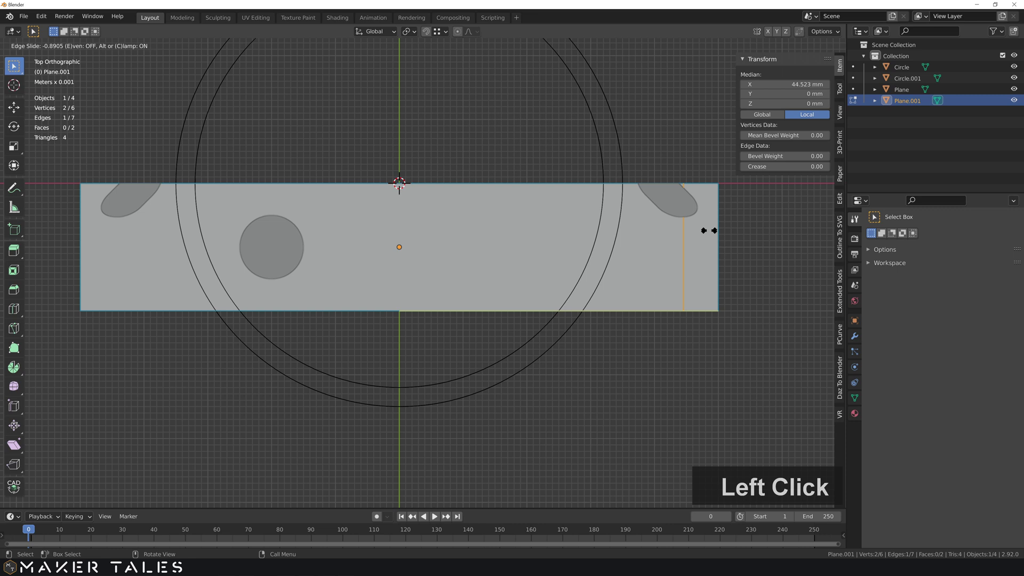
left_click(771, 230)
Move the new edge loop inward along X by -3 mm, plus another -1 mm, to form a narrow end strip
key("g")
key("x")
key("3")
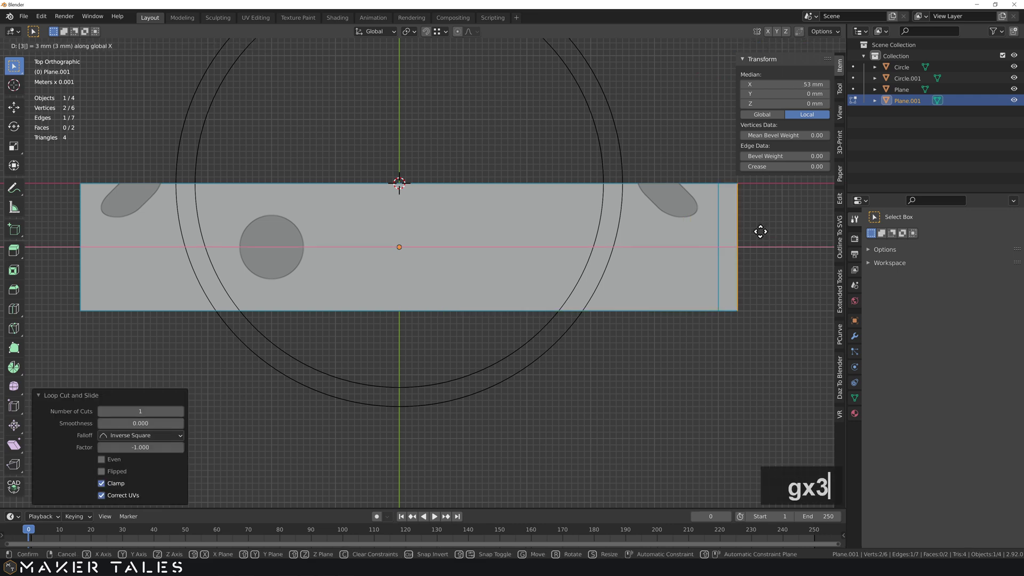
key("minus")
key("Return")
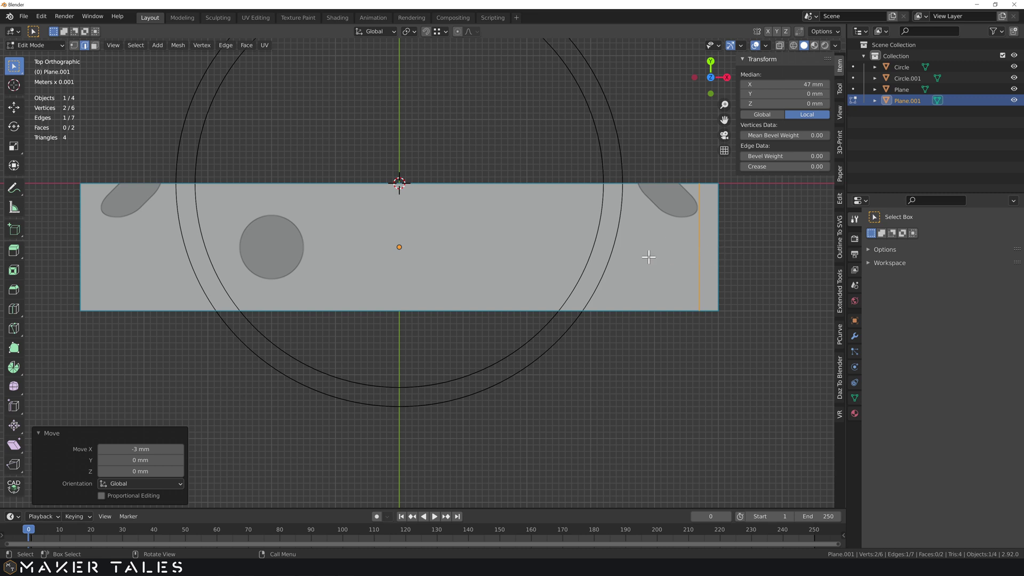
key("g")
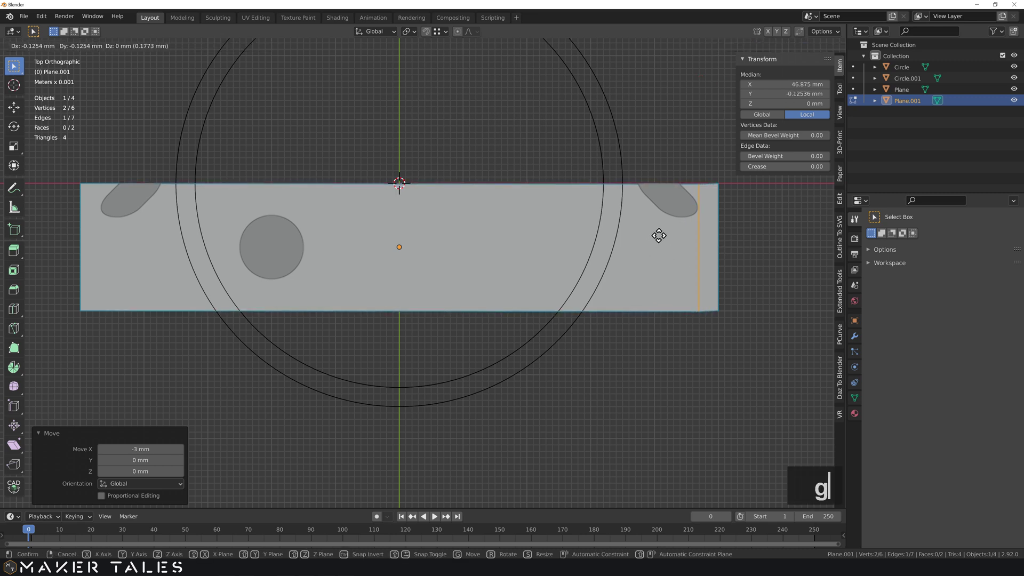
key("x")
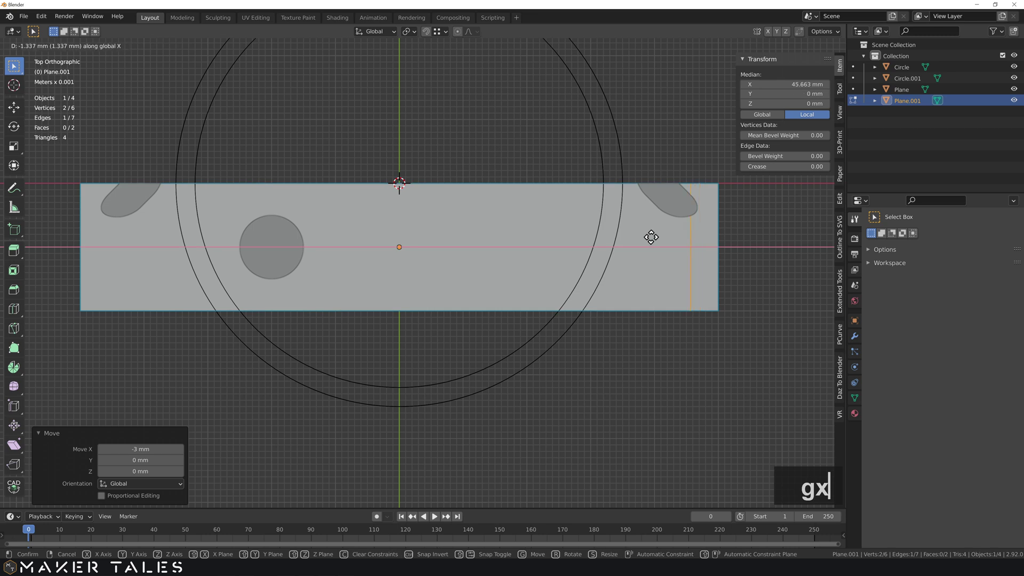
key("1")
key("Return")
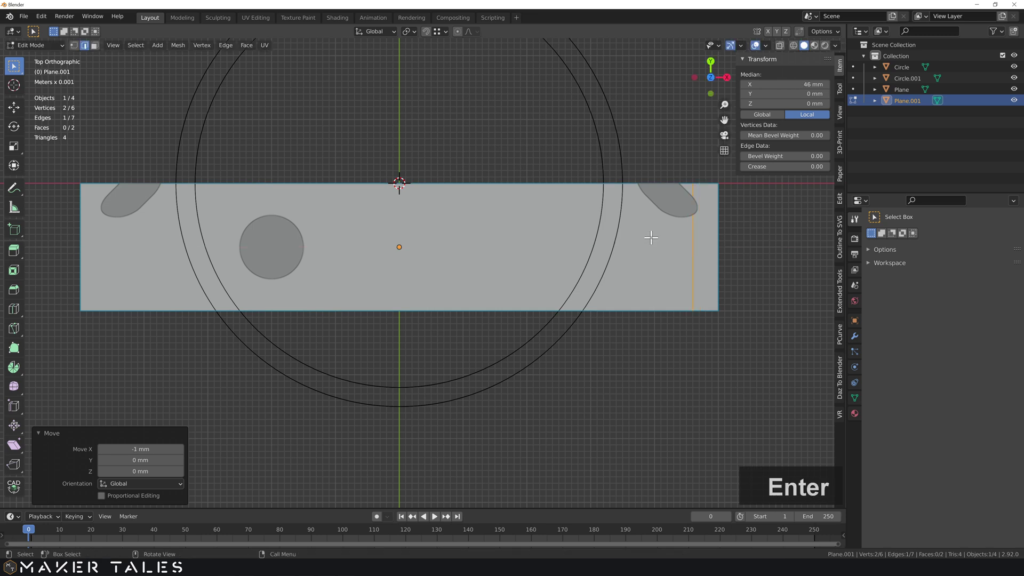
Select the narrow end face of the plane and move it 100 mm along X to lengthen the plane
middle_click_drag(651, 237, 393, 247, "shift")
scroll(471, 212, "down", 1)
scroll(472, 212, "down", 2)
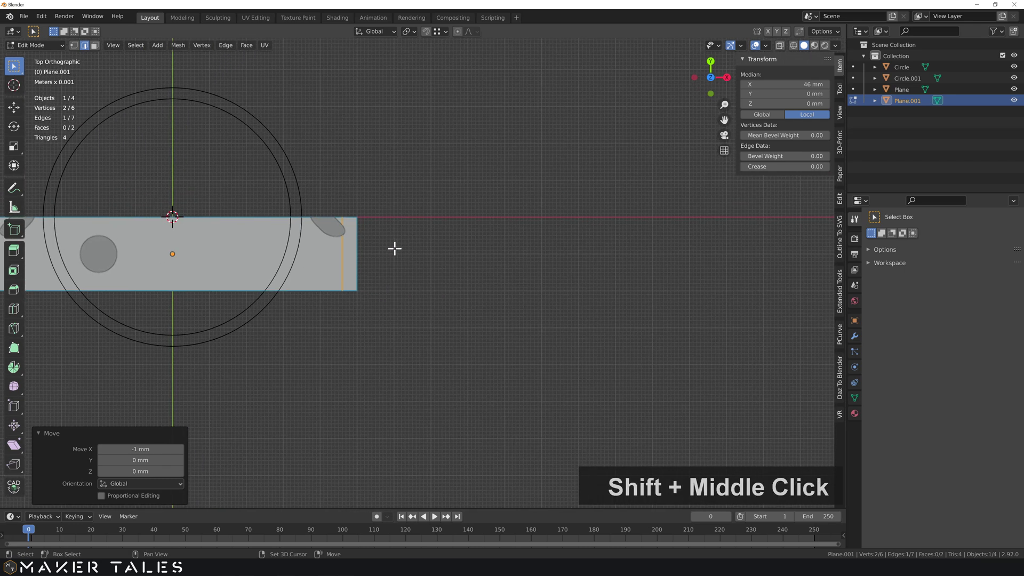
key("4")
key("3")
key("4")
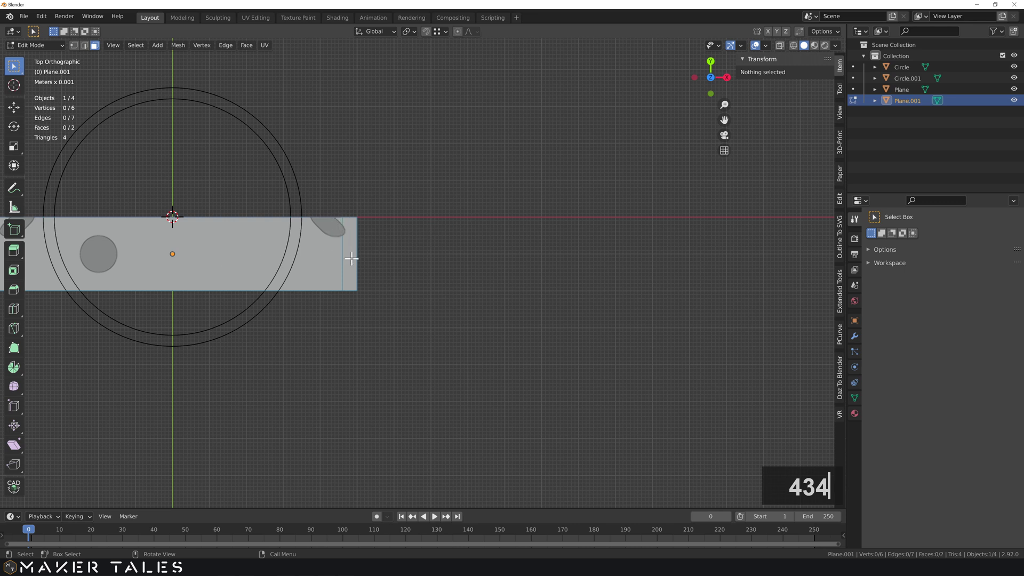
left_click(351, 258)
key("3")
left_click(351, 257)
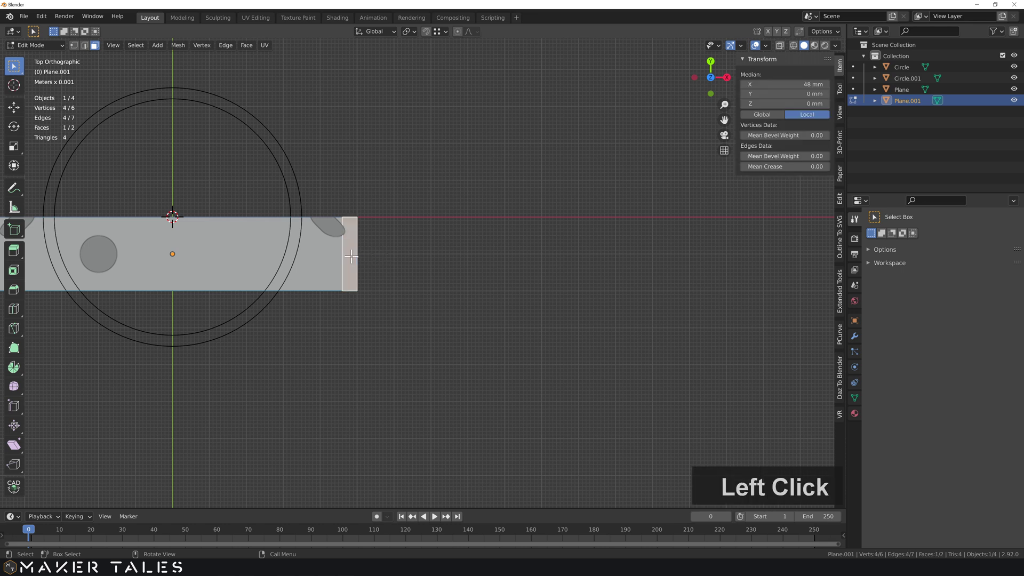
key("g")
key("x")
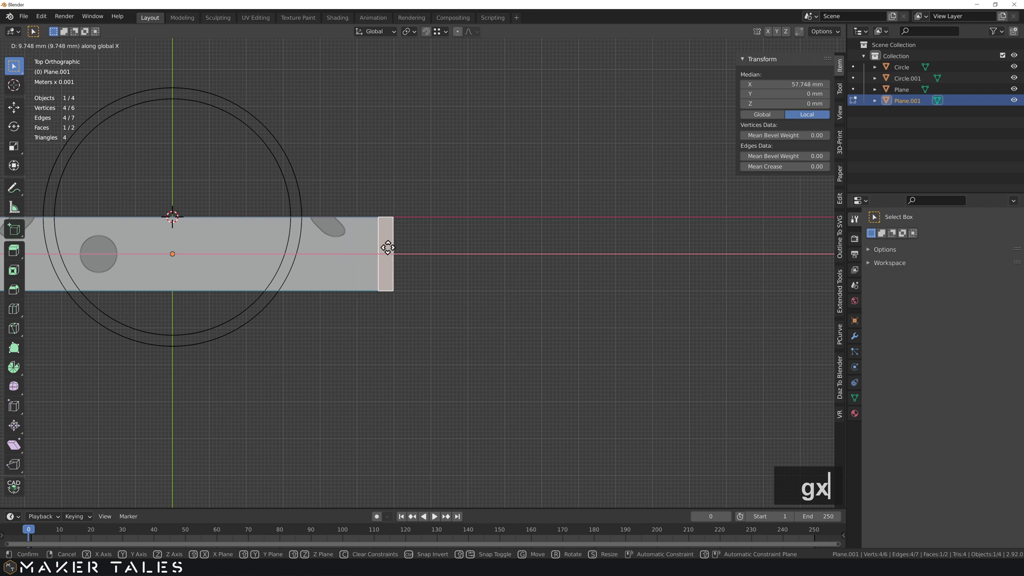
type("100")
key("Return")
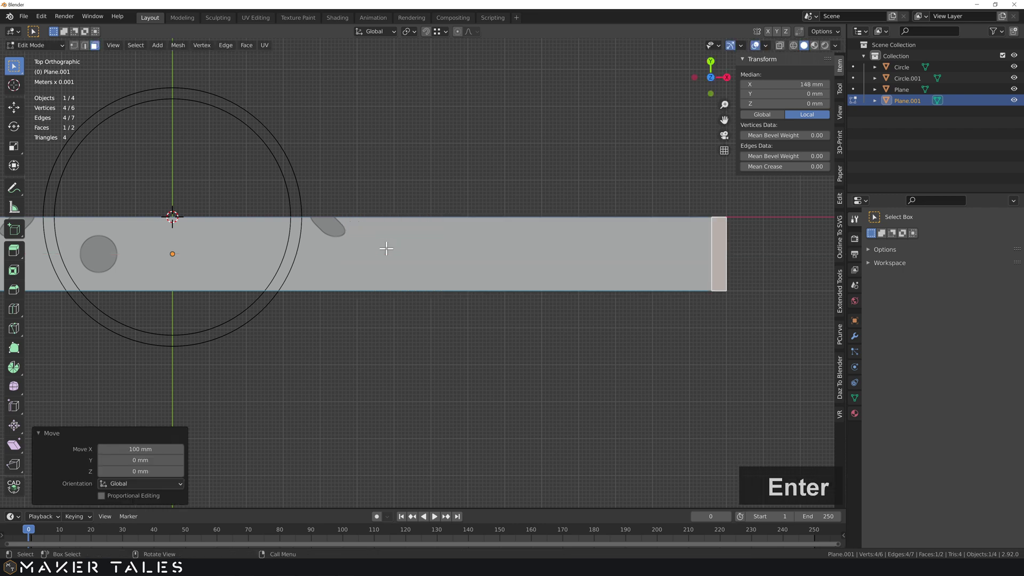
Duplicate the 70 mm ring in top view and place the copy about -26 mm in X and -36 mm in Y
middle_click_drag(387, 248, 446, 190)
scroll(388, 235, "down", 3)
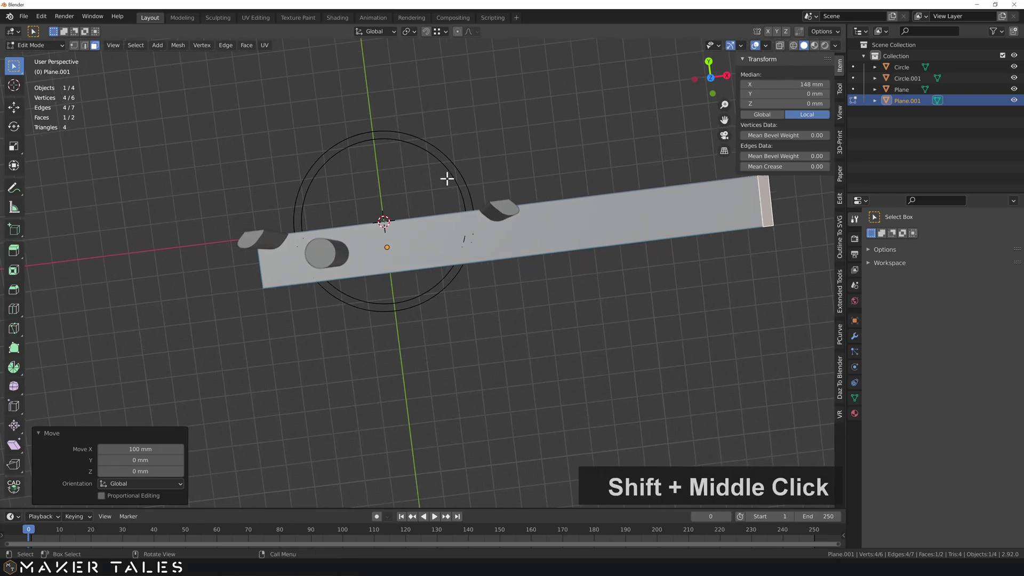
key("Tab")
left_click(427, 152)
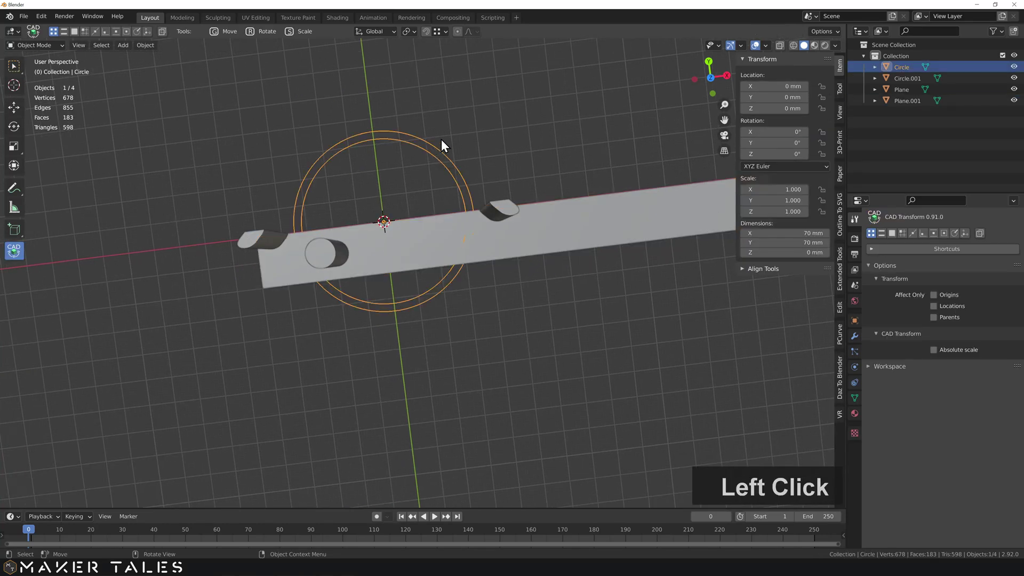
key("KP_7")
key("shift+d")
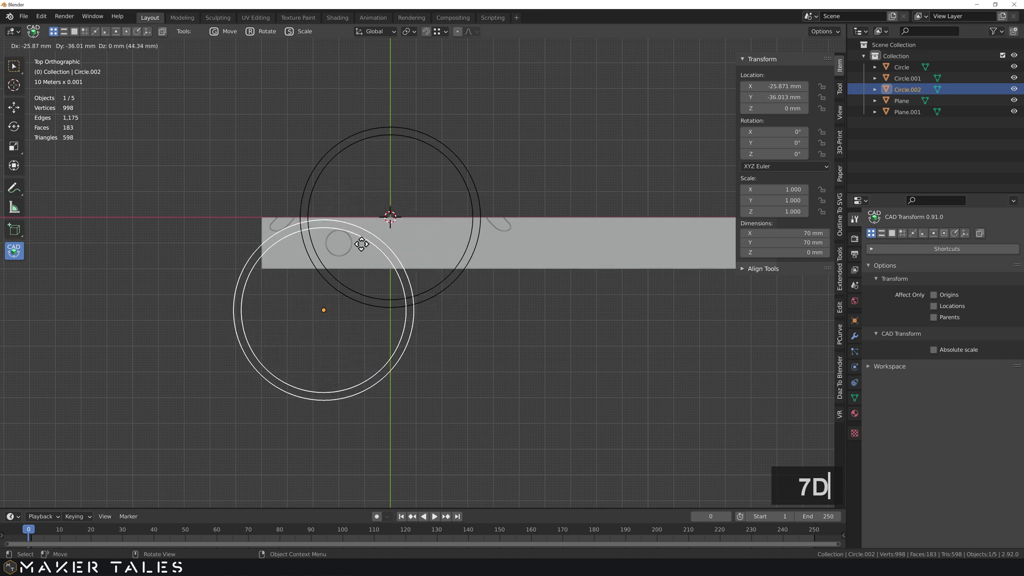
left_click(361, 244)
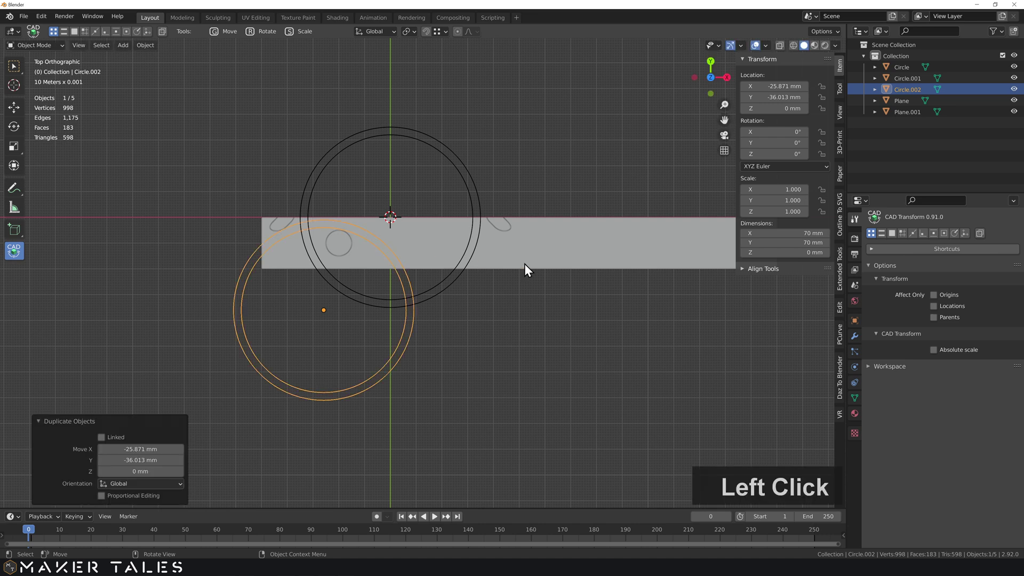
left_click(434, 322)
Add a mesh plane at the origin with a size of 100 mm
middle_click_drag(534, 317, 408, 275, "shift")
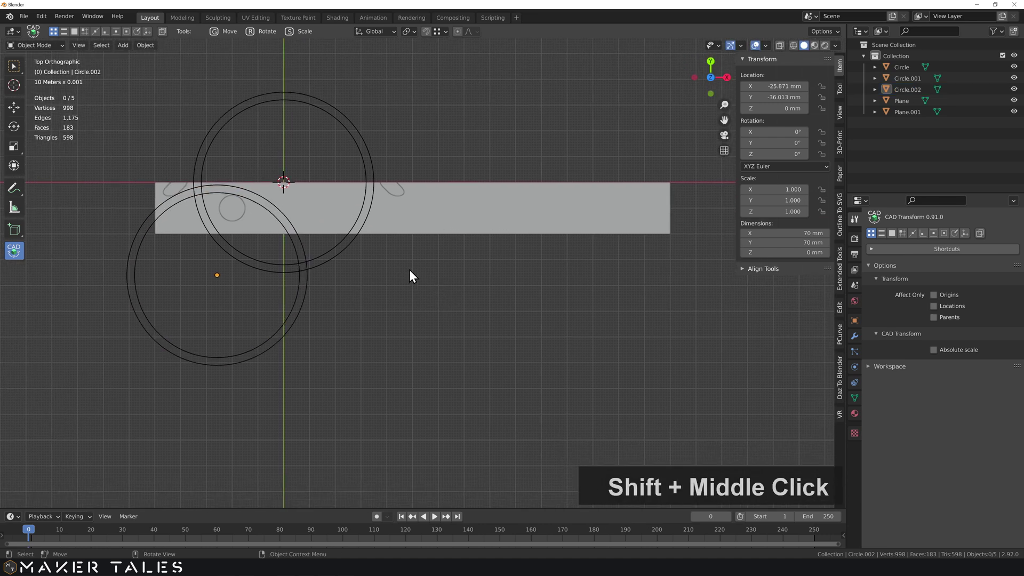
left_click(205, 273)
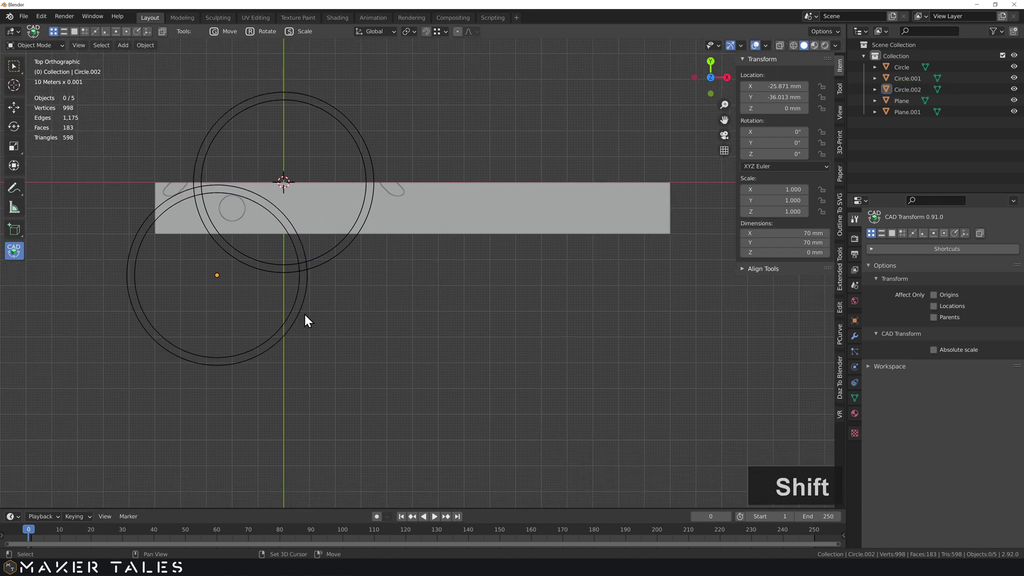
key("shift+a")
mouse_move(305, 314)
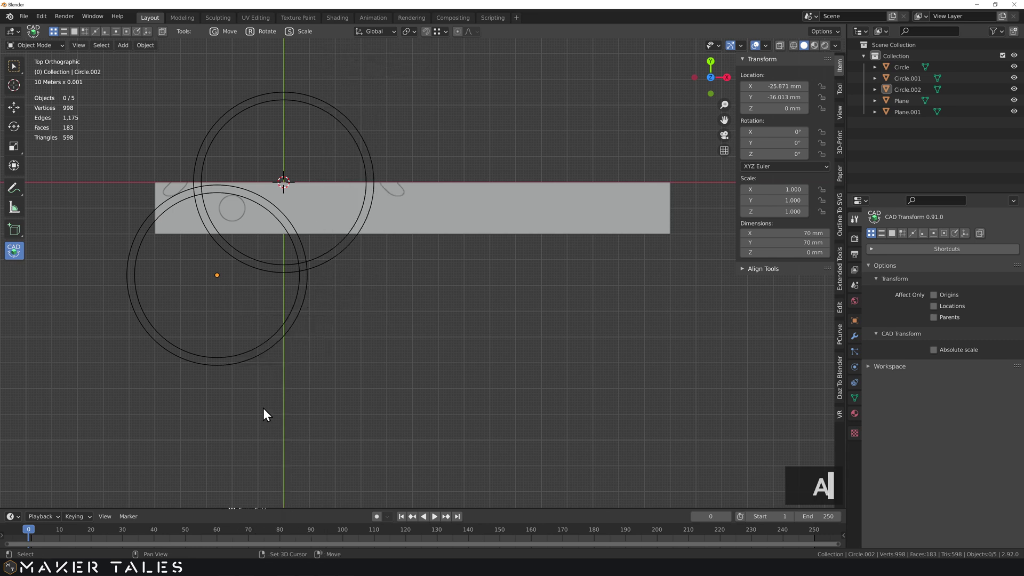
key("shift+a")
mouse_move(264, 401)
mouse_move(273, 335)
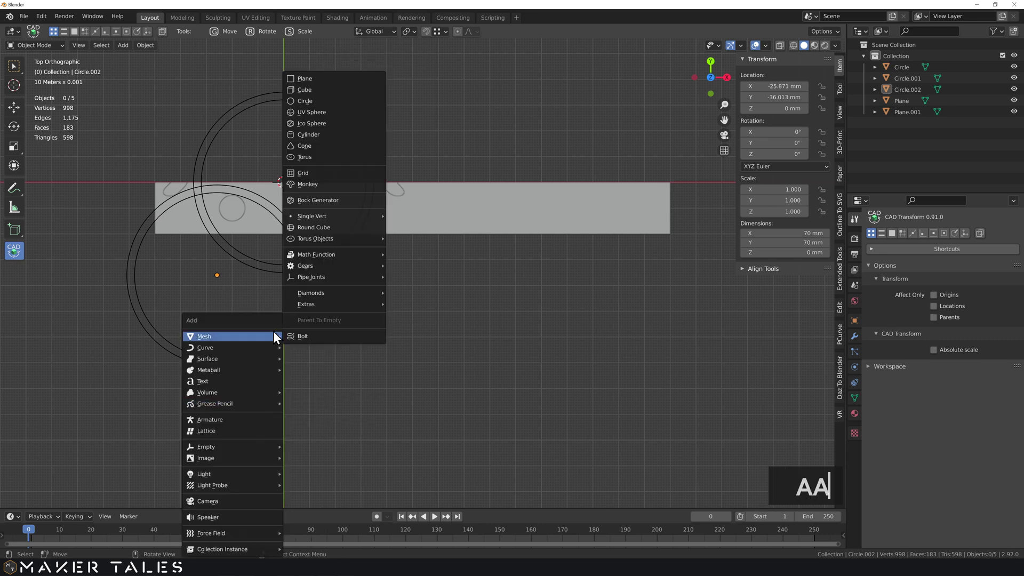
left_click(324, 81)
left_click(139, 395)
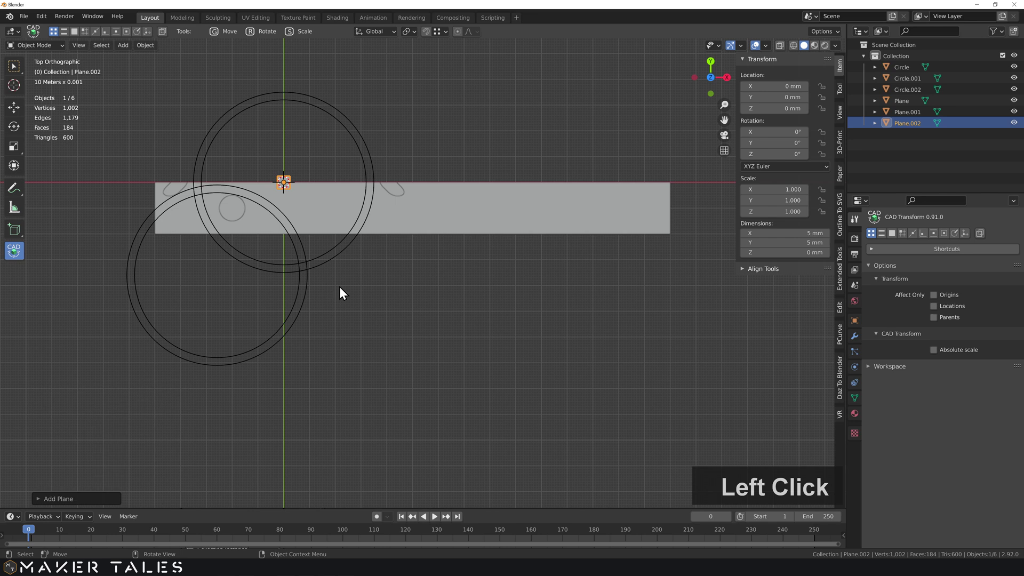
key("F9")
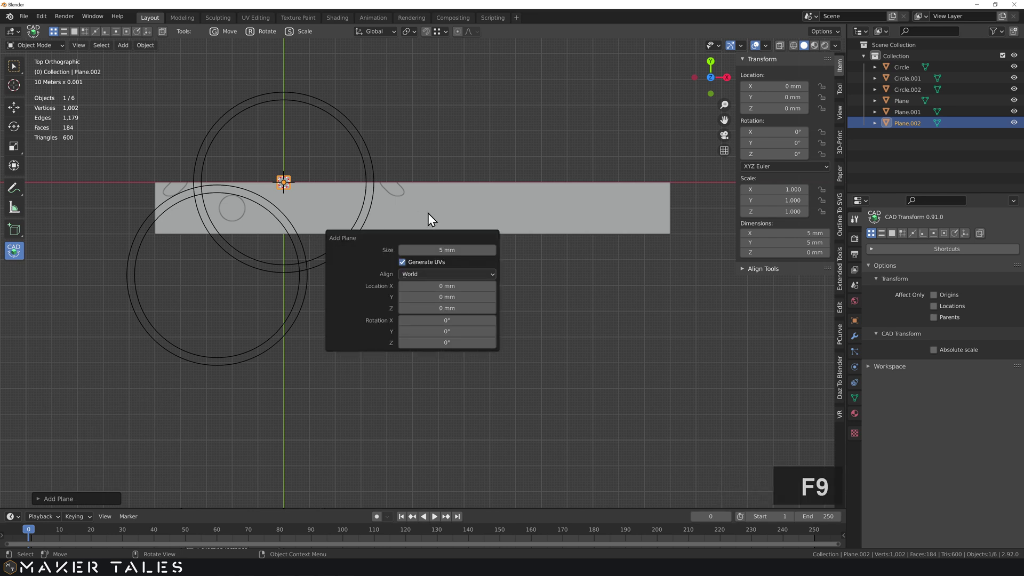
left_click(451, 251)
type("100")
key("Return")
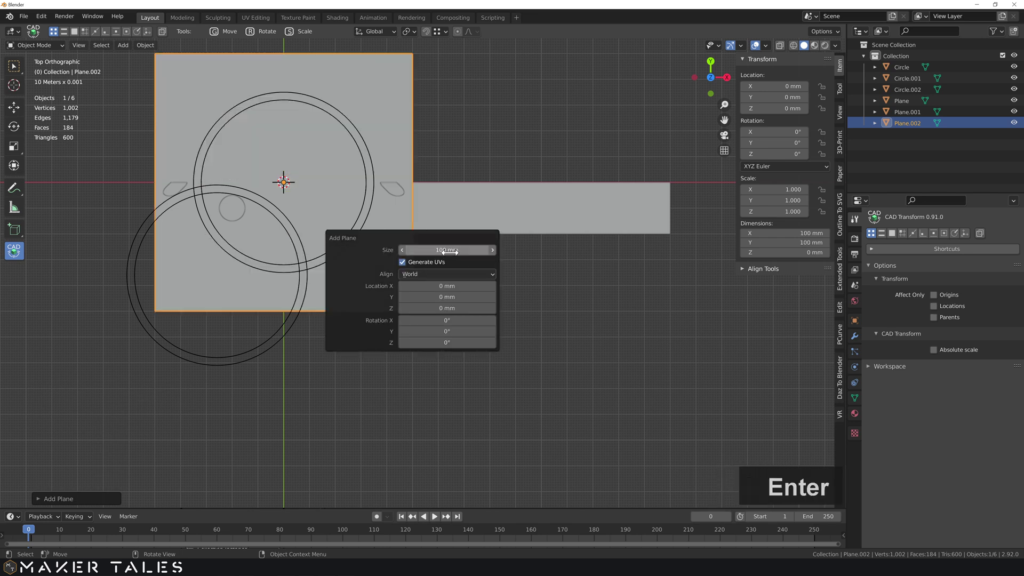
Move the 100 mm square plane with CAD Transform so its upper edge meets the long plane's lower edge
left_click(424, 98)
double_click(382, 95)
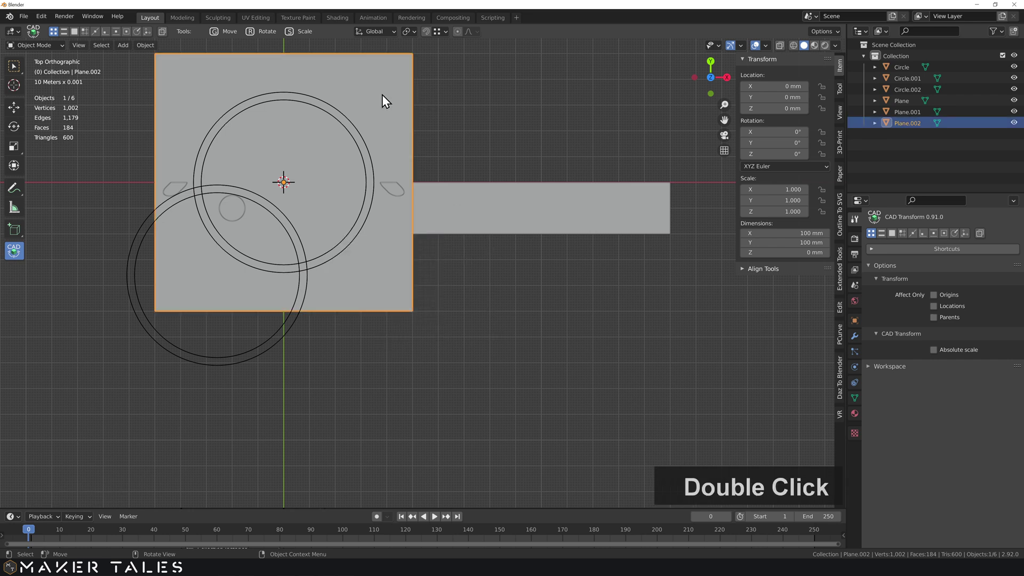
key("g")
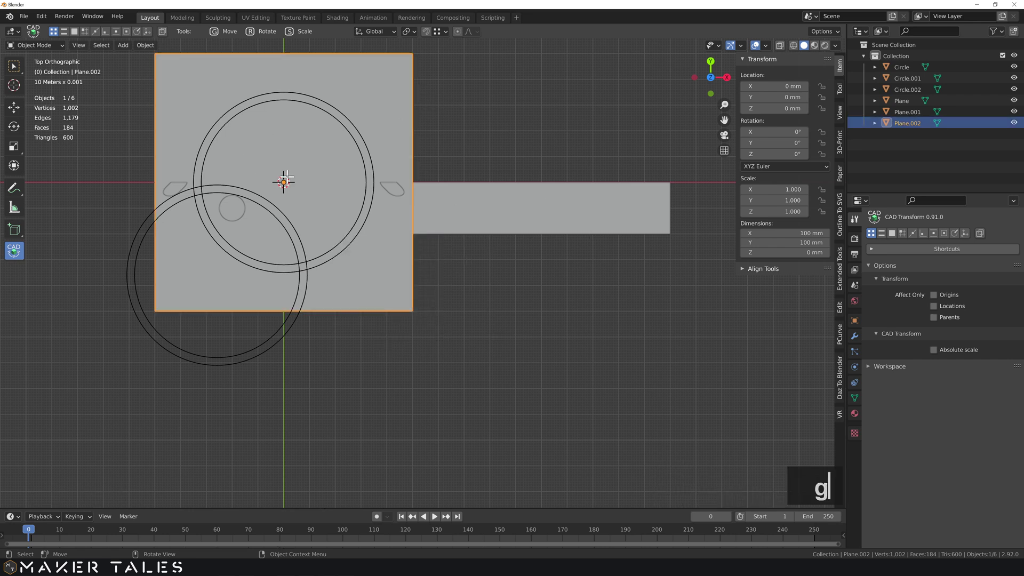
left_click(510, 110)
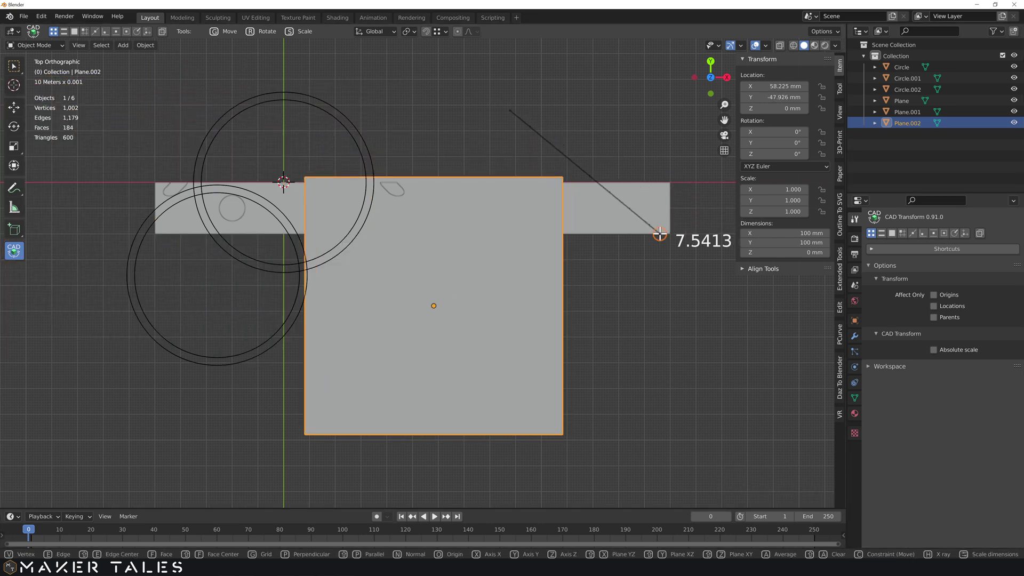
left_click(663, 290)
Shift the long plane's end face about -40.46 mm along X, flush with the square plane's far edge, and delete the square plane
key("Tab")
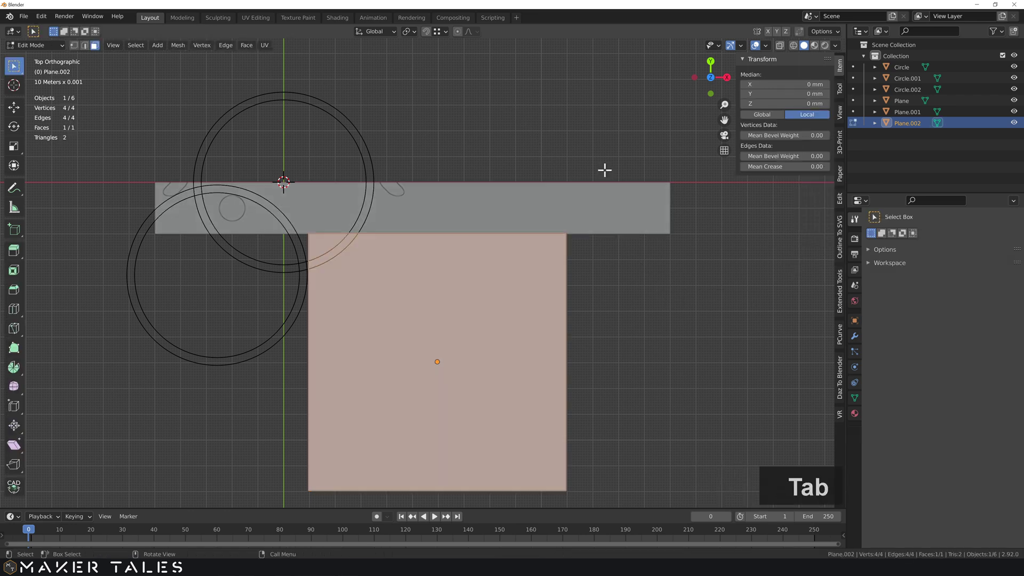
key("Tab")
left_click(596, 211)
key("Tab")
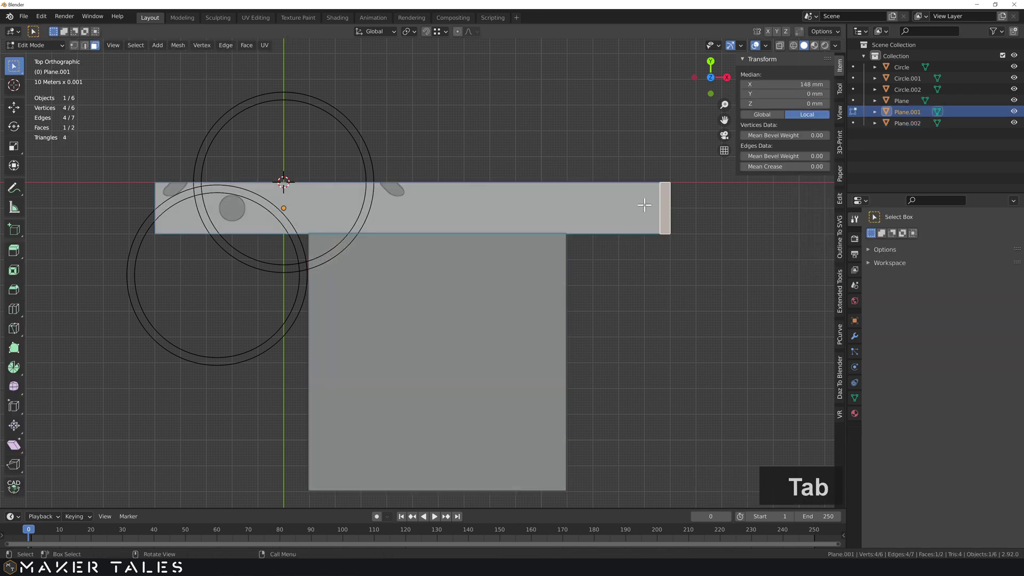
key("g")
key("x")
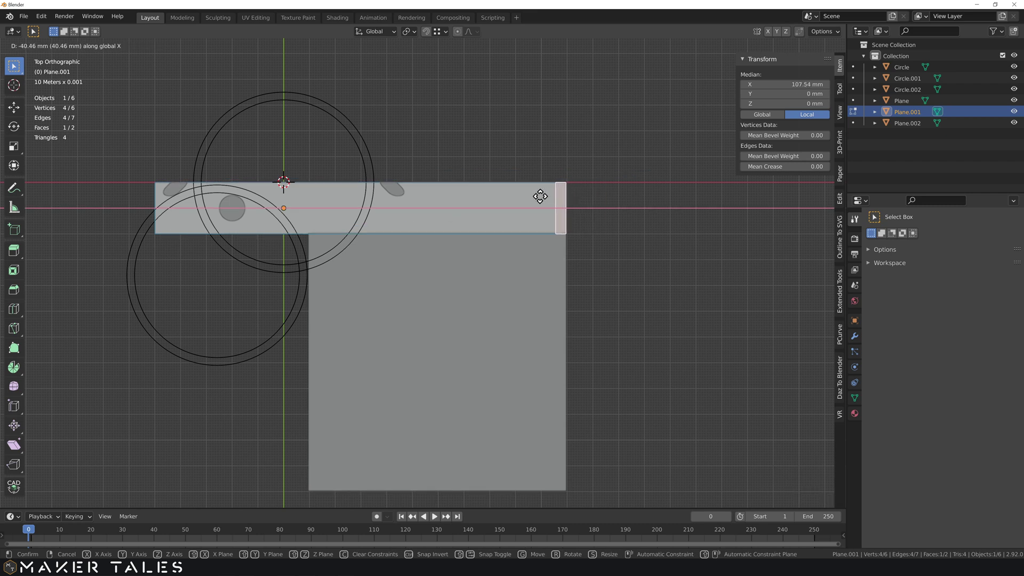
left_click(540, 196)
key("Tab")
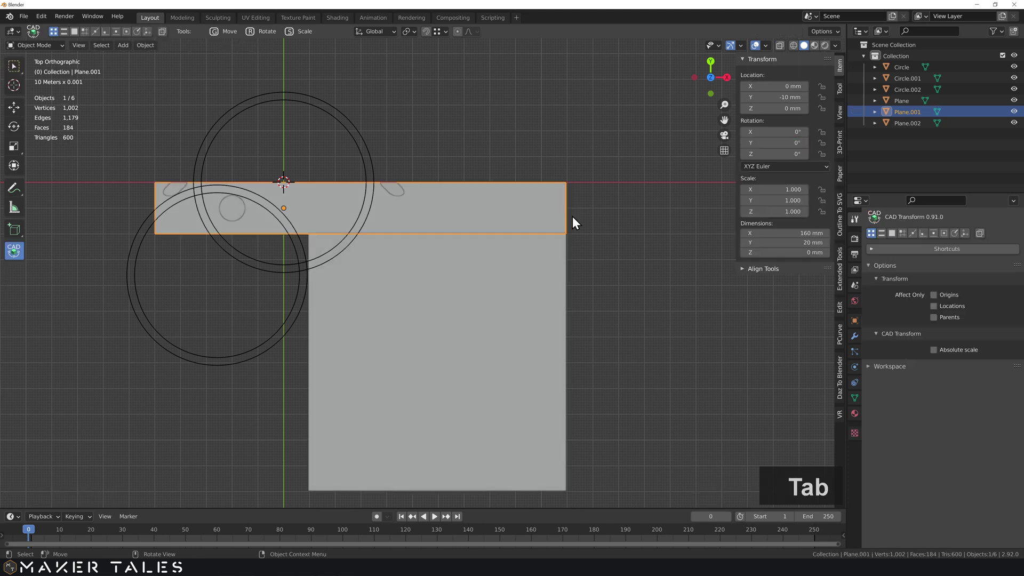
left_click(517, 303)
key("Delete")
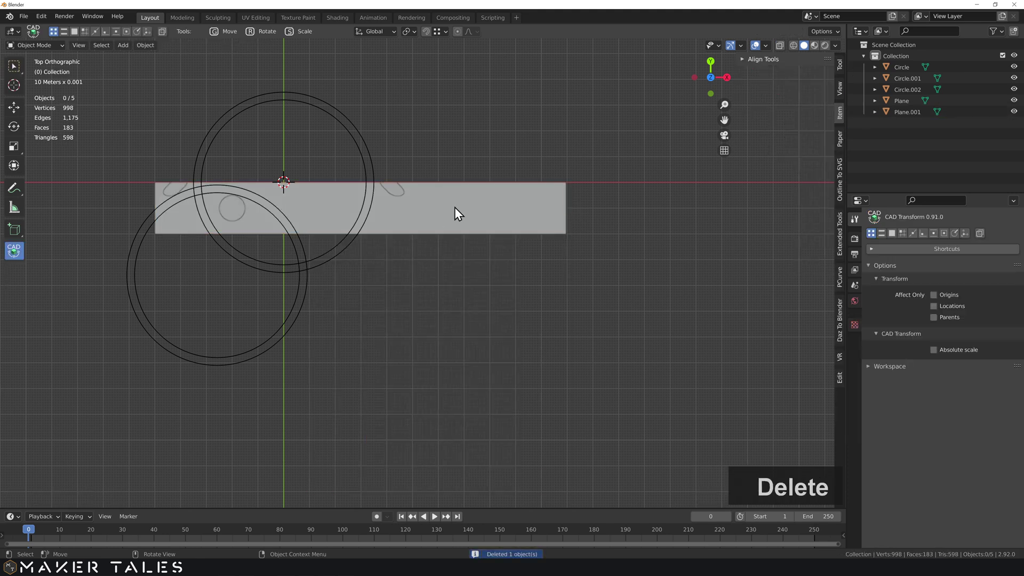
Set the long plane's X dimension to exactly 160 mm
left_click(529, 195)
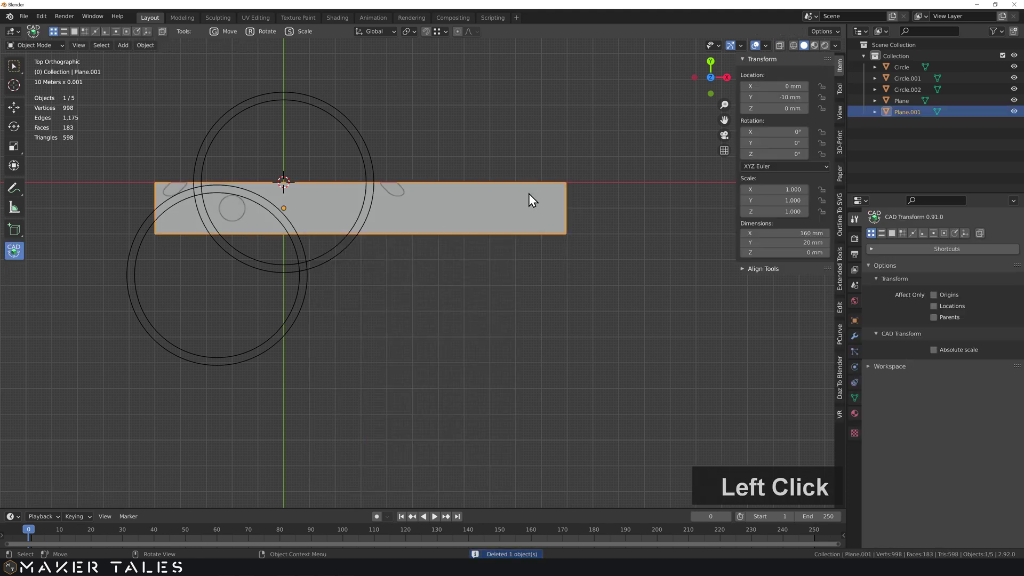
left_click(800, 233)
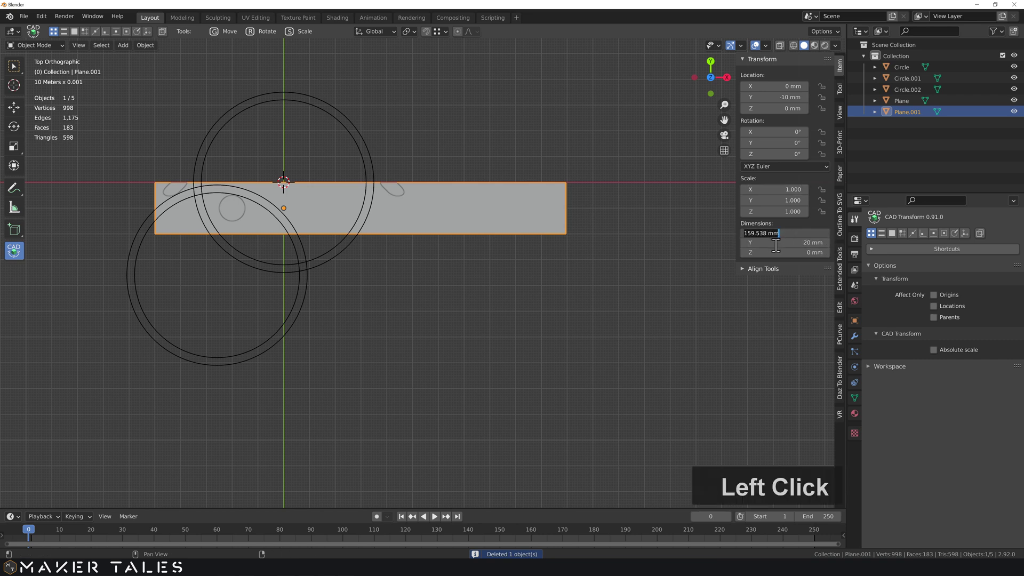
left_click(767, 237)
type("160")
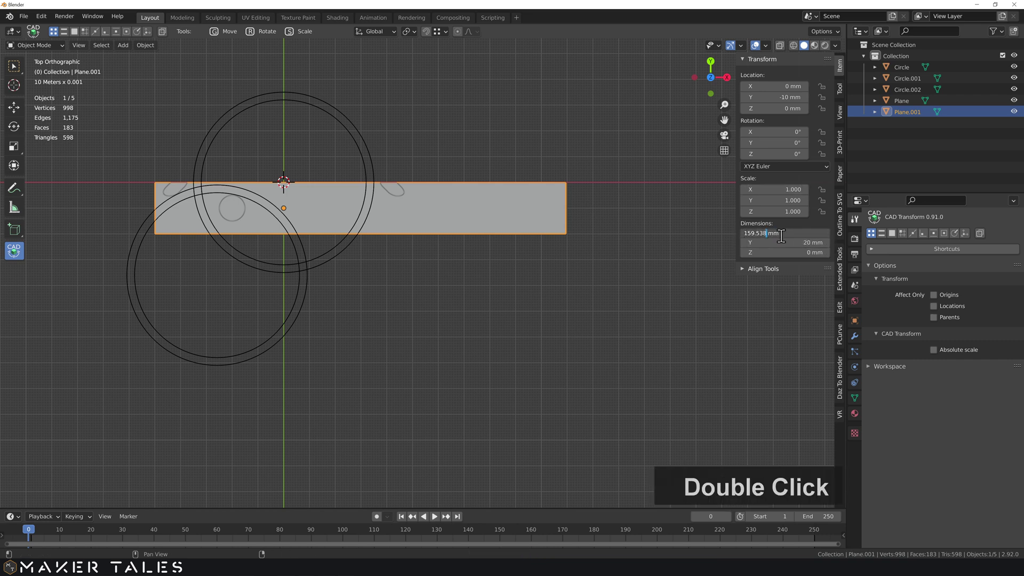
key("Tab")
left_click(786, 233)
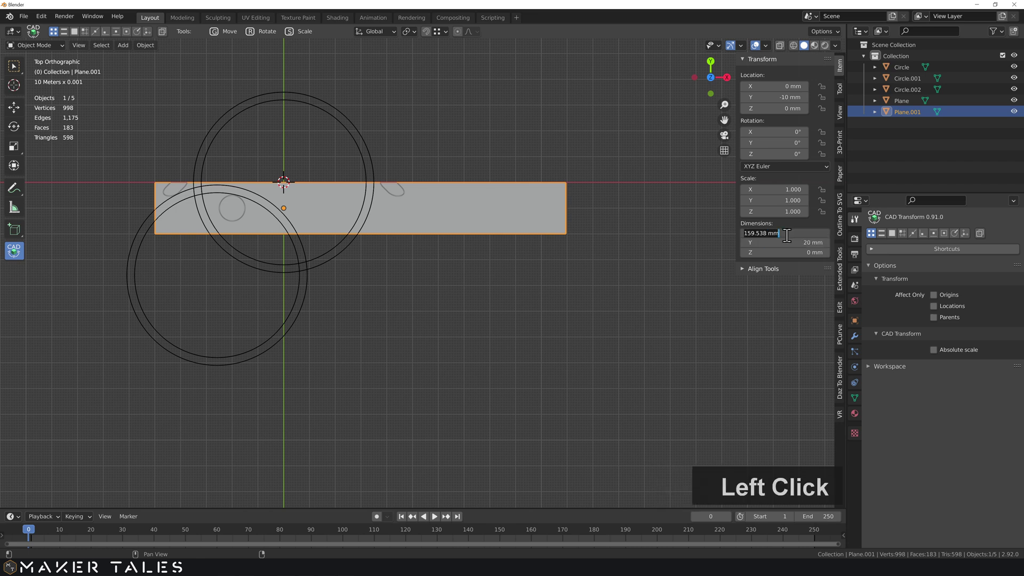
type("160")
key("Return")
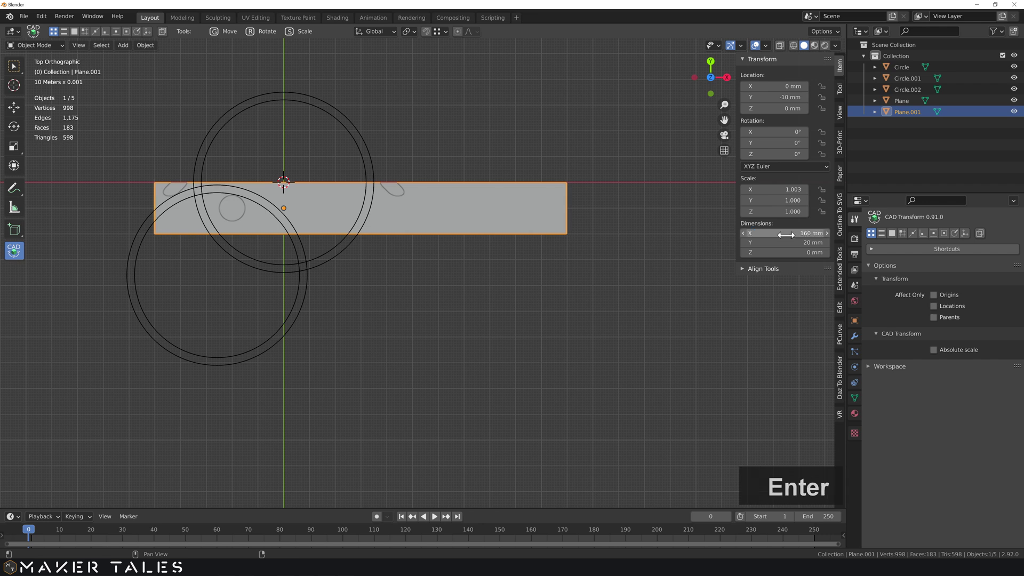
Switch to the box selection tool and delete the duplicated ring below the original ring
left_click(379, 315)
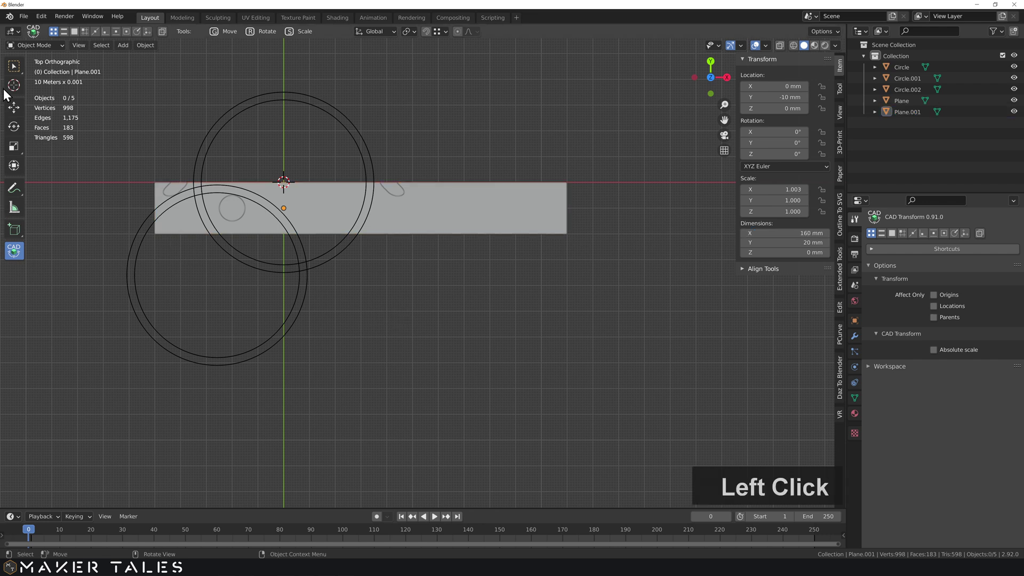
key("Tab")
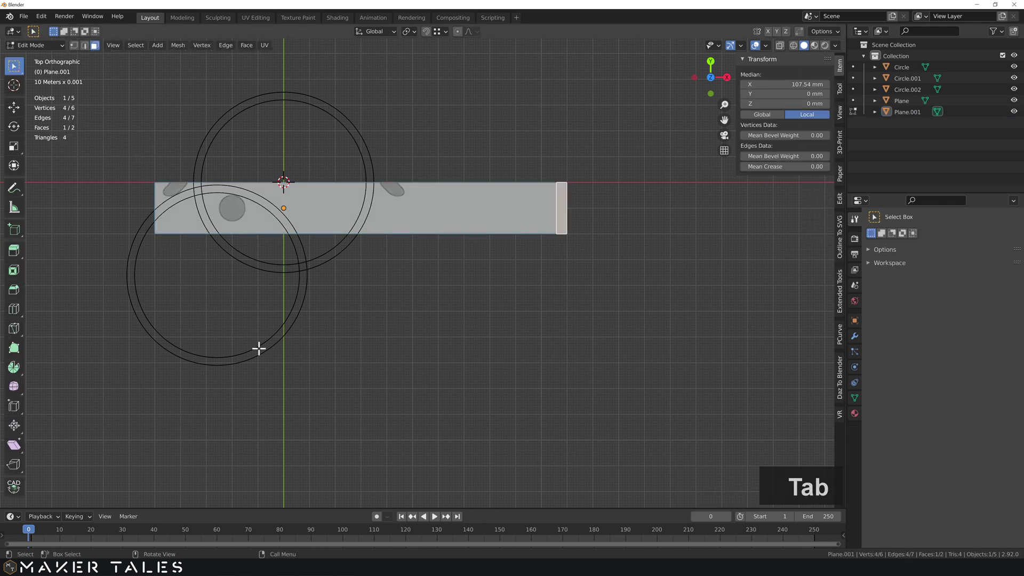
key("Tab")
left_click(228, 322)
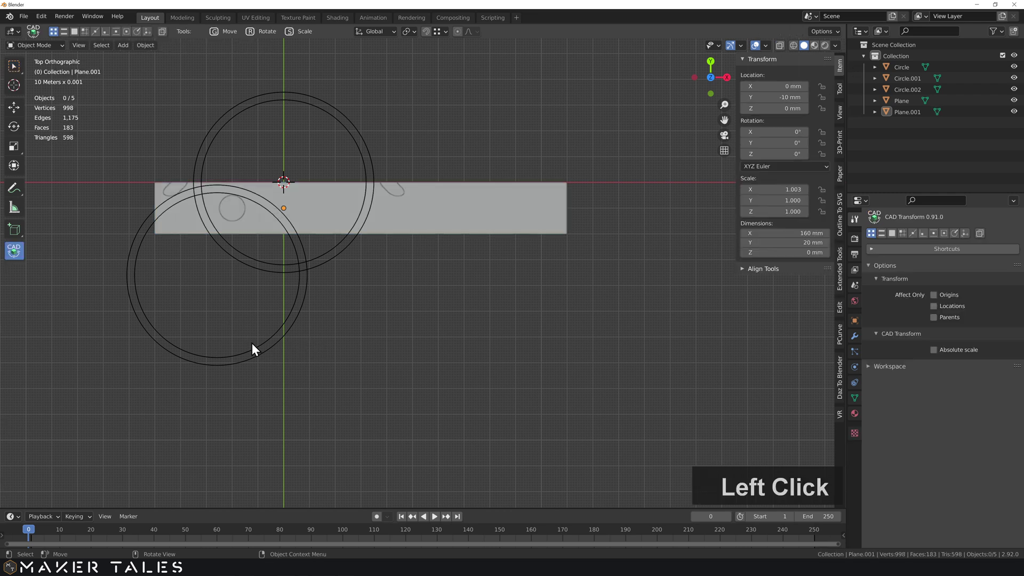
key("w")
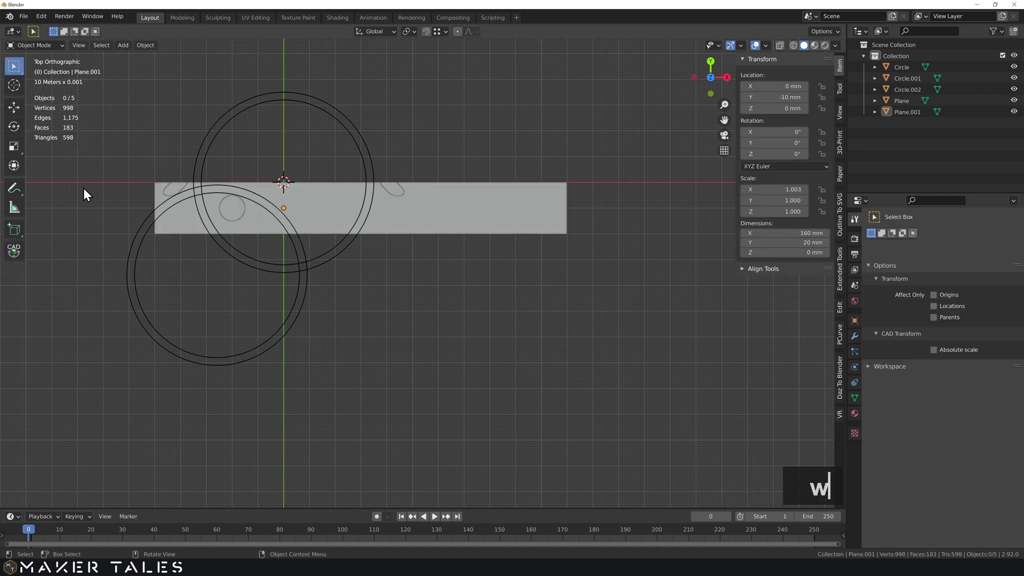
left_click(149, 336)
key("Delete")
Apply the scale of the 160 mm long plane in Object Mode
scroll(320, 257, "up", 3)
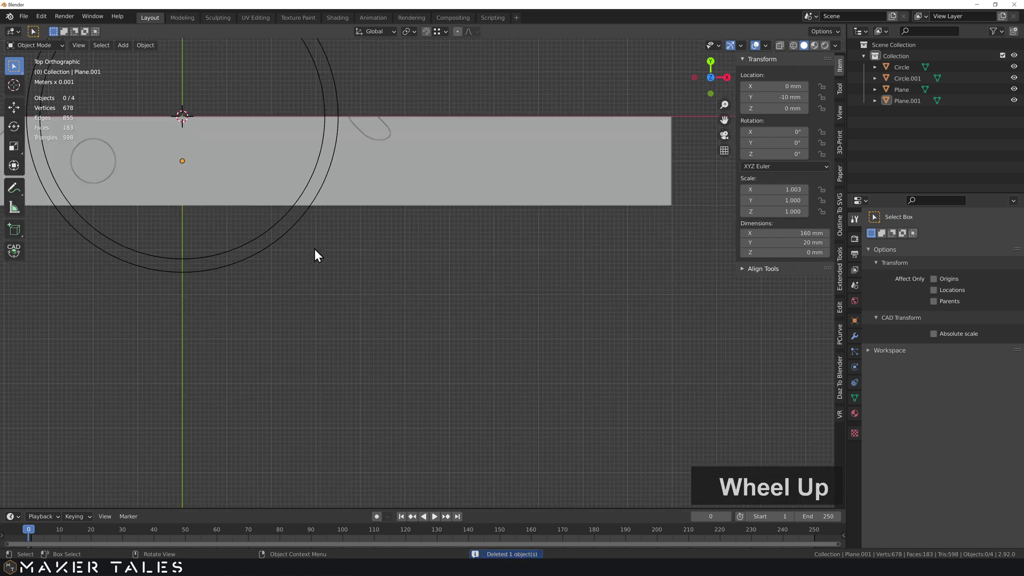
middle_click_drag(315, 254, 469, 359, "shift")
left_click(437, 238)
key("Tab")
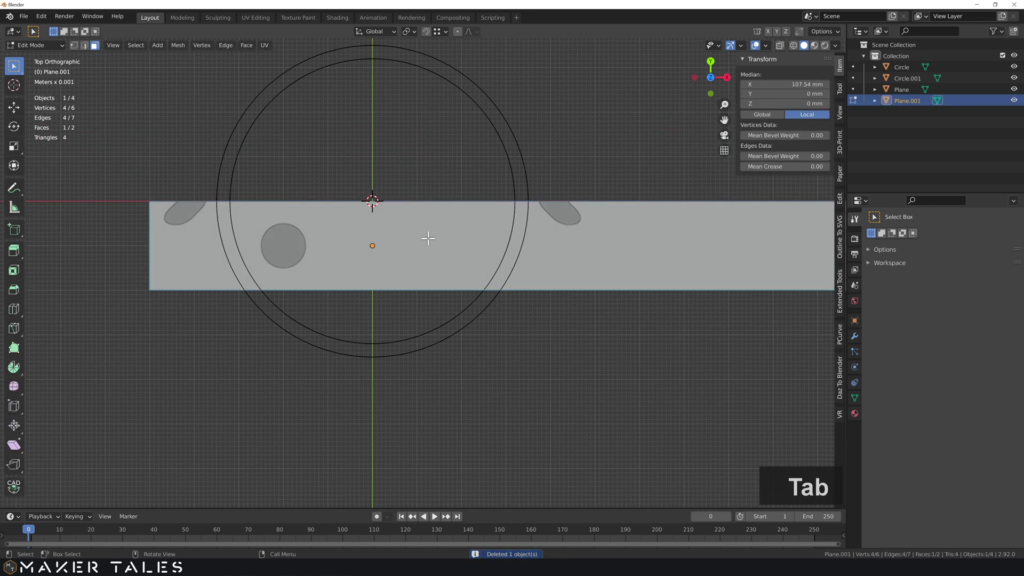
key("Tab")
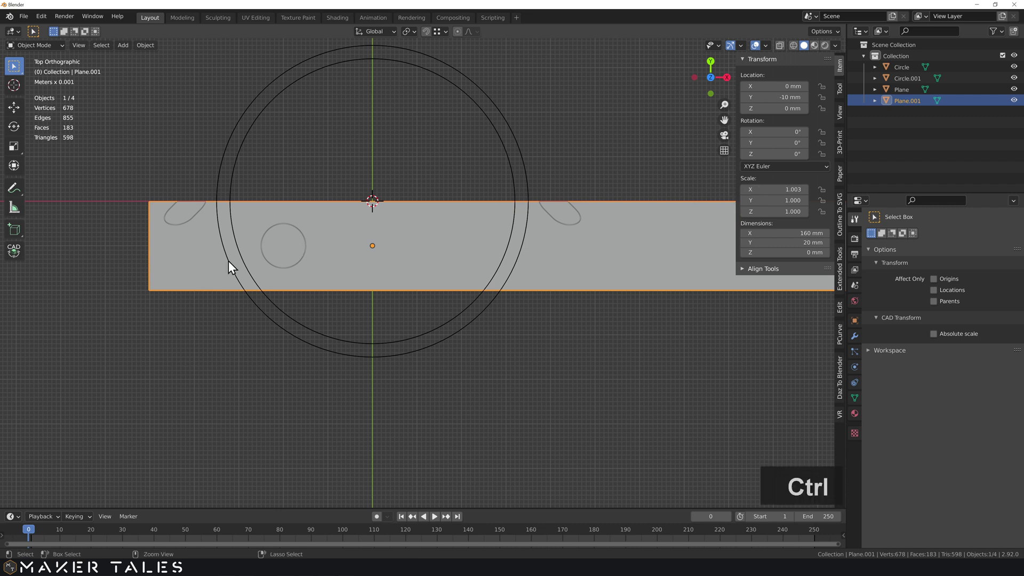
key("ctrl+a")
left_click(289, 257)
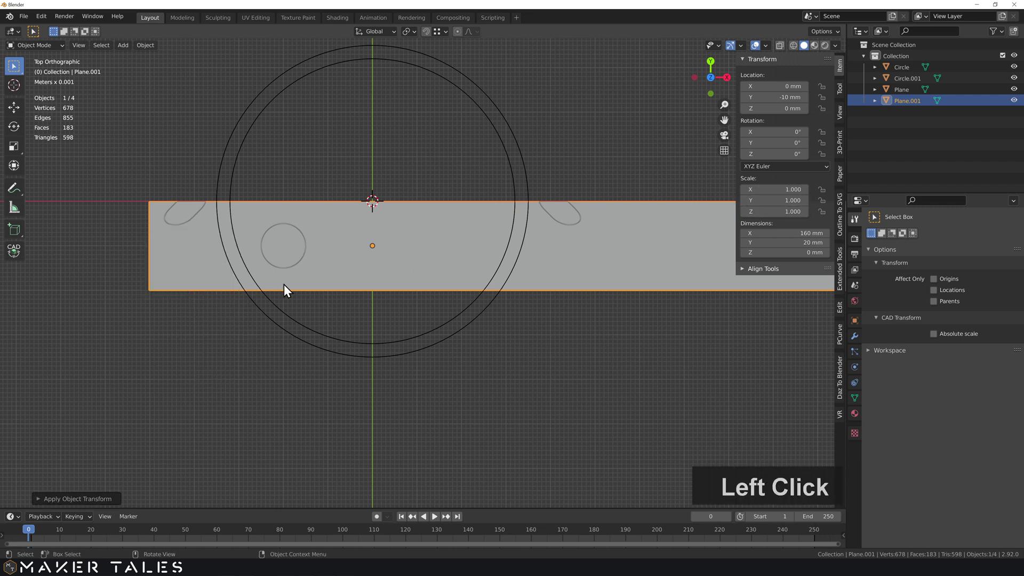
Round the long plane's lower-left corner vertex with a vertex bevel across its full 20 mm width, using a high segment count
double_click(177, 257)
key("Tab")
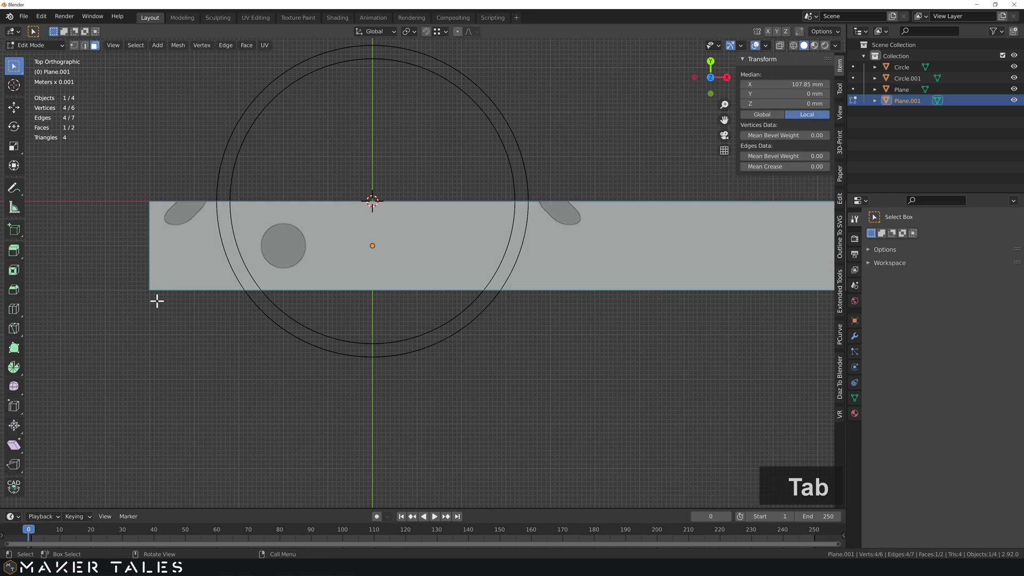
key("1")
left_click(149, 388)
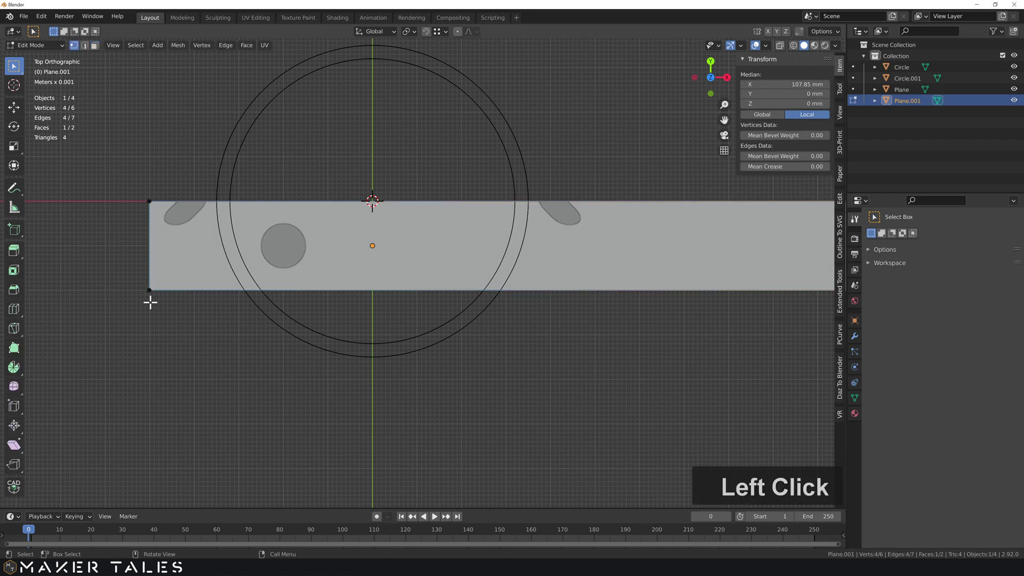
left_click(149, 290)
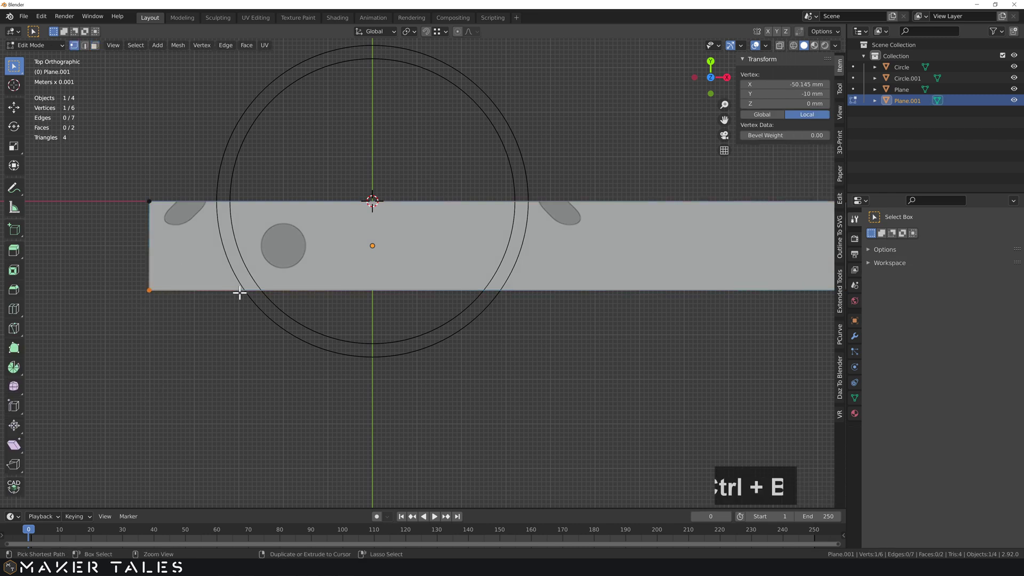
key("ctrl+b")
key("v")
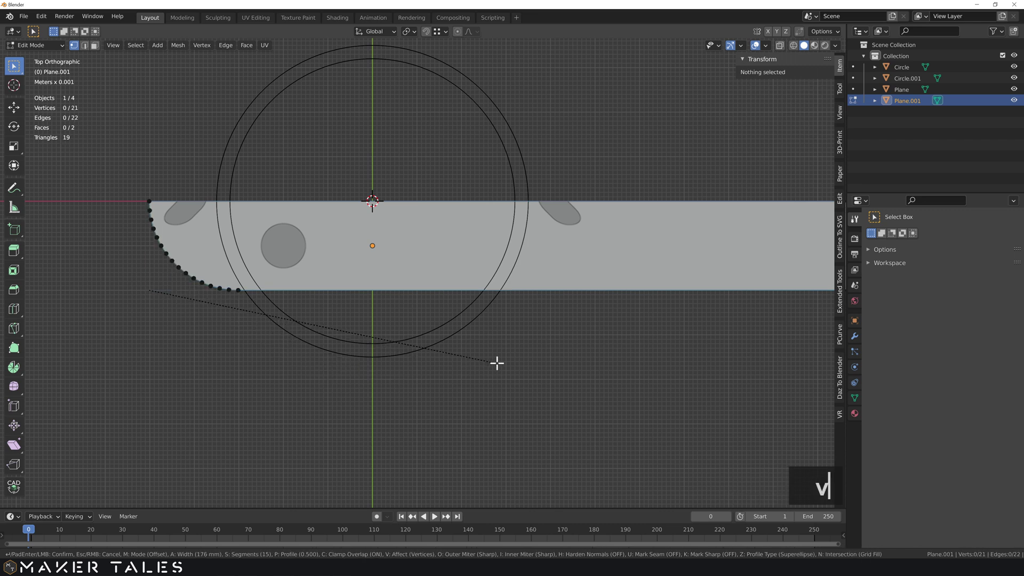
scroll(510, 362, "down", 1)
scroll(510, 362, "up", 14)
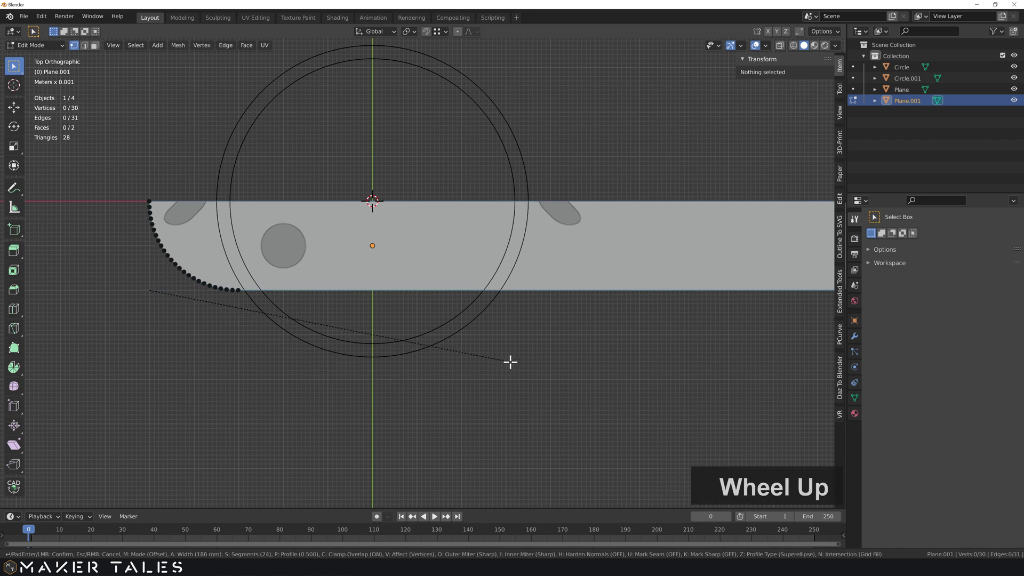
scroll(510, 362, "up", 7)
scroll(523, 362, "up", 1)
scroll(530, 362, "up", 1)
left_click(530, 362)
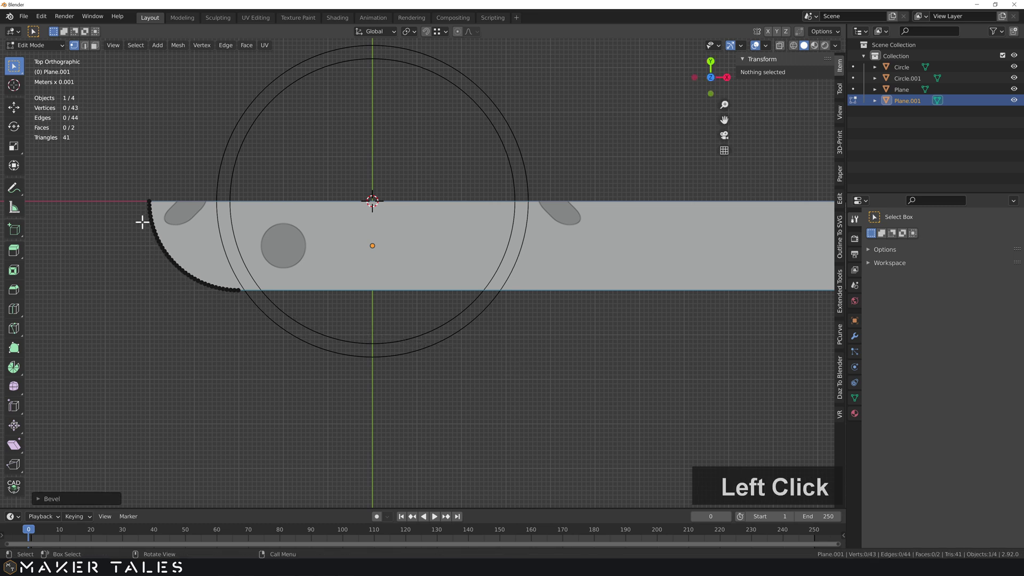
Extrude all faces of the rounded long plane by -3 mm along their normal to form a plate
middle_click_drag(237, 302, 94, 307, "shift")
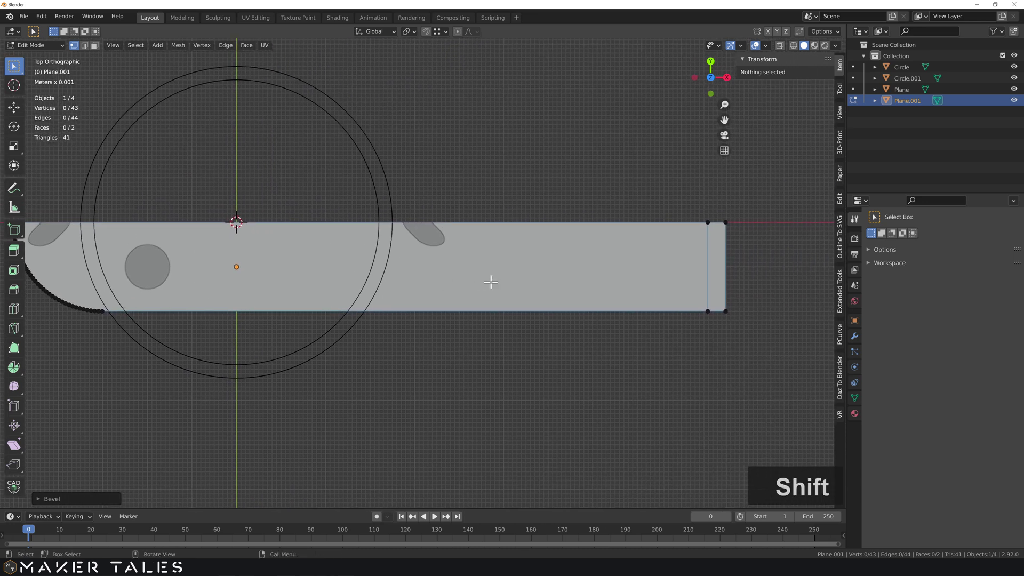
key("Tab")
middle_click_drag(434, 347, 462, 280)
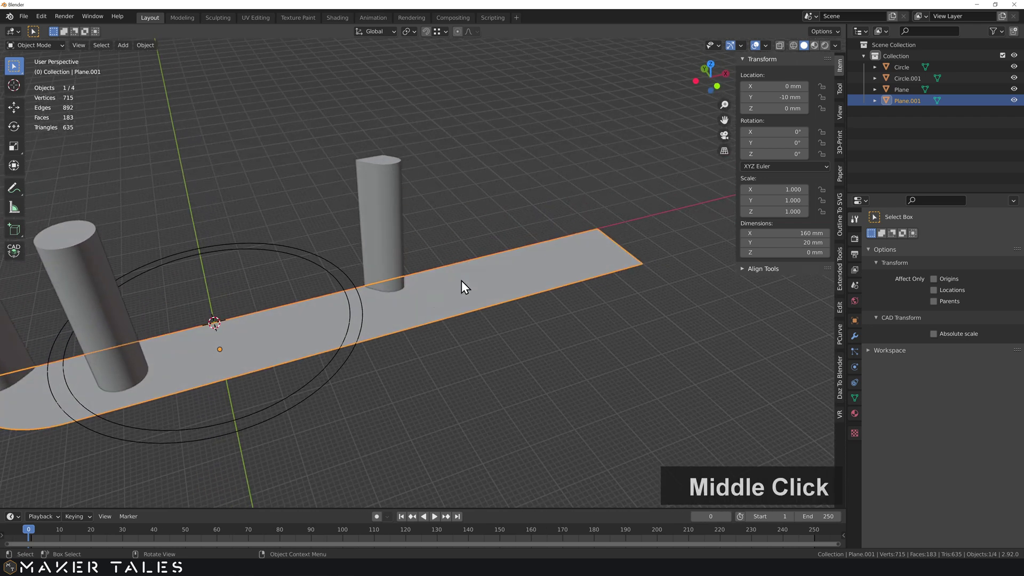
middle_click_drag(392, 286, 576, 359)
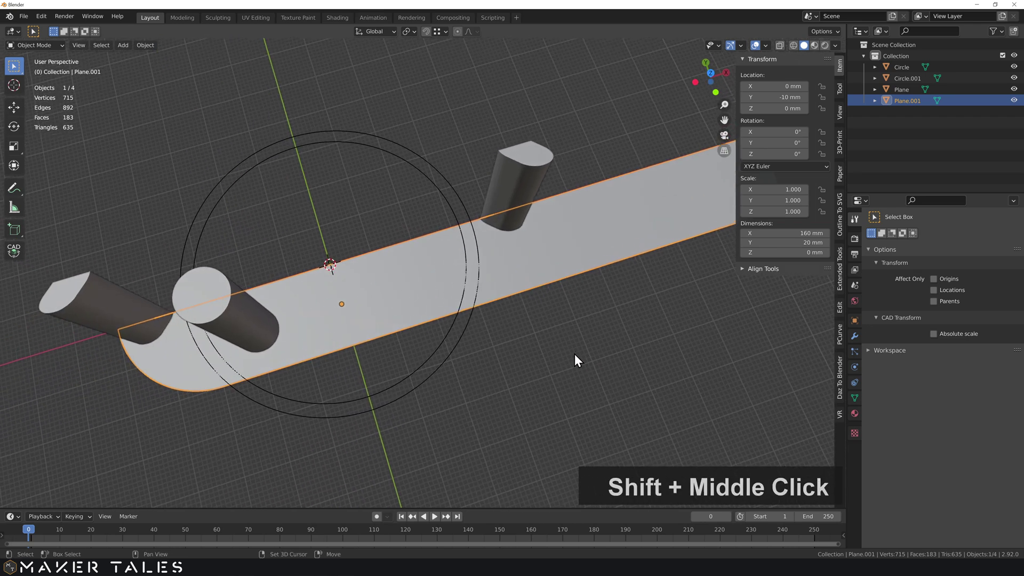
key("Tab")
scroll(575, 310, "down", 2)
middle_click_drag(479, 346, 475, 323)
key("Tab")
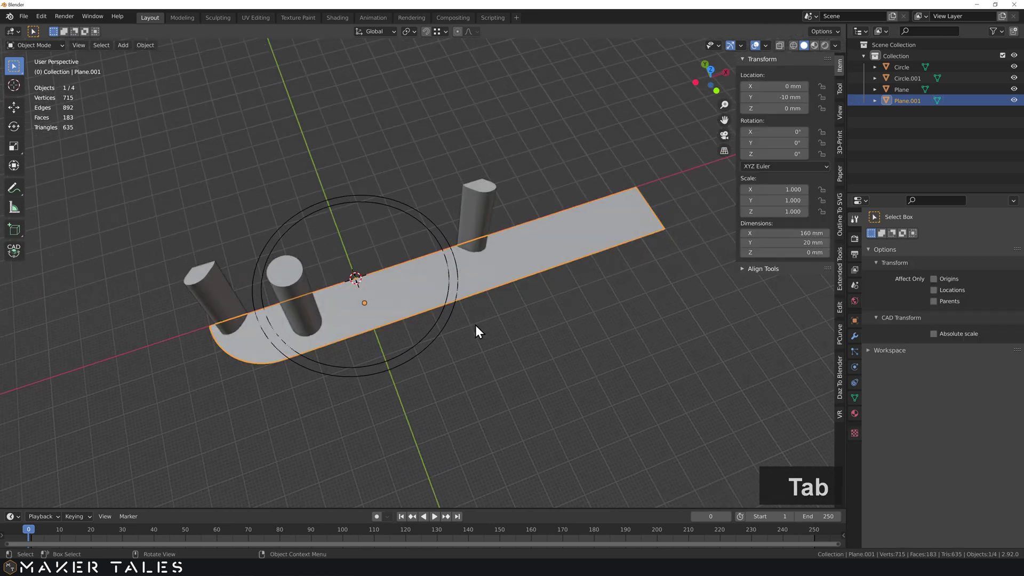
key("Tab")
key("3")
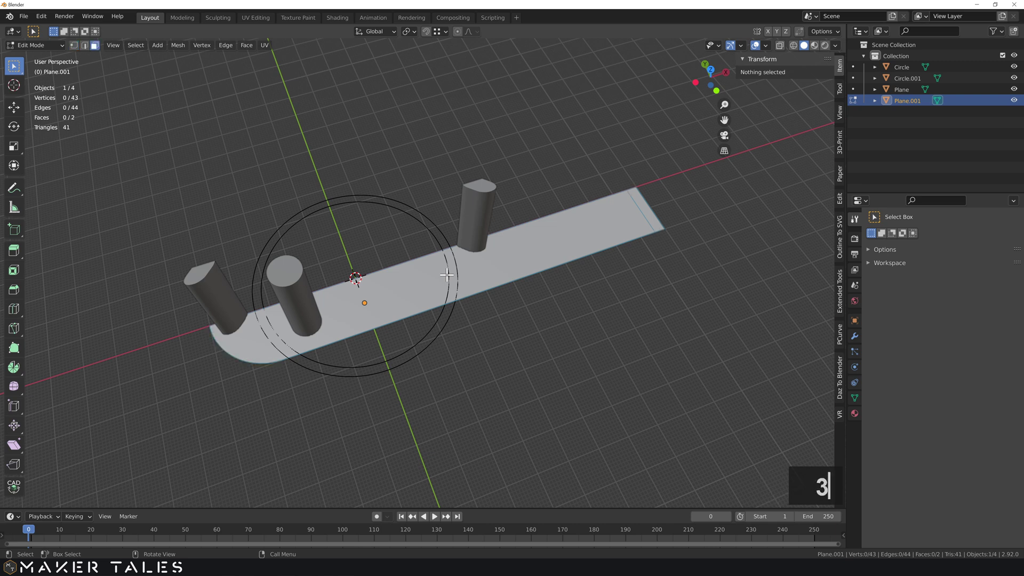
key("a")
key("e")
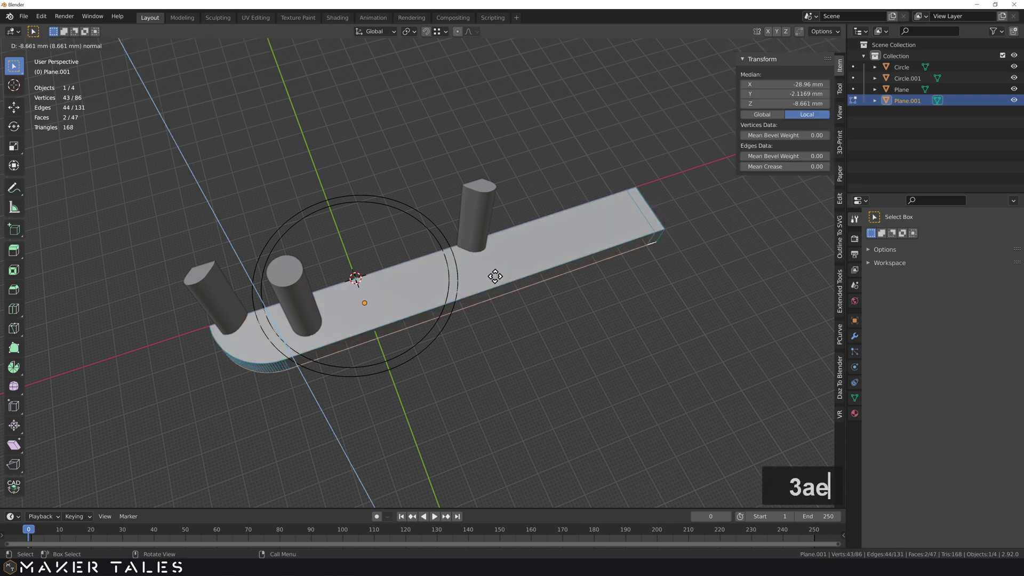
type("-3")
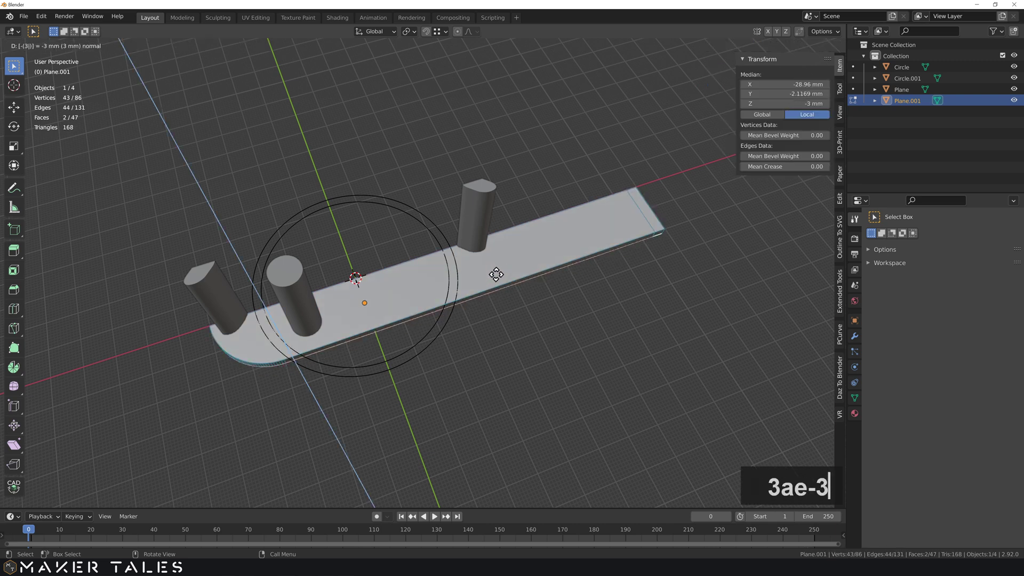
key("Return")
Display face orientation and recalculate all of the plate's normals to the outside, returning to Object Mode
key("q")
left_click(514, 347)
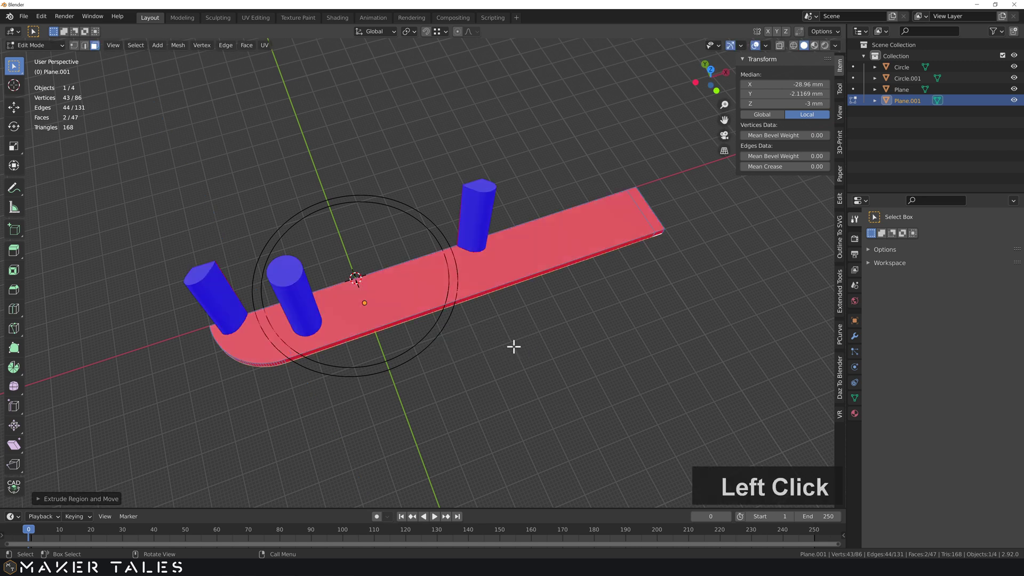
key("a")
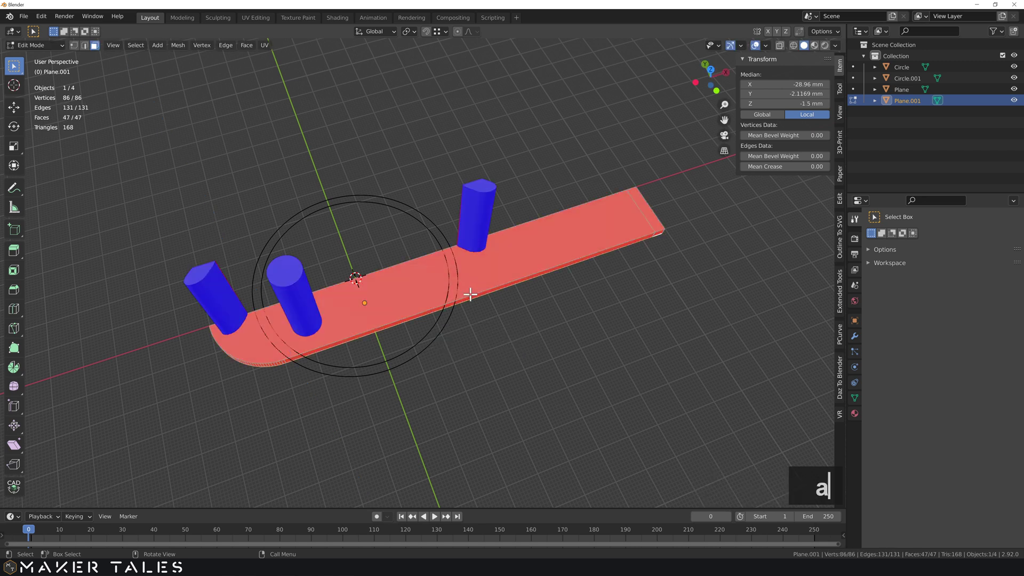
key("shift+n")
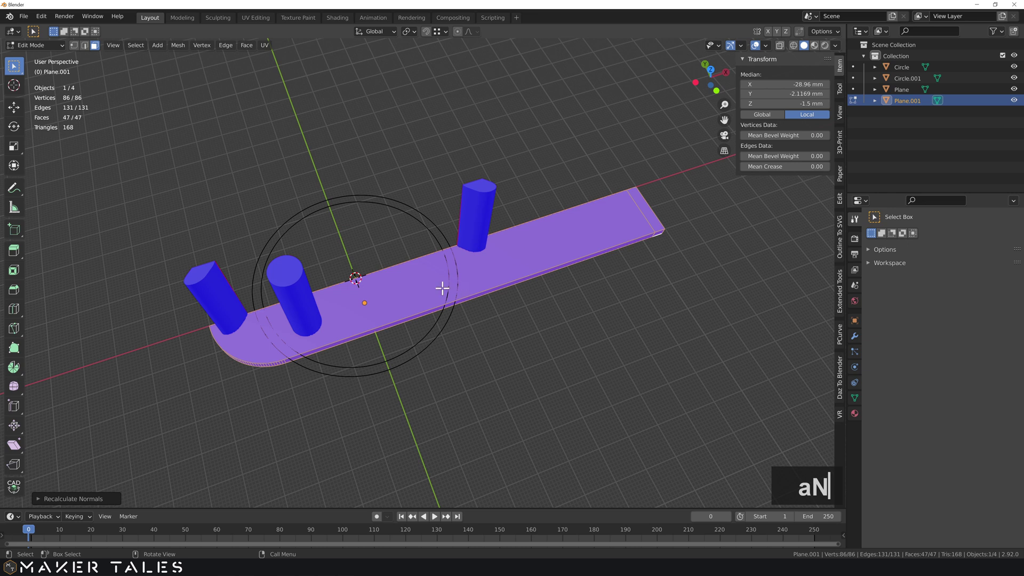
key("Tab")
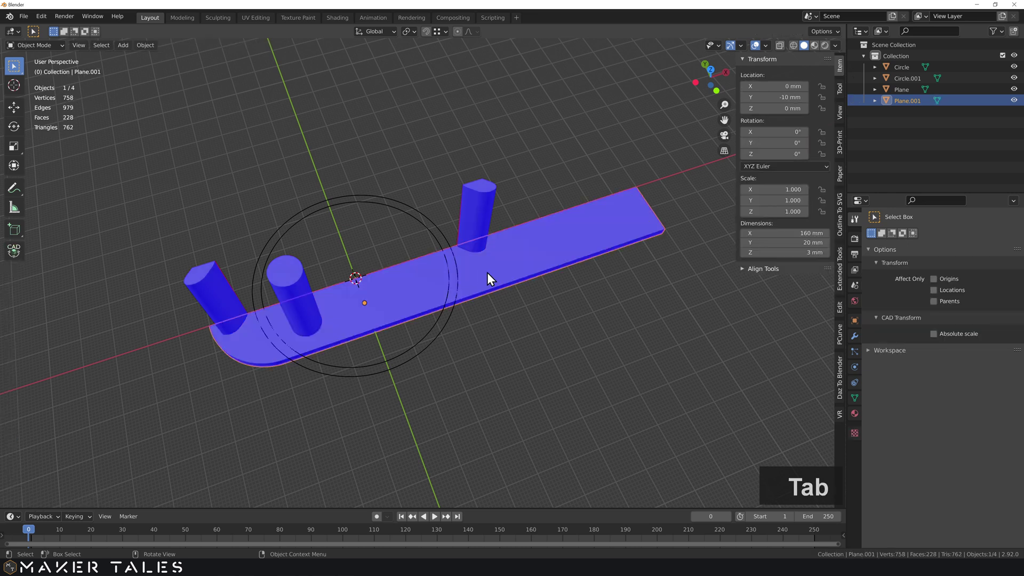
Duplicate the rounded plate and offset the copy 30 mm along Z
left_click(548, 363)
left_click(535, 268)
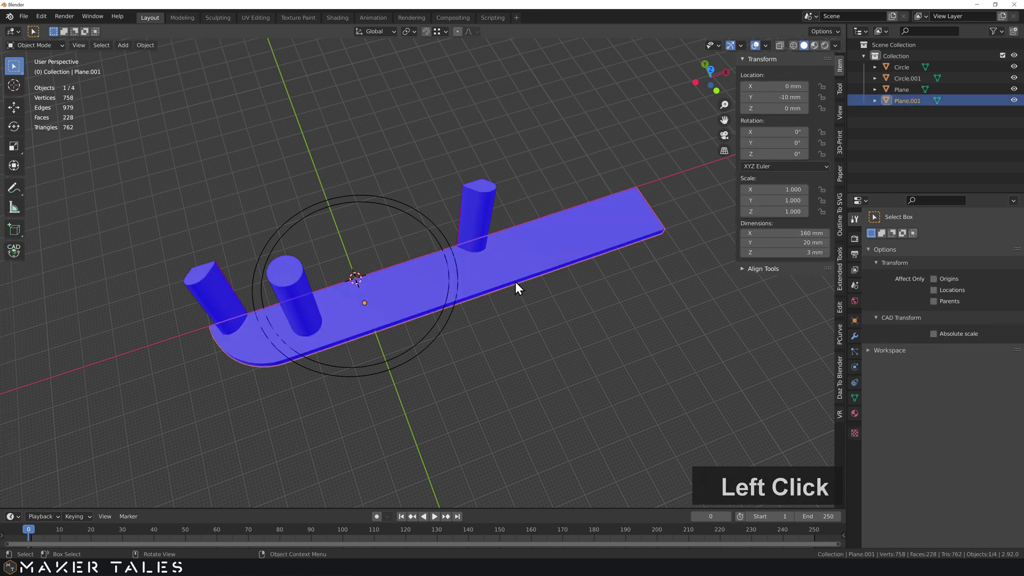
key("shift+d")
key("z")
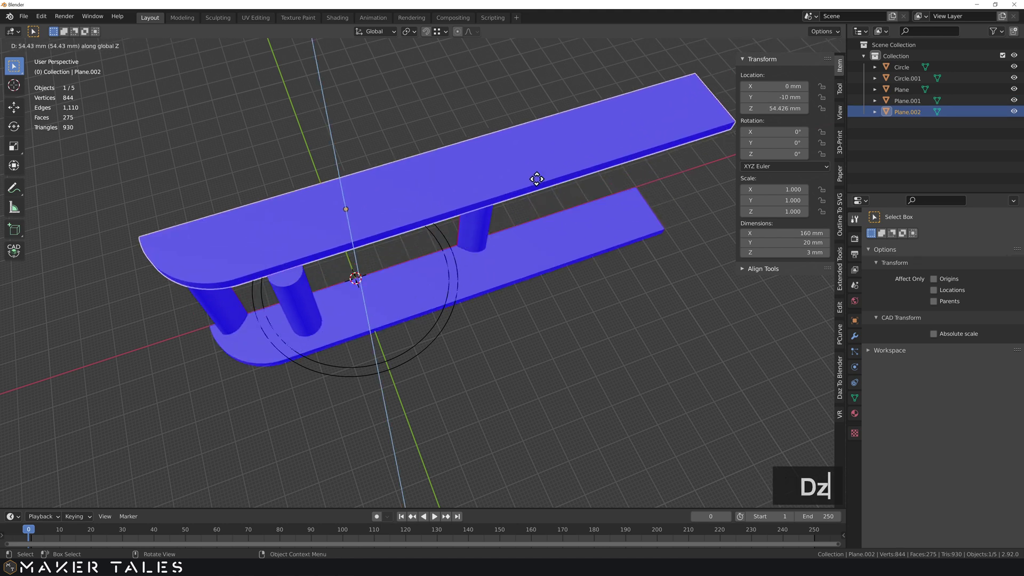
type("30")
key("Return")
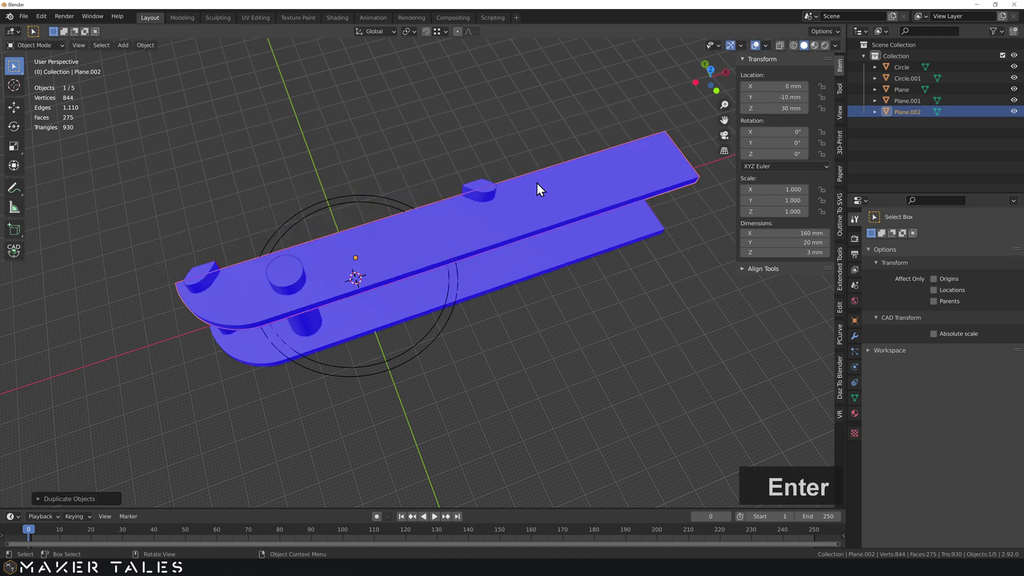
Snap the plate copy along Z to the tops of the pillars, and raise it another 3 mm
middle_click_drag(536, 183, 516, 249)
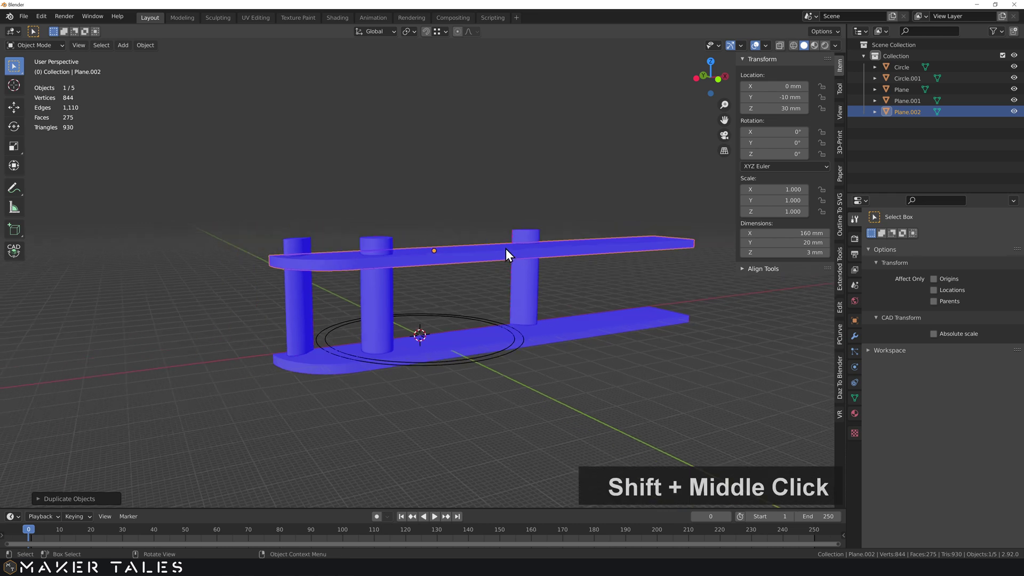
key("g")
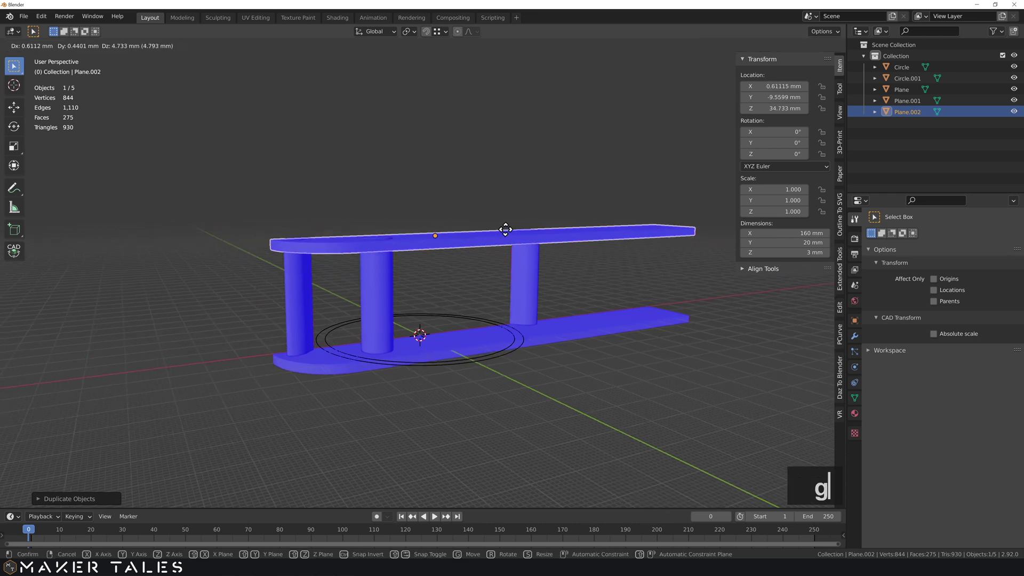
key("z")
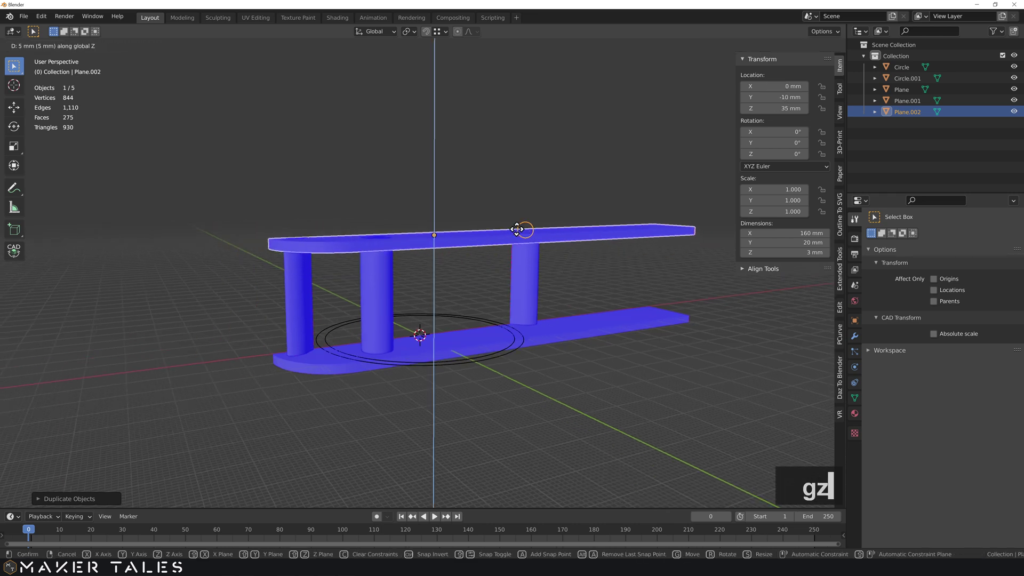
left_click(514, 230, "ctrl")
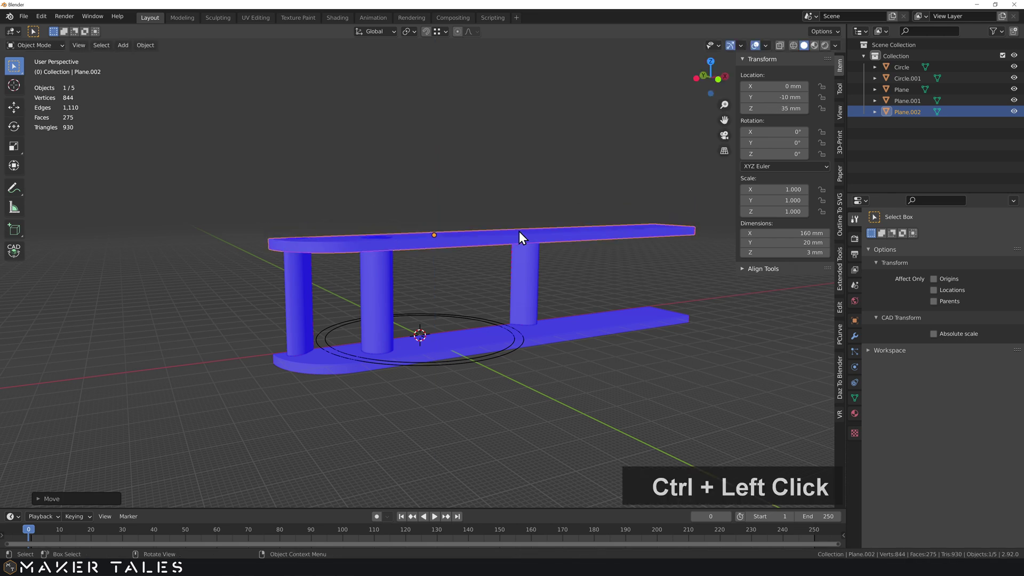
key("g")
key("z")
key("3")
key("Return")
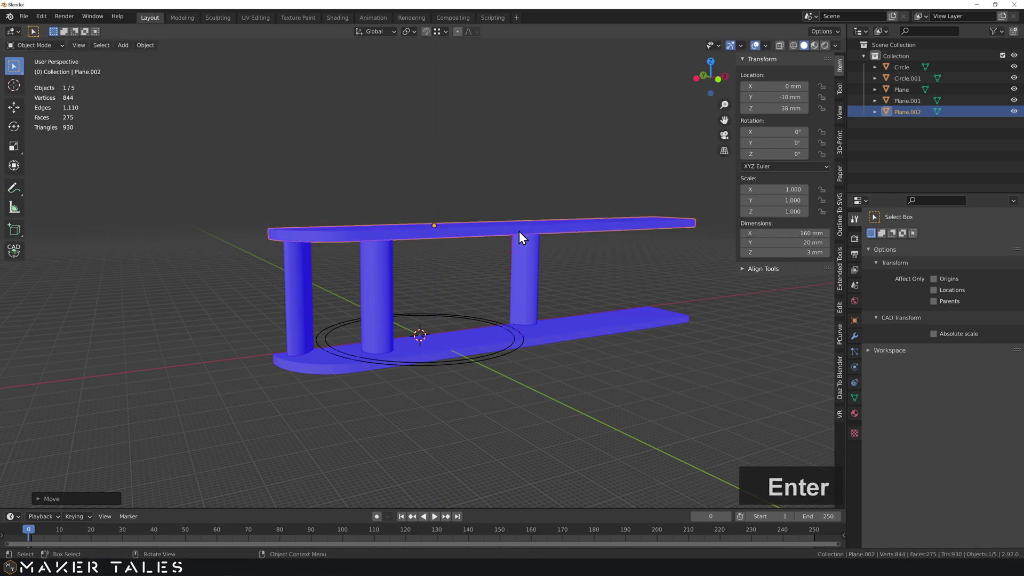
Open the arms and the offset cylinder together in Edit Mode and turn off the face orientation display
middle_click(509, 261)
middle_click_drag(509, 261, 559, 269)
scroll(563, 276, "up", 5)
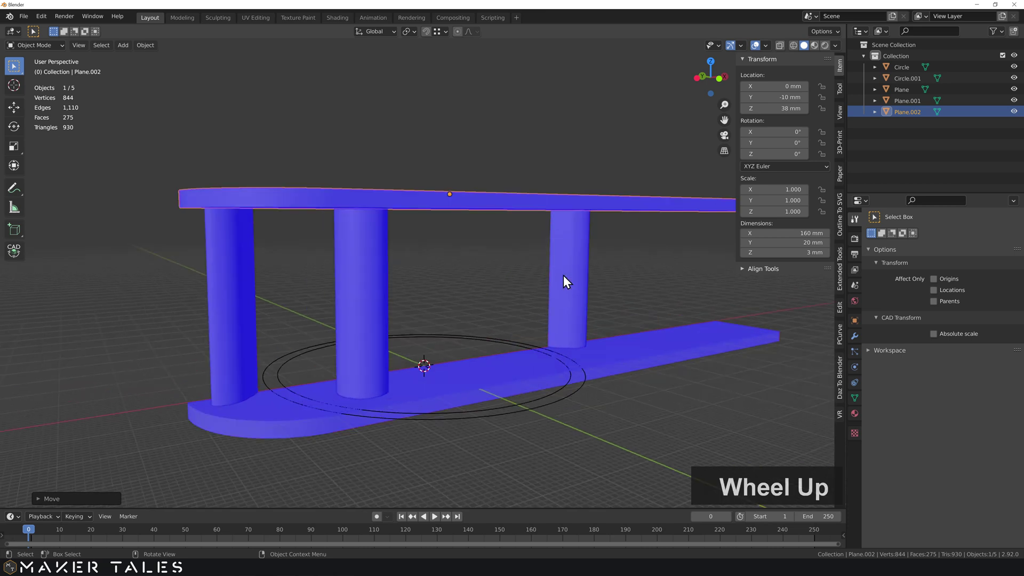
left_click(581, 284)
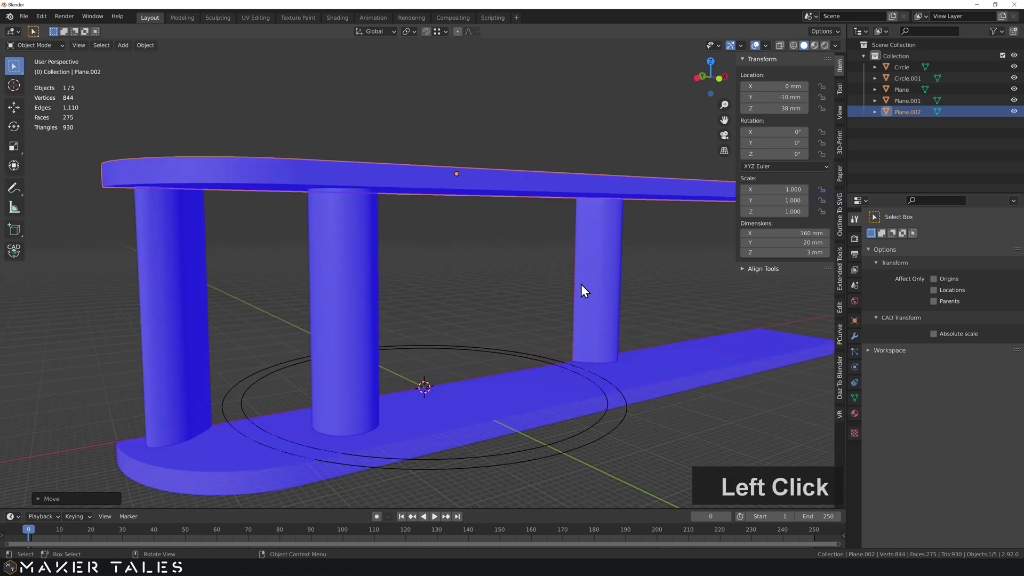
left_click(187, 434)
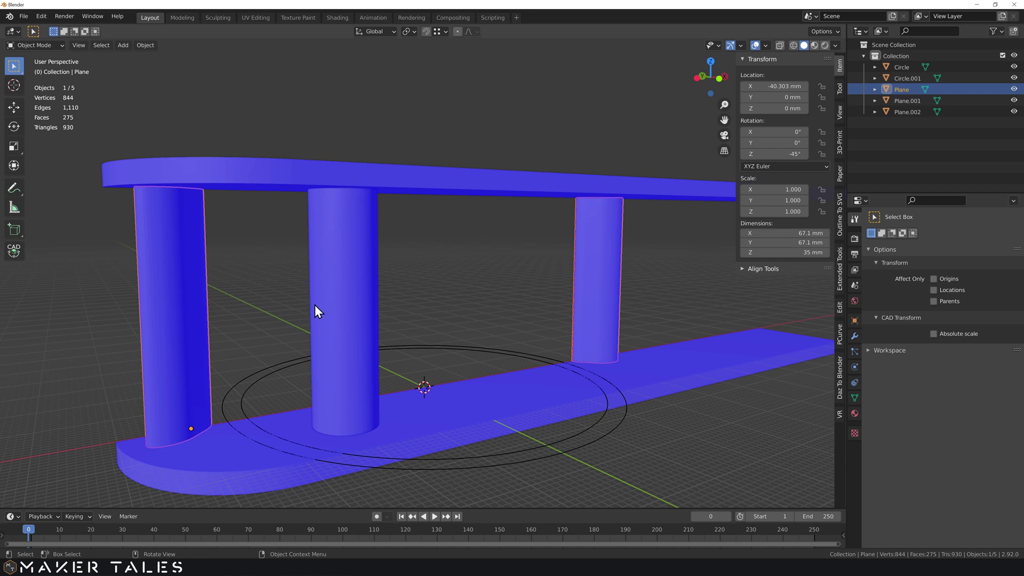
key("q")
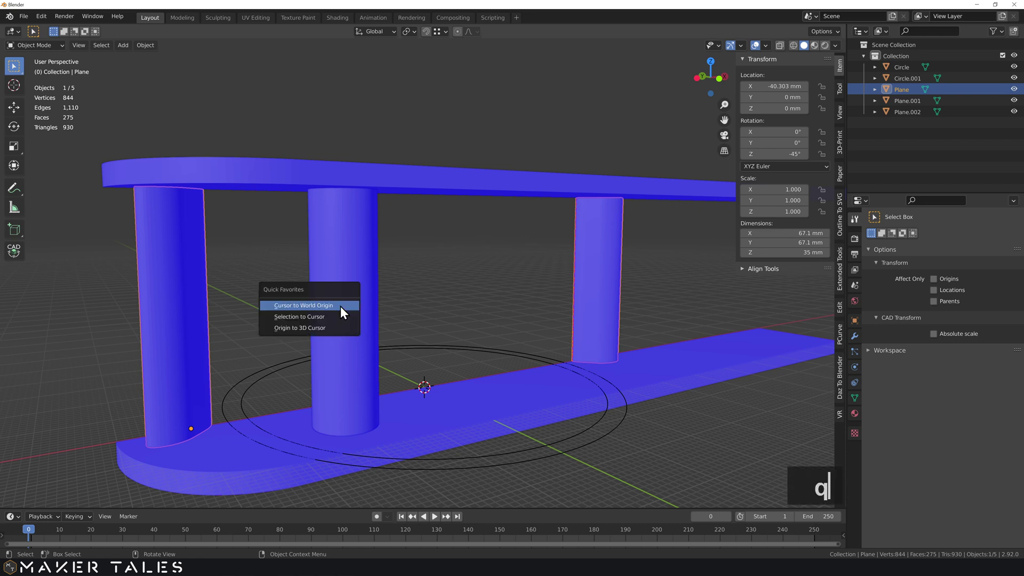
key("Tab")
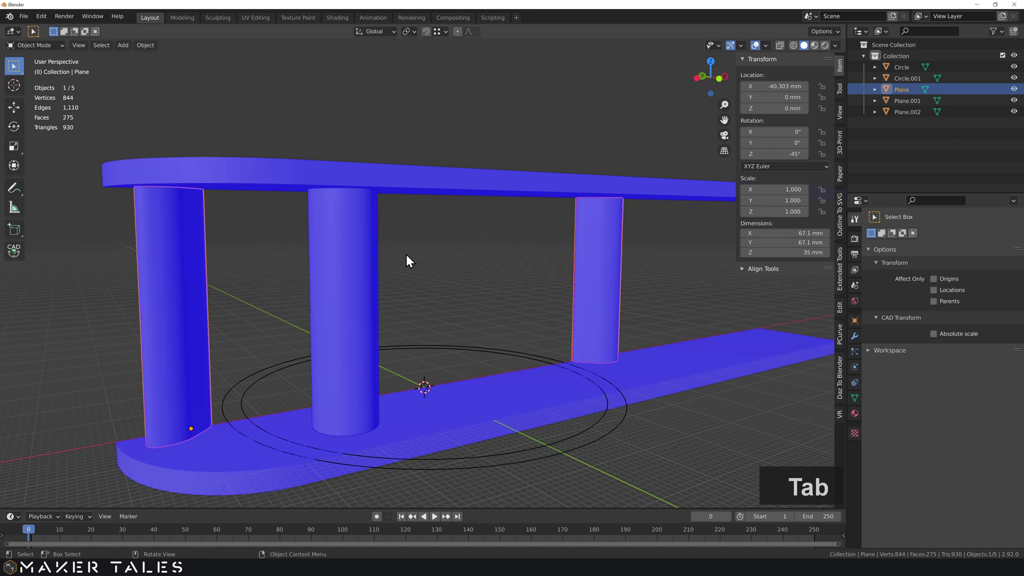
left_click(366, 266, "shift")
key("Tab")
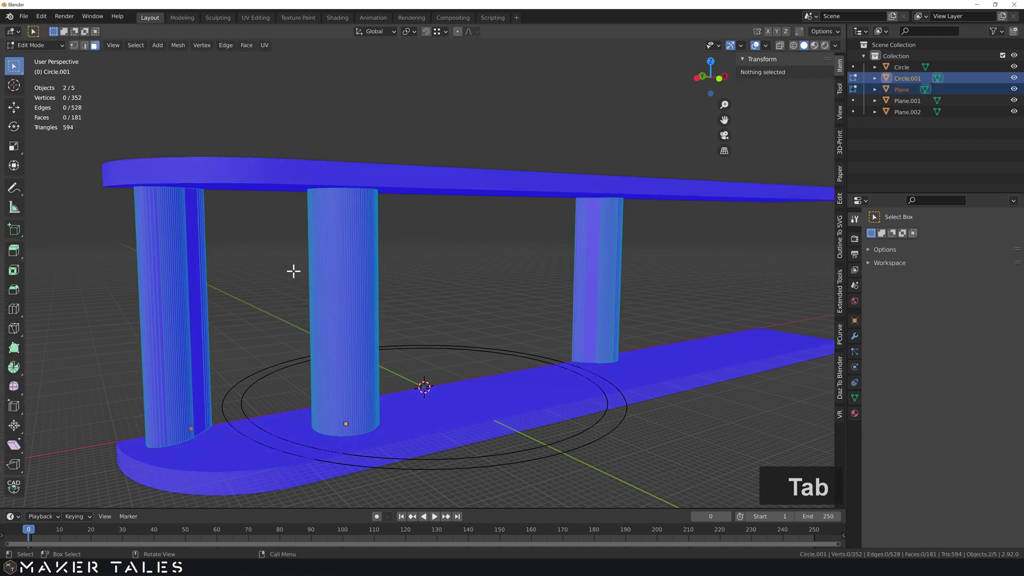
key("q")
left_click(294, 271)
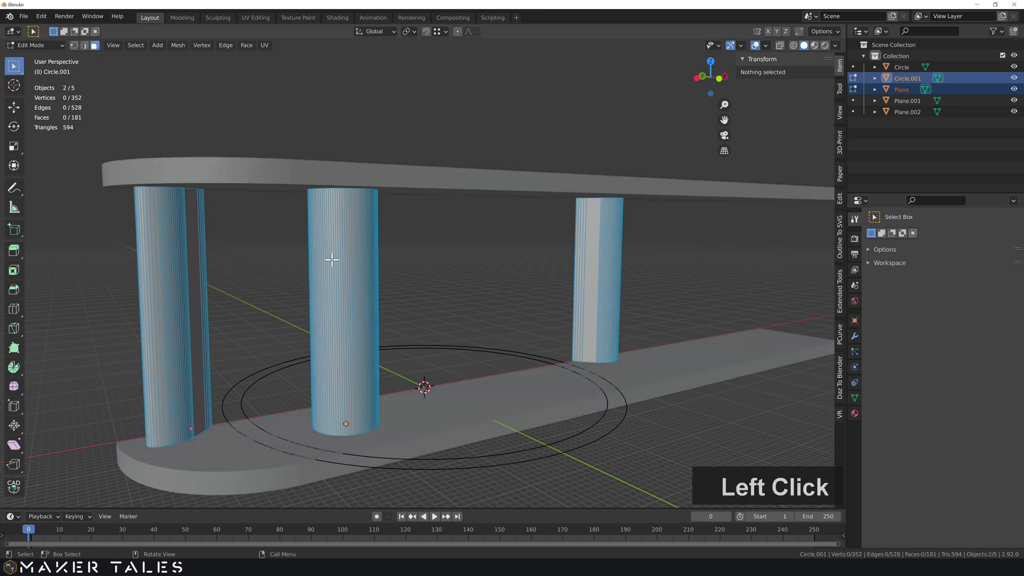
Raise the top faces of both arms and the cylinder by 1 mm along Z, selecting them in wireframe view
key("shift+z")
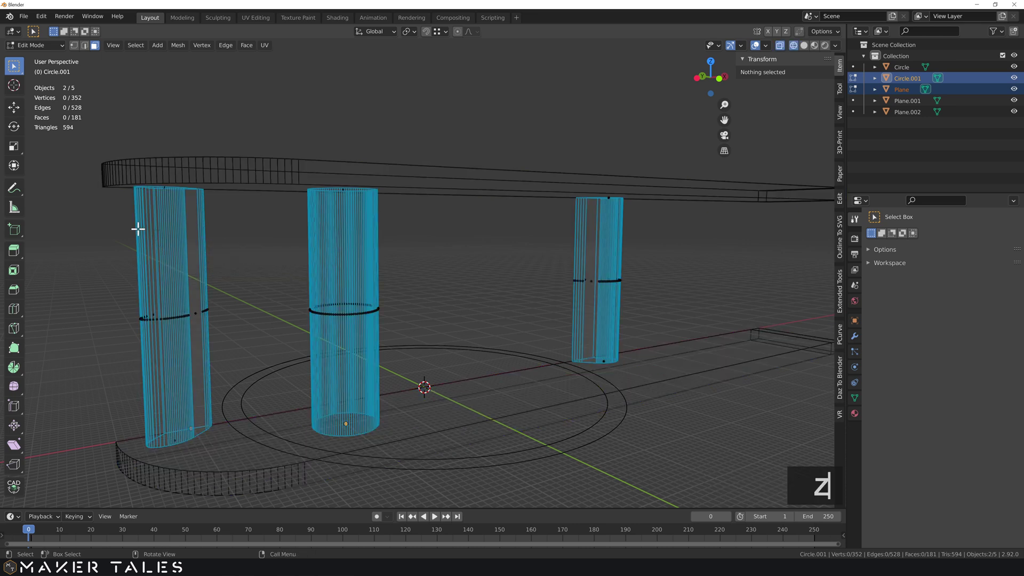
left_click_drag(112, 152, 664, 220)
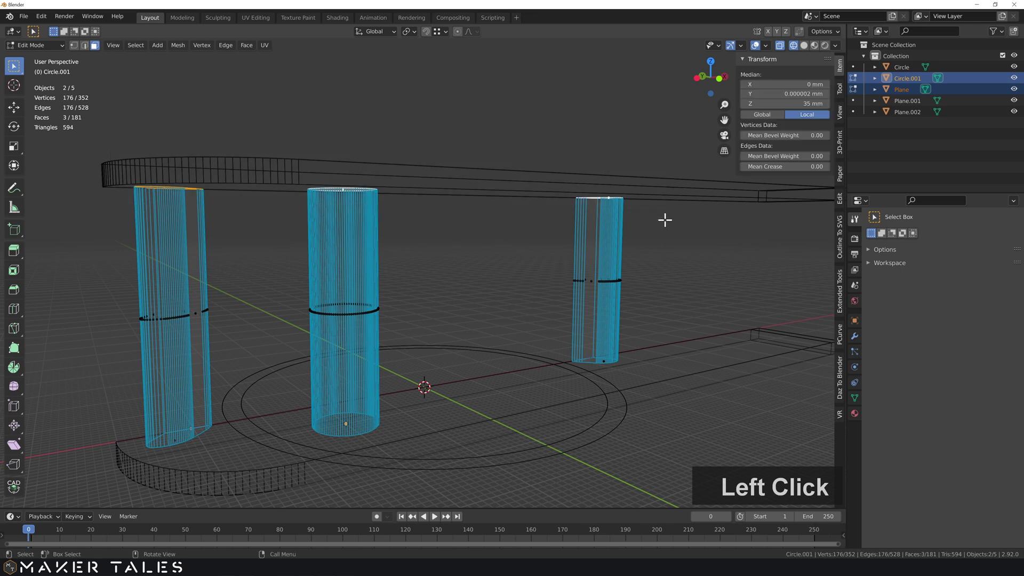
key("g")
key("z")
key("1")
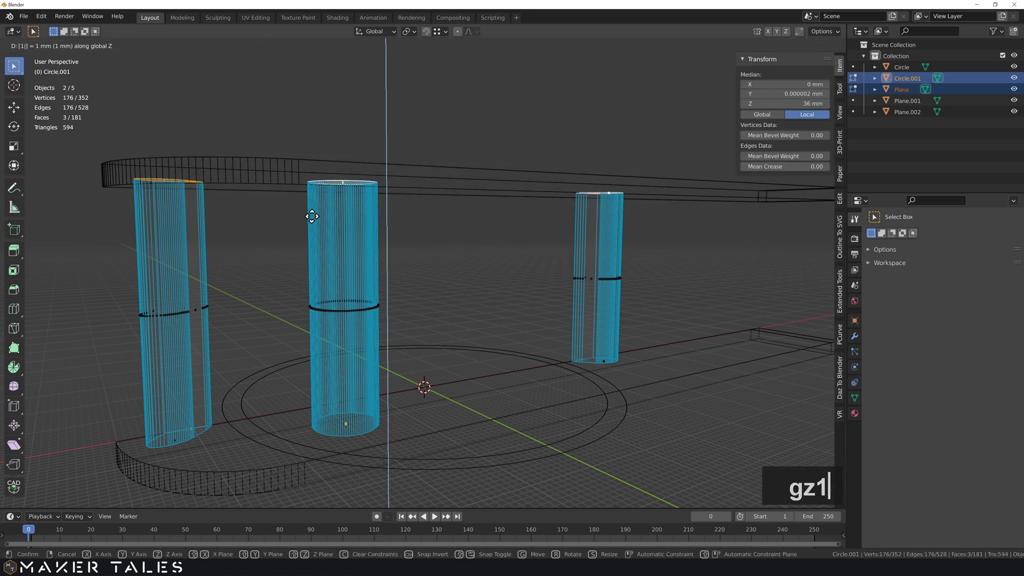
key("Return")
Lower the bottom faces of both arms by 1 mm along Z
left_click_drag(101, 394, 429, 485)
middle_click_drag(322, 409, 273, 424)
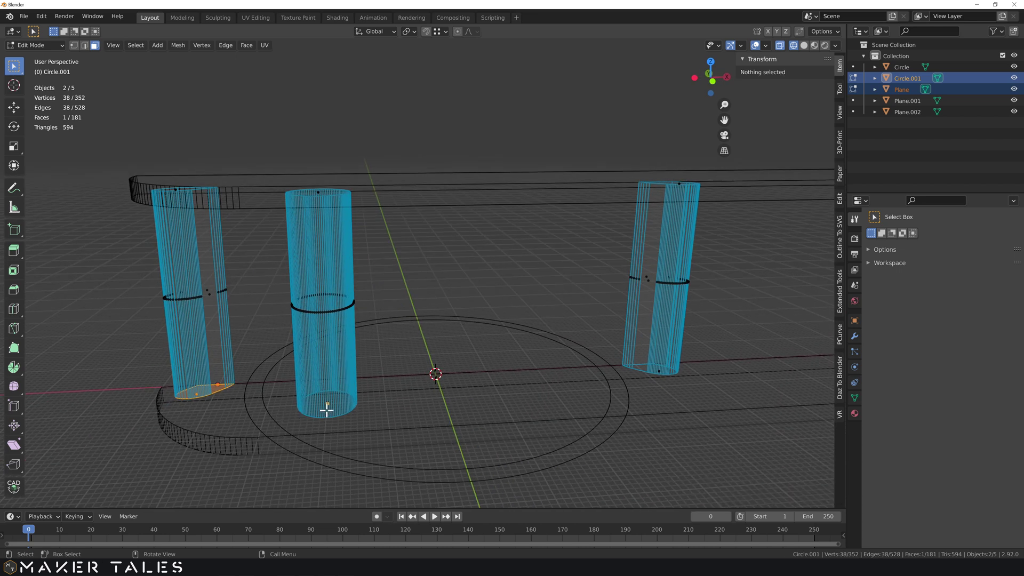
left_click_drag(277, 373, 436, 453, "shift")
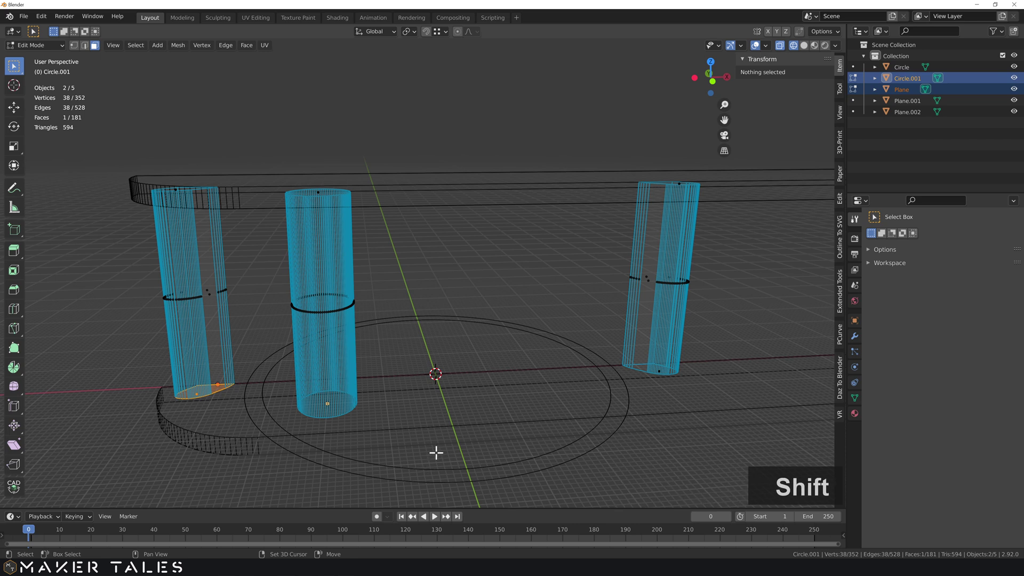
left_click(334, 410)
left_click_drag(592, 347, 802, 416)
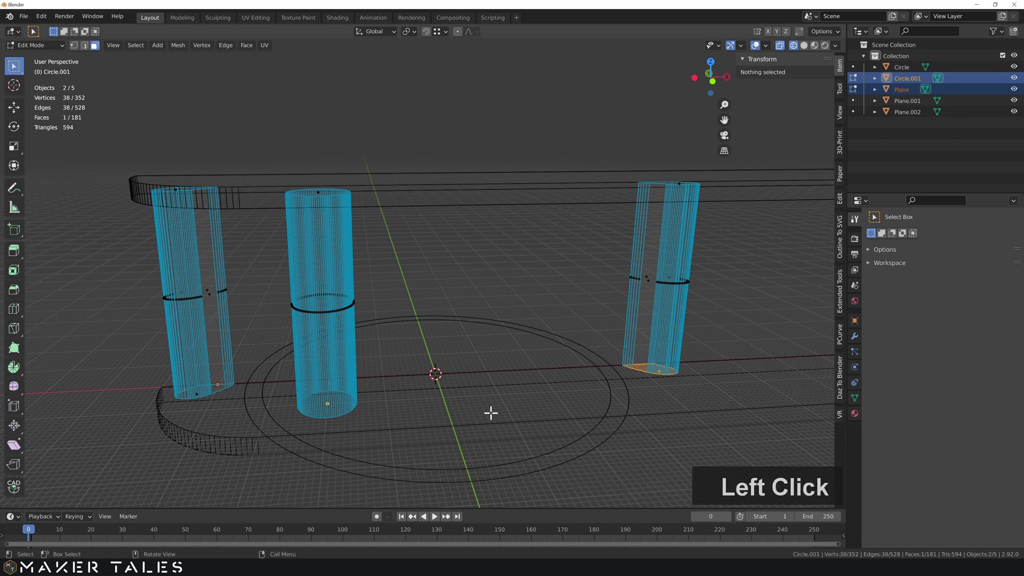
left_click_drag(121, 360, 341, 449, "shift")
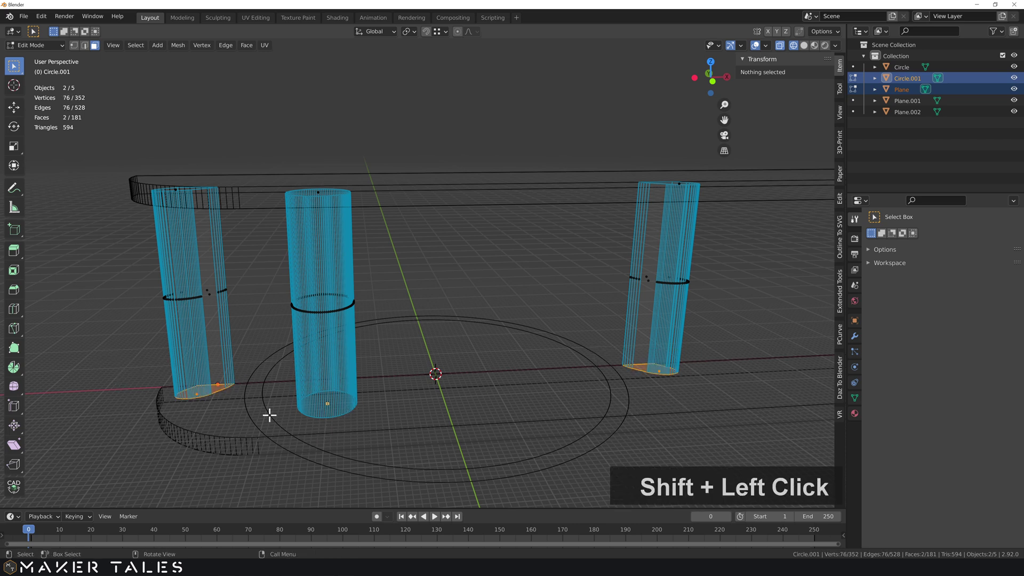
key("g")
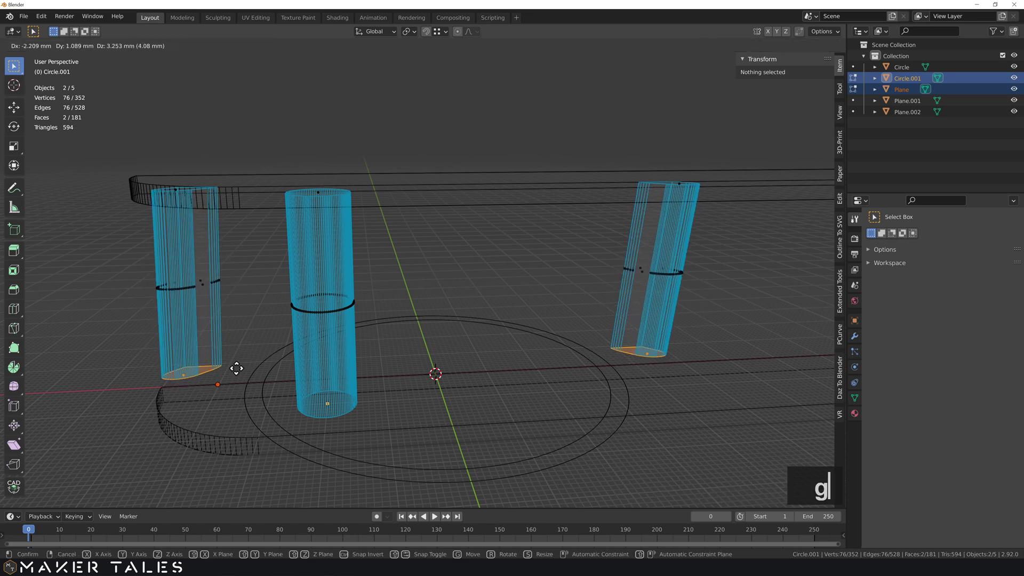
key("z")
key("1")
key("Return")
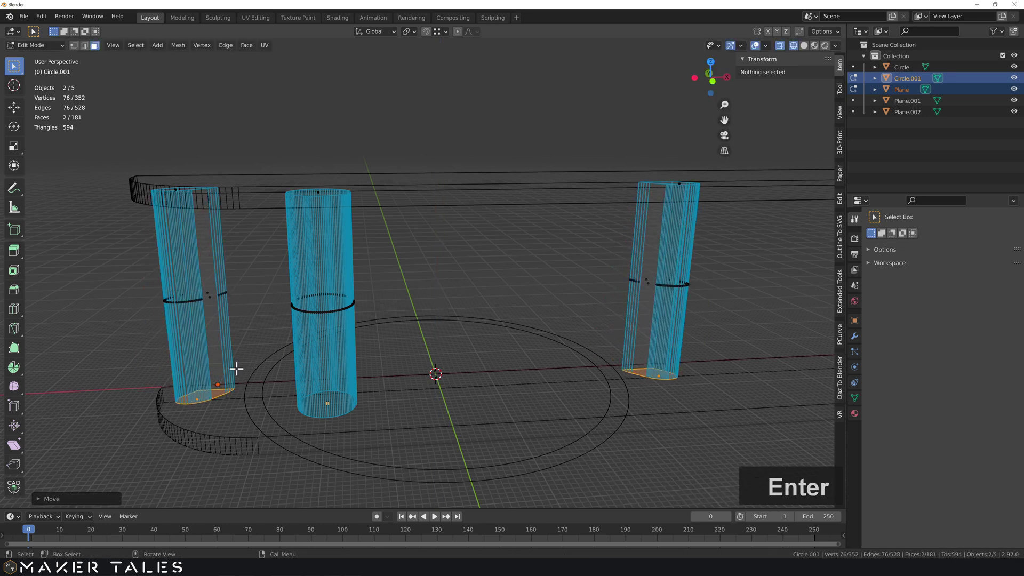
Fill the open bottom edge loop of the offset cylinder with a face
scroll(290, 430, "up", 5)
middle_click_drag(217, 446, 384, 93, "shift")
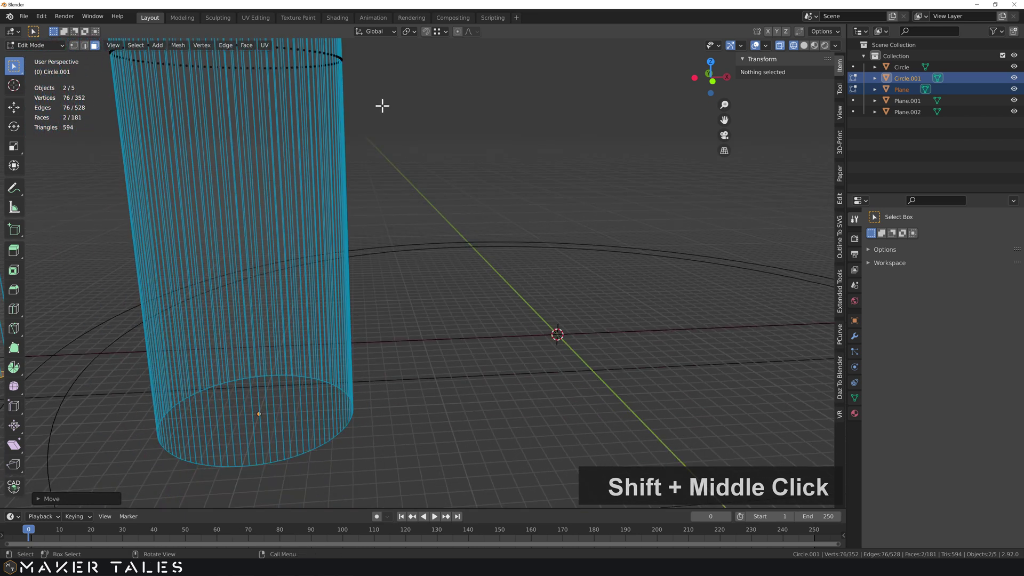
left_click(304, 376)
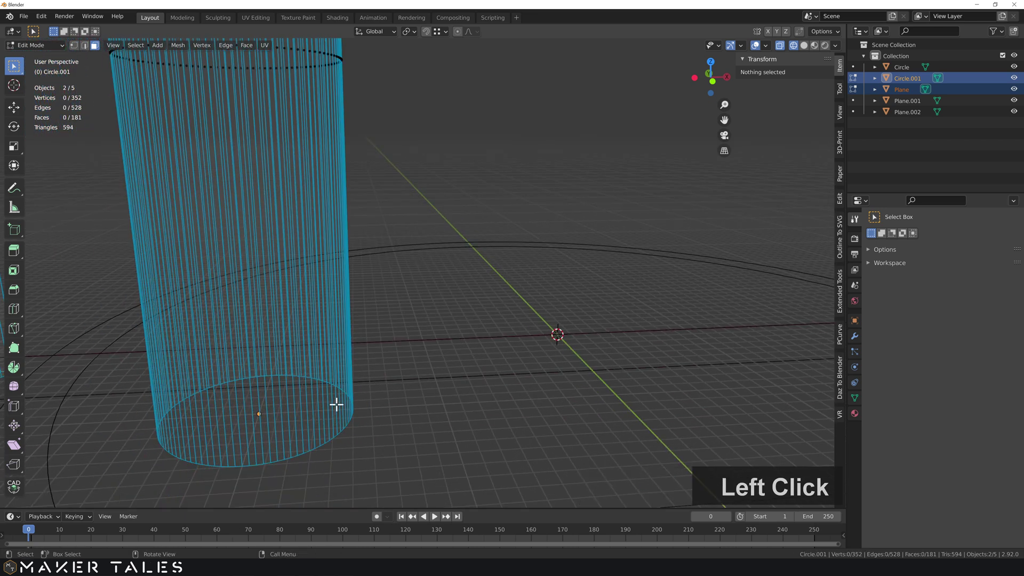
key("2")
left_click(315, 452)
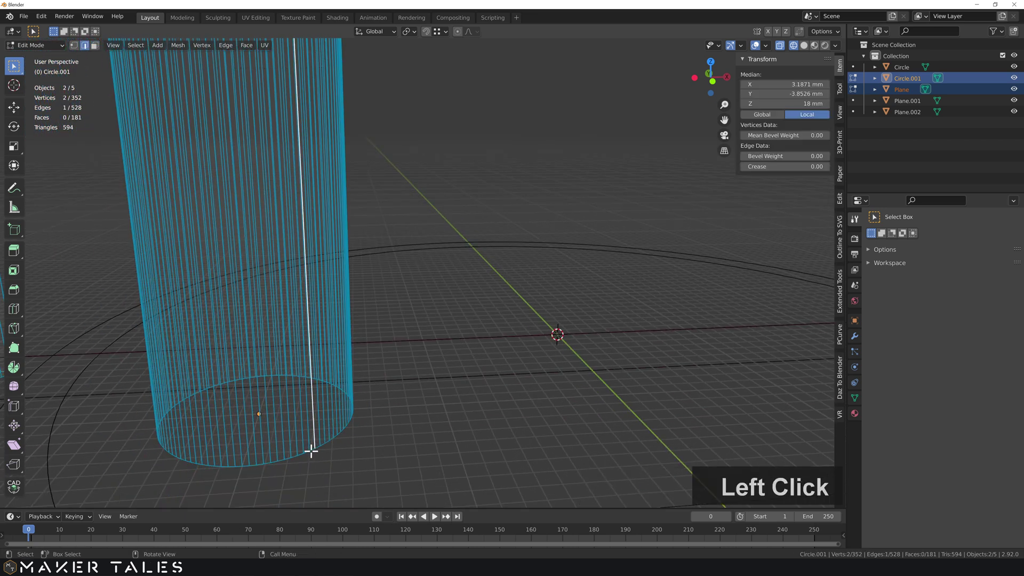
left_click(311, 450, "alt")
key("f")
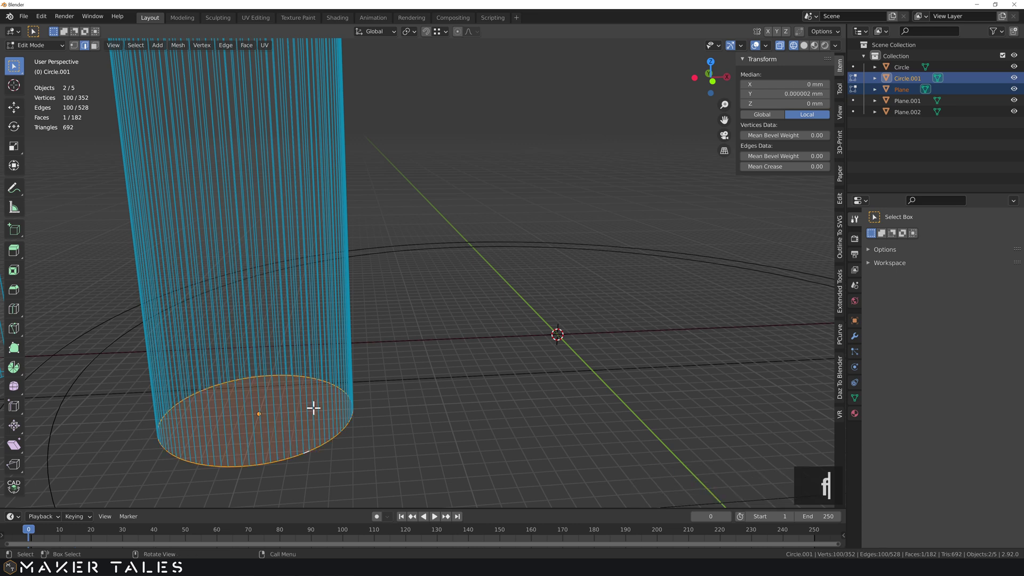
Move the cylinder's bottom face by -1 mm along Z
key("g")
key("z")
key("minus")
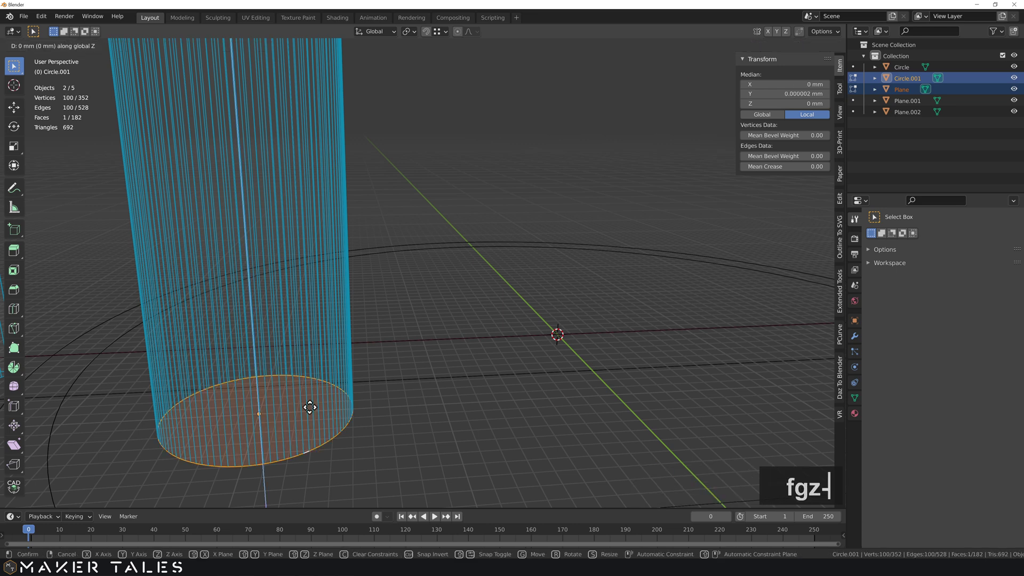
key("1")
key("Return")
scroll(362, 374, "down", 5)
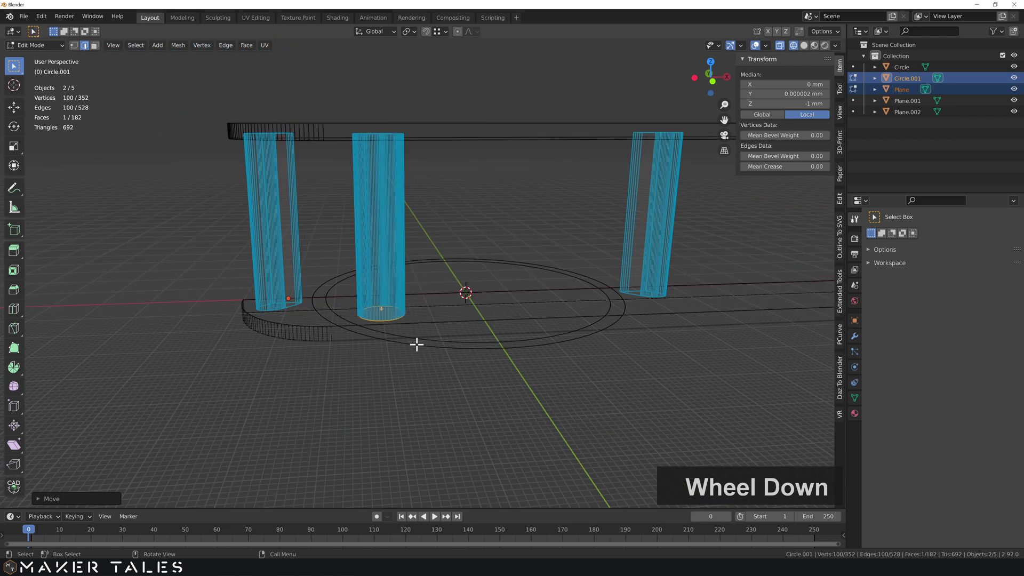
Check the face orientation of the parts in solid shading and return to Object Mode
key("shift+z")
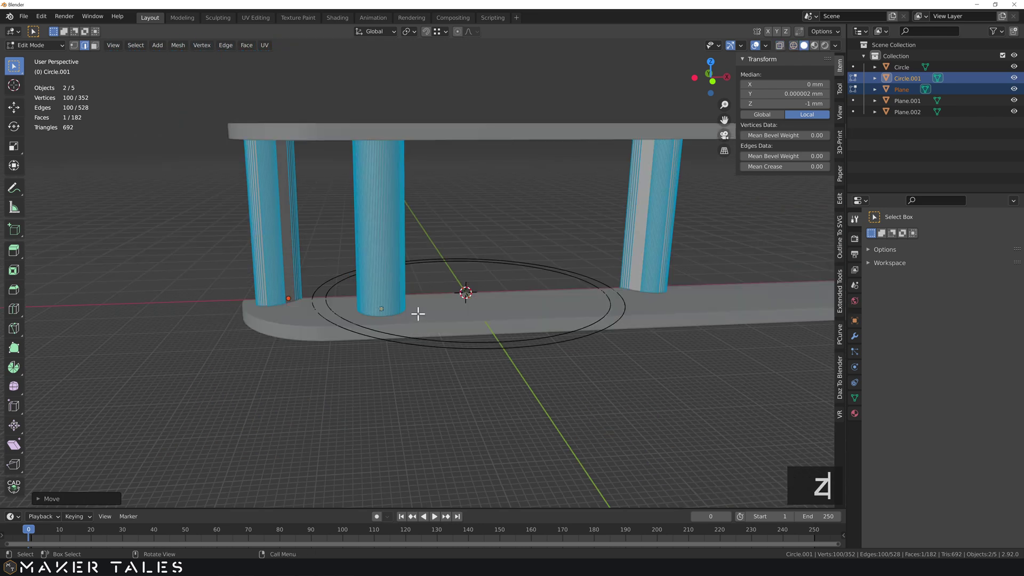
key("l")
left_click(418, 315)
mouse_move(418, 314)
middle_mouse_down()
mouse_move(431, 345)
mouse_move(427, 256)
mouse_move(431, 312)
mouse_move(439, 238)
mouse_move(443, 342)
mouse_move(447, 319)
middle_mouse_up()
key("shift+z")
key("shift+z")
scroll(447, 319, "down", 1)
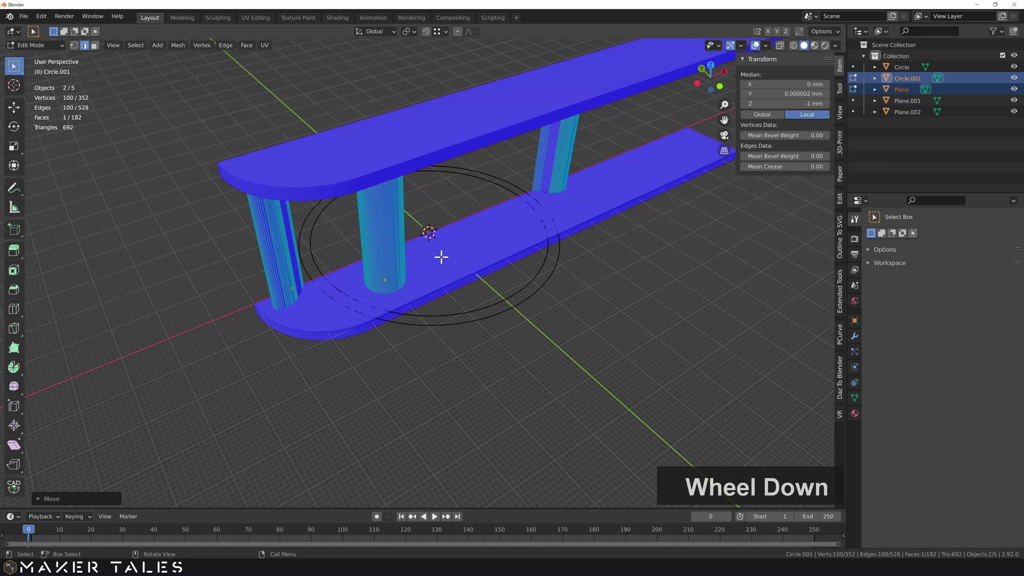
left_click(453, 271)
middle_click_drag(452, 271, 468, 230)
key("Tab")
Join the lower and upper plates into one object, with the upper plate active
middle_click_drag(578, 143, 436, 268, "shift")
scroll(437, 267, "up", 3)
middle_click_drag(574, 242, 515, 268, "shift")
scroll(443, 304, "down", 2)
scroll(473, 327, "up", 5)
left_click(473, 327)
scroll(473, 326, "down", 4)
left_click(416, 171, "shift")
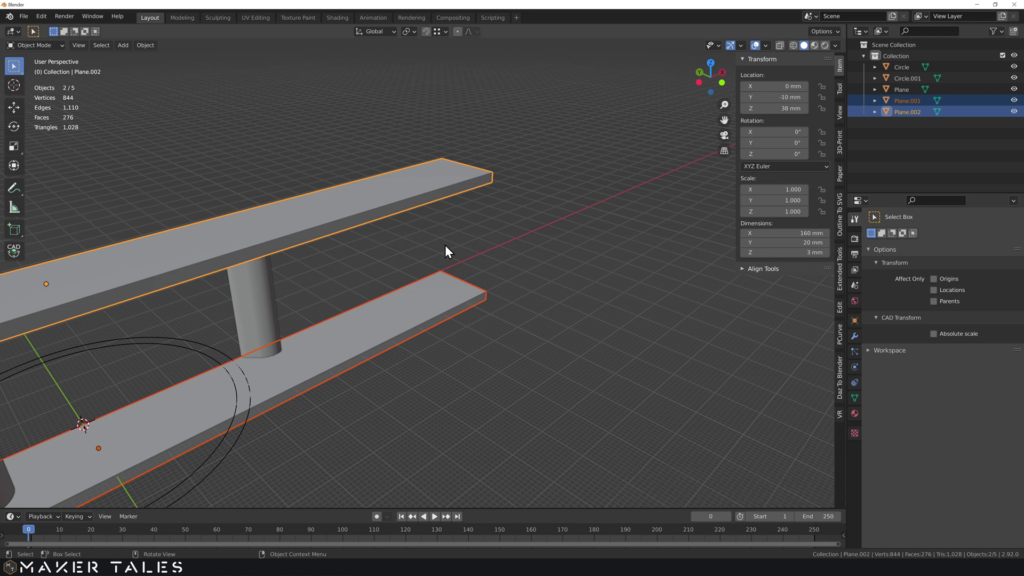
key("ctrl+j")
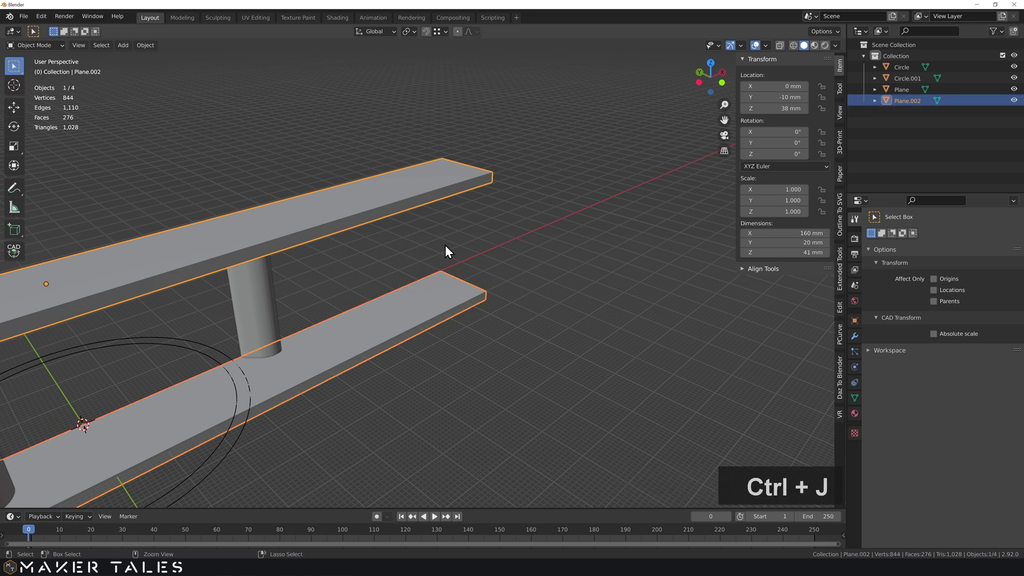
Bridge the edge loops between the upper plate's underside end face and the lower plate's top end face, closing the square end
key("Tab")
scroll(477, 270, "up", 2)
middle_click_drag(478, 272, 476, 176)
left_click(482, 128)
middle_click_drag(487, 133, 494, 231)
key("3")
left_click(493, 130)
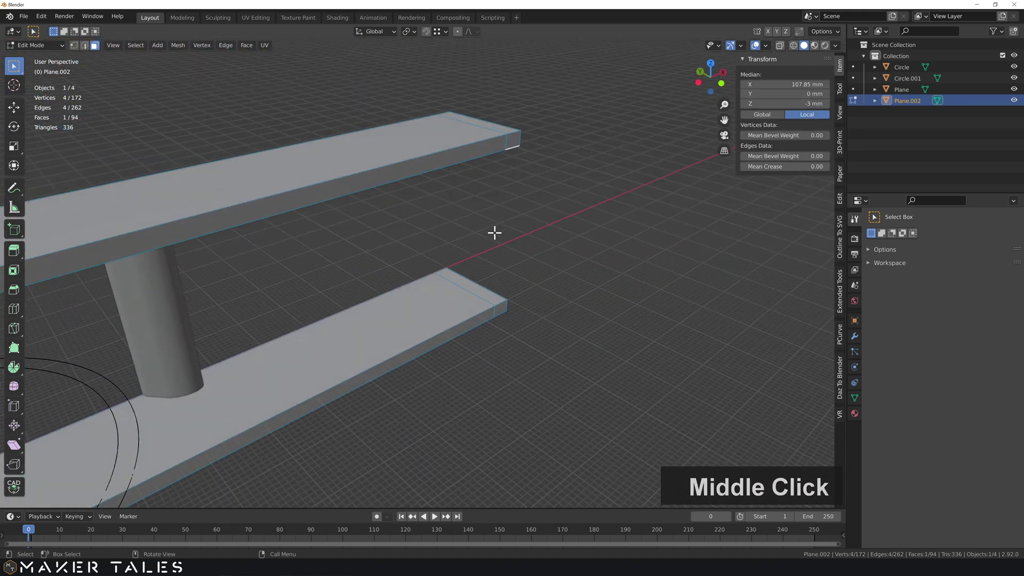
left_click(469, 284, "shift")
left_click(226, 47)
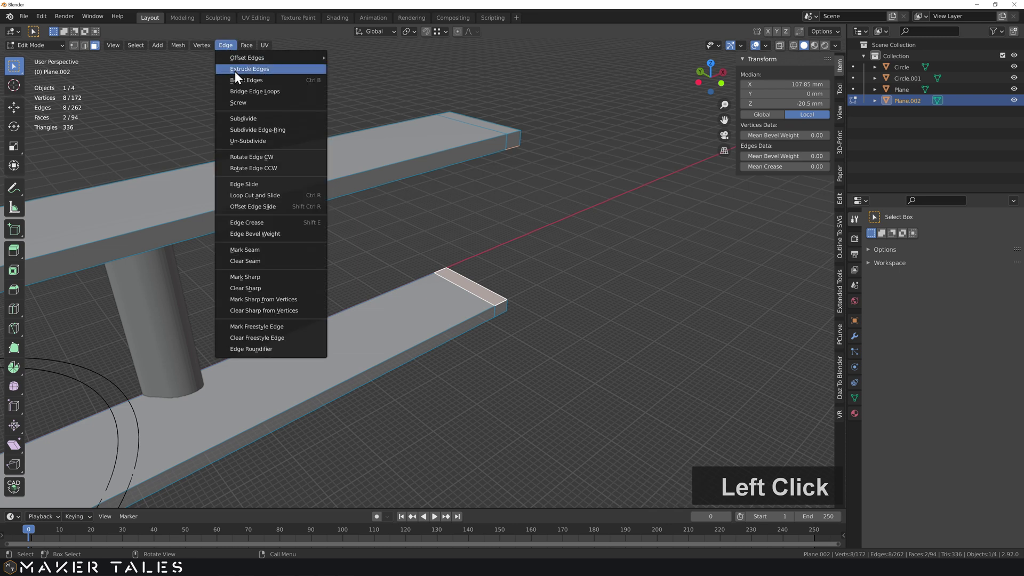
left_click(284, 92)
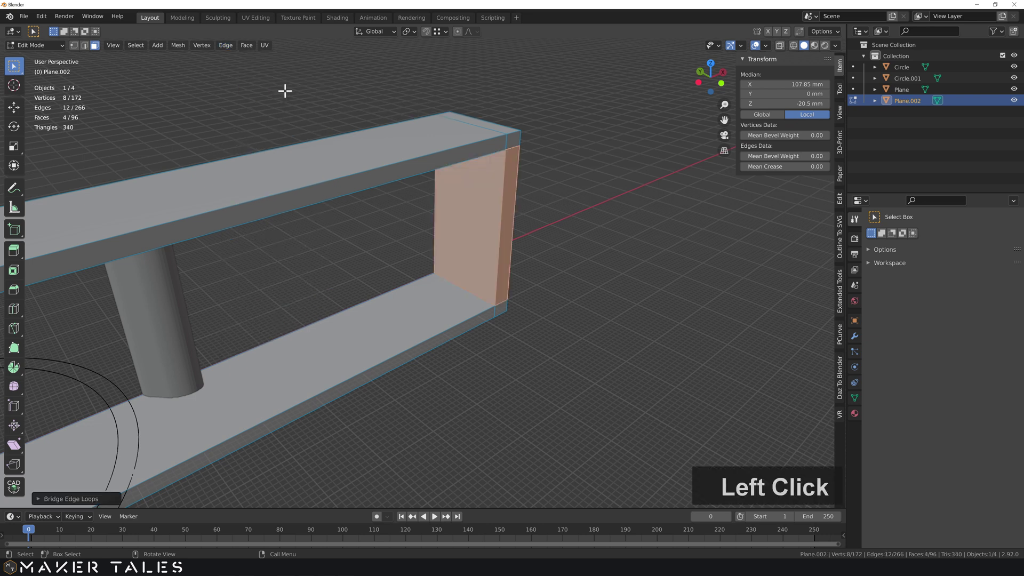
middle_click_drag(594, 231, 599, 259)
scroll(599, 258, "down", 4)
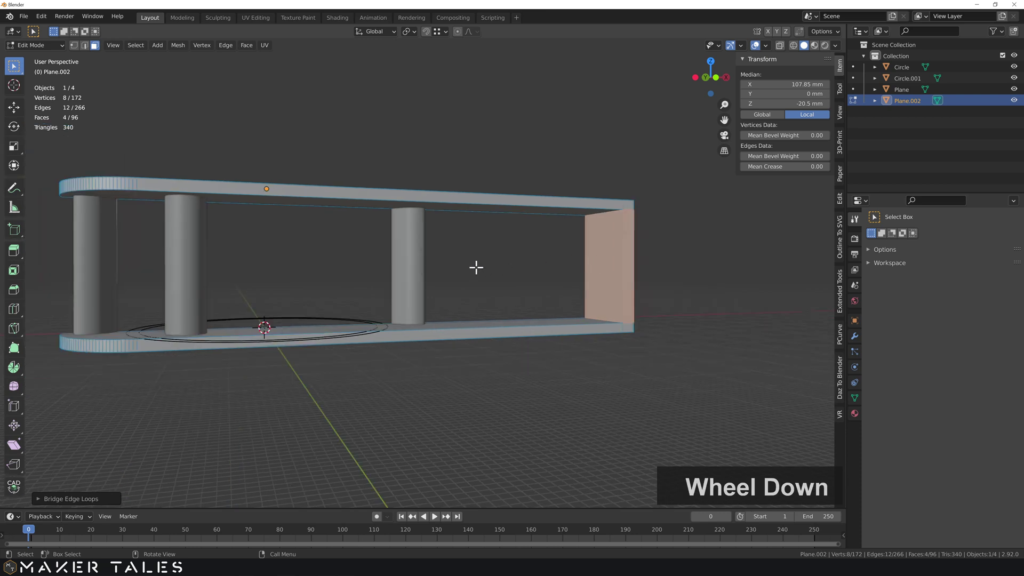
middle_click_drag(476, 267, 539, 286)
key("Tab")
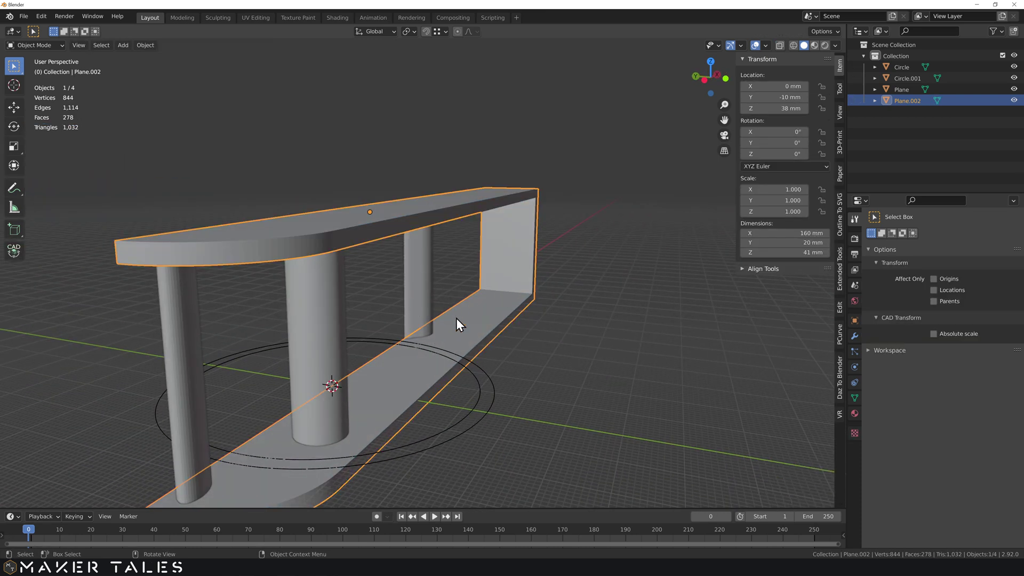
Join the offset cylinder into the object holding the other two cylinders
key("Tab")
left_click(428, 273)
key("Tab")
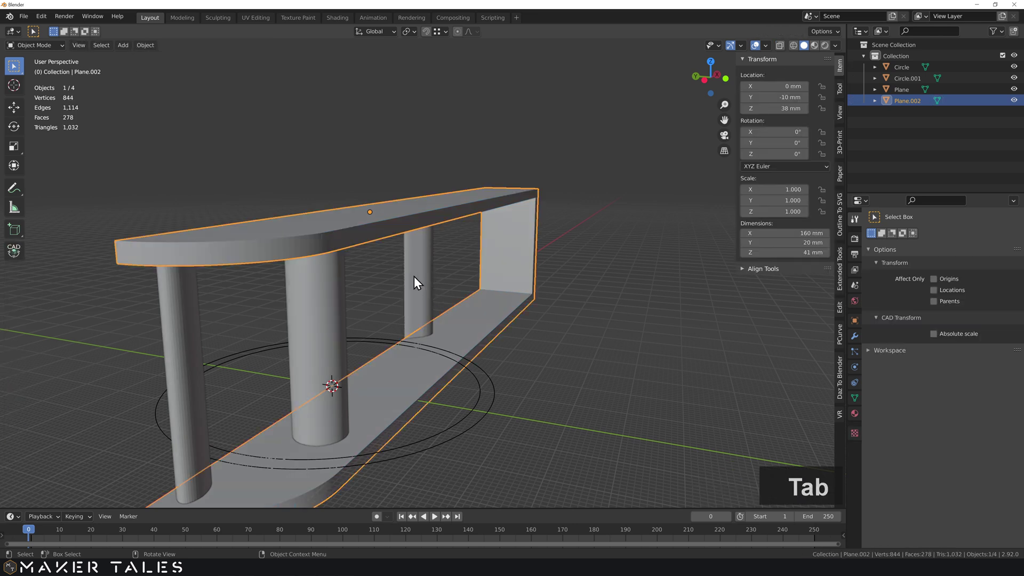
left_click(413, 278)
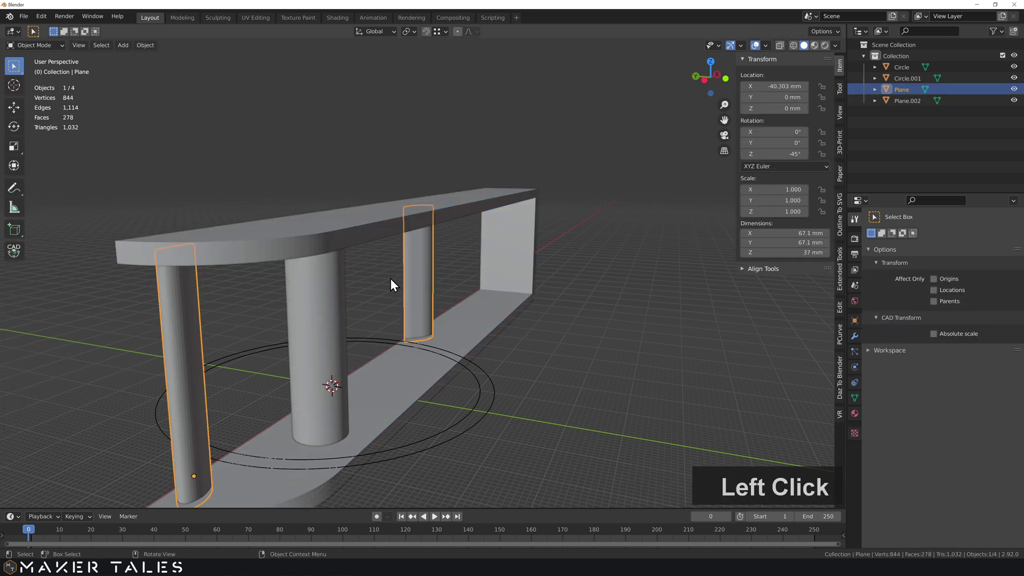
left_click(338, 277)
left_click(417, 269, "shift")
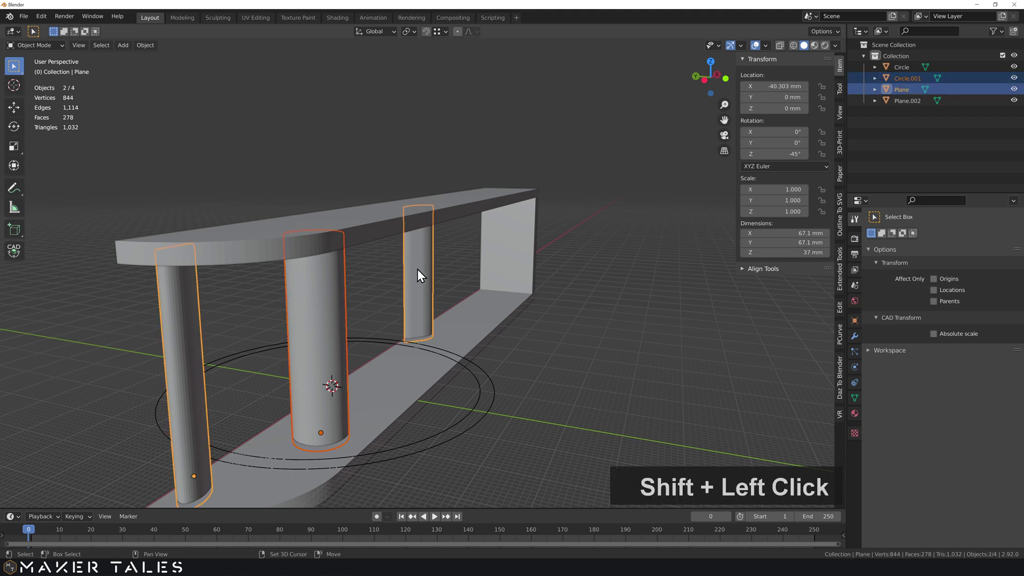
key("ctrl+j")
Combine the joined cylinders with the plate body through an automatic Boolean union, keeping the plate object active
left_click(370, 226, "shift")
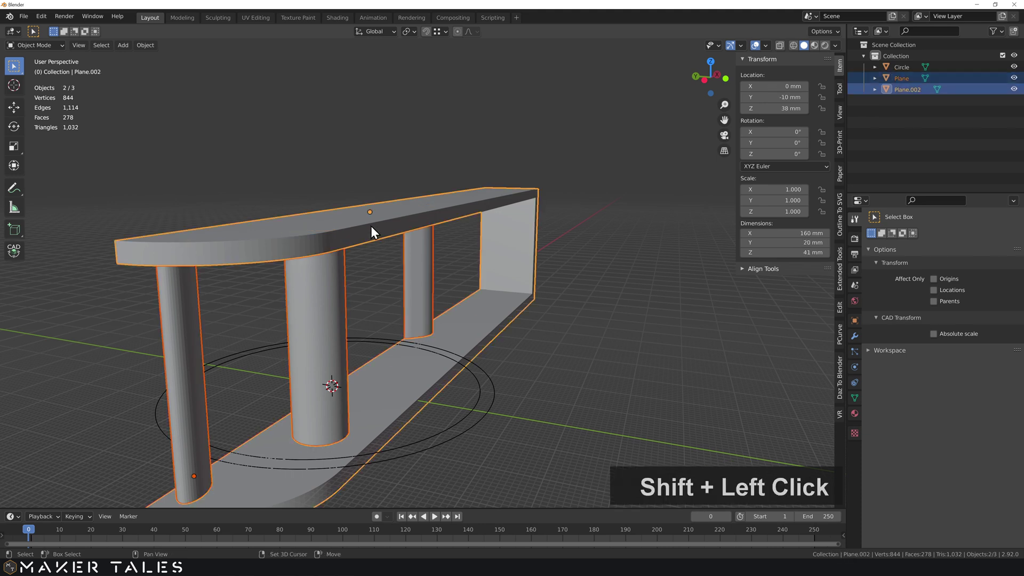
key("ctrl+shift+KP_Add")
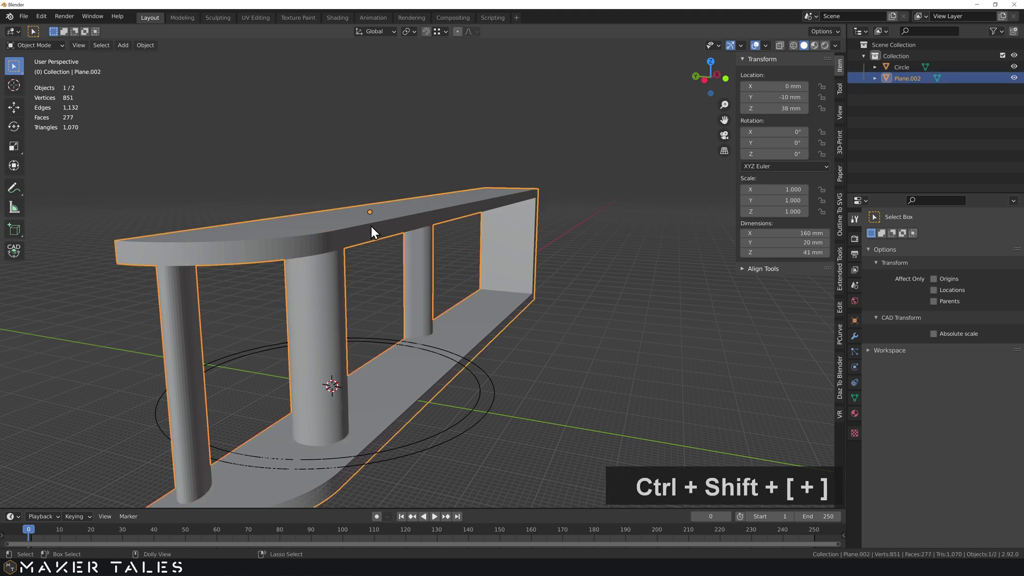
left_click(379, 280)
left_click(417, 267)
middle_click_drag(414, 268, 322, 306)
Merge all vertices of the united body by distance in Edit Mode and check the cylinder junctions
key("Tab")
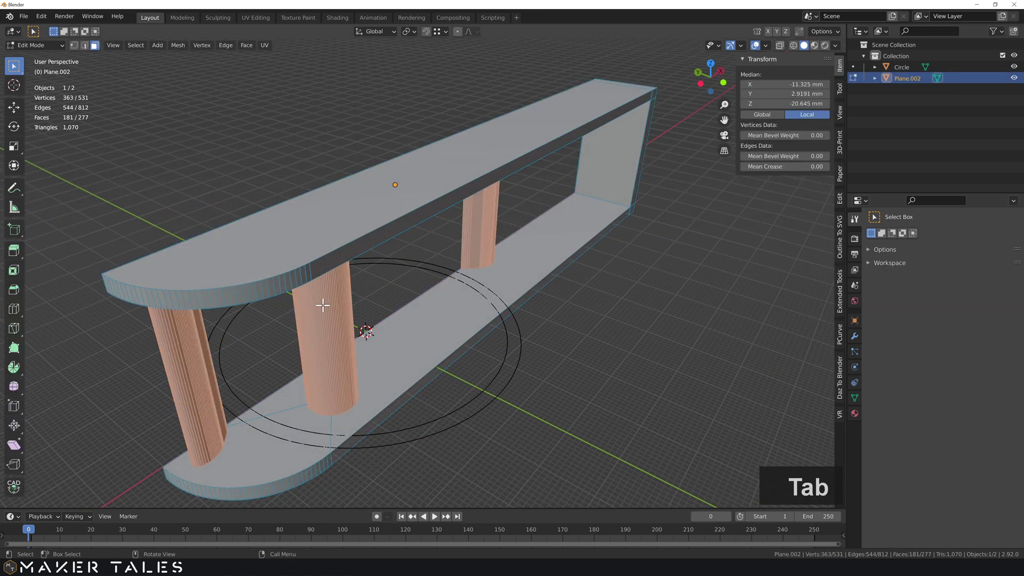
key("a")
key("m")
left_click(341, 280)
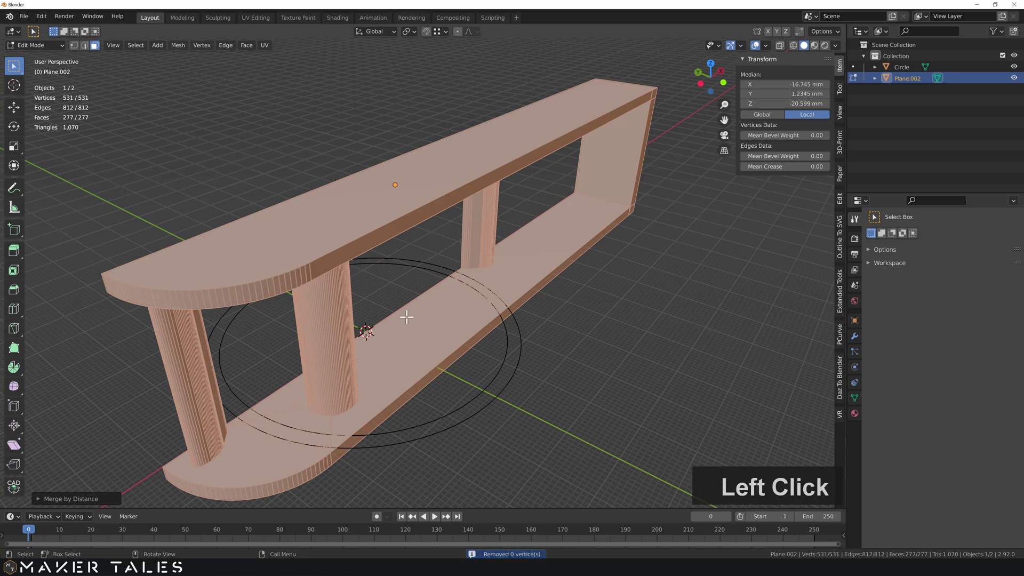
middle_click_drag(312, 309, 456, 298)
middle_click_drag(384, 289, 362, 238)
middle_click_drag(363, 341, 379, 396, "shift")
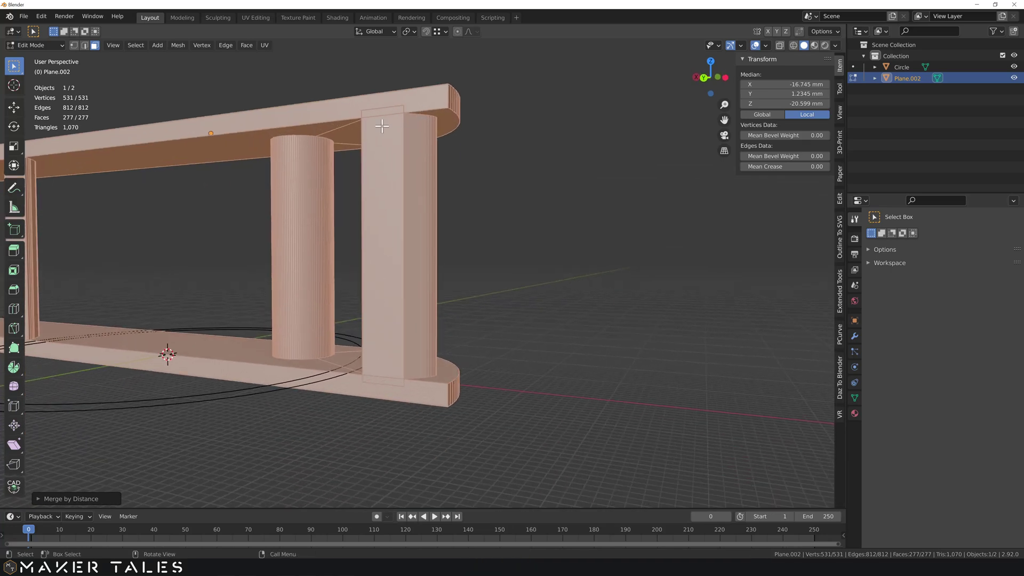
middle_click_drag(397, 128, 432, 350)
scroll(420, 321, "down", 2)
scroll(417, 346, "down", 2)
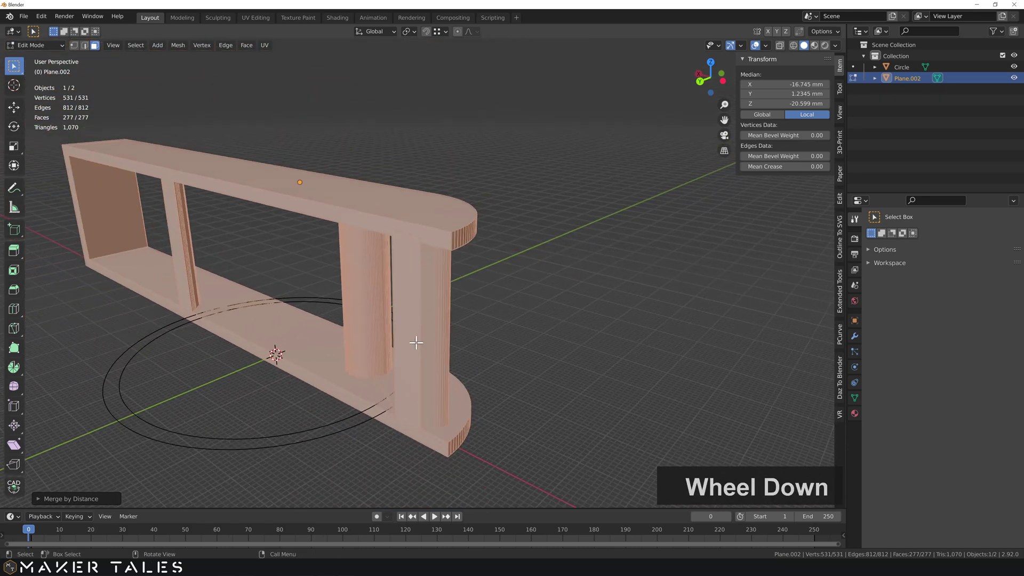
Try a Limited Dissolve on the whole body mesh, undo it and deselect all geometry
key("x")
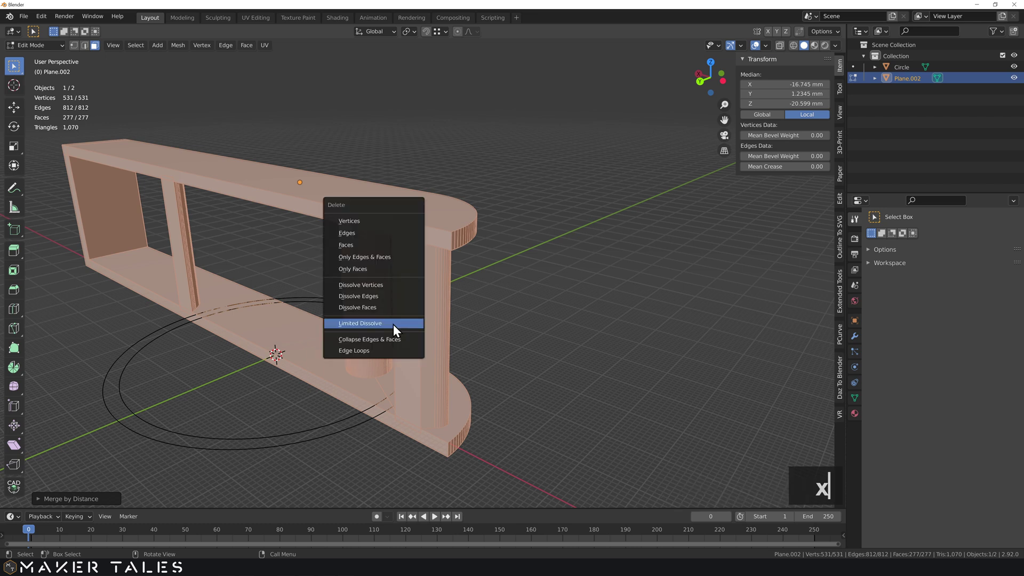
left_click(393, 324)
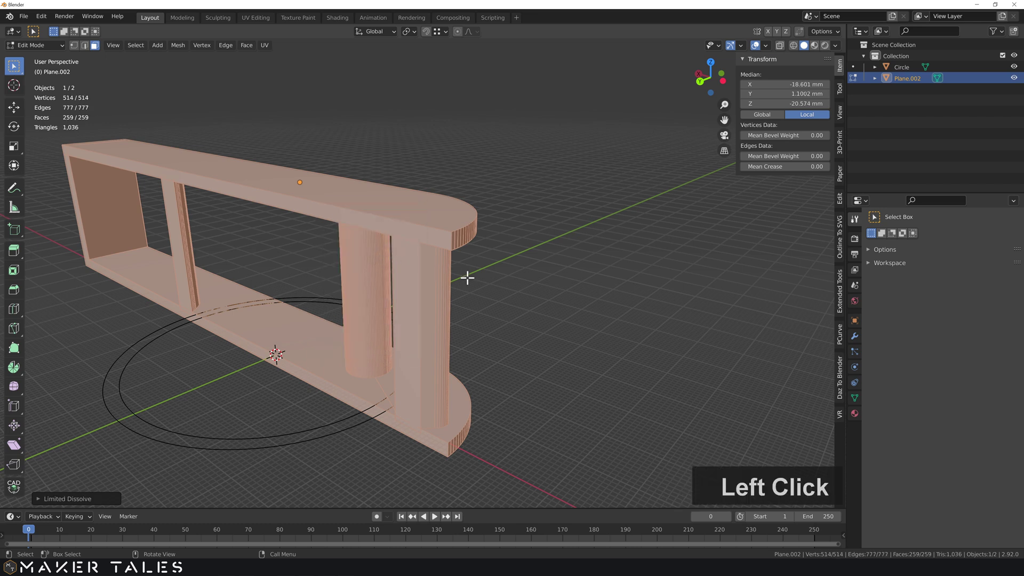
scroll(468, 303, "up", 2)
left_click(557, 268)
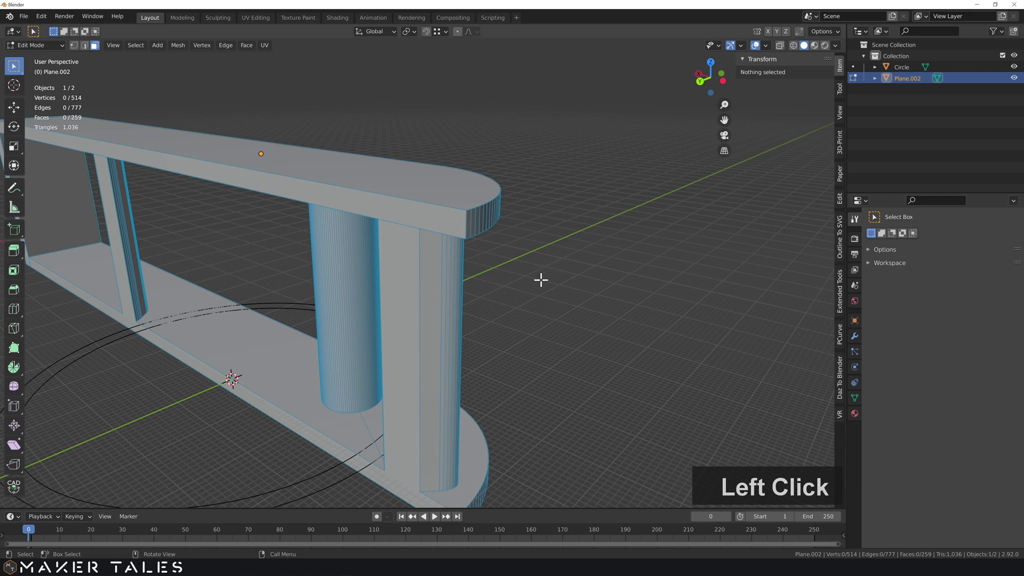
key("ctrl+z")
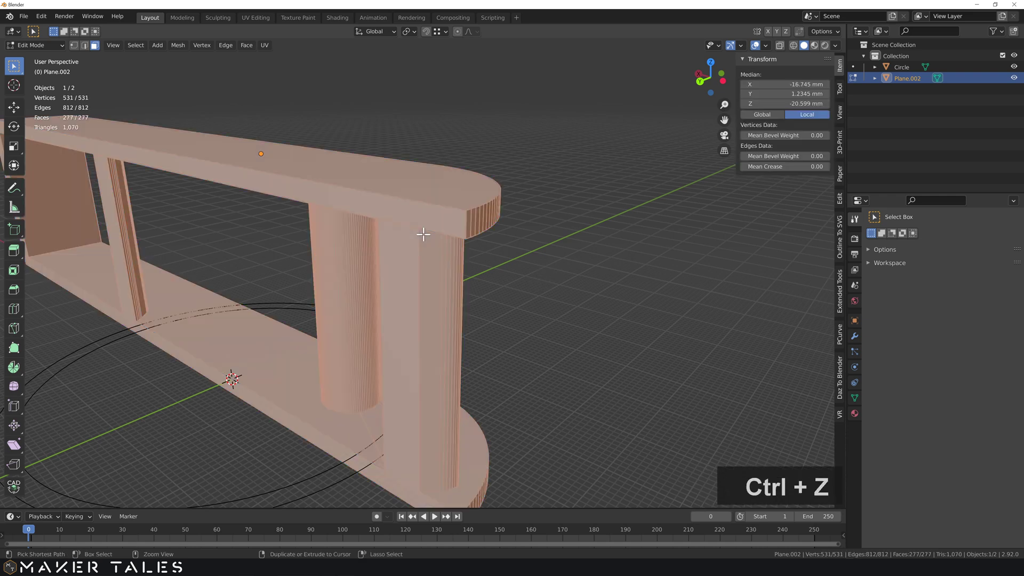
left_click(480, 254)
middle_click_drag(483, 254, 356, 293)
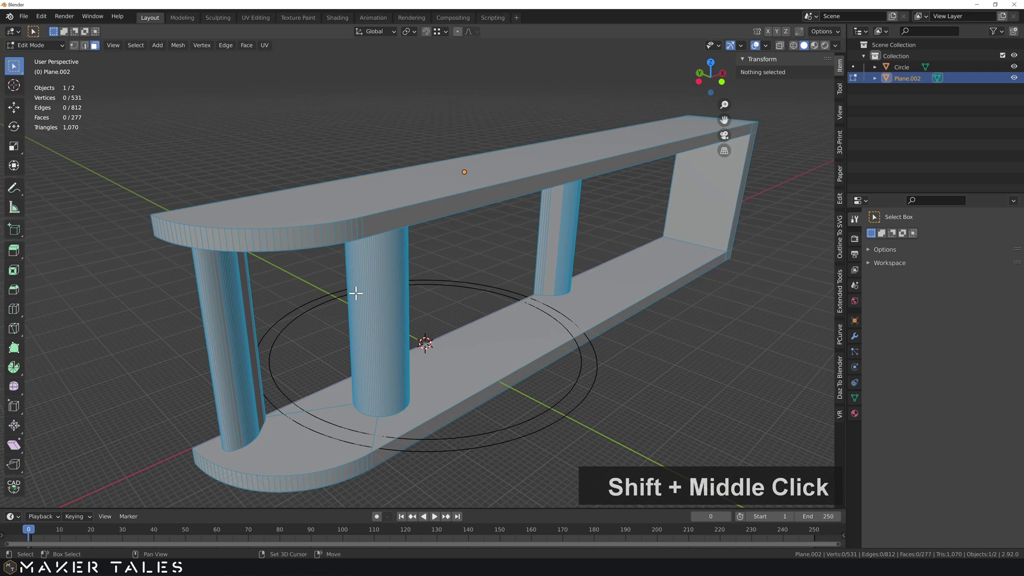
left_click(472, 279)
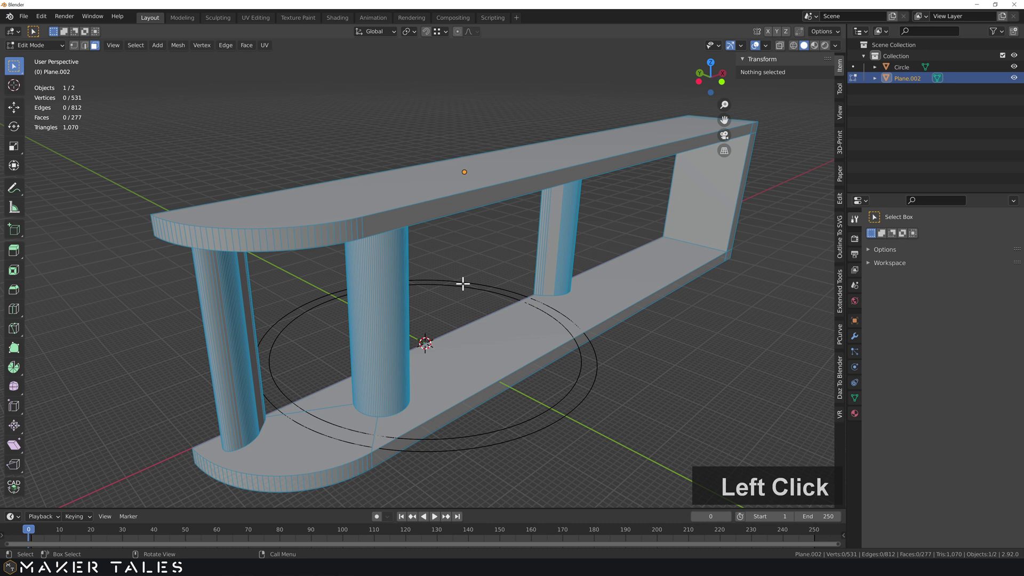
Return to Object Mode and move the 70 mm double circle along the Y axis to about 82.5 mm, clear of the body
key("Tab")
left_click(470, 287)
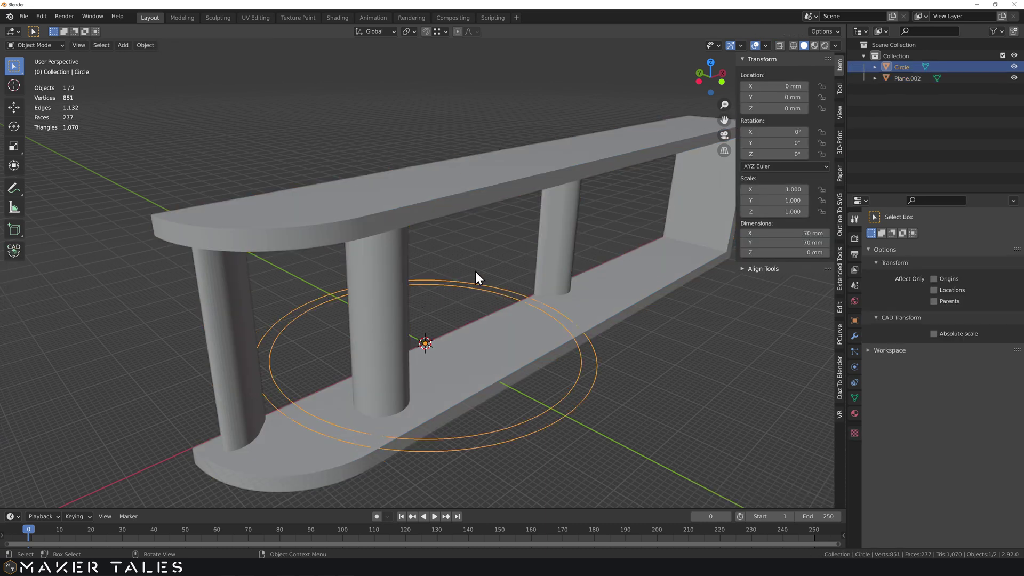
key("g")
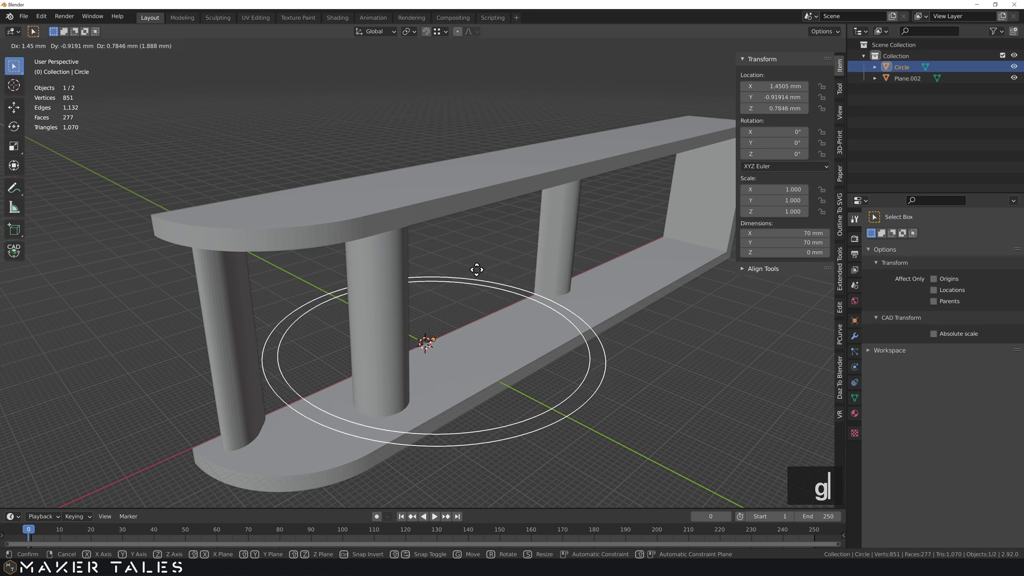
key("y")
left_click(282, 208)
middle_click_drag(280, 203, 636, 310, "shift")
scroll(460, 293, "up", 2)
middle_click_drag(460, 295, 526, 354, "shift")
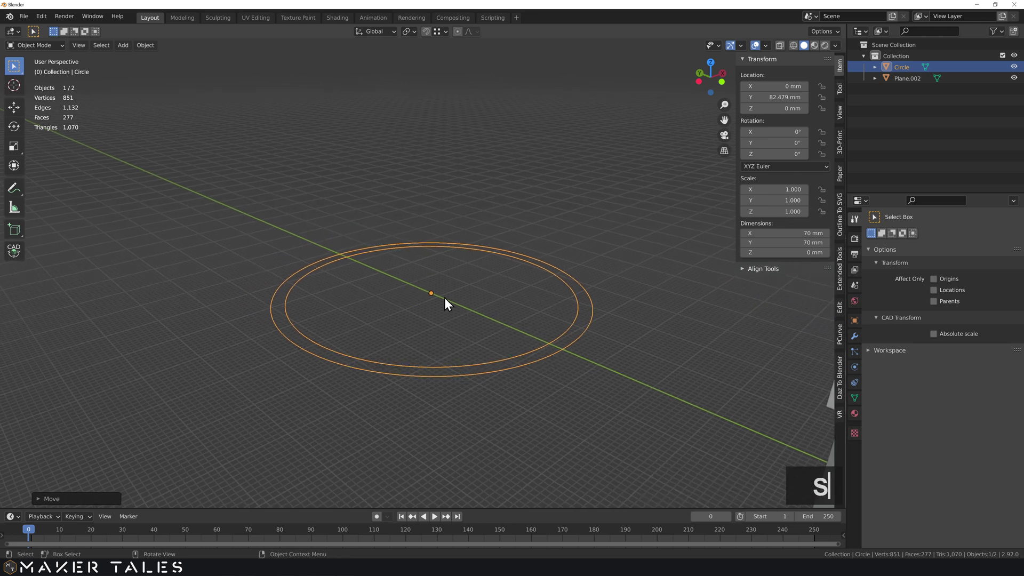
Snap the 3D cursor to the centre of the moved double circle
key("shift+s")
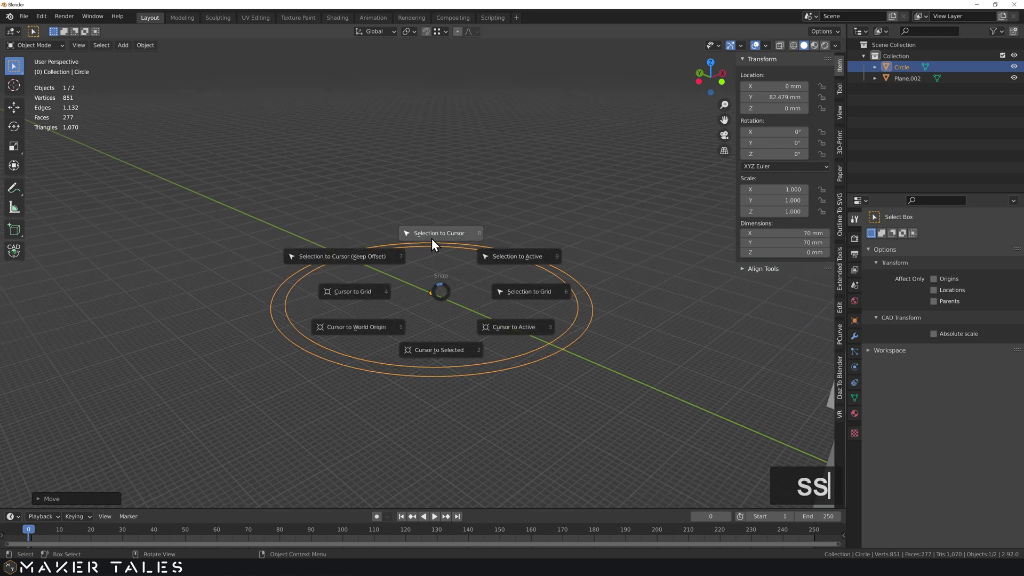
left_click(440, 349)
middle_click_drag(382, 308, 212, 494)
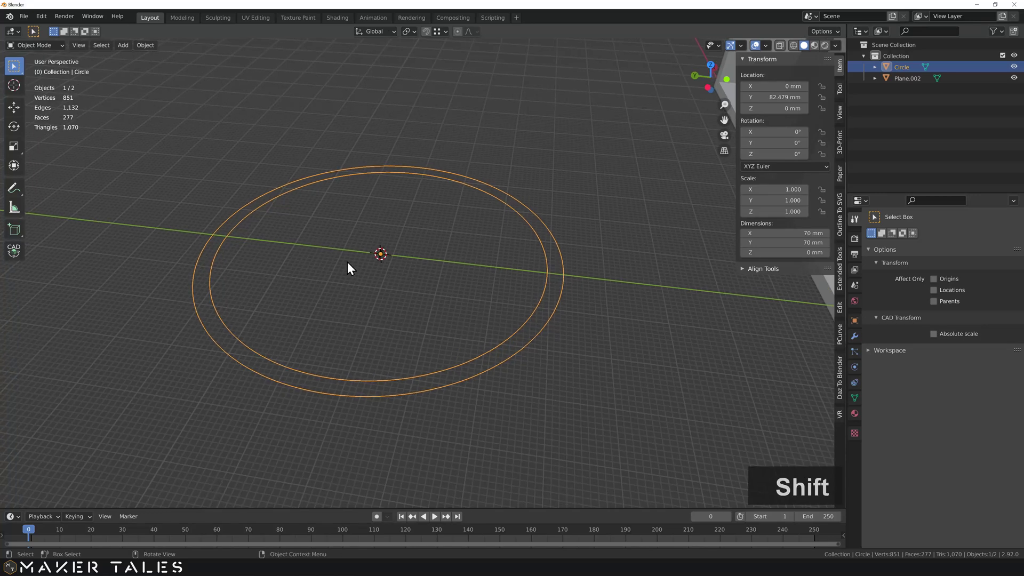
Add a Plain Axes empty at the circle's centre with a radius of about 12.6 mm
scroll(326, 263, "up", 2)
middle_click_drag(325, 263, 421, 251)
key("shift+a")
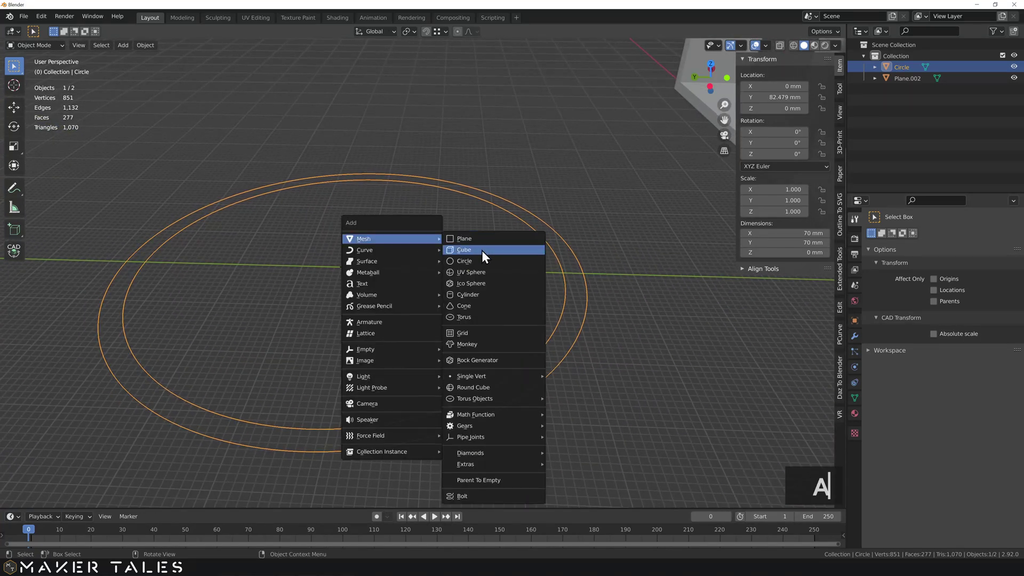
mouse_move(396, 308)
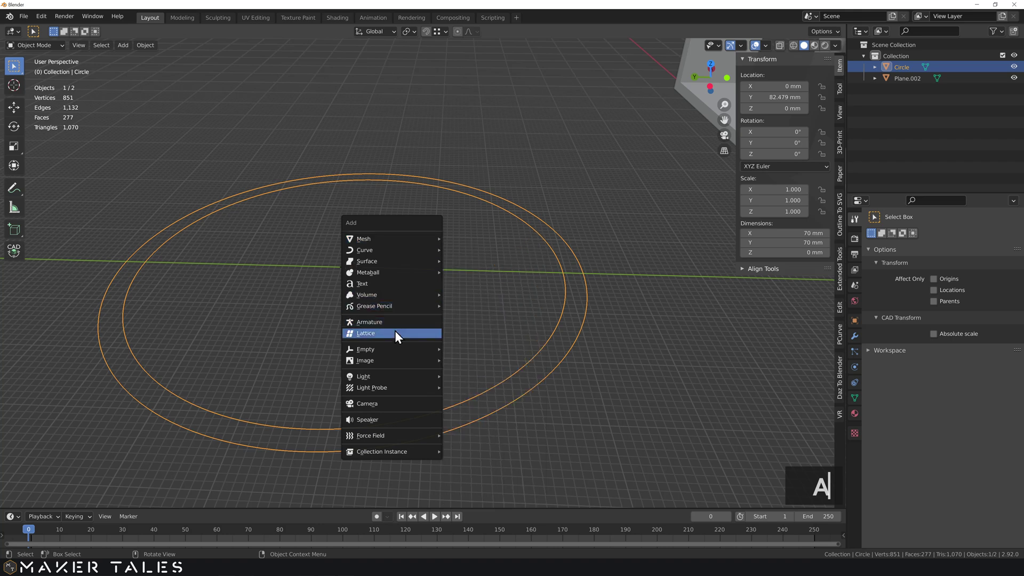
mouse_move(395, 347)
left_click(466, 349)
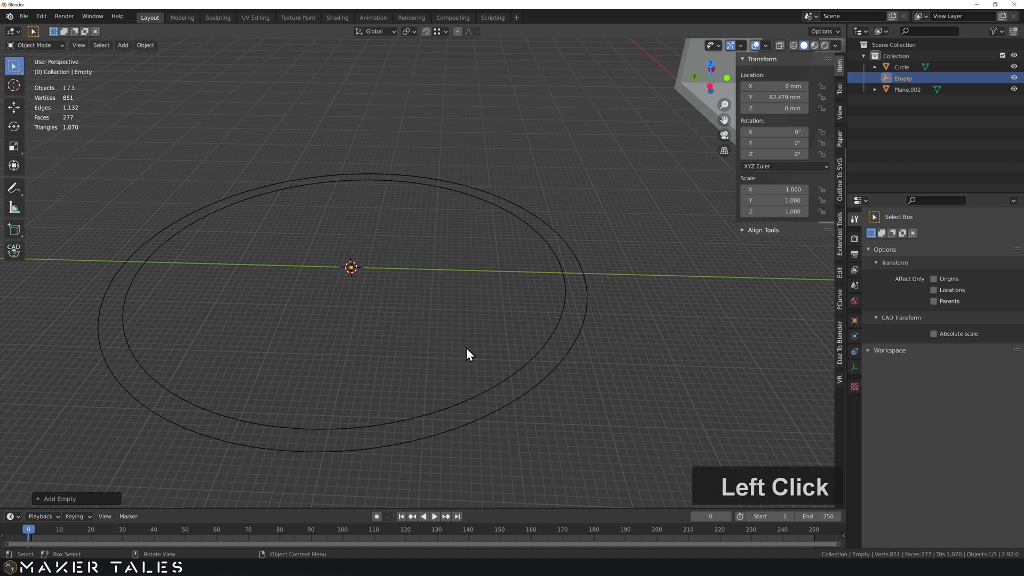
left_click(59, 498)
left_click_drag(140, 415, 179, 414)
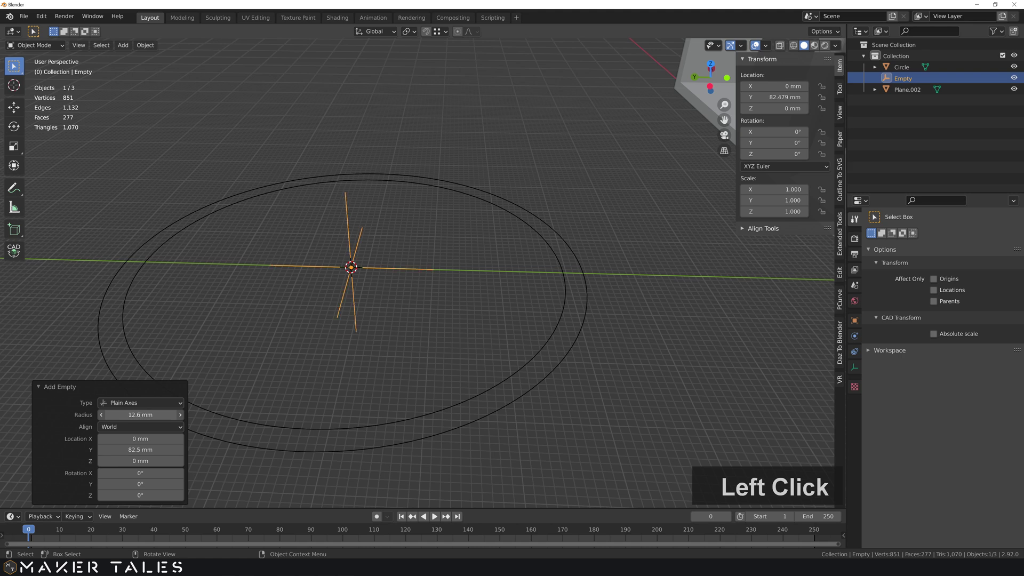
left_click(429, 336)
In the top view, add a mesh plane at the circle's centre with a size of 3.5 mm
middle_click_drag(450, 321, 110, 394)
key("KP_7")
scroll(398, 220, "down", 7)
middle_click_drag(498, 229, 319, 249, "shift")
scroll(319, 249, "down", 1, "shift")
scroll(337, 284, "up", 2)
middle_click_drag(337, 284, 412, 285, "shift")
key("shift+a")
mouse_move(394, 172)
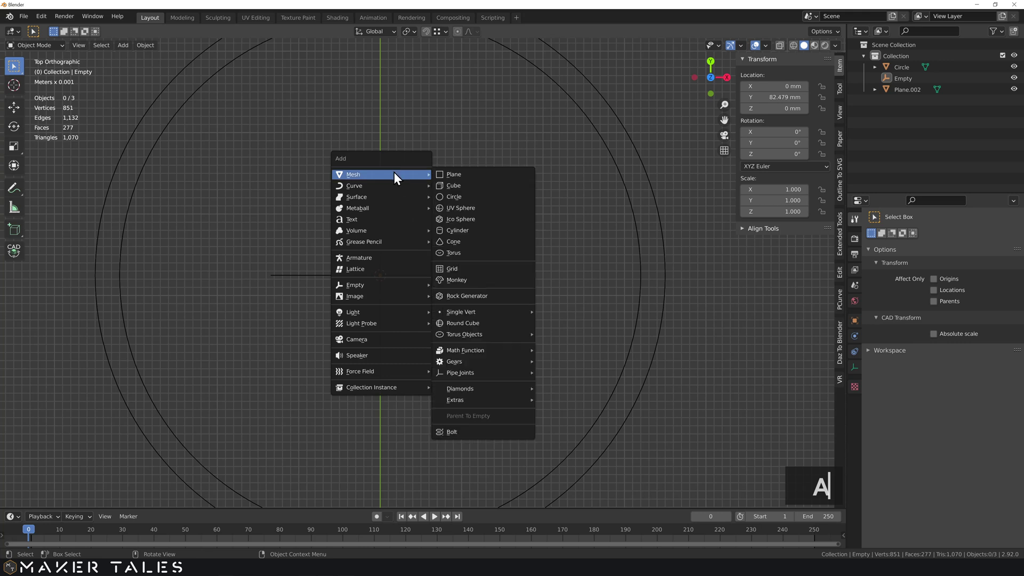
left_click(466, 173)
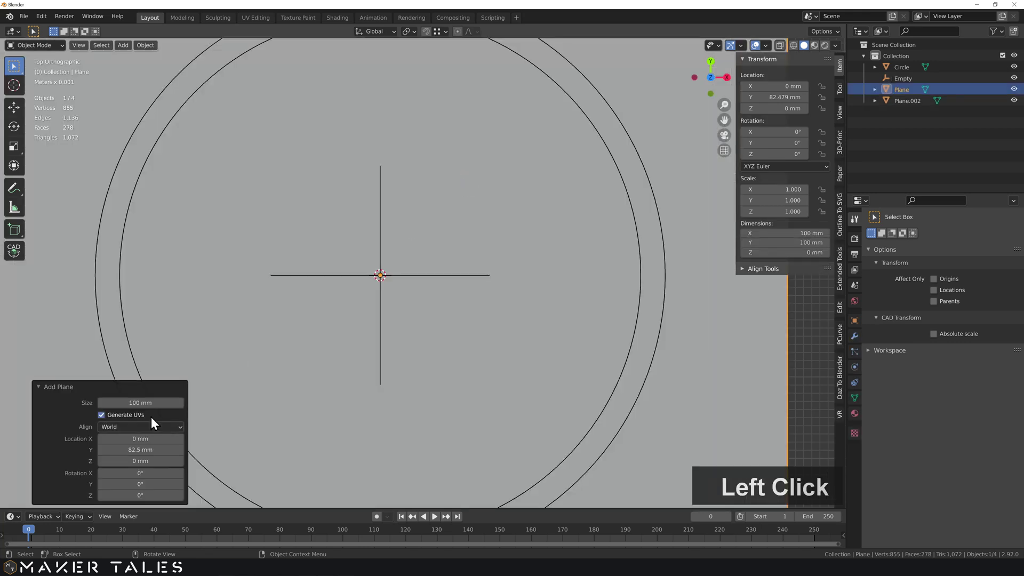
double_click(143, 400)
type("3.5")
key("Return")
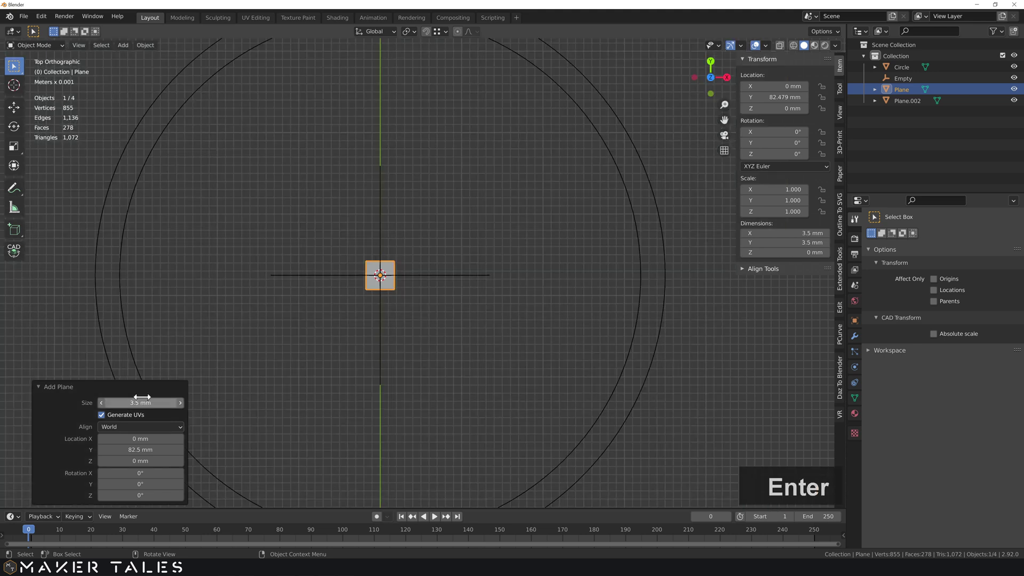
Set the new plane's size to 0.35 mm
left_click(141, 401)
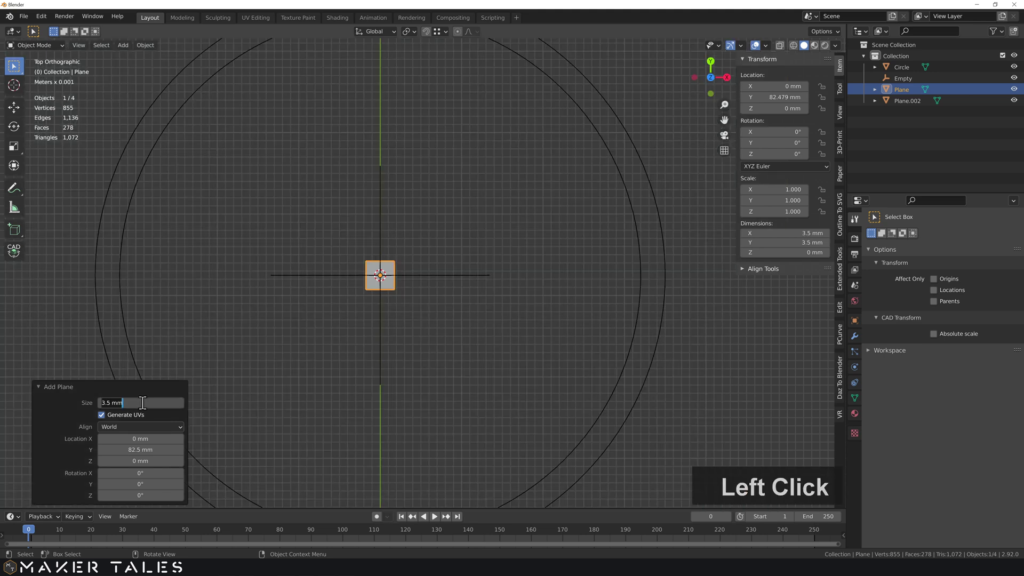
type("0.35")
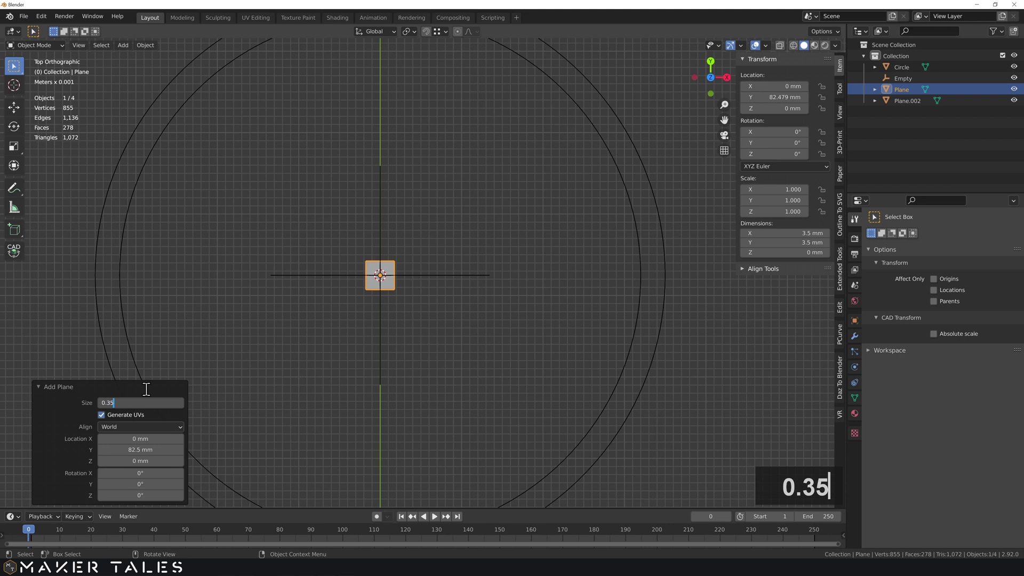
key("Return")
scroll(463, 265, "up", 8)
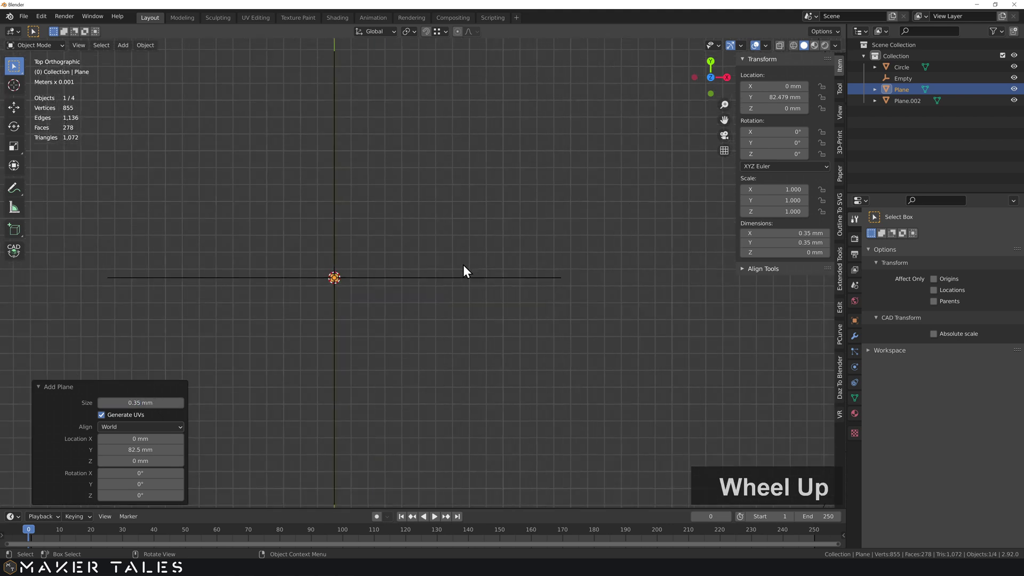
In Edit Mode, move the small plane's positive-X edge about 15.5 mm along X, stretching the plane into a long strip
scroll(227, 287, "up", 2, "shift")
middle_click_drag(226, 288, 574, 258, "shift")
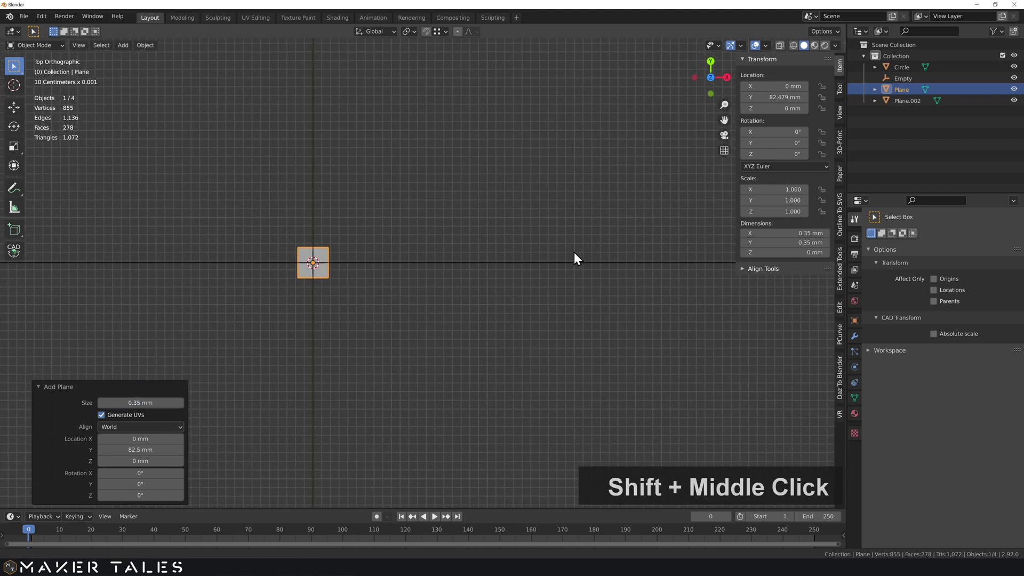
scroll(404, 262, "down", 1)
scroll(404, 262, "down", 1)
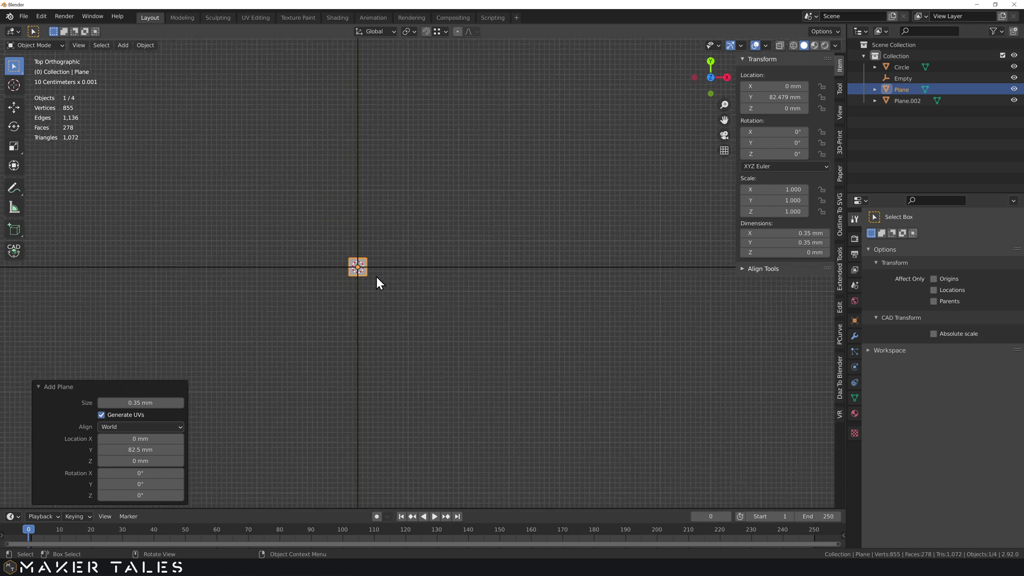
scroll(376, 277, "down", 1)
scroll(378, 277, "up", 2)
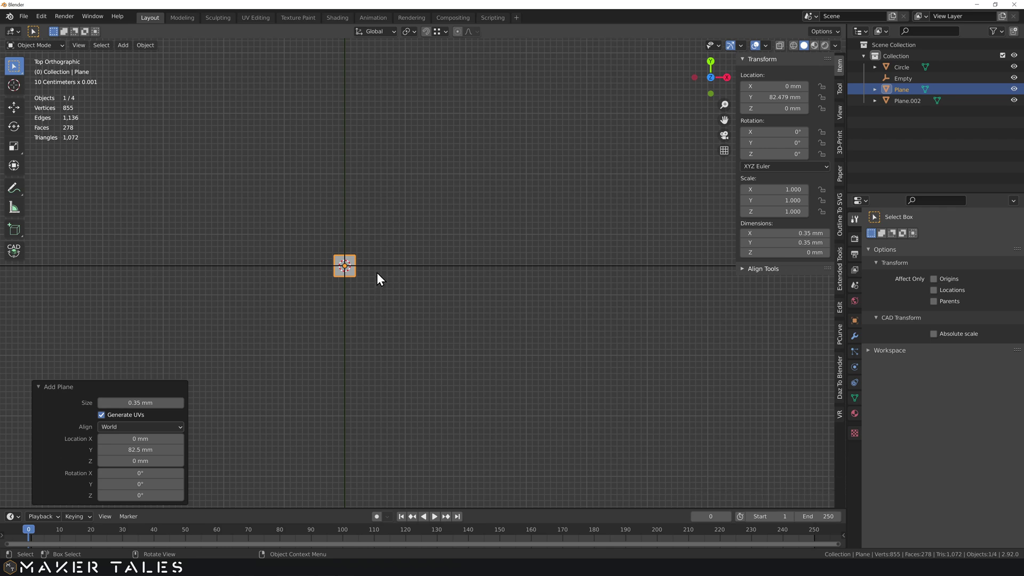
key("Tab")
key("Tab")
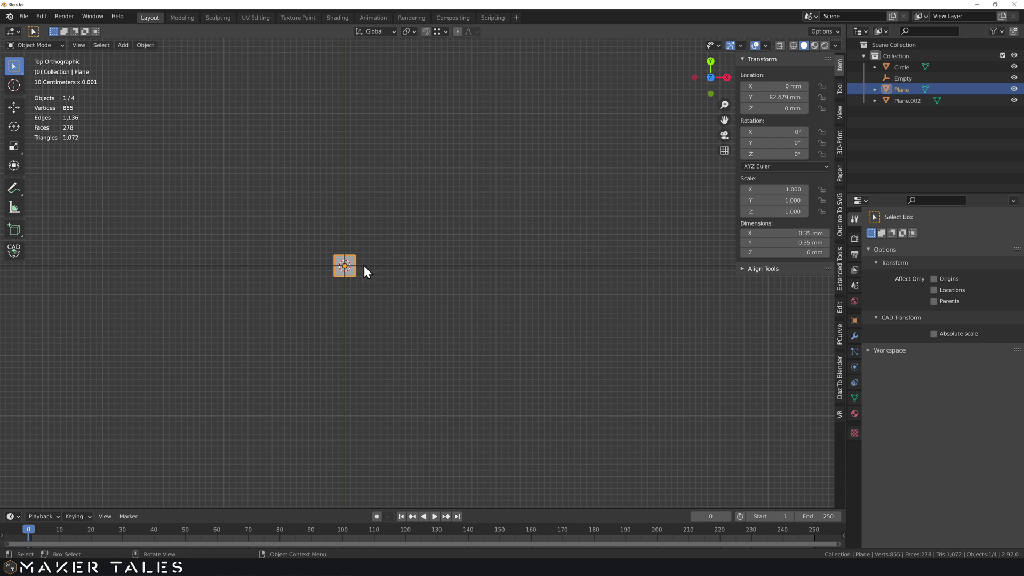
key("Tab")
key("Tab")
key("Tab")
key("2")
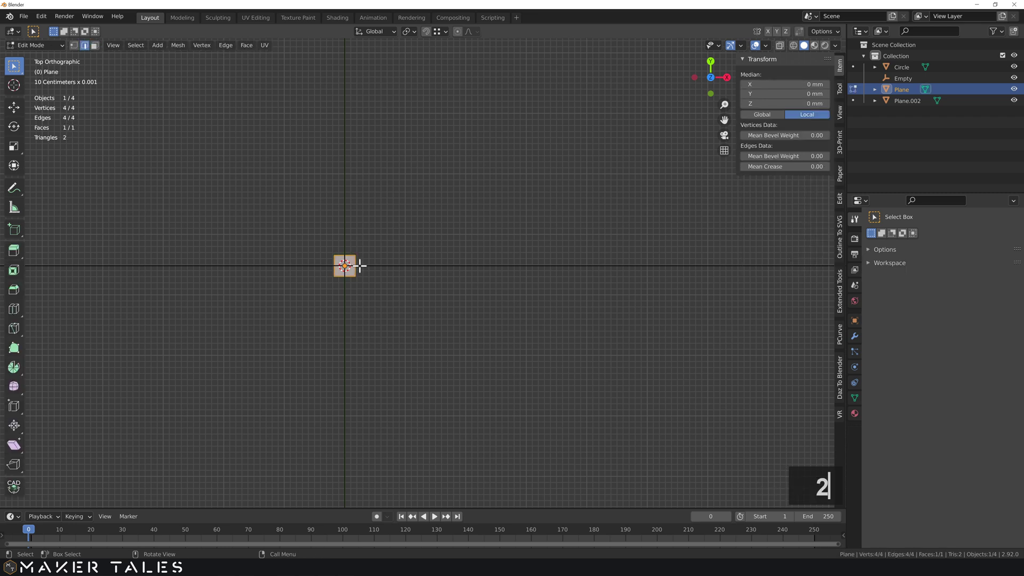
left_click(354, 267)
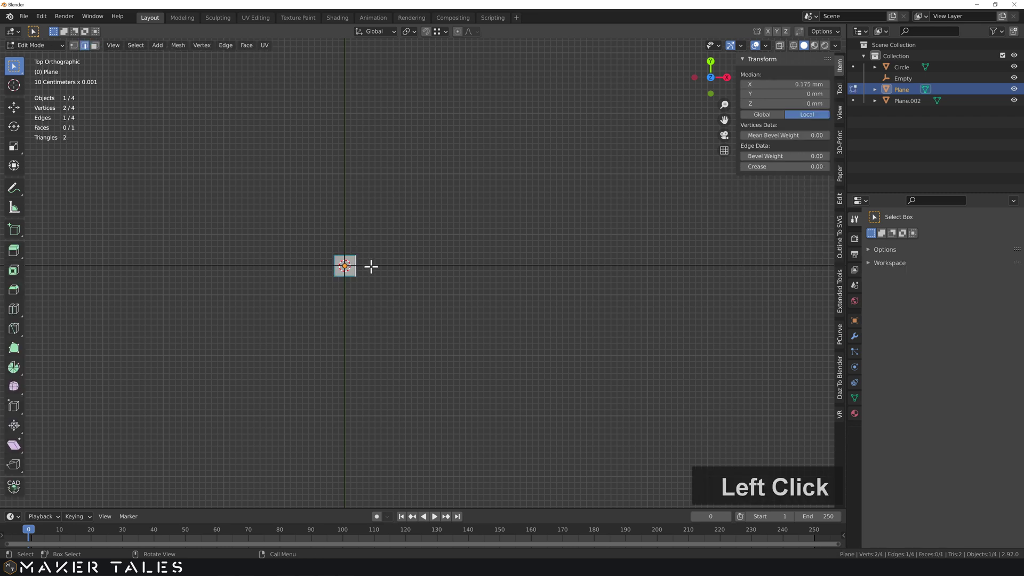
scroll(371, 266, "down", 5)
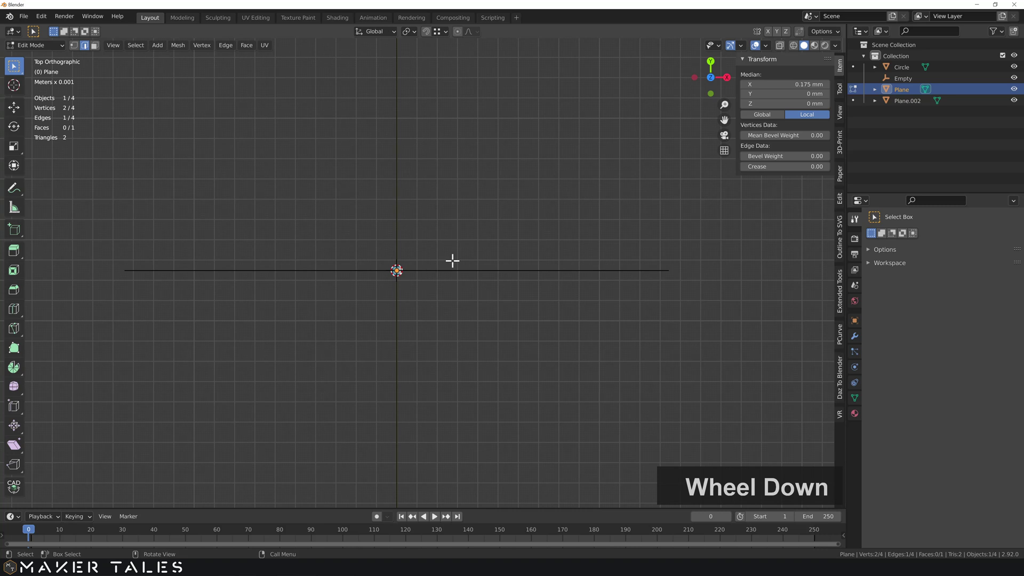
key("g")
key("x")
left_click(766, 249)
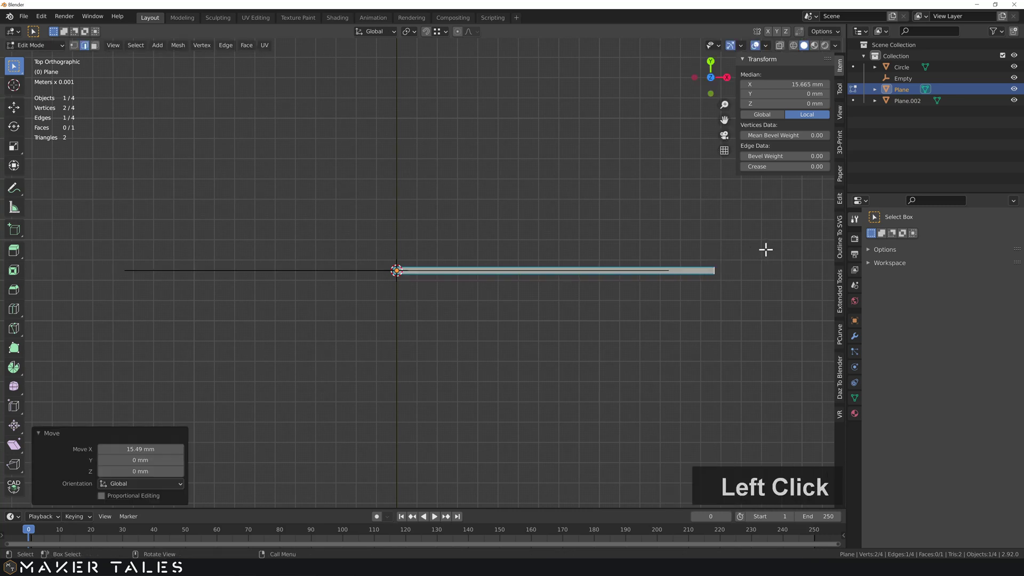
Move the entire strip about 40.7 mm in the negative X direction so it crosses the double circle
scroll(571, 271, "down", 4)
key("a")
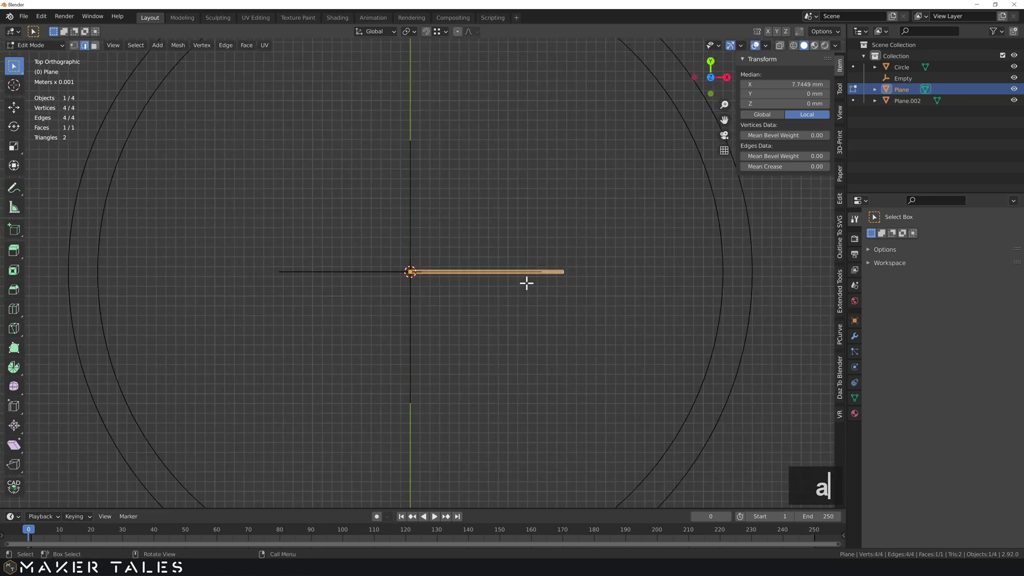
key("g")
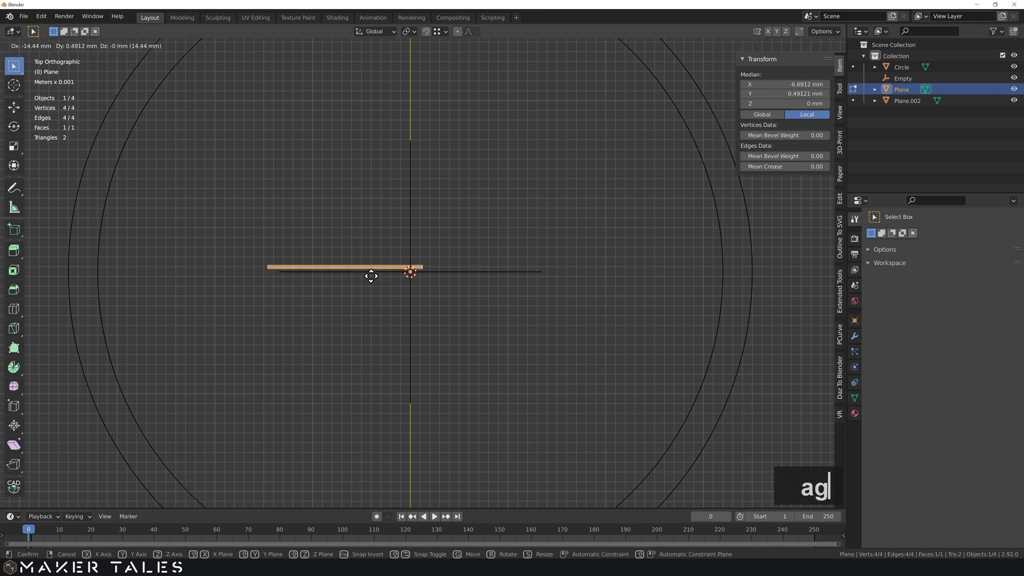
key("y")
key("x")
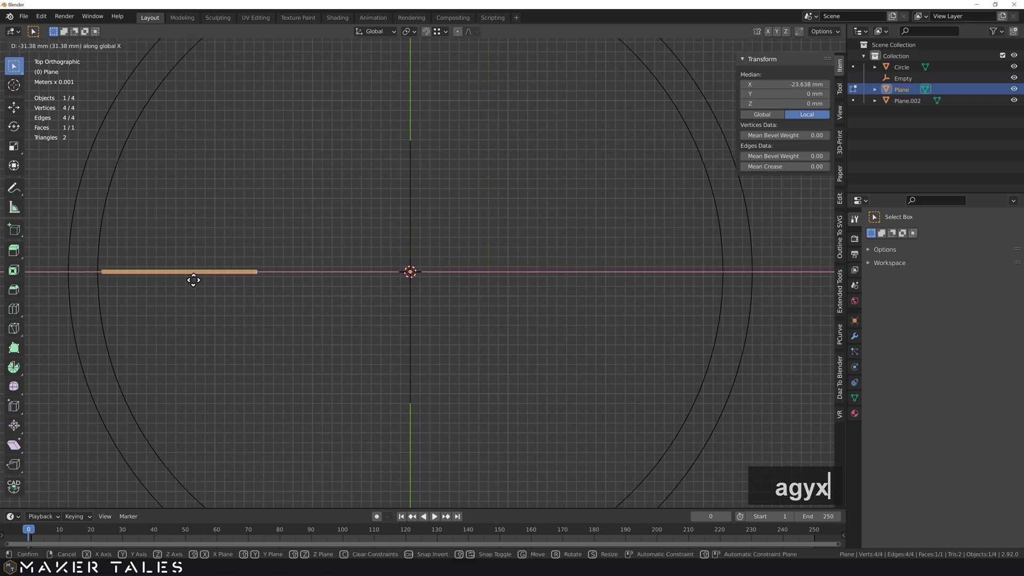
left_click(111, 274)
Rotate the whole strip 90° about the global X axis so it stands upright
middle_click_drag(112, 274, 453, 208, "shift")
scroll(456, 243, "up", 3)
middle_click_drag(457, 244, 456, 219)
middle_click_drag(456, 218, 450, 265)
scroll(450, 265, "up", 2)
key("r")
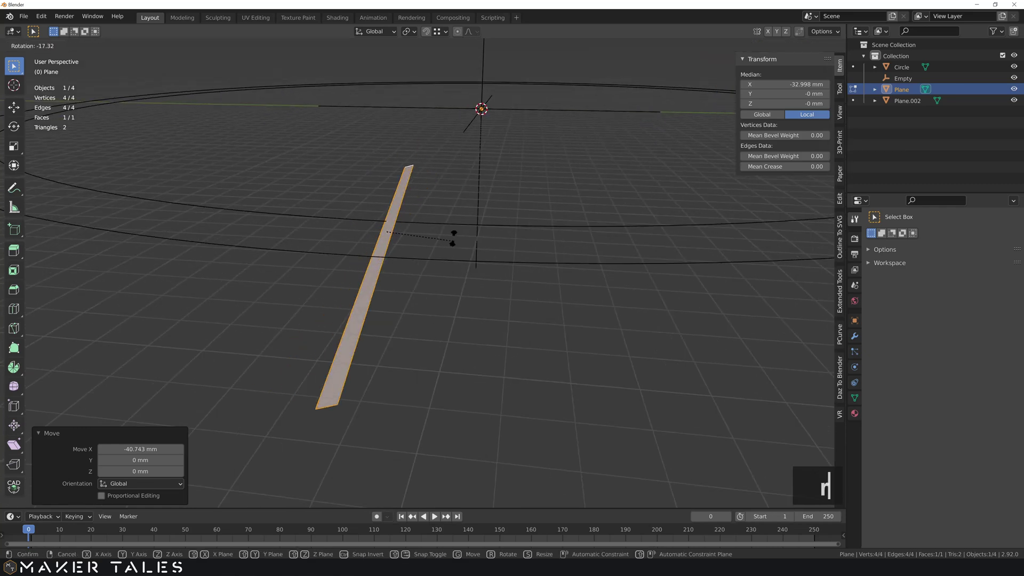
key("x")
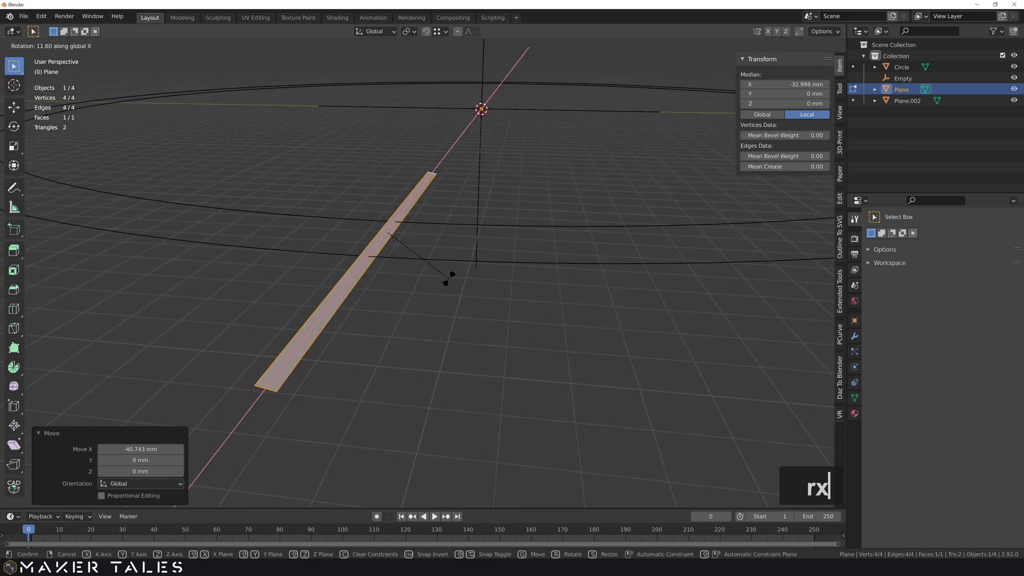
type("90")
key("Return")
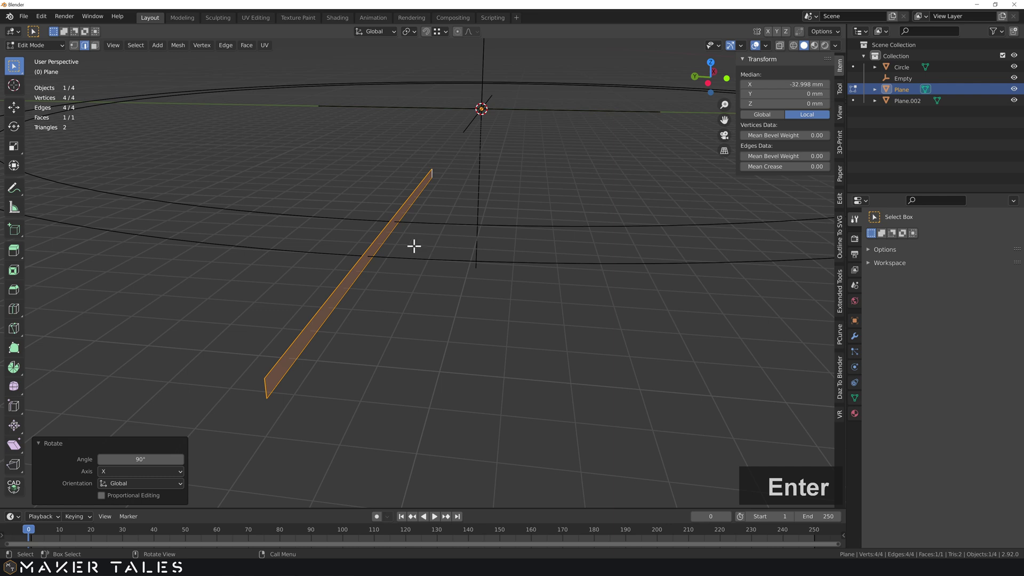
Activate the CAD Transform tool for the upright strip, working near its lower outer corner
scroll(443, 251, "up", 2)
middle_click_drag(459, 249, 363, 267)
scroll(421, 229, "down", 2)
key("alt")
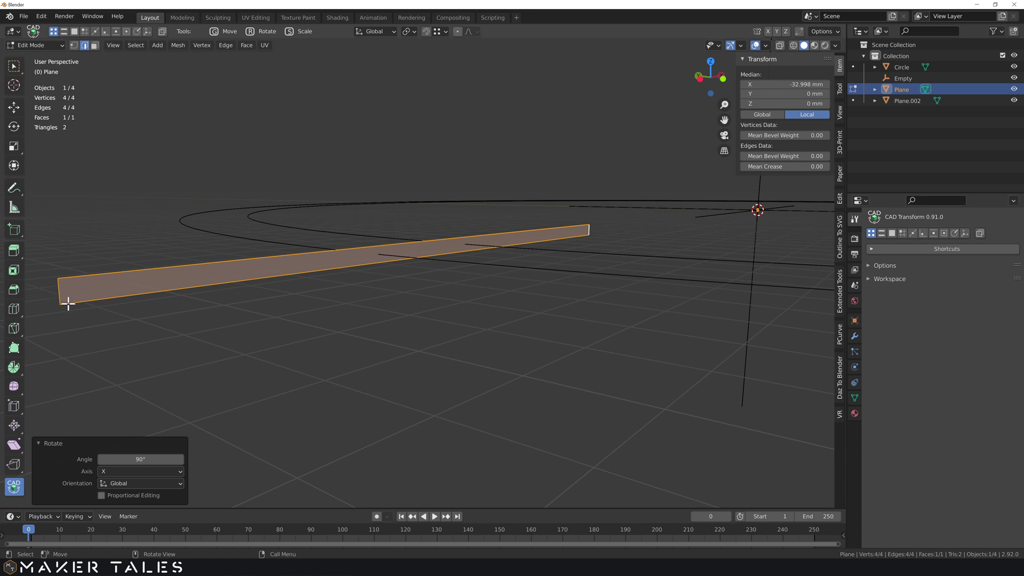
key("1")
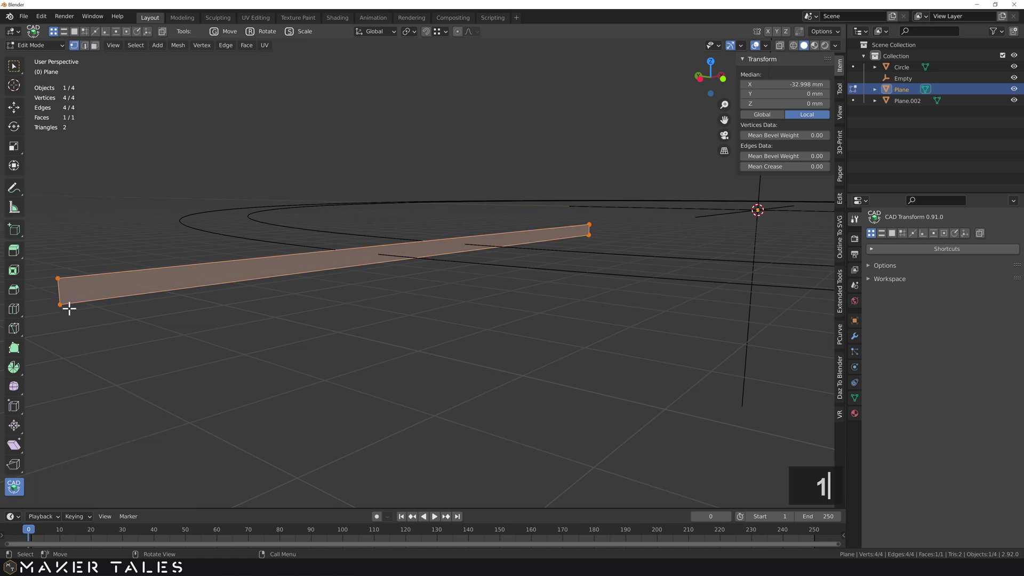
left_click(98, 318)
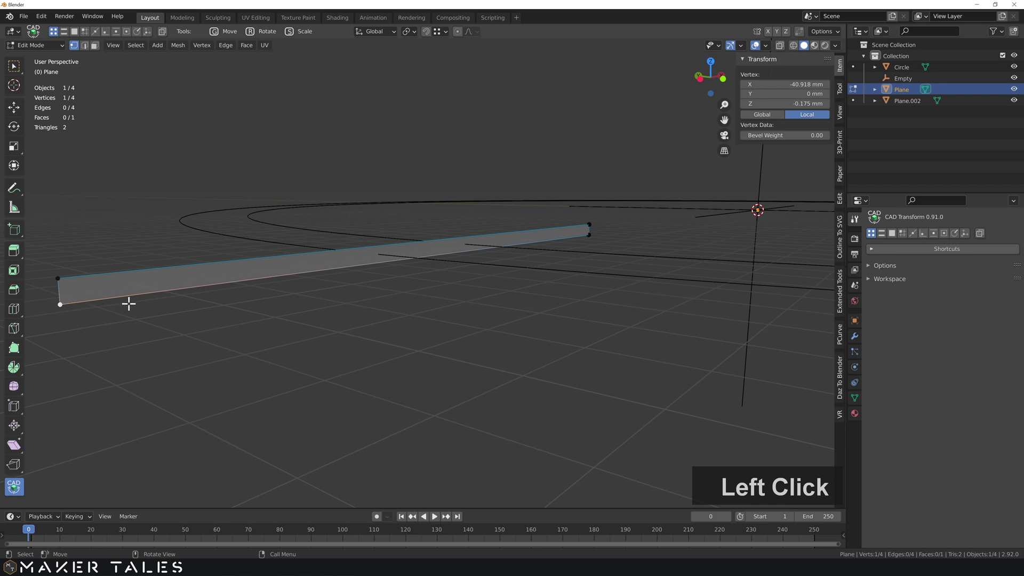
left_click_drag(613, 216, 574, 235)
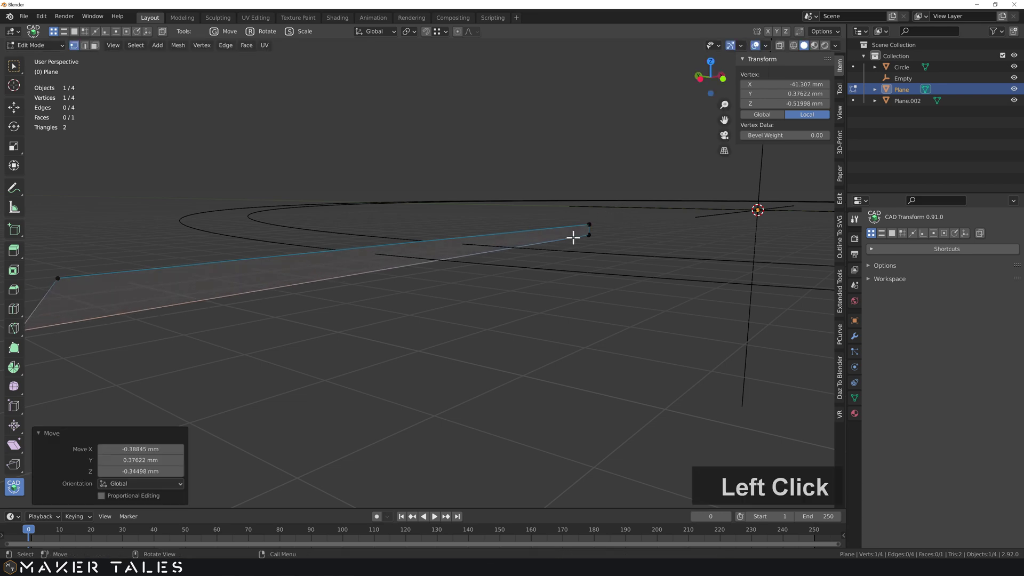
key("ctrl+z")
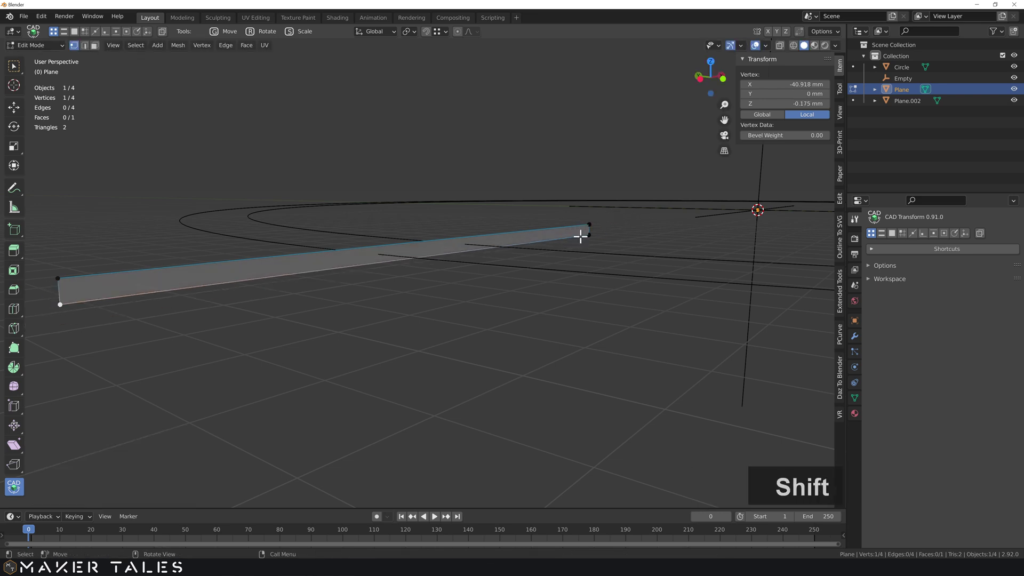
left_click(586, 235)
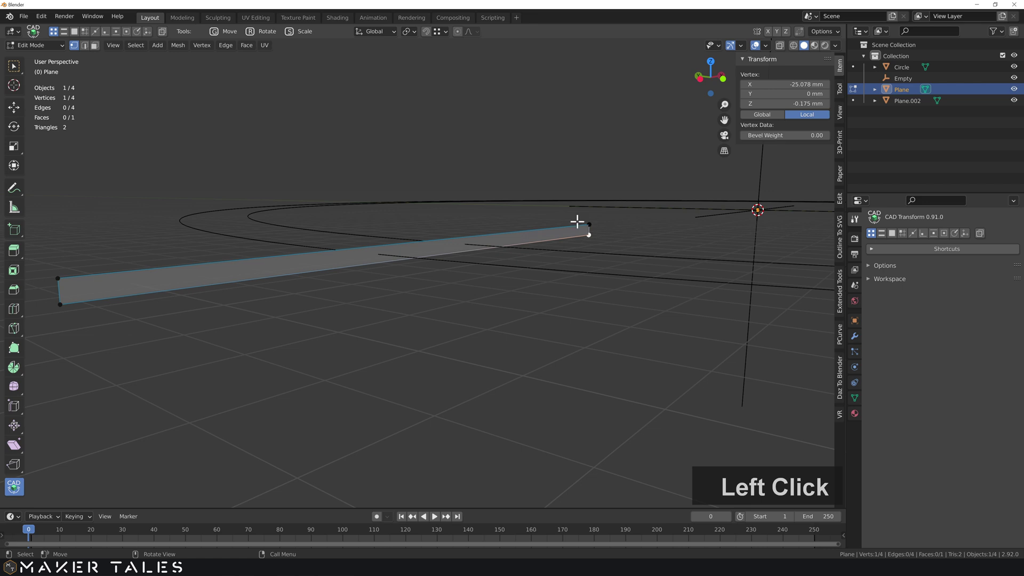
left_click(507, 266)
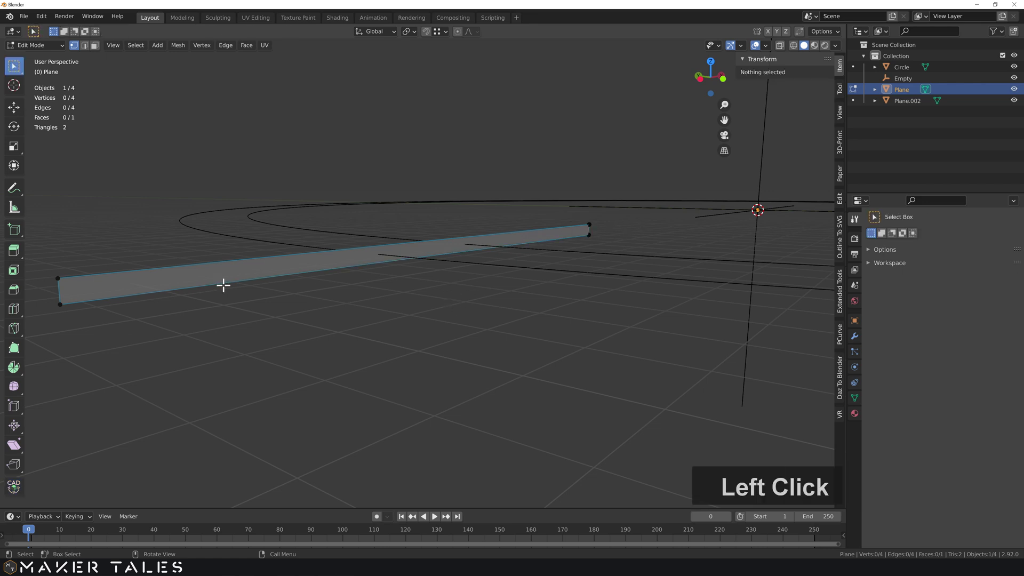
Move the whole strip up 0.175 mm along Z with CAD Transform, snapping its lower outer corner to the circles' level
key("a")
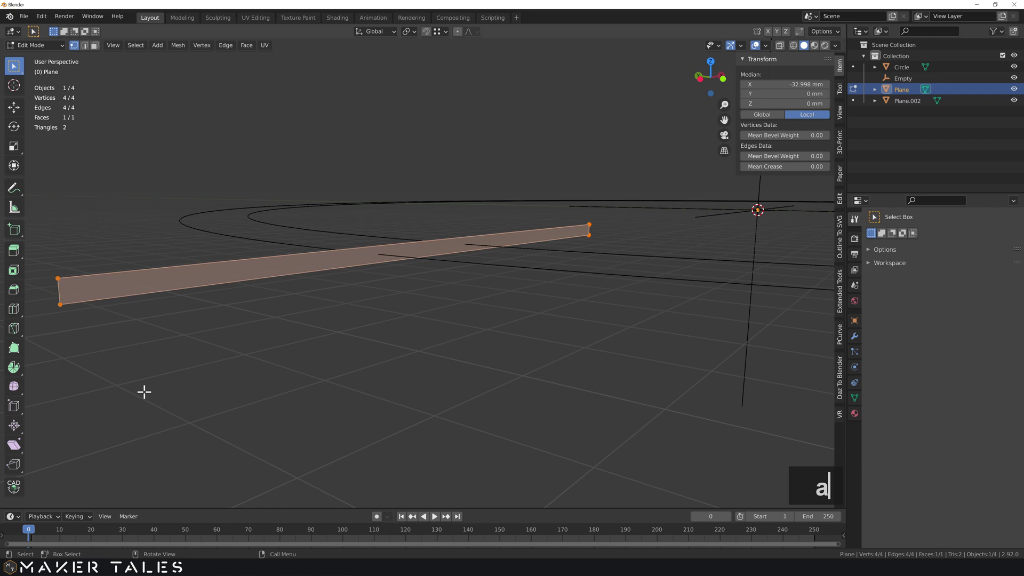
left_click(13, 485)
key("g")
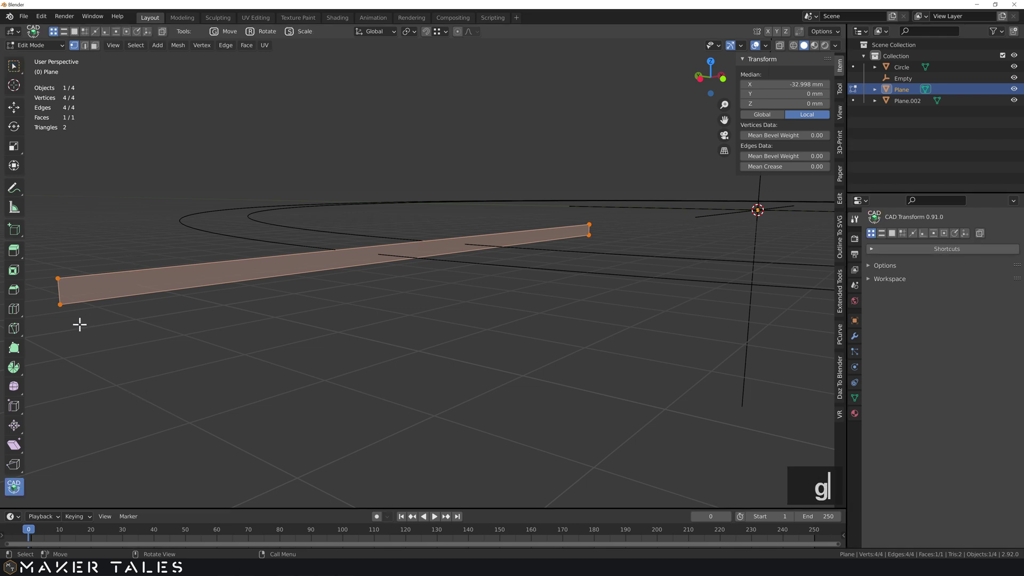
left_click(60, 304)
key("z")
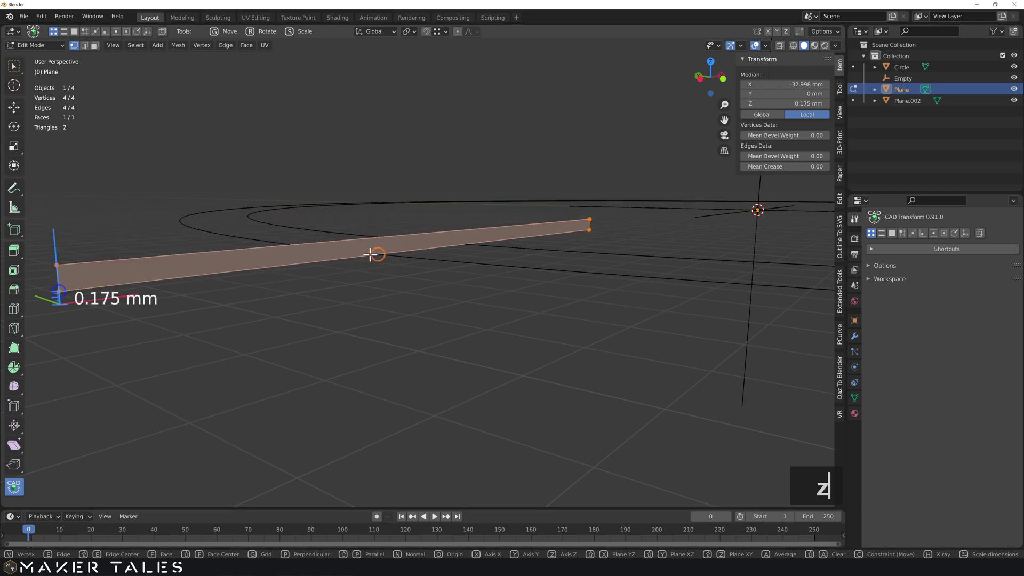
left_click(383, 256)
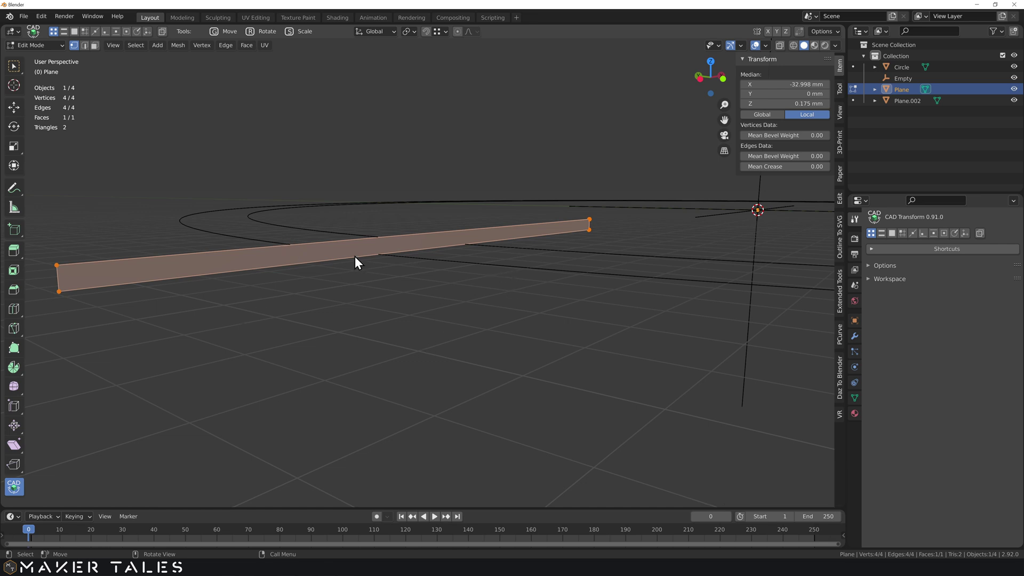
Delete only the strip's face, keeping its rectangular outline of edges
key("3")
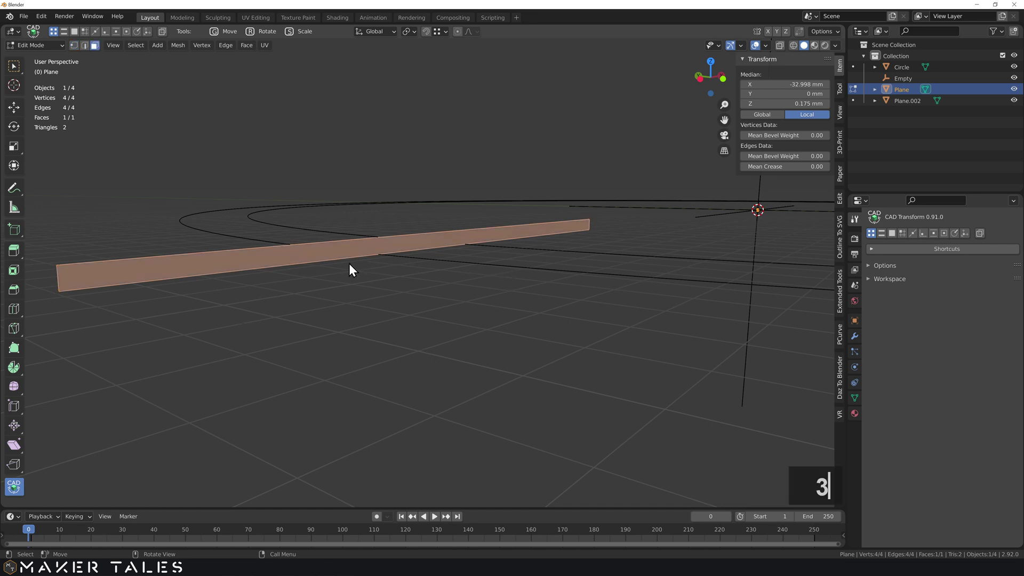
key("x")
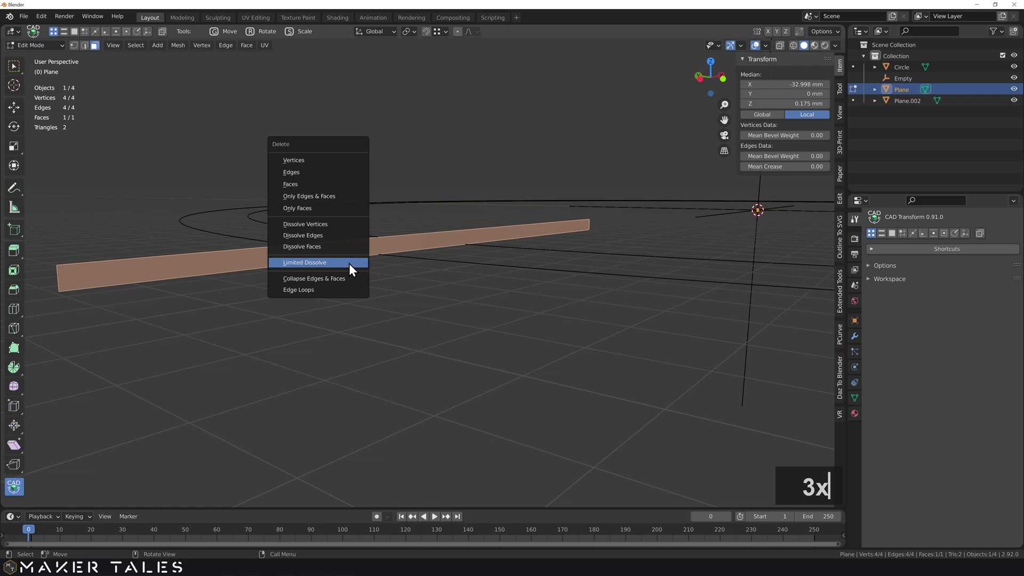
left_click(333, 208)
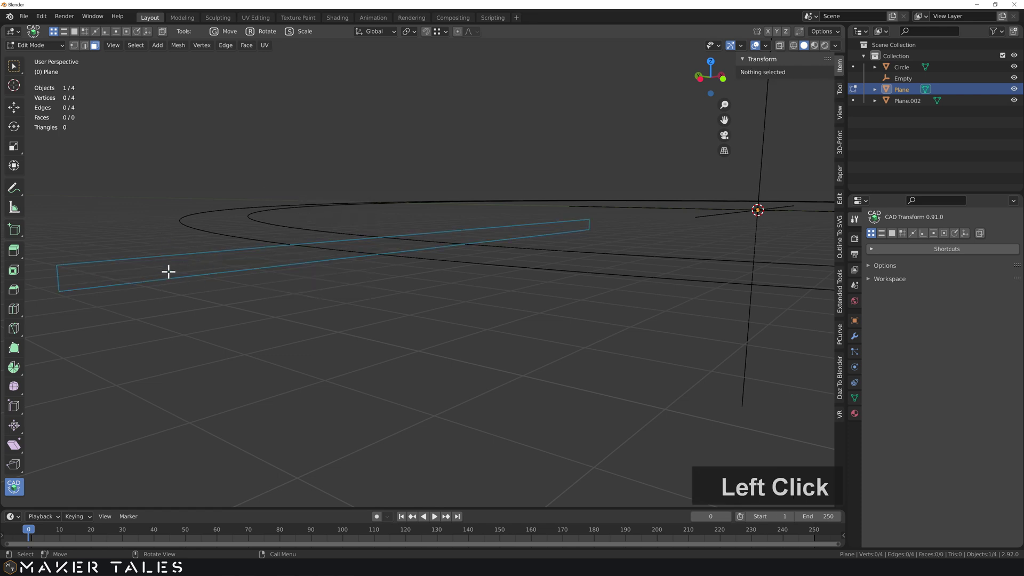
Convert the rectangular outline from a mesh to a curve
key("Tab")
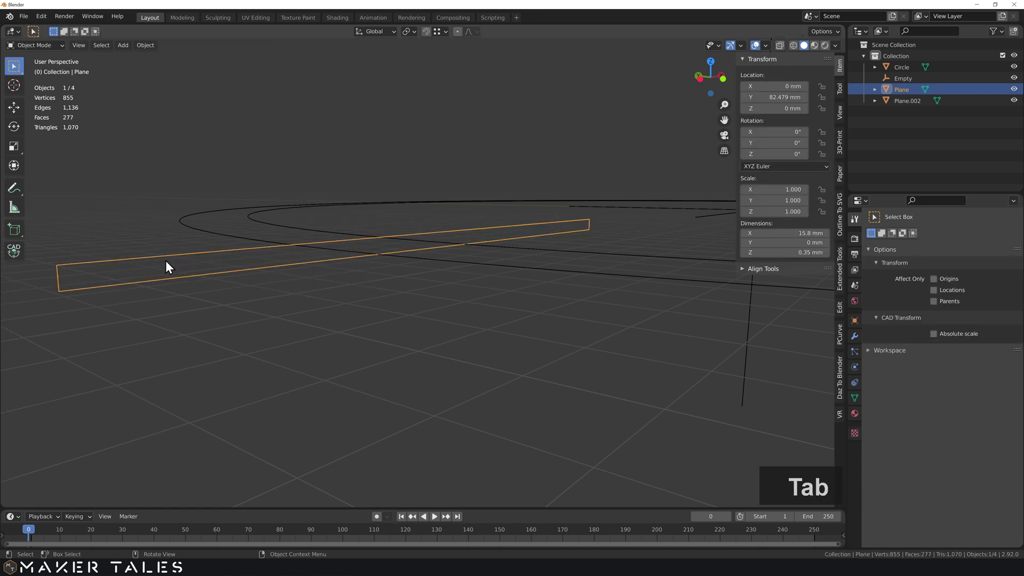
left_click(146, 45)
mouse_move(224, 340)
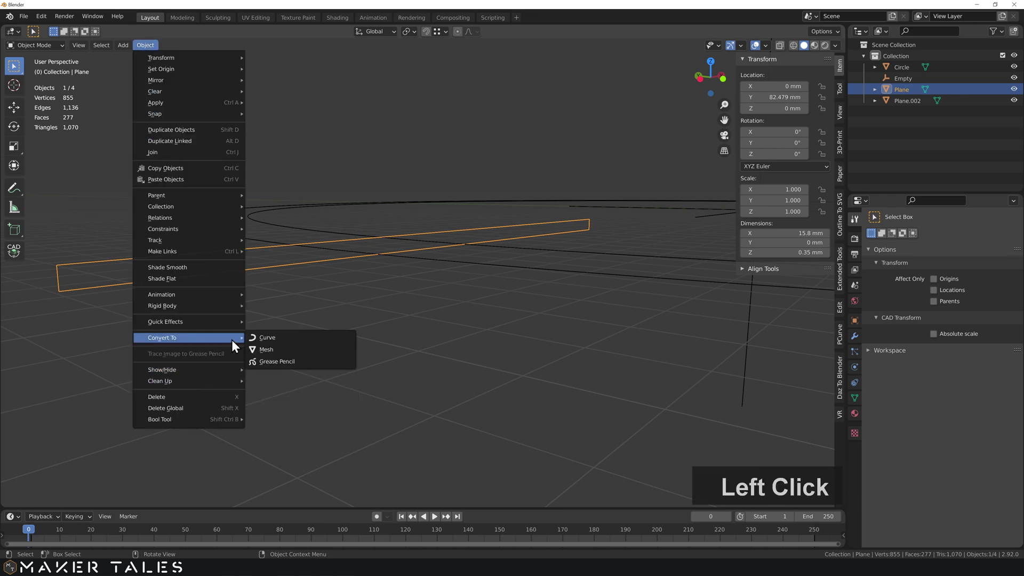
left_click(267, 337)
key("Tab")
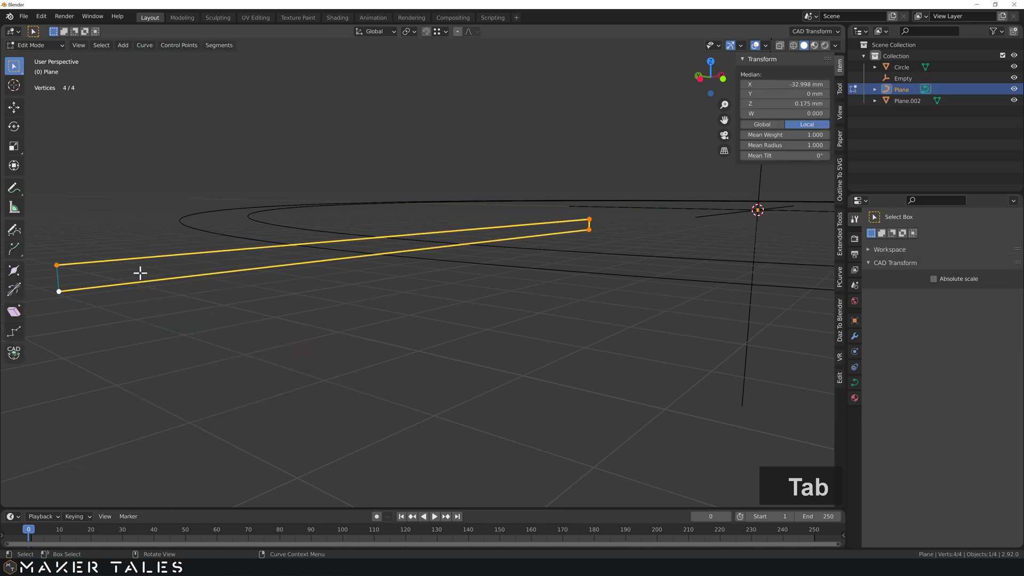
mouse_move(155, 282)
middle_mouse_down()
mouse_move(171, 297)
mouse_move(161, 273)
middle_mouse_up()
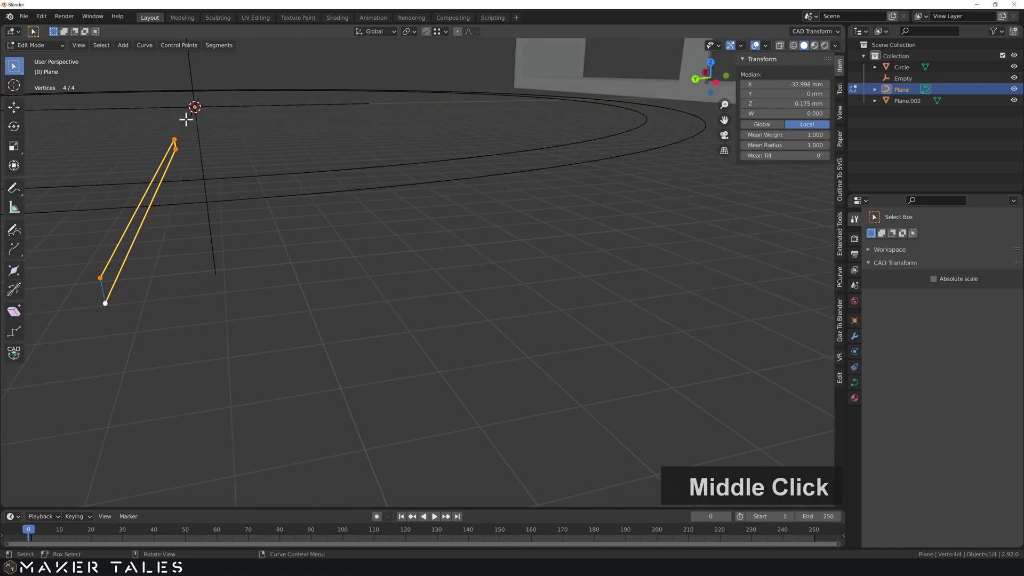
middle_click_drag(194, 146, 299, 217, "shift")
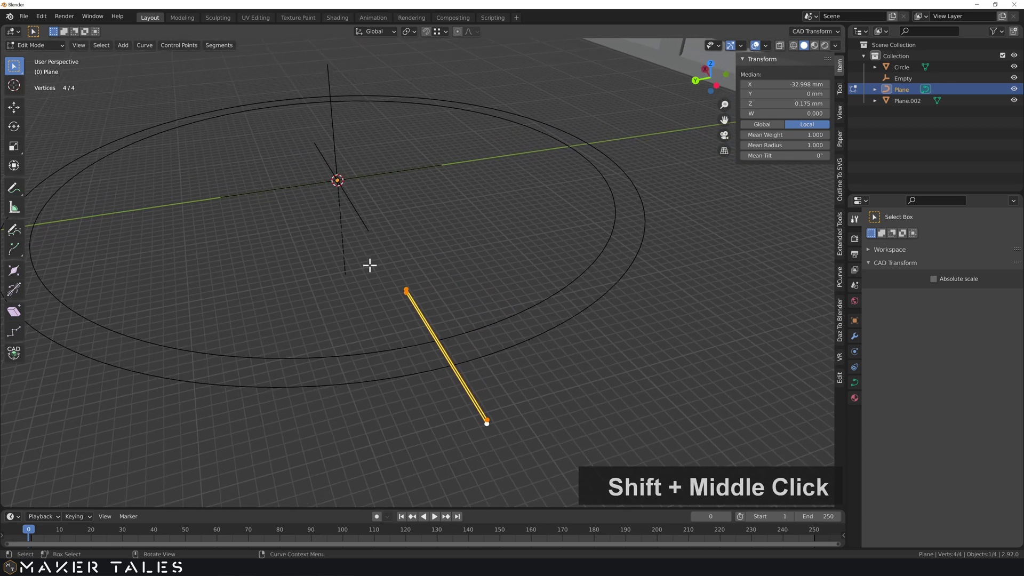
key("Tab")
Add a Screw modifier to the rectangular profile curve, with the Empty as axis object and Object Screw enabled
middle_click_drag(352, 299, 388, 302)
left_click(519, 242)
double_click(488, 280)
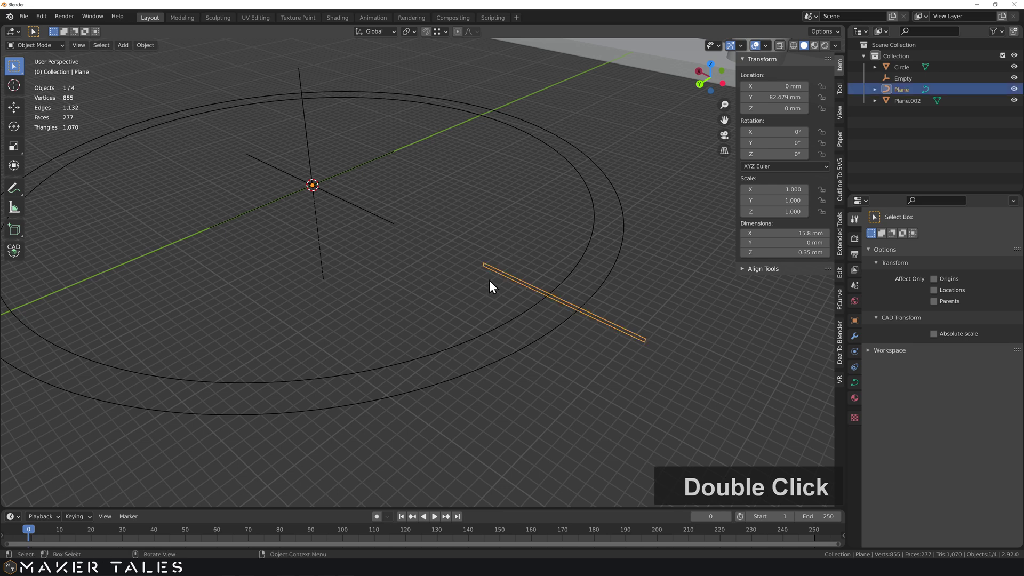
left_click(854, 335)
left_click(888, 236)
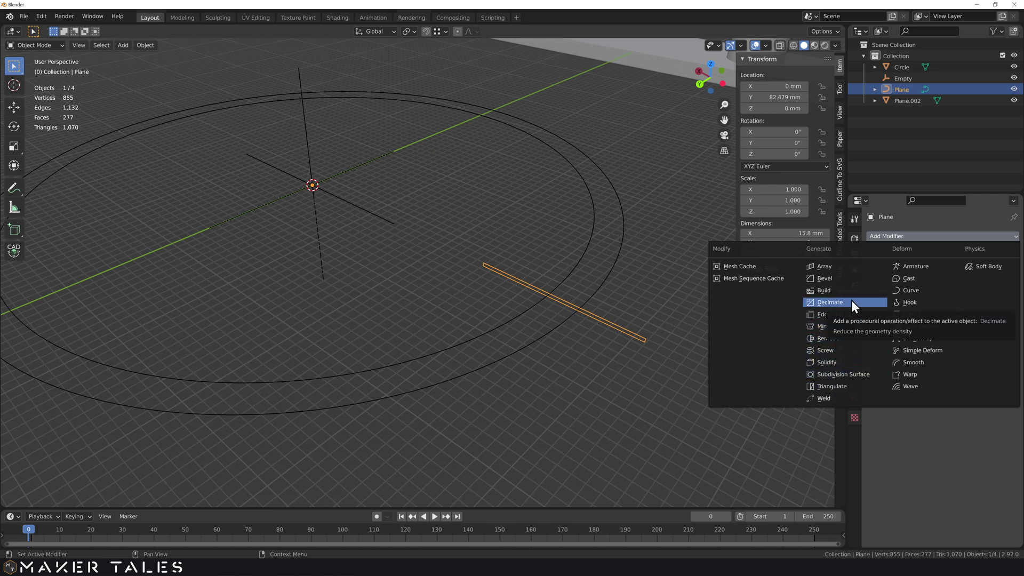
left_click(830, 351)
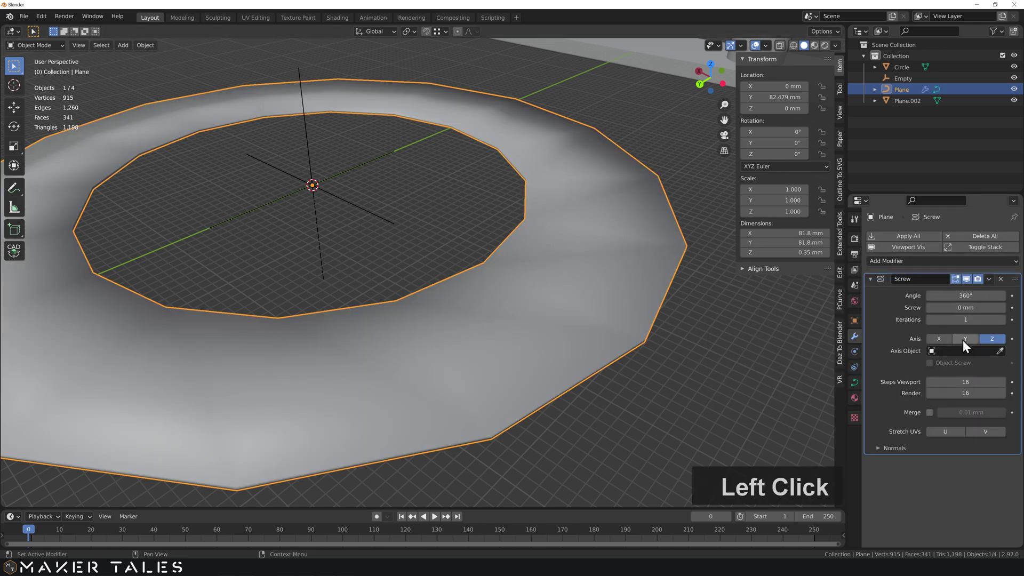
left_click(994, 350)
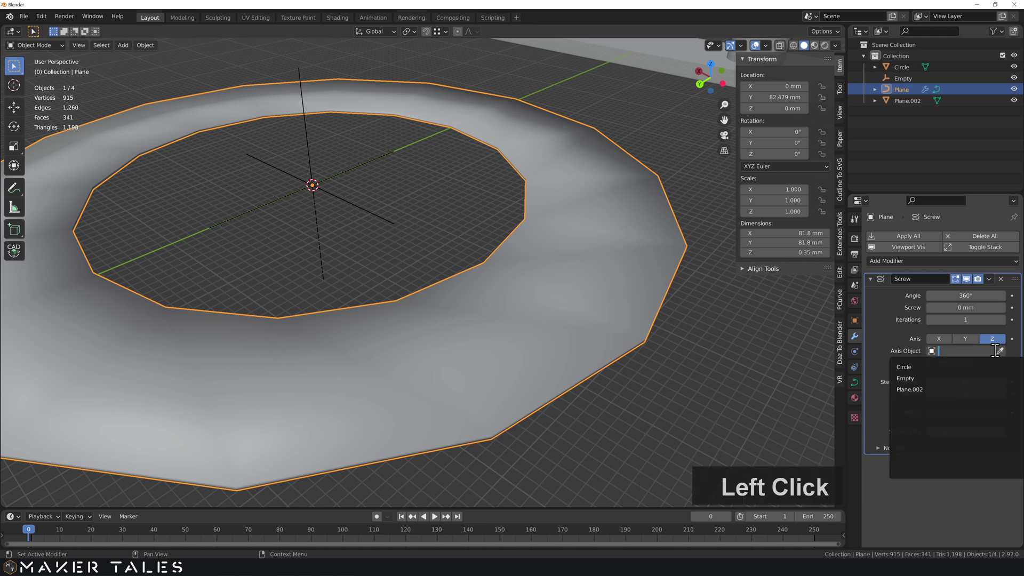
left_click(918, 378)
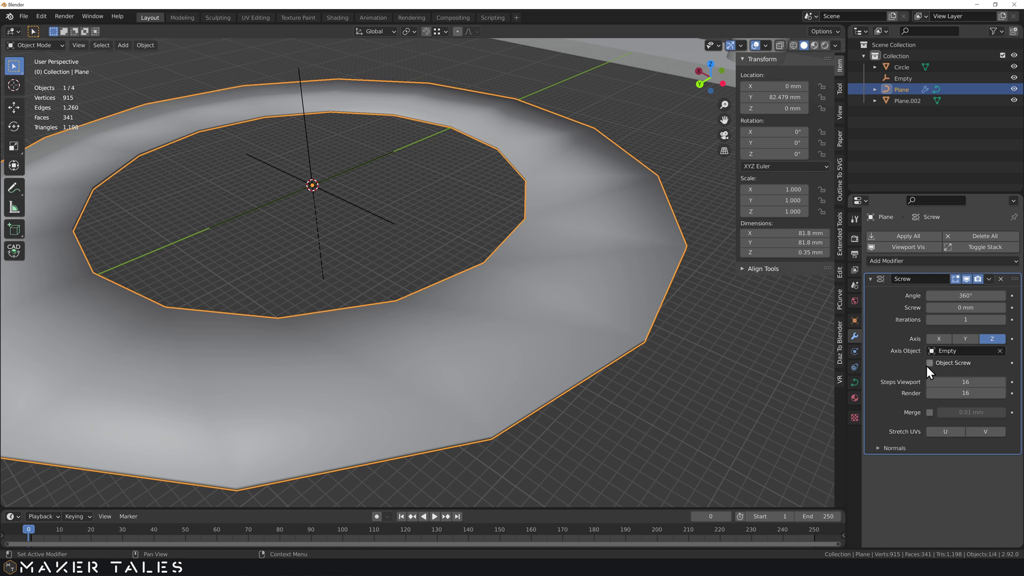
left_click(926, 364)
Move the Empty up 10 mm along Z to give the screw its pitch
left_click(367, 218)
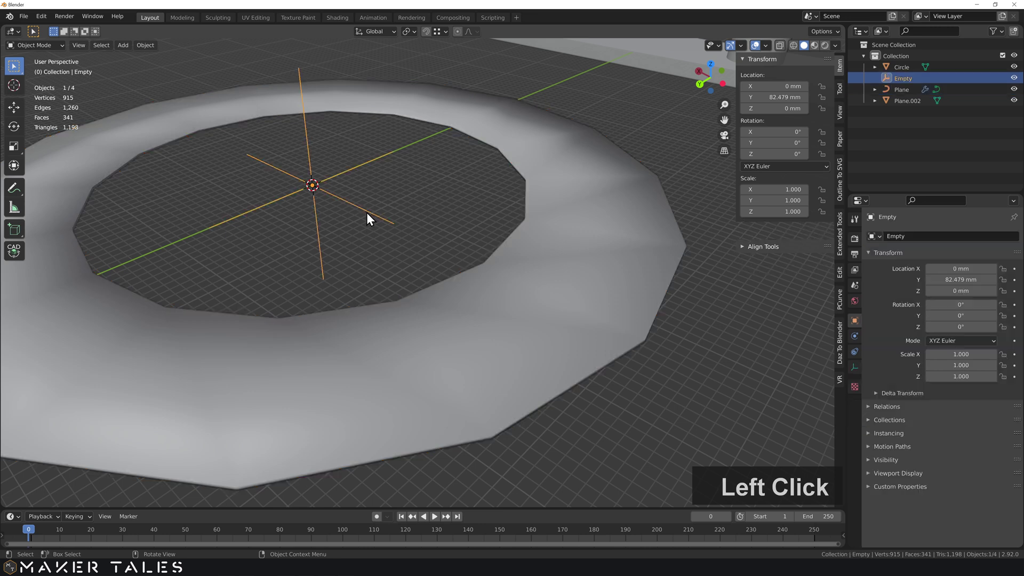
key("g")
key("z")
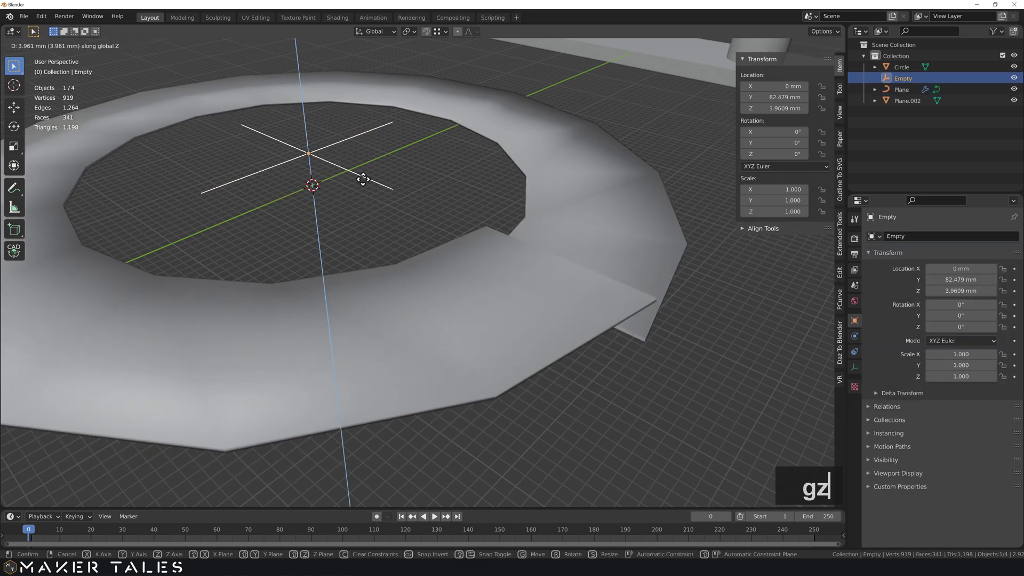
type("10")
key("Return")
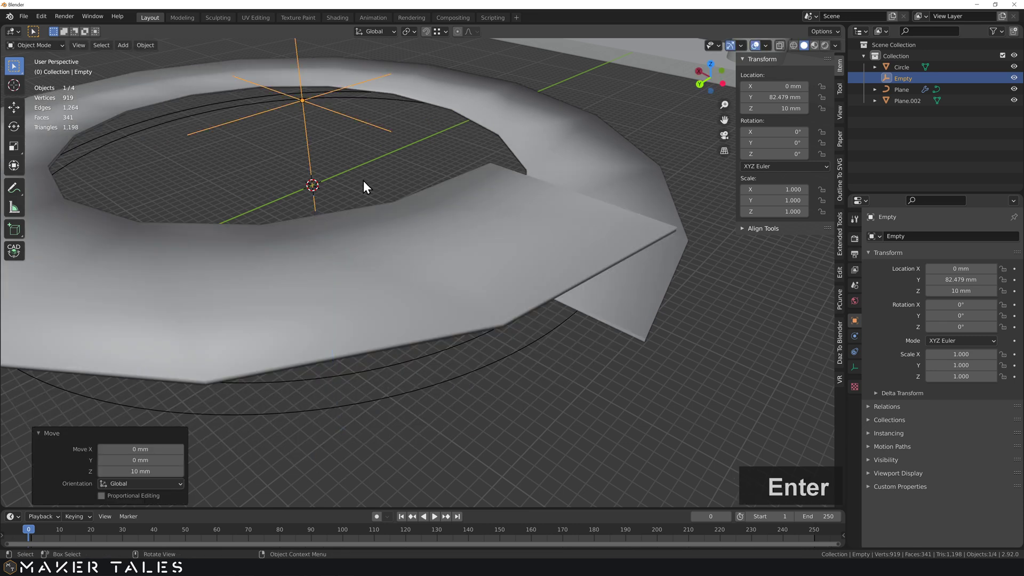
mouse_move(437, 176)
middle_mouse_down()
mouse_move(359, 175)
mouse_move(441, 184)
middle_mouse_up()
middle_click_drag(353, 237, 359, 215)
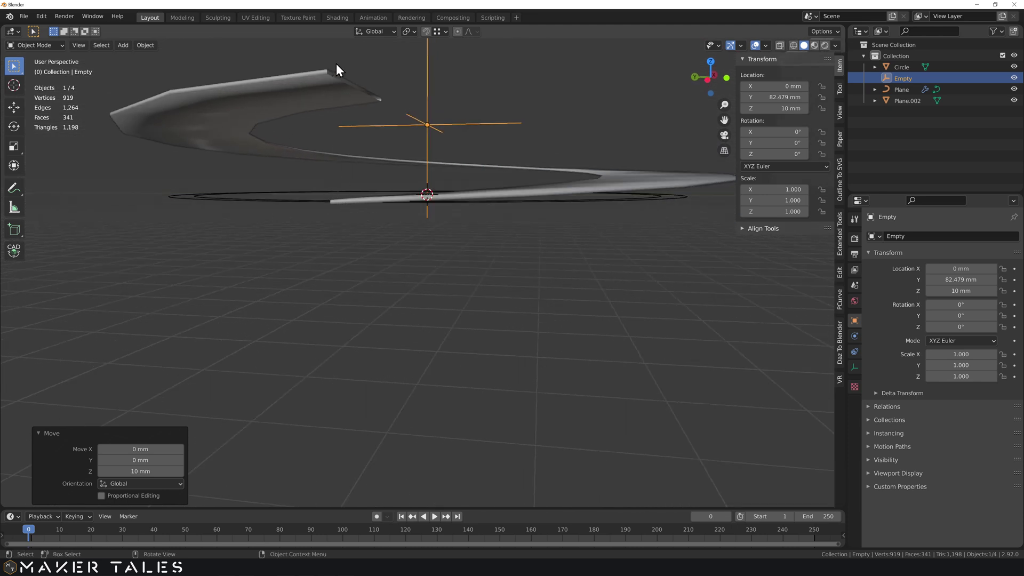
middle_click_drag(381, 99, 421, 108)
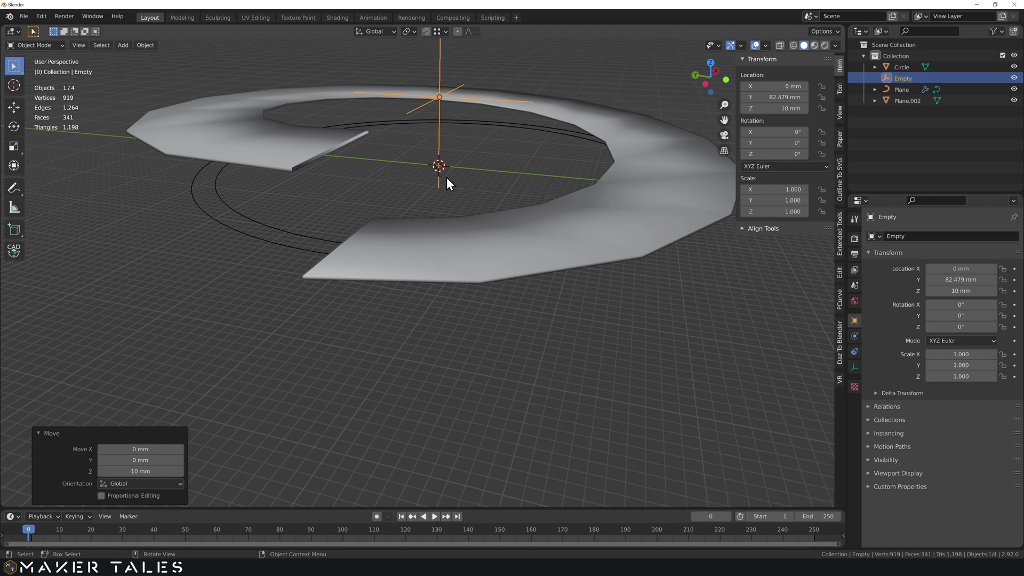
Set the Screw modifier's iterations on the spiral to 3
left_click(314, 276)
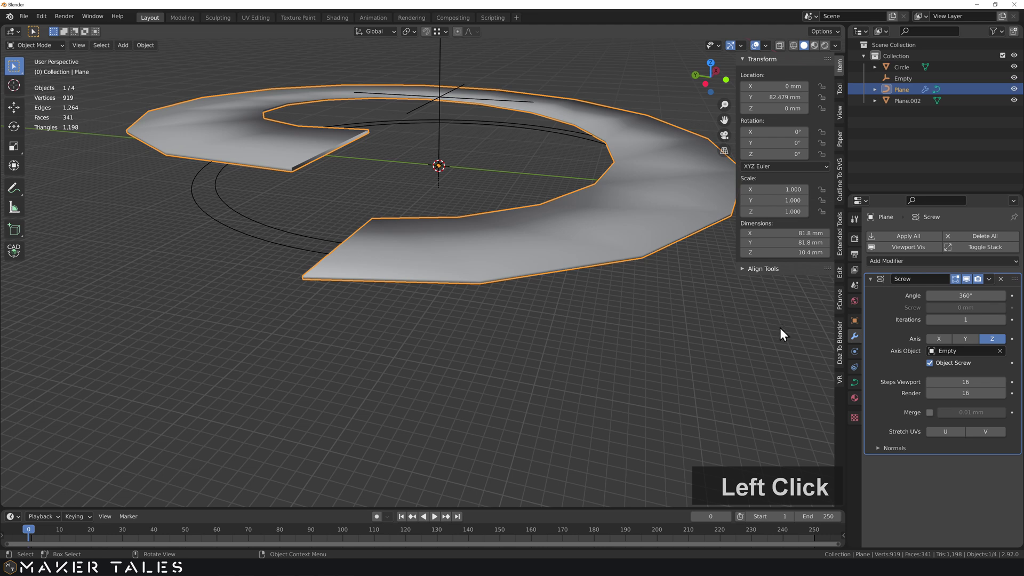
left_click(1000, 320)
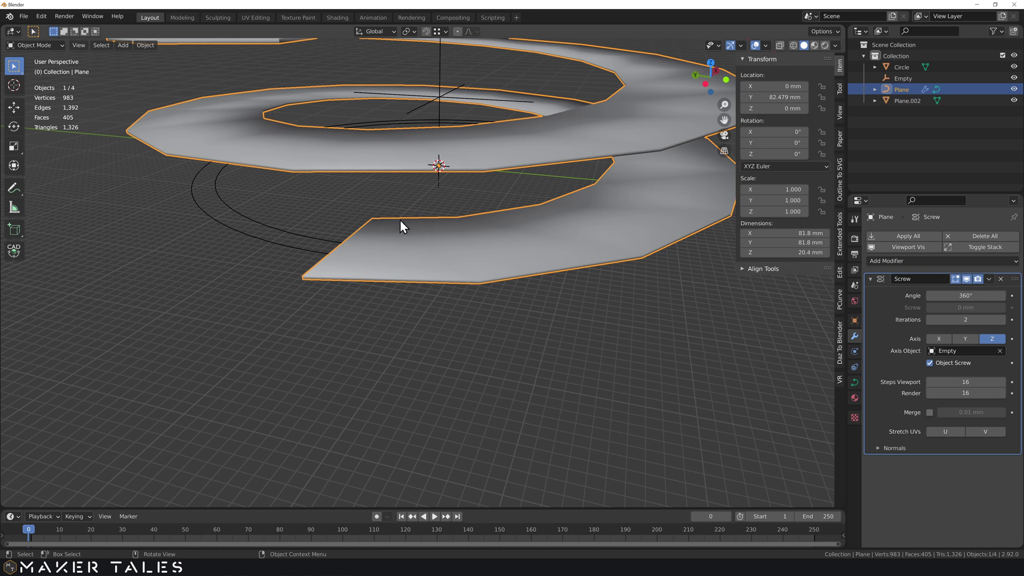
left_click(1004, 322)
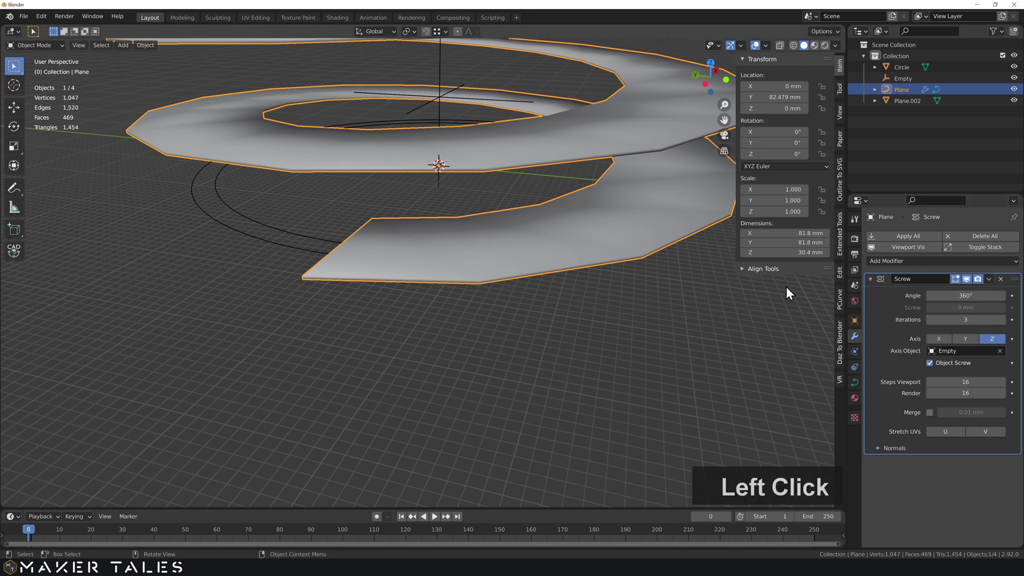
Set the Screw modifier's viewport steps and render steps to 100 each
left_click(954, 380)
mouse_move(953, 380)
left_mouse_down()
mouse_move(1000, 380)
mouse_move(959, 389)
left_mouse_up()
left_click(960, 382)
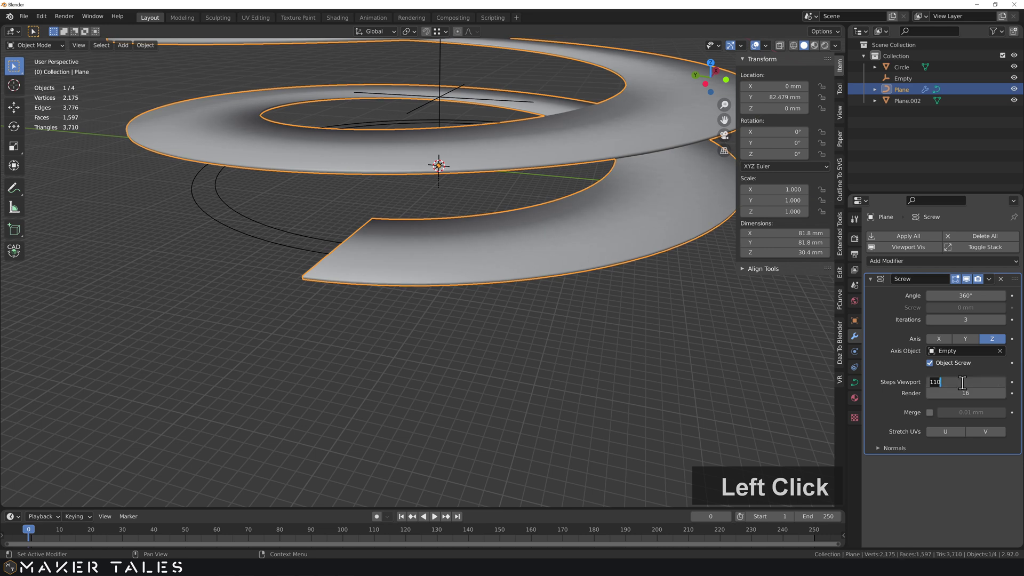
type("100")
key("Return")
double_click(970, 393)
type("10")
key("Return")
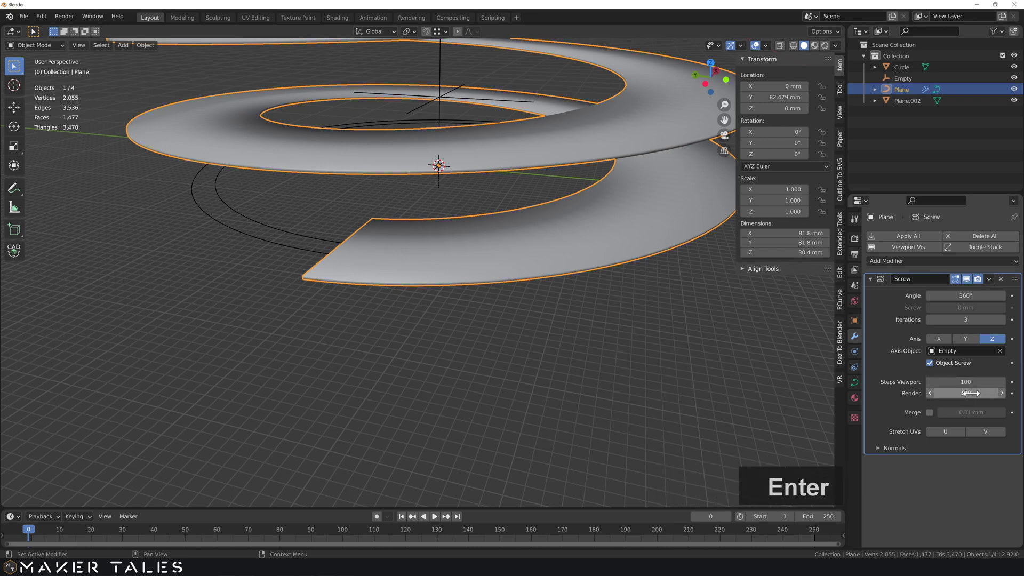
left_click(382, 323)
middle_click_drag(382, 323, 414, 295)
scroll(418, 315, "down", 3)
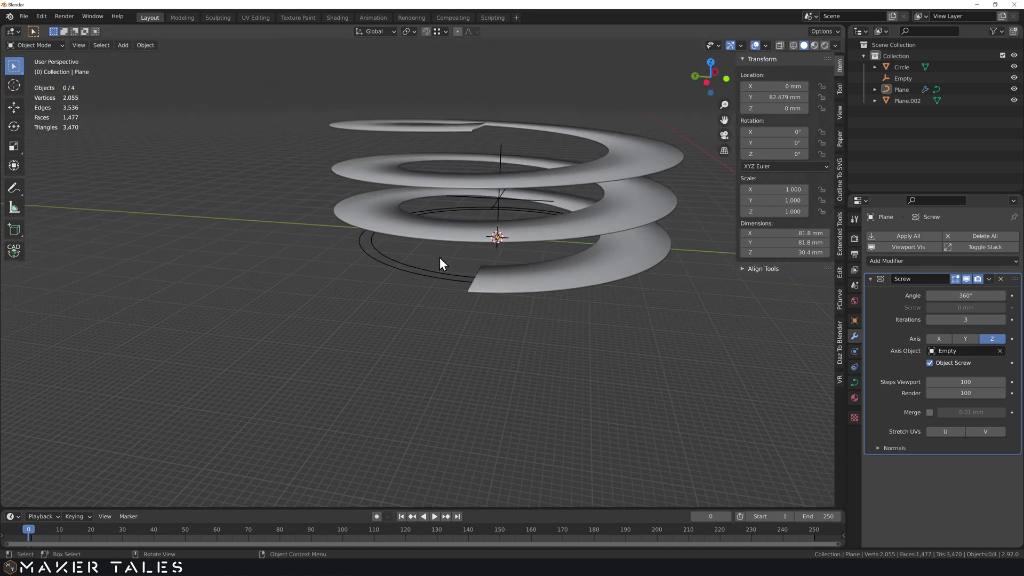
double_click(430, 274)
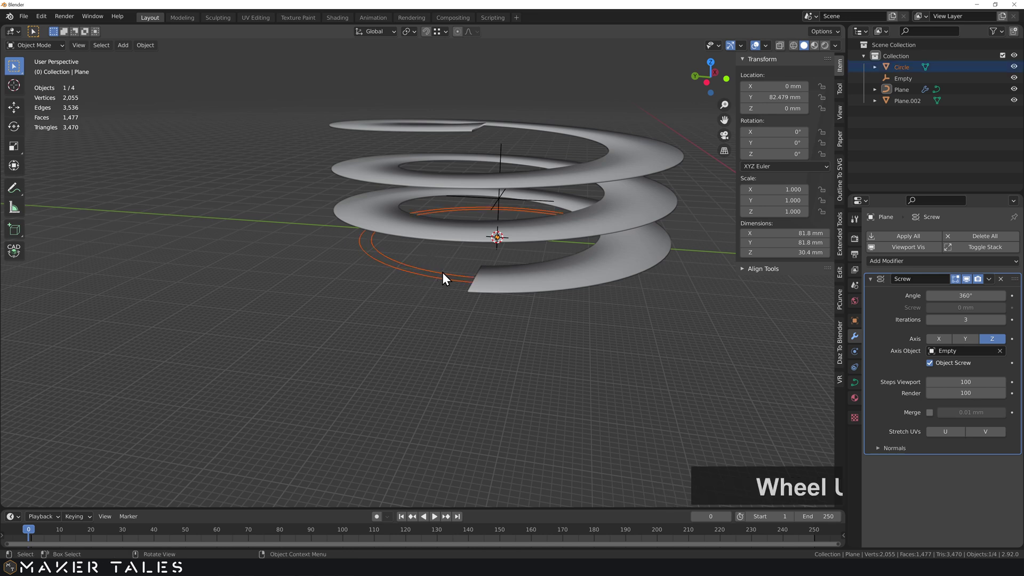
scroll(442, 275, "up", 3)
mouse_move(446, 288)
middle_mouse_down()
mouse_move(432, 304)
mouse_move(446, 297)
middle_mouse_up()
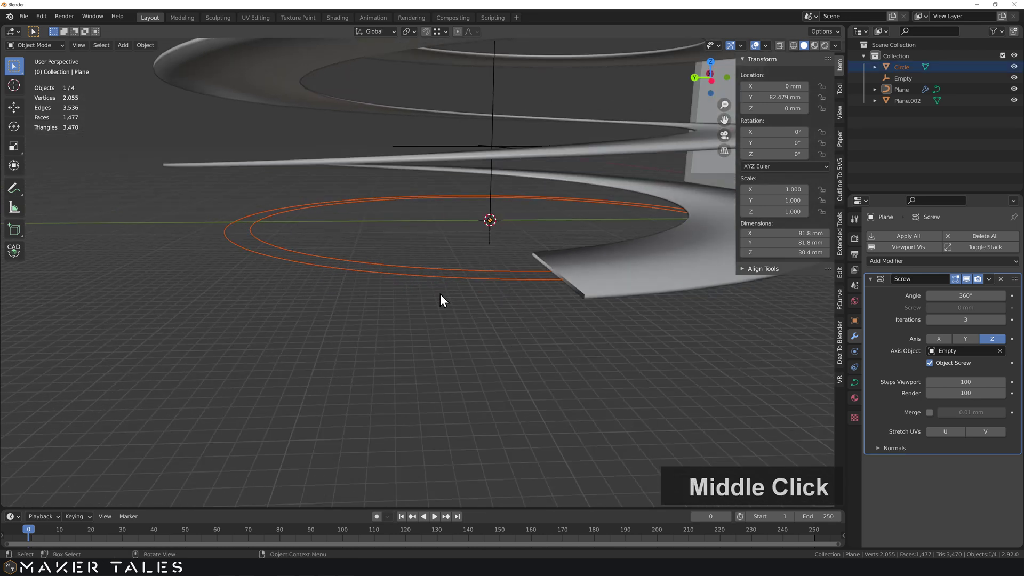
key("Tab")
key("Tab")
left_click(368, 226)
double_click(319, 271)
key("Tab")
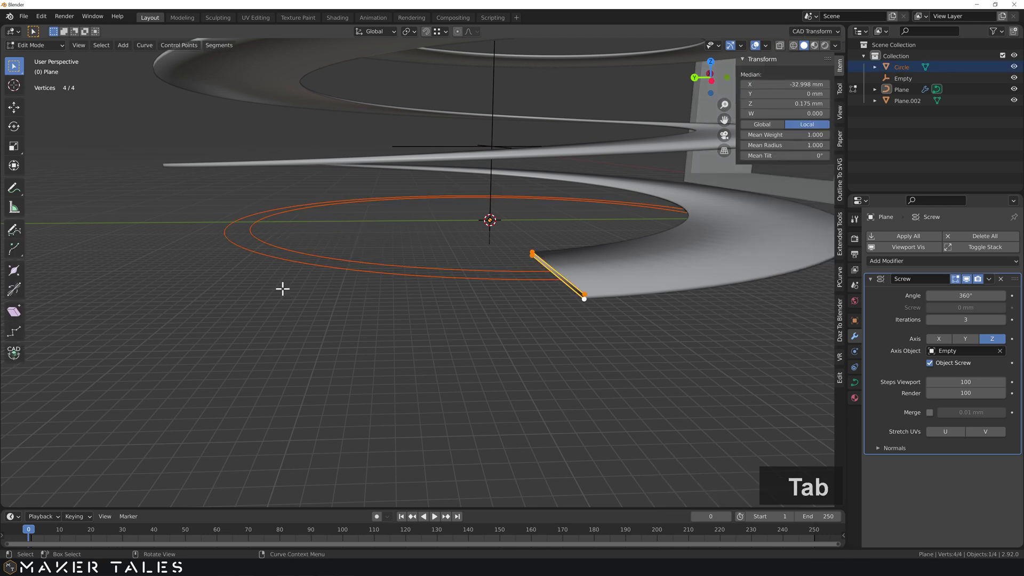
middle_click_drag(281, 283, 320, 297)
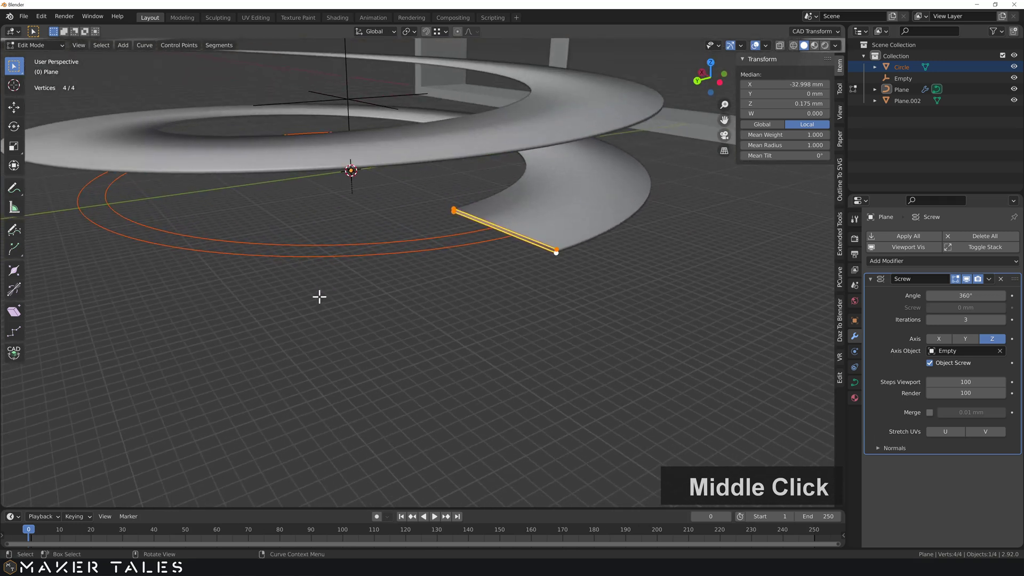
key("Tab")
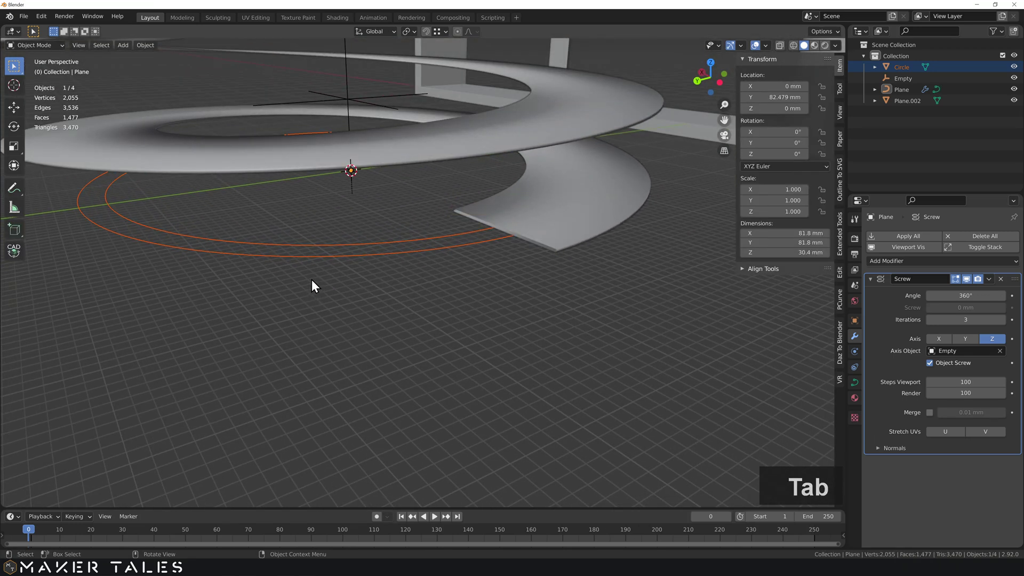
Fill the band between the two concentric circles with faces and simplify it using Limited Dissolve
left_click(311, 289)
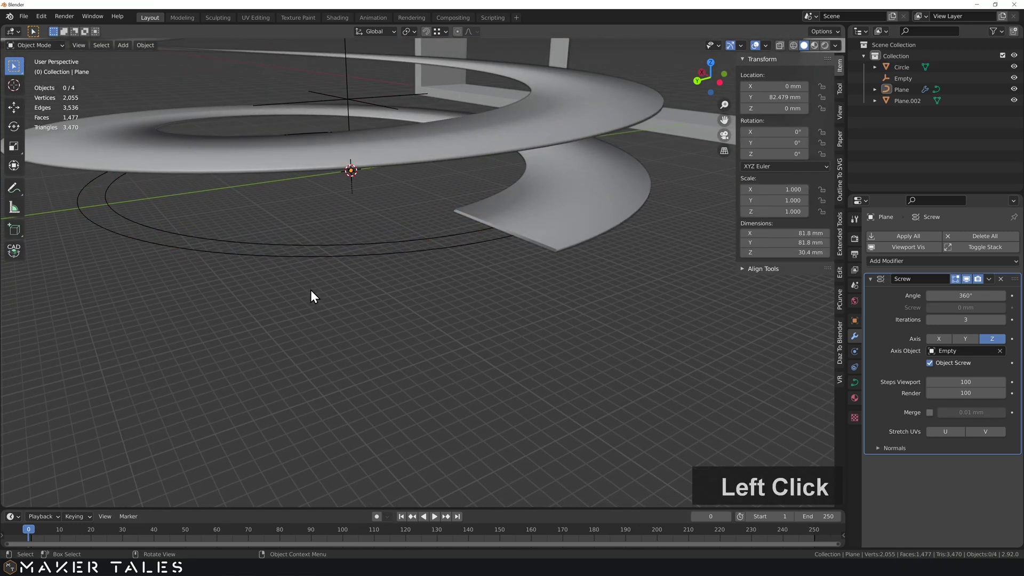
double_click(305, 257)
key("Tab")
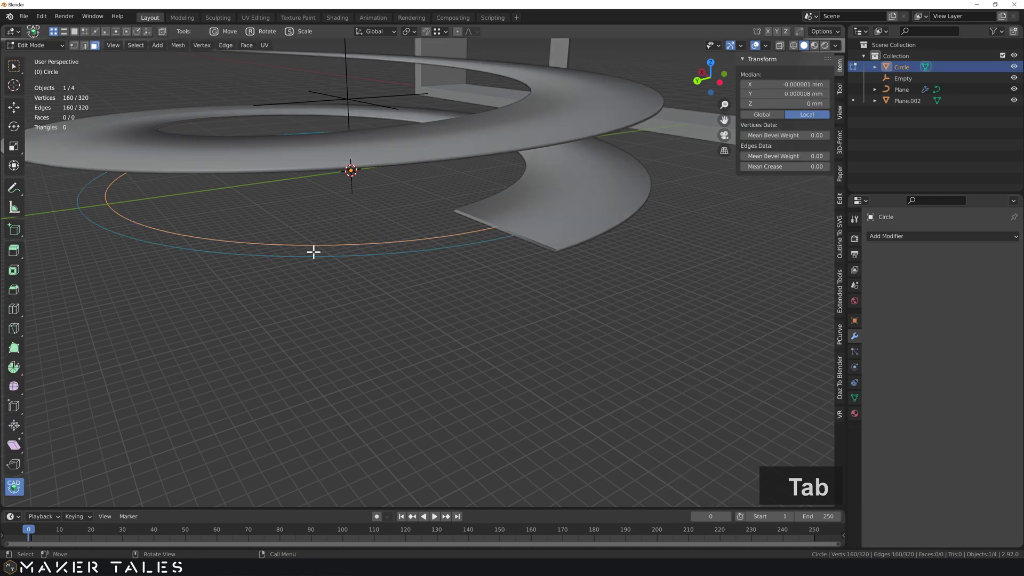
key("a")
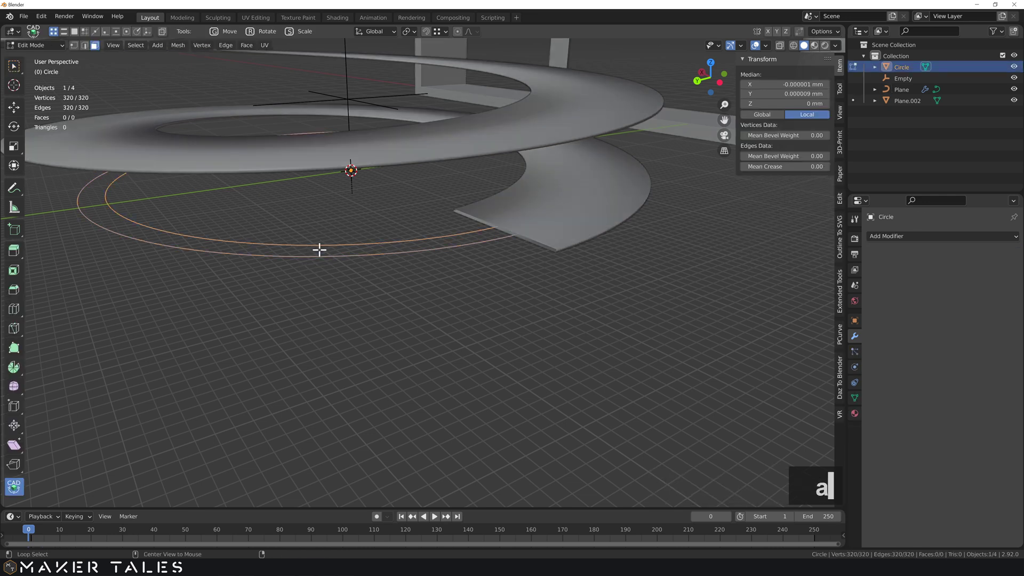
key("alt+f")
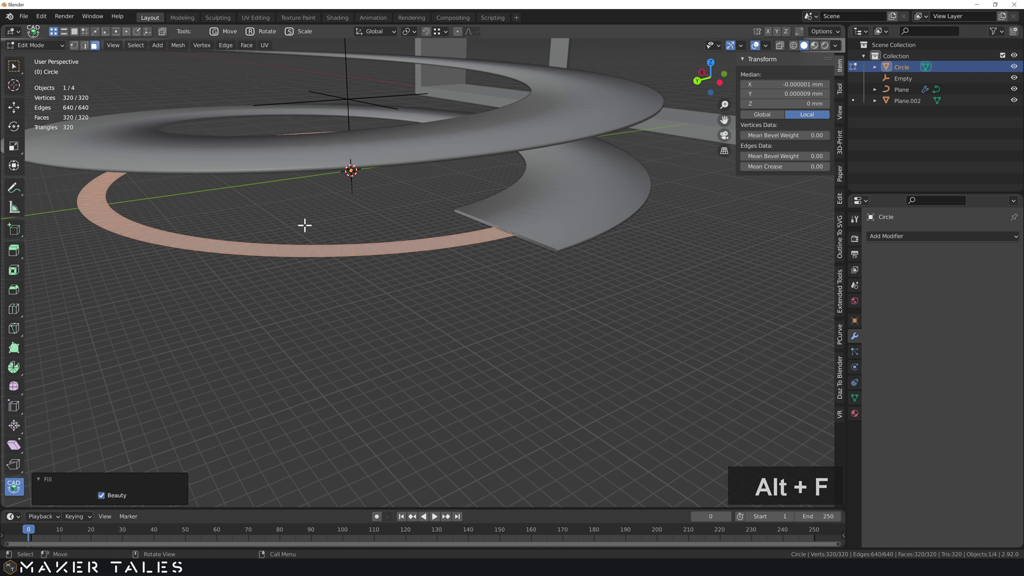
key("x")
left_click(290, 283)
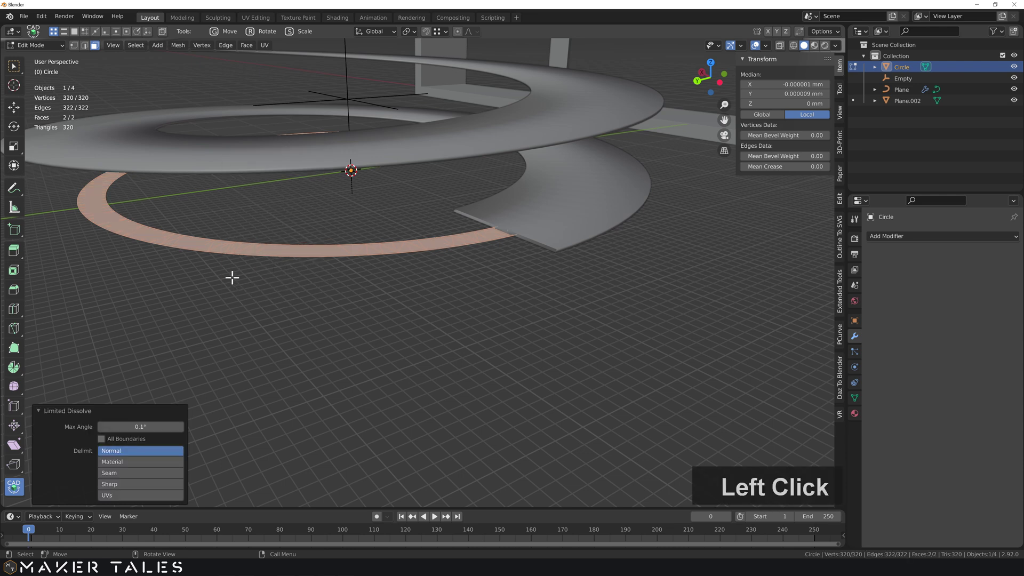
Extrude the flat ring 30 mm upward into a hollow cylinder inside the spiral, entering -30 mm along its normal
scroll(331, 247, "down", 5)
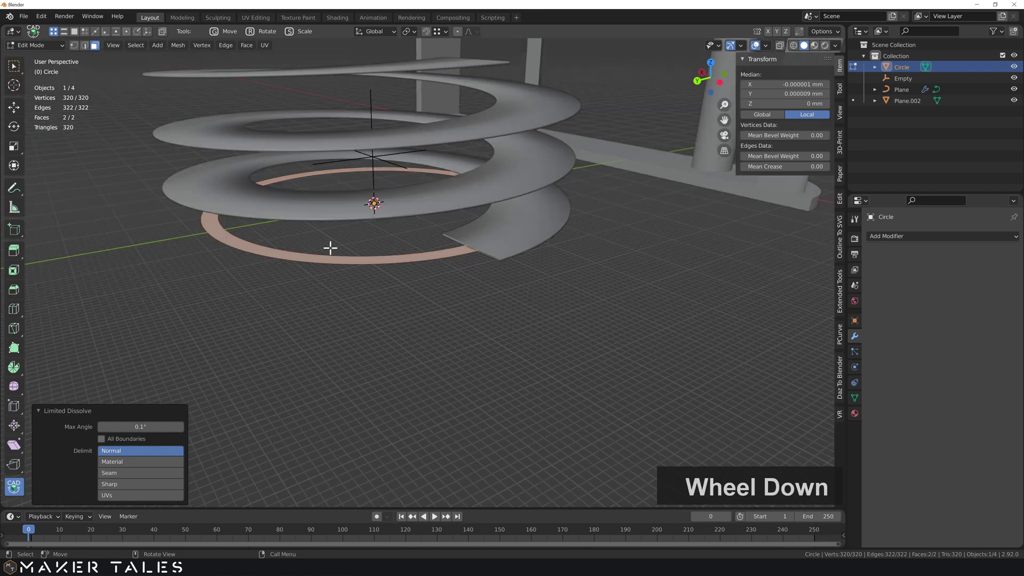
scroll(347, 257, "up", 4)
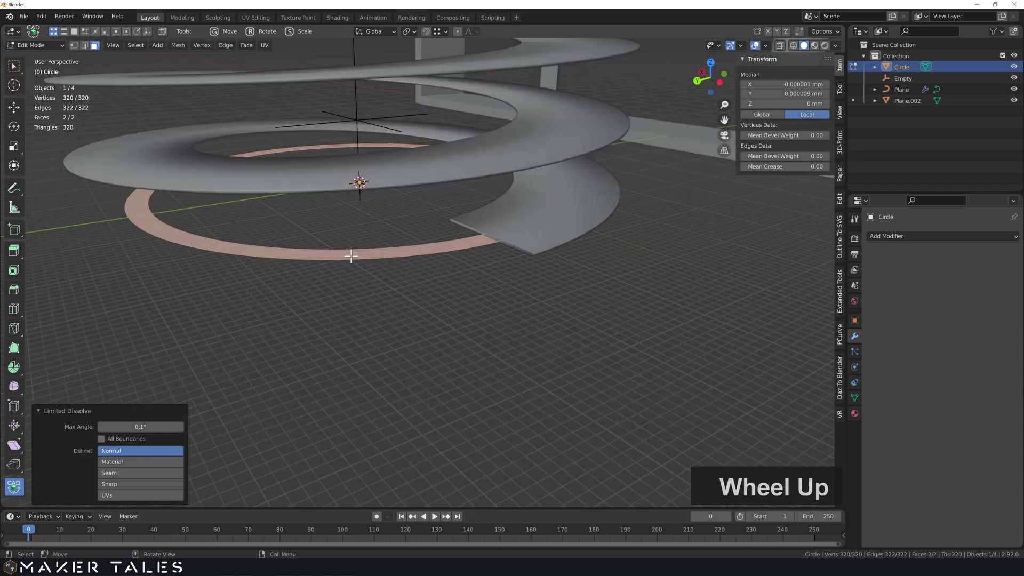
key("e")
key("3")
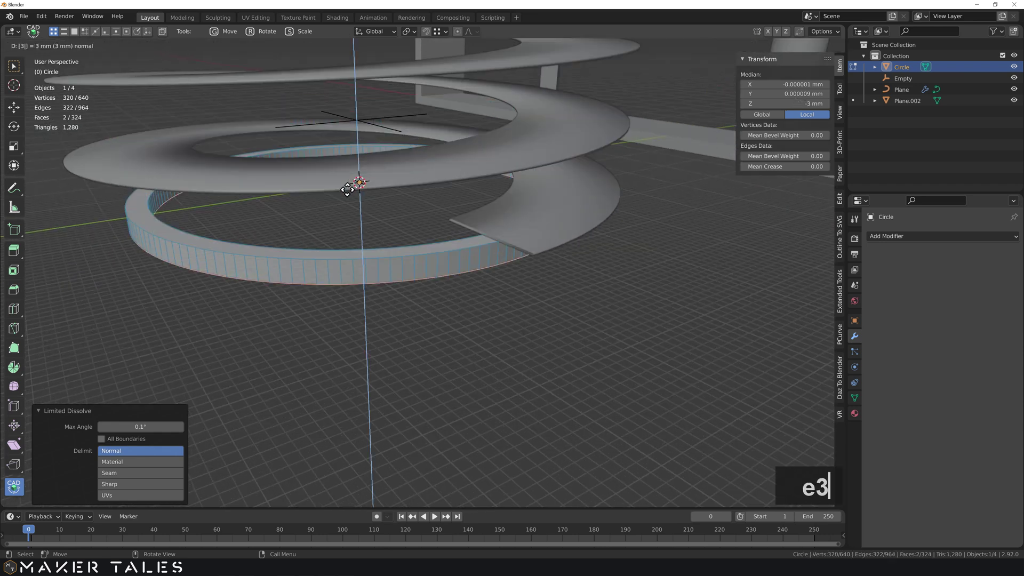
key("0")
key("minus")
key("Return")
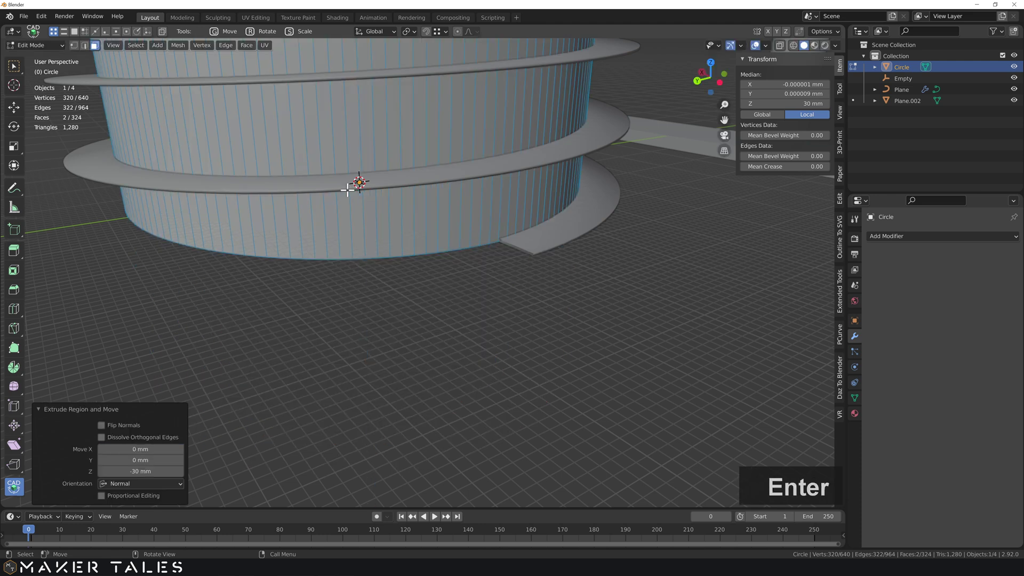
Recalculate the normals of the whole cylinder to face outward, checking them with the Face Orientation overlay
key("a")
scroll(347, 190, "down", 5)
key("a")
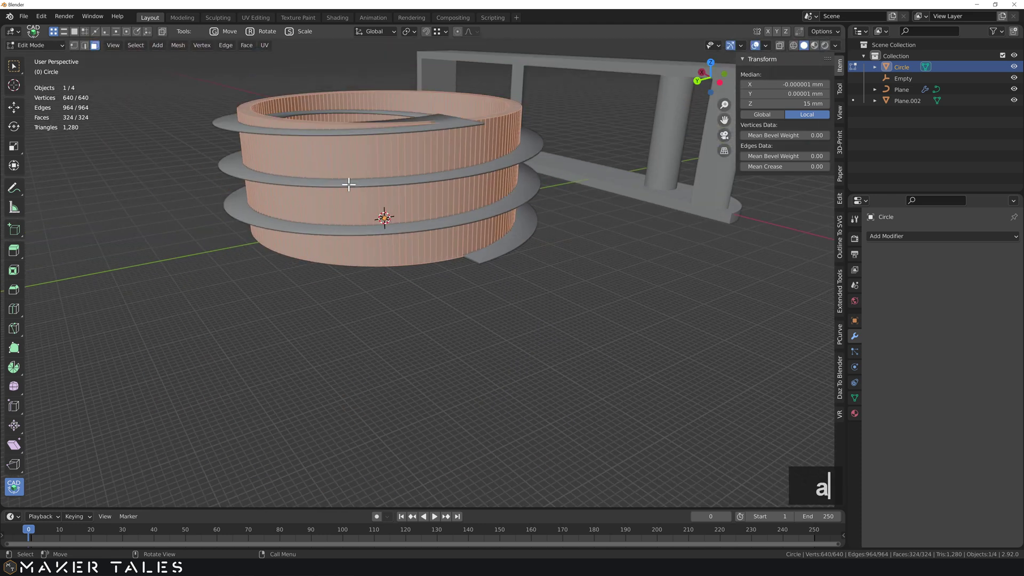
key("q")
left_click(349, 185)
key("q")
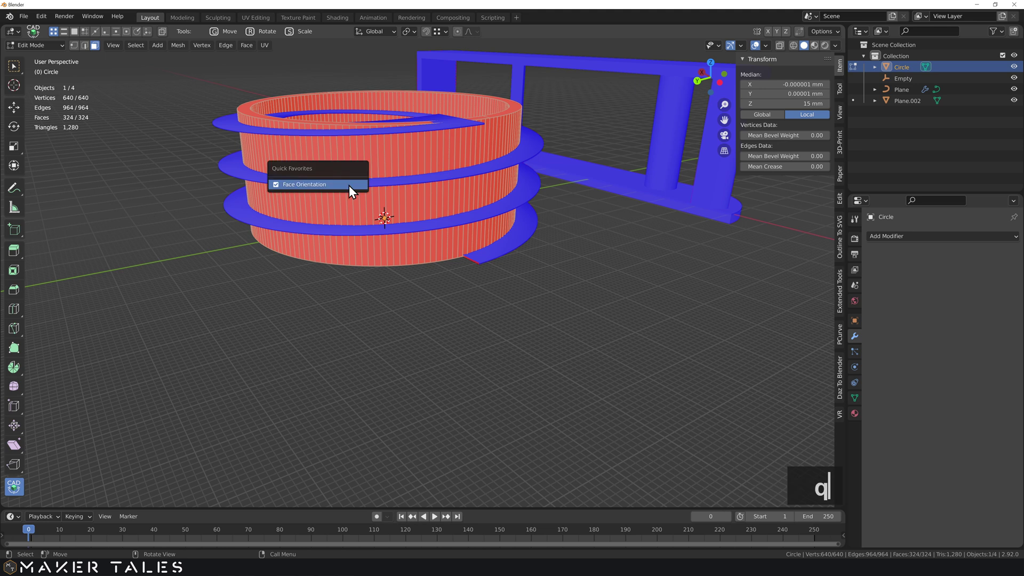
left_click(349, 184)
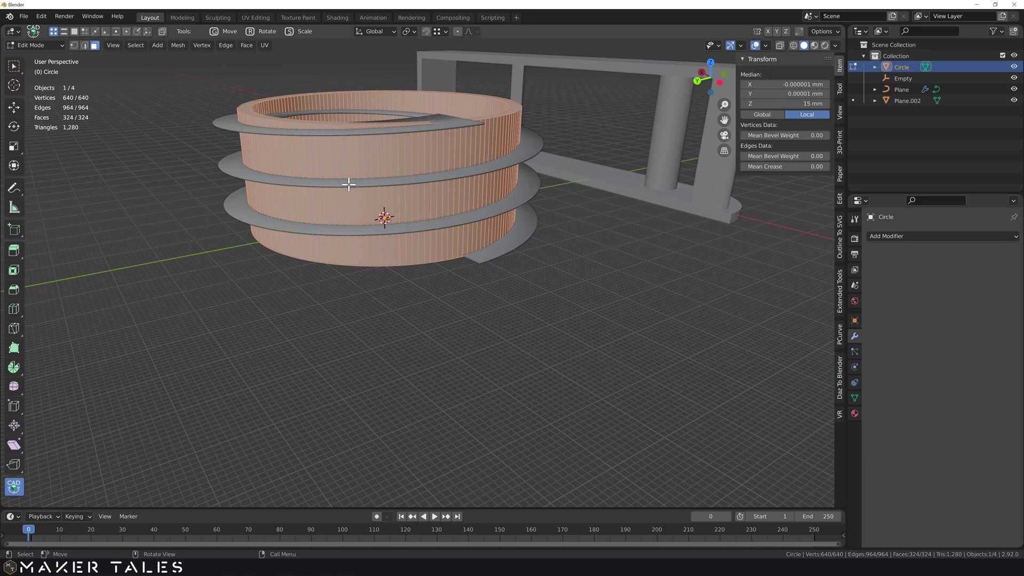
key("shift+n")
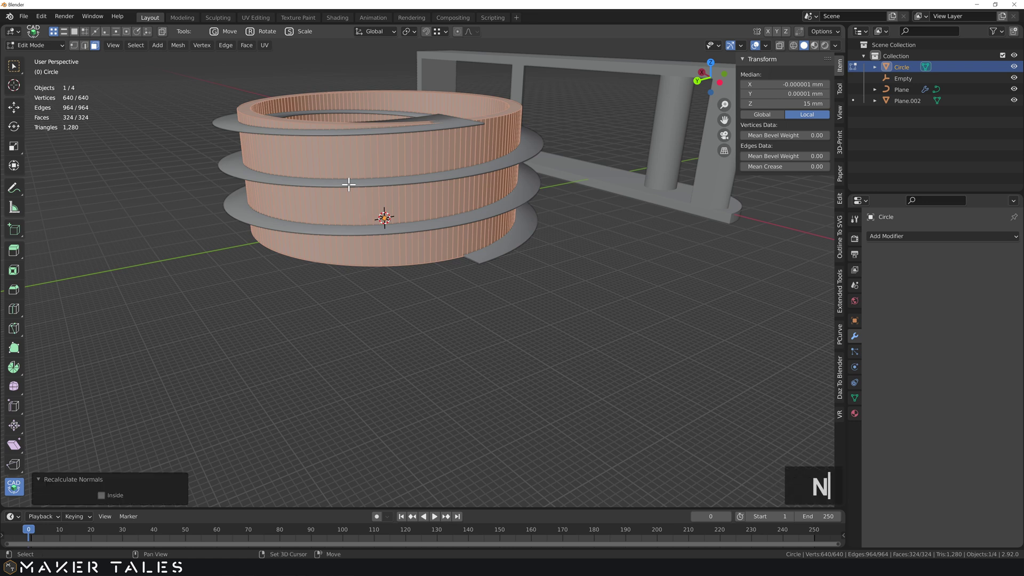
key("q")
left_click(342, 213)
key("q")
left_click(339, 213)
Lower both top rim faces of the cylinder by 5 mm along Z
middle_click_drag(455, 189, 345, 313)
scroll(469, 144, "up", 3)
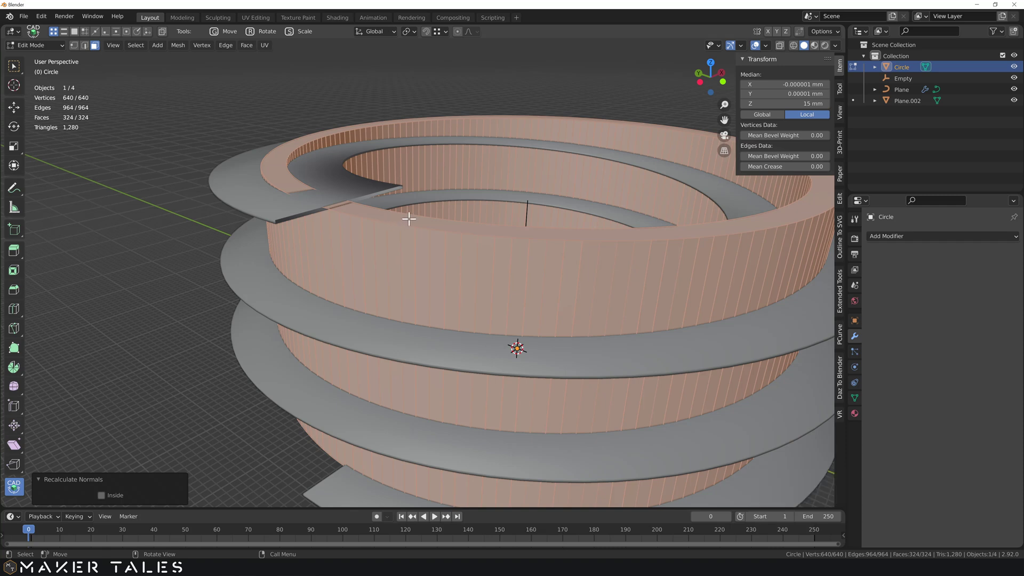
middle_click_drag(377, 224, 451, 205)
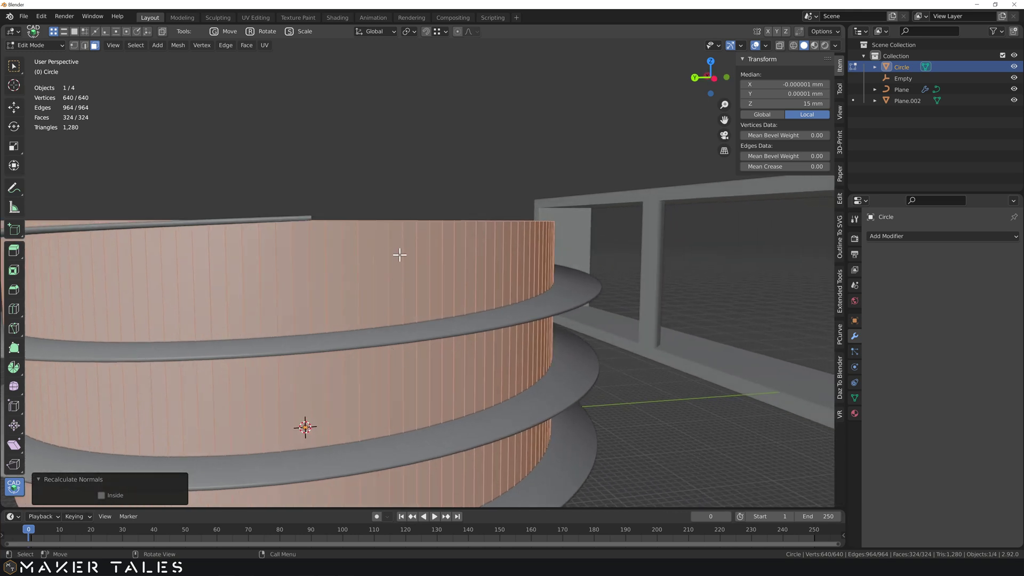
scroll(402, 255, "down", 3)
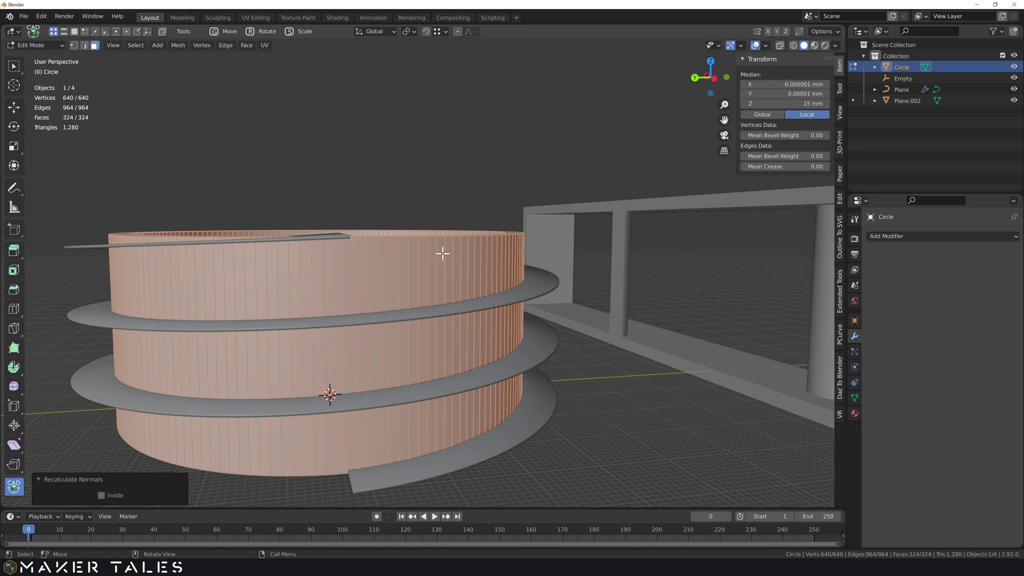
middle_click_drag(442, 253, 427, 274)
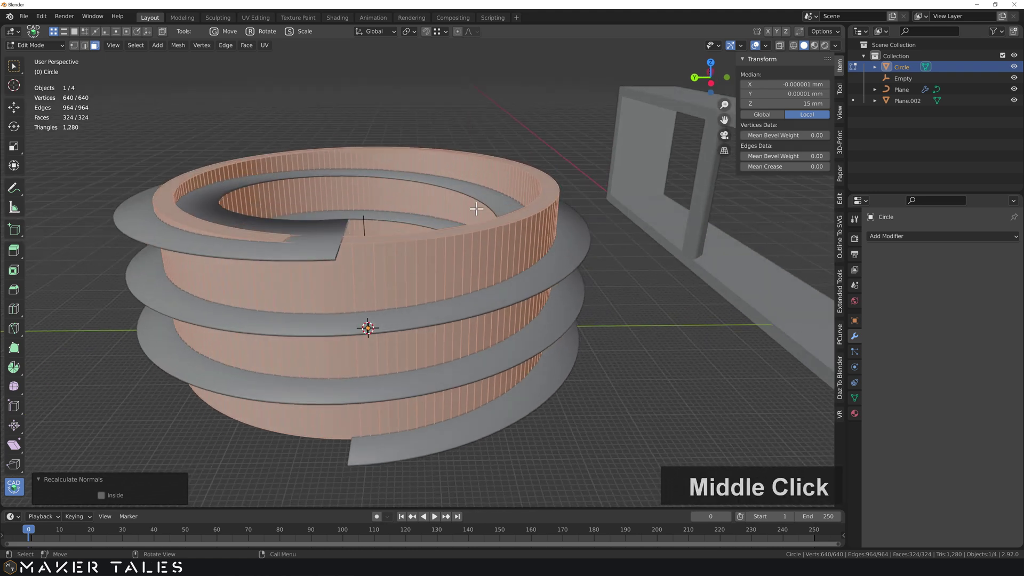
left_click(540, 191)
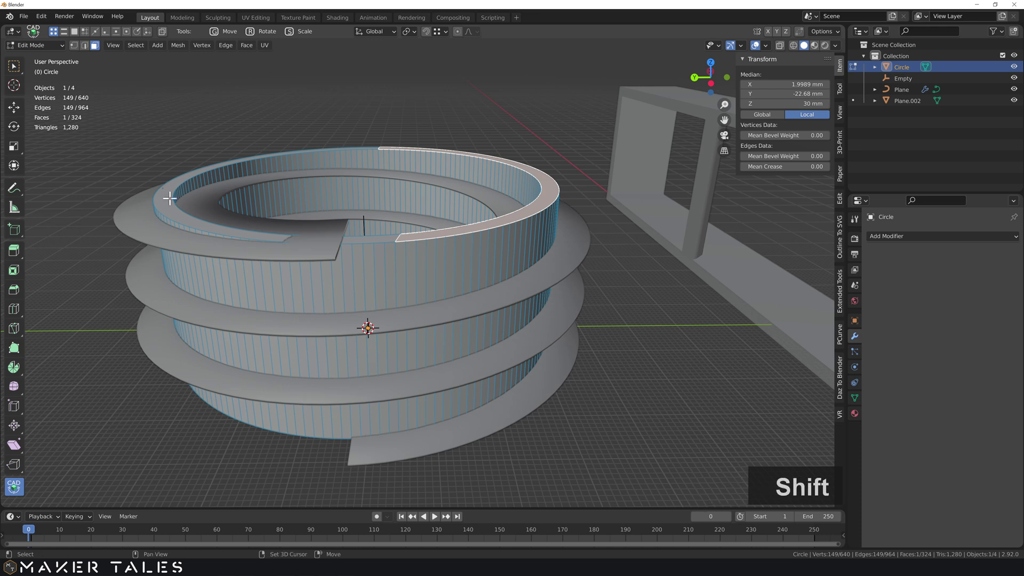
left_click(200, 220, "shift")
key("g")
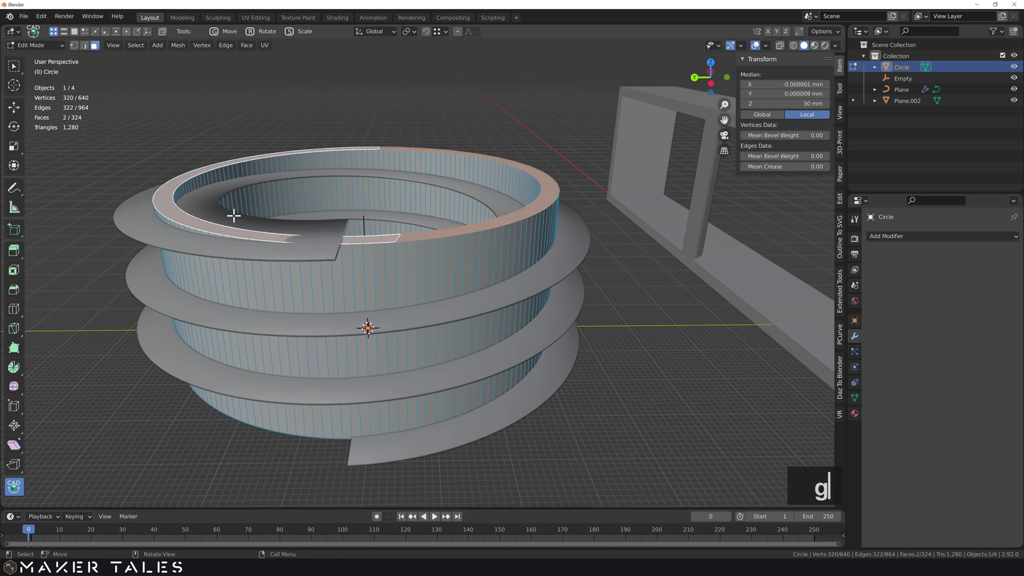
left_click(178, 184)
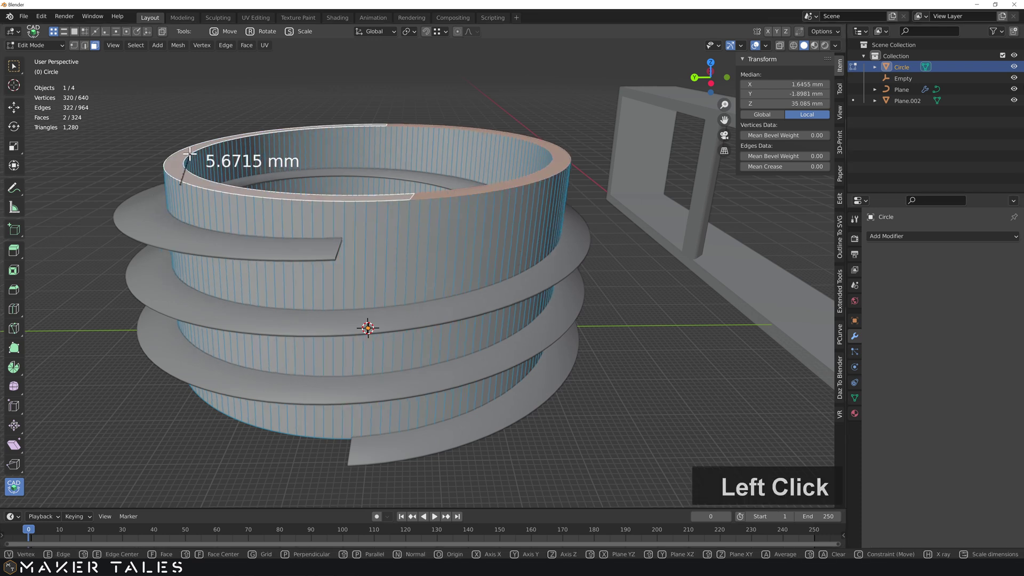
key("z")
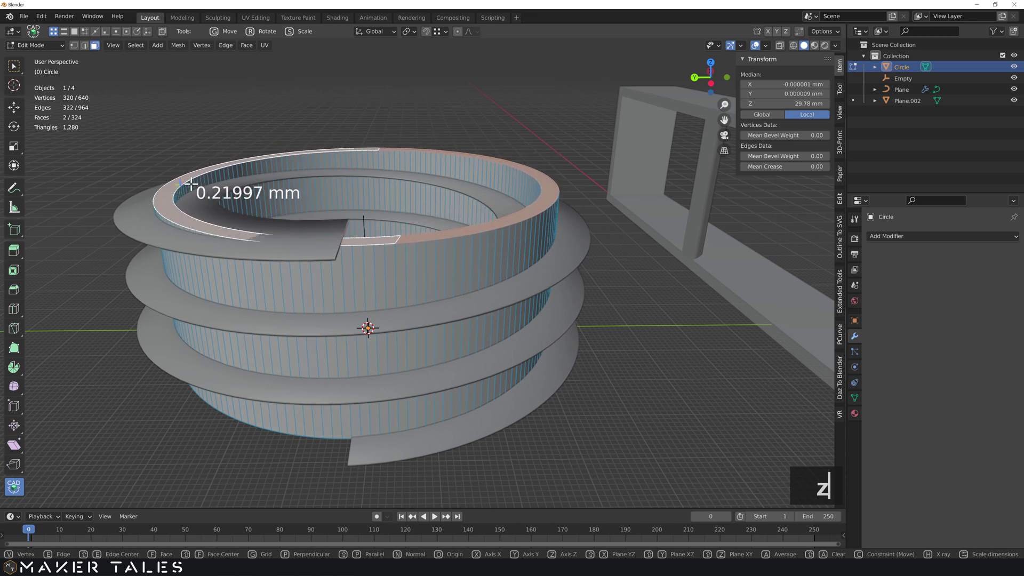
key("5")
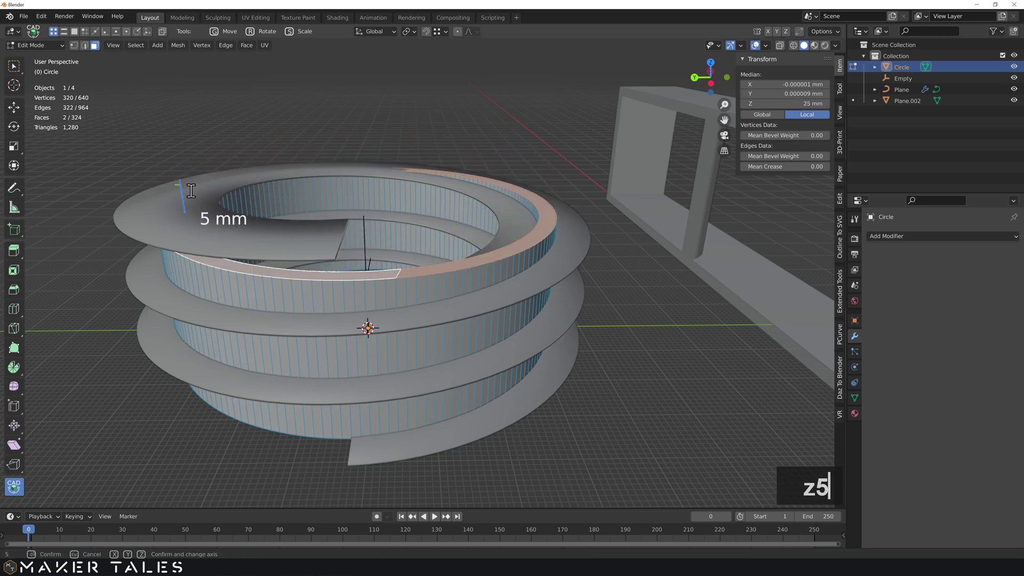
key("Return")
Lower the support frame's entire top plate by 10 mm along Z, selecting it through the mesh in front view
scroll(425, 227, "down", 3)
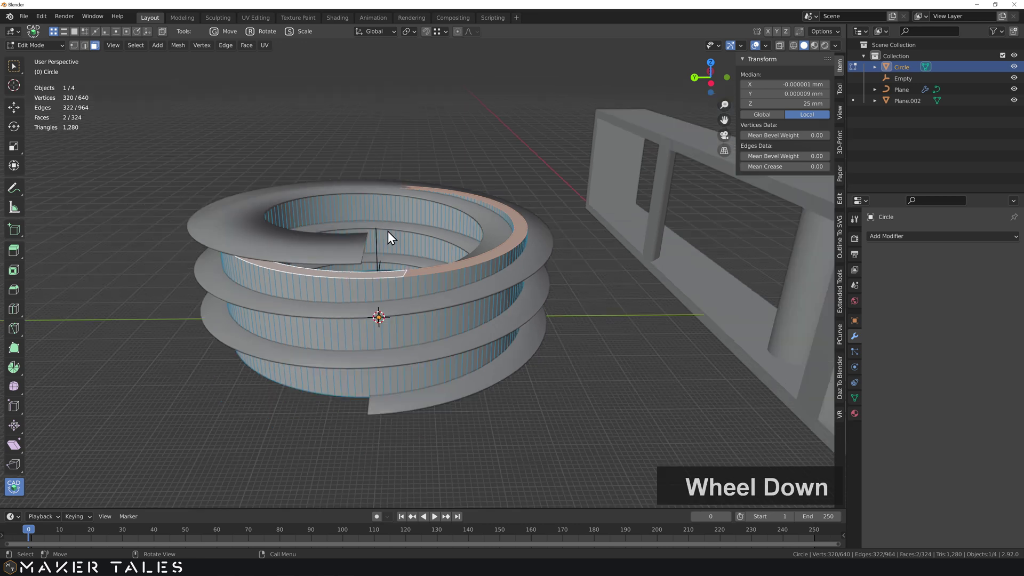
key("Tab")
left_click(689, 147)
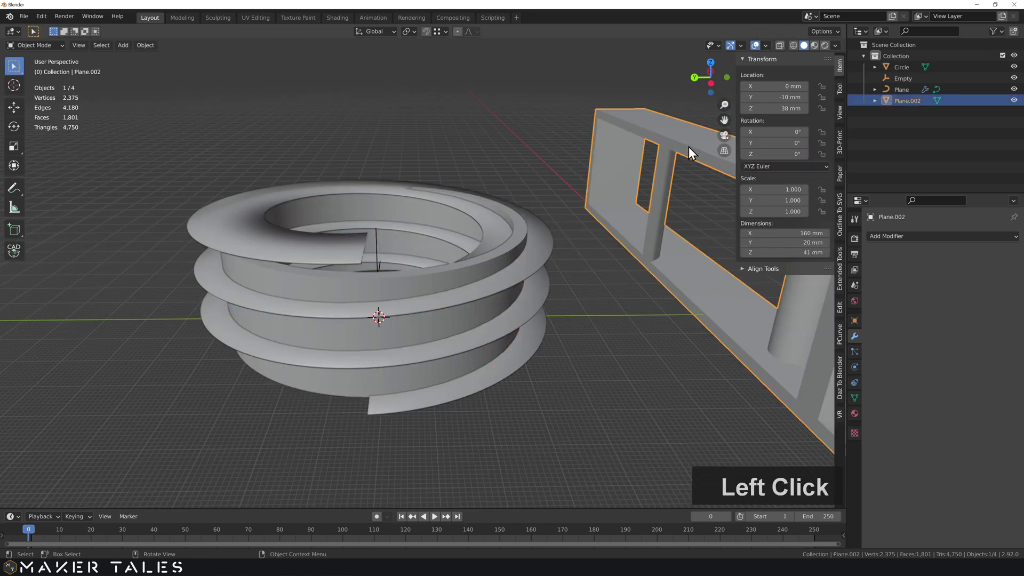
key("Tab")
middle_click_drag(697, 197, 416, 229, "shift")
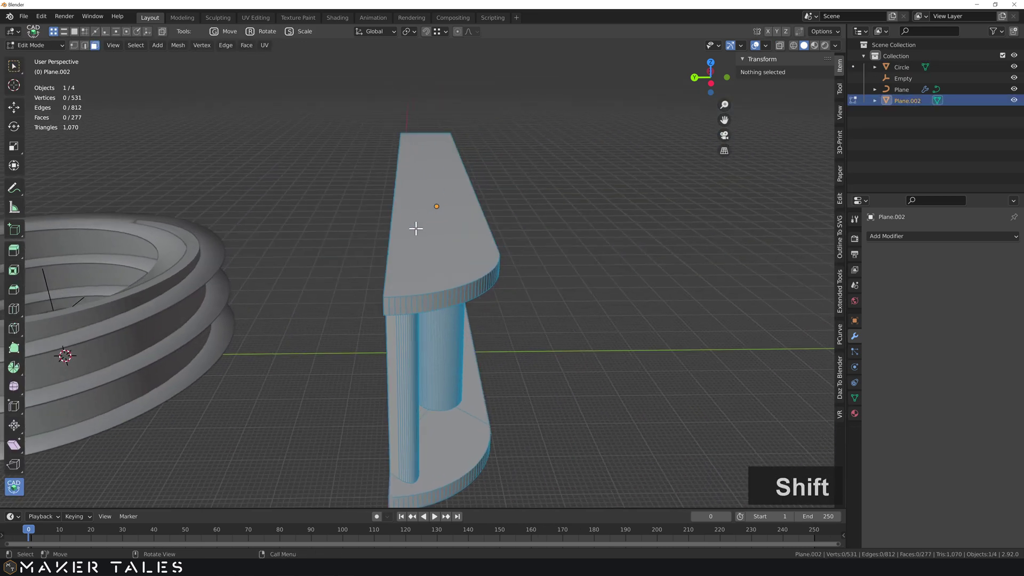
key("KP_1")
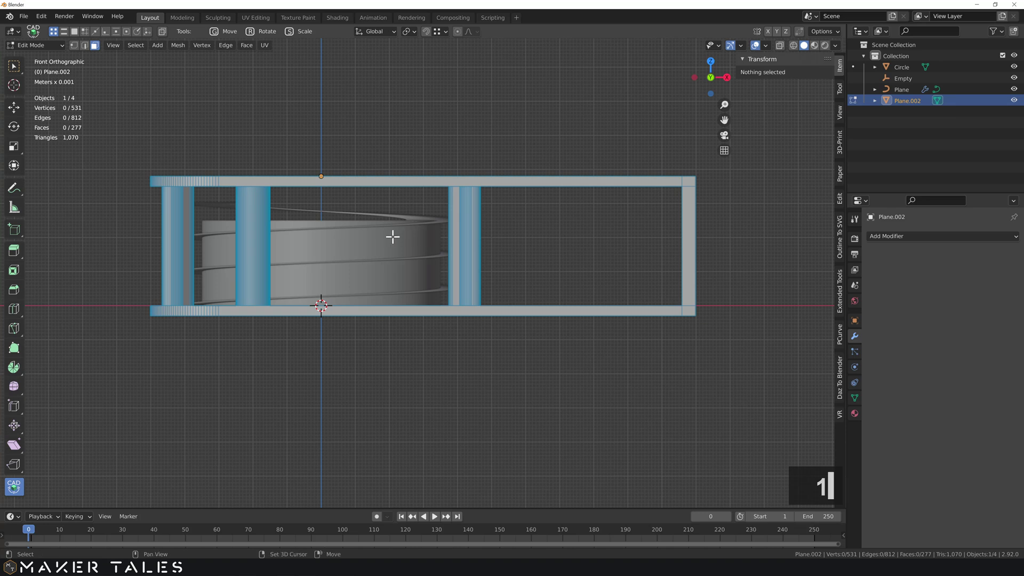
key("alt+z")
left_click(128, 159)
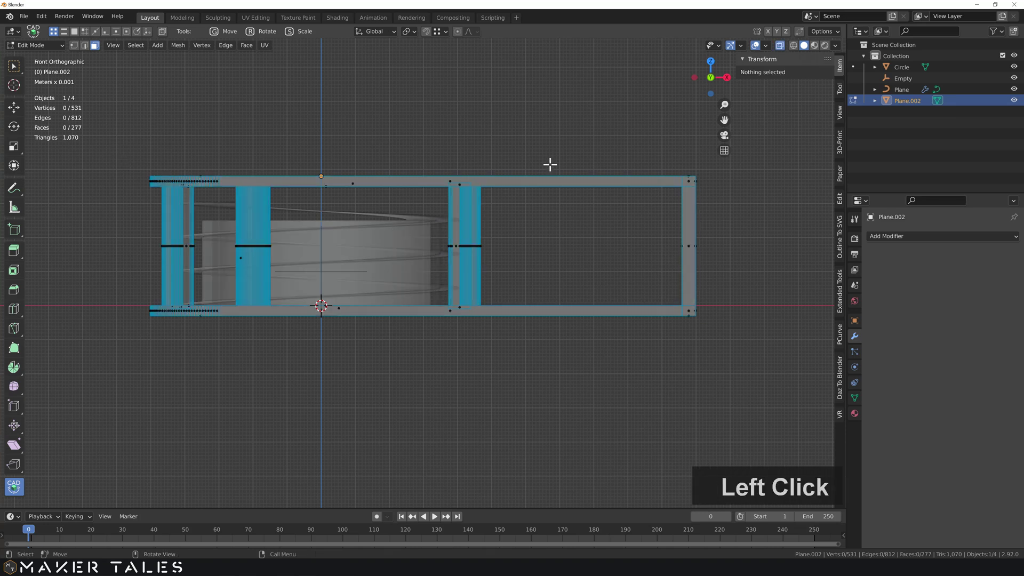
left_click(15, 67)
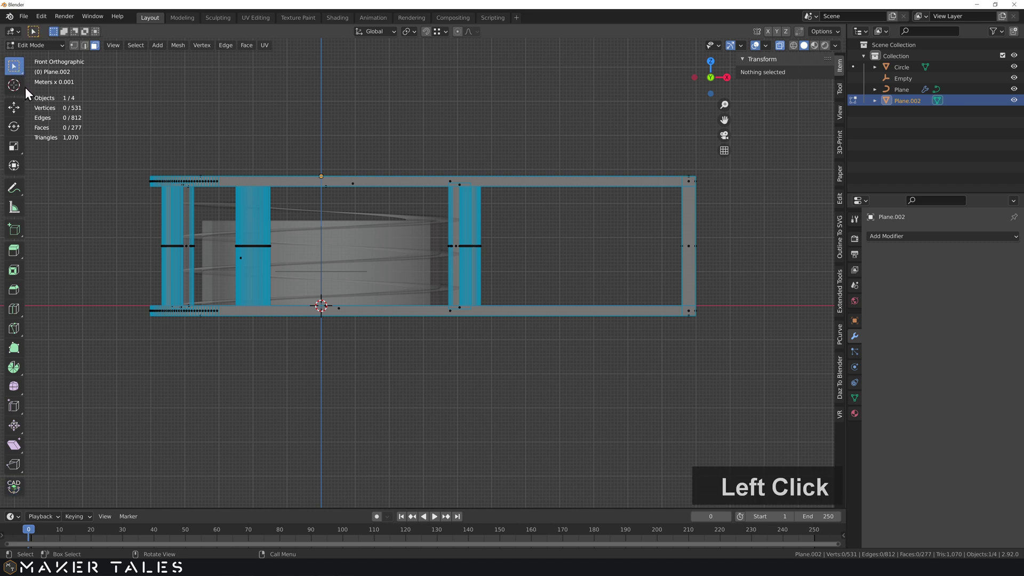
left_click_drag(123, 153, 789, 197)
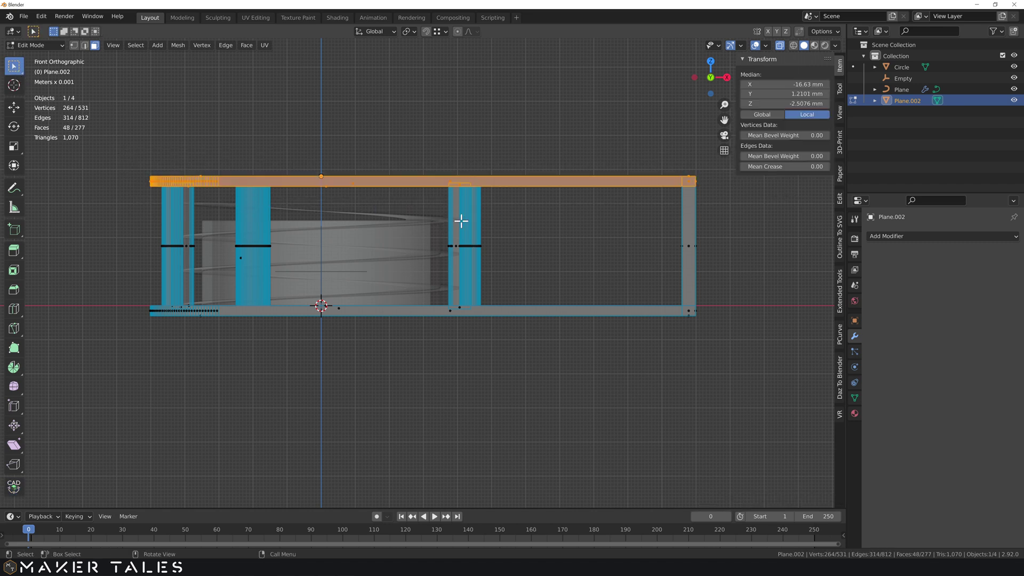
key("g")
key("z")
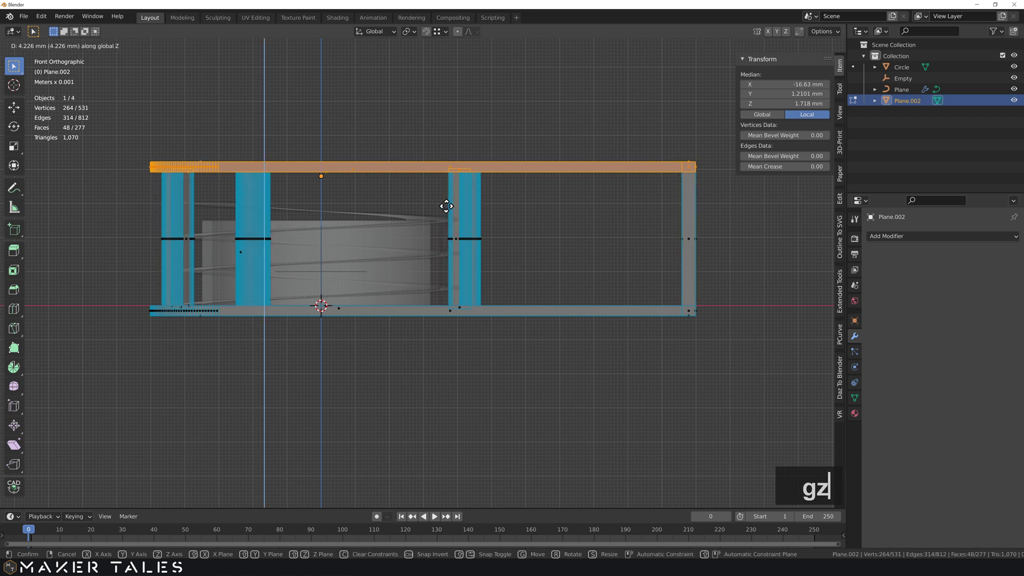
key("minus")
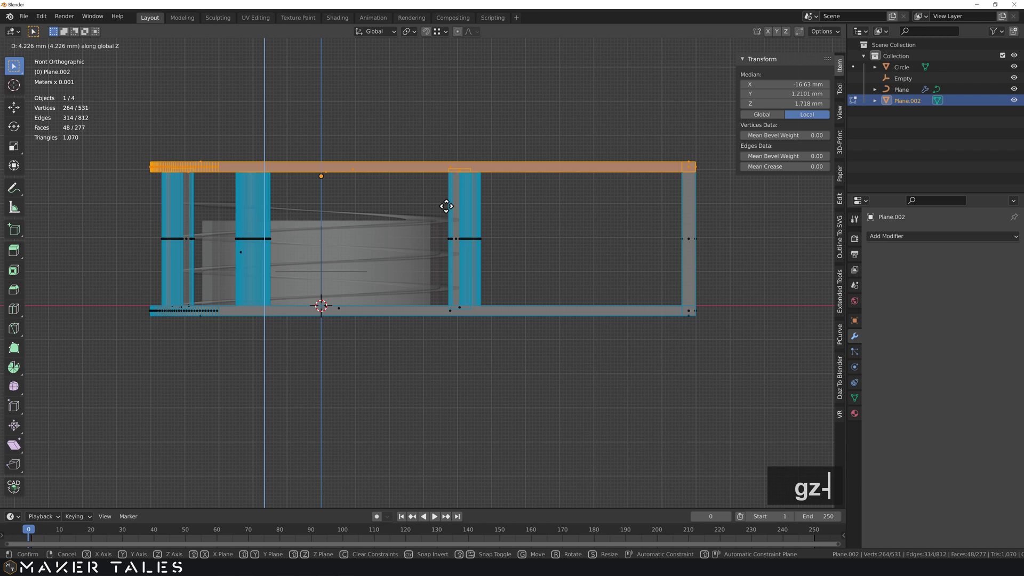
type("10")
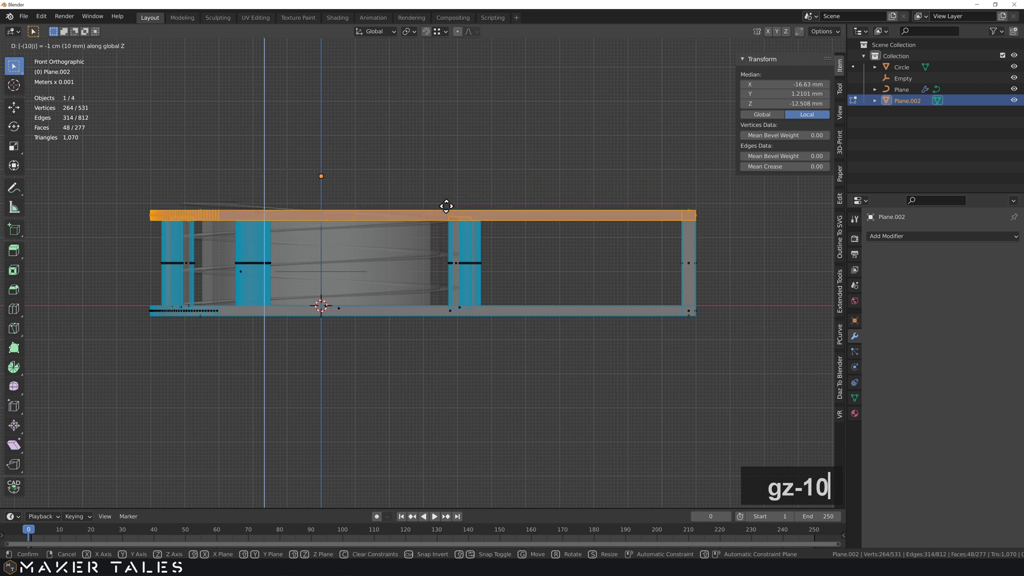
key("Return")
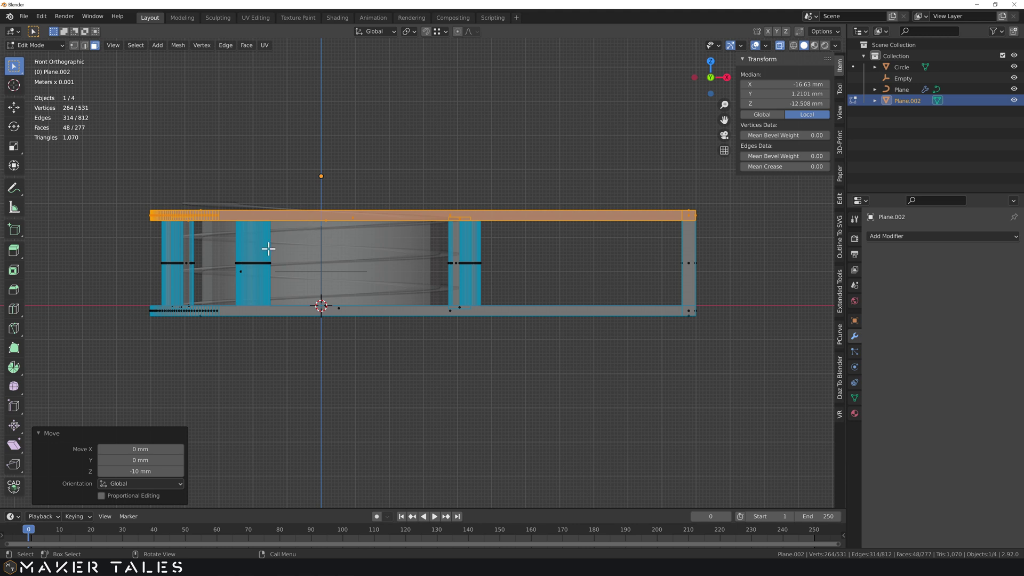
Compare the cylinder's height with the support frame's and raise the frame's top plate 5 mm along Z
middle_click_drag(265, 248, 199, 265)
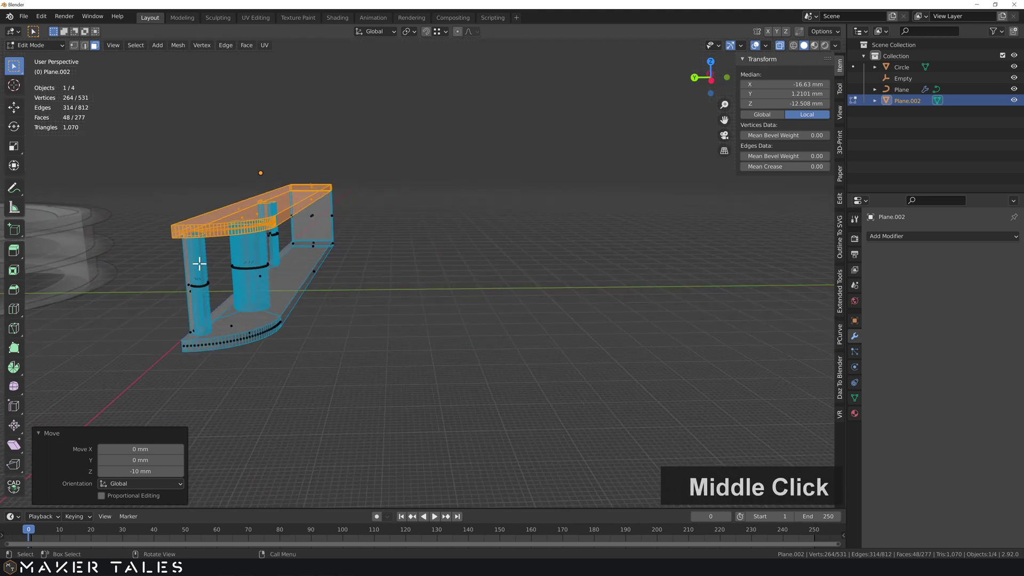
middle_click_drag(366, 270, 622, 272, "shift")
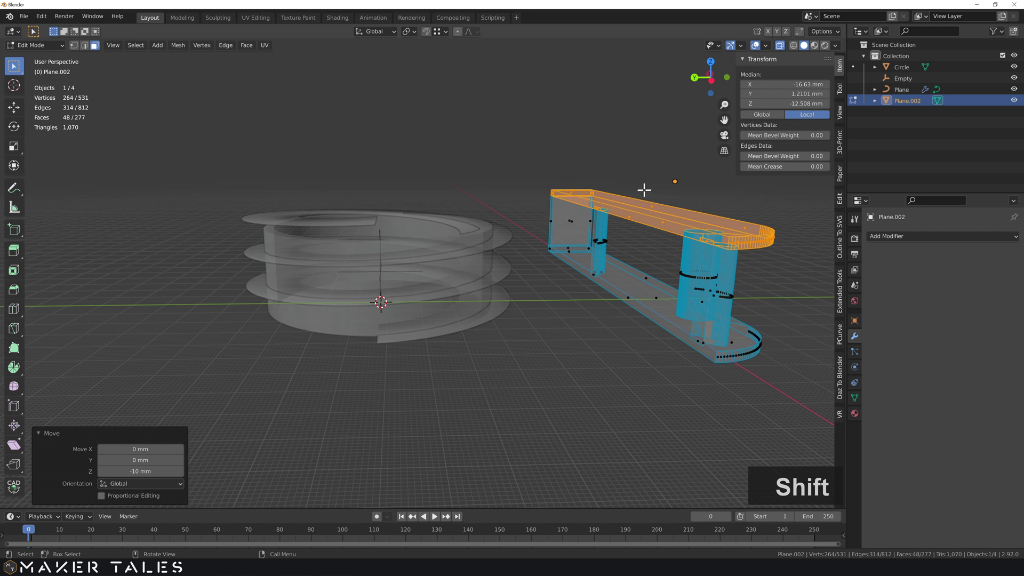
key("Tab")
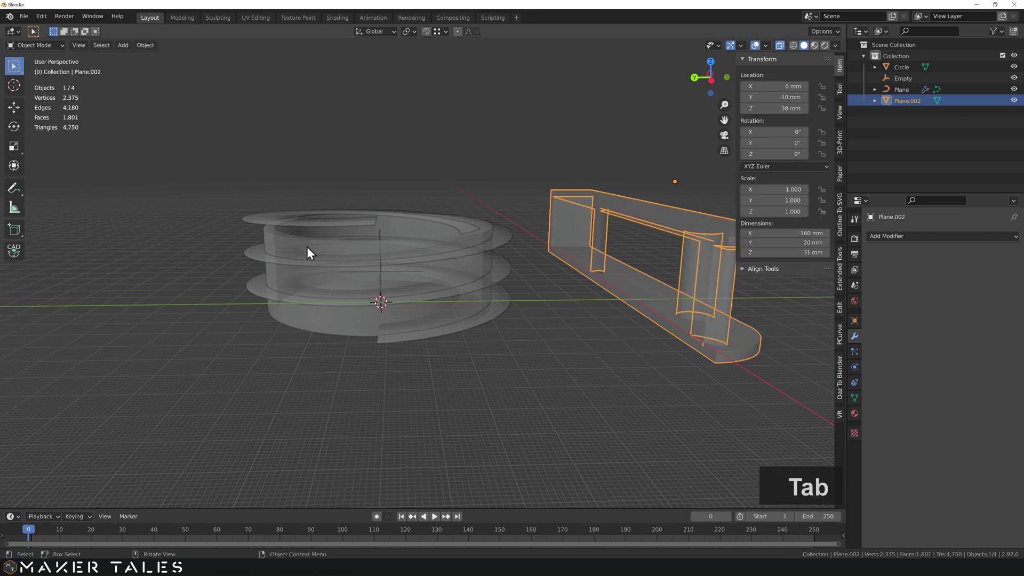
left_click(308, 248)
left_click(284, 237)
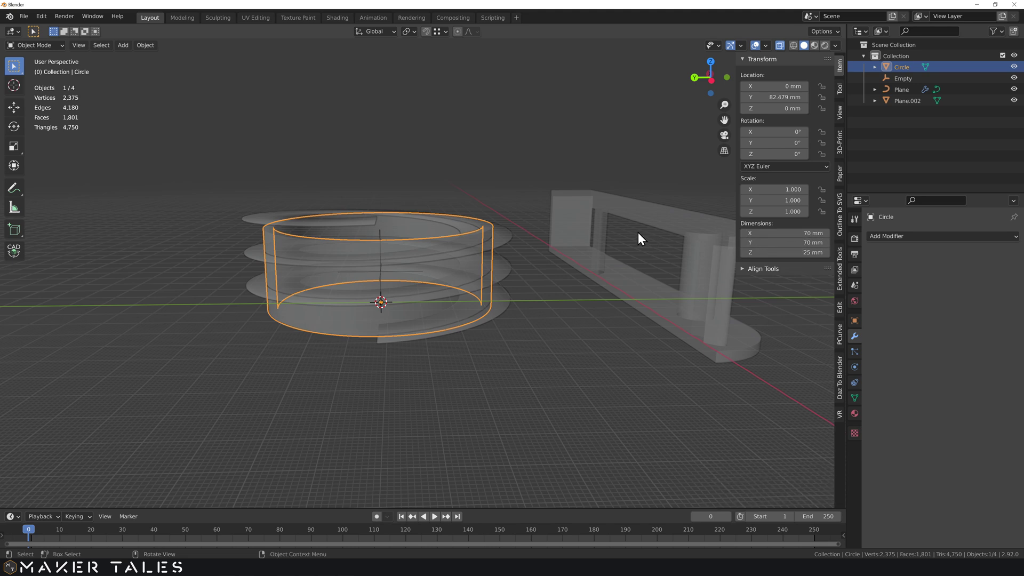
left_click(643, 218)
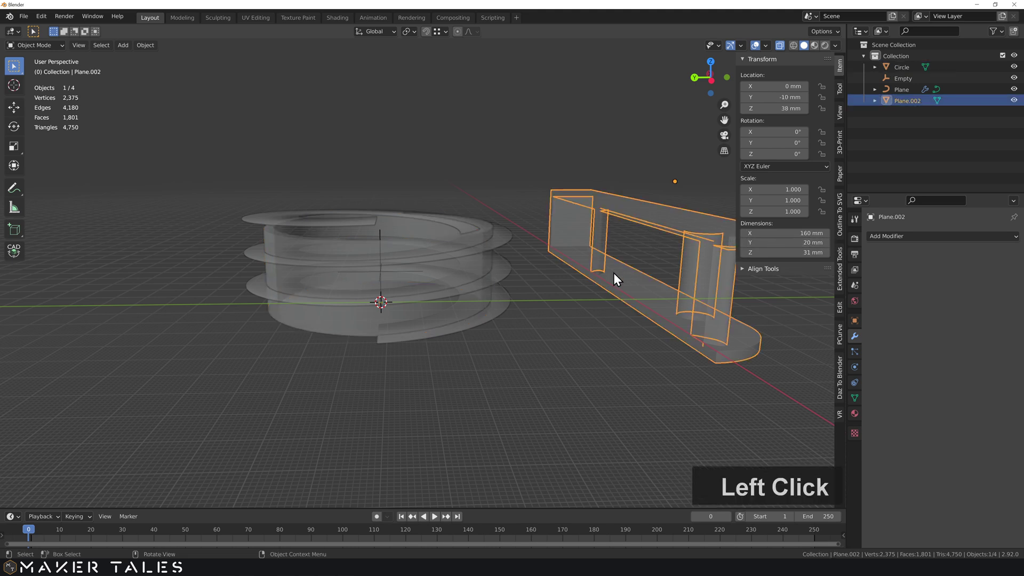
middle_click_drag(610, 280, 551, 271)
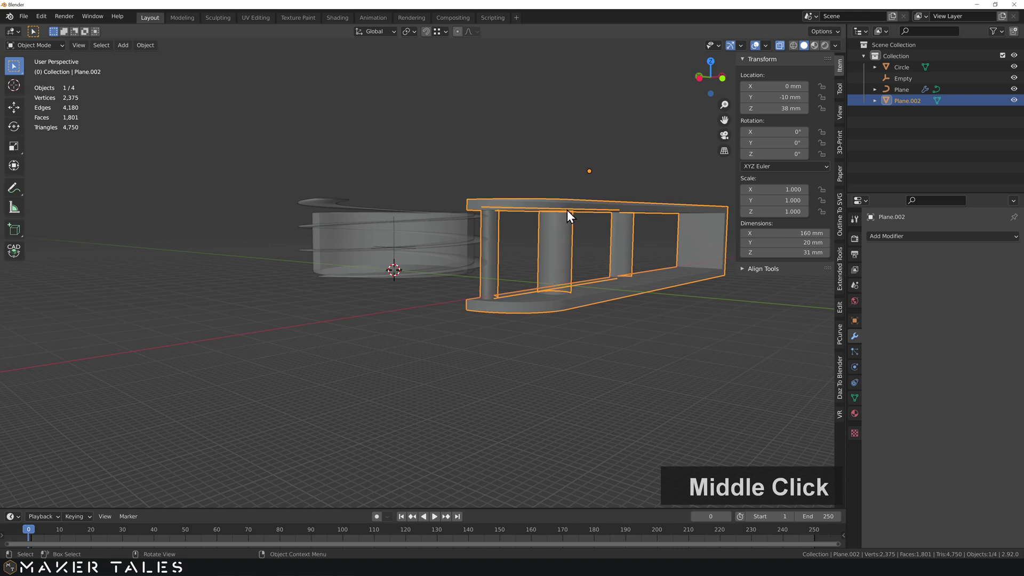
key("Tab")
key("g")
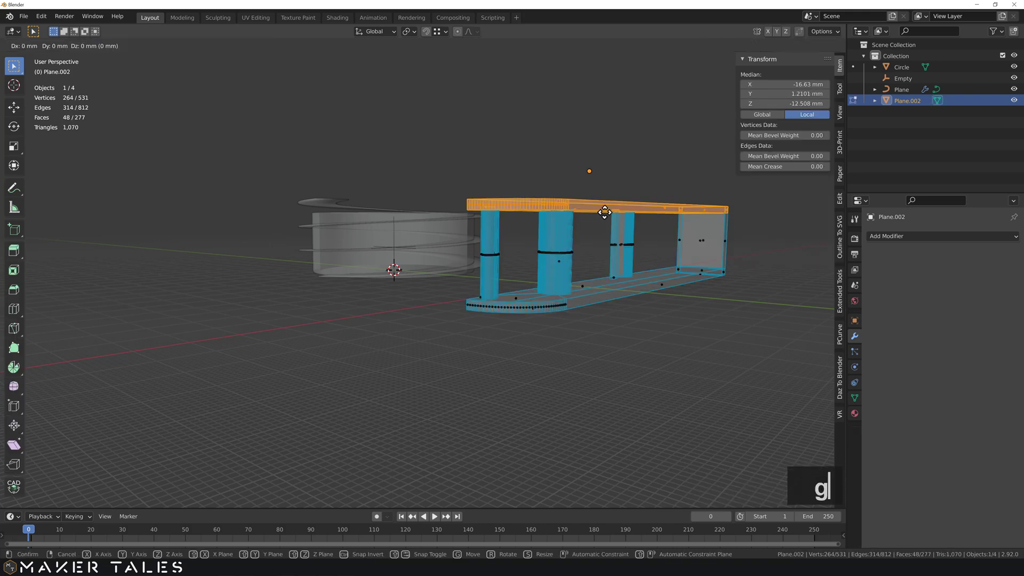
type("z5")
key("Return")
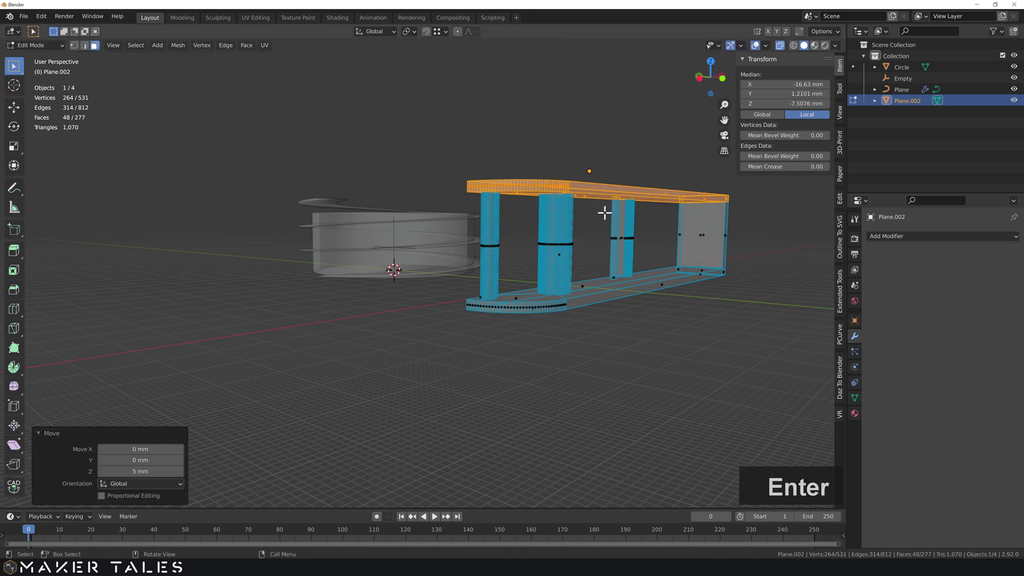
key("Tab")
Turn off X-ray display and inspect how the solid-shaded spiral wraps around the cylinder from several angles
middle_click_drag(405, 223, 446, 235)
key("z")
key("z")
key("alt+z")
scroll(388, 216, "up", 5)
middle_click_drag(409, 251, 308, 255, "shift")
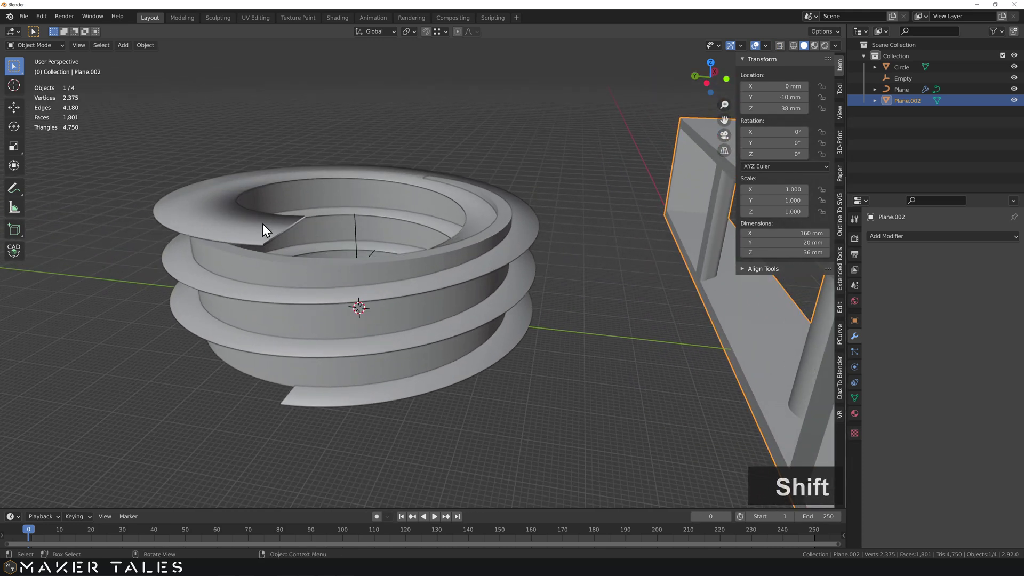
middle_click_drag(249, 274, 279, 254)
scroll(288, 282, "up", 4)
mouse_move(295, 313)
middle_mouse_down("shift")
mouse_move(370, 190)
mouse_move(303, 301)
middle_mouse_up("shift")
middle_click_drag(343, 171, 369, 207)
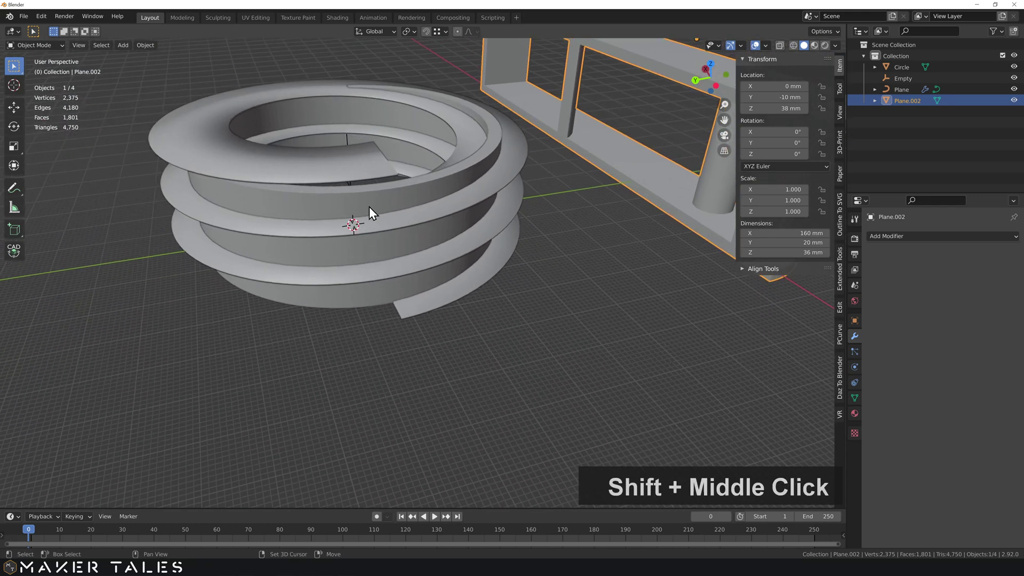
Convert the spiral strip with its Screw modifier into a mesh
left_click(375, 170)
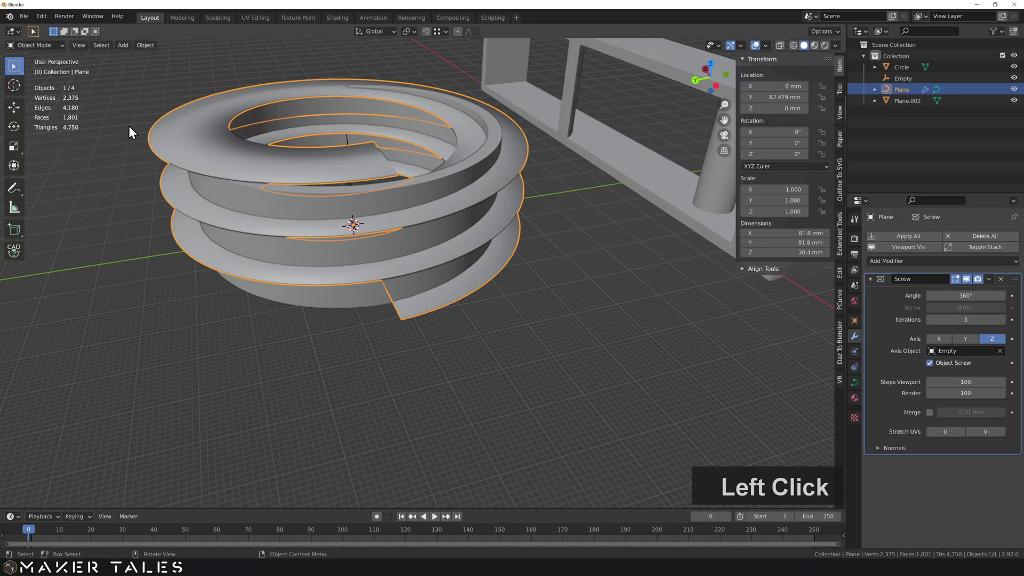
middle_click_drag(258, 110, 360, 127)
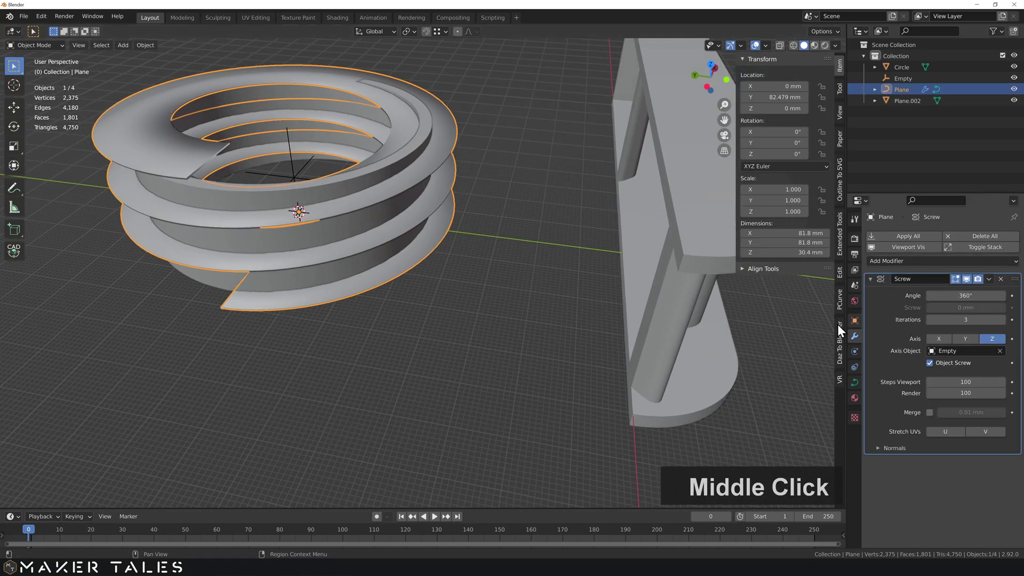
middle_click_drag(430, 238, 593, 328, "shift")
scroll(508, 274, "up", 3)
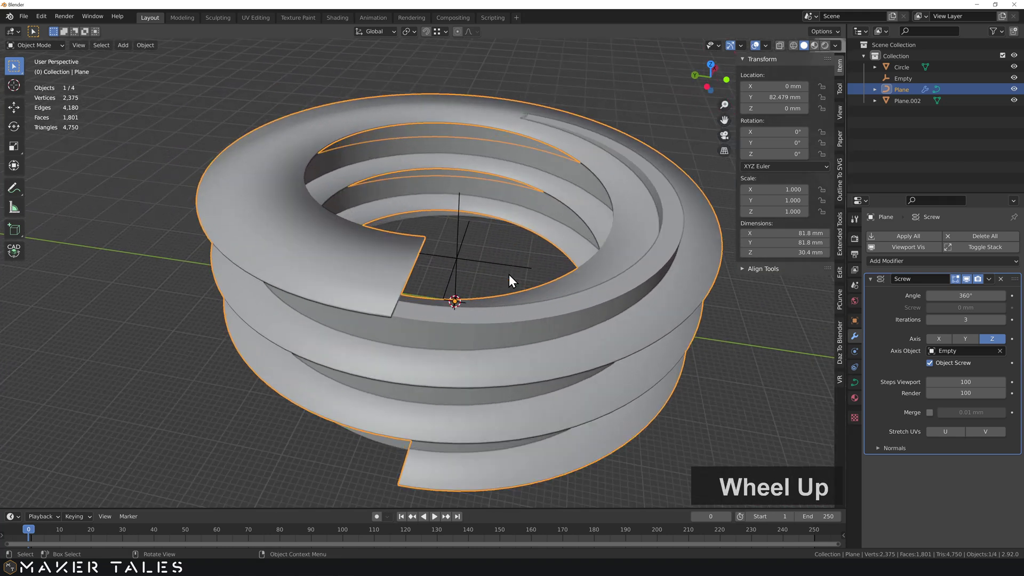
middle_click_drag(507, 269, 474, 251)
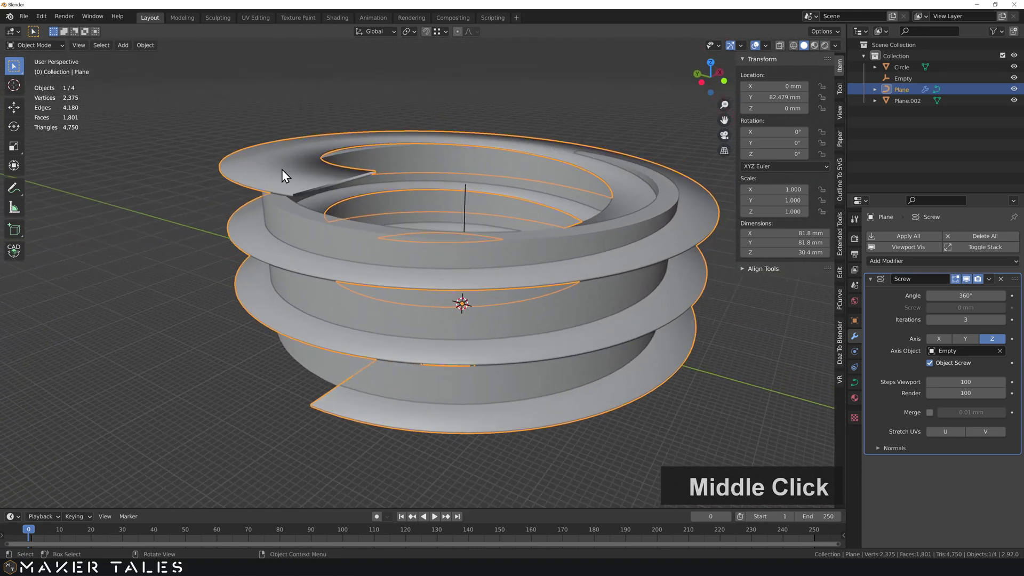
left_click(147, 45)
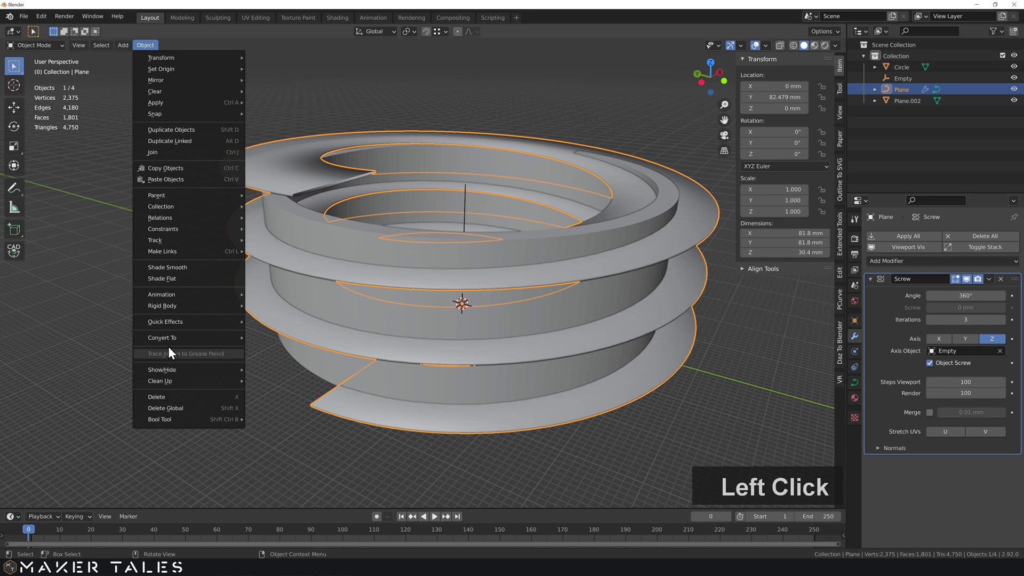
mouse_move(204, 338)
left_click(279, 353)
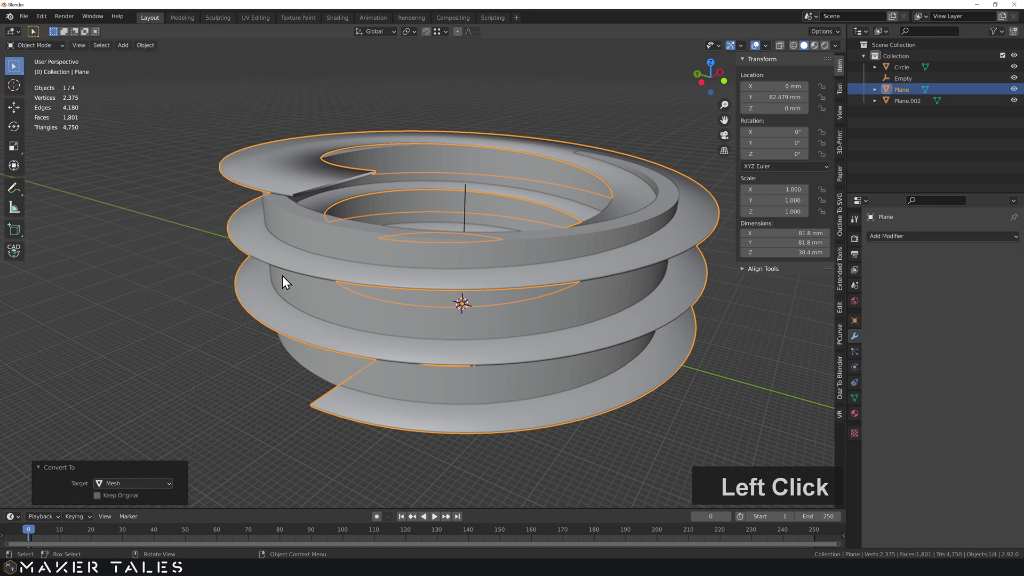
Delete the Empty at the centre of the spiral
middle_click_drag(491, 181, 446, 309)
scroll(445, 310, "down", 1)
left_click(444, 303)
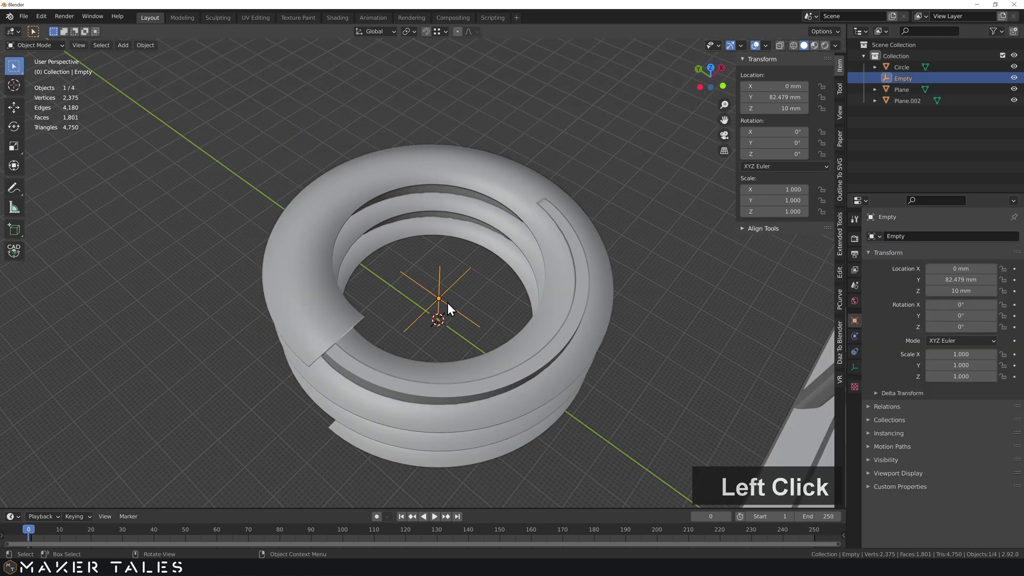
key("Delete")
scroll(433, 323, "up", 2)
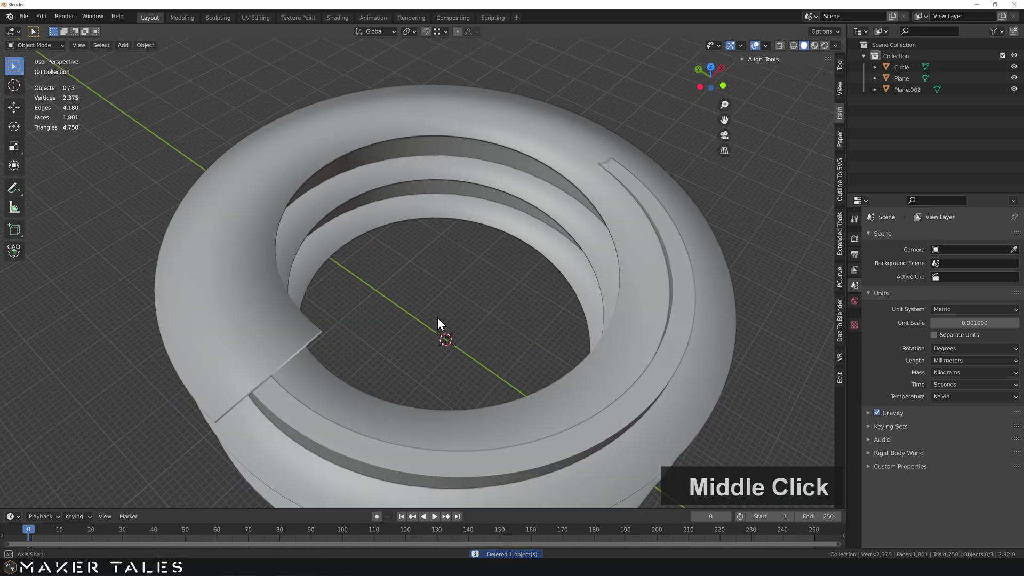
Fill the open edge loop at the upper end of the spiral mesh with a face
middle_click_drag(437, 323, 313, 219)
left_click(289, 184)
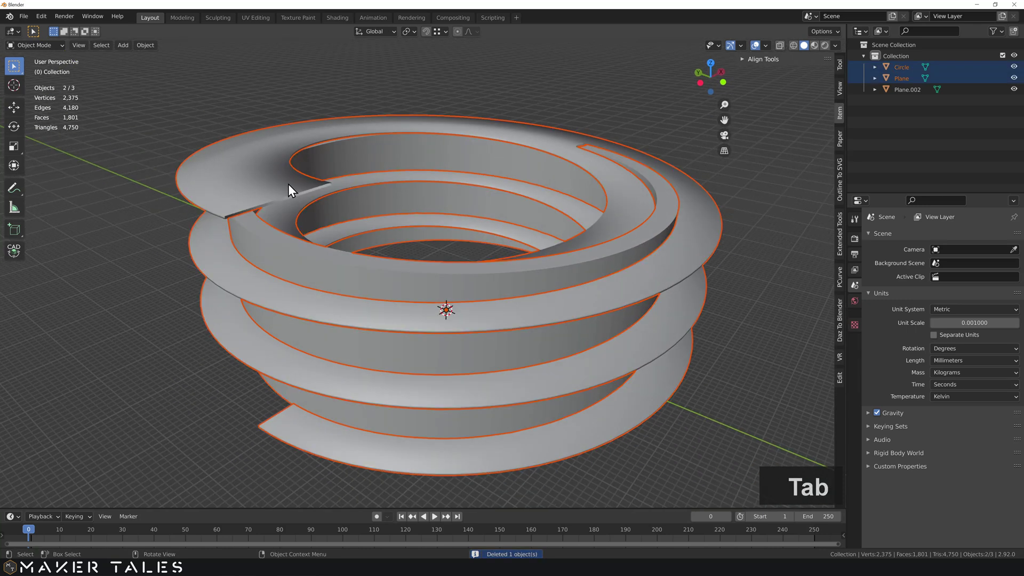
left_click(319, 95)
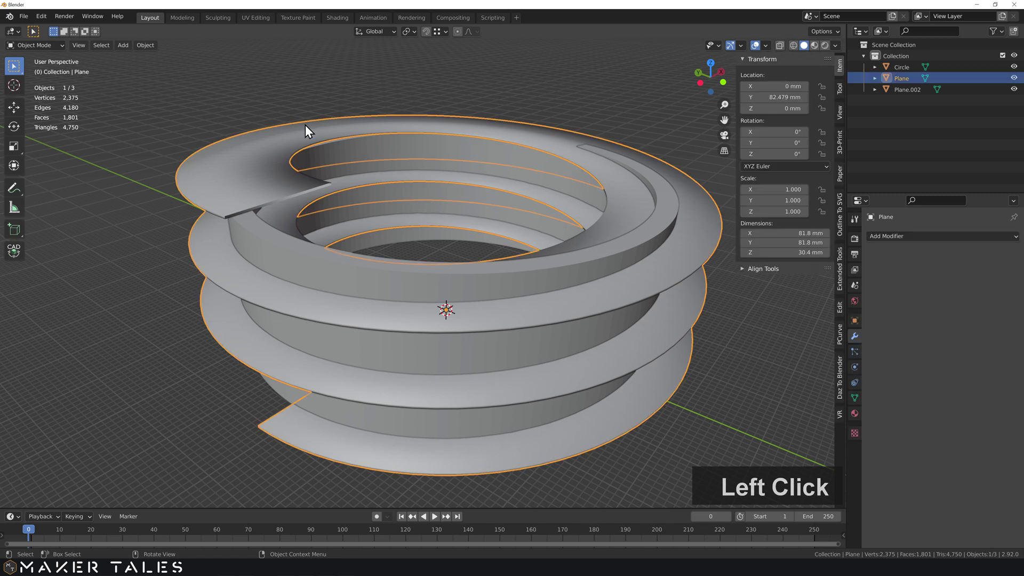
key("Tab")
scroll(290, 206, "up", 1)
middle_click_drag(283, 201, 343, 222, "shift")
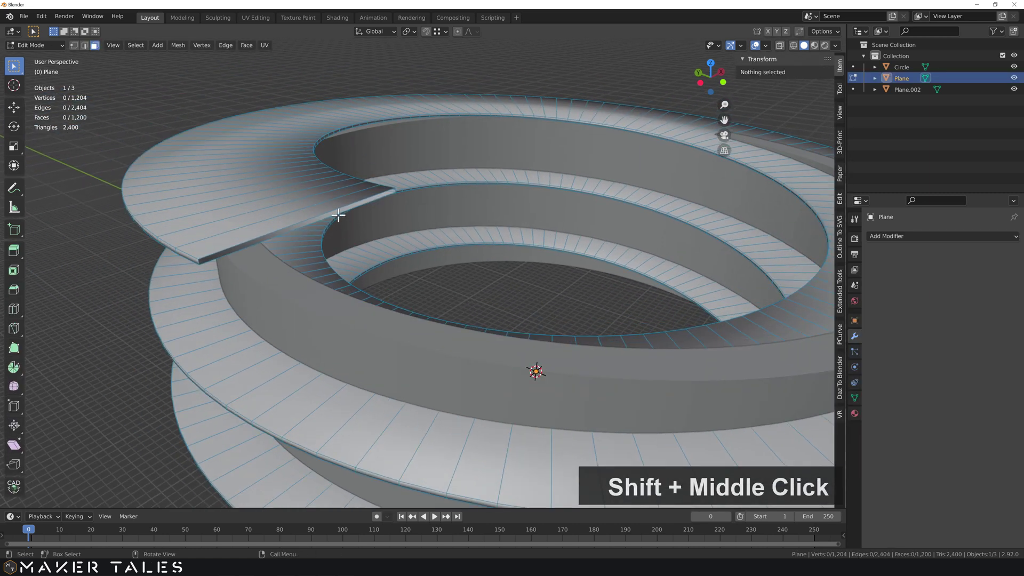
scroll(319, 209, "up", 2)
scroll(292, 185, "up", 1)
middle_click_drag(285, 176, 320, 219, "shift")
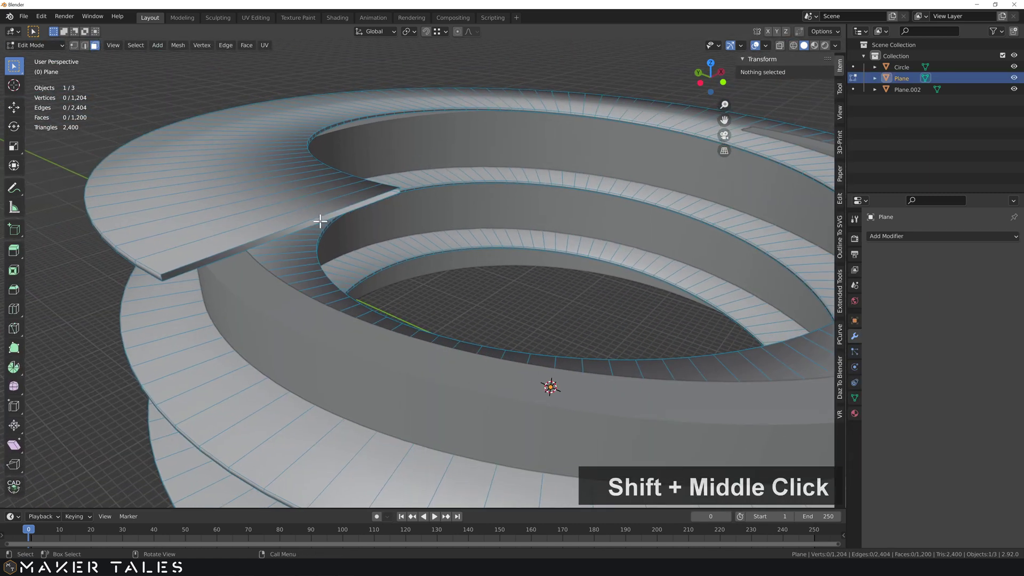
scroll(320, 219, "up", 1)
left_click(254, 175)
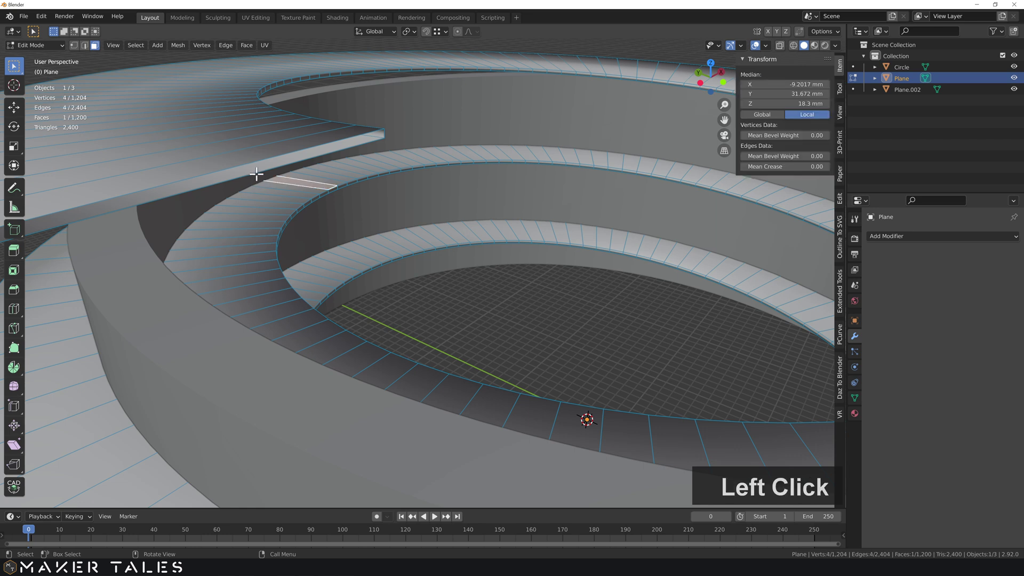
key("2")
left_click(257, 174, "alt")
left_click(258, 171)
left_click(258, 160, "alt")
key("f")
Fill the open edge loop at the lower end of the spiral mesh with a face and return to Object Mode
scroll(264, 155, "down", 3)
middle_click_drag(265, 271, 320, 343)
scroll(345, 370, "down", 3, "shift")
scroll(369, 292, "up", 5)
left_click(302, 340, "alt")
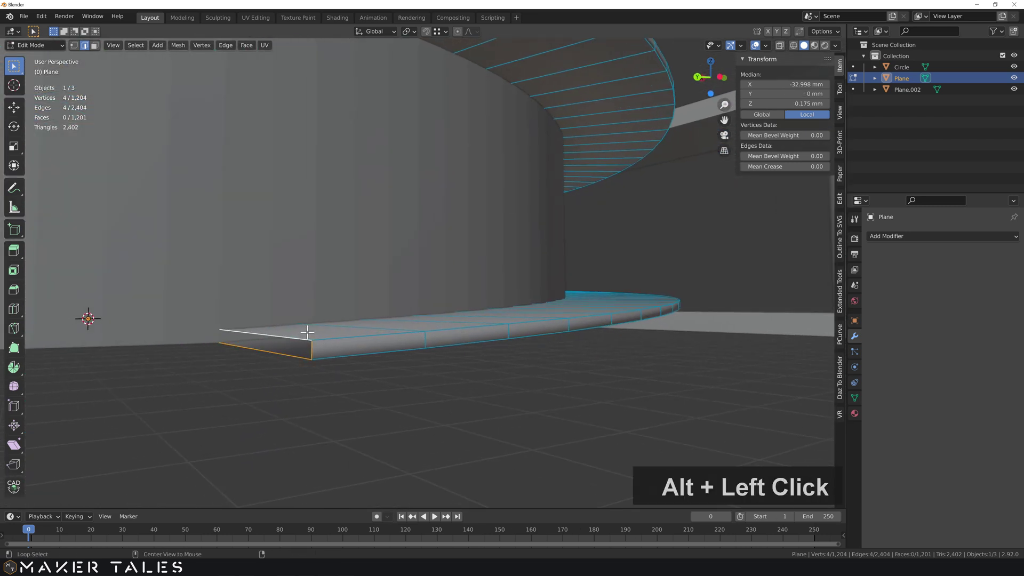
key("f")
scroll(302, 339, "down", 3)
key("f")
scroll(359, 293, "down", 4)
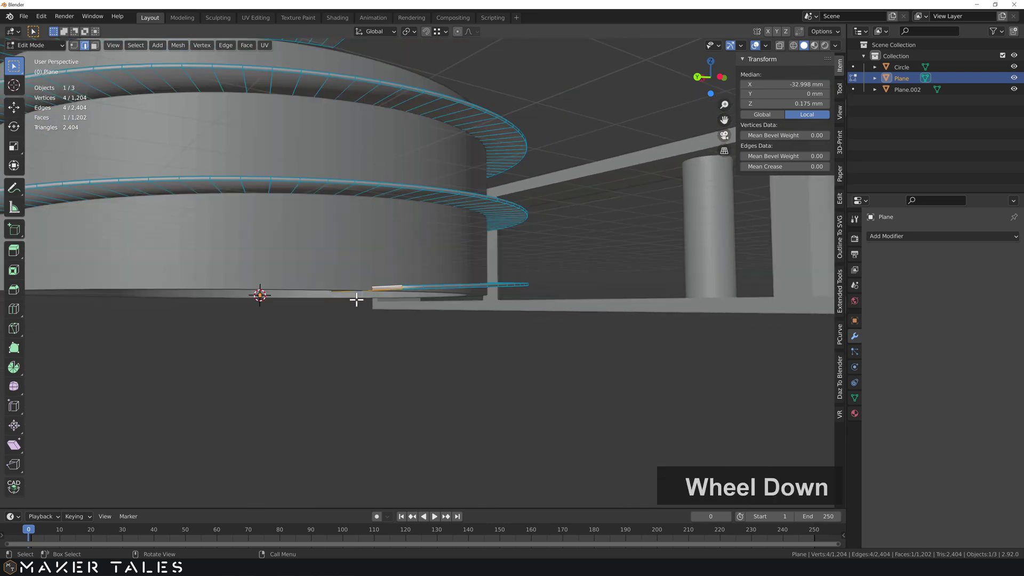
left_click(356, 302)
middle_click_drag(354, 297, 409, 210)
key("Tab")
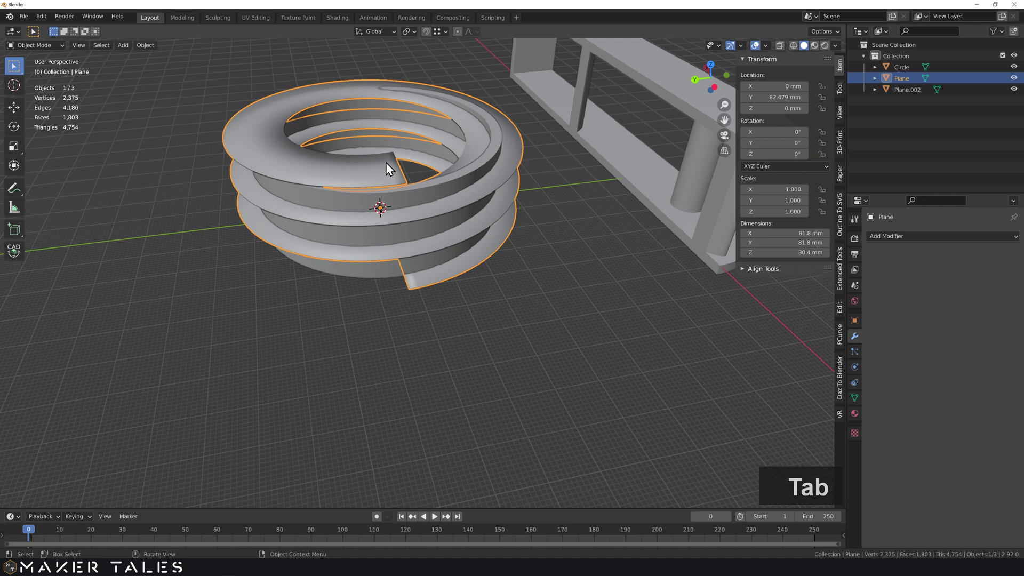
Merge all vertices of the spiral mesh by distance at 0.0001 mm
left_click(271, 126)
left_click(230, 152)
key("Tab")
key("a")
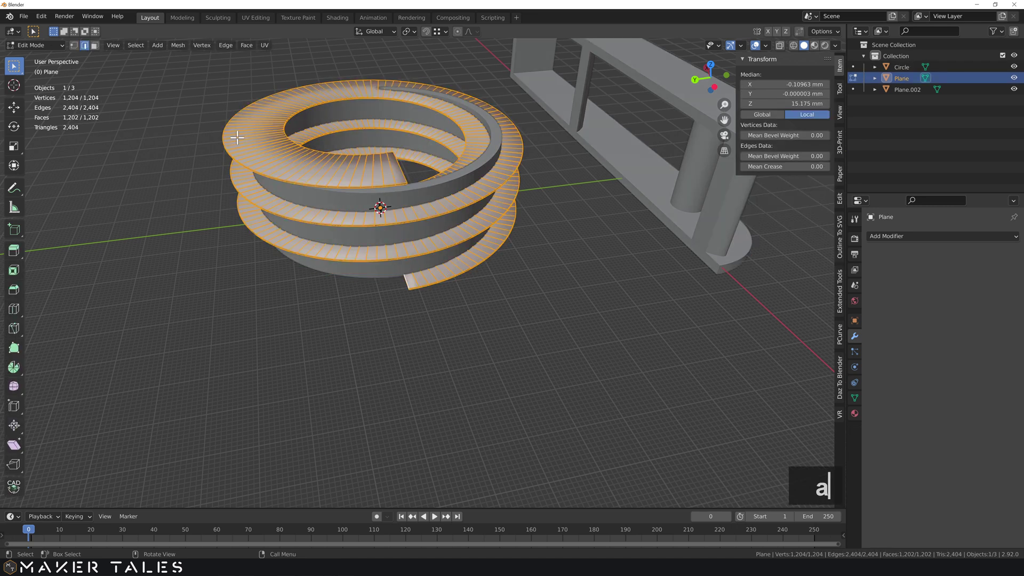
key("m")
left_click(238, 139)
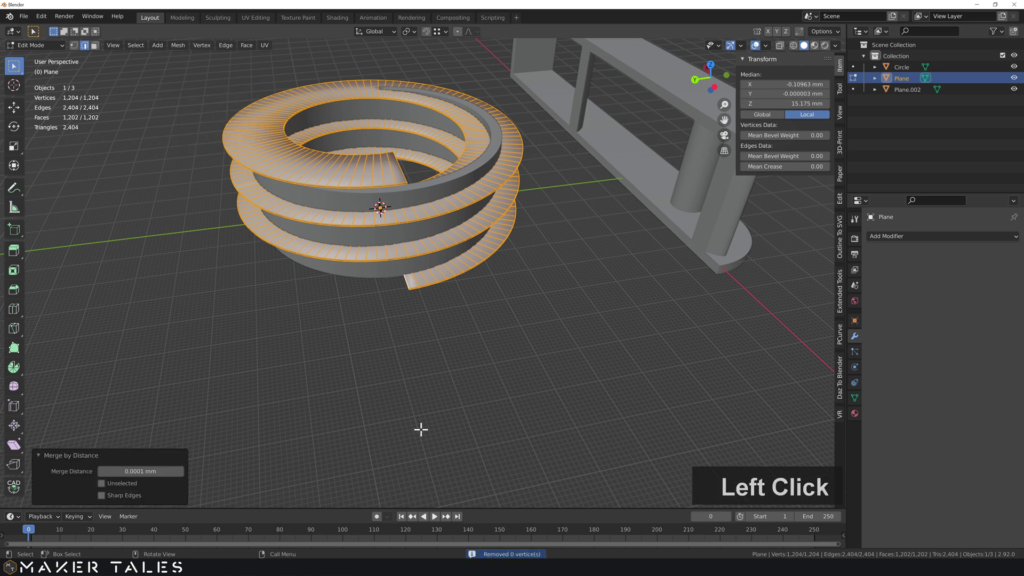
key("Tab")
left_click(281, 303)
Subtract the spiral from the ring wall with a Boolean difference and inspect the cut ring
left_click(307, 167)
left_click(307, 209, "shift")
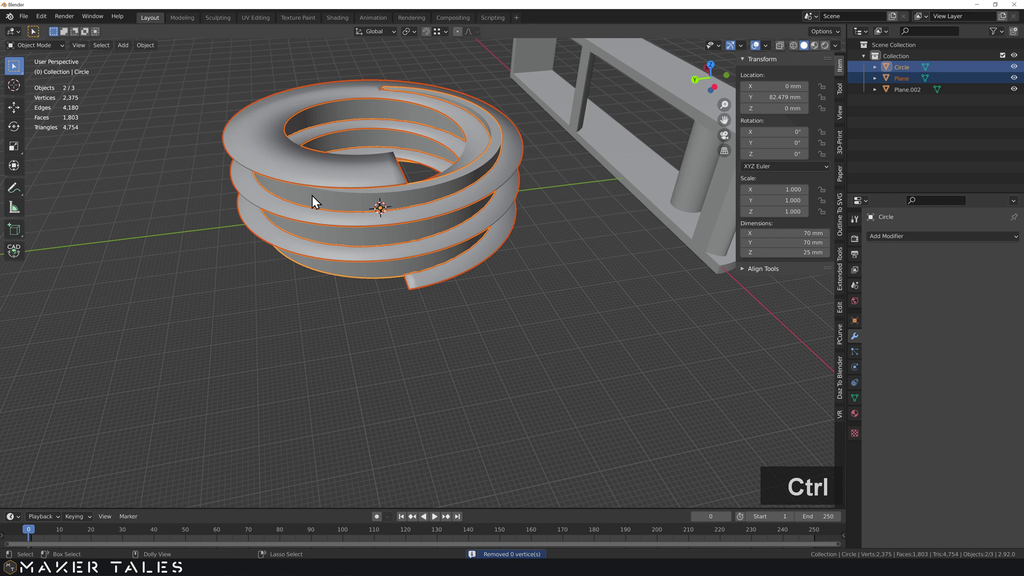
key("ctrl+shift+minus")
mouse_move(305, 187)
middle_mouse_down()
mouse_move(288, 173)
mouse_move(290, 154)
mouse_move(290, 174)
middle_mouse_up()
scroll(311, 184, "up", 5)
middle_click_drag(404, 172, 382, 306)
scroll(384, 325, "down", 5)
scroll(377, 252, "down", 2)
mouse_move(377, 251)
middle_mouse_down()
mouse_move(388, 200)
mouse_move(379, 238)
middle_mouse_up()
Merge all vertices of the cut ring mesh by distance at 0.0001 mm
left_click(478, 139)
double_click(454, 179)
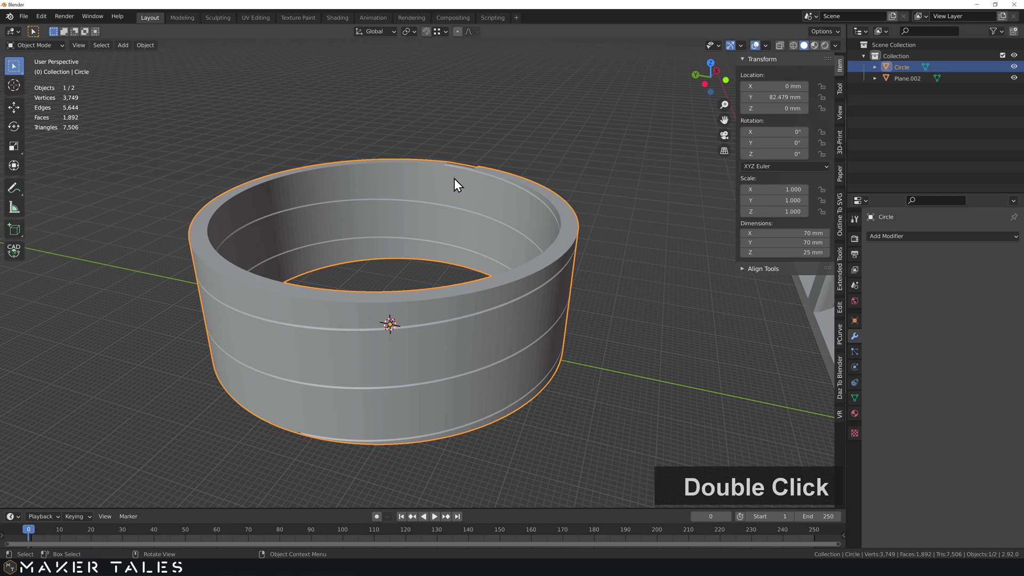
key("Tab")
key("a")
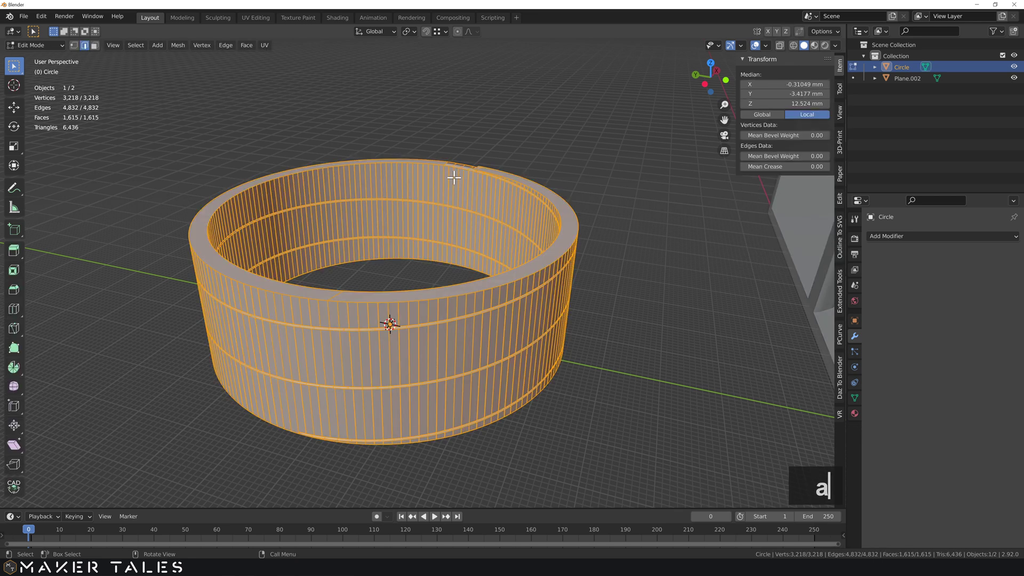
key("m")
left_click(453, 178)
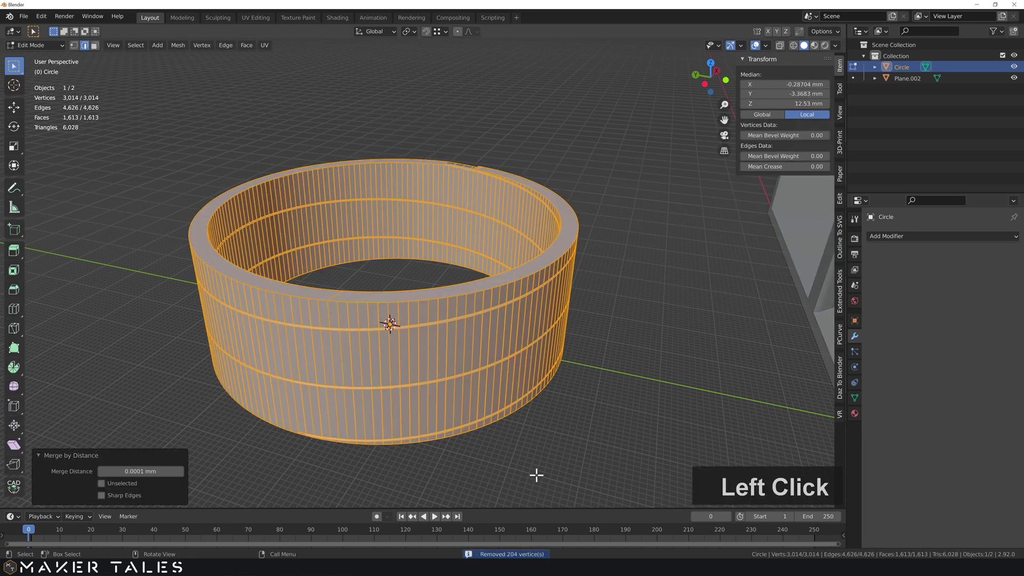
left_click(599, 384)
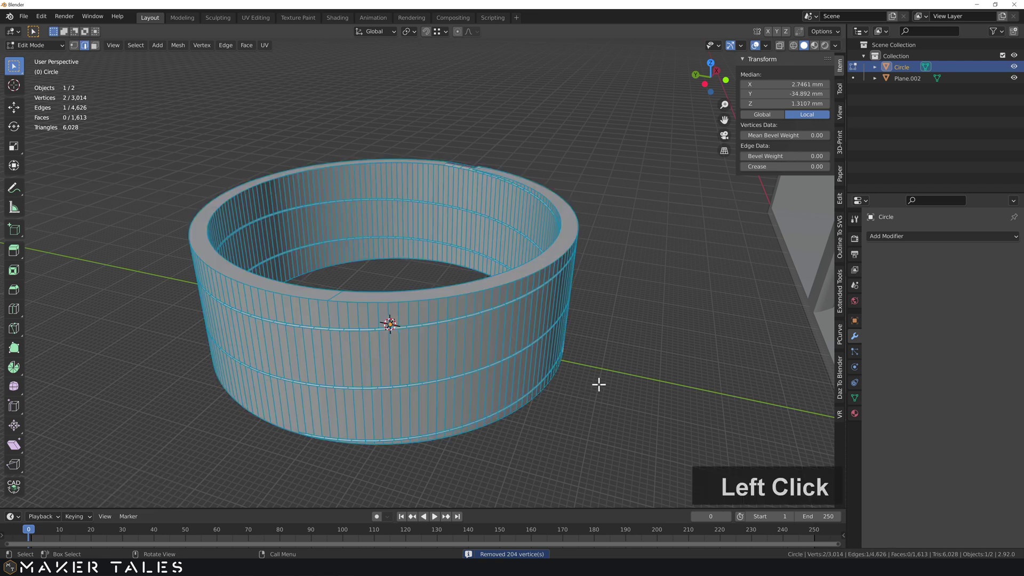
key("Tab")
Set the support frame's origin to its geometry
scroll(619, 368, "down", 5)
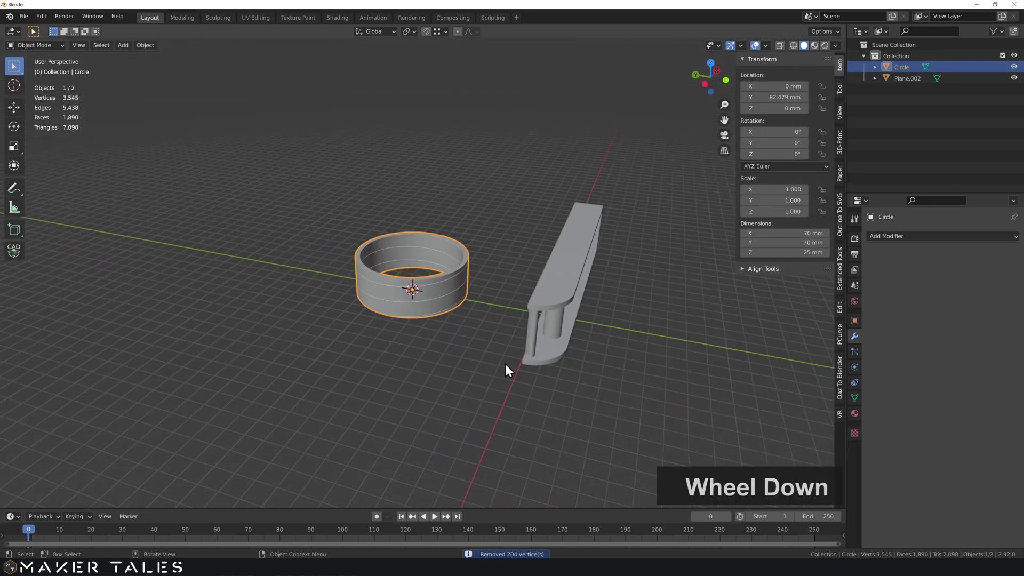
scroll(475, 353, "up", 3)
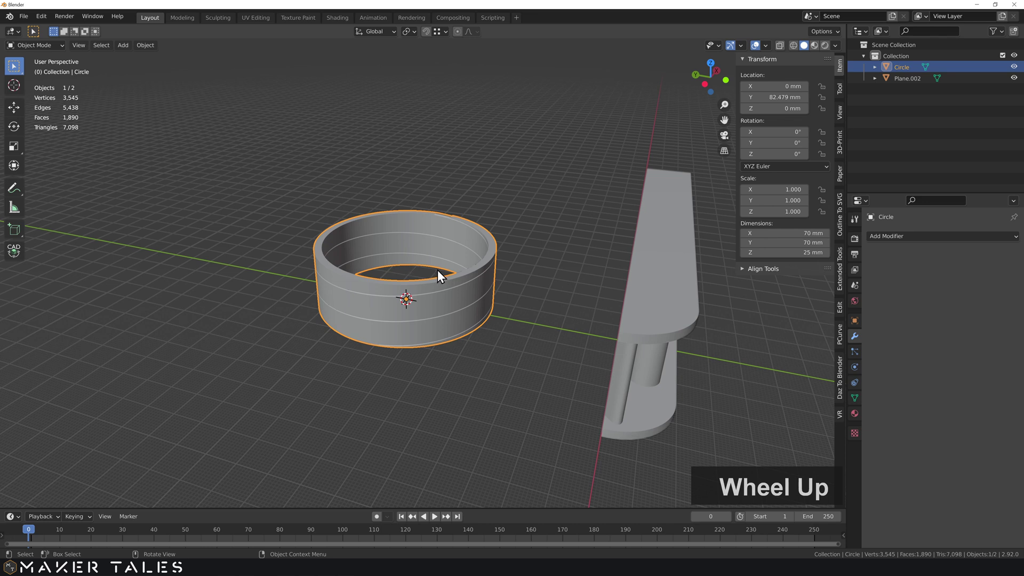
middle_click_drag(418, 322, 453, 319)
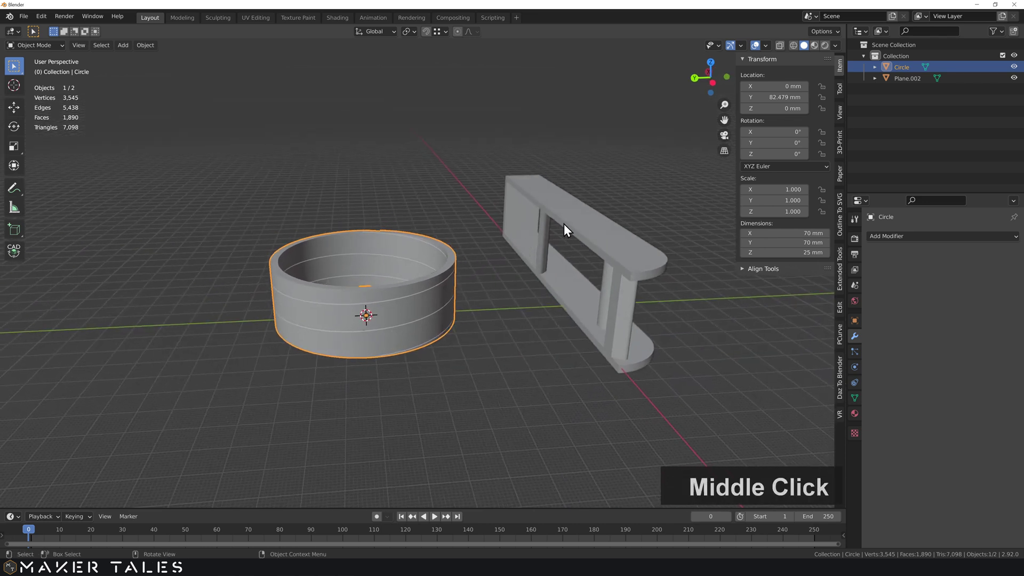
left_click(593, 226)
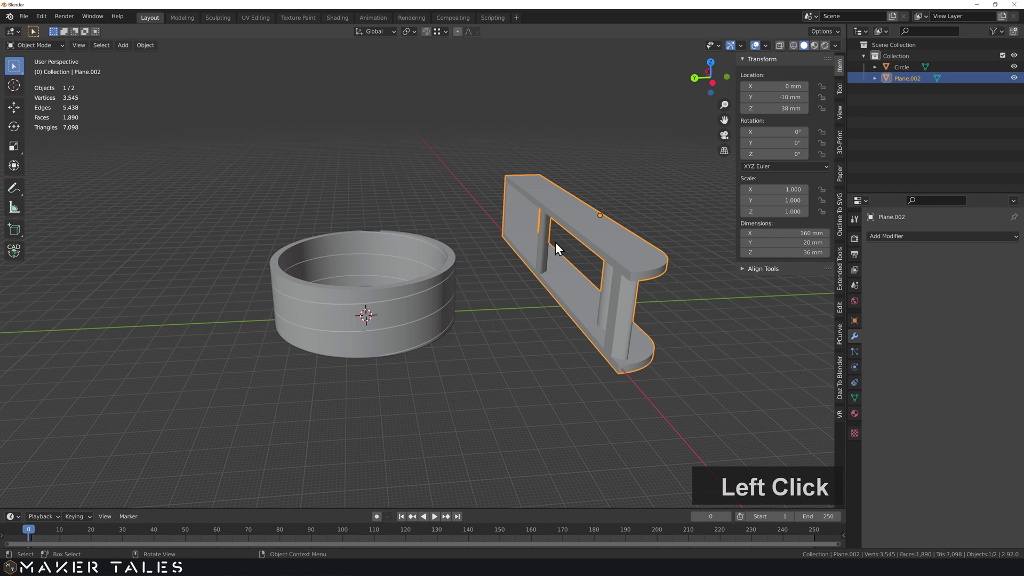
right_click(584, 256)
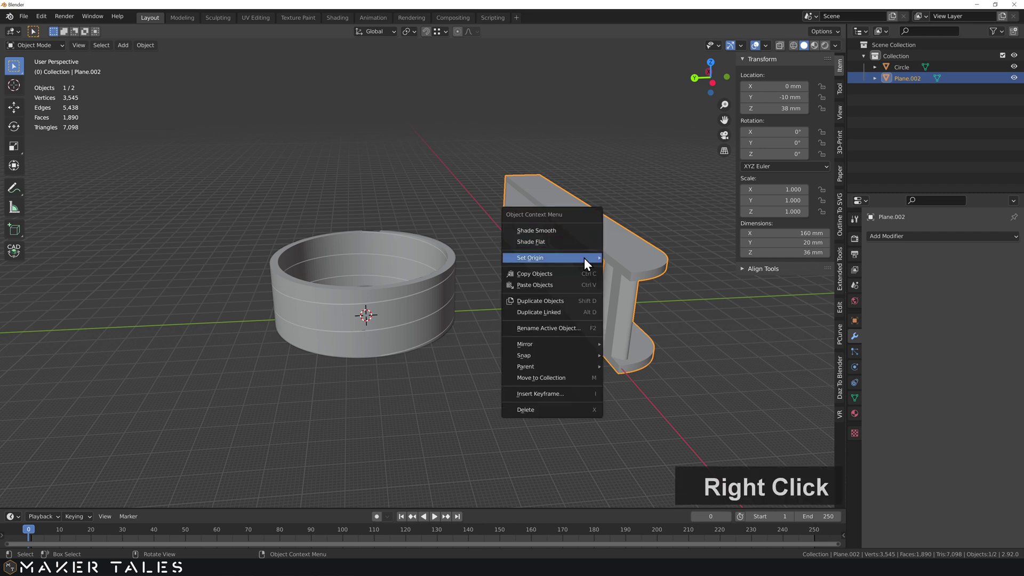
mouse_move(584, 257)
left_click(648, 270)
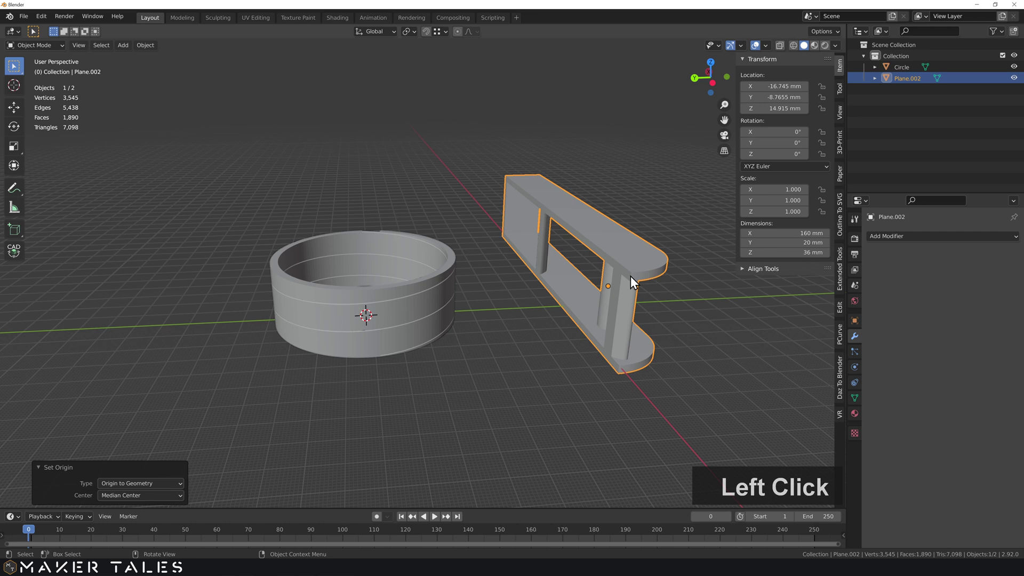
Rotate the support frame -90° about the global X axis
key("r")
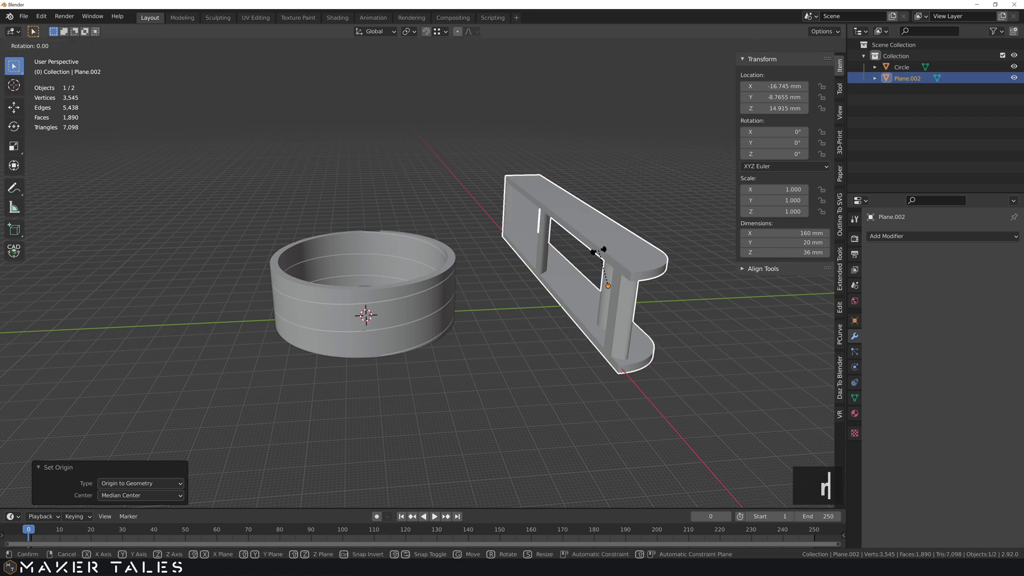
key("x")
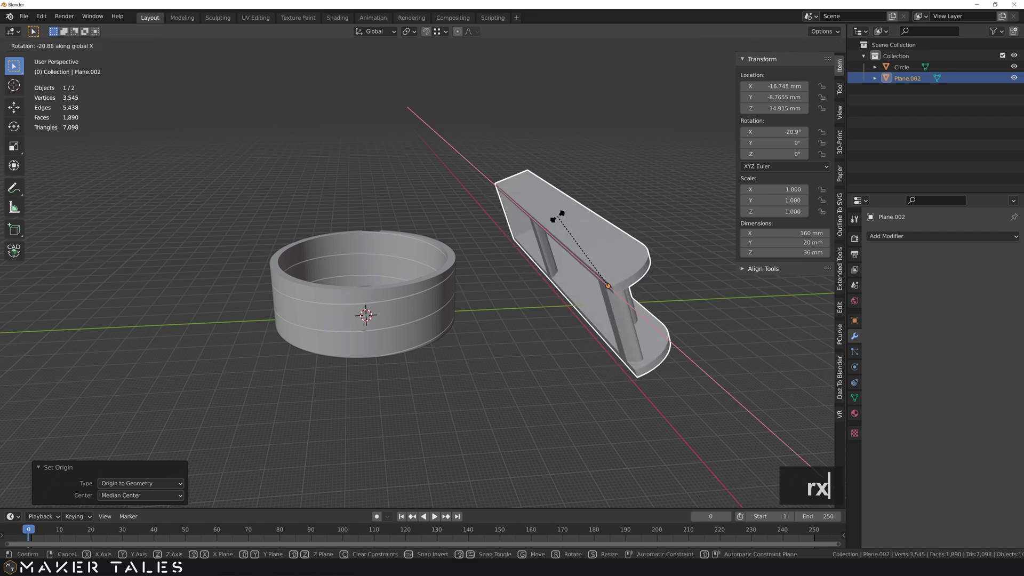
type("90-")
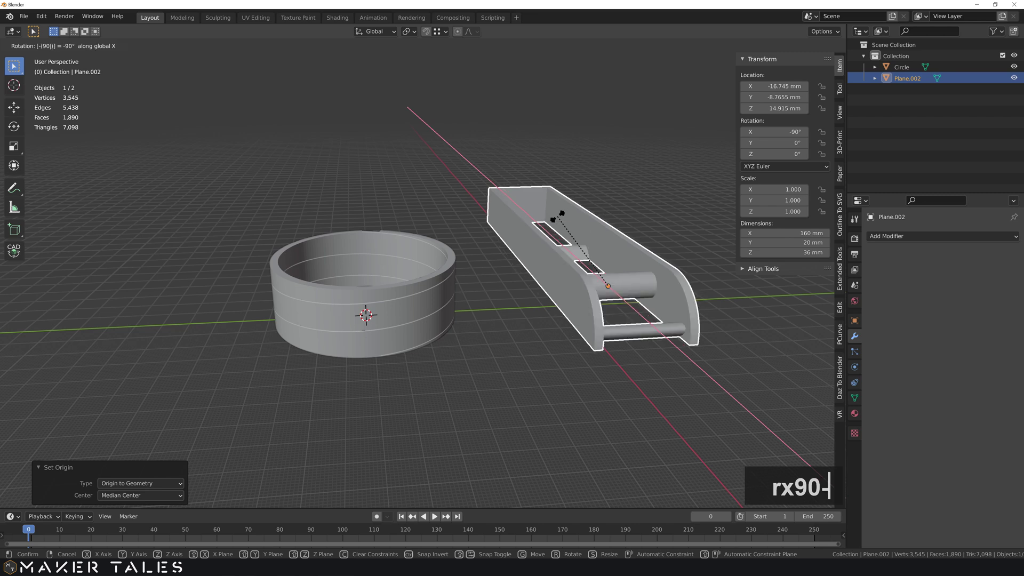
key("Return")
Extrude the three upper faces of the support frame's closed end wall 20 mm upward
middle_click_drag(693, 261, 474, 245, "shift")
scroll(430, 316, "up", 5)
scroll(466, 351, "up", 2)
key("Tab")
left_click(427, 300)
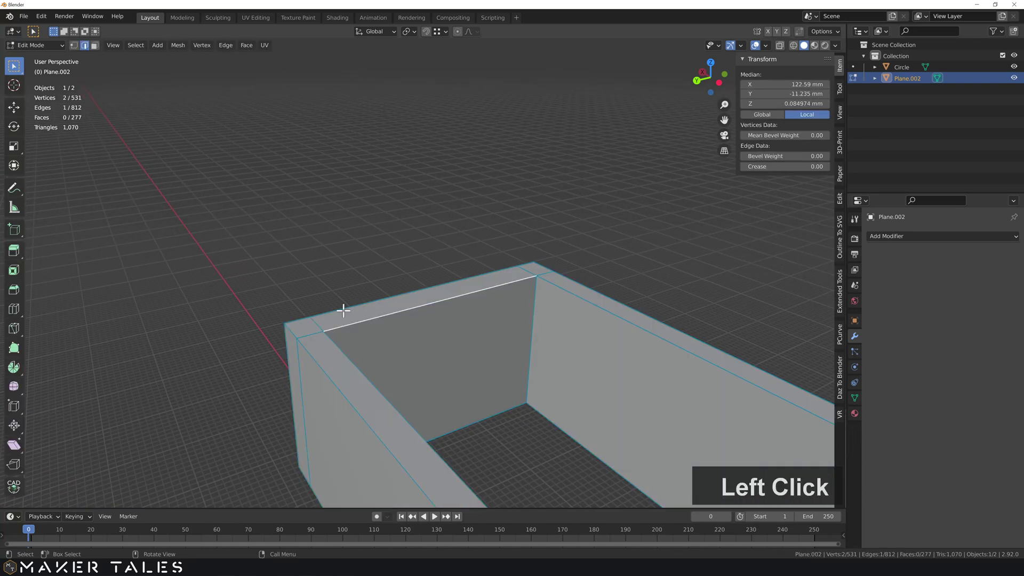
key("3")
left_click(313, 324)
left_click(535, 271, "shift")
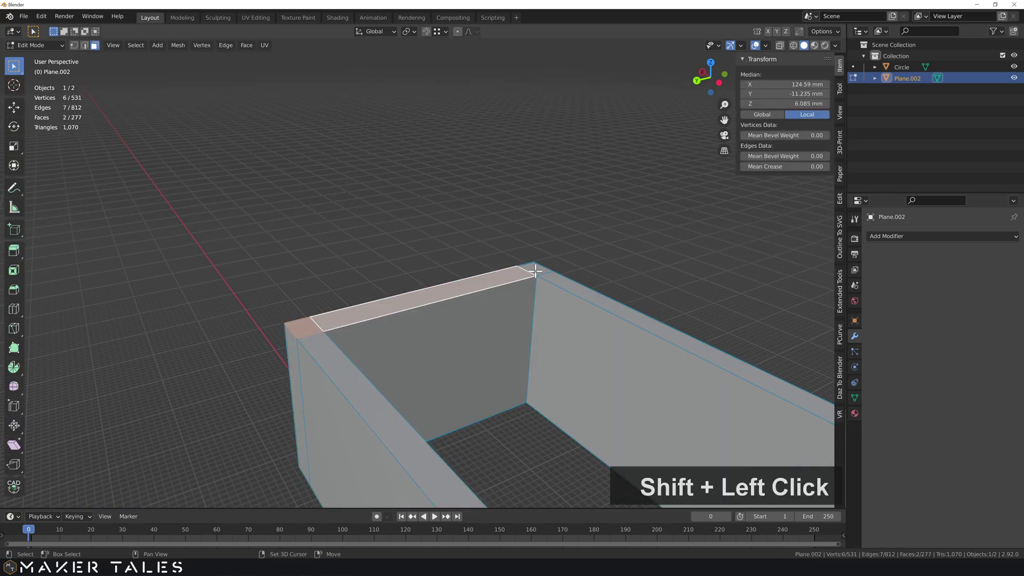
left_click(539, 268, "shift")
scroll(511, 272, "down", 1)
key("e")
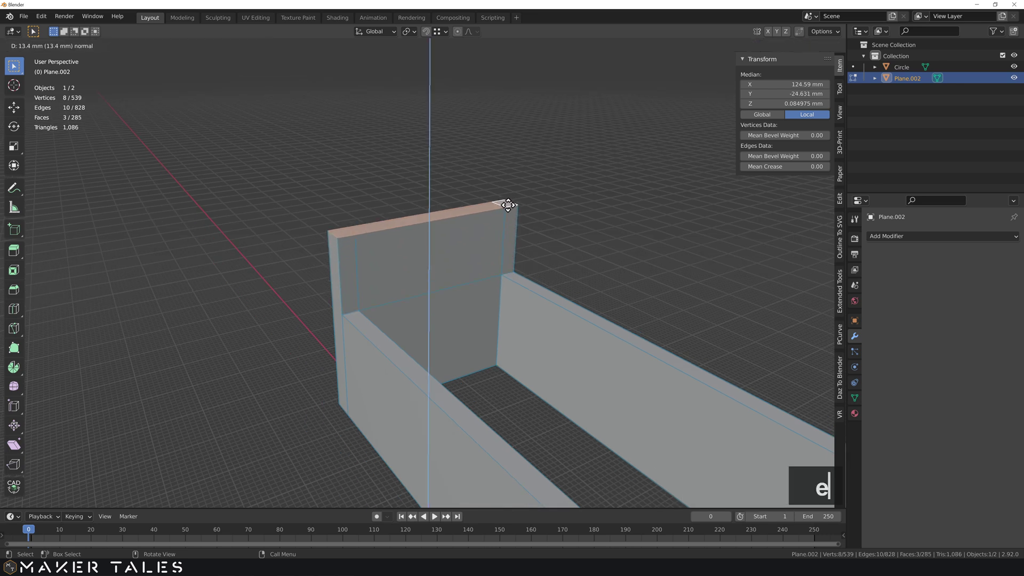
type("20")
key("Return")
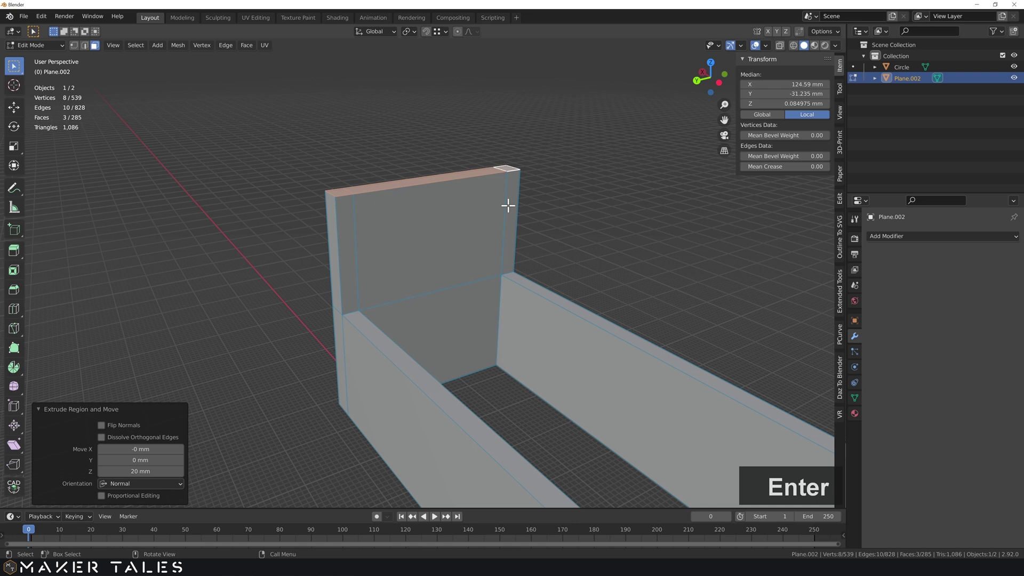
Extrude the two outer side faces of the lower end wall 15 mm outward along their normals
left_click(353, 335)
middle_click_drag(354, 349, 413, 298)
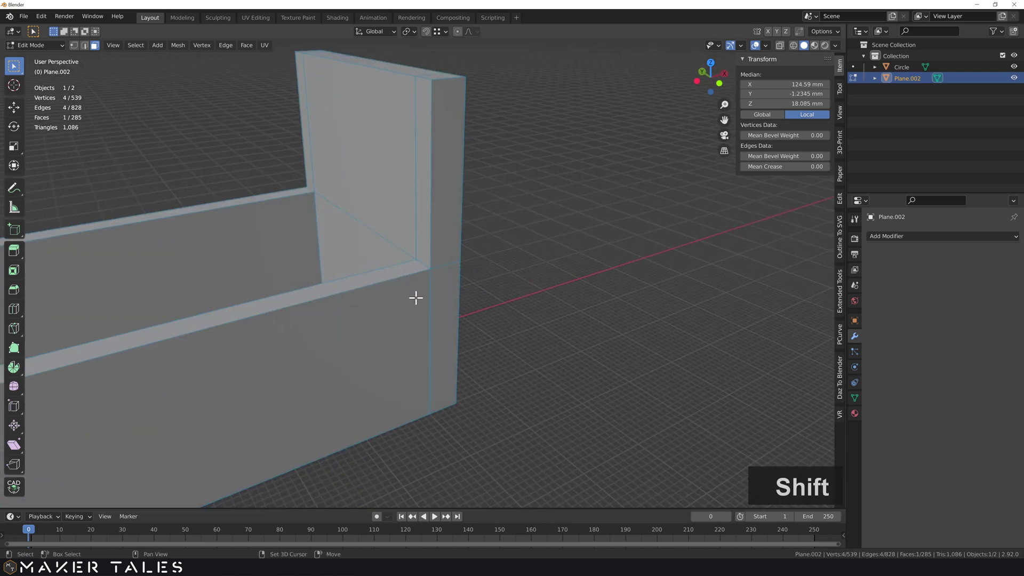
left_click(438, 298, "shift")
scroll(437, 299, "down", 1)
key("alt+e")
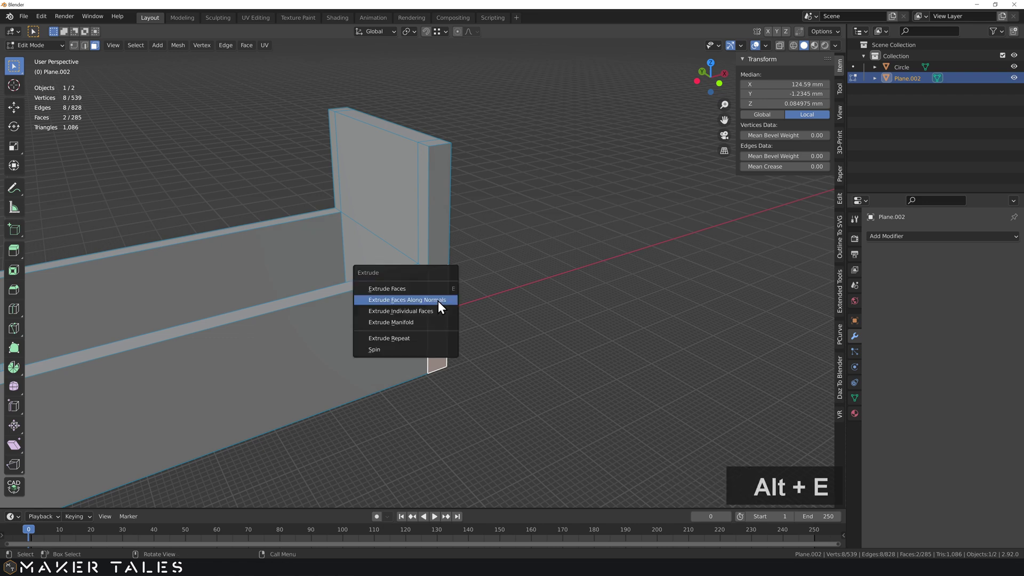
left_click(437, 301)
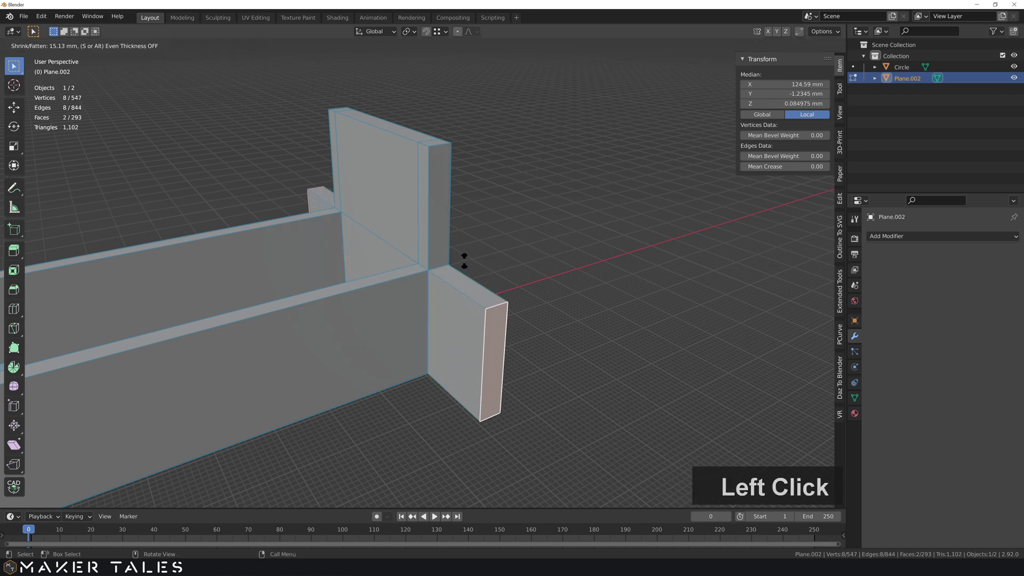
type("15")
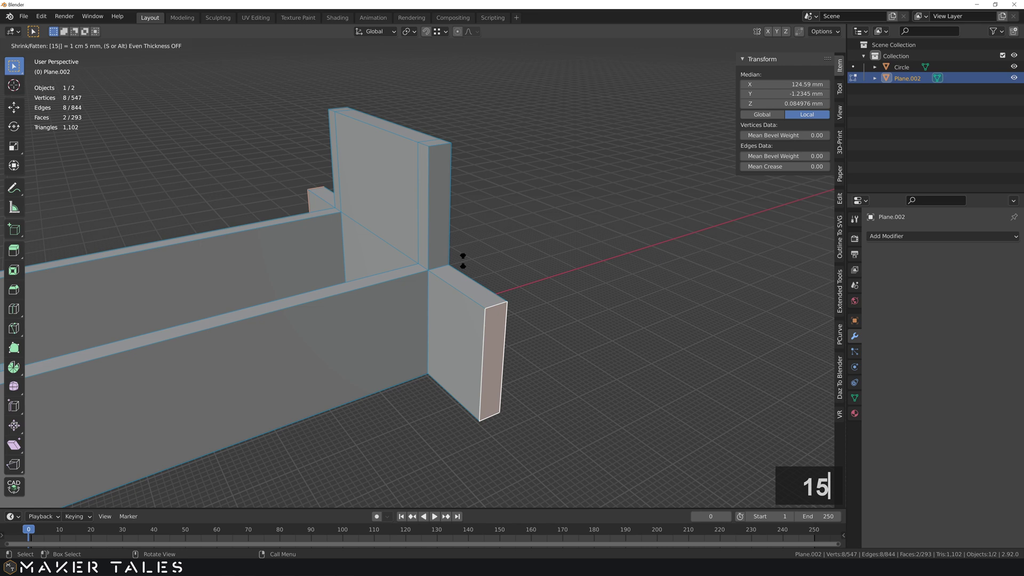
key("Return")
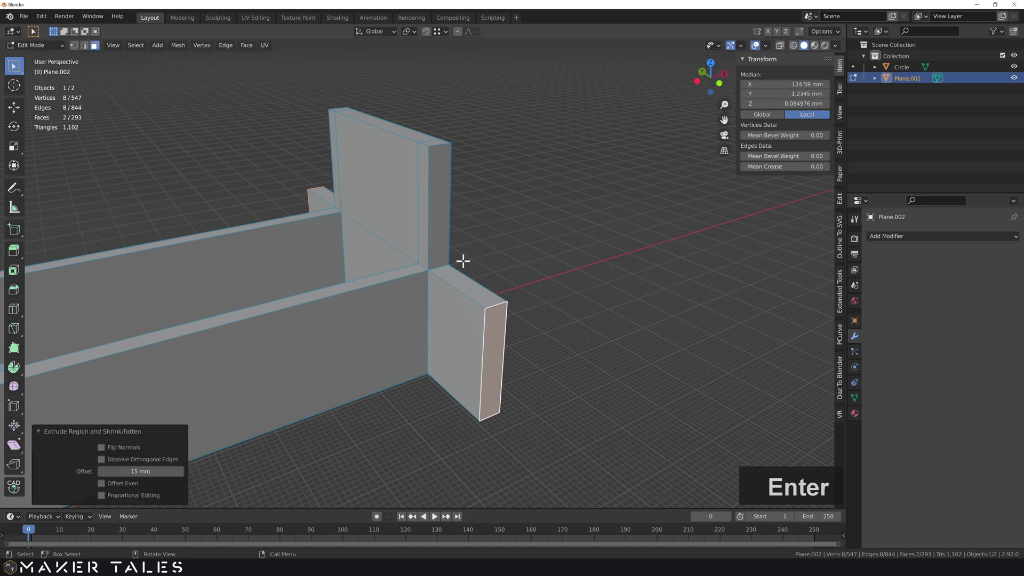
Run Limited Dissolve on the whole support frame mesh to remove redundant edges
middle_click_drag(337, 215, 364, 221)
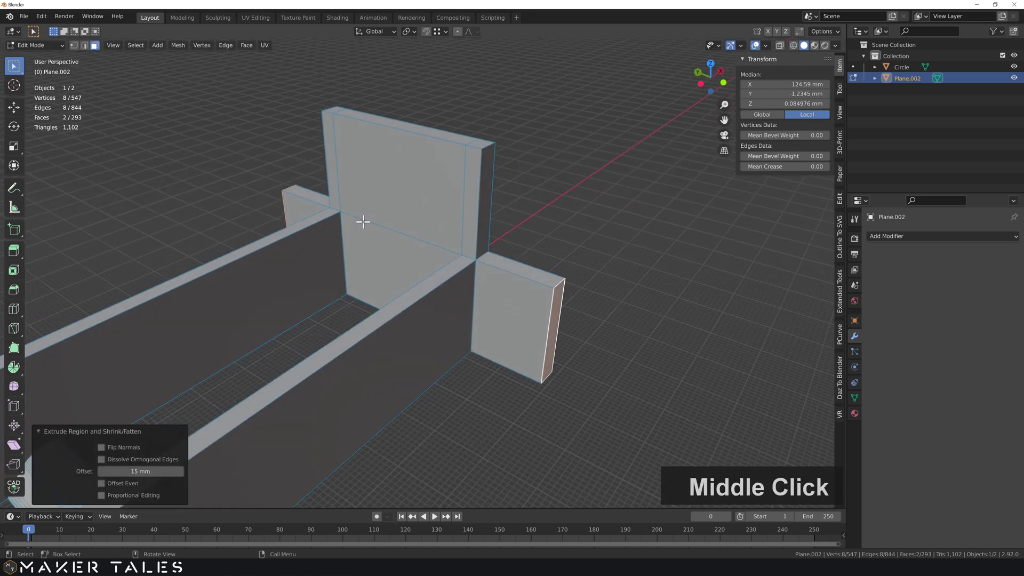
key("a")
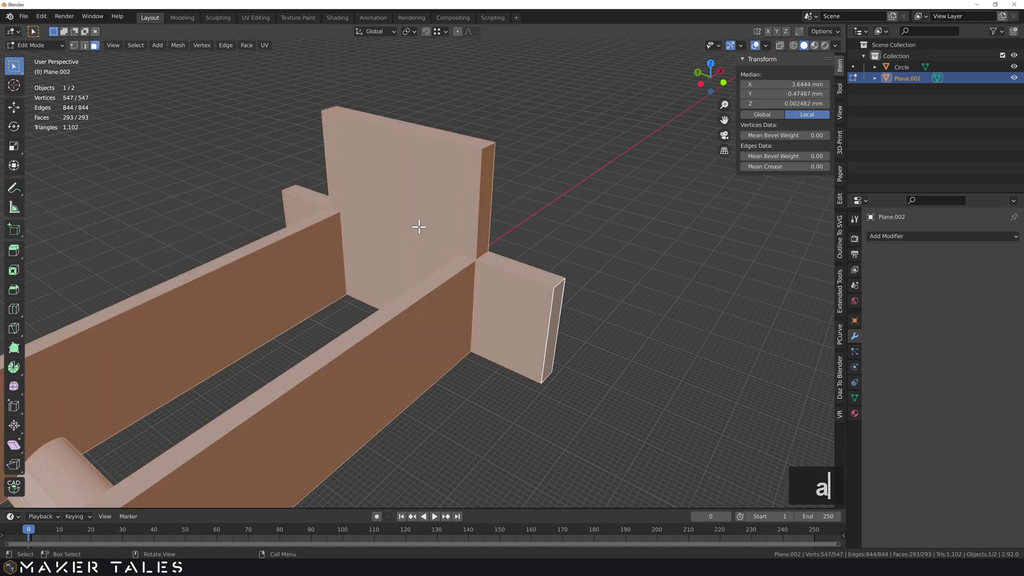
key("x")
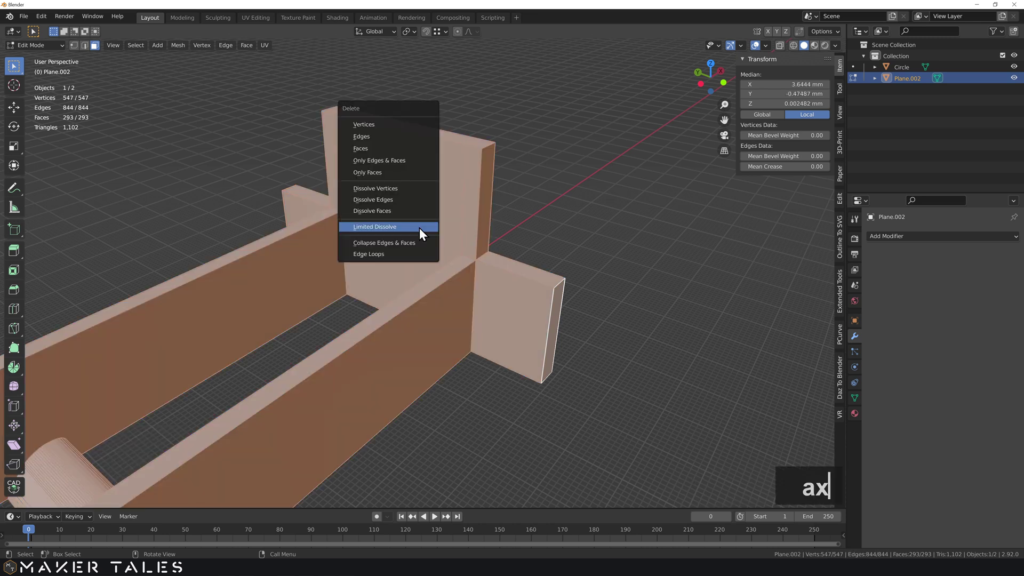
left_click(419, 228)
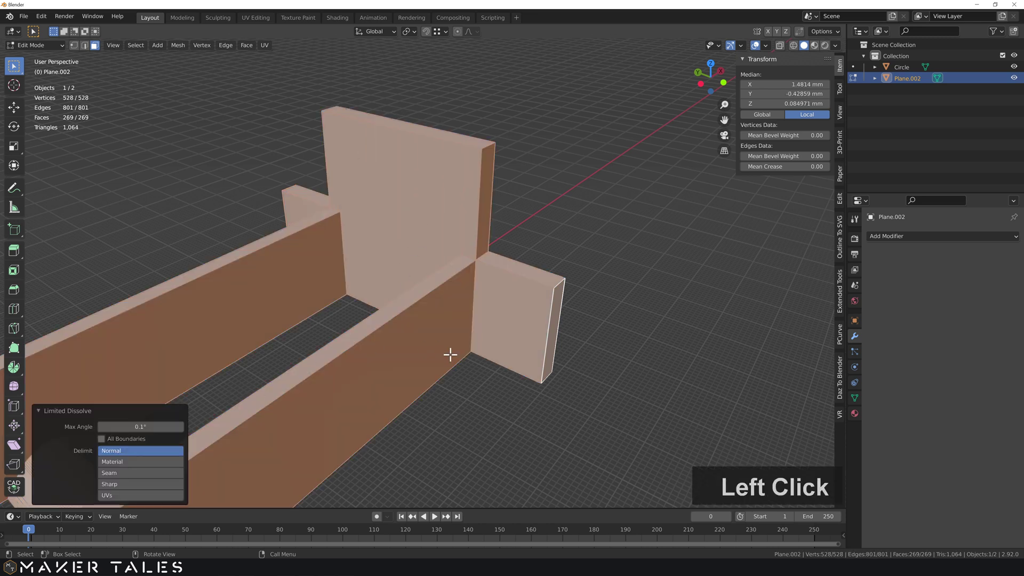
left_click(468, 409)
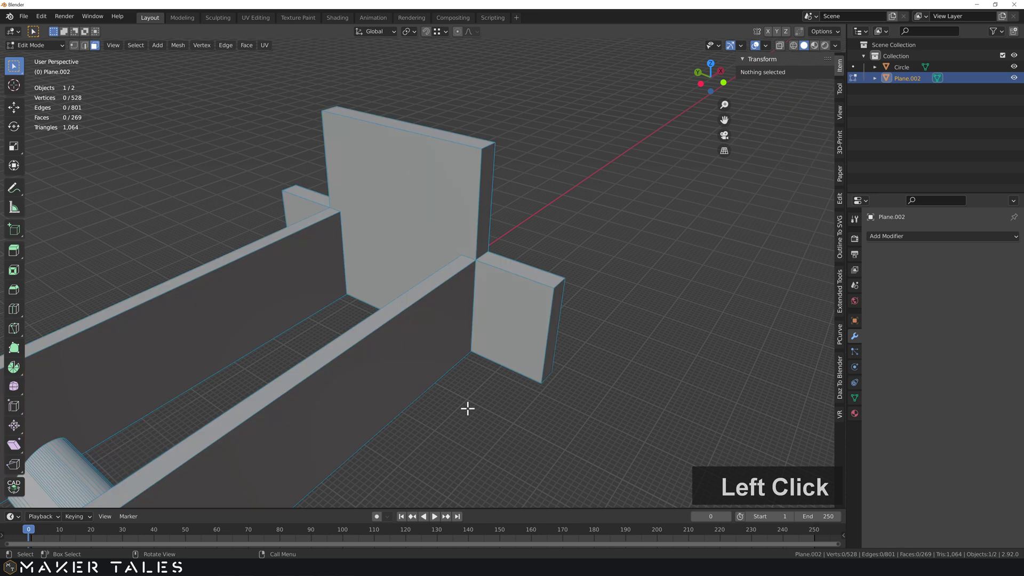
Bevel the four upper outer corner edges of the raised end wall and its two wings by 10 mm with 37 segments
left_click(488, 143)
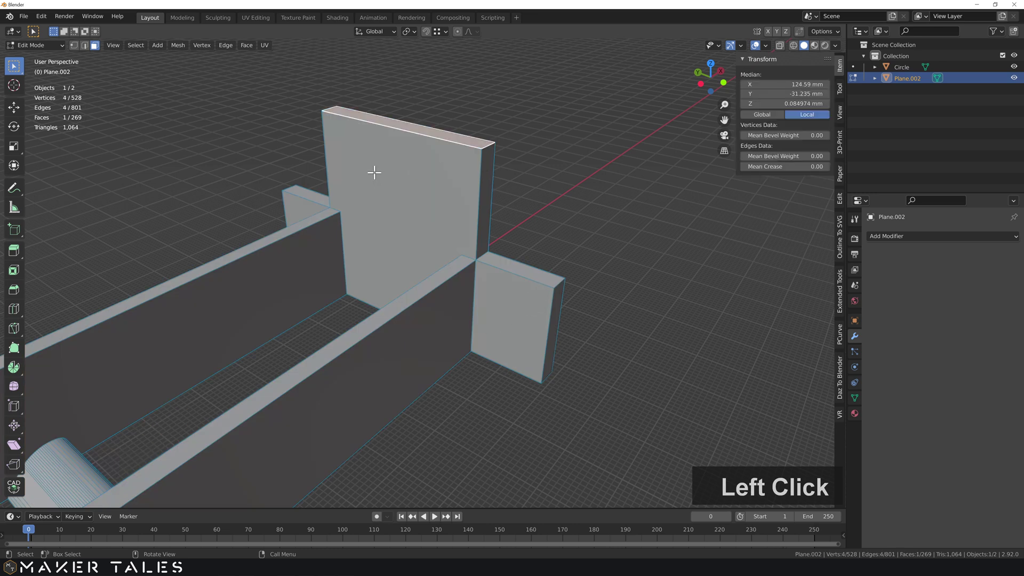
key("2")
left_click(328, 109)
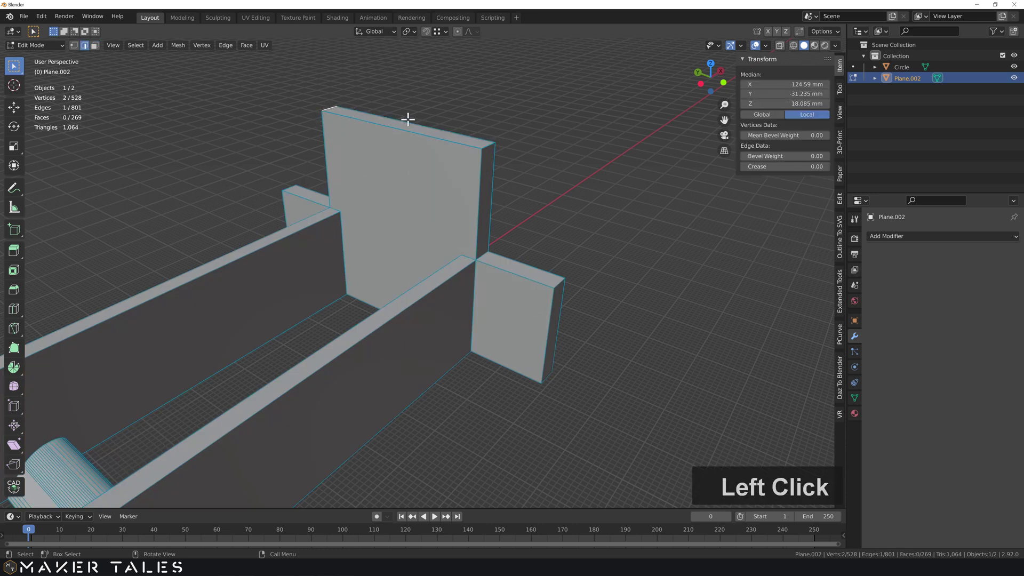
left_click(482, 145, "shift")
left_click(559, 282, "shift")
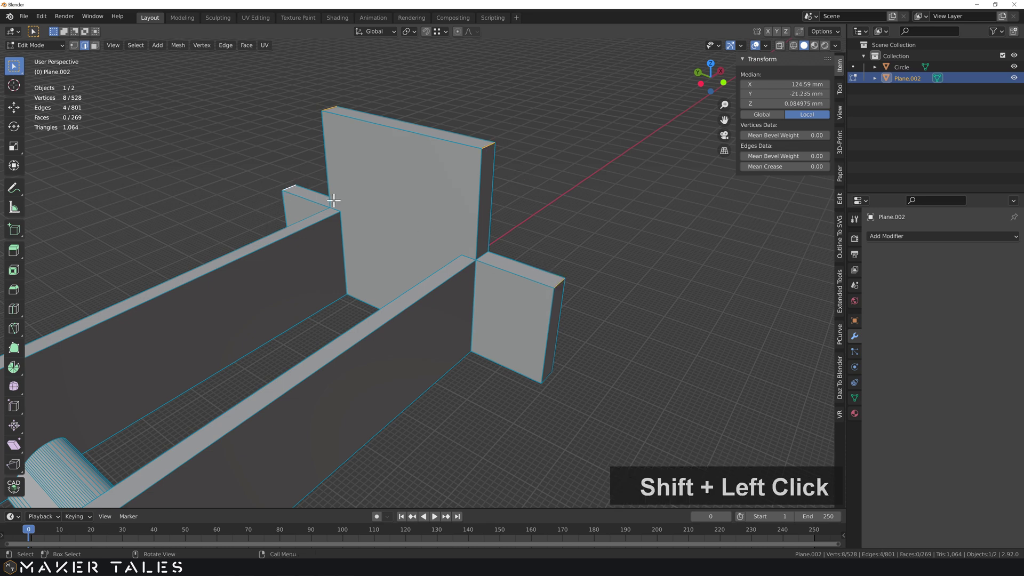
key("ctrl+b")
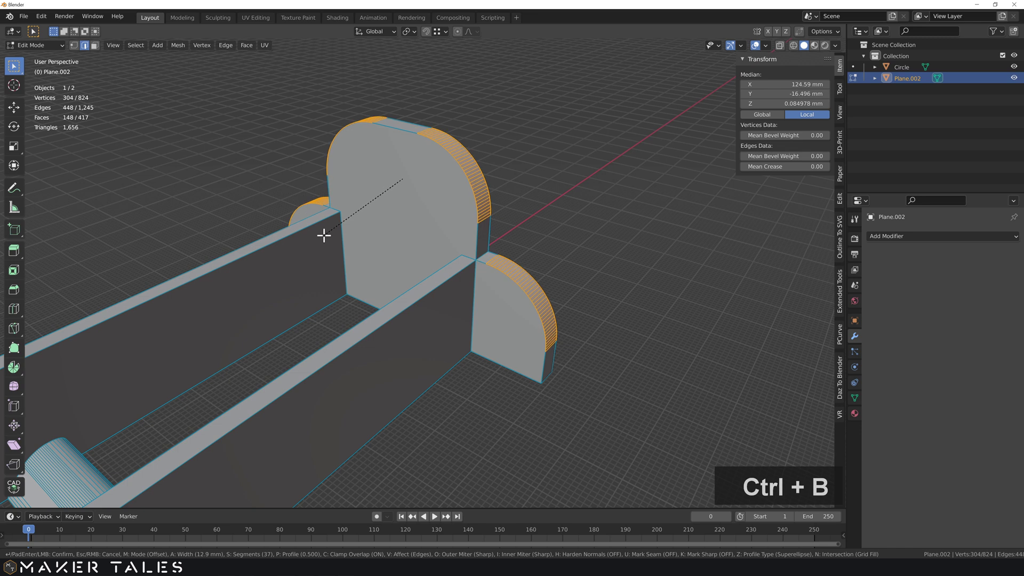
left_click(326, 233)
left_click(138, 329)
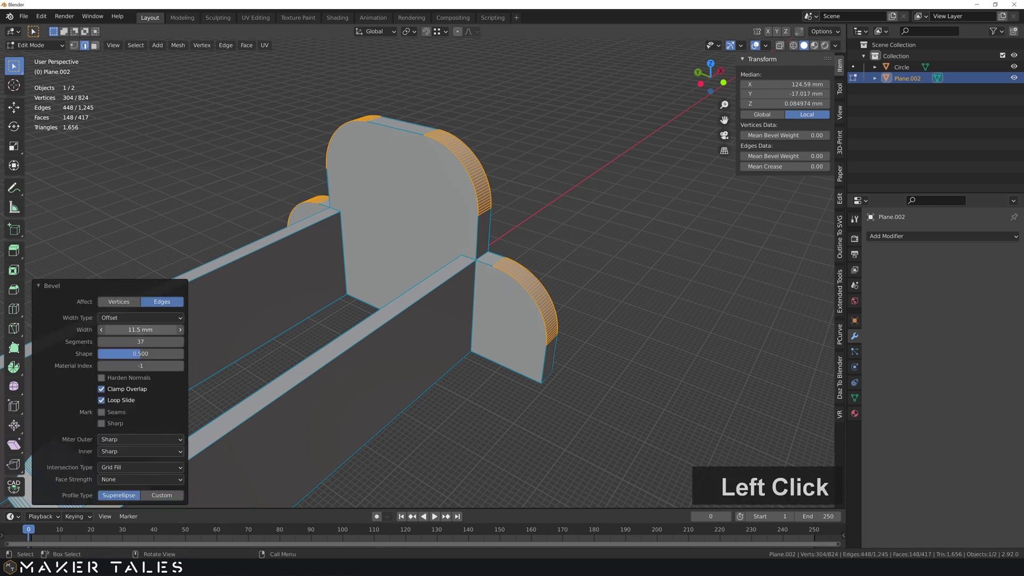
type("10")
key("Return")
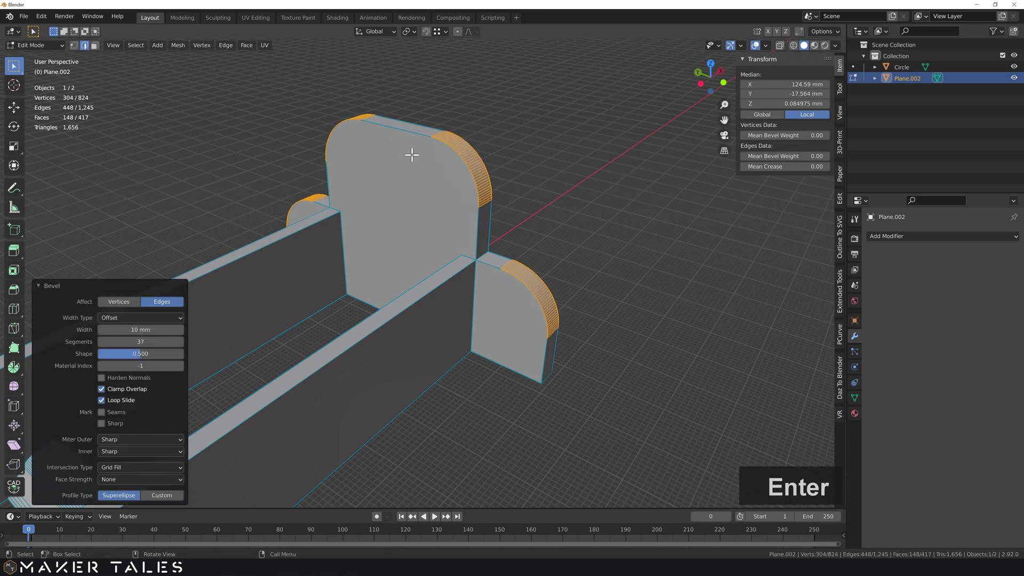
left_click(558, 172)
Leave mesh editing, place the 3D cursor on the upper face of the support frame's side rail, and add a mesh cylinder there
mouse_move(482, 187)
middle_mouse_down()
mouse_move(523, 174)
mouse_move(540, 192)
mouse_move(455, 201)
mouse_move(347, 191)
mouse_move(377, 178)
mouse_move(501, 184)
middle_mouse_up()
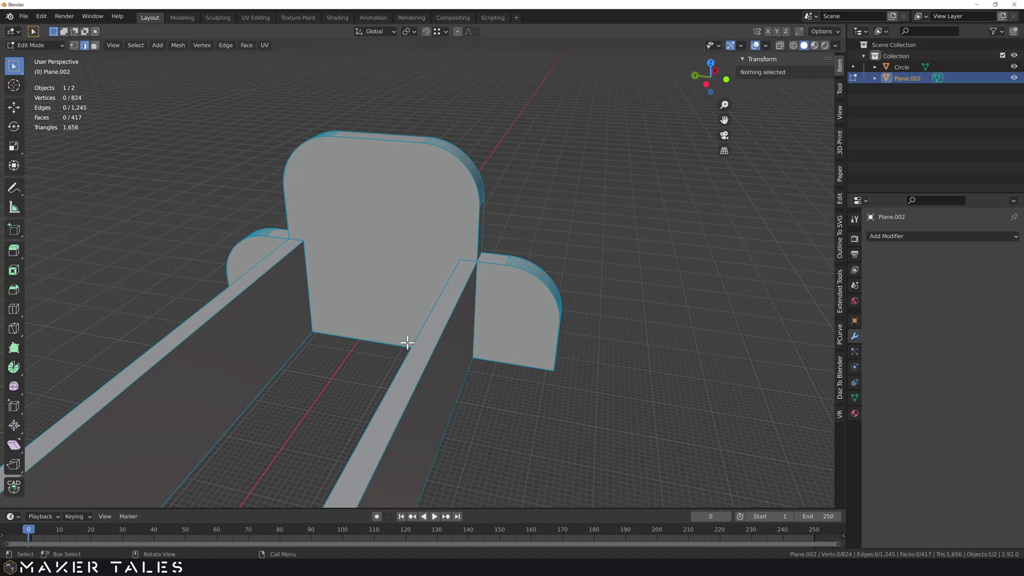
right_click(430, 330, "shift")
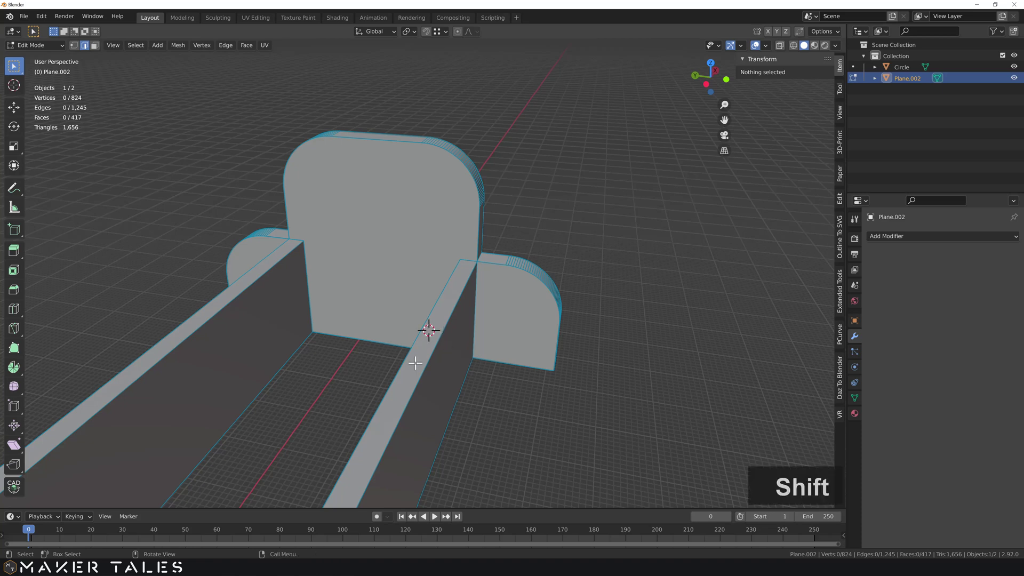
key("Tab")
middle_click_drag(526, 375, 505, 357)
scroll(452, 318, "up", 3)
right_click(452, 318, "shift")
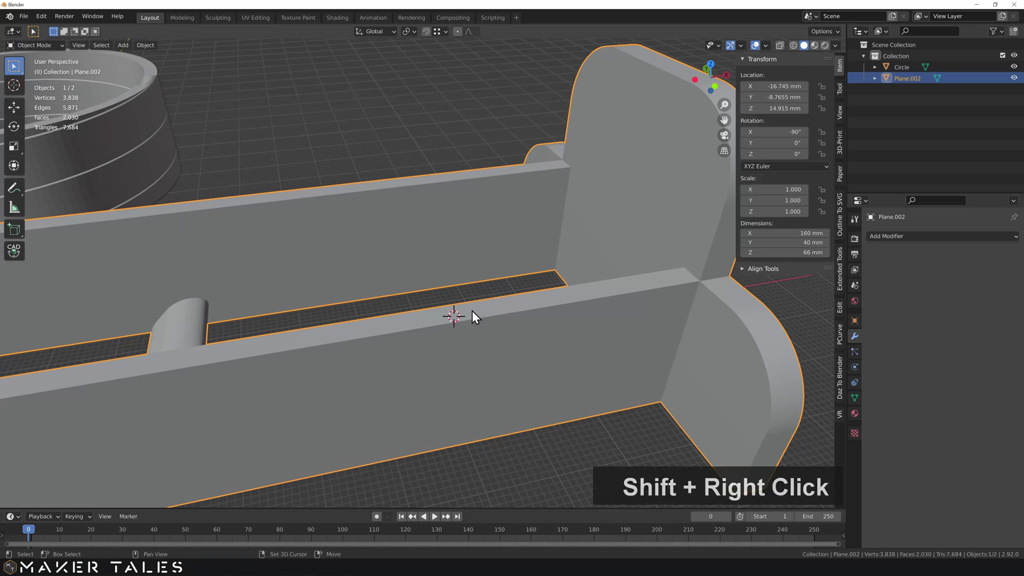
key("shift+a")
mouse_move(472, 310)
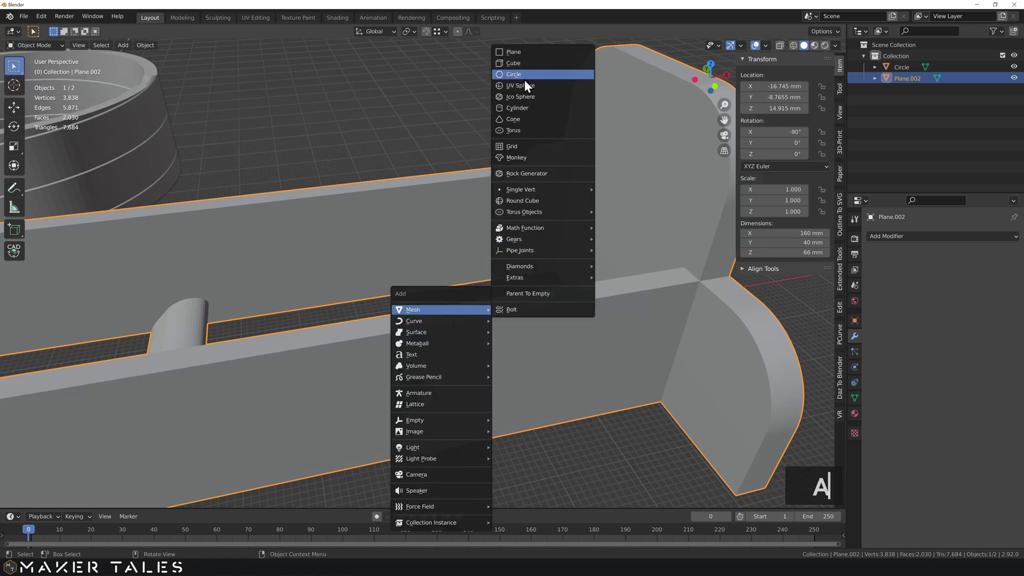
left_click(522, 107)
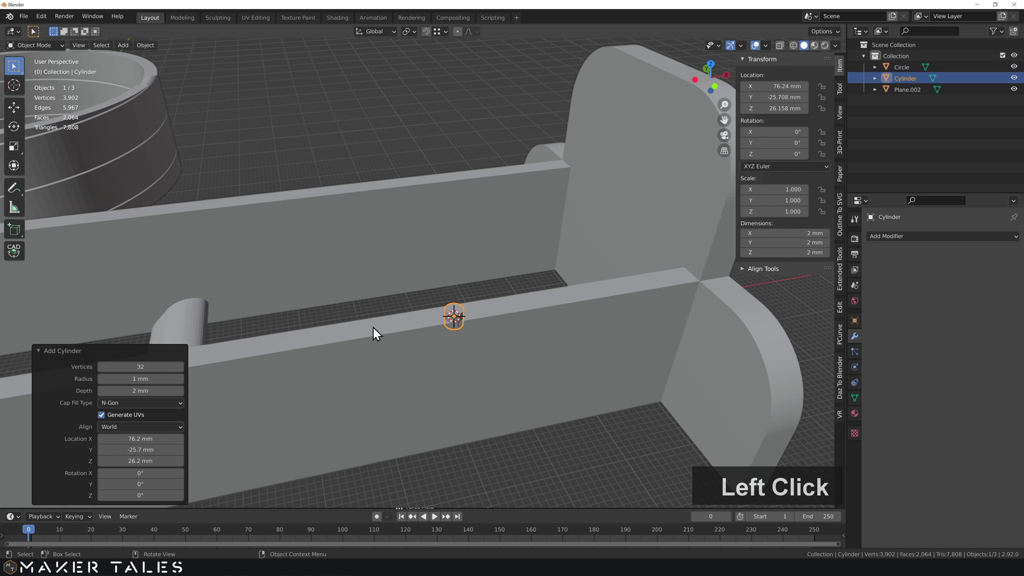
Set the new cylinder's radius to 3.5 mm and its depth to 2.5 mm
left_click(130, 378)
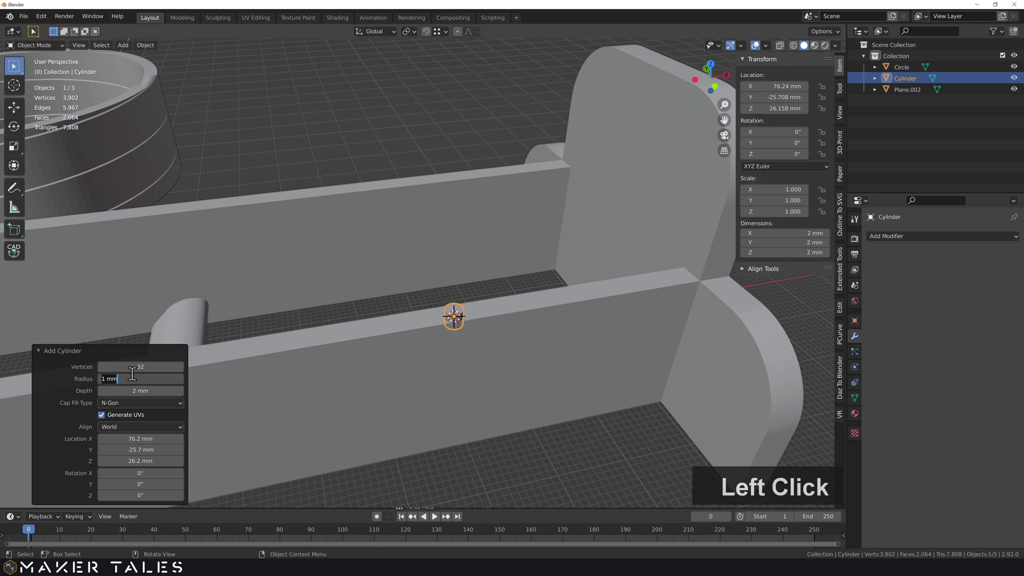
type("3.5")
key("Return")
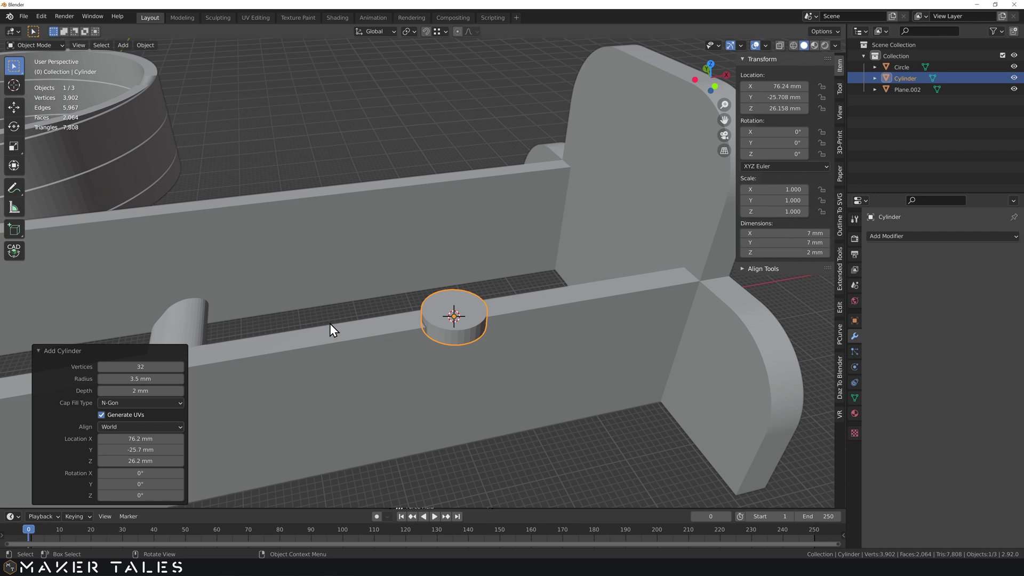
scroll(460, 315, "up", 2)
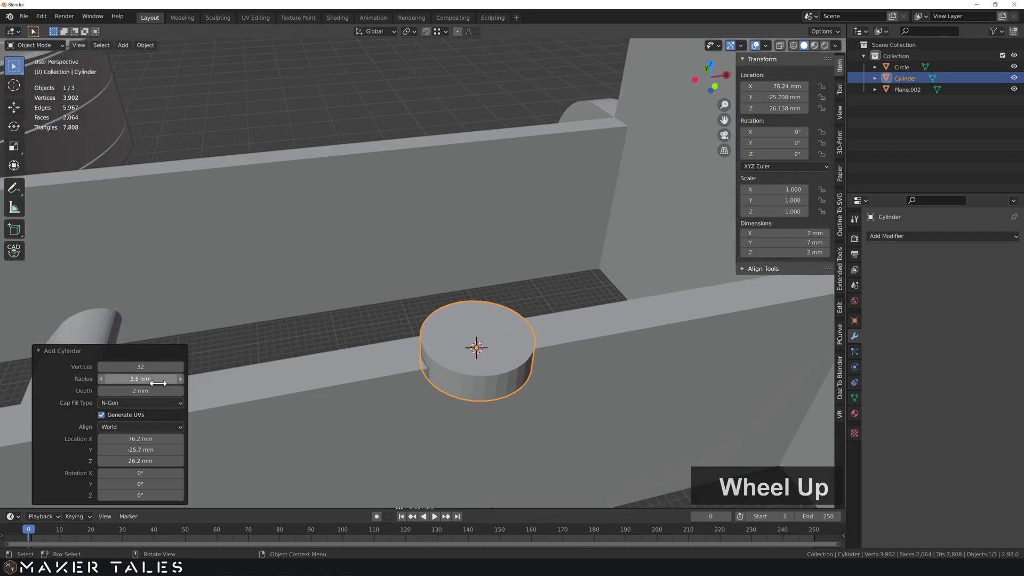
left_click(136, 392)
type("2.5")
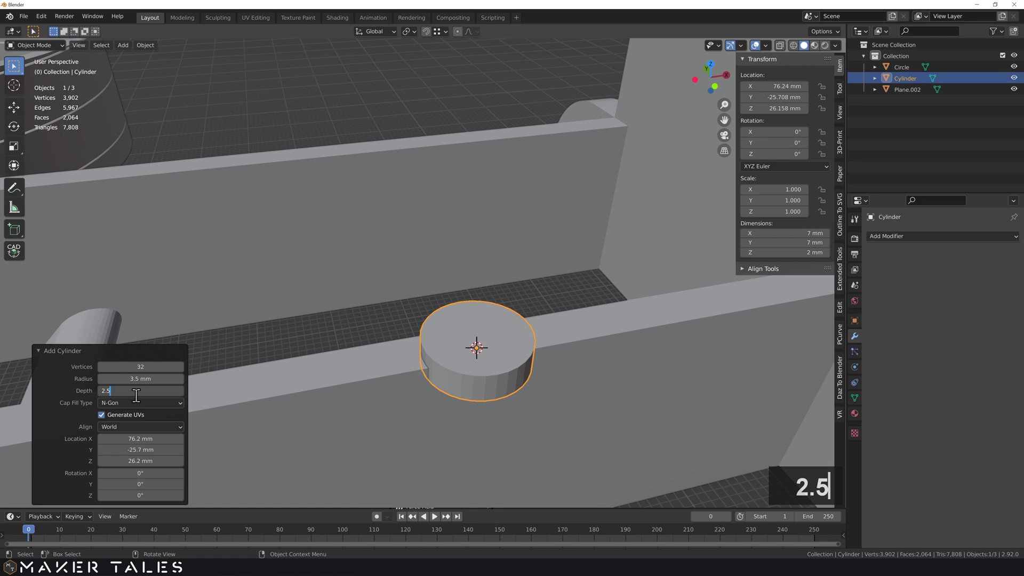
key("Return")
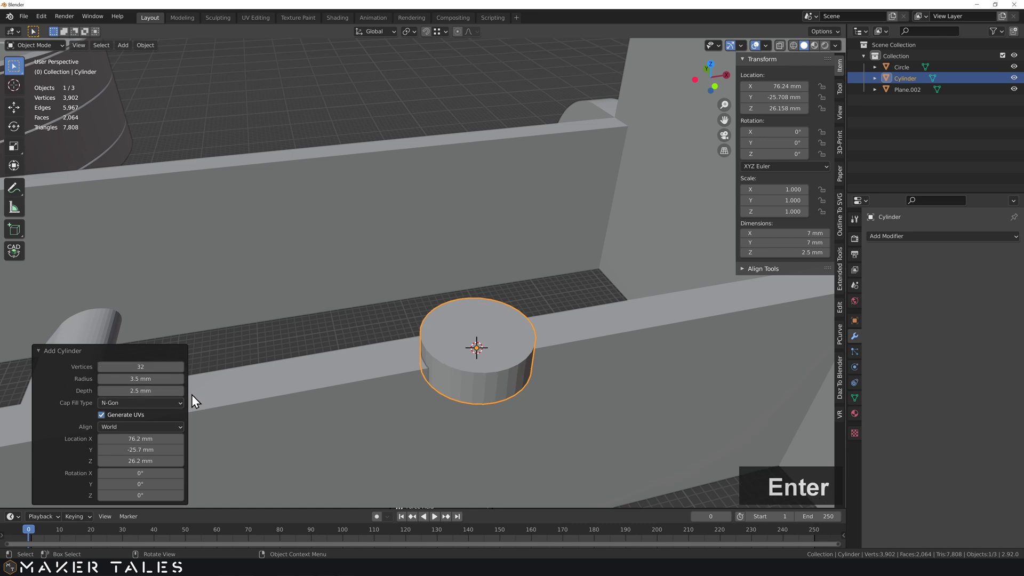
Set the cylinder's vertex count to 50
left_click(145, 390)
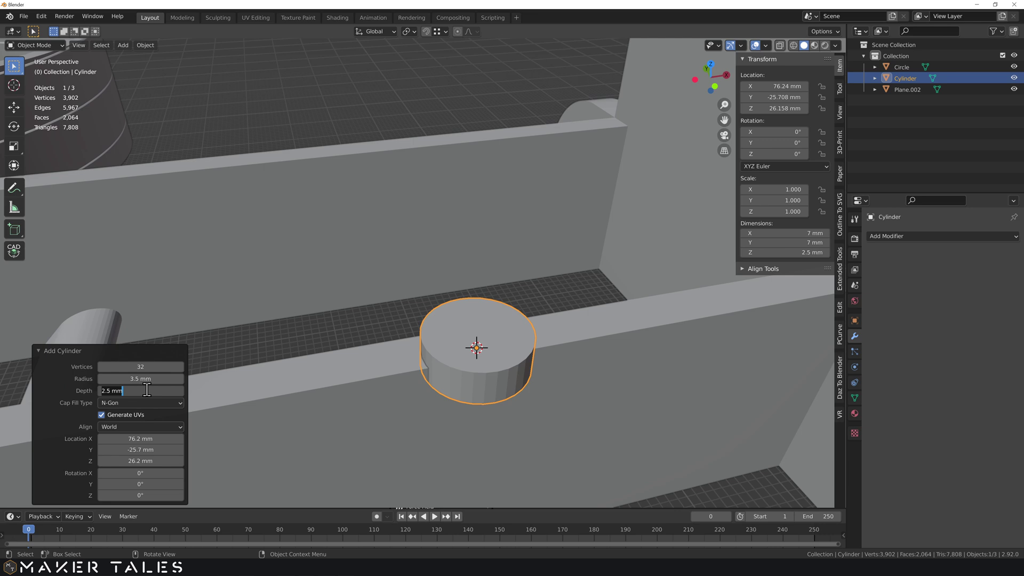
key("Tab")
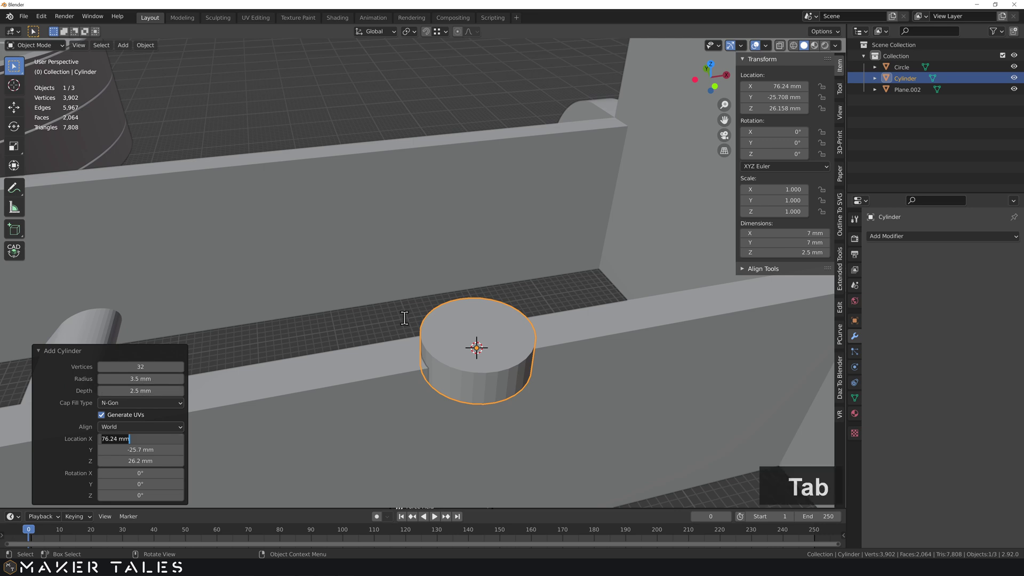
key("Tab")
left_click(424, 323)
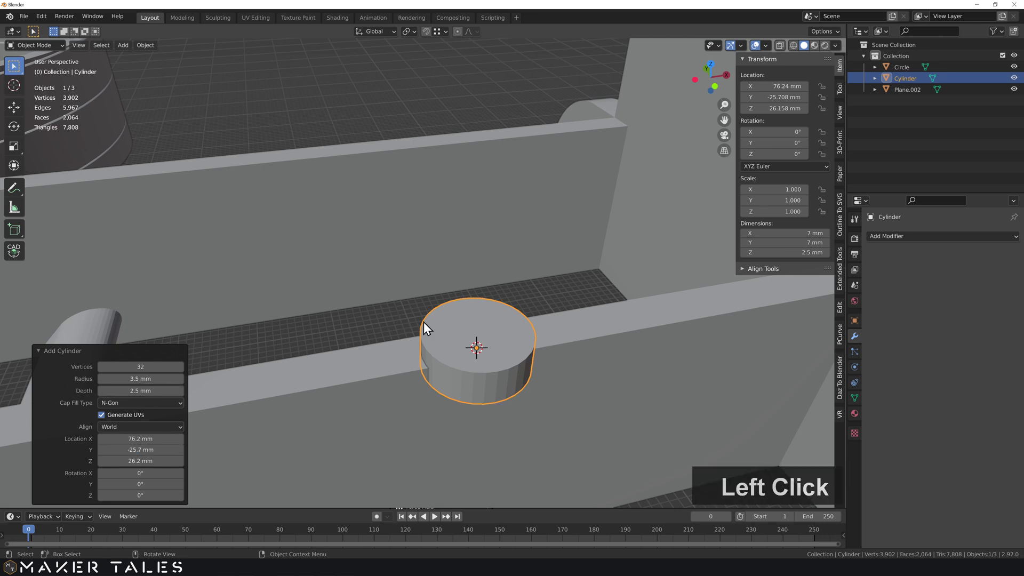
left_click_drag(143, 365, 170, 365)
left_click(142, 365)
type("50")
key("Return")
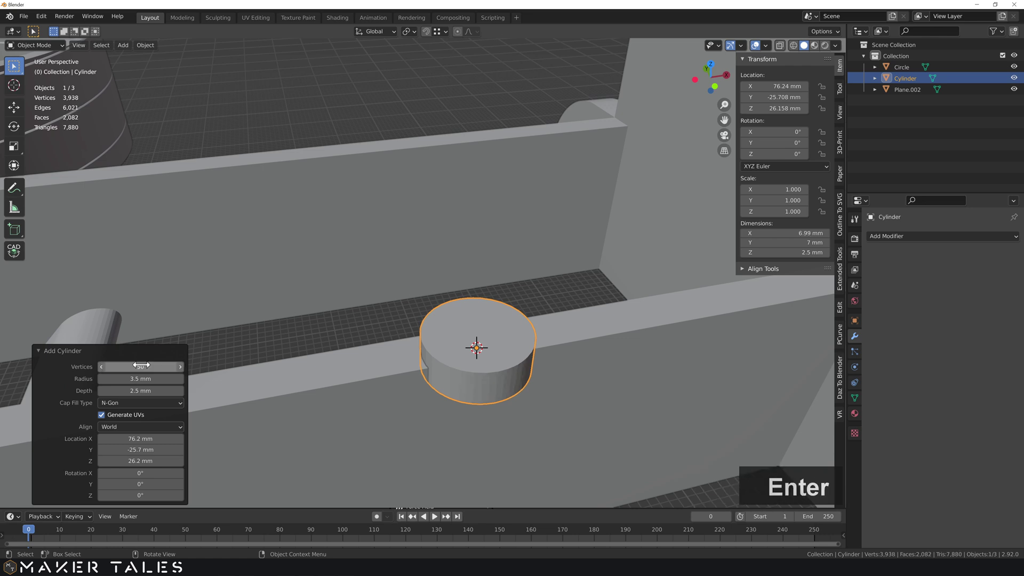
Scale the cylinder's top face to a 2 mm radius with the CAD Transform tool, referencing the face centre and a rim vertex
key("Tab")
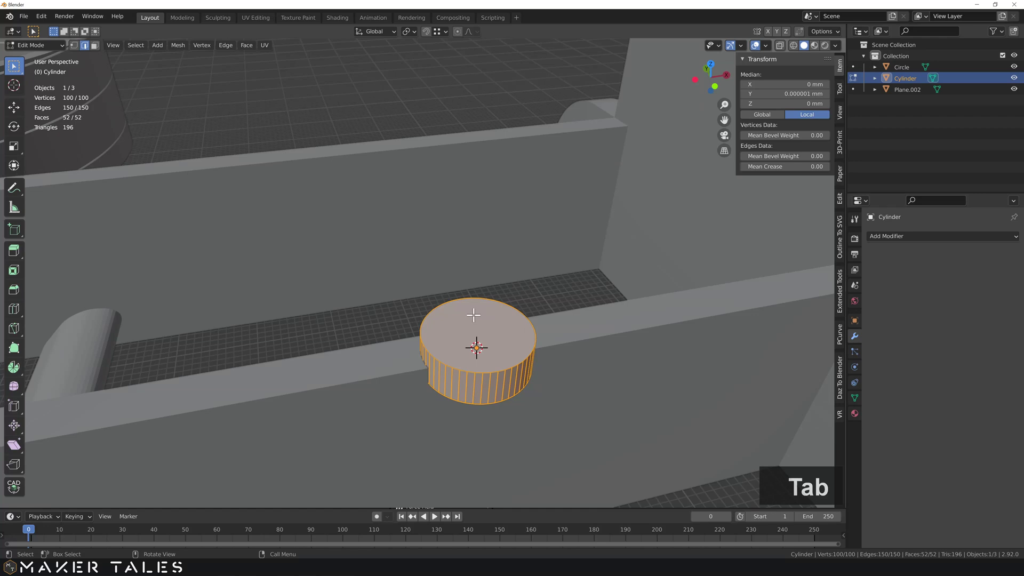
scroll(493, 330, "up", 2)
left_click(473, 344)
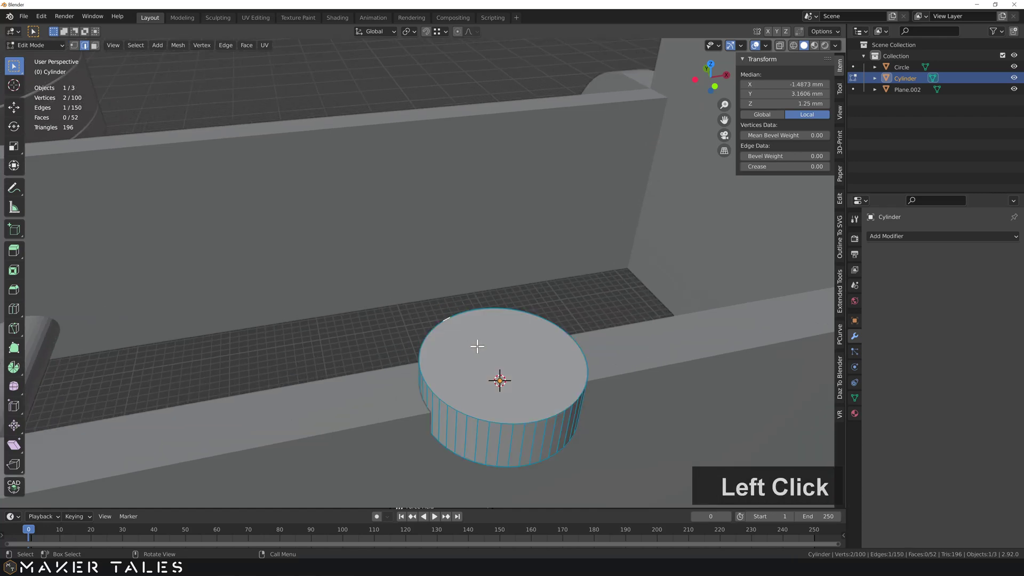
key("3")
left_click(477, 346)
middle_click_drag(499, 376, 468, 304, "shift")
scroll(436, 279, "up", 2)
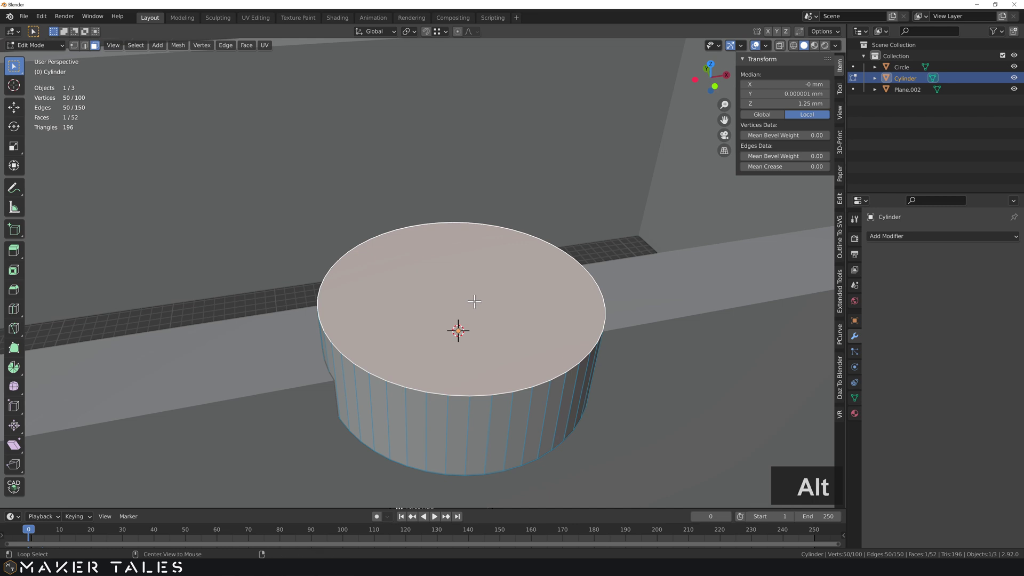
key("alt+c")
key("s")
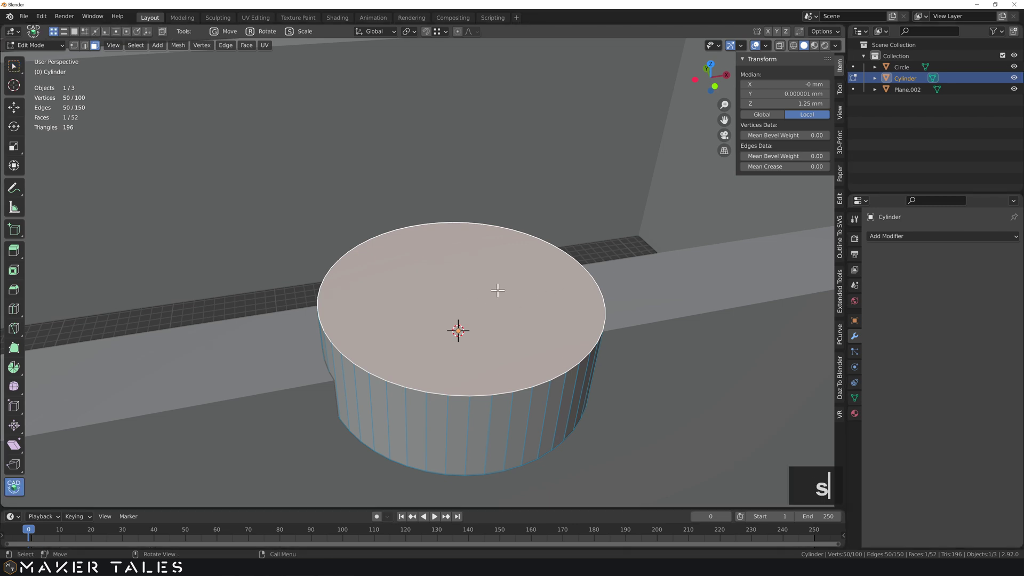
key("shift+f")
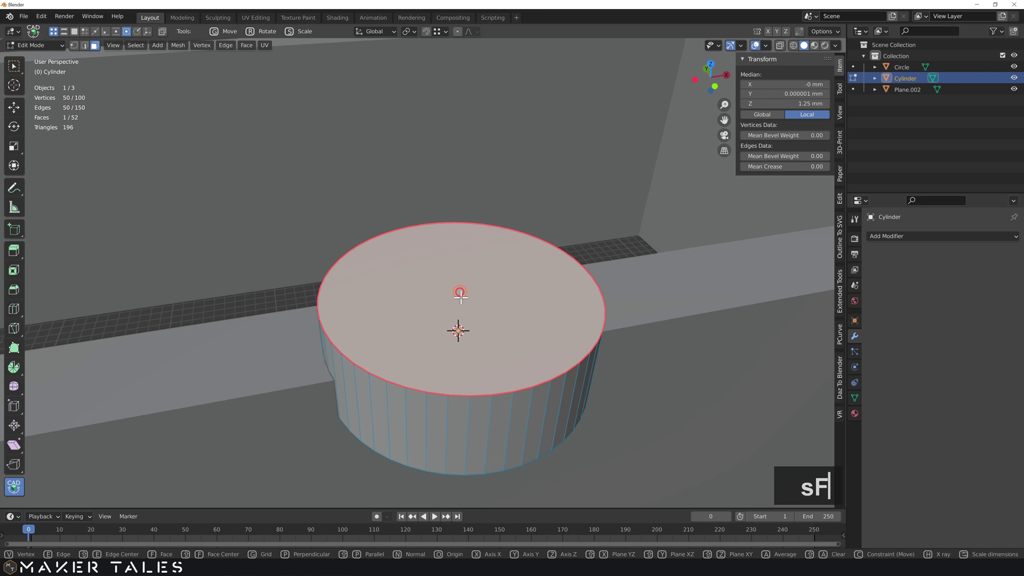
left_click(458, 291)
key("space")
key("v")
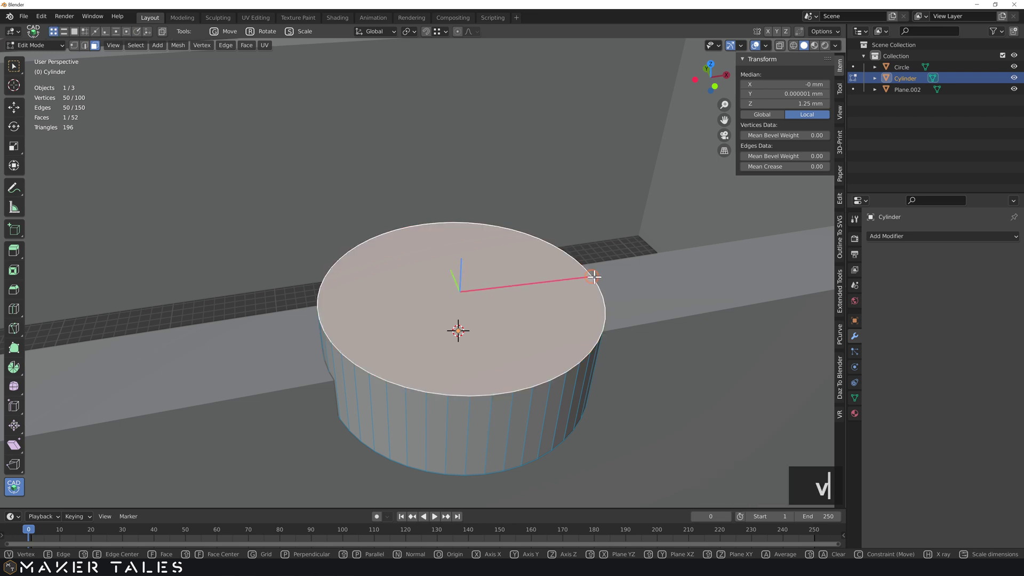
left_click(594, 276)
key("Tab")
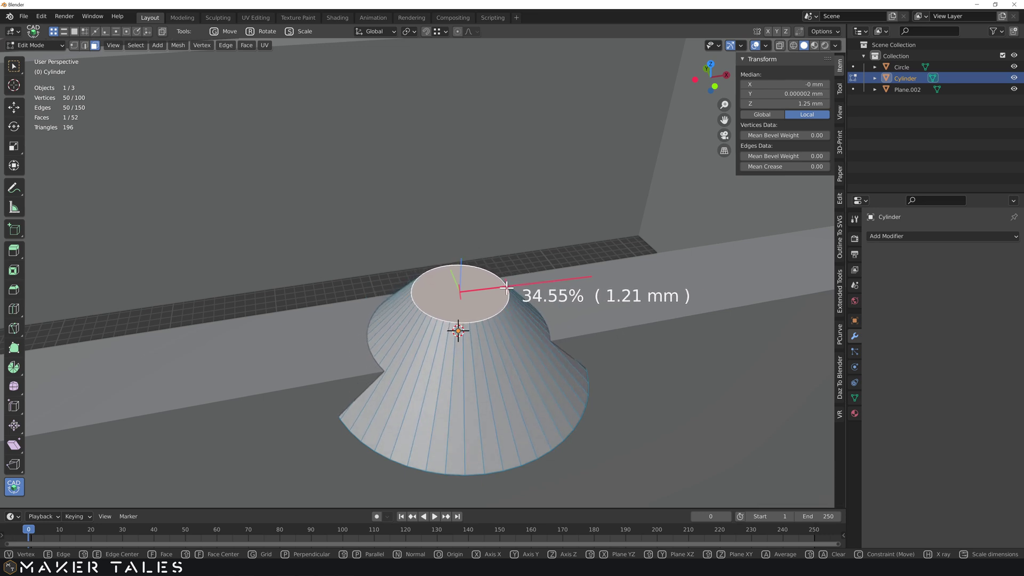
type("2mm")
key("Return")
scroll(529, 286, "down", 4)
middle_click_drag(516, 348, 521, 326)
scroll(520, 342, "down", 3)
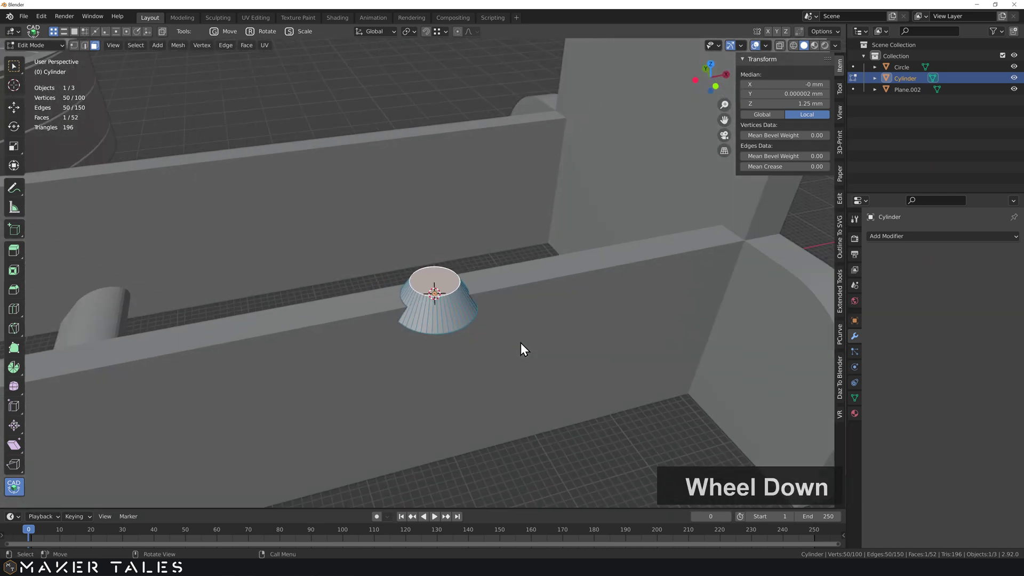
scroll(520, 342, "up", 5)
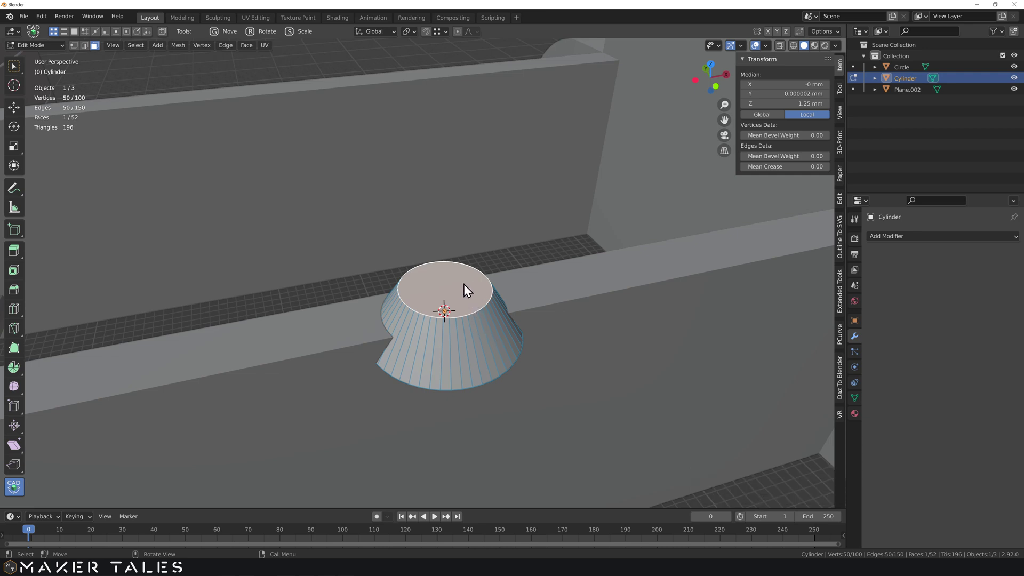
key("g")
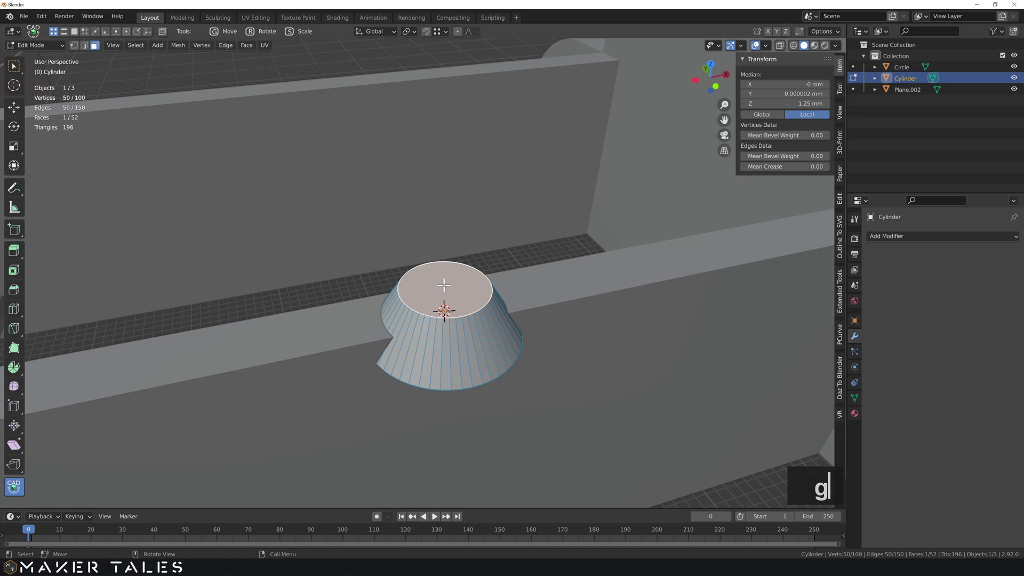
key("s")
right_click(465, 252)
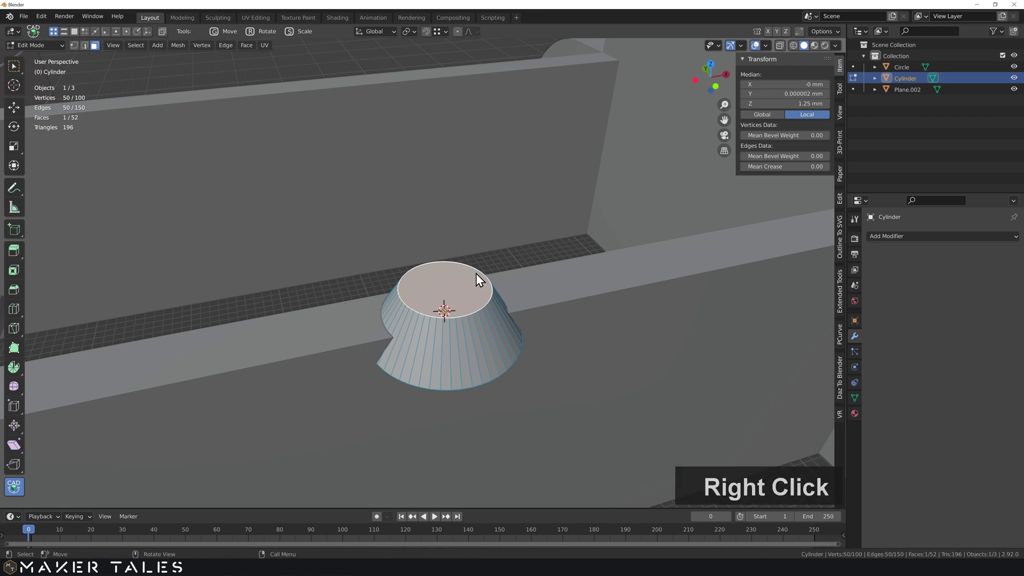
Scale the cylinder's top face down to a 1 mm radius with the CAD Transform tool, referencing the face centre and the rim
key("s")
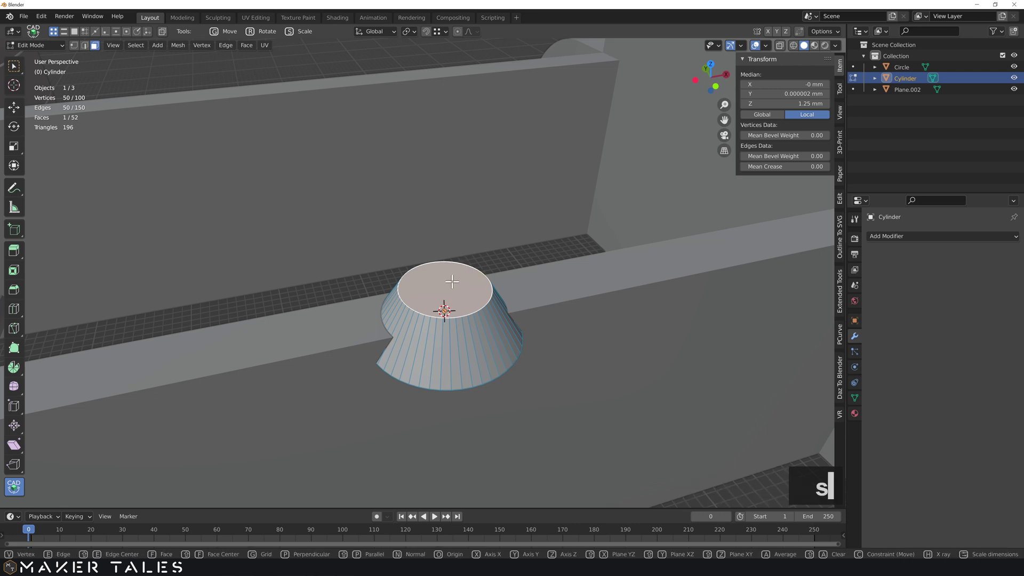
key("shift+f")
left_click(442, 287)
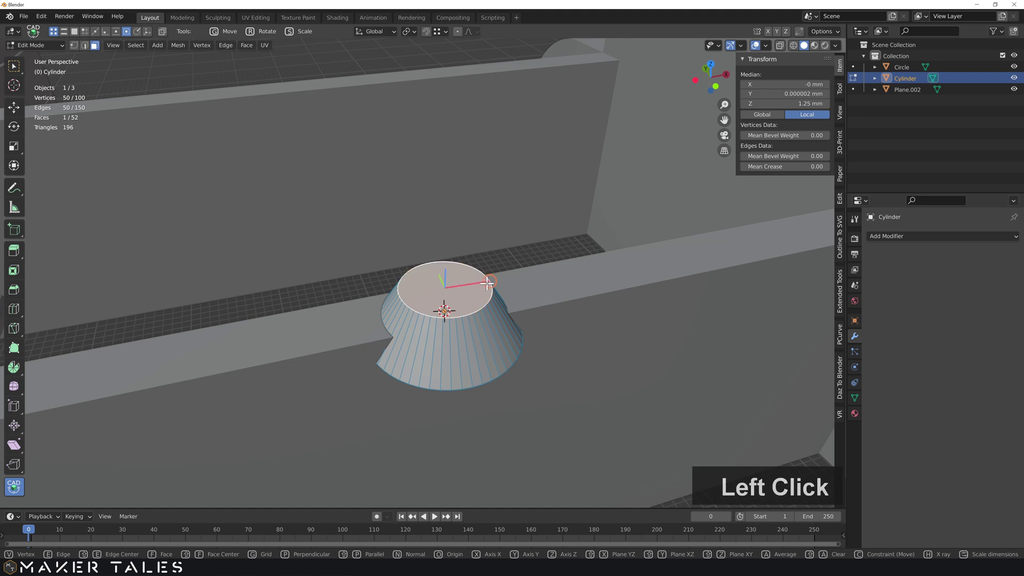
left_click(488, 283)
key("Tab")
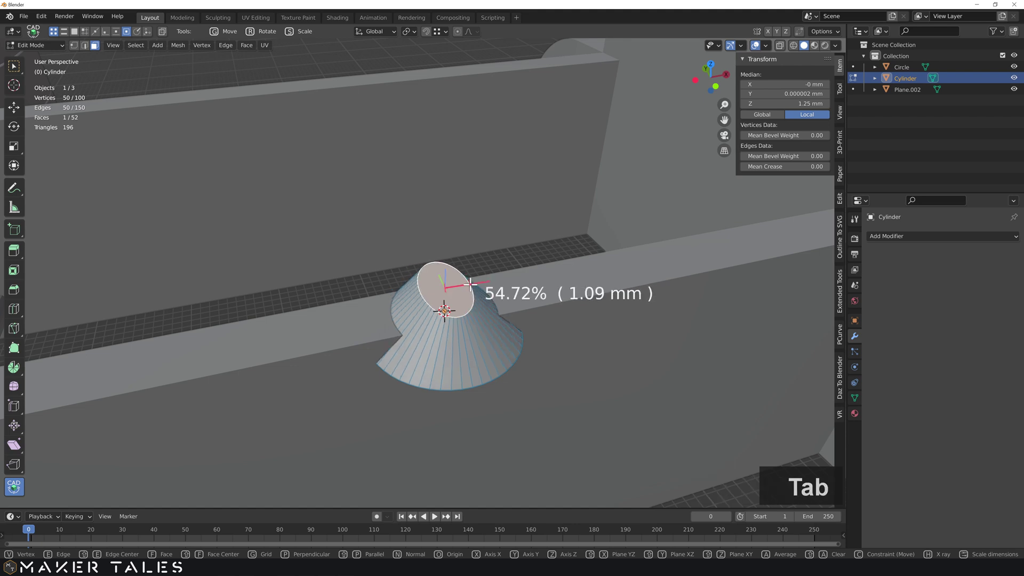
type("1mm")
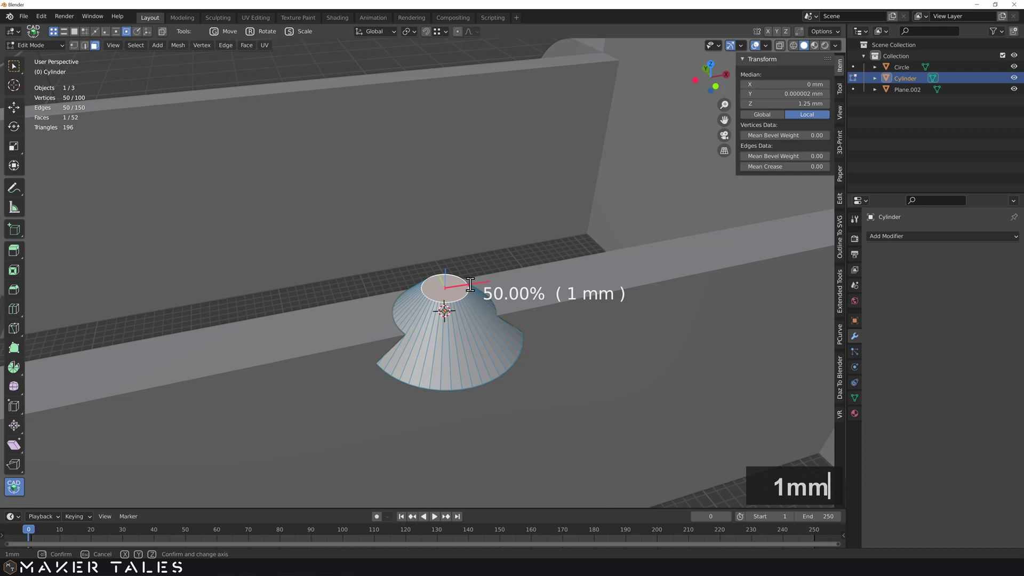
key("Return")
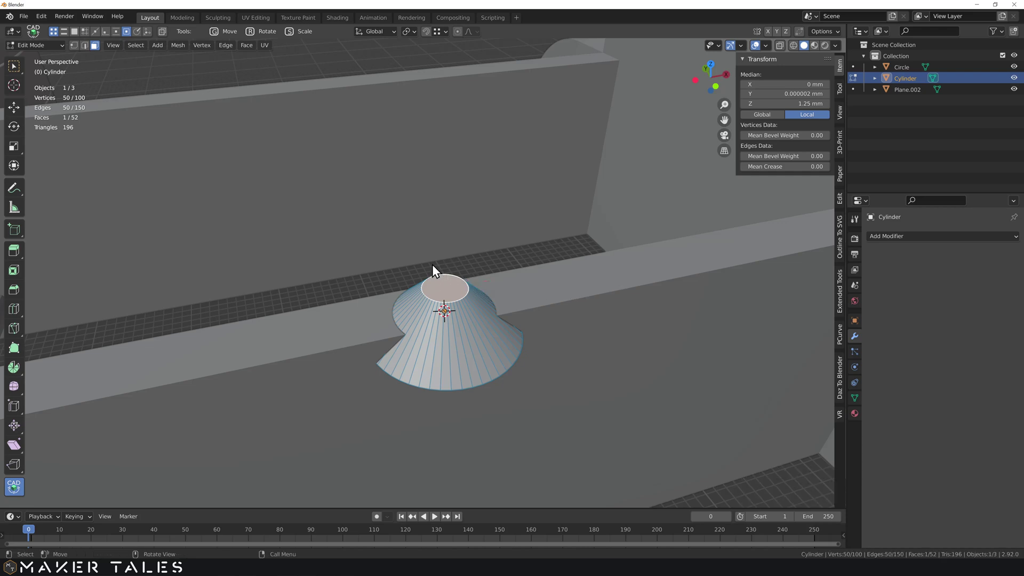
Extrude the small top face upward into a shaft, making the part about 8.55 mm tall overall, and leave mesh editing
key("e")
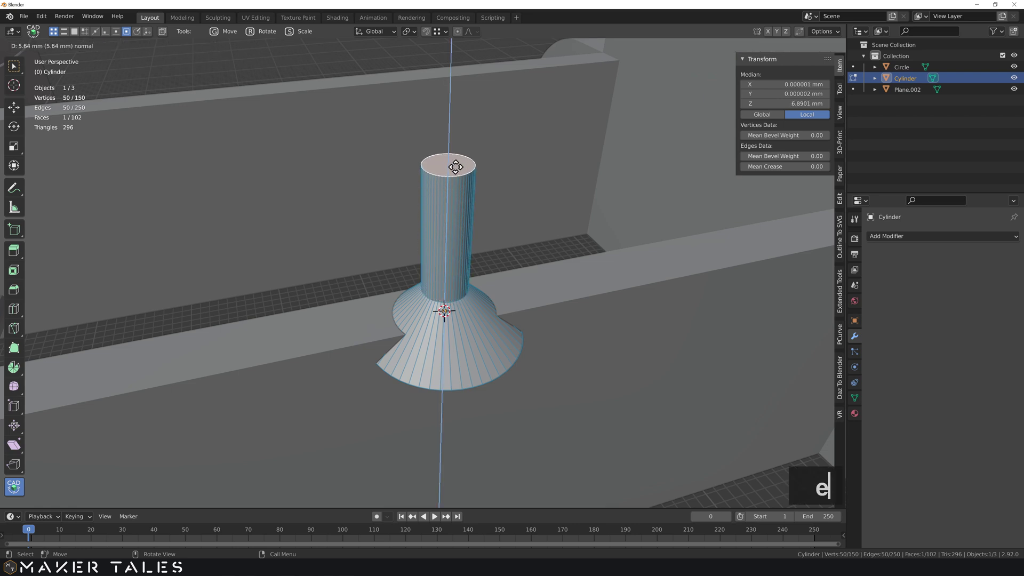
left_click(440, 180)
key("Tab")
scroll(436, 233, "down", 2)
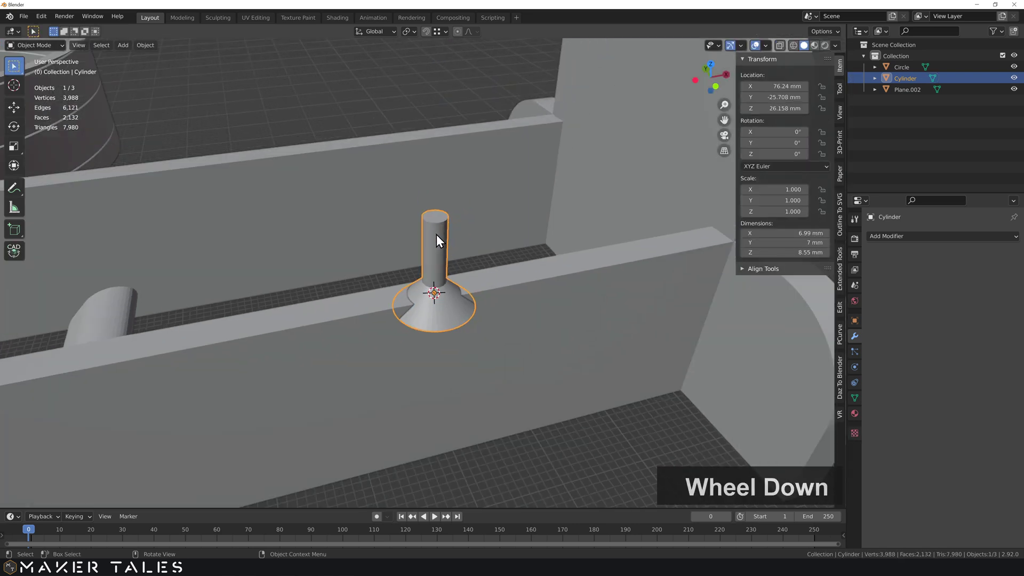
Rotate the screw-shaped cylinder 90° about the global Y axis
key("r")
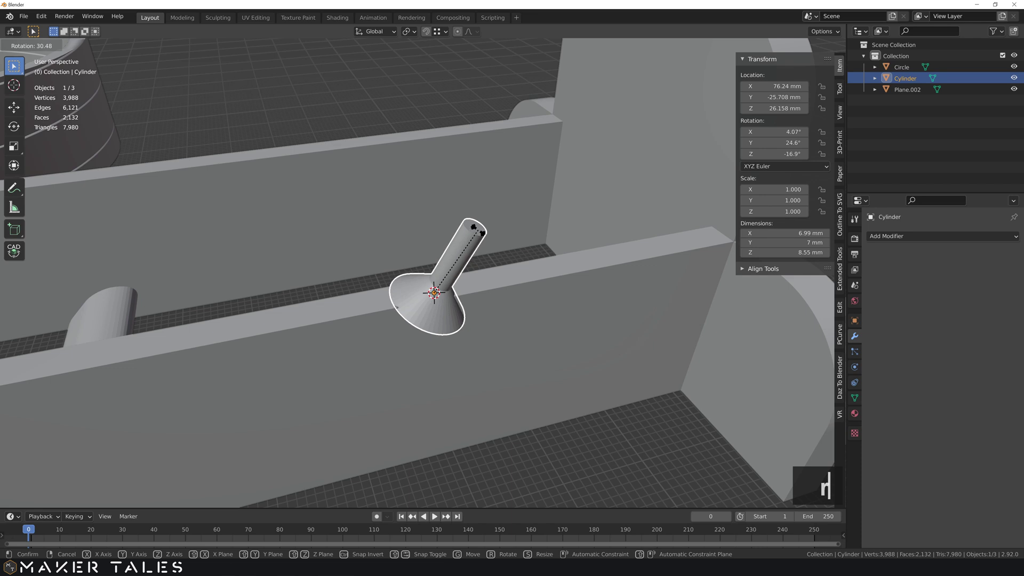
key("y")
key("9")
key("0")
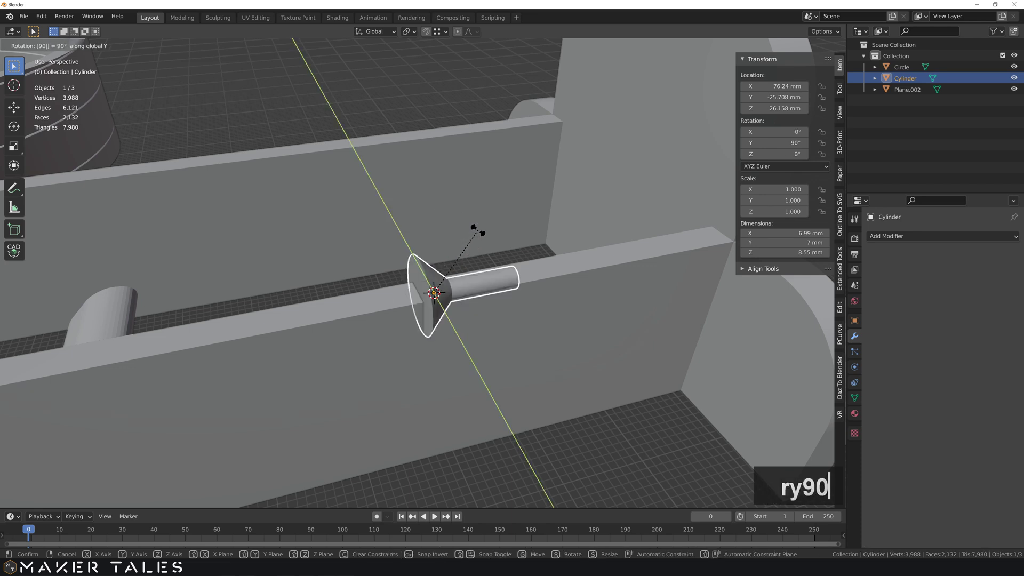
key("Return")
middle_click_drag(466, 284, 492, 251)
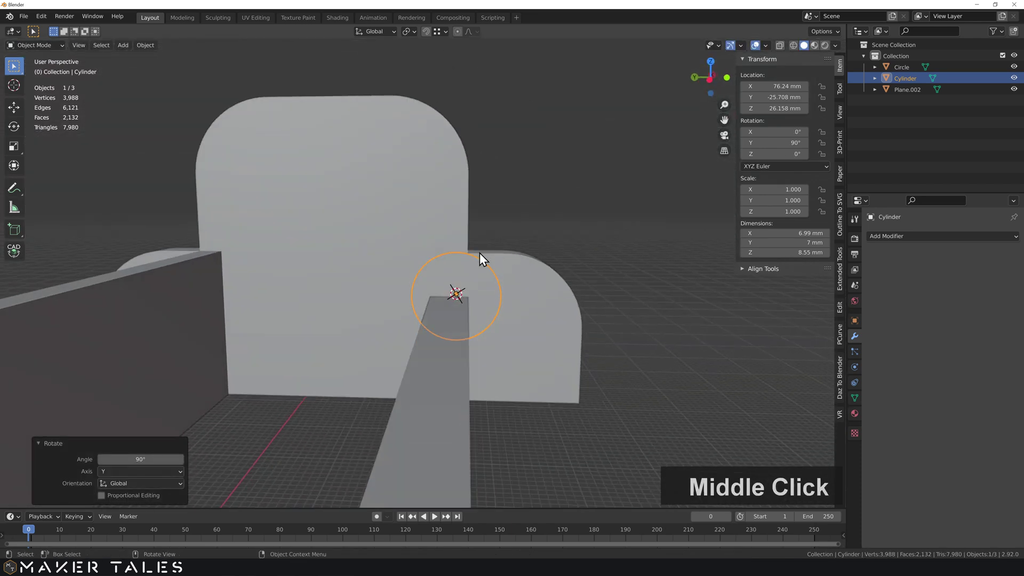
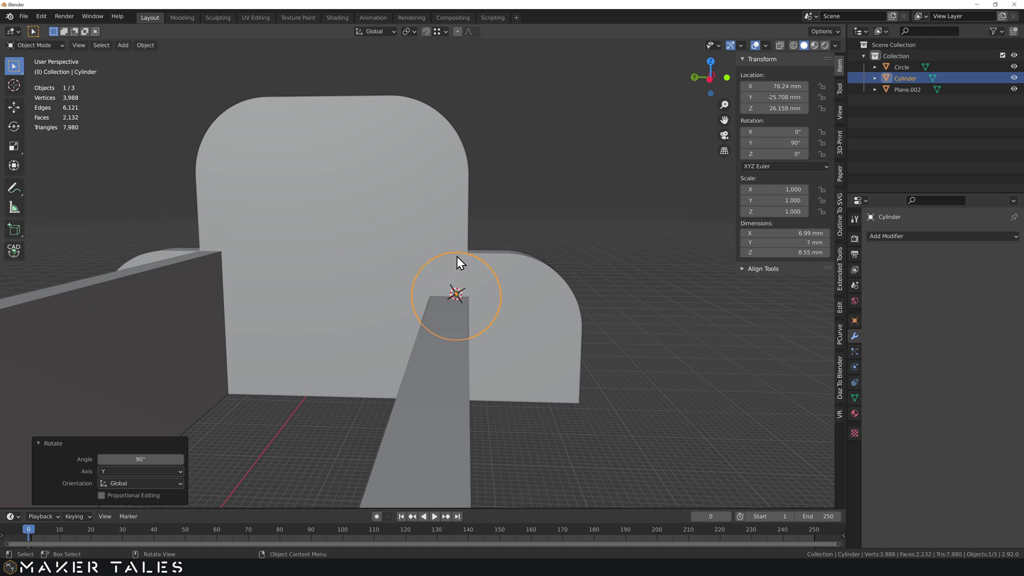
Move the cylinder with vertex snapping up to the top edge of the tall end wall
key("g")
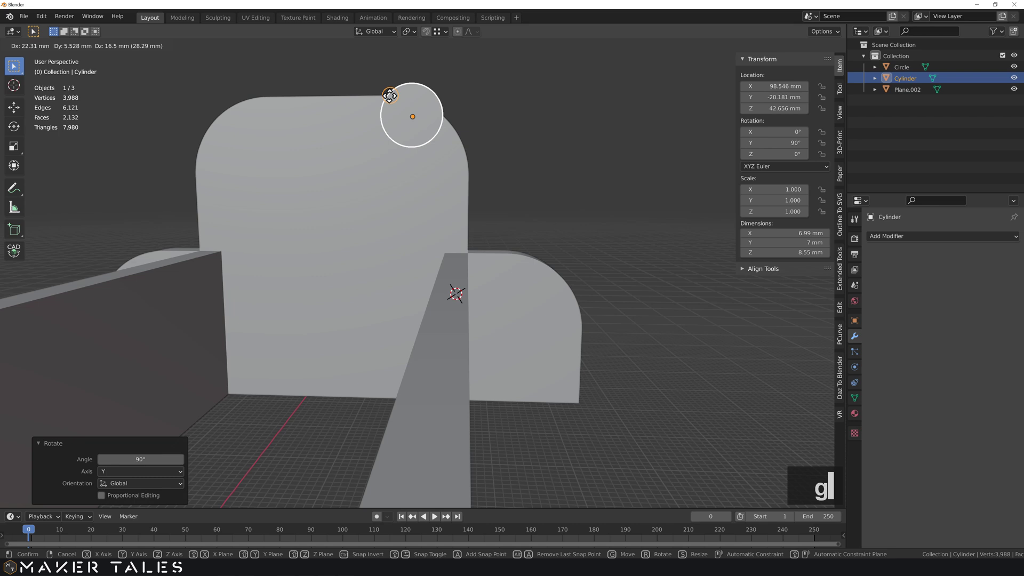
left_click(390, 95, "ctrl")
middle_click_drag(360, 90, 504, 257)
scroll(469, 229, "up", 4)
scroll(504, 257, "down", 2)
Move the cylinder with the CAD Transform tool from its upper rim onto the end wall's top edge near the rounded corner
key("alt+c")
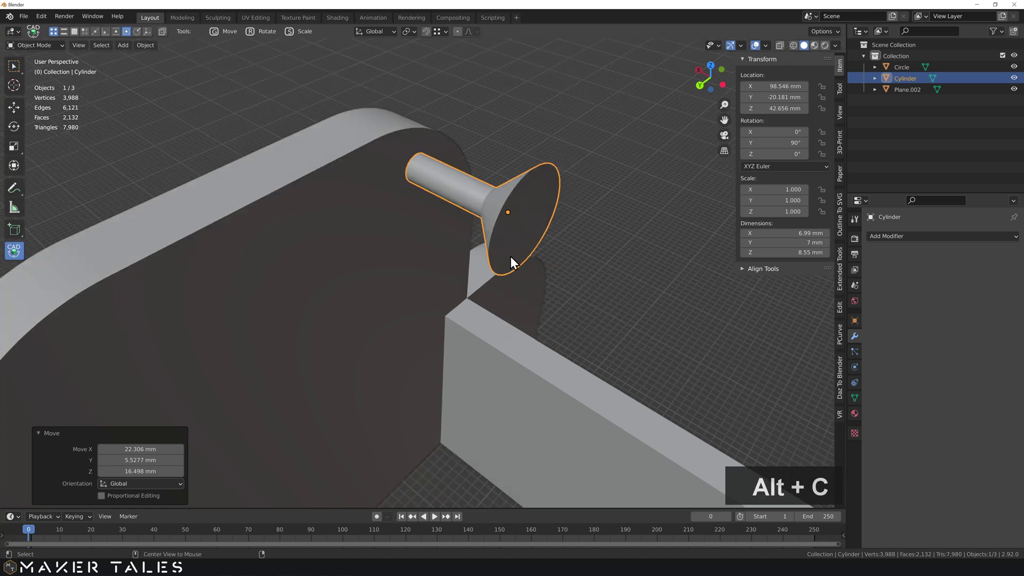
key("g")
left_click(534, 165)
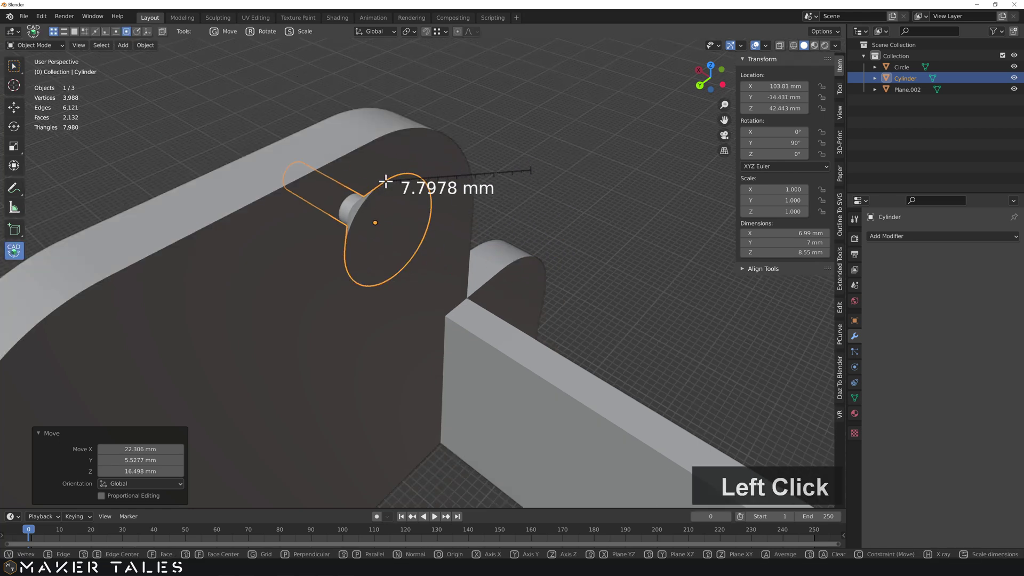
left_click(401, 134)
Show the scene in wireframe and move the cylinder by its top rim vertex to where the end wall's corner rounding starts
mouse_move(406, 136)
middle_mouse_down()
mouse_move(393, 139)
mouse_move(417, 148)
mouse_move(463, 206)
mouse_move(443, 142)
mouse_move(408, 245)
middle_mouse_up()
scroll(469, 190, "up", 4)
key("z")
middle_click_drag(481, 228, 463, 181, "shift")
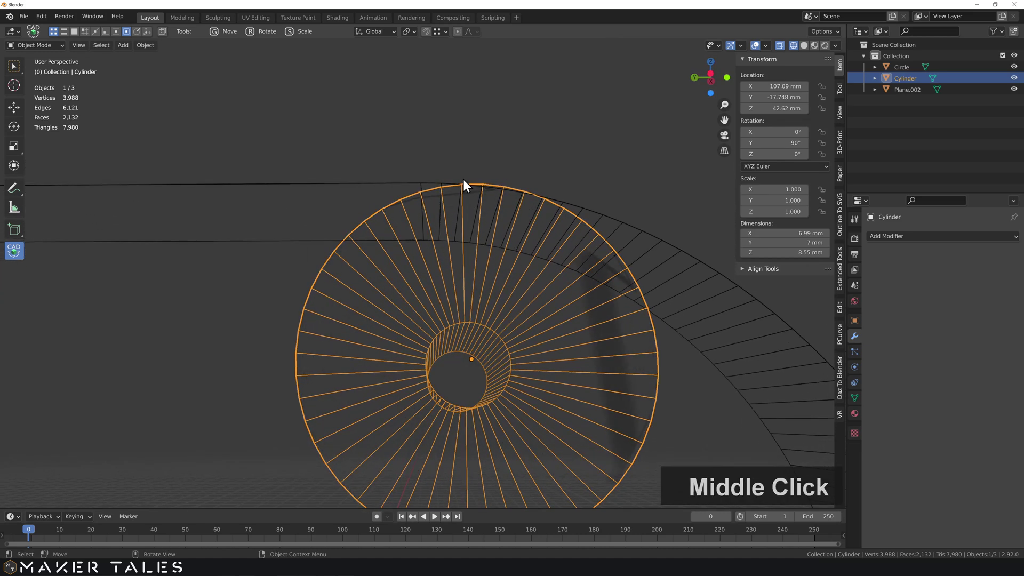
key("g")
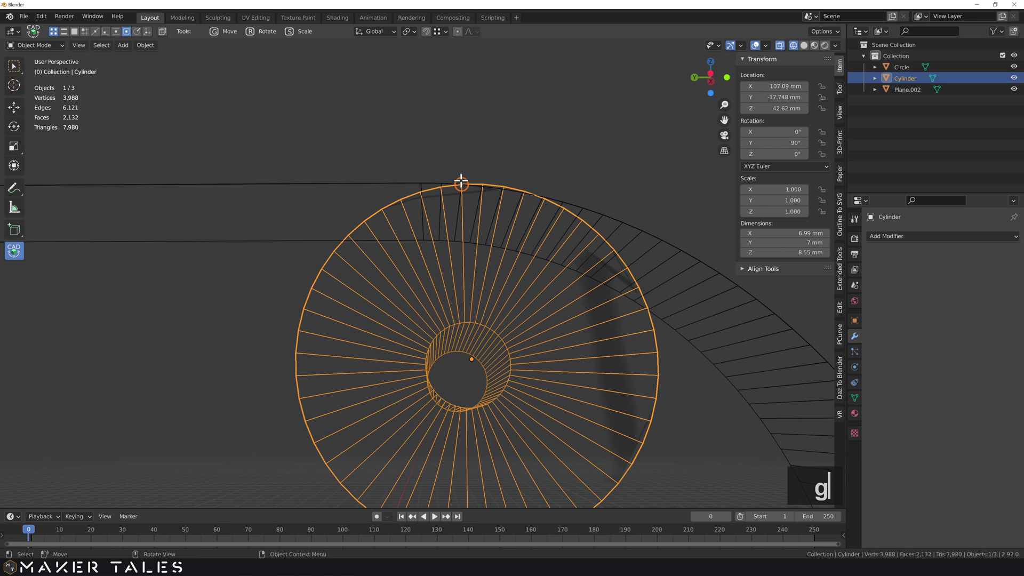
left_click(461, 183)
left_click(420, 183)
Move the cylinder by the centre of its topmost rim edge onto the vertex where the end wall's corner rounding starts
middle_click_drag(424, 206, 433, 306)
scroll(430, 189, "up", 4)
middle_click_drag(439, 137, 427, 203, "shift")
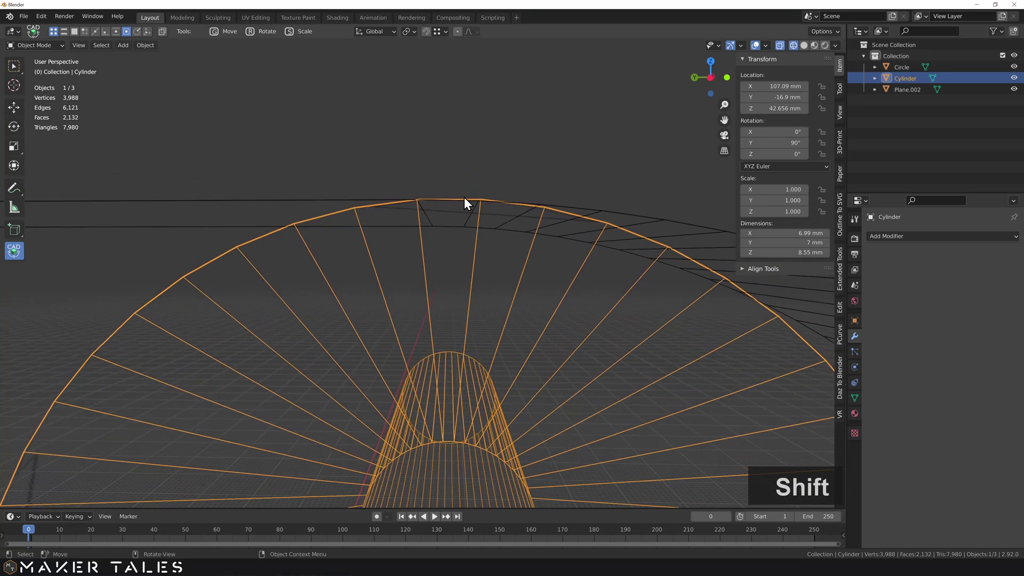
key("g")
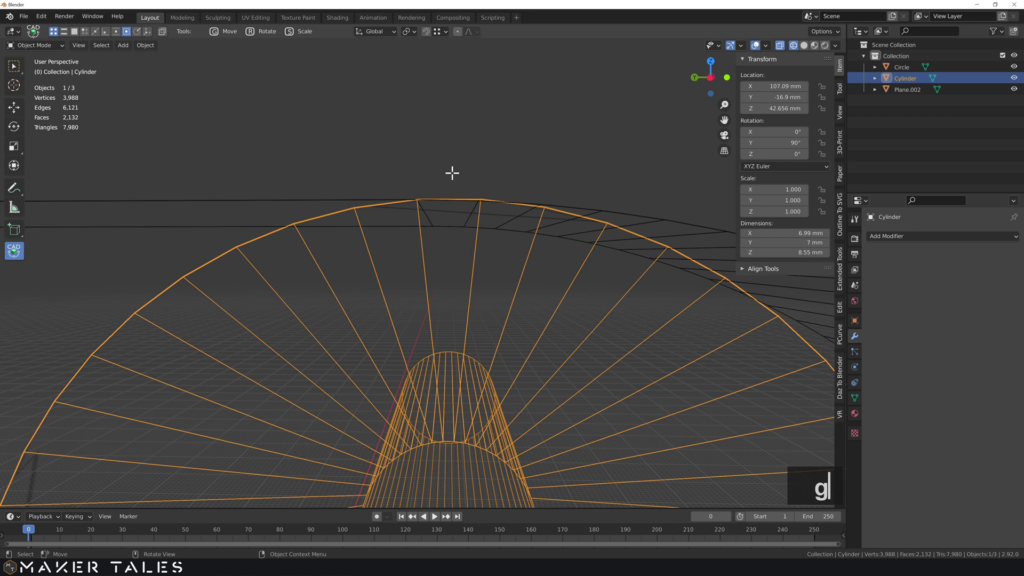
key("shift+e")
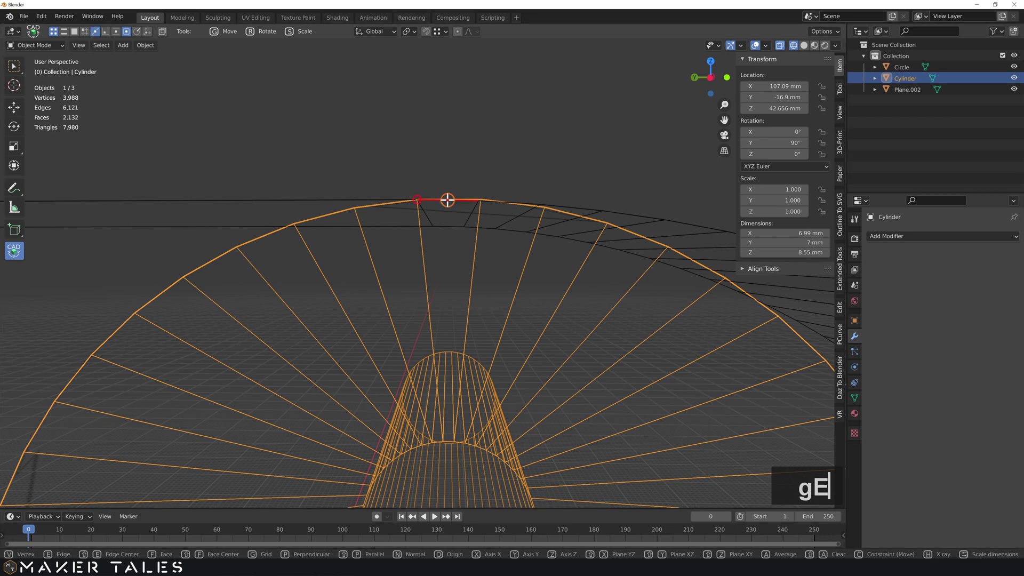
left_click(448, 198)
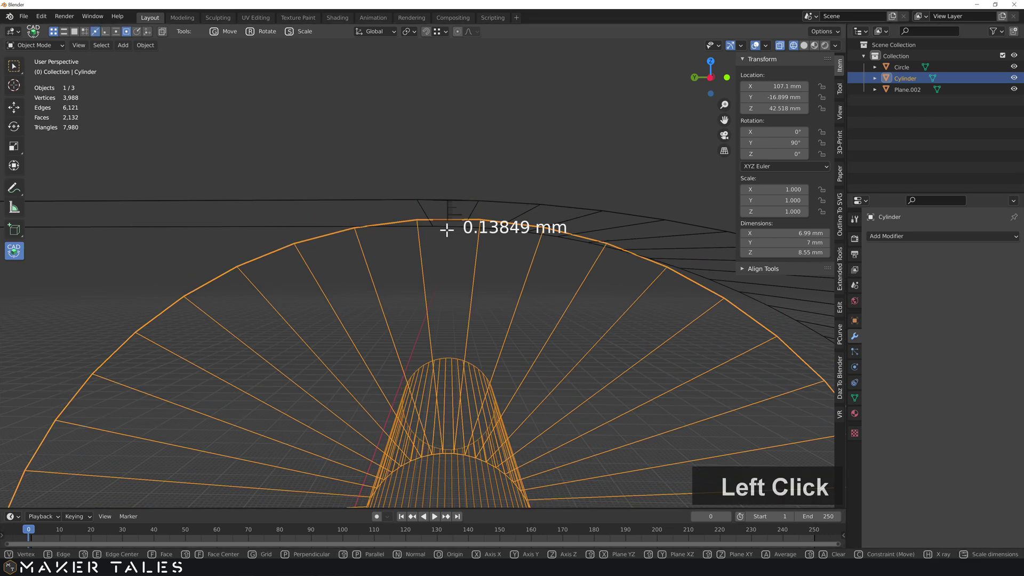
left_click(427, 295)
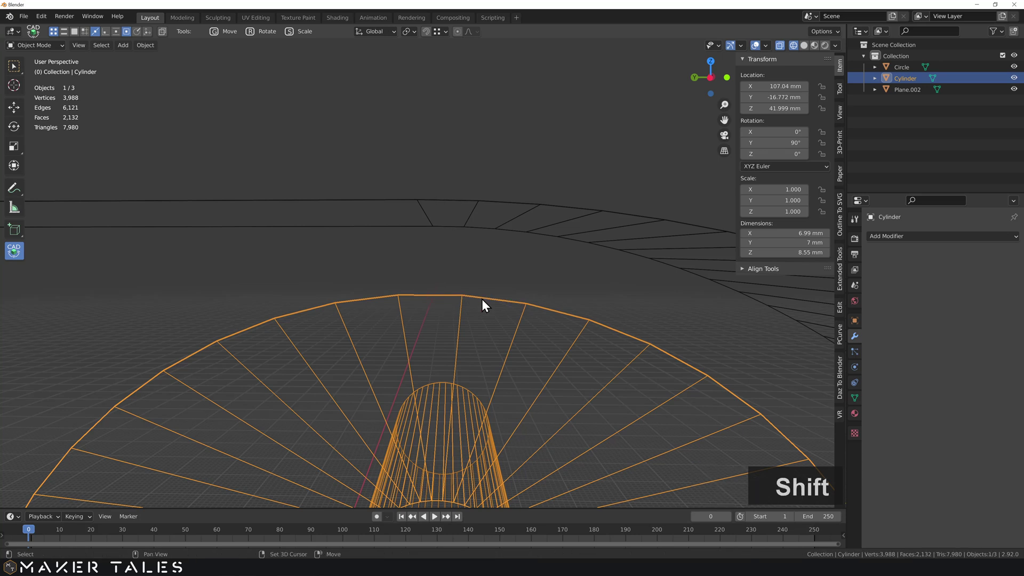
key("g")
left_click(429, 295)
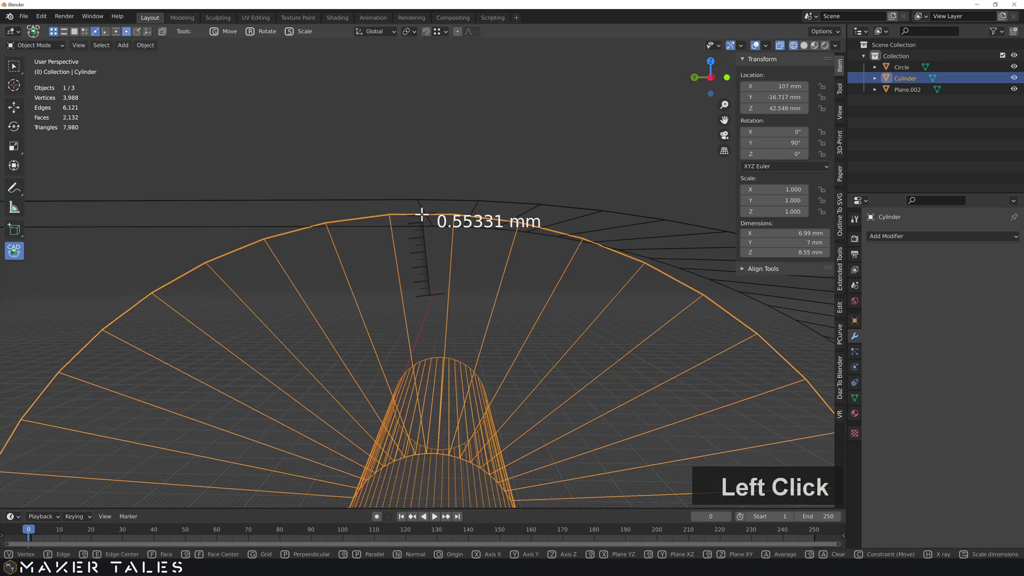
left_click(420, 200)
scroll(449, 228, "down", 1)
scroll(449, 229, "down", 8)
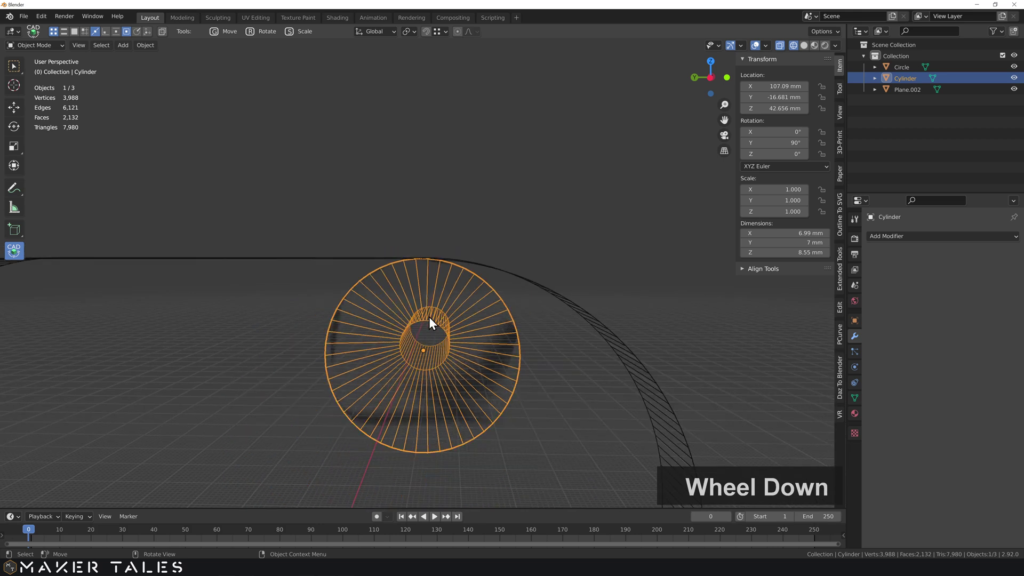
key("Tab")
key("Tab")
left_click(462, 216)
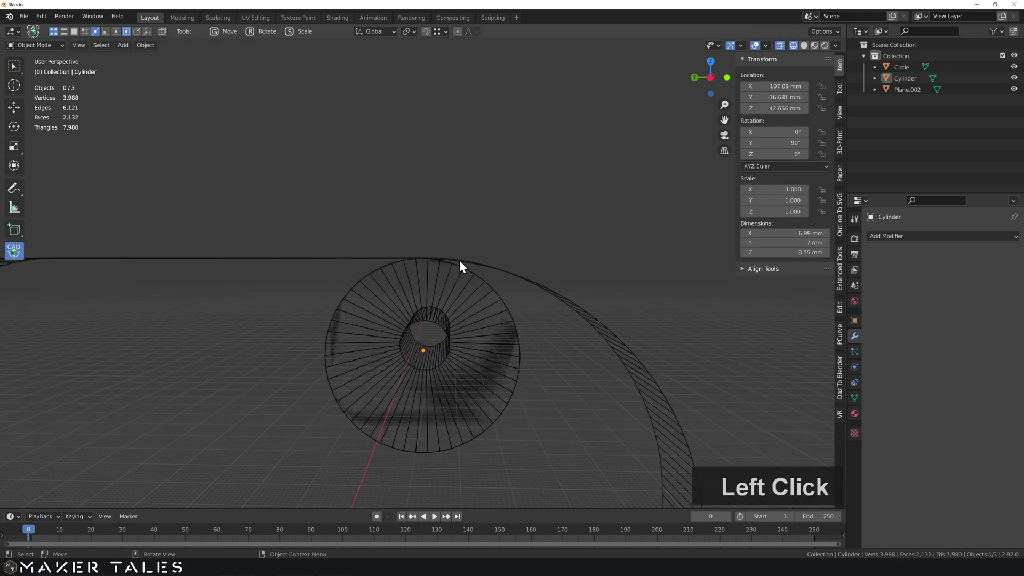
left_click(448, 341)
scroll(481, 342, "down", 3)
key("g")
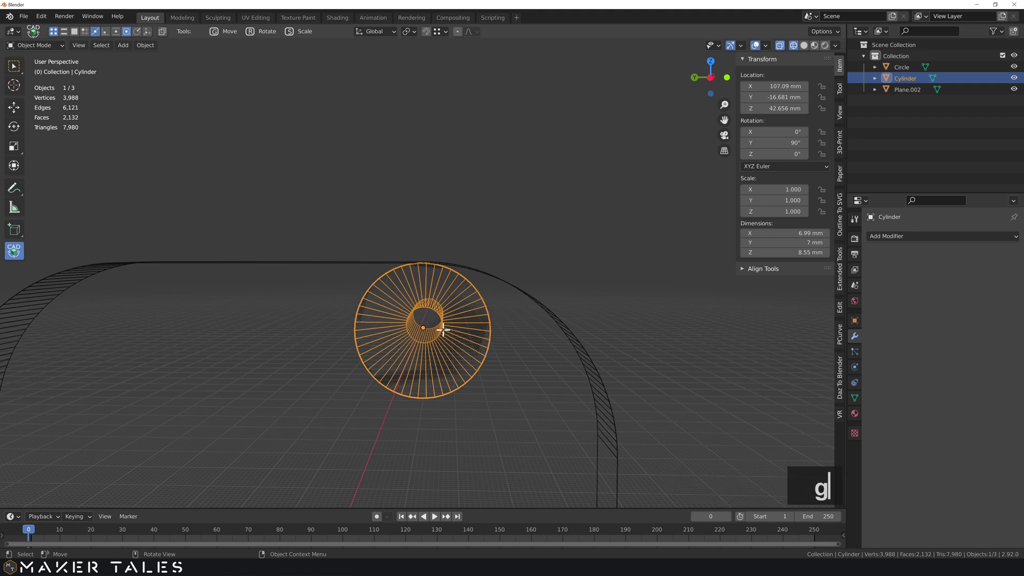
right_click(423, 244)
Try lowering the cylinder 10 mm along the Z axis, and undo the move
key("w")
key("g")
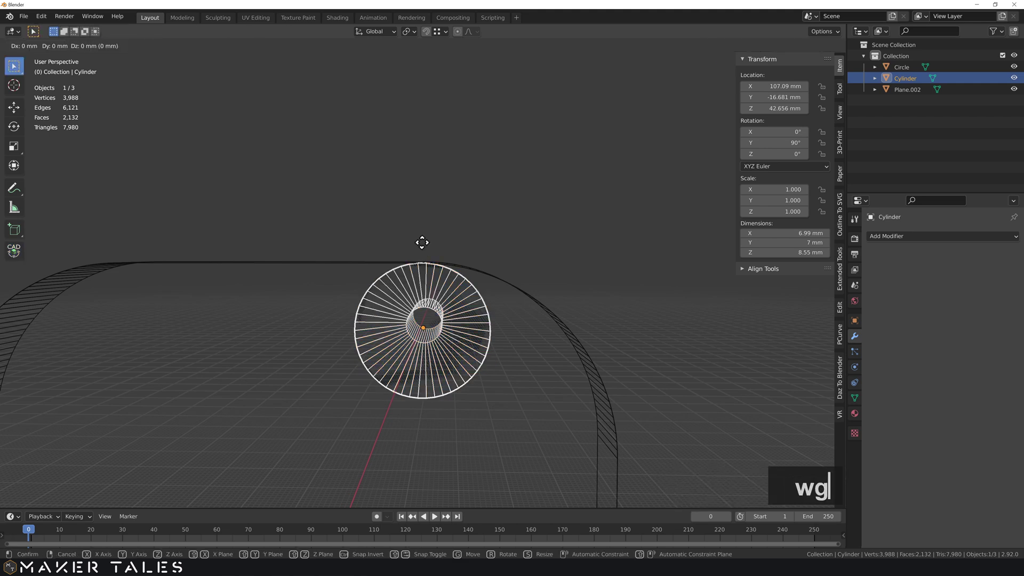
key("z")
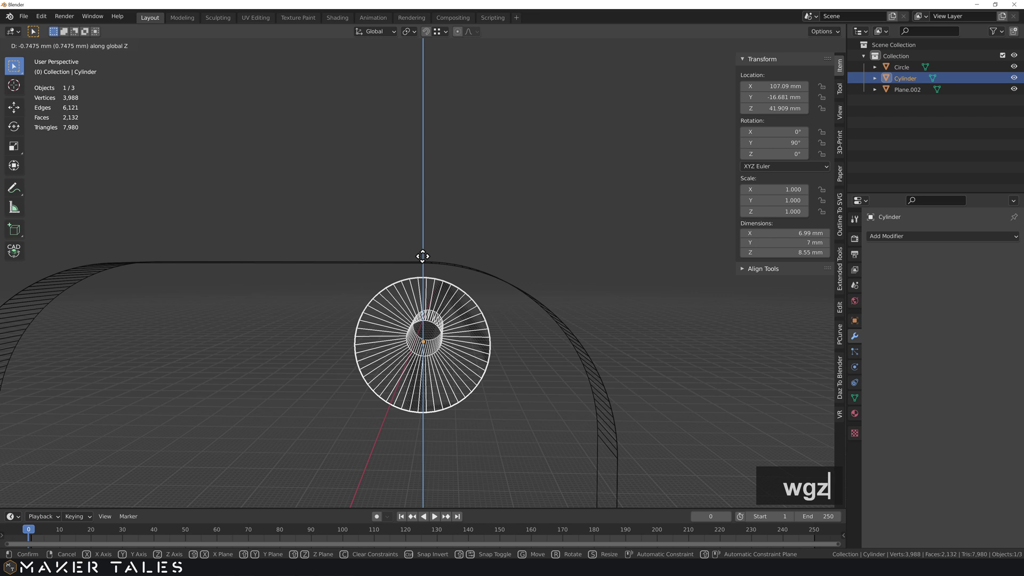
type("10")
key("minus")
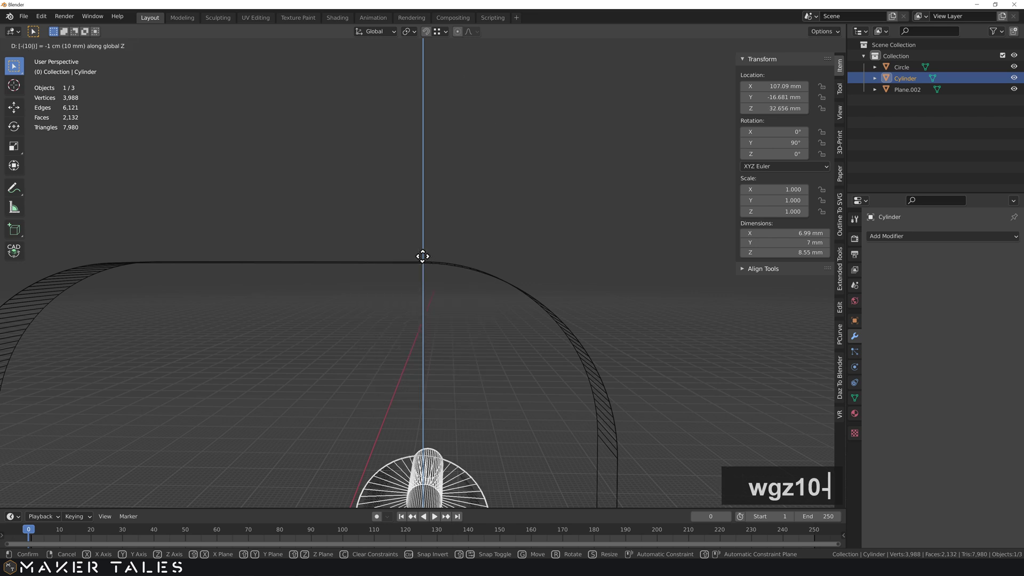
key("Return")
key("ctrl+z")
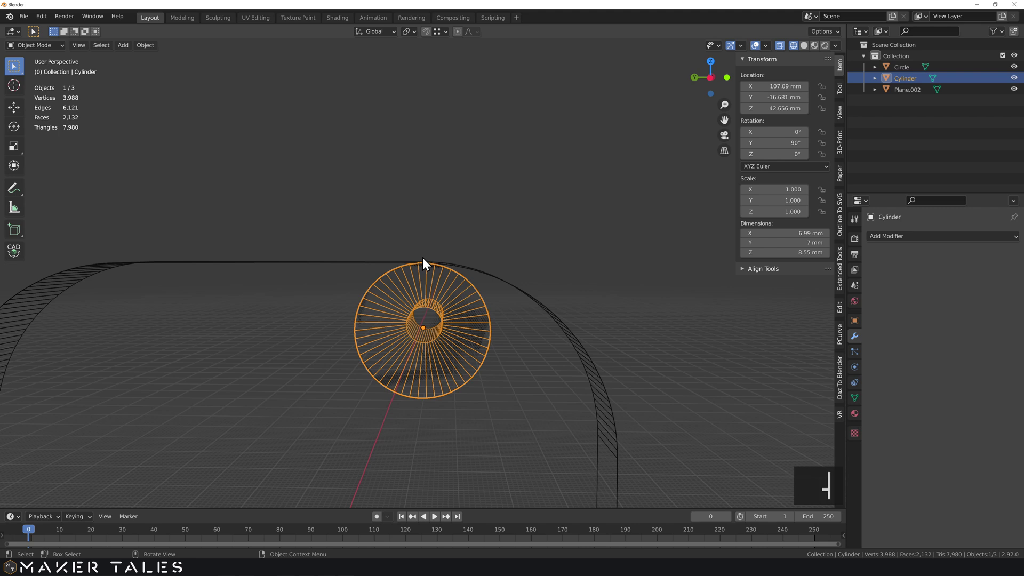
Select the cylinder and move it -5 mm along the Z axis
left_click(478, 254)
key("g")
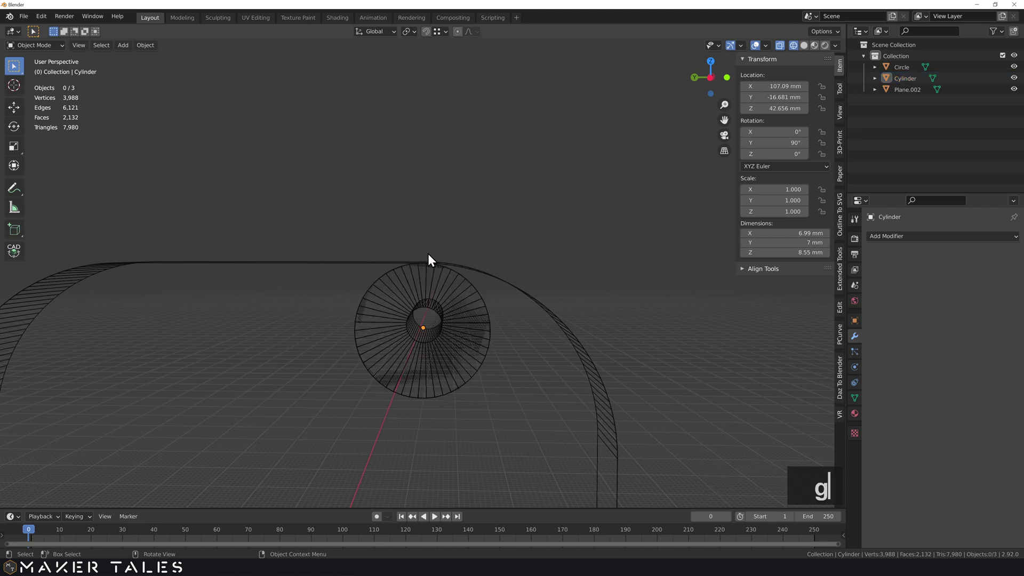
left_click(427, 275)
key("g")
key("z")
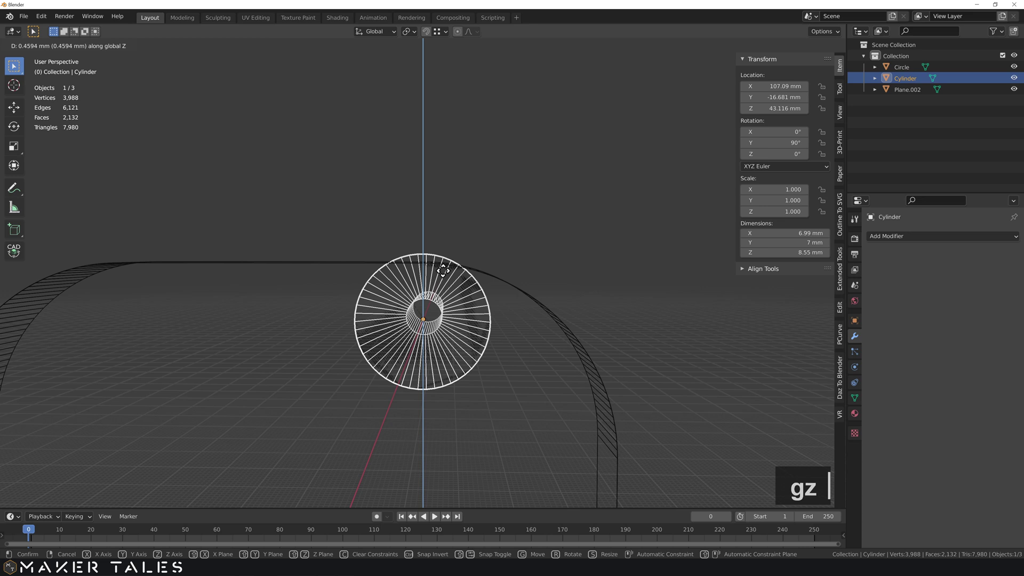
type("-5")
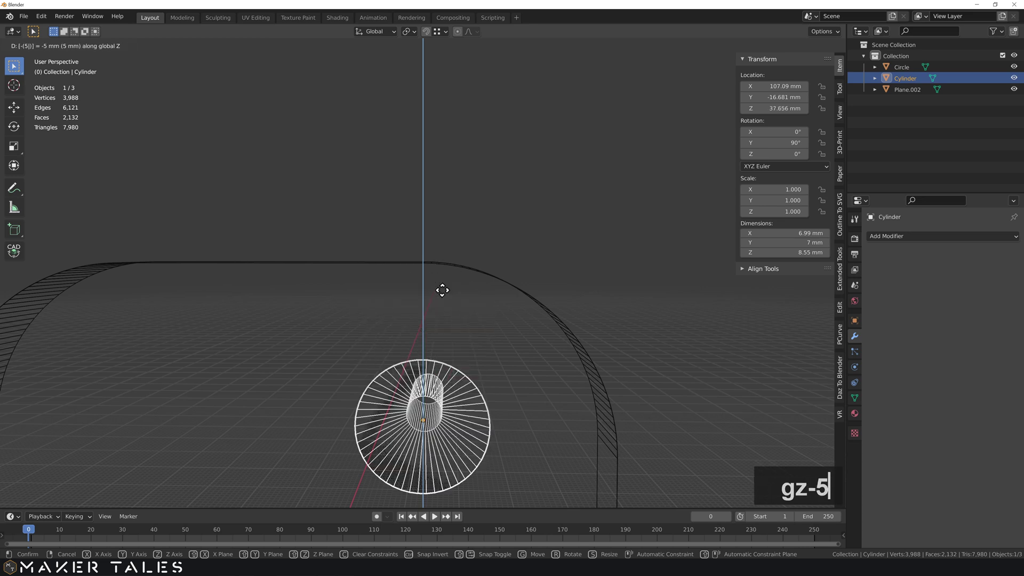
key("Return")
Examine the cylinder's position relative to the end wall's rounded corner from several angles
scroll(454, 301, "down", 3)
mouse_move(462, 310)
middle_mouse_down()
mouse_move(474, 328)
mouse_move(456, 325)
mouse_move(471, 322)
middle_mouse_up()
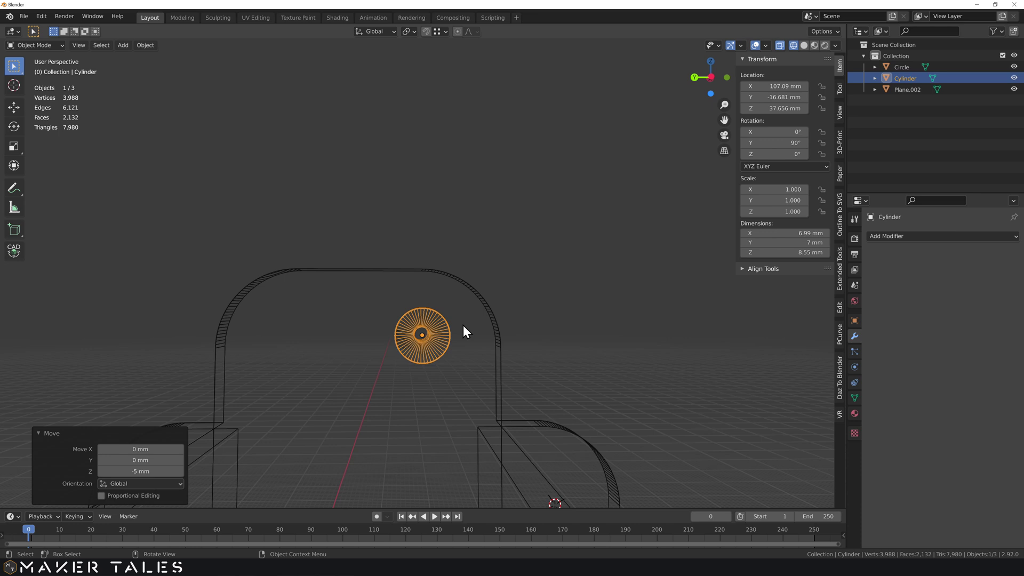
scroll(459, 329, "up", 4)
middle_click_drag(473, 341, 462, 268, "shift")
middle_click_drag(567, 311, 535, 331)
scroll(535, 331, "up", 3)
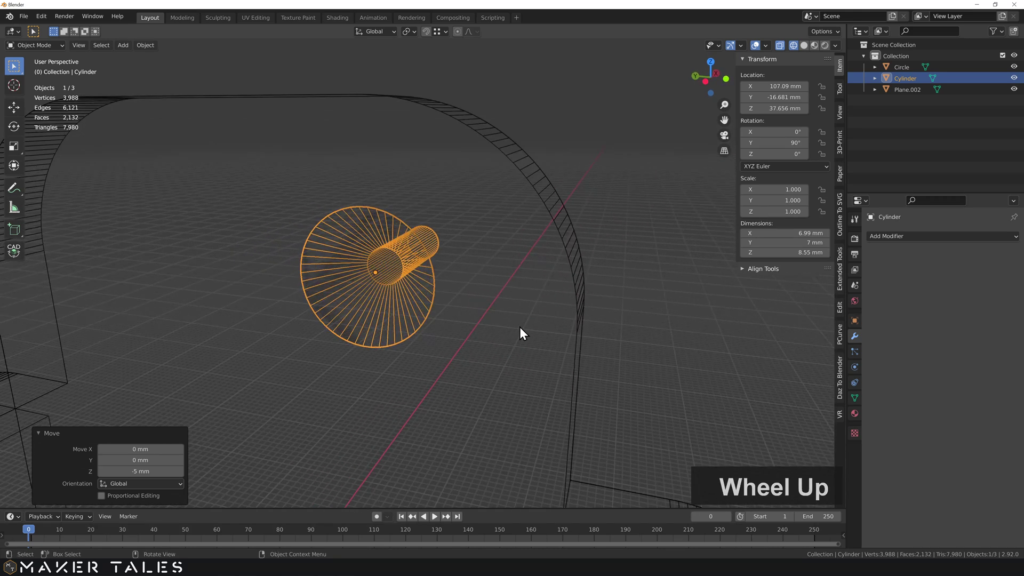
middle_click_drag(462, 301, 482, 292)
scroll(482, 290, "down", 2)
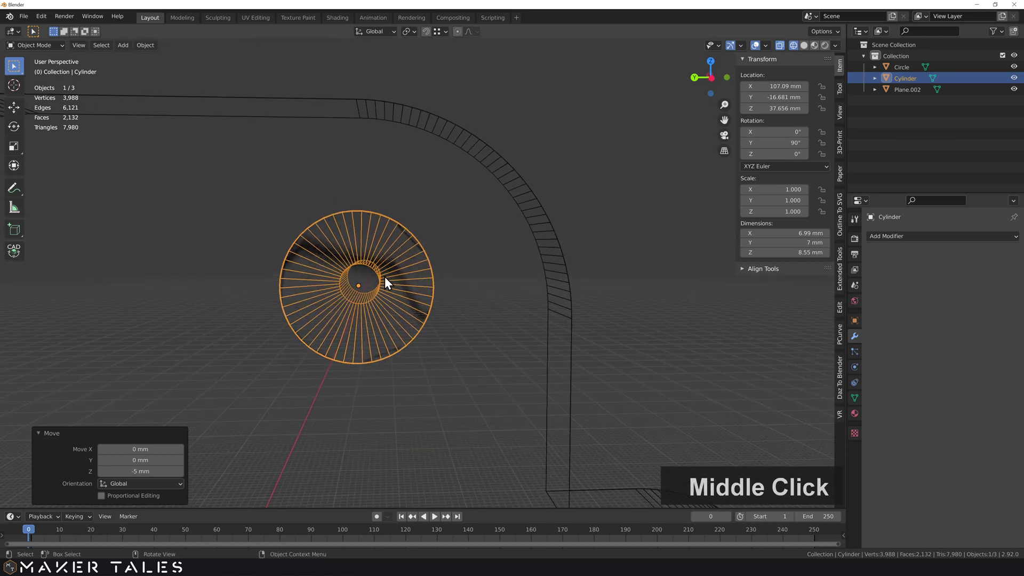
Move the cylinder about -4.64 mm along the Y axis, closer to the end wall's rounded side
scroll(389, 281, "down", 2)
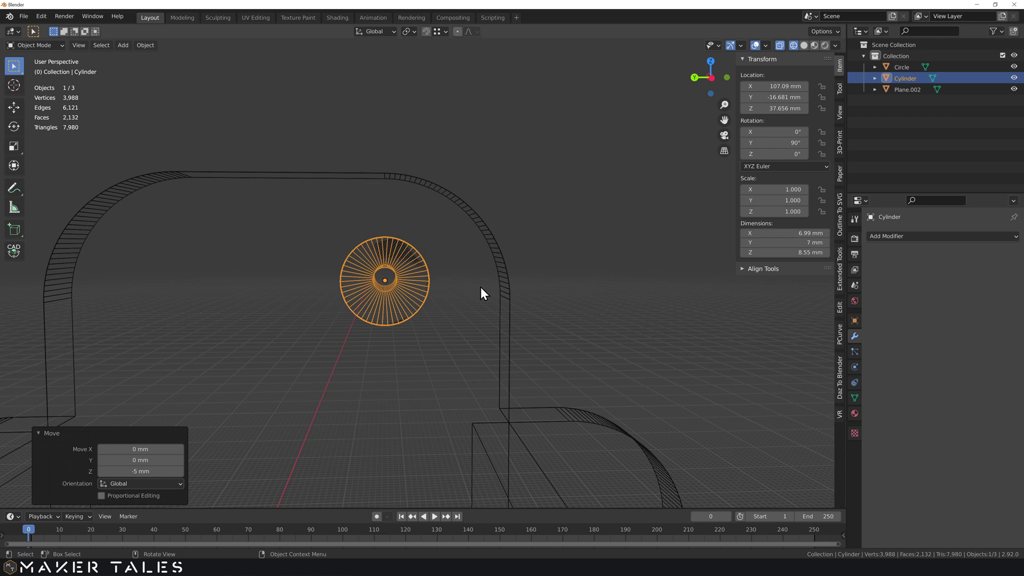
scroll(496, 293, "down", 3)
middle_click_drag(482, 295, 473, 290)
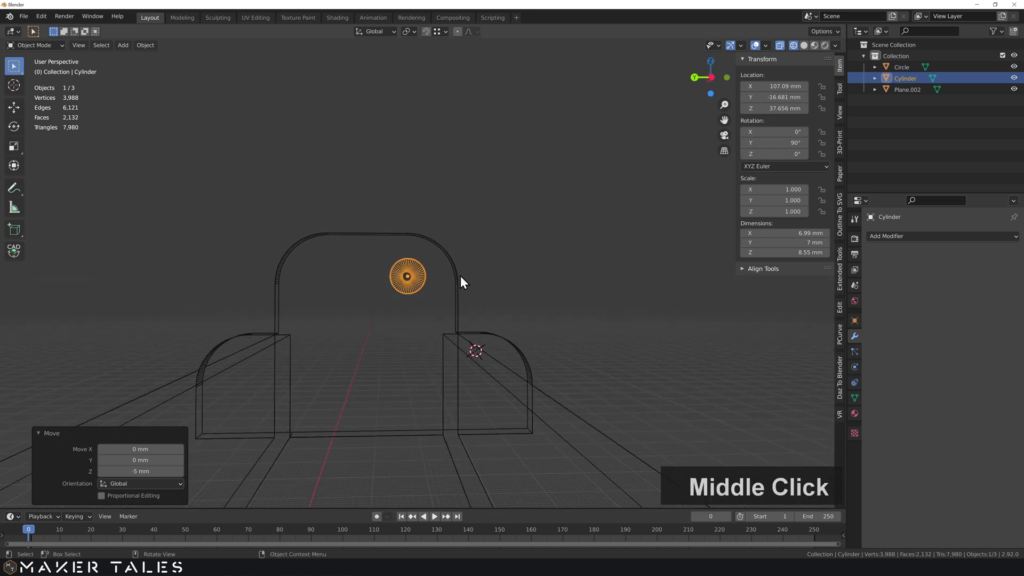
scroll(460, 277, "up", 3)
scroll(461, 277, "up", 1)
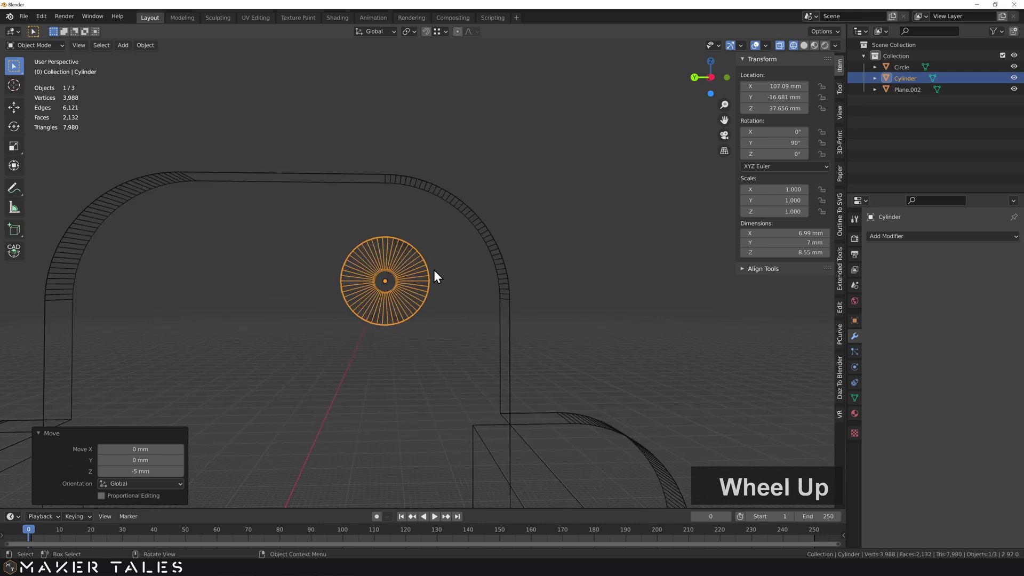
scroll(433, 274, "up", 1)
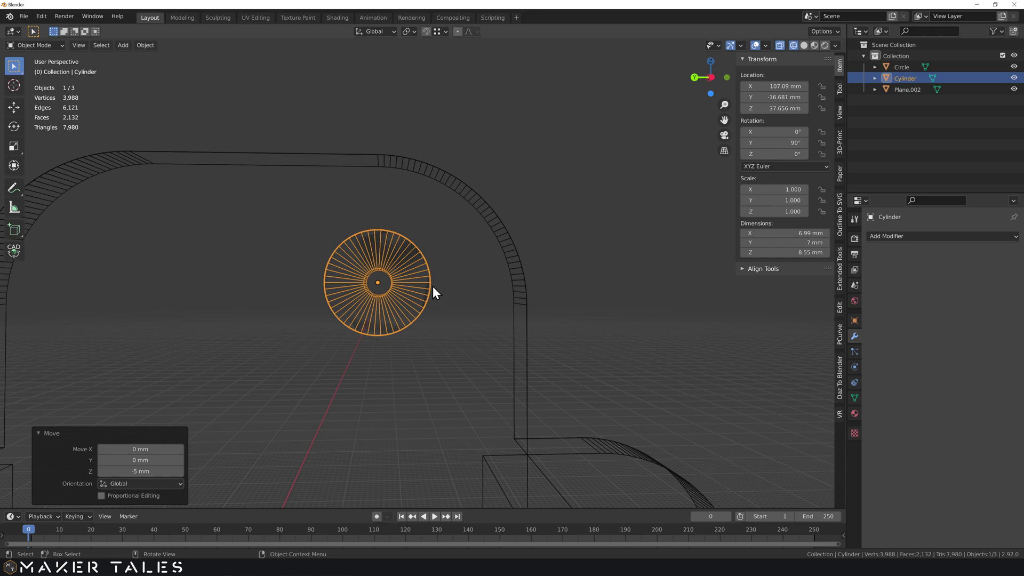
key("g")
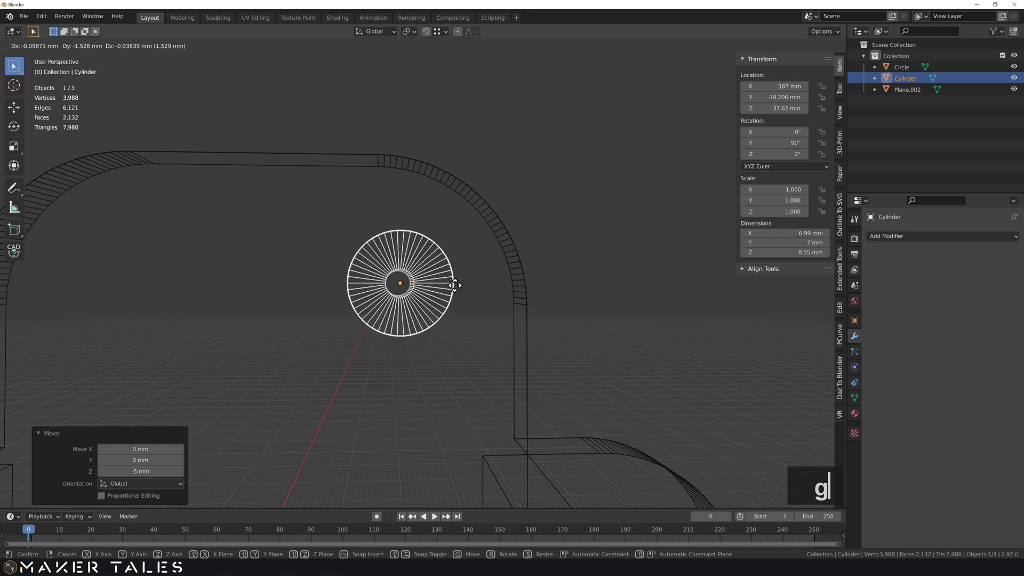
key("y")
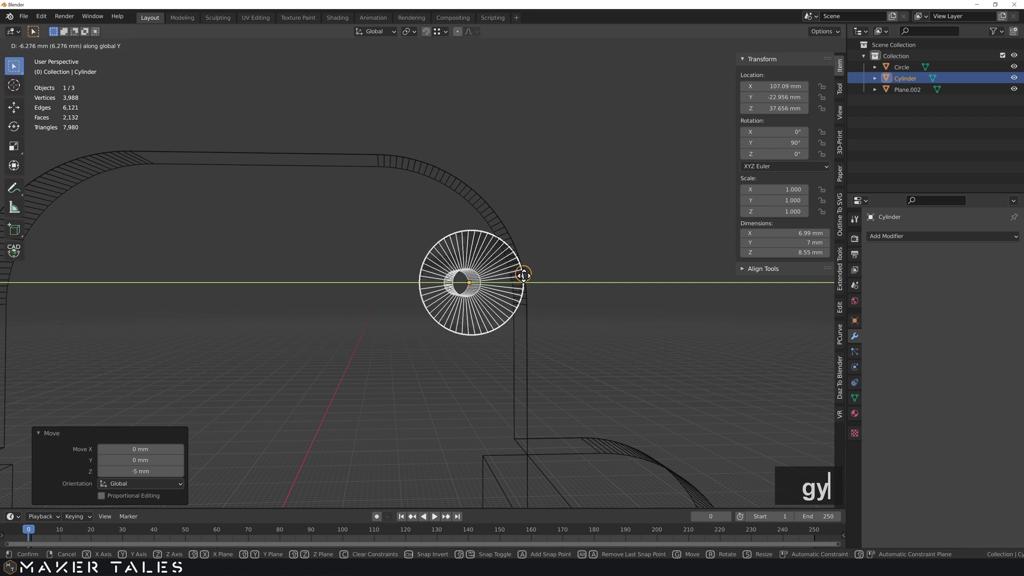
key("ctrl")
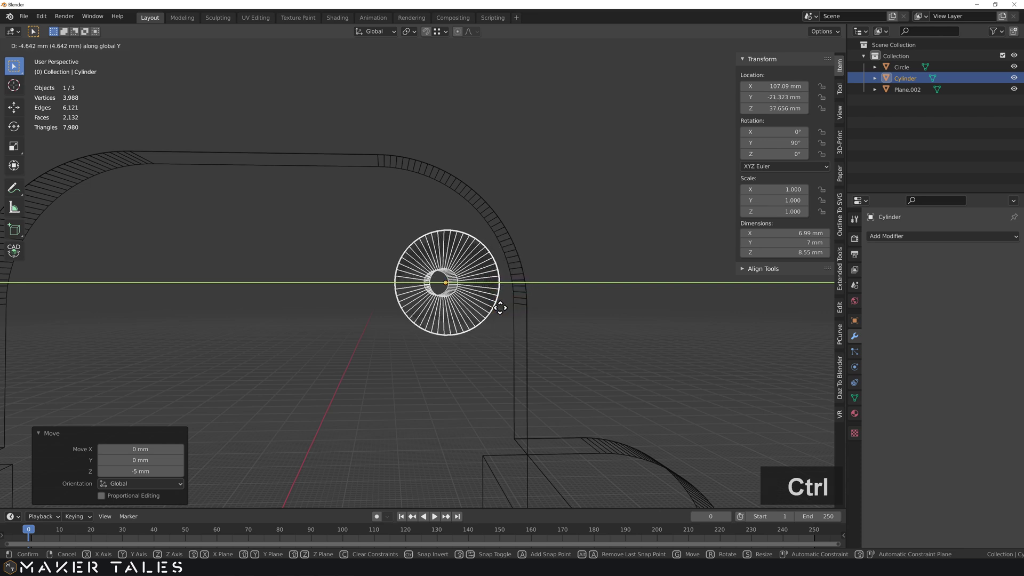
left_click(499, 308)
Move the cylinder along Y only, by the outermost side point of its rim, to align with the end wall's outer side vertex
scroll(587, 296, "up", 5)
middle_click_drag(603, 293, 370, 313, "shift")
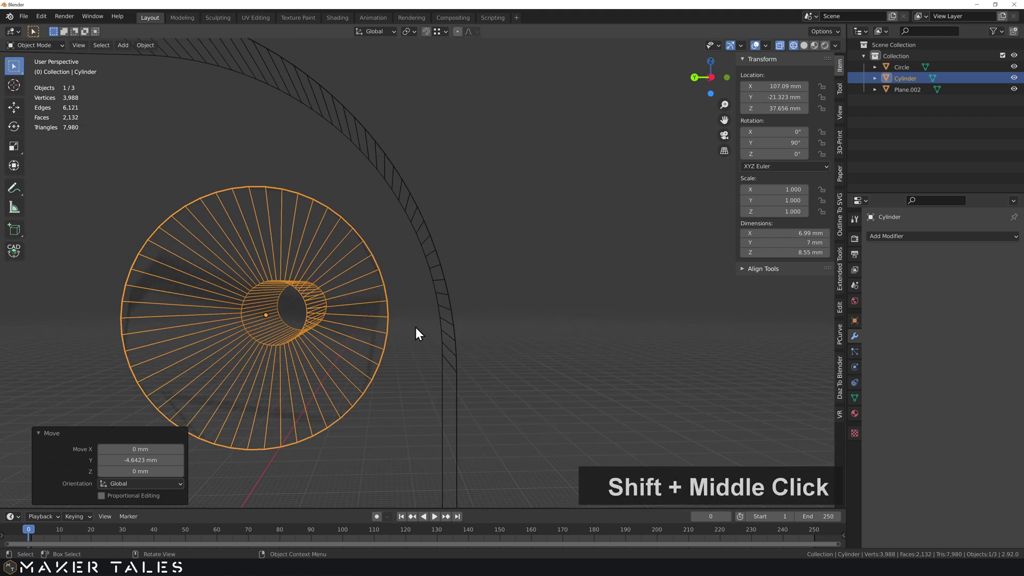
scroll(418, 331, "up", 2)
middle_click_drag(423, 336, 428, 344)
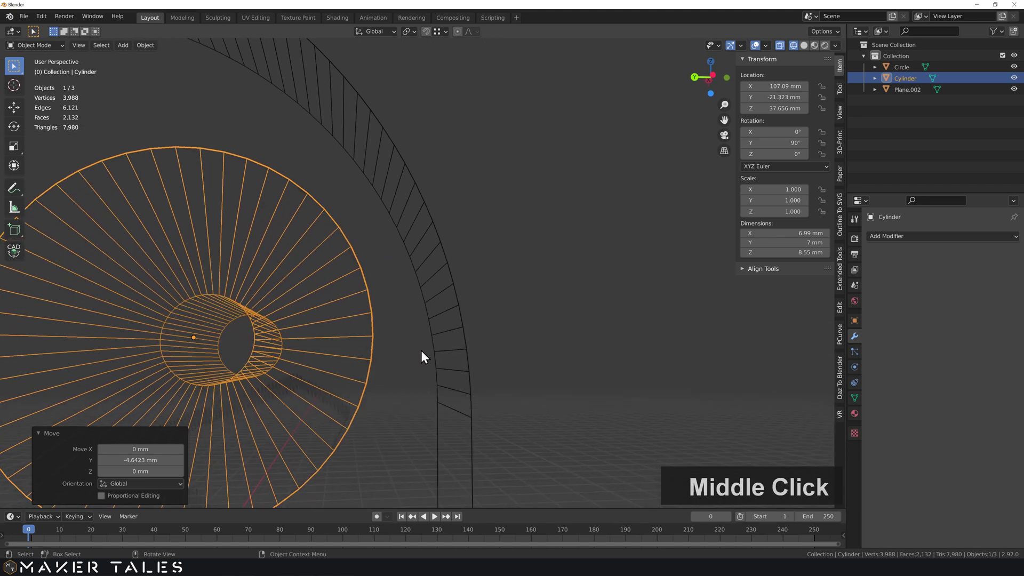
key("alt")
key("g")
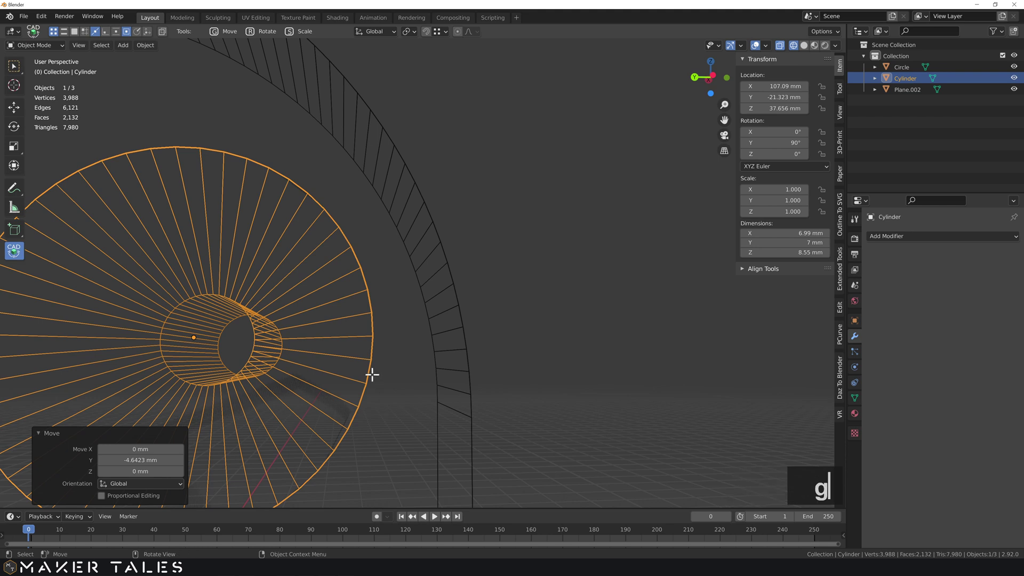
left_click(372, 336)
key("y")
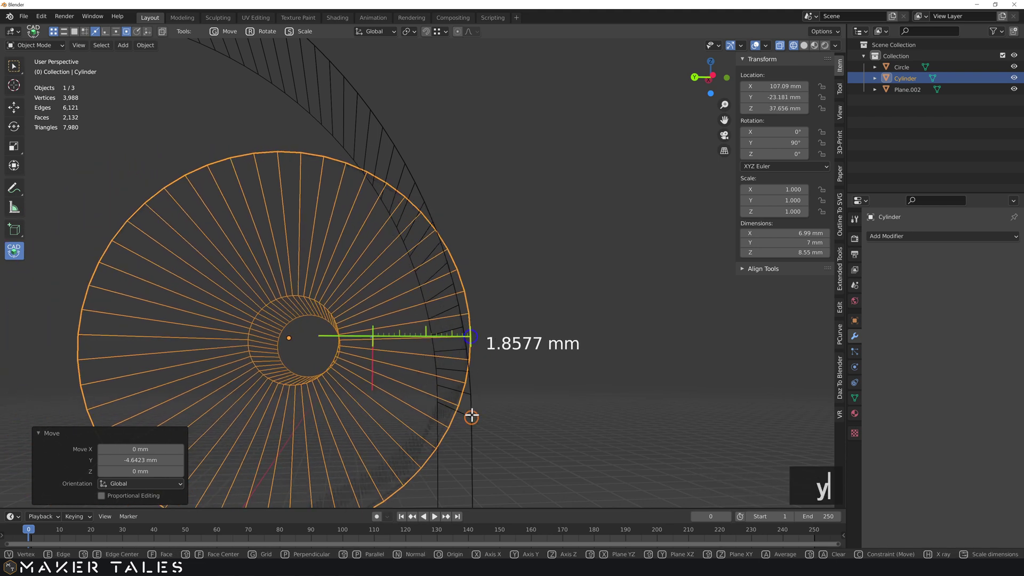
left_click(471, 416)
Move the cylinder 5 mm along the Y axis, inward from the end wall's outer side
scroll(456, 366, "down", 4)
key("g")
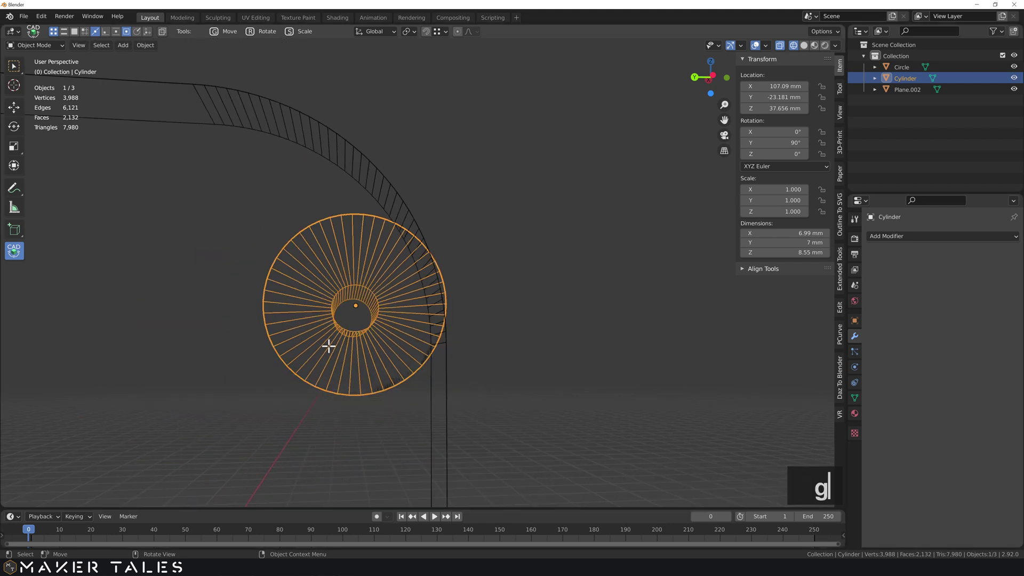
right_click(378, 312)
key("w")
key("g")
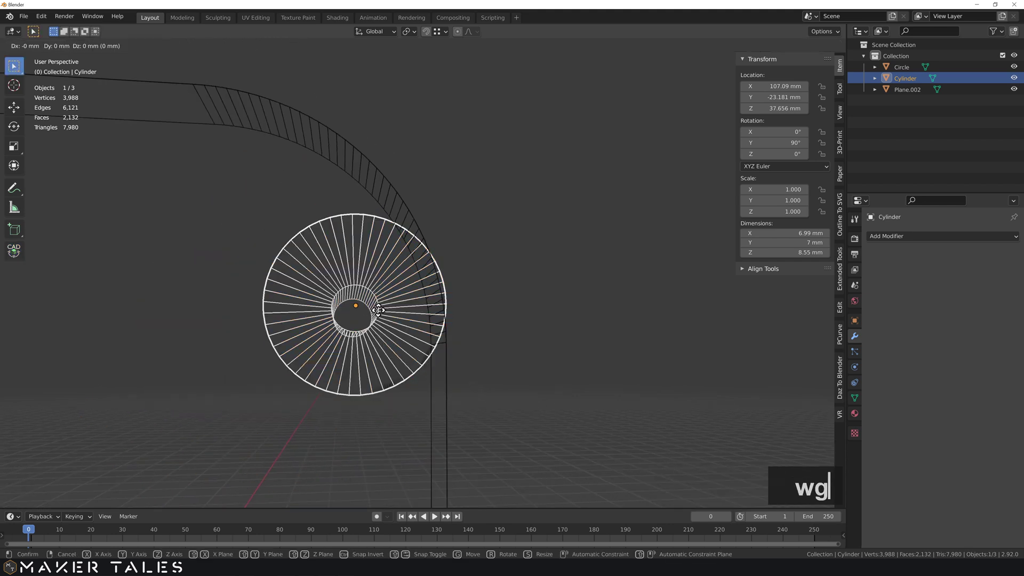
type("y-5")
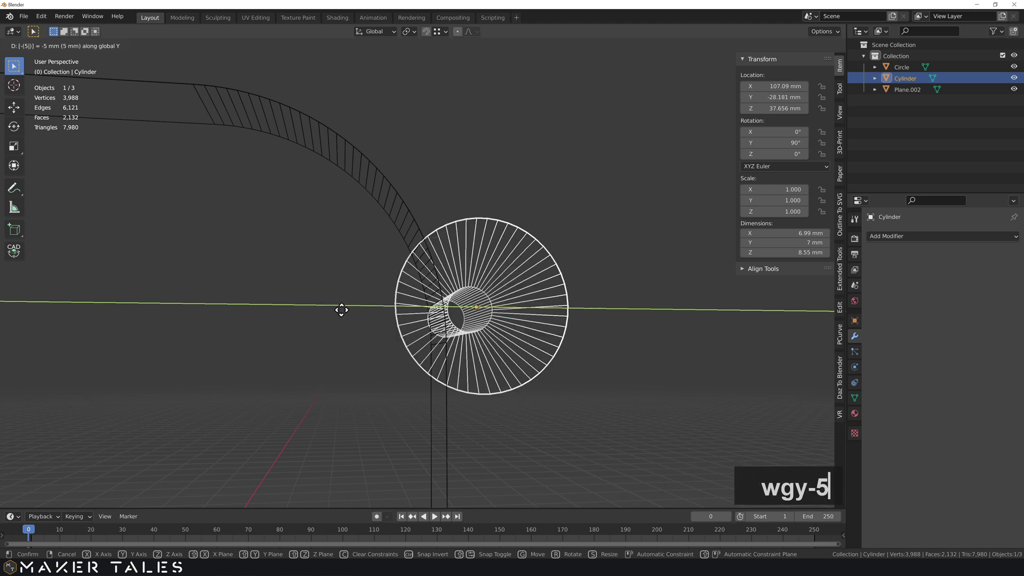
type("-")
key("Return")
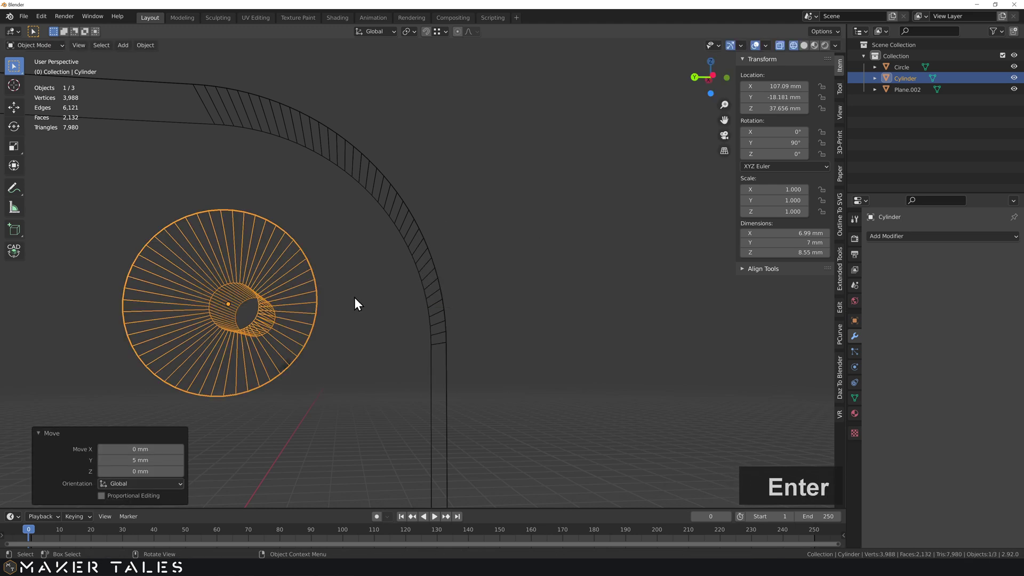
Duplicate the cylinder within the YZ plane onto the lower rounded shoulder, about -13.4 mm in Y and -15.6 mm in Z
scroll(352, 299, "down", 3)
middle_click_drag(348, 304, 447, 314)
scroll(470, 305, "down", 5)
middle_click_drag(359, 319, 434, 252)
middle_click_drag(549, 304, 322, 318, "shift")
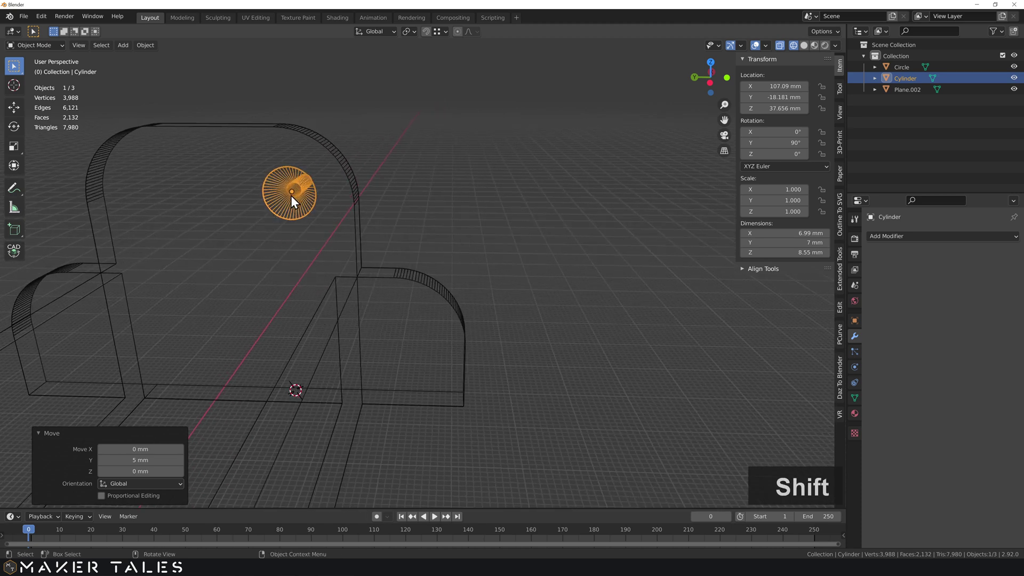
key("shift+d")
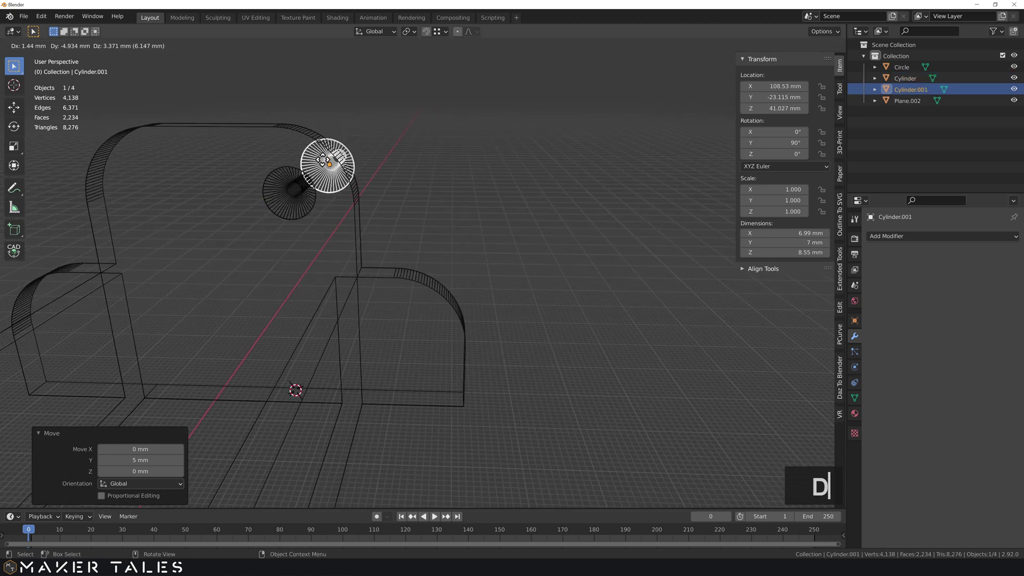
key("x")
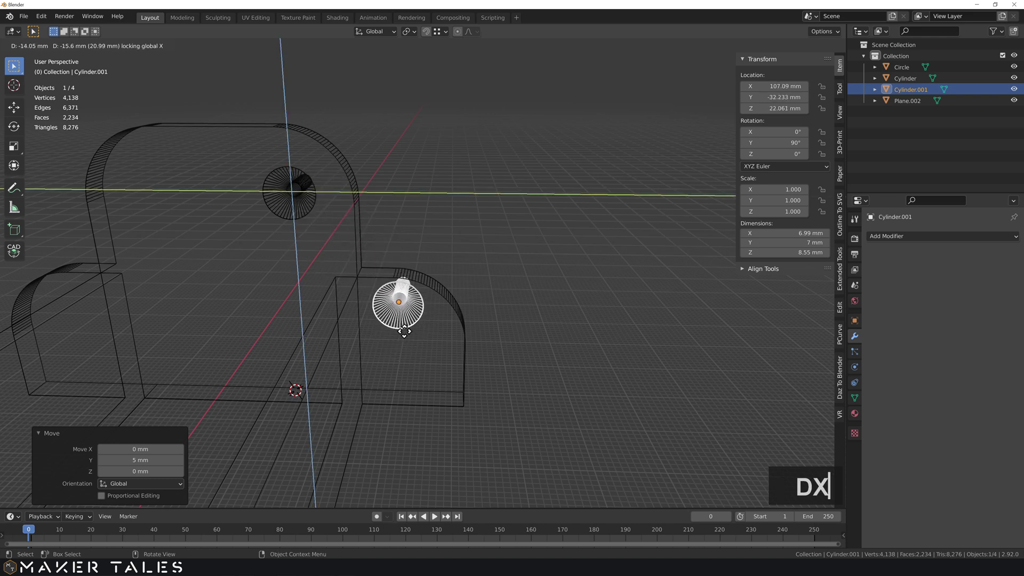
left_click(398, 330)
Try to move the duplicated cylinder by the centre of its topmost rim edge onto the lower shoulder's top edge
scroll(385, 311, "up", 2)
middle_click_drag(385, 311, 369, 340)
scroll(373, 311, "up", 2)
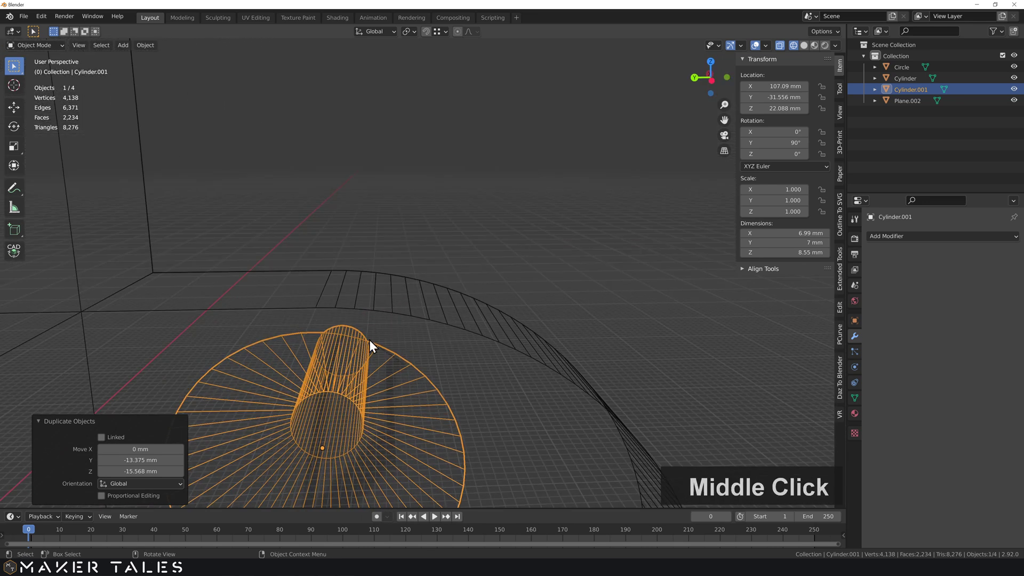
key("alt+c")
key("g")
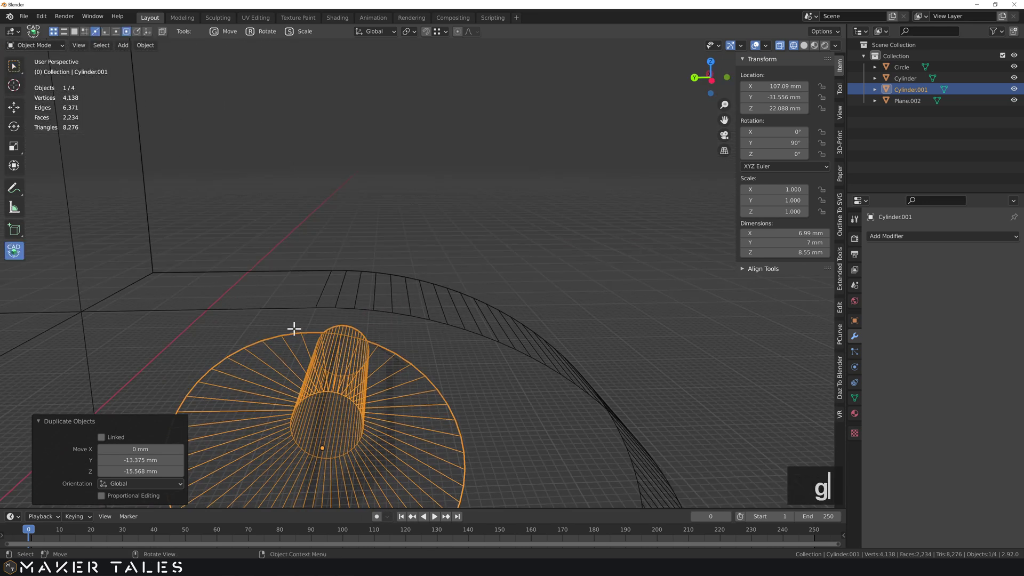
middle_click_drag(293, 335, 291, 355)
key("e")
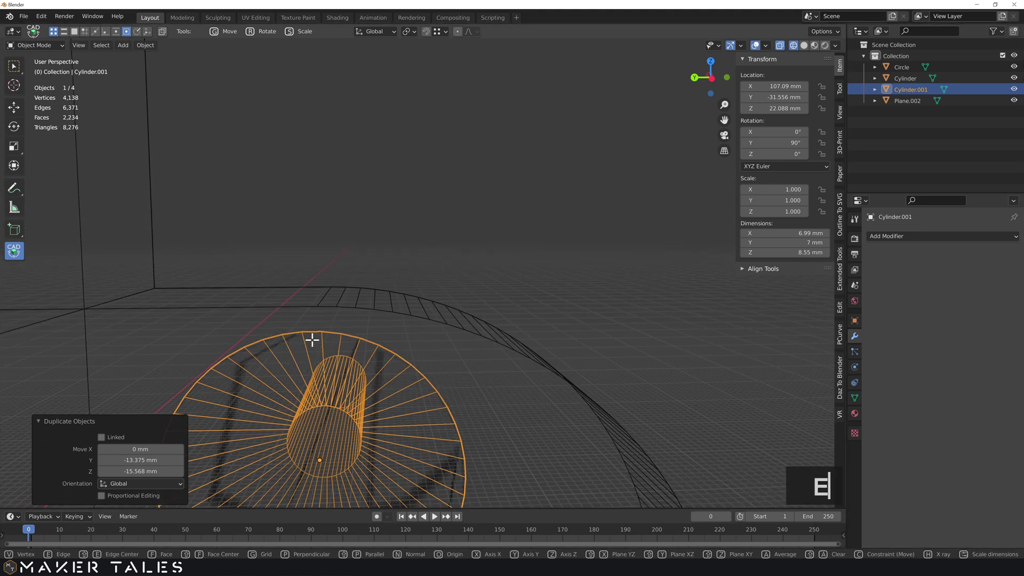
key("e")
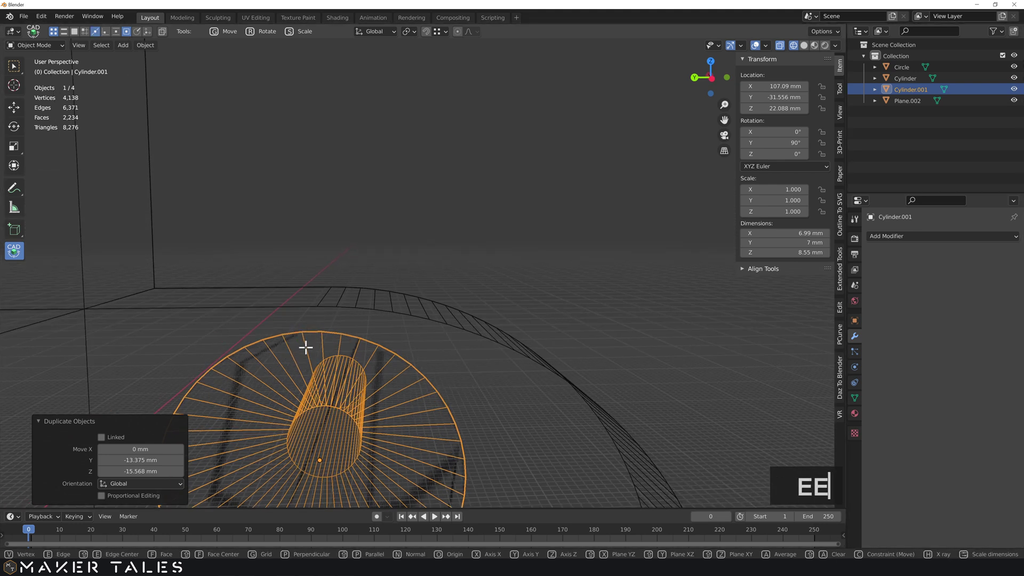
left_click(311, 331)
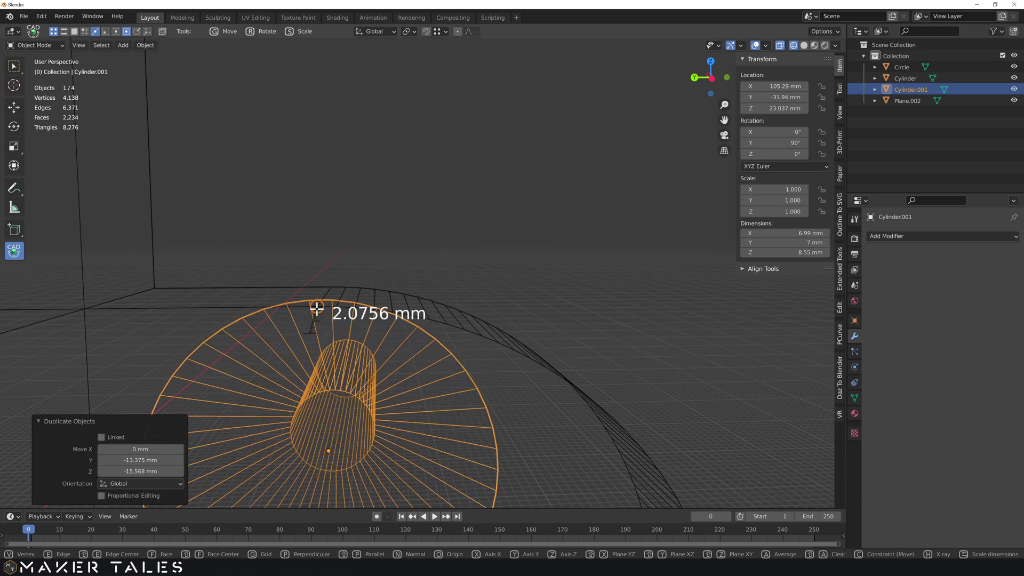
left_click(297, 351)
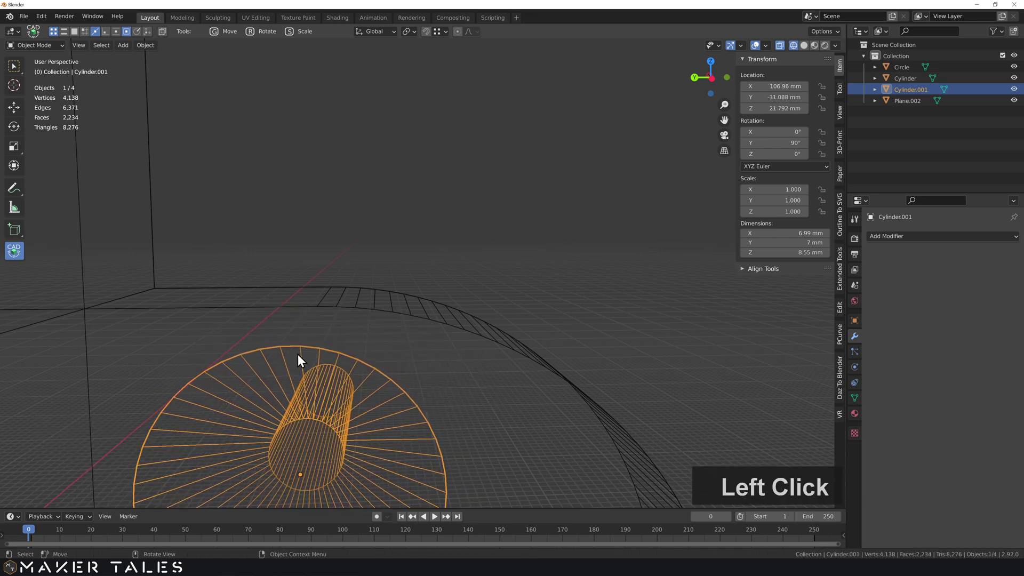
Move the duplicated cylinder by the centre of its topmost rim edge onto the vertex where the lower shoulder's rounding starts
scroll(296, 374, "up", 2)
middle_click_drag(291, 372, 375, 280, "shift")
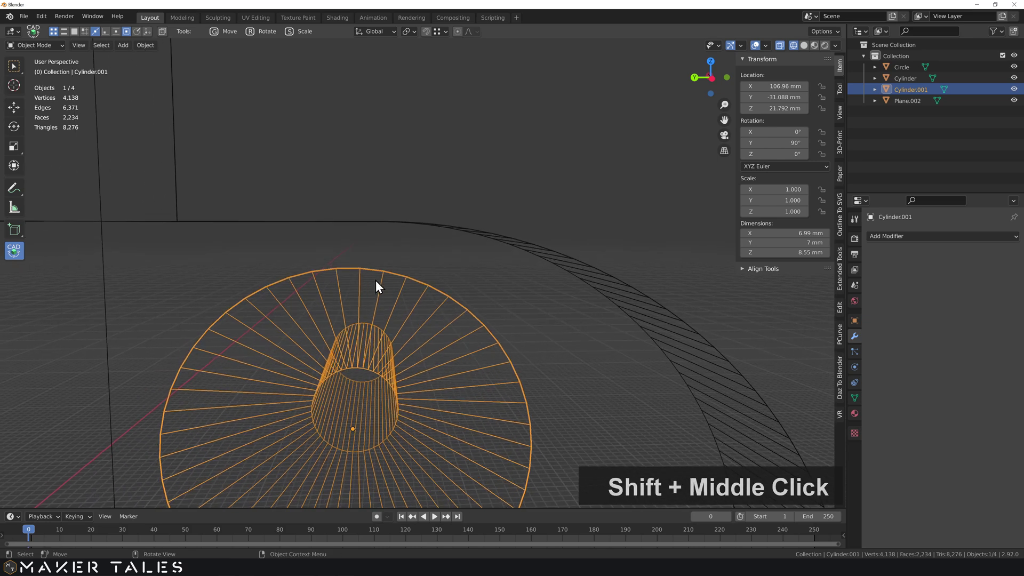
key("g")
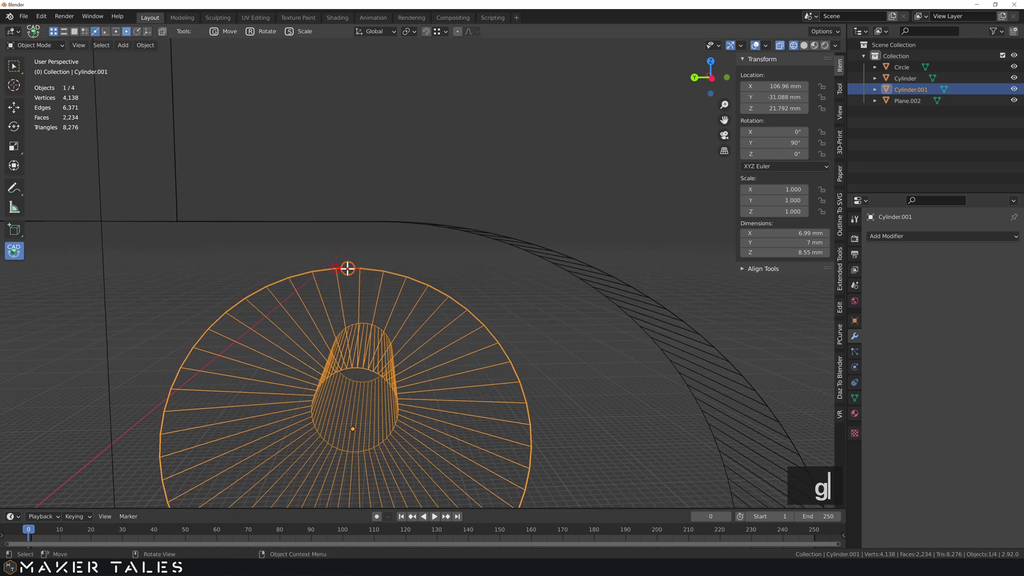
left_click(347, 269)
middle_click_drag(400, 238, 380, 223)
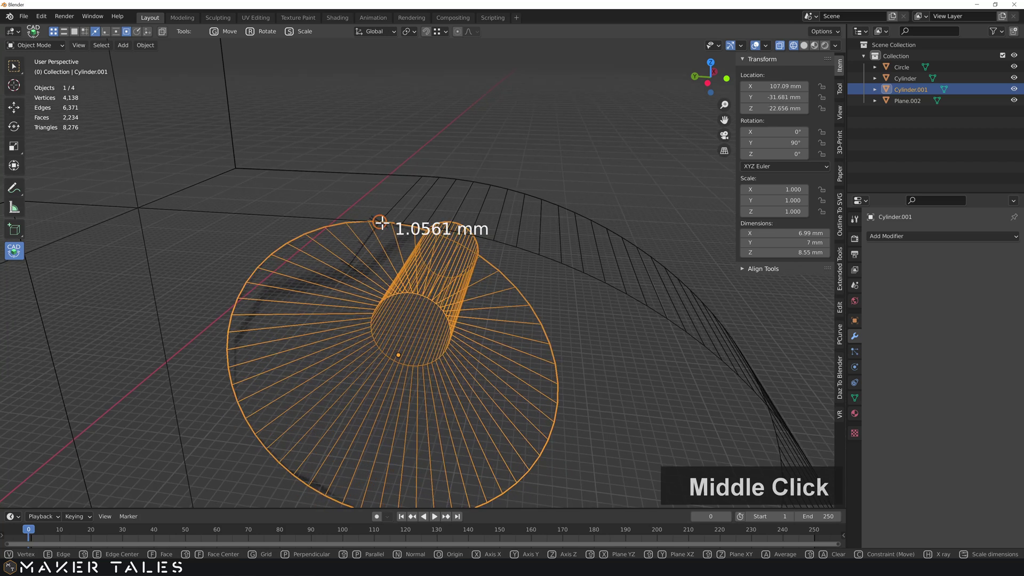
left_click(402, 244)
Move the duplicated cylinder -5 mm along the Z axis
scroll(424, 308, "down", 2)
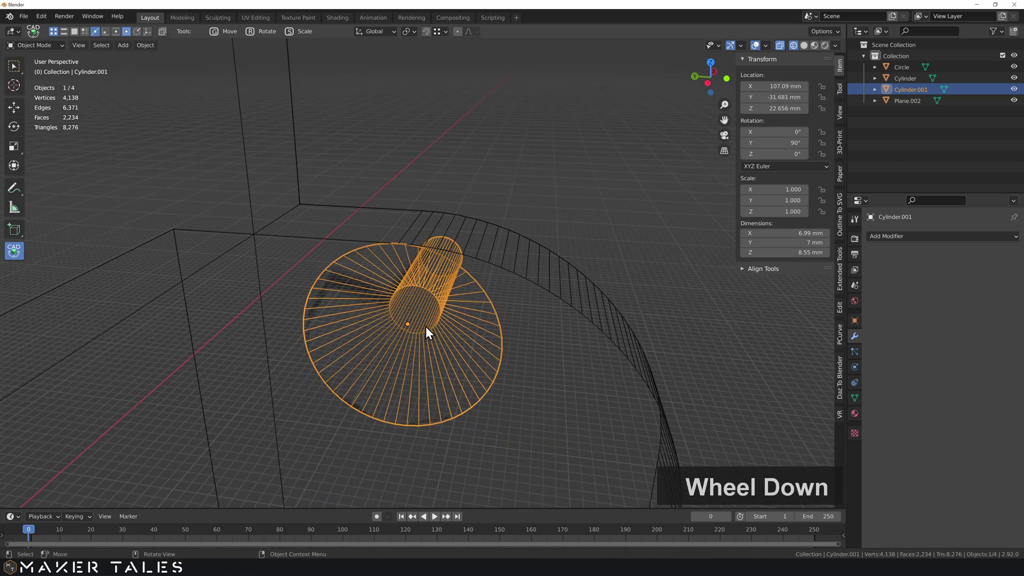
key("w")
key("g")
key("z")
key("minus")
key("5")
key("Return")
Move the duplicated cylinder about -5.57 mm along the Y axis, towards the lower shoulder's outer side
middle_click_drag(420, 319, 396, 242, "shift")
key("g")
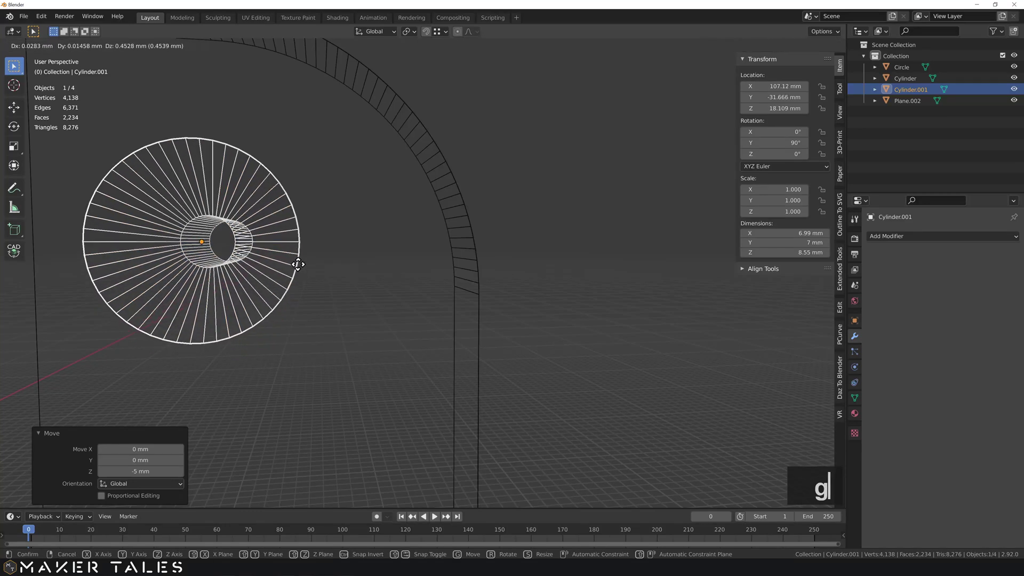
key("x")
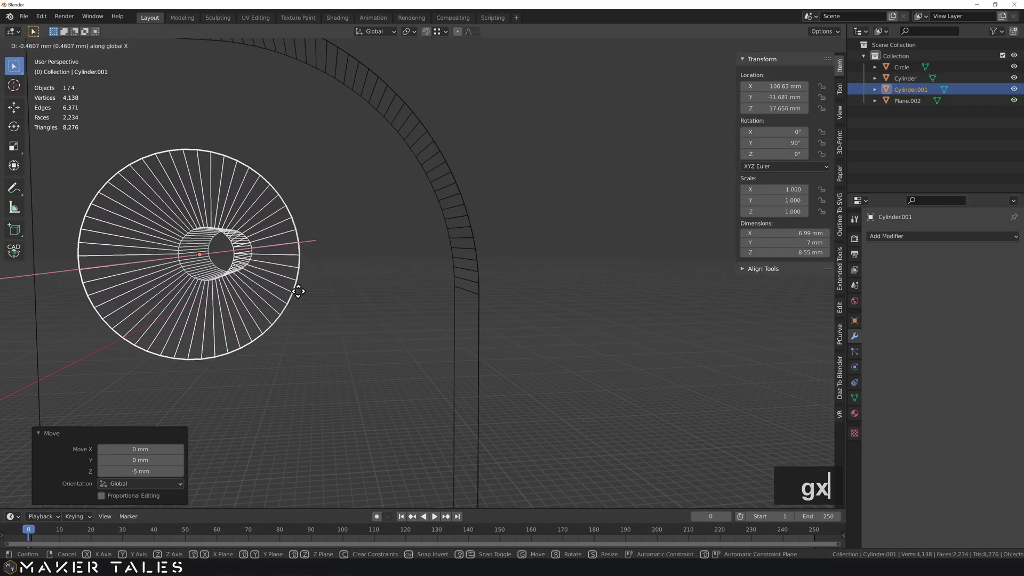
key("z")
key("y")
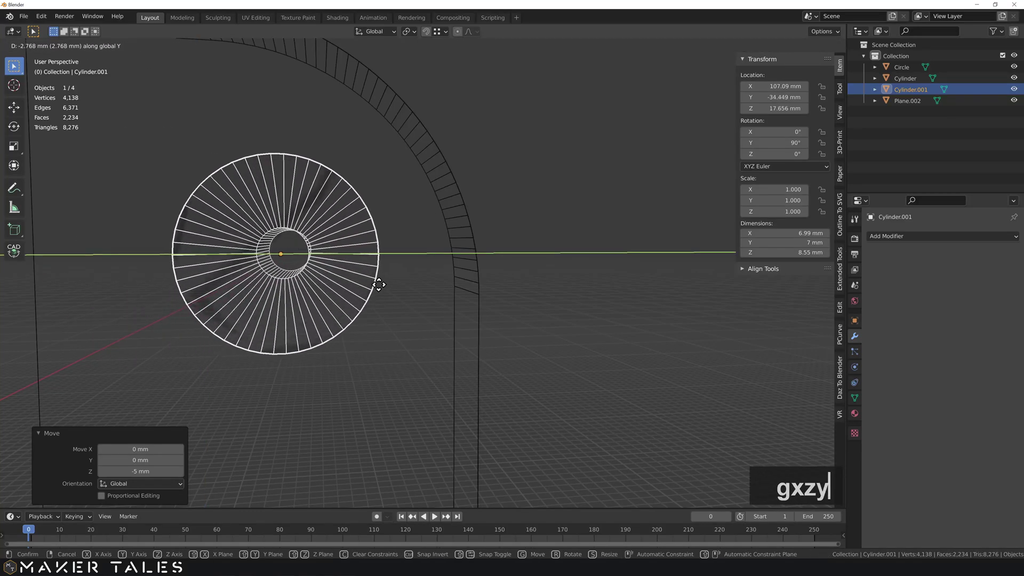
left_click(452, 282)
Shift the duplicated cylinder about 0.34 mm back along the Y axis, away from the lower shoulder's outer side
middle_click_drag(453, 282, 399, 296, "shift")
scroll(408, 297, "up", 2)
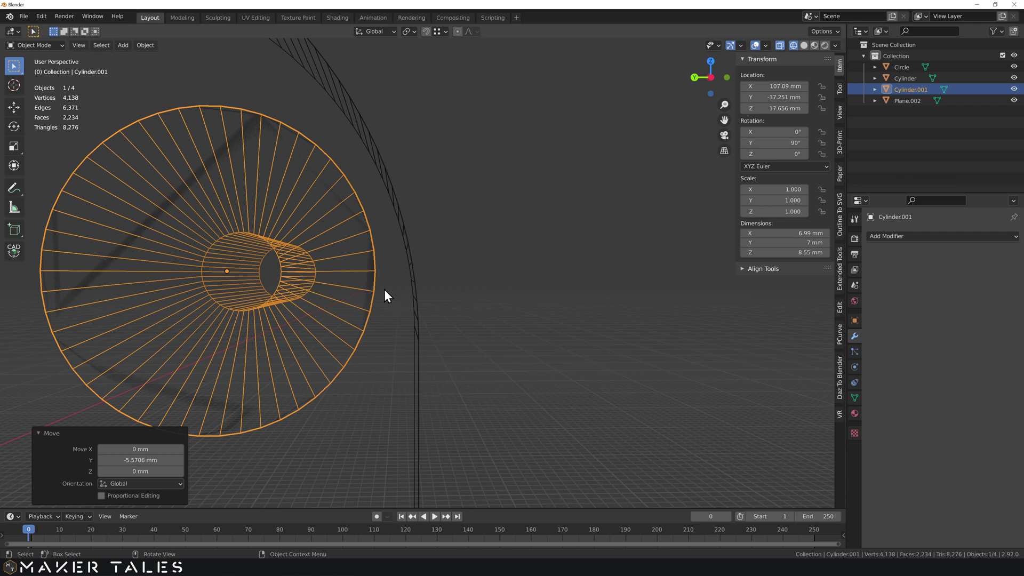
key("g")
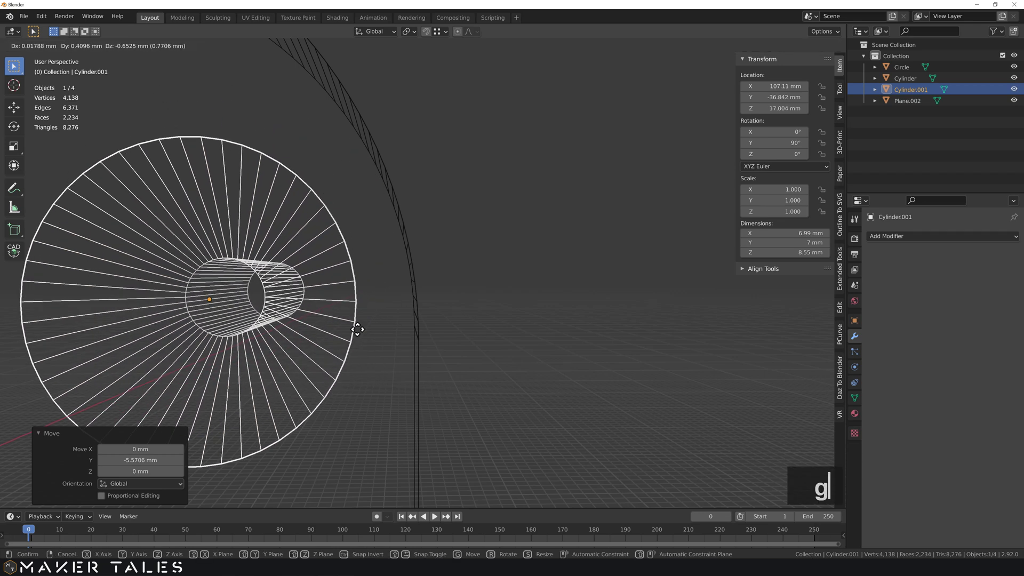
key("x")
key("y")
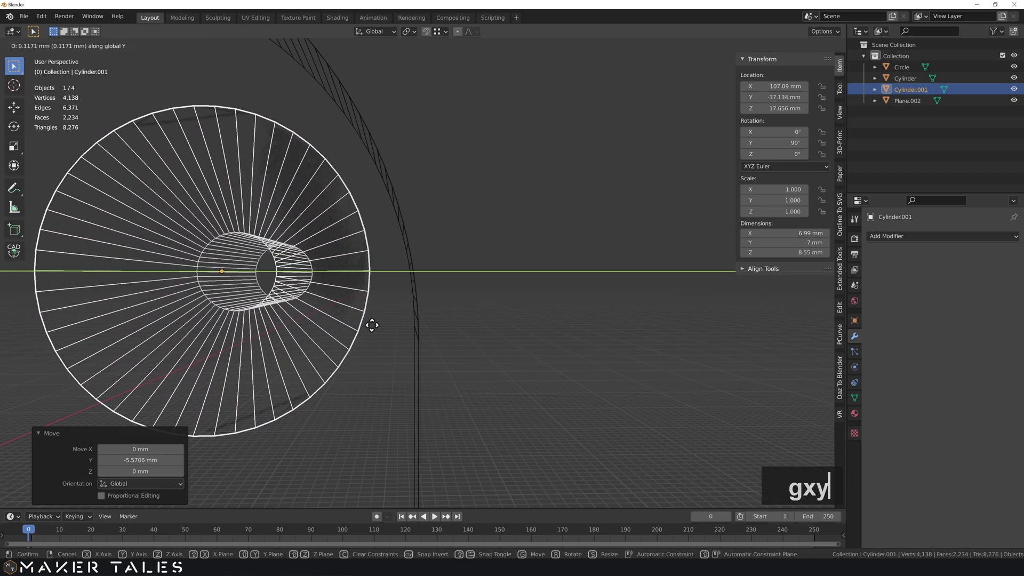
left_click(358, 313)
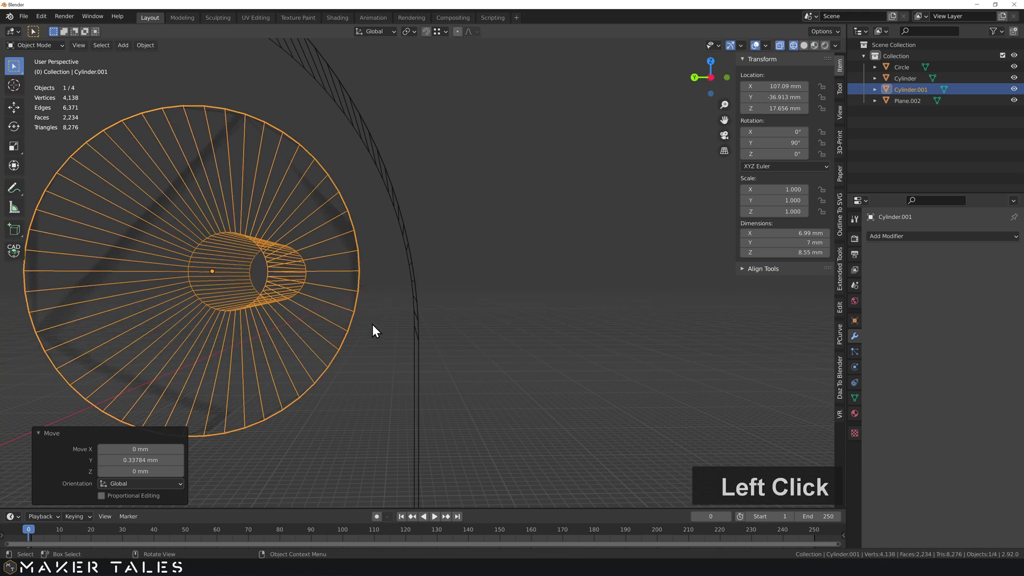
Move the duplicated cylinder along the Y axis by its outermost rim vertex until it lines up with the lower shoulder's outer side
key("g")
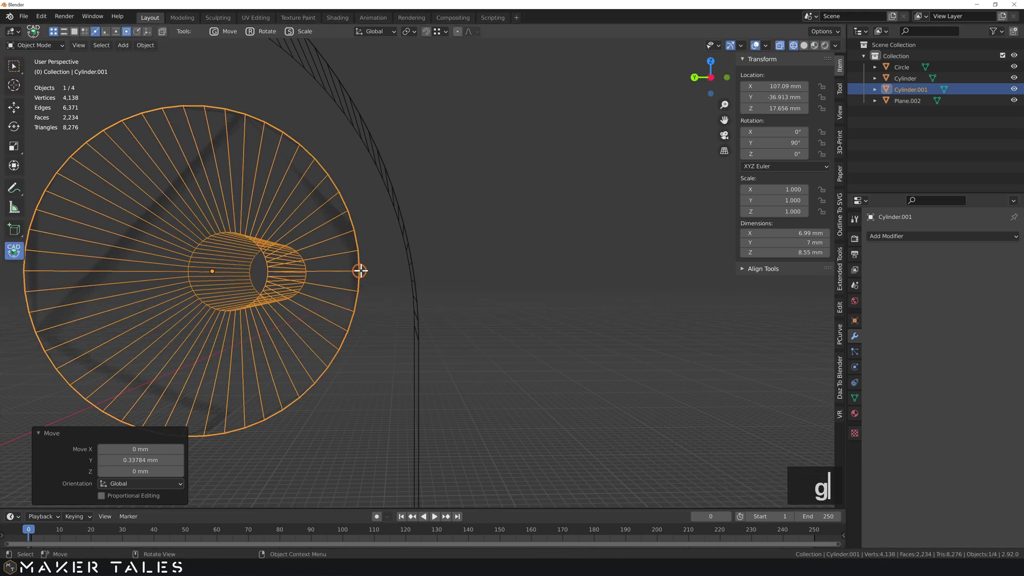
left_click(359, 271)
key("x")
key("y")
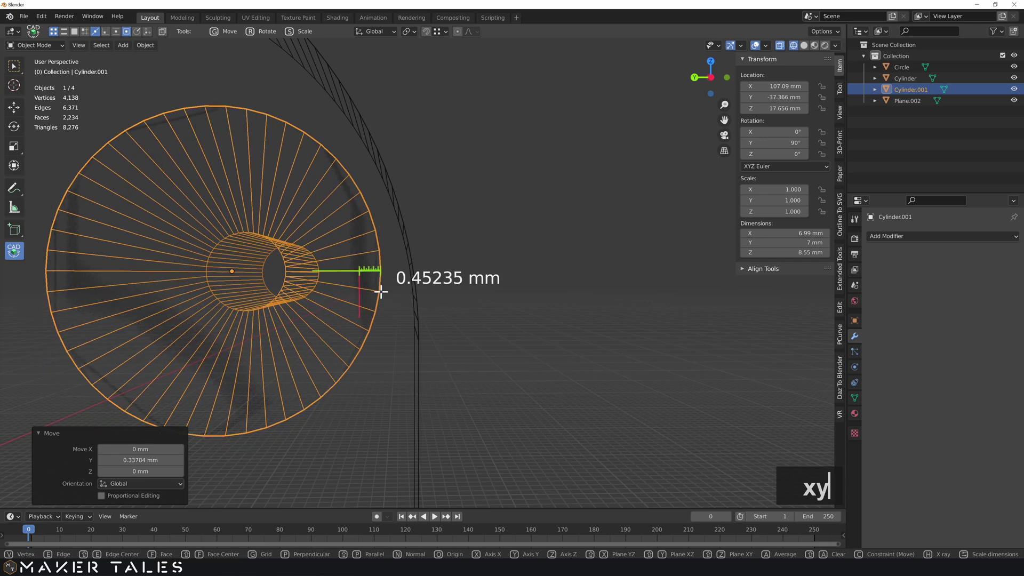
left_click(419, 343)
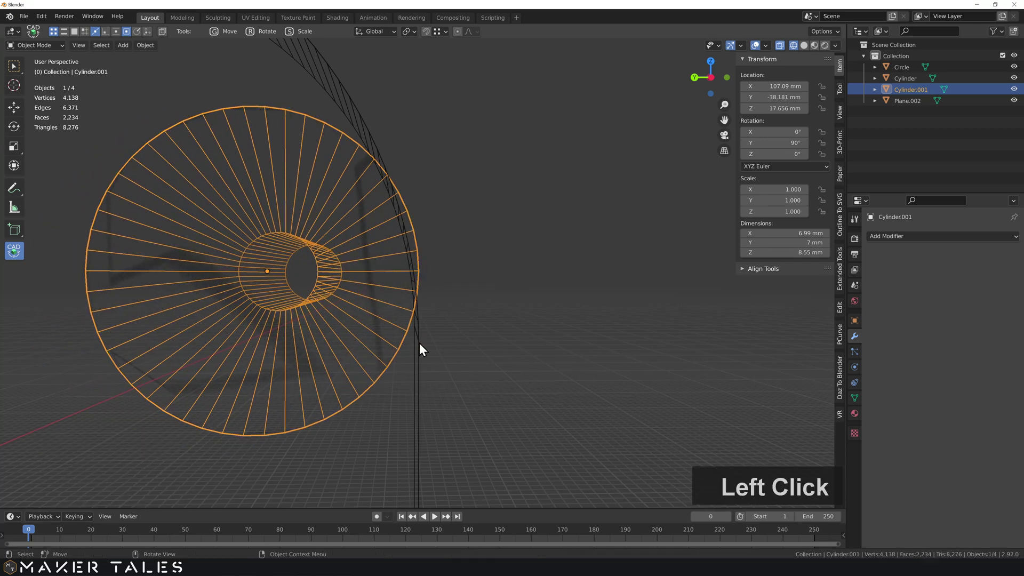
Move the duplicated cylinder 5 mm inward along the Y axis, away from the lower shoulder's outer side
key("w")
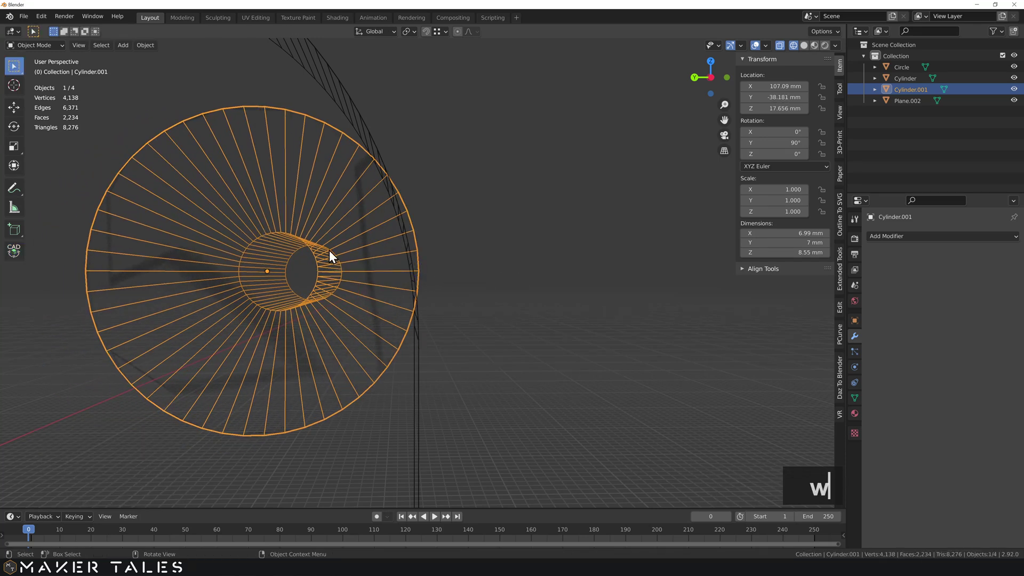
key("g")
key("y")
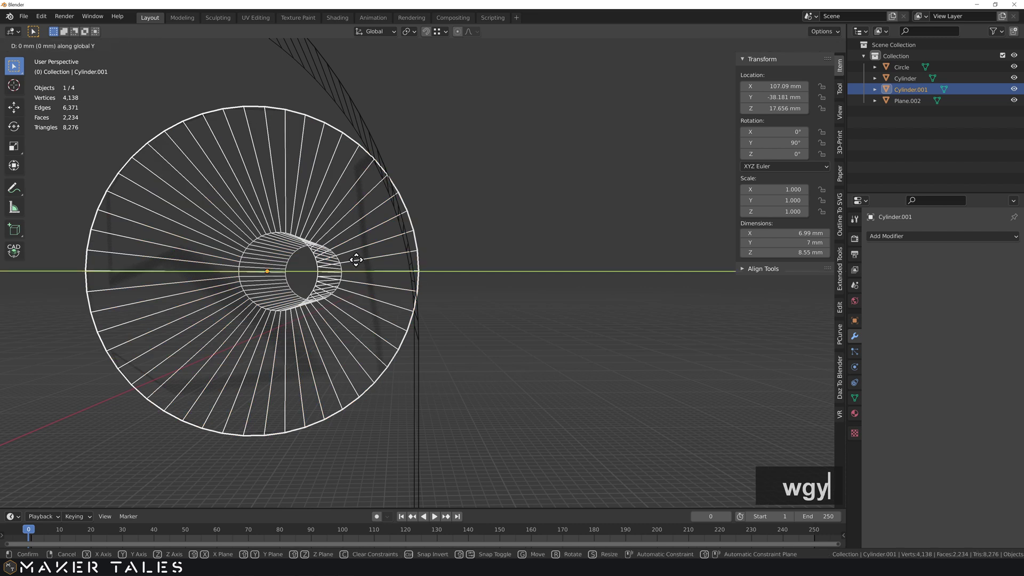
key("5")
key("Return")
Duplicate the support frame's inner end-wall face in place
scroll(258, 267, "down", 3)
scroll(323, 309, "down", 2, "shift")
scroll(276, 309, "down", 3)
middle_click_drag(277, 305, 408, 359)
middle_click_drag(270, 202, 310, 300, "shift")
key("Tab")
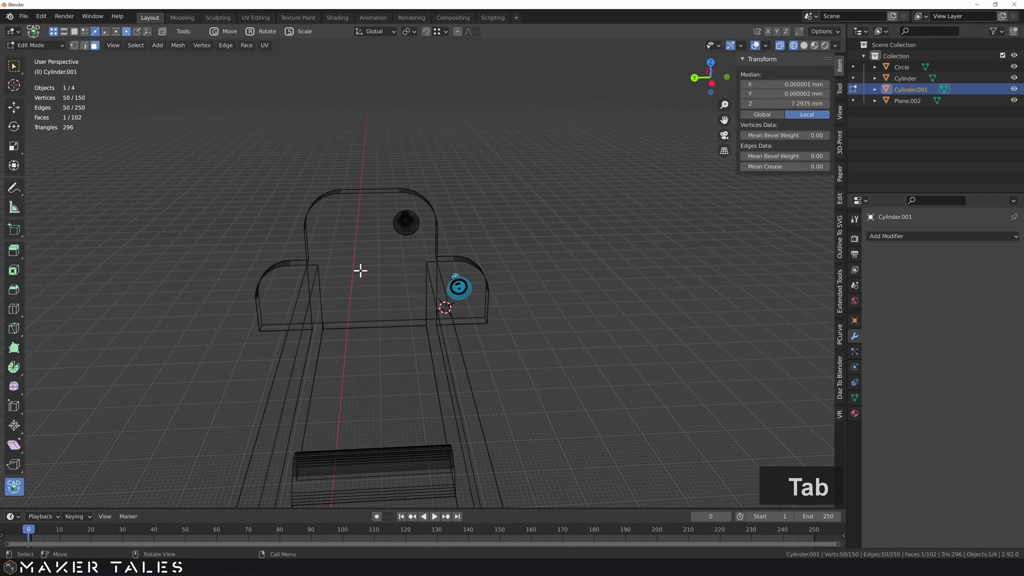
key("Tab")
left_click(463, 339)
left_click(452, 341)
left_click(441, 347)
left_click(442, 346)
key("Tab")
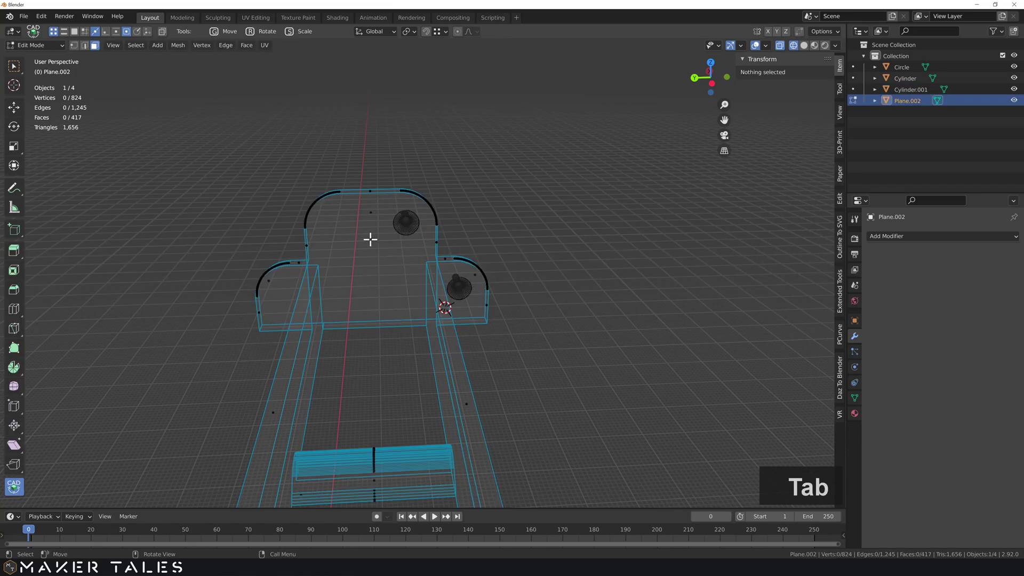
left_click(368, 275)
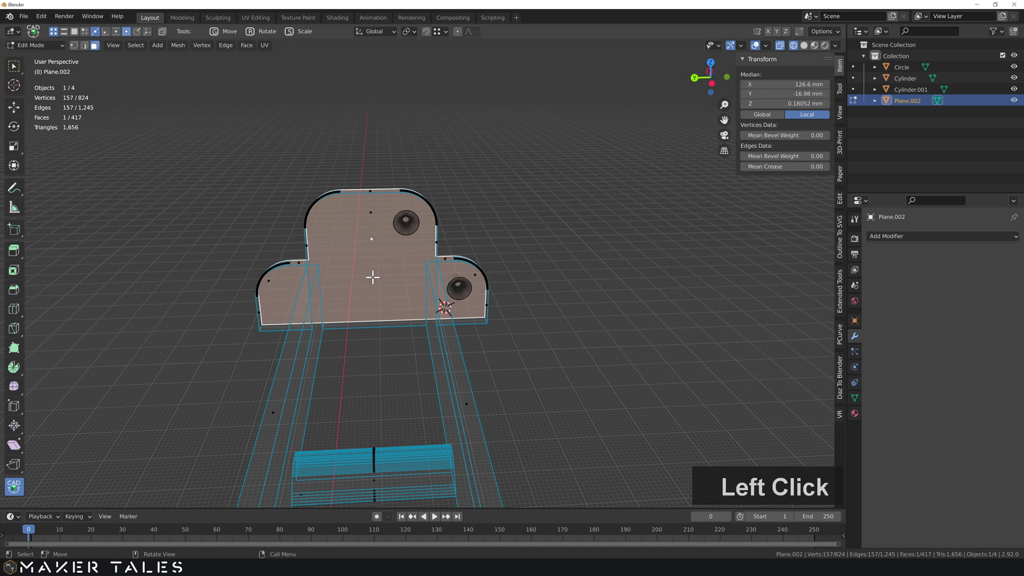
key("shift+d")
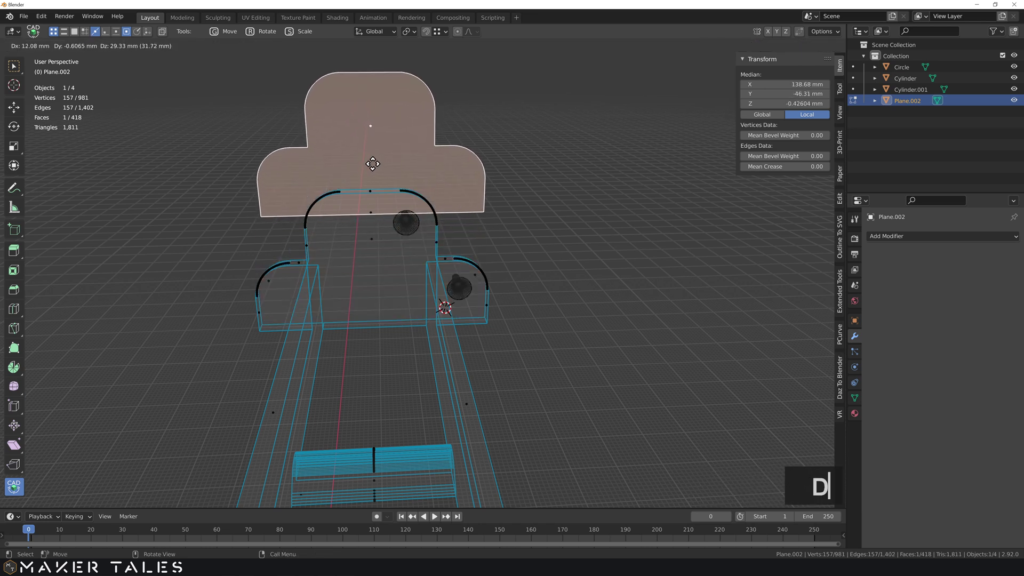
right_click(374, 163)
Move the duplicated end-wall face about -40 mm along the X axis, away from the end wall
key("g")
key("x")
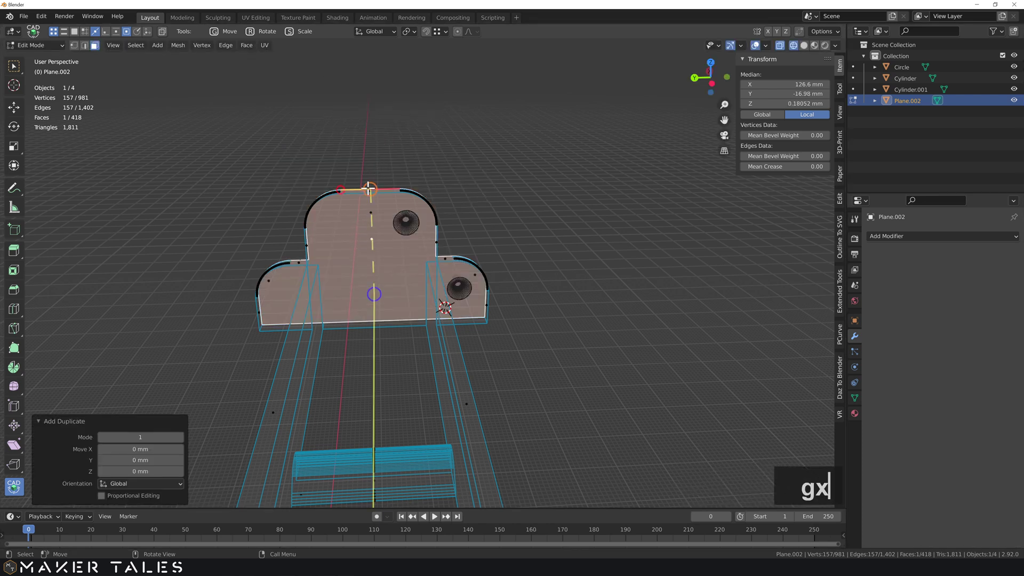
left_click(373, 294)
left_click(380, 367)
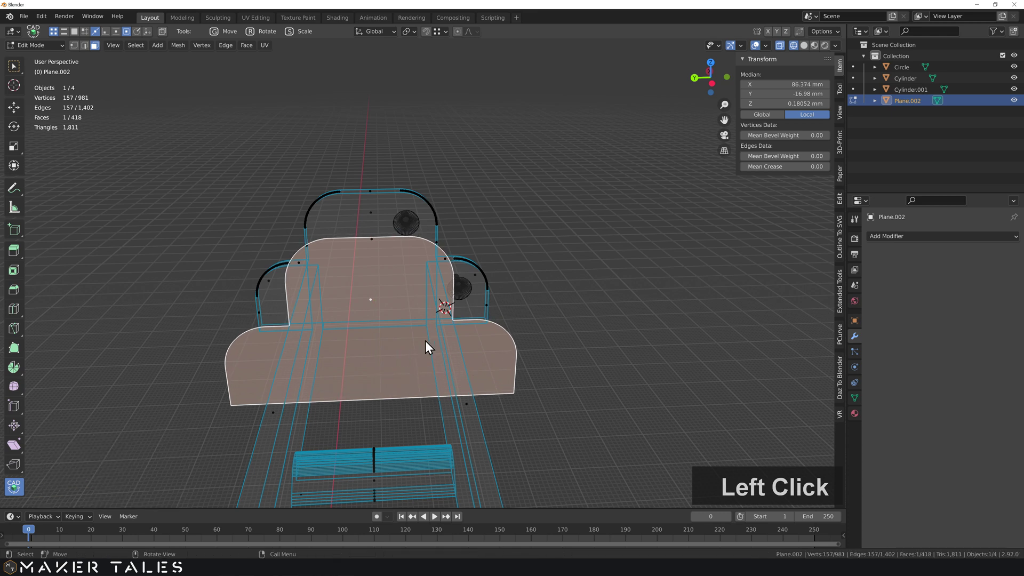
Separate the duplicated end-wall face into its own object and return to Object Mode
middle_click_drag(425, 343, 378, 371)
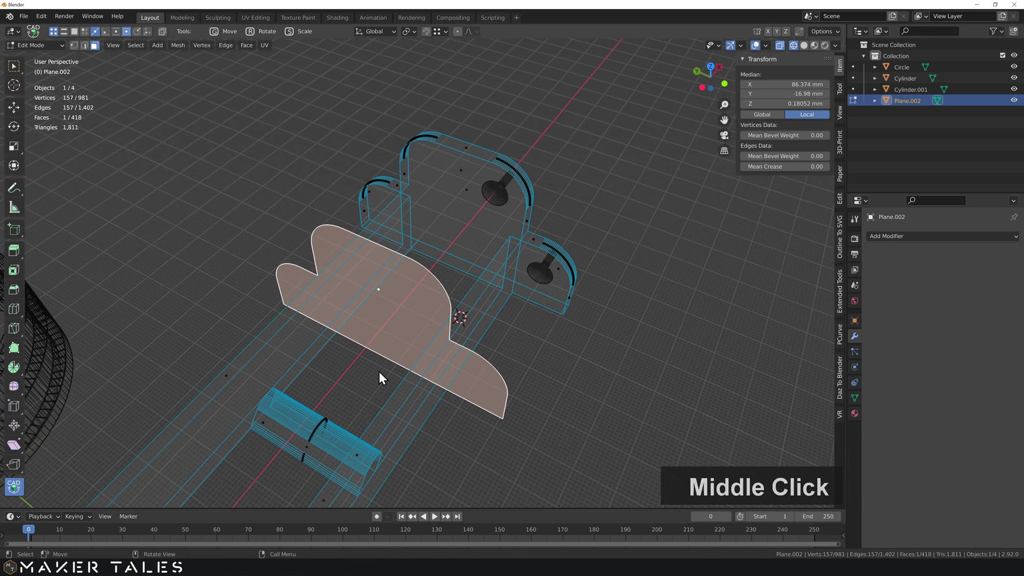
key("p")
left_click(392, 317)
key("Tab")
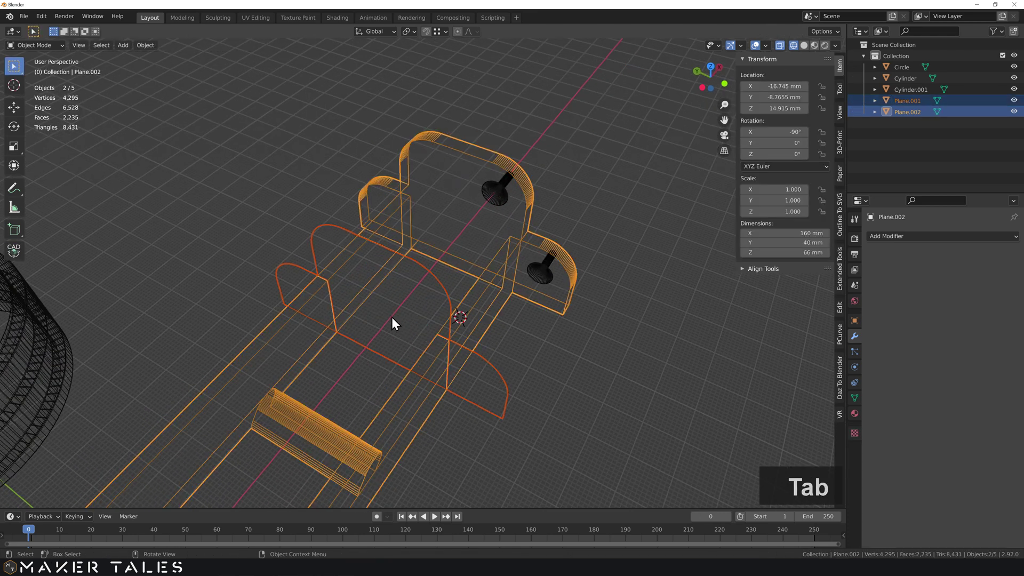
Set the separated end-wall profile's origin to its geometry
left_click(559, 365)
left_click(418, 270)
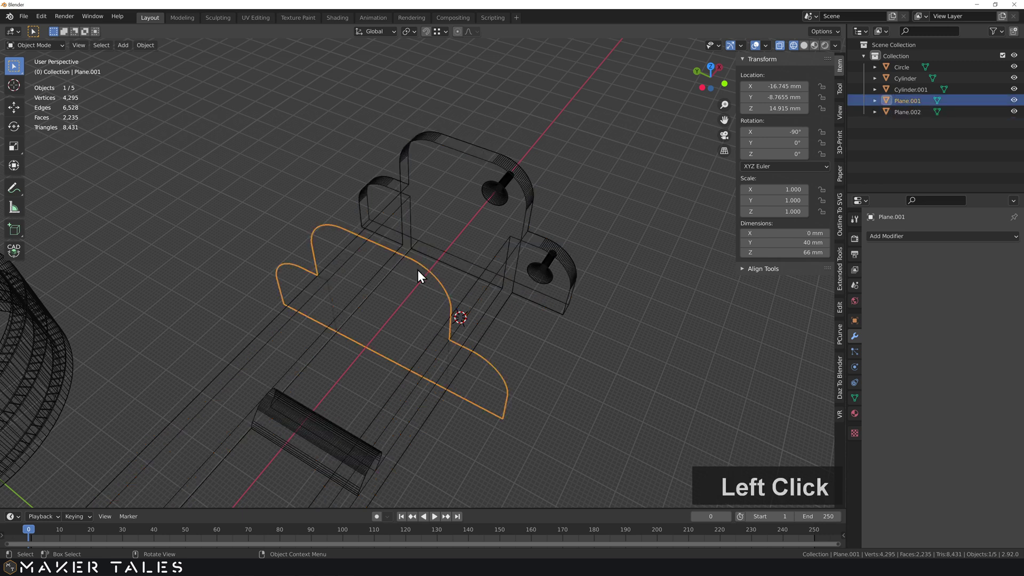
scroll(522, 306, "up", 3)
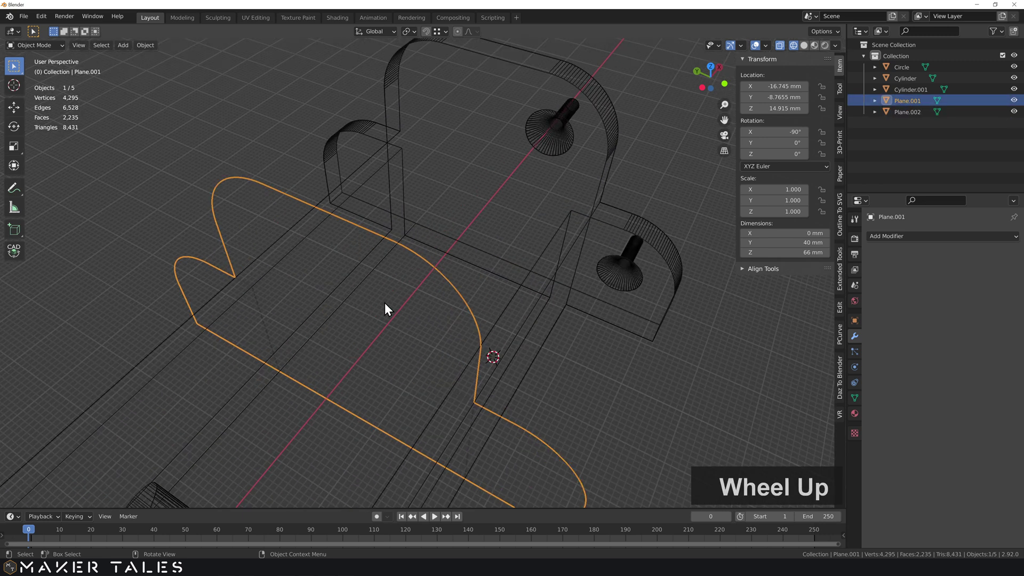
right_click(403, 273)
mouse_move(404, 273)
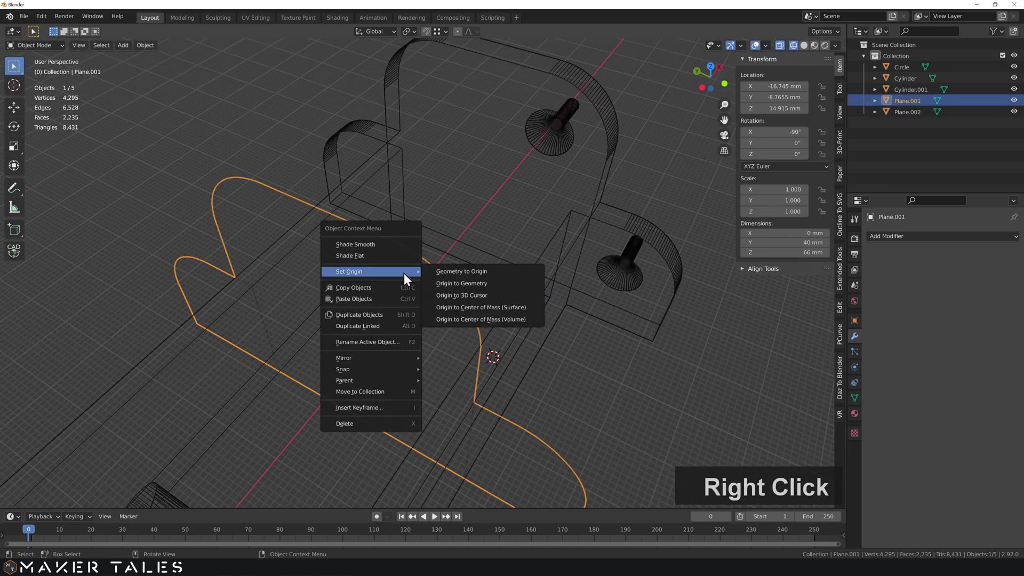
left_click(476, 284)
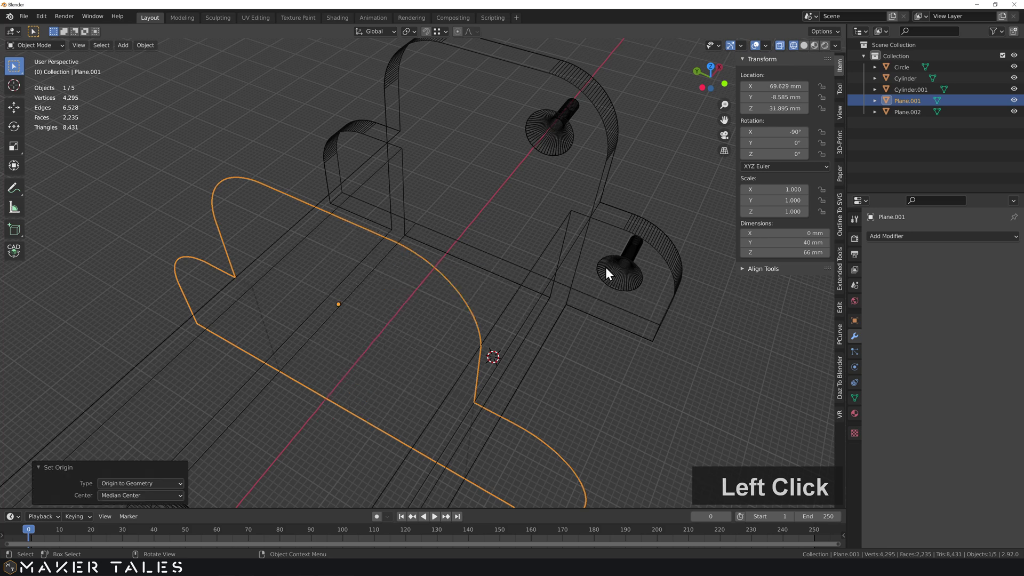
Extrude the head faces of both countersunk screw cutters about 8.36 mm outward from the end wall
left_click(623, 259)
left_click(559, 141, "shift")
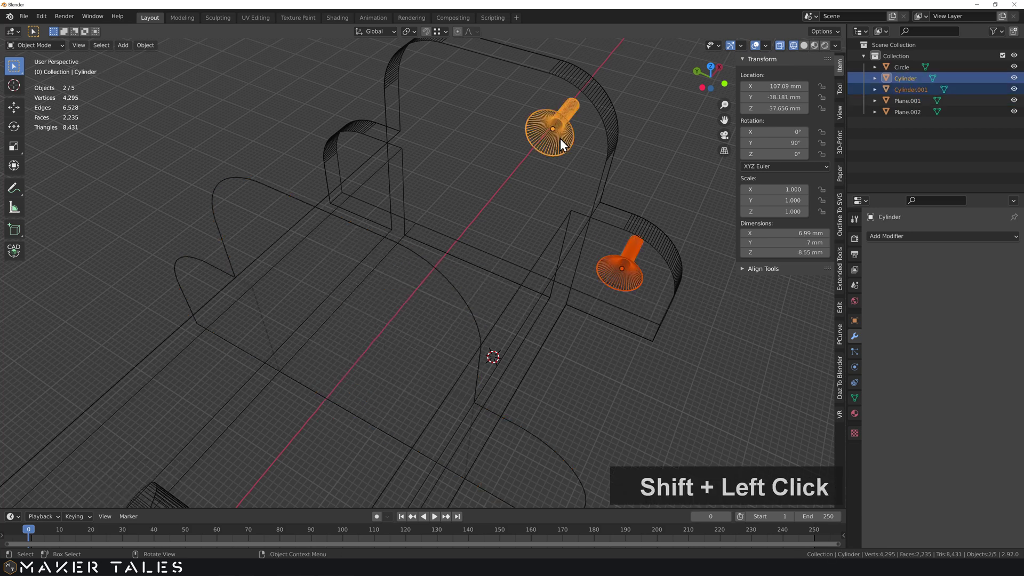
key("Tab")
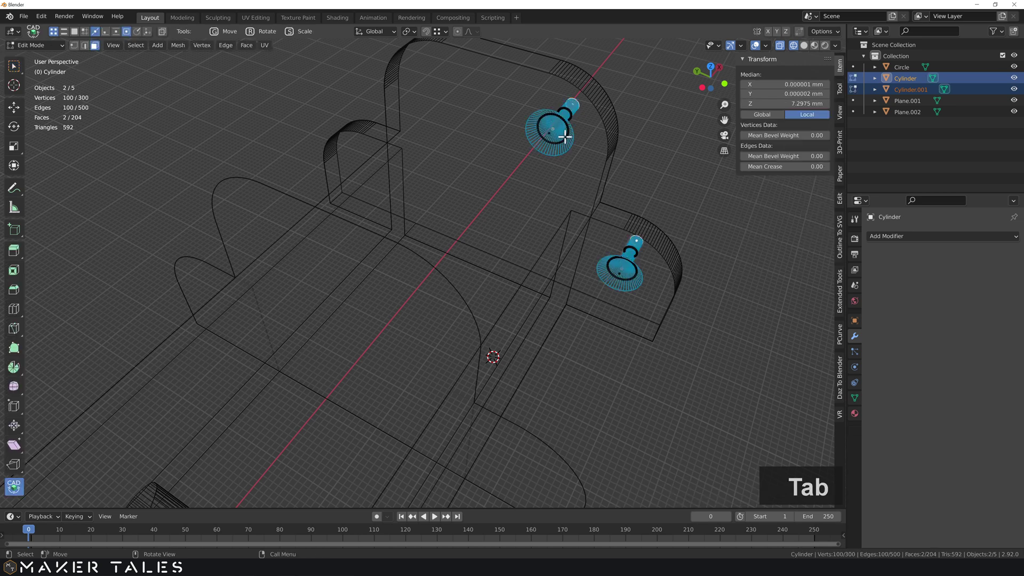
key("shift+z")
left_click(555, 134)
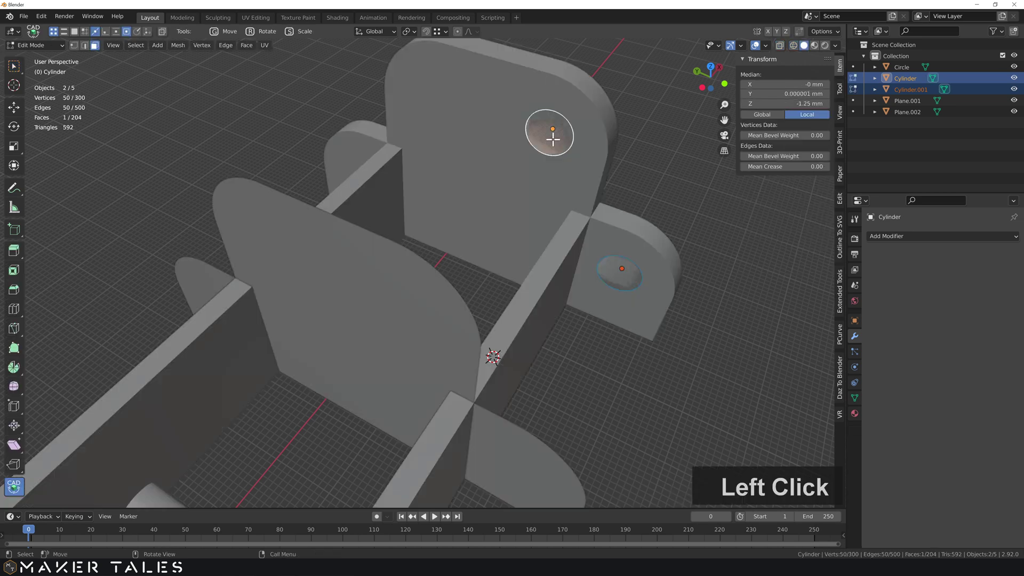
left_click(622, 281, "shift")
key("e")
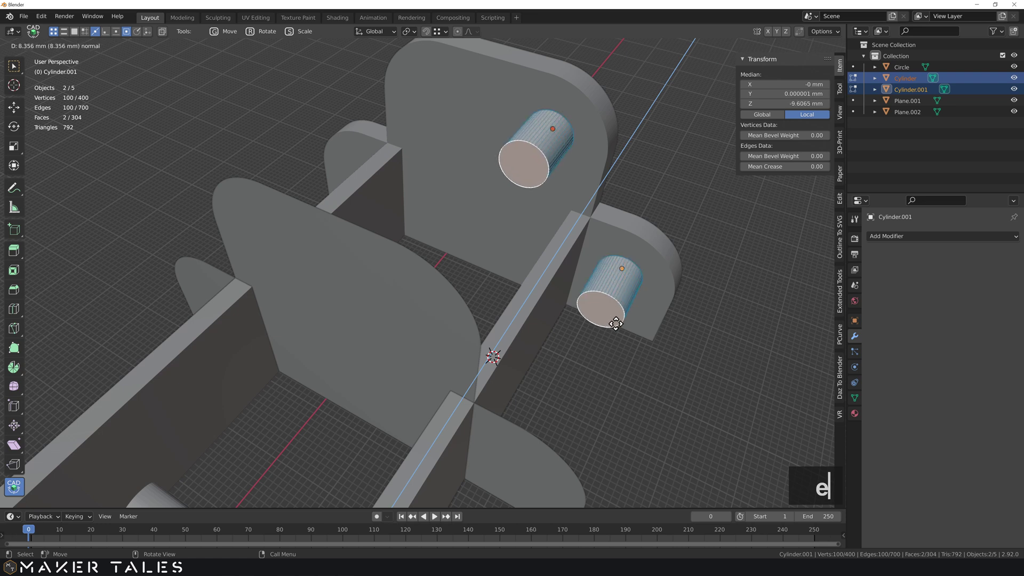
left_click(615, 322)
key("Tab")
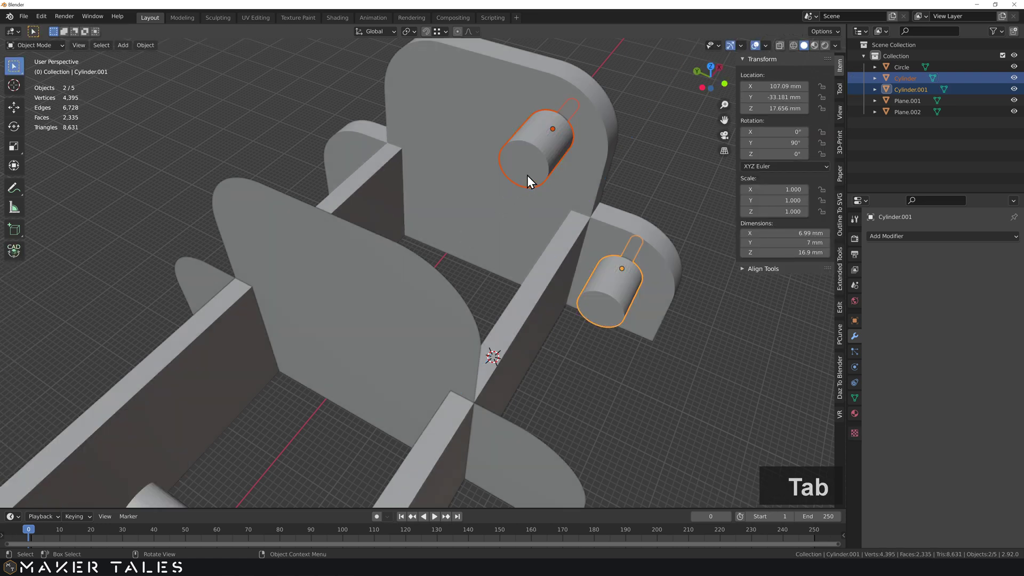
Join the two screw cutters into one object and keep it selected
key("ctrl+j")
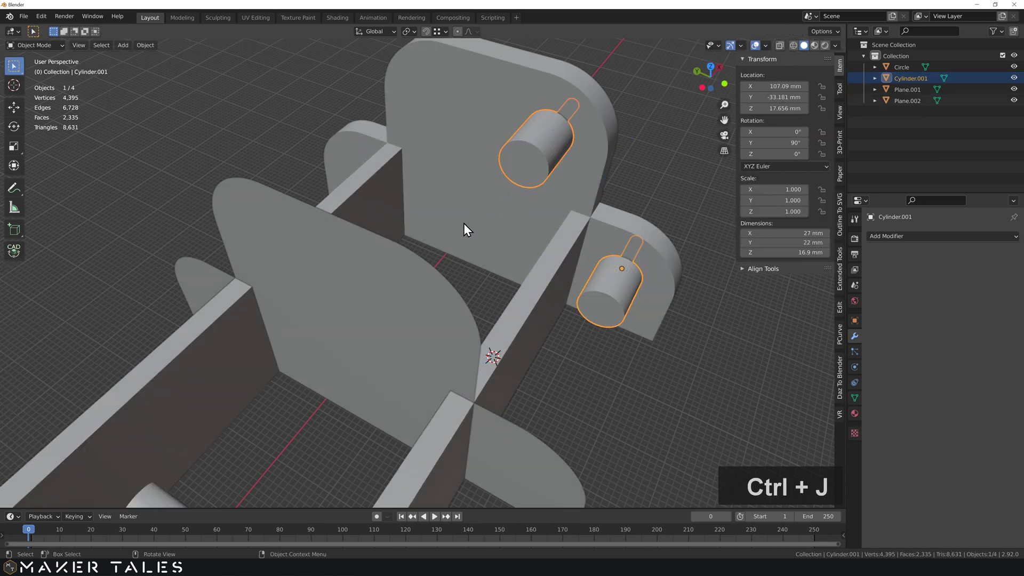
left_click(625, 374)
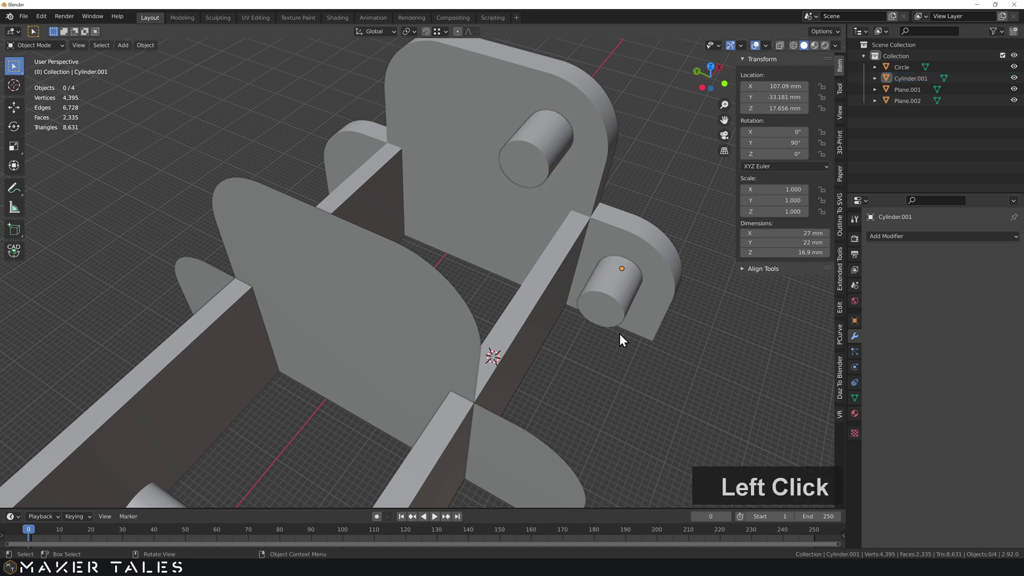
left_click(612, 300)
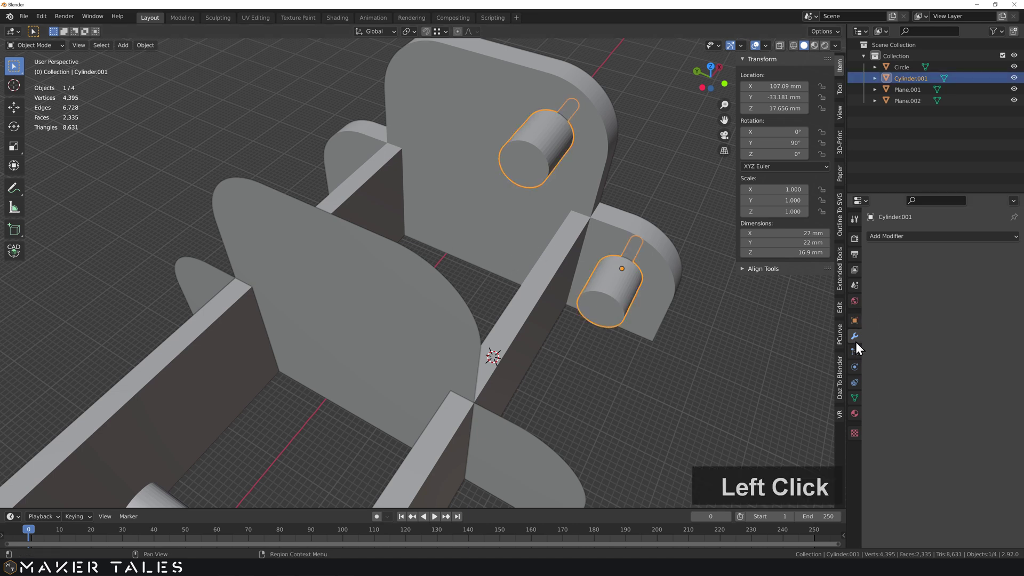
left_click(876, 238)
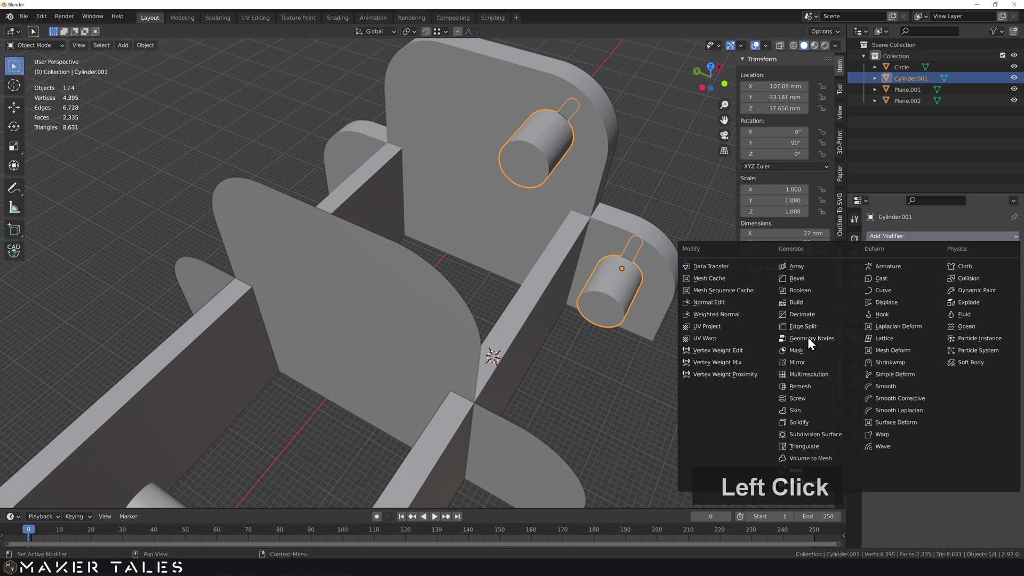
left_click(805, 353)
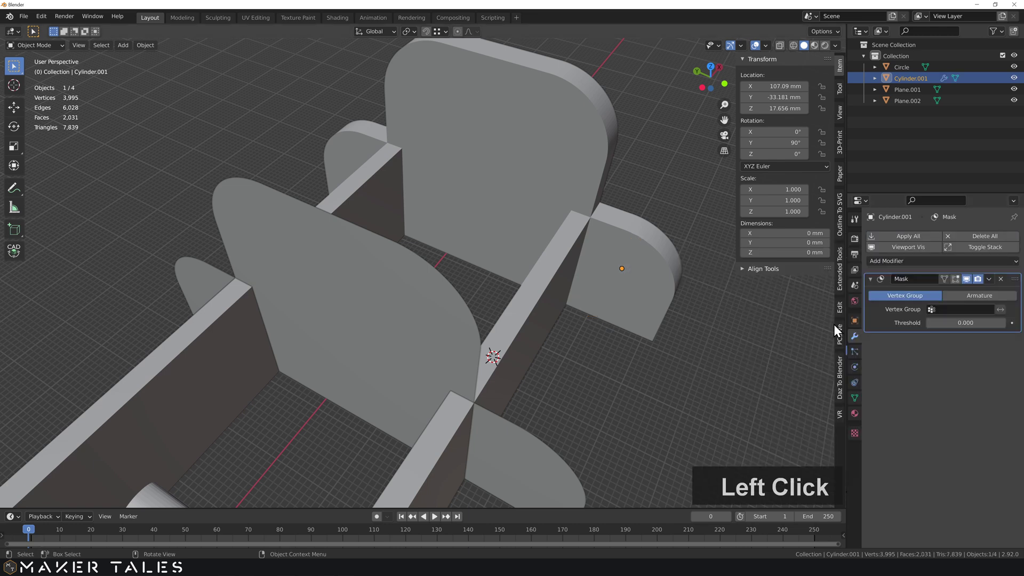
left_click(1001, 278)
Add a Mirror modifier to the joined screw cutters with the separated profile Plane.001 as the mirror object
left_click(936, 236)
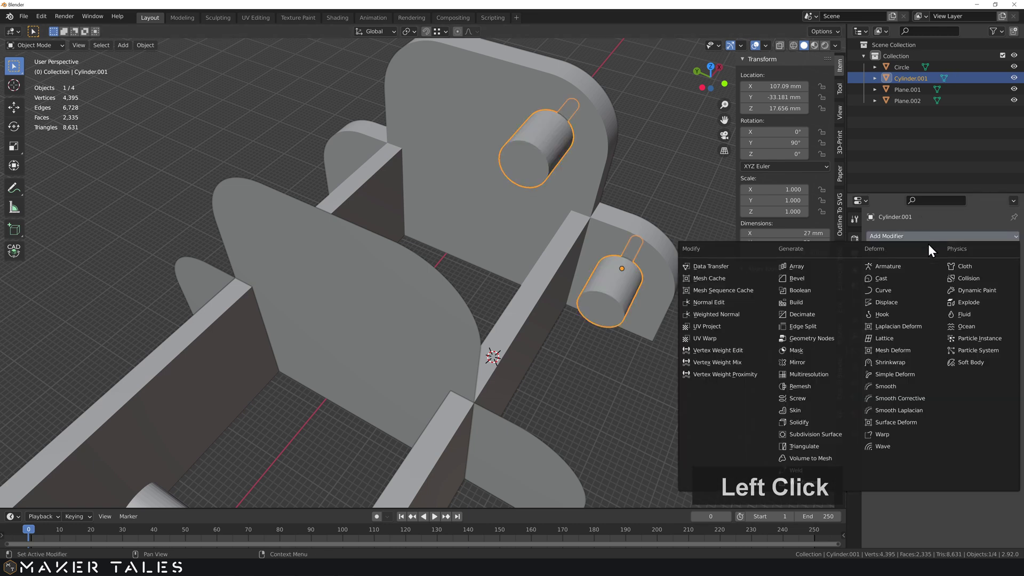
left_click(808, 360)
left_click(1001, 336)
left_click(377, 297)
Mirror the screw cutters across the Z axis only, placing copies on the end wall's opposite side, and apply the modifier
right_click(549, 353)
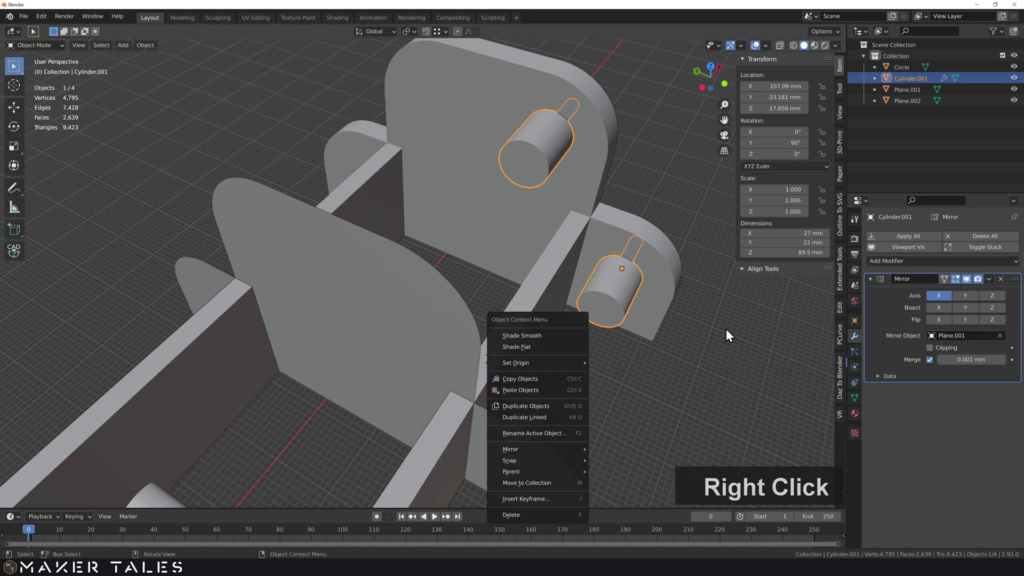
left_click(939, 296)
left_click(965, 296)
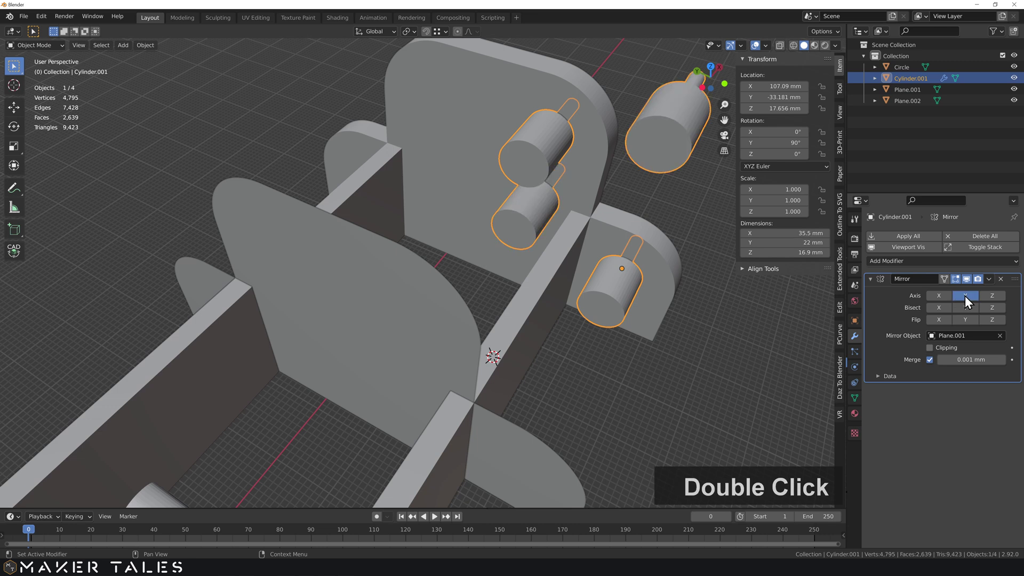
left_click(965, 296)
left_click(993, 296)
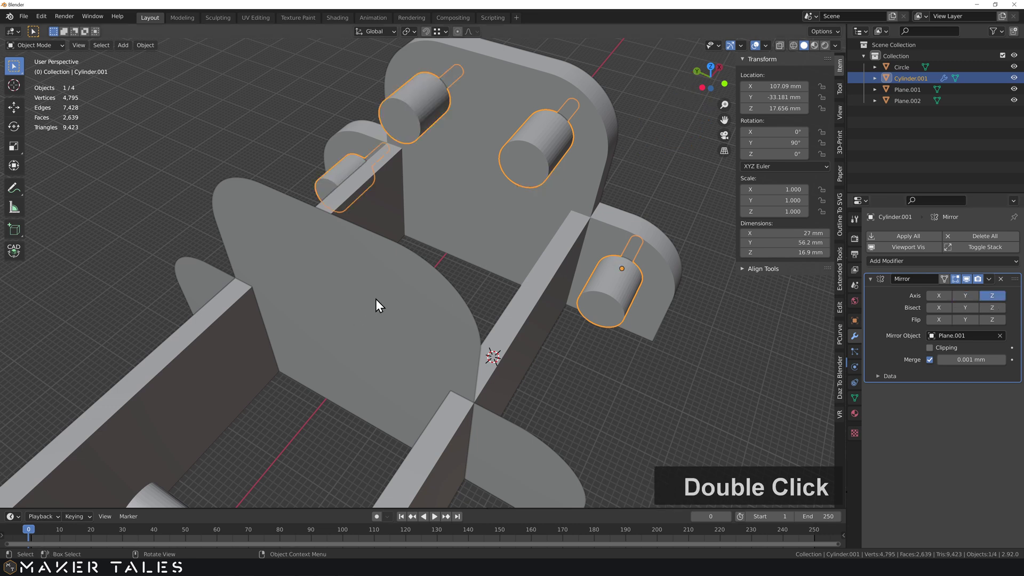
left_click(989, 278)
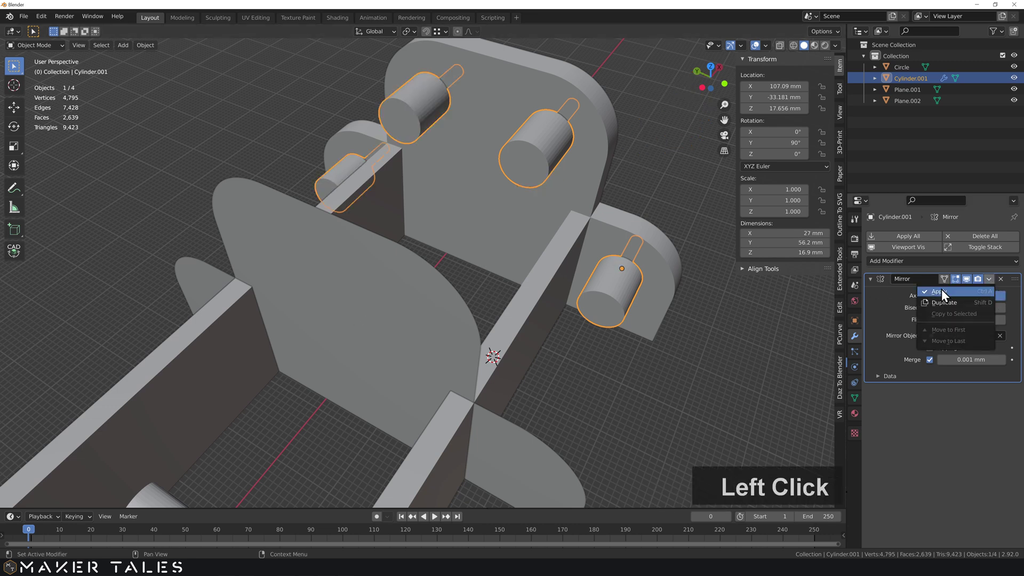
left_click(942, 290)
Delete the leftover flat profile face of Plane.001 crossing the middle of the support frame
left_click(319, 335)
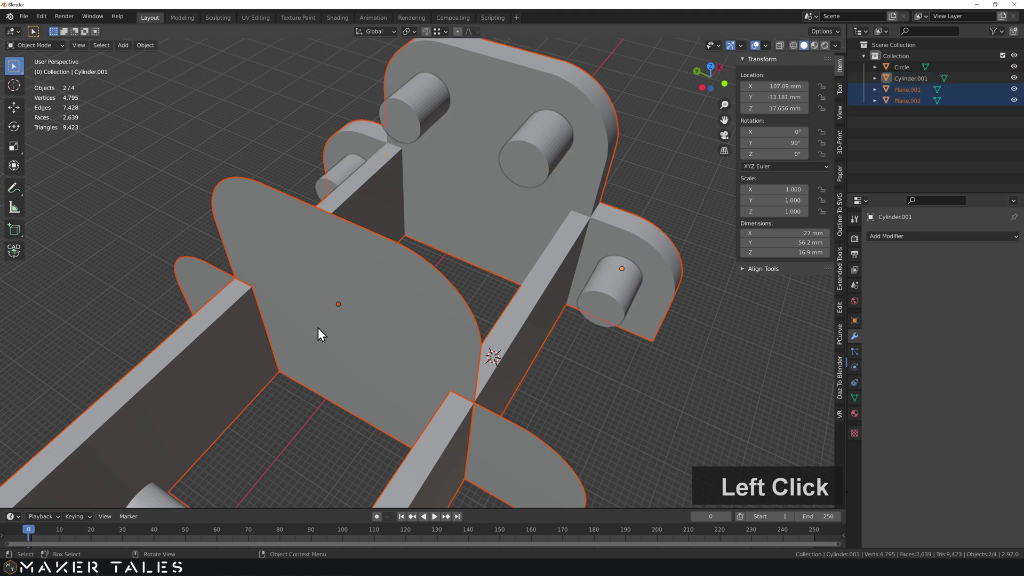
key("Tab")
left_click(347, 340)
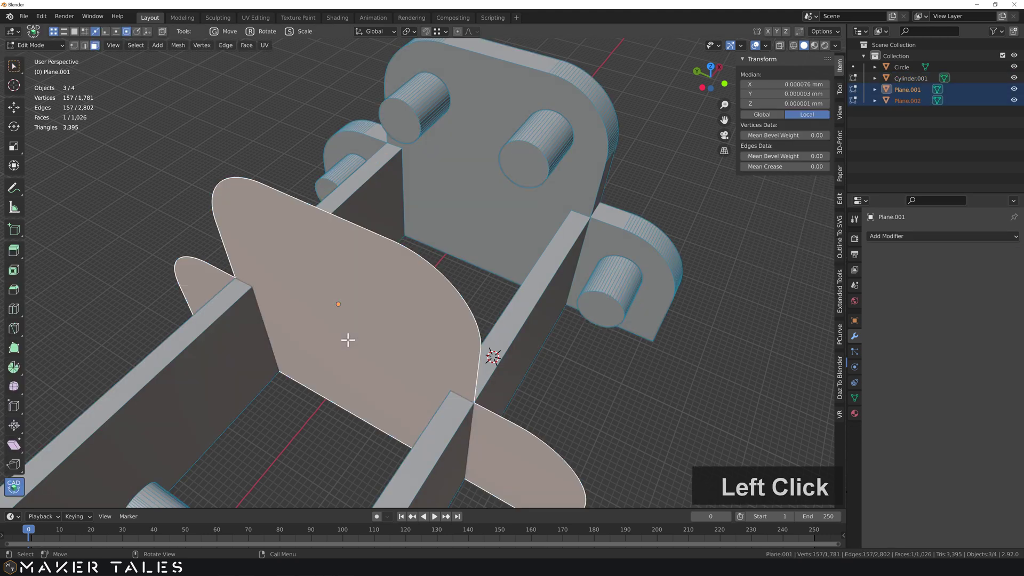
key("Delete")
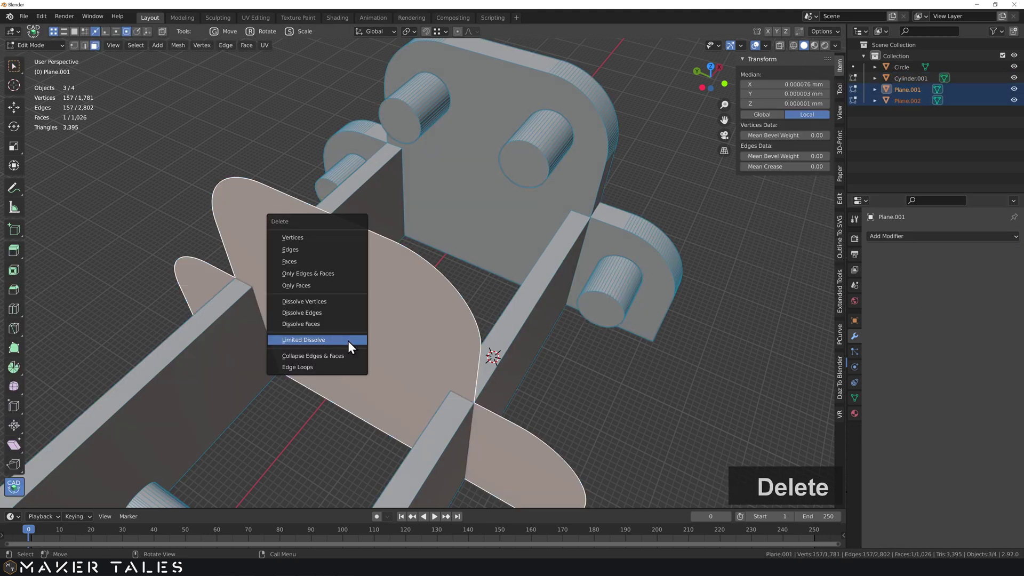
left_click(343, 265)
key("Tab")
left_click(416, 305)
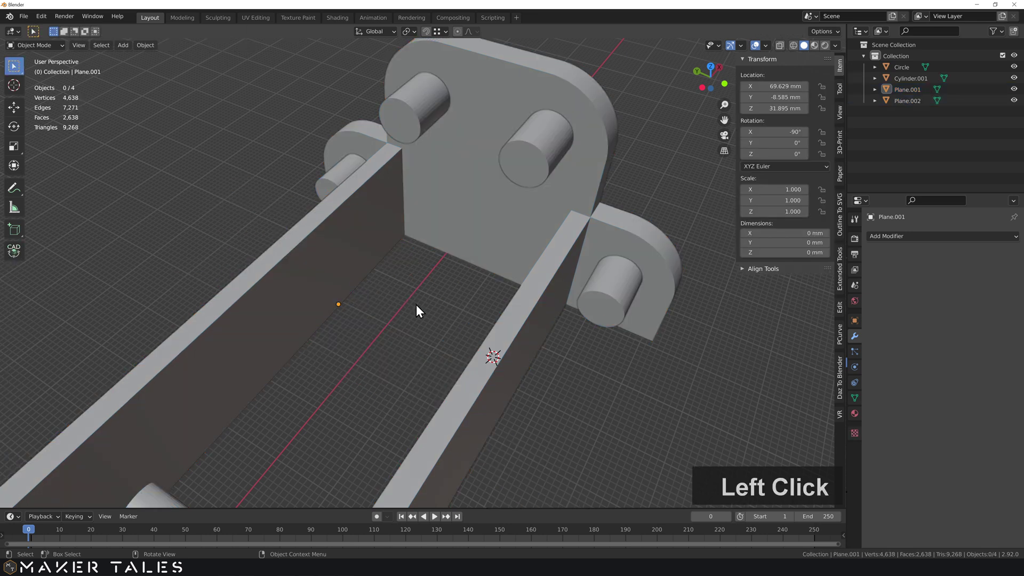
Subtract the four screw cutters from the support frame with a Boolean difference to form countersunk mounting holes
left_click(445, 217)
middle_click_drag(444, 218, 457, 355)
left_click(488, 190)
left_click(507, 141, "shift")
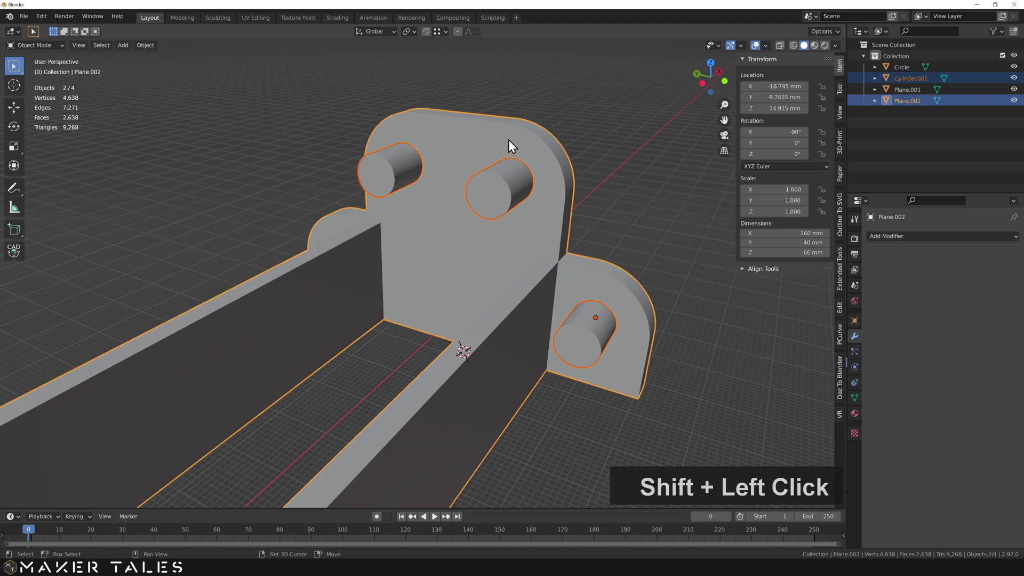
key("ctrl+shift+minus")
middle_click_drag(462, 208, 551, 208)
Merge all of the support frame's vertices by distance to clean up the mesh after the Boolean cut
key("Tab")
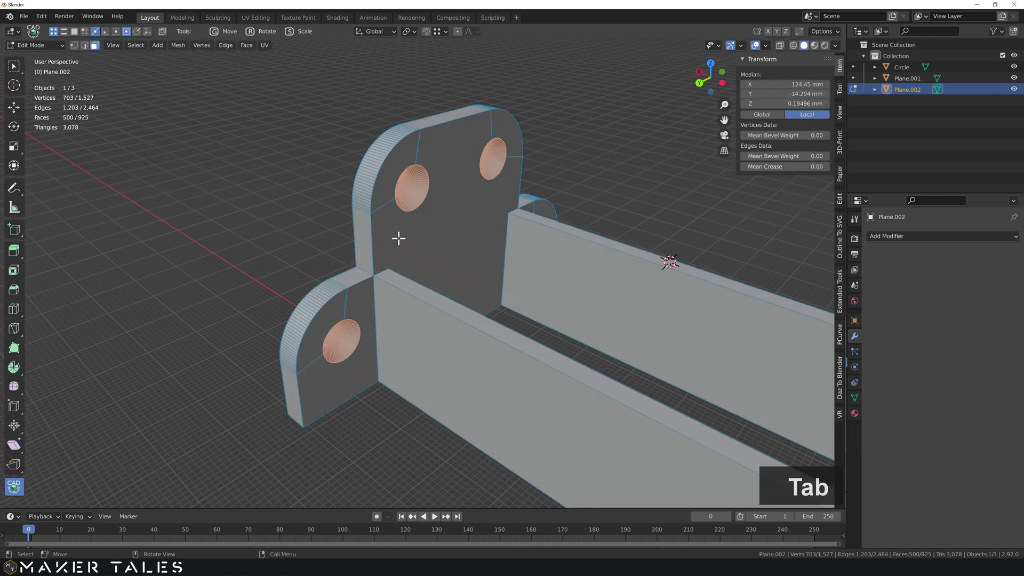
key("a")
key("m")
left_click(398, 241)
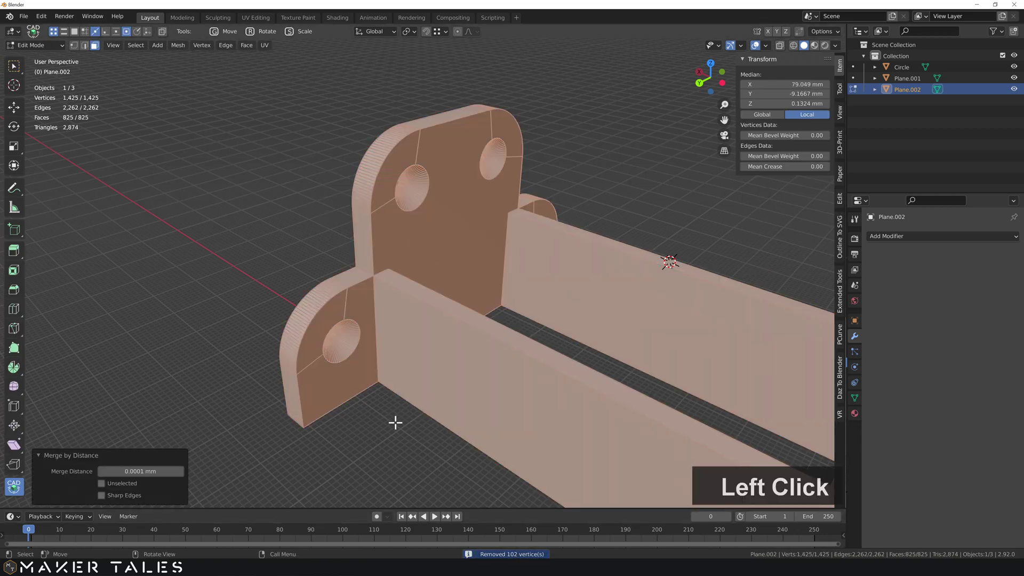
key("Tab")
middle_click_drag(491, 388, 412, 402)
scroll(379, 394, "down", 2)
scroll(379, 393, "down", 3)
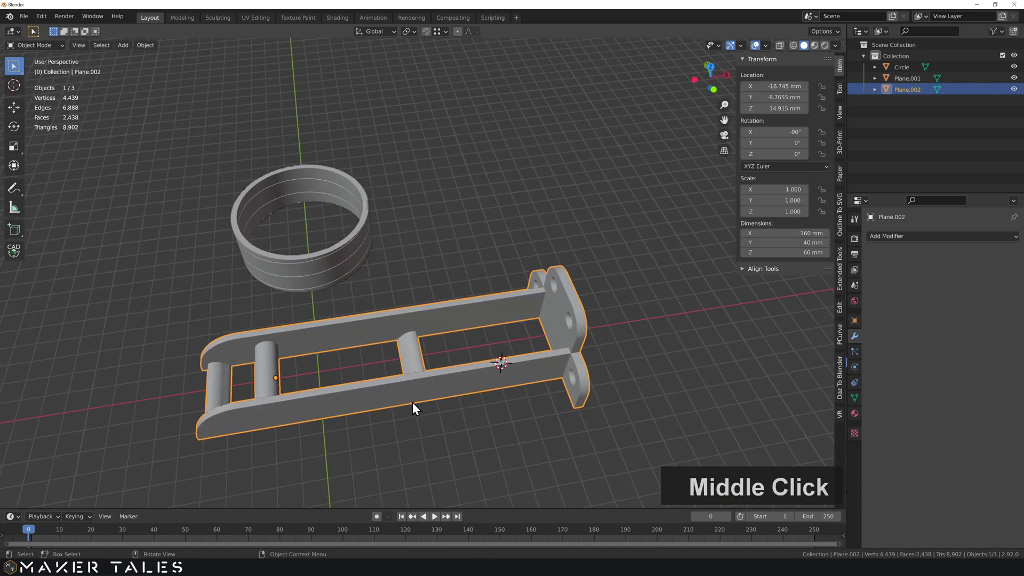
Select the support frame and enter Edit Mode with its underside and the ring's bottom rim in view
left_click(340, 249)
middle_click_drag(335, 258, 426, 264)
scroll(384, 355, "up", 3)
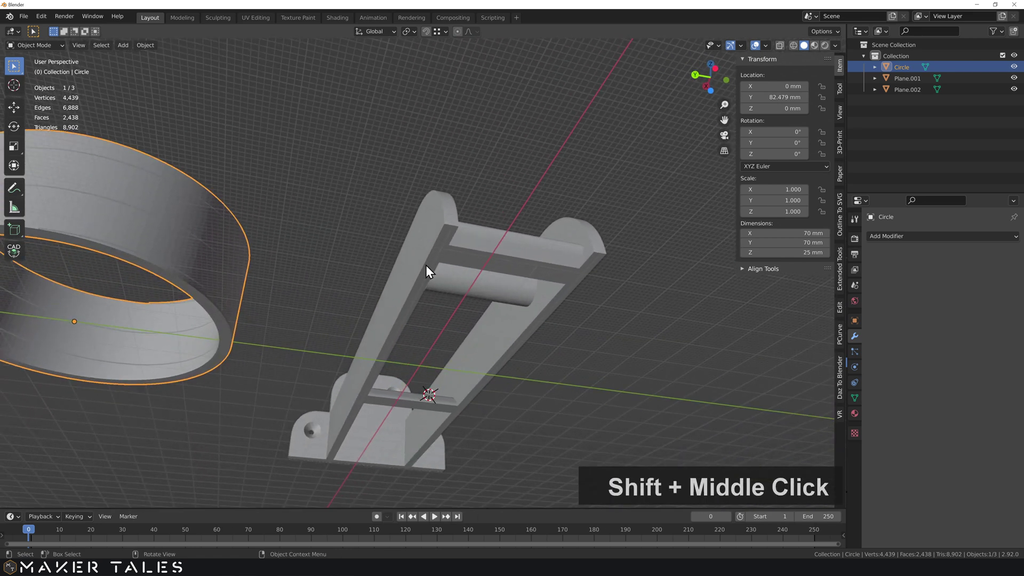
left_click(425, 264)
key("Tab")
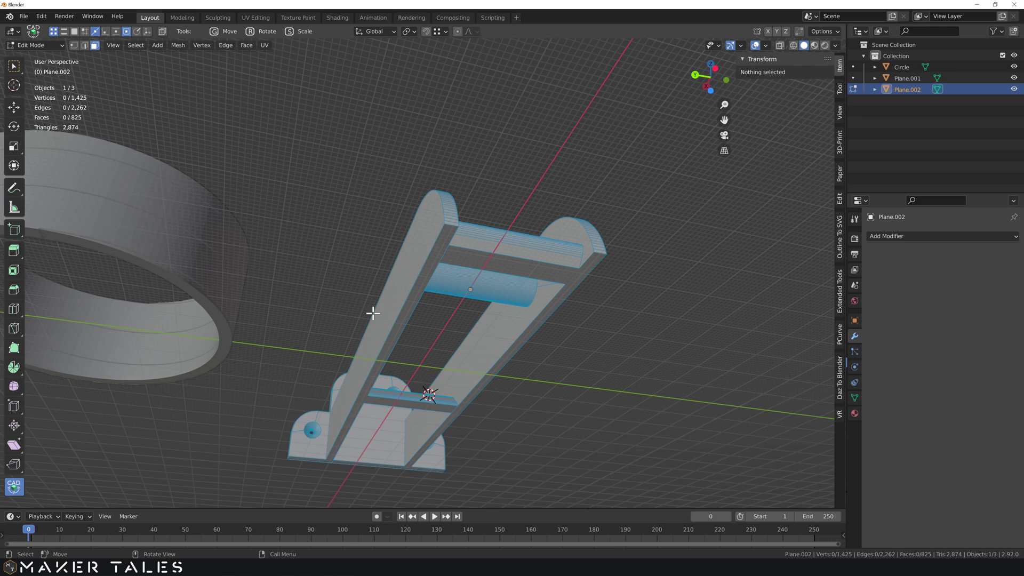
key("f")
key("g")
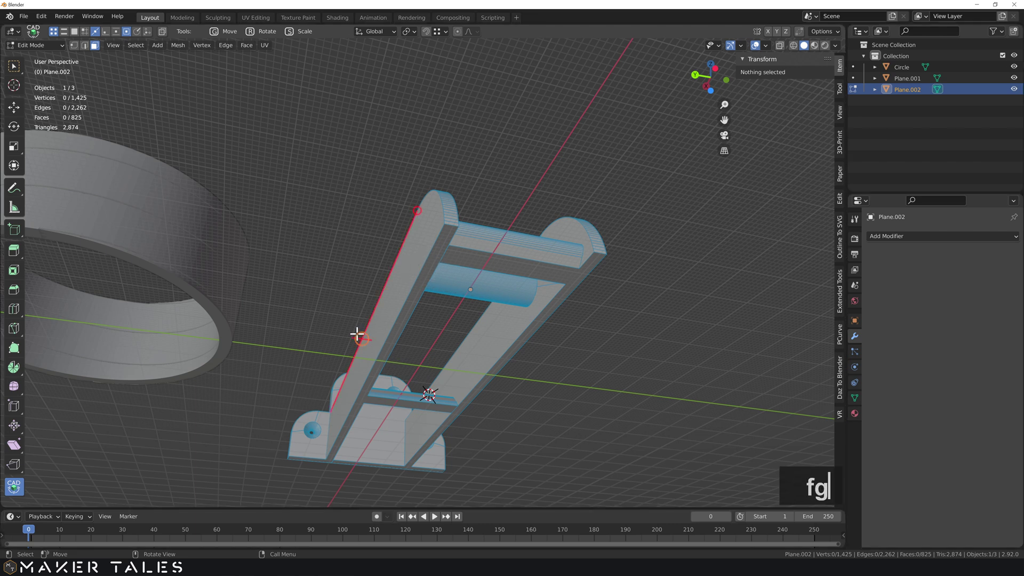
key("f")
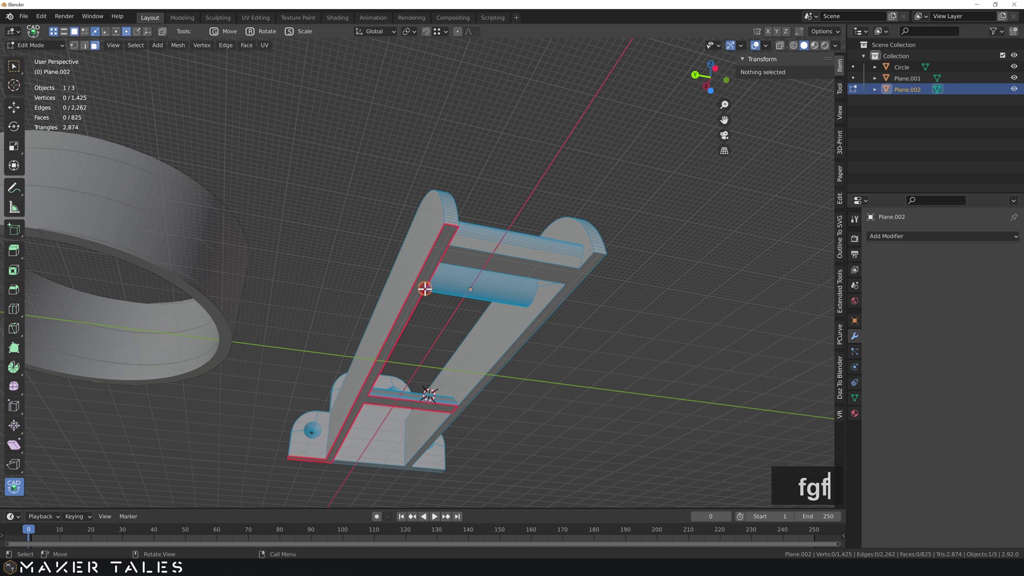
left_click(421, 289)
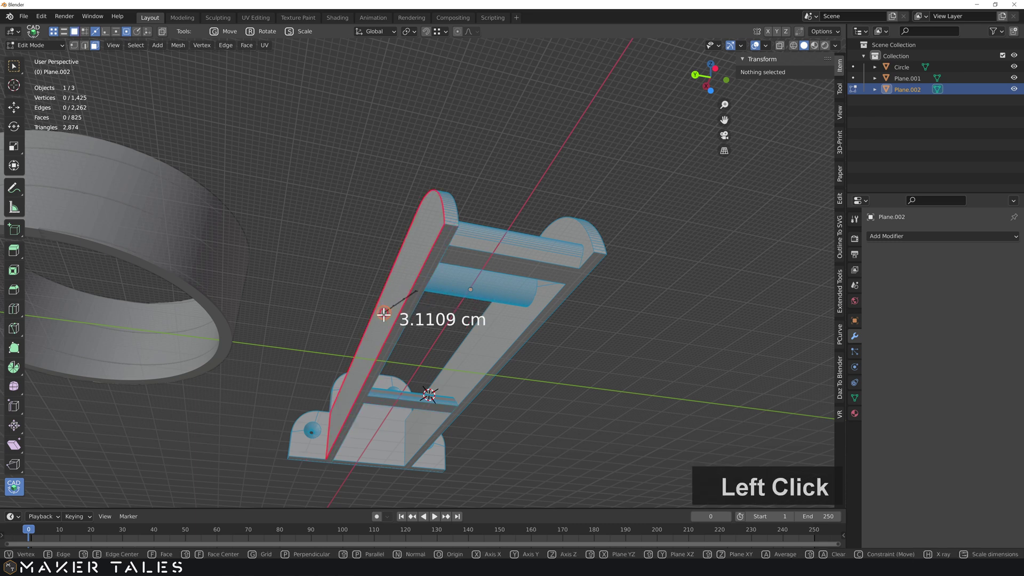
right_click(255, 270)
Move the entire frame mesh down about 6.15 mm along Z, snapping its underside level with the ring's bottom face
key("a")
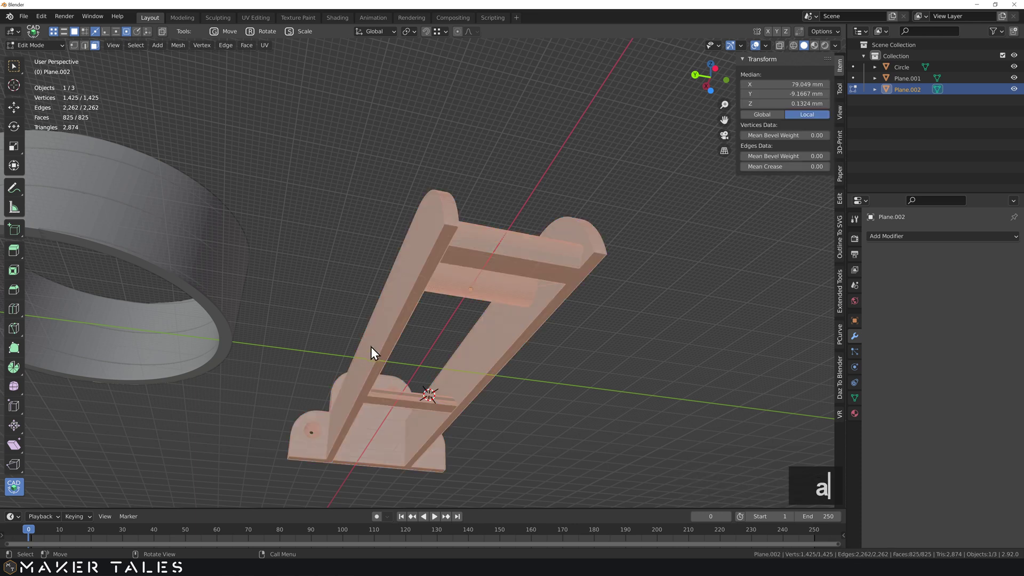
key("g")
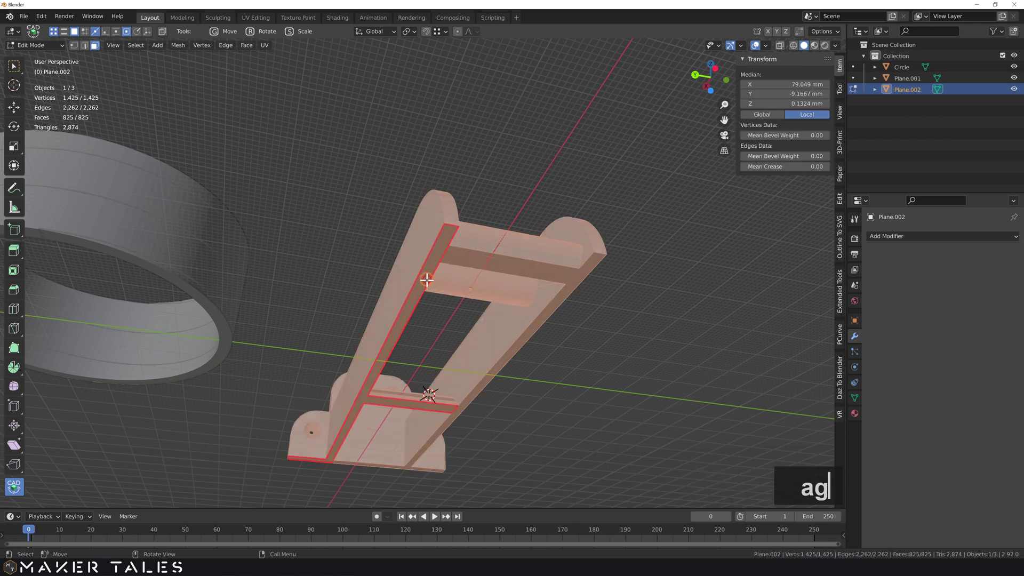
left_click(427, 280)
key("z")
key("z")
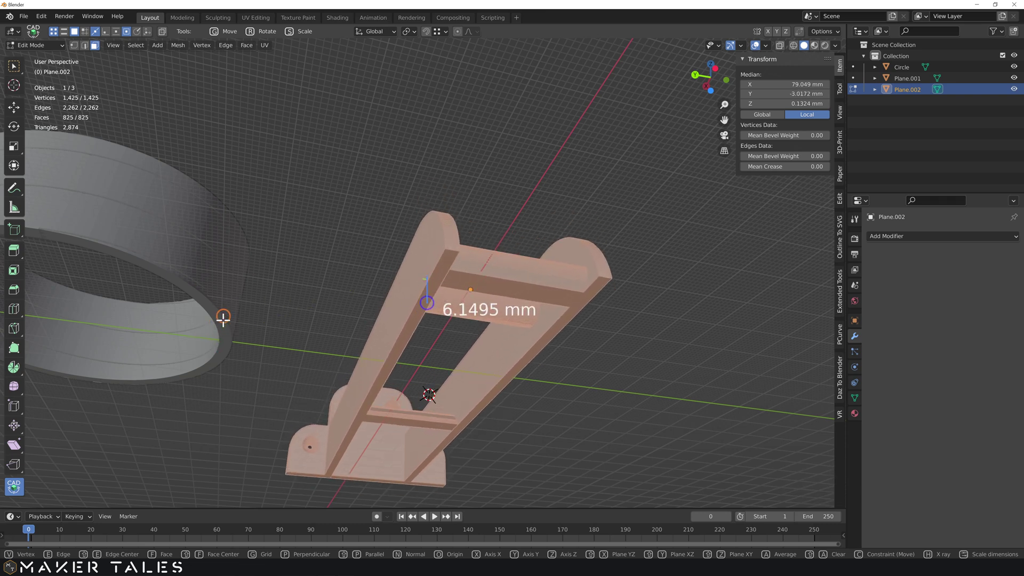
left_click(225, 326)
Check the alignment of the frame's base with the ring from the front and from underneath
middle_click_drag(226, 328, 283, 335)
key("1")
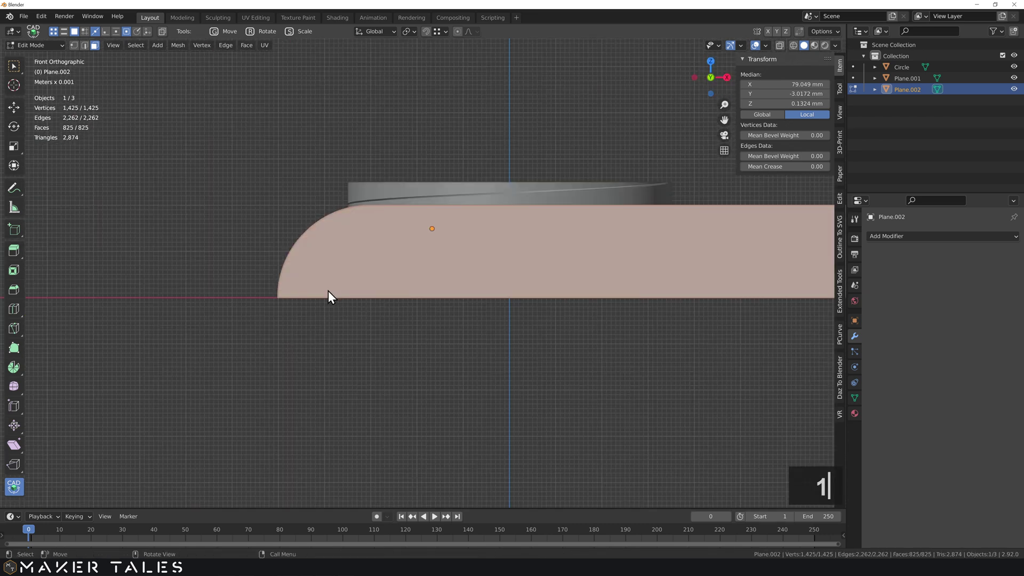
key("7")
key("9")
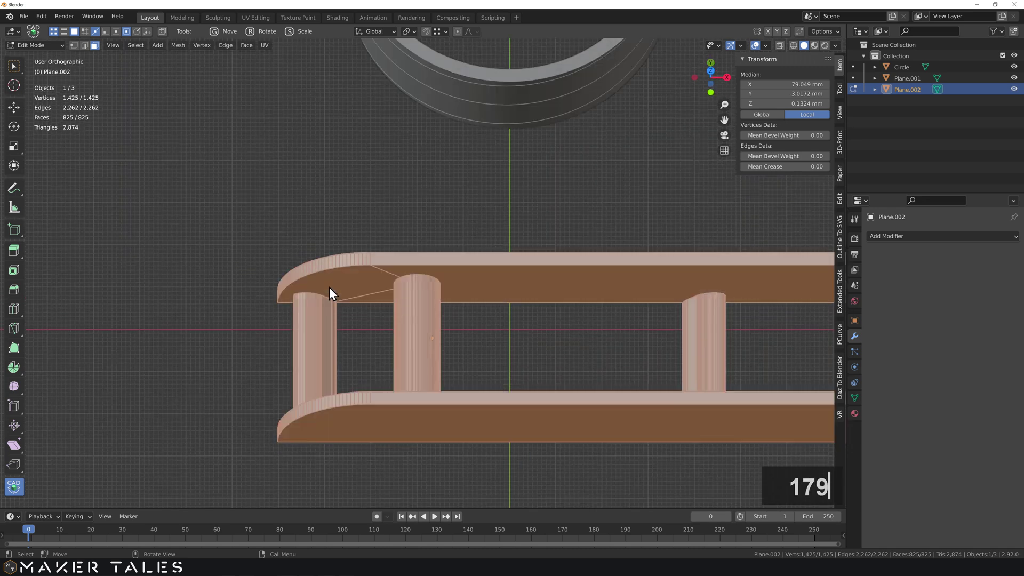
key("1")
key("2")
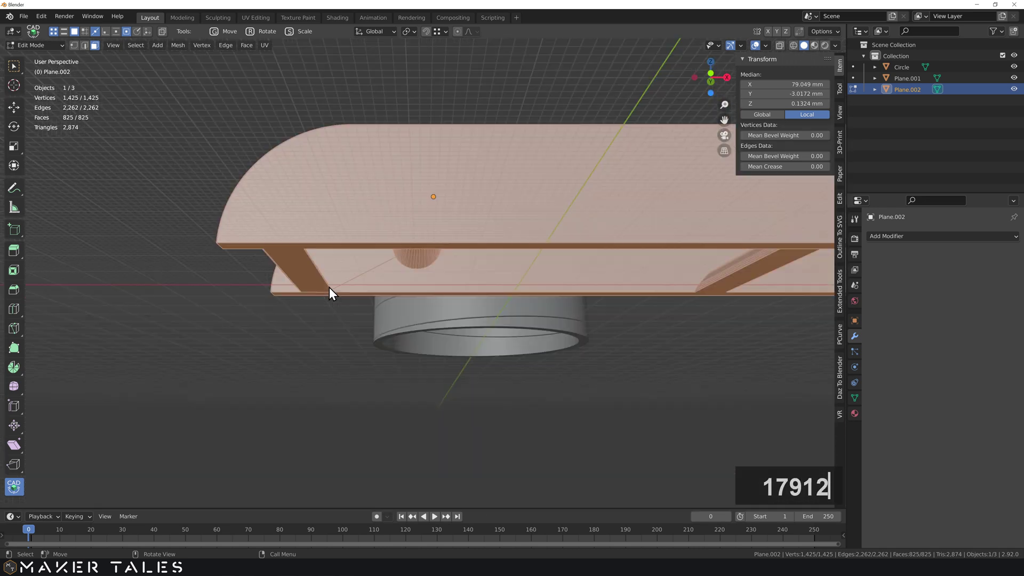
Move the entire frame mesh about 34 mm along Y toward the ring and return to Object Mode
key("3")
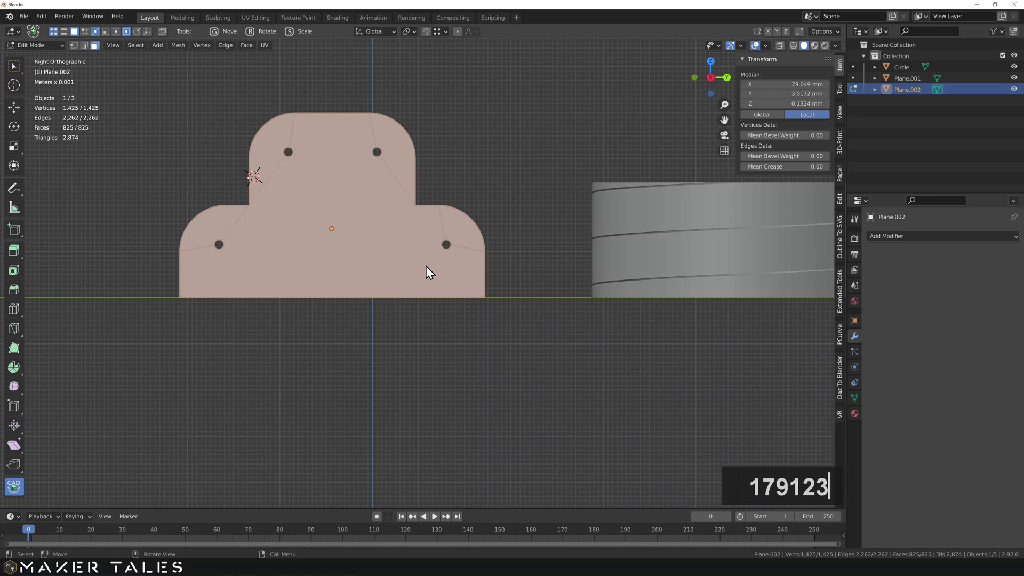
key("g")
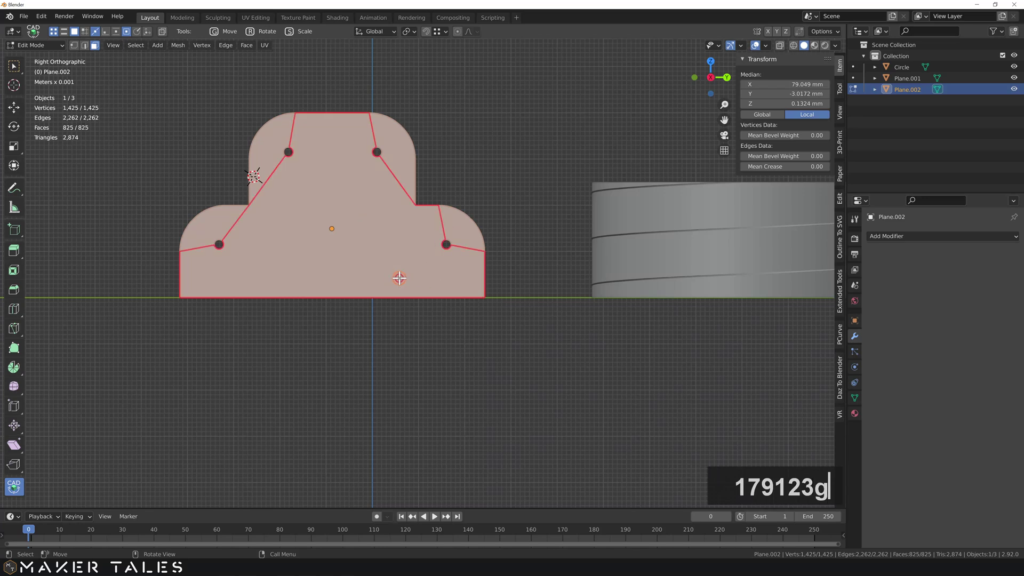
left_click(399, 278)
key("y")
key("y")
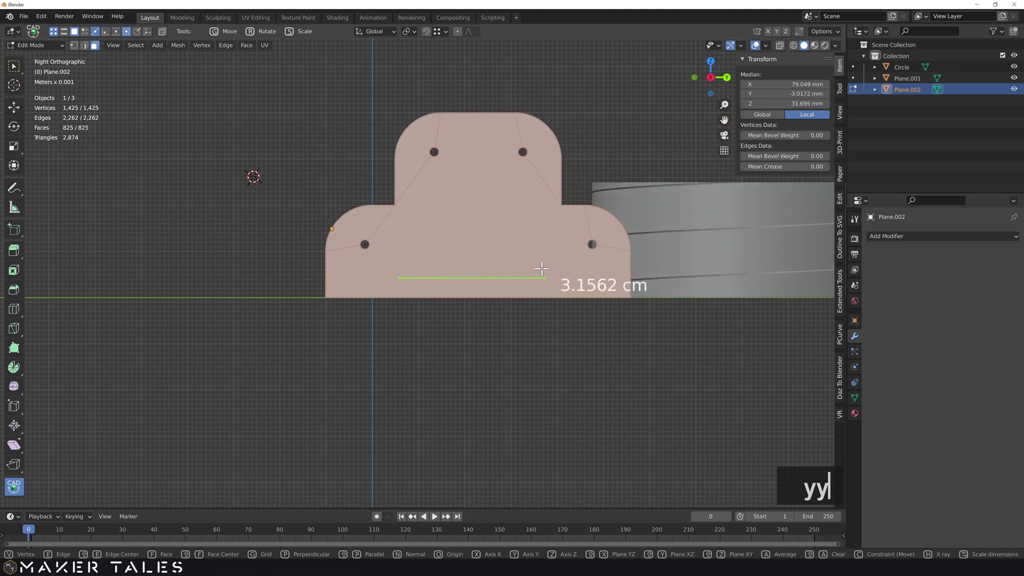
left_click(552, 270)
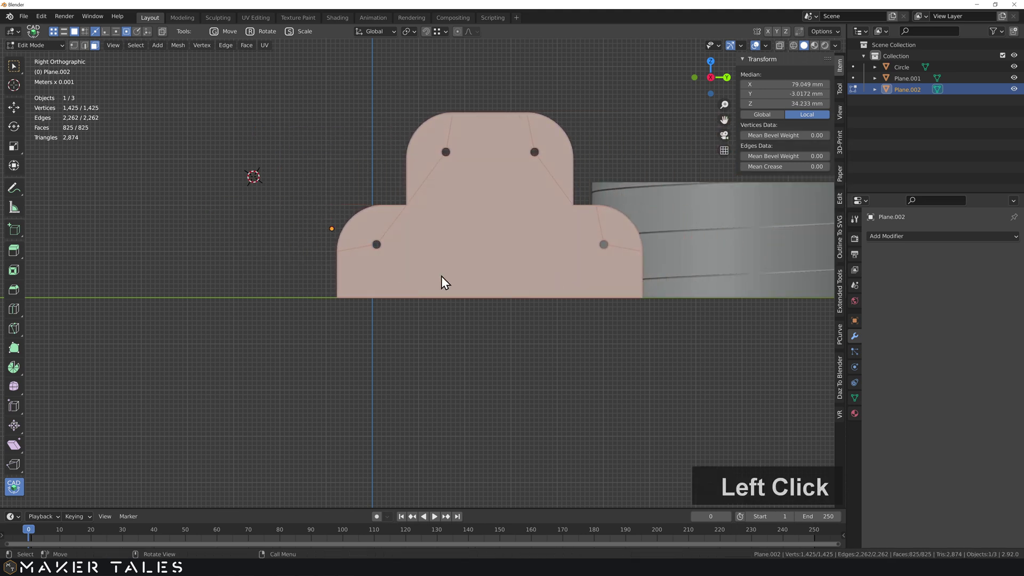
middle_click_drag(454, 269, 521, 293)
scroll(402, 267, "down", 3)
middle_click_drag(402, 267, 461, 443, "shift")
key("Tab")
Move the ring horizontally in the XY plane by about 31.6 mm in X and 2.07 mm in Y
middle_click_drag(395, 433, 485, 357)
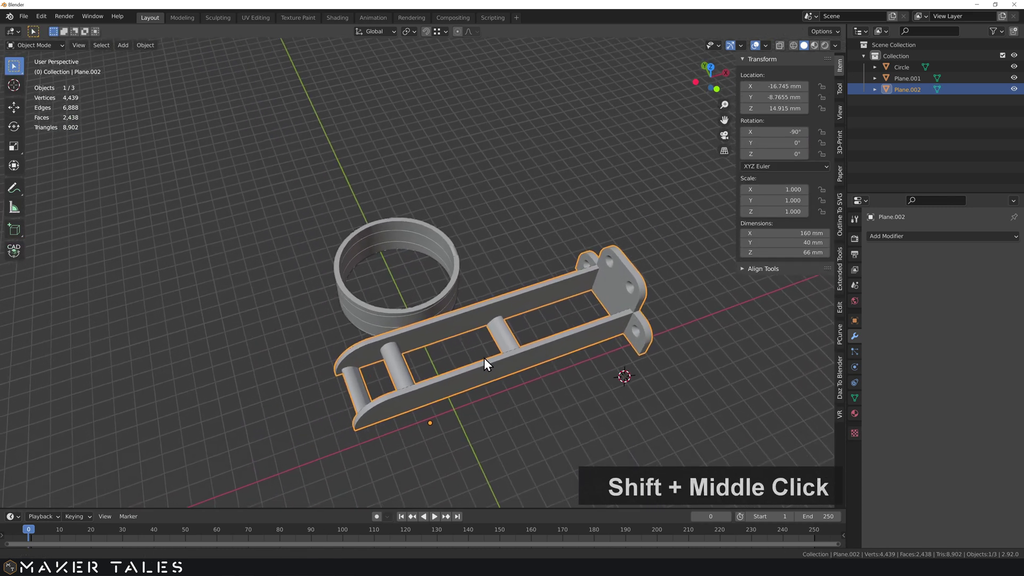
left_click(413, 302)
key("g")
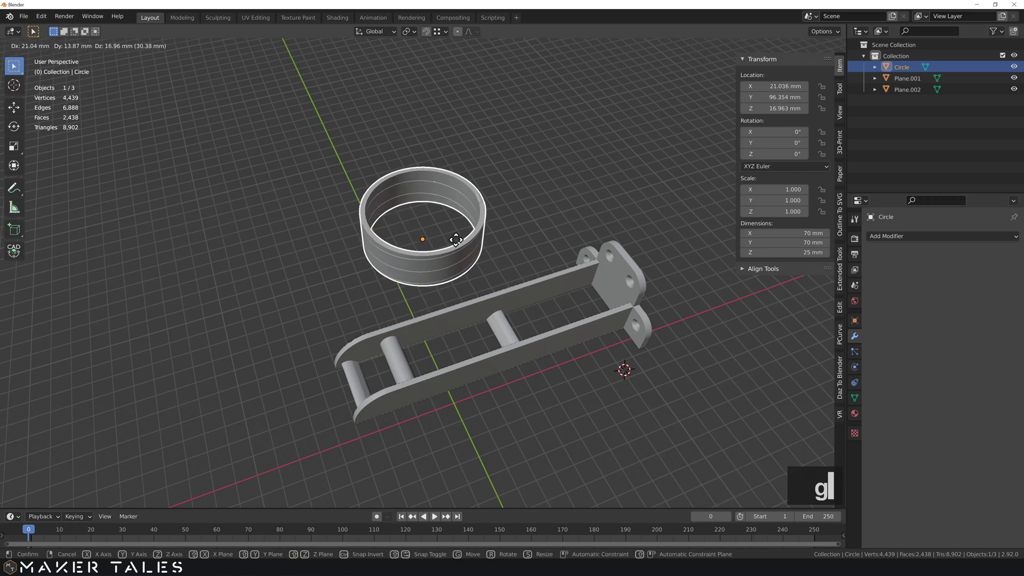
key("shift+z")
left_click(480, 274)
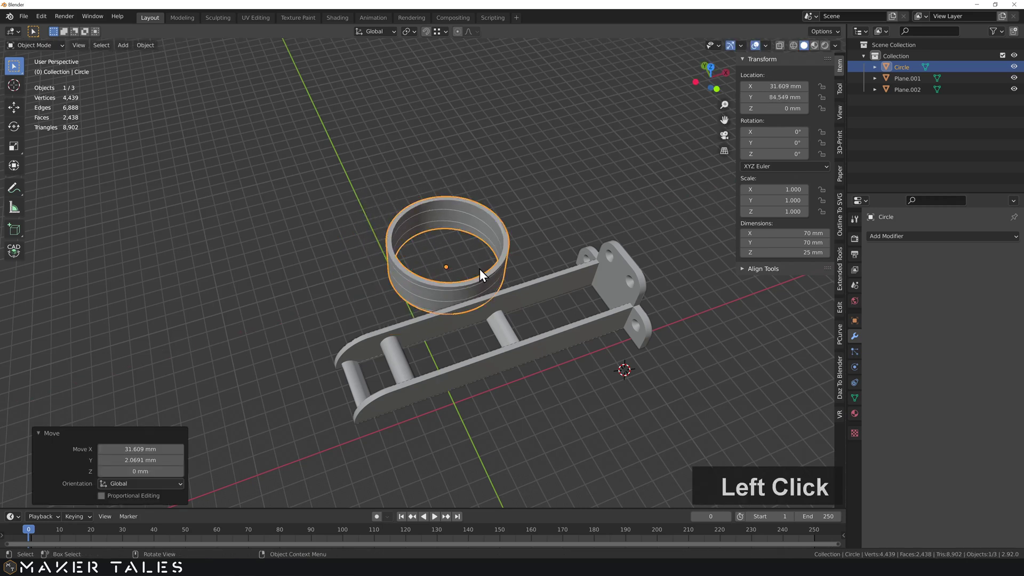
left_click(324, 211)
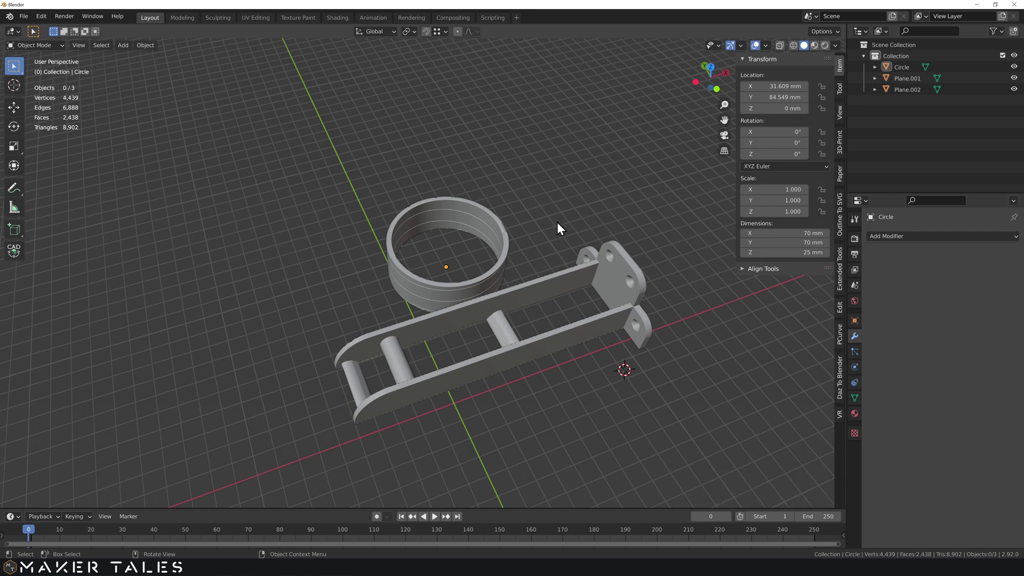
middle_click_drag(558, 241, 609, 216)
left_click(559, 277)
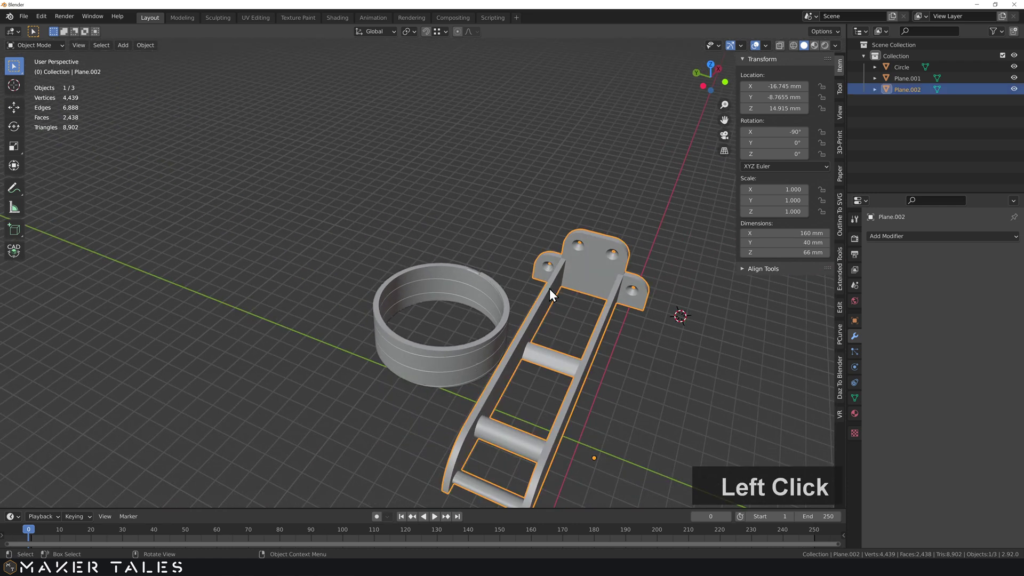
left_click(496, 323, "shift")
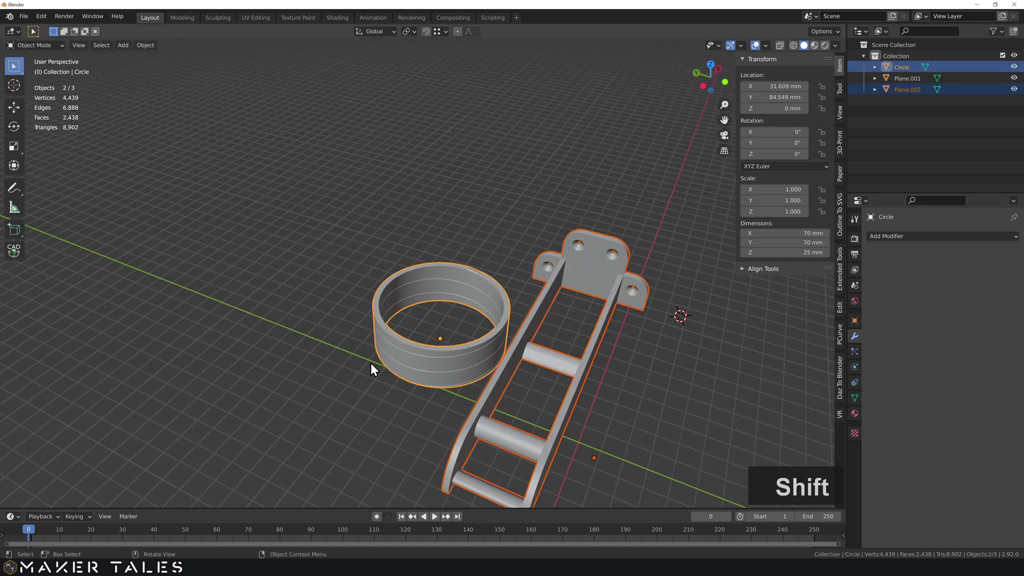
left_click(41, 16)
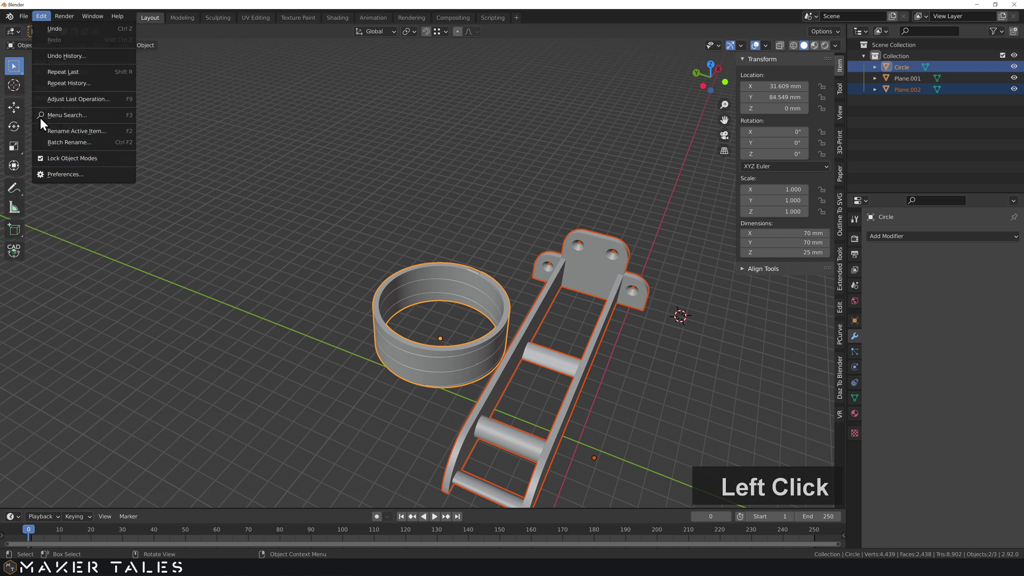
double_click(23, 14)
mouse_move(58, 177)
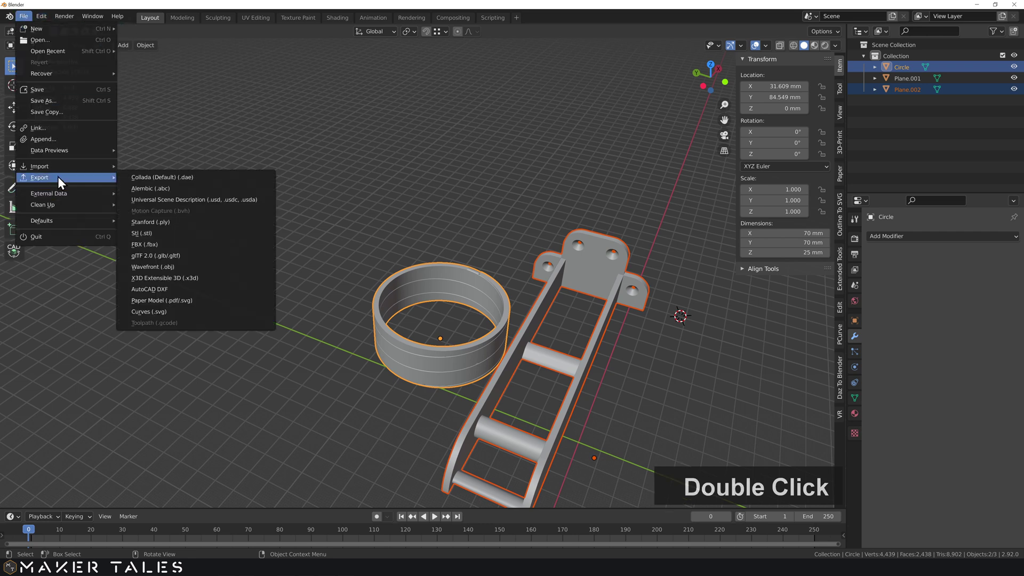
left_click(414, 143)
Select the support frame and the ring together and run all of the 3D-print mesh checks
left_click(586, 254)
left_click(486, 295, "shift")
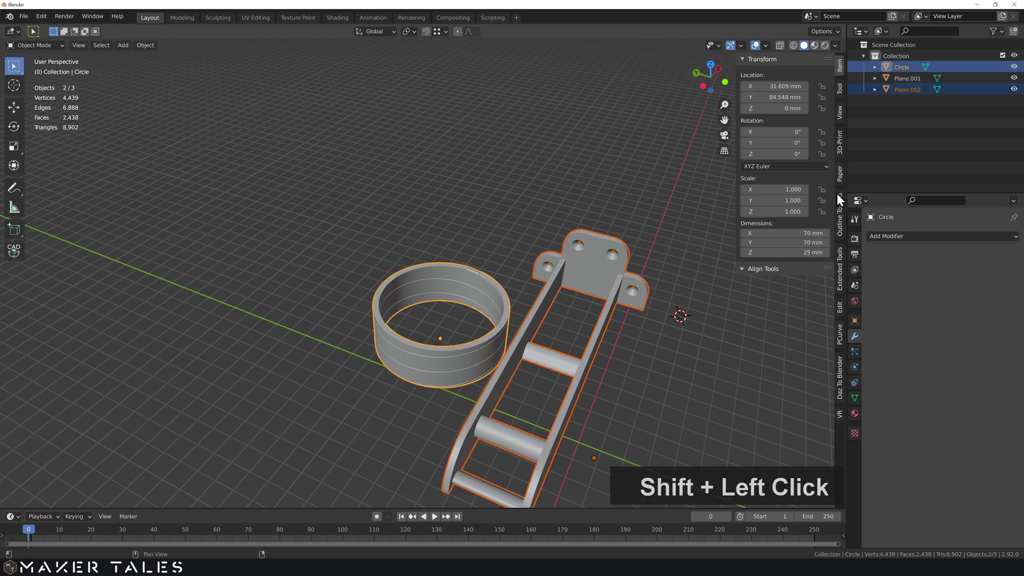
left_click(840, 144)
left_click(784, 195)
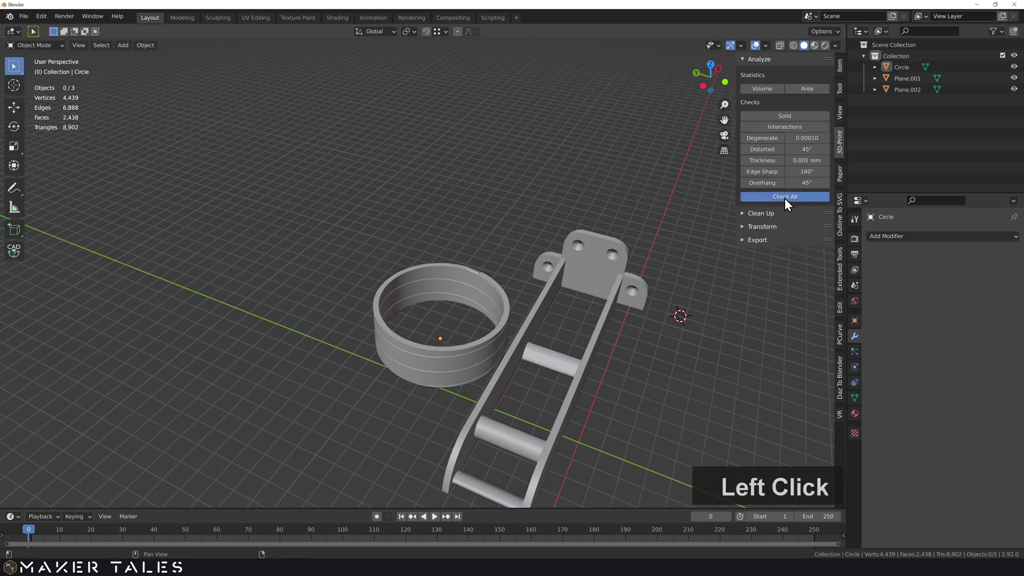
left_click(608, 267)
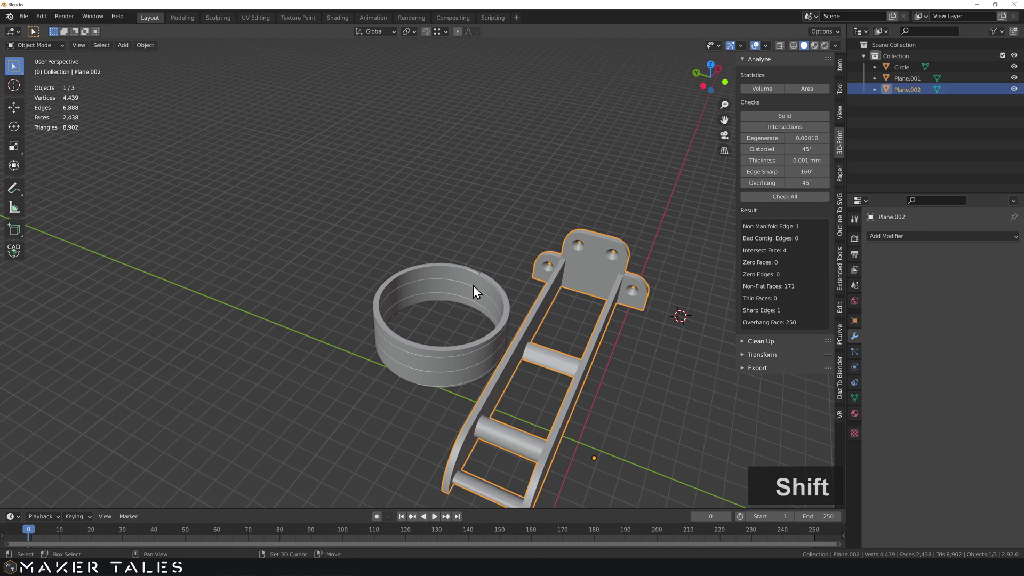
left_click(473, 285, "shift")
left_click(760, 195)
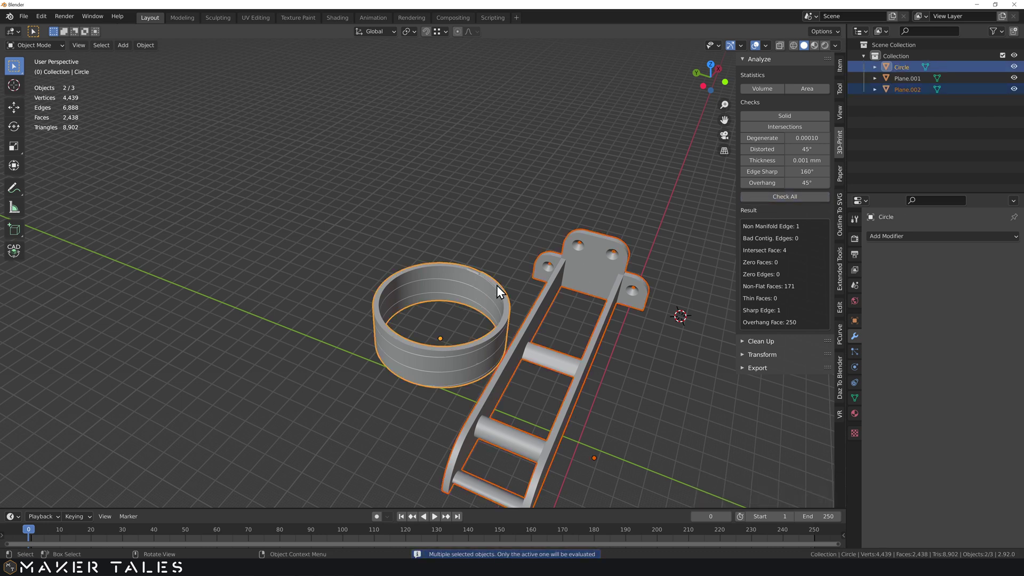
Enter Edit Mode on both objects, select all geometry, rerun all the print checks and merge the vertices by distance
key("Tab")
key("a")
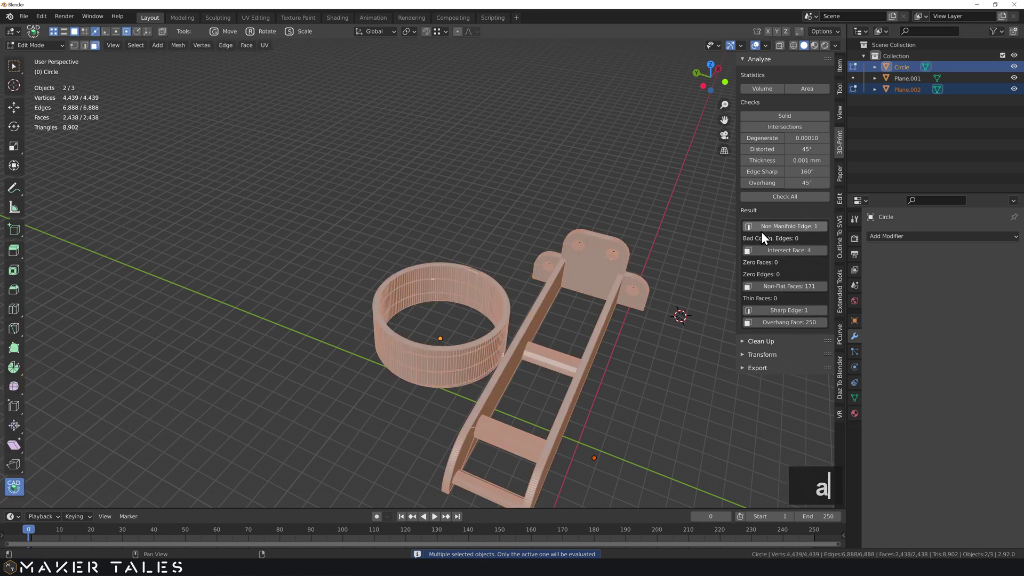
left_click(779, 194)
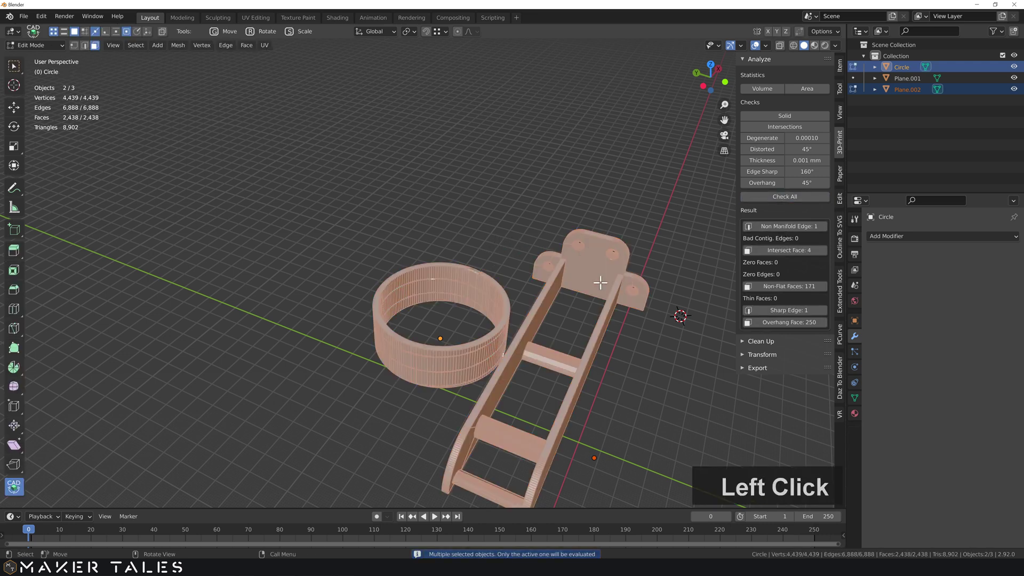
key("m")
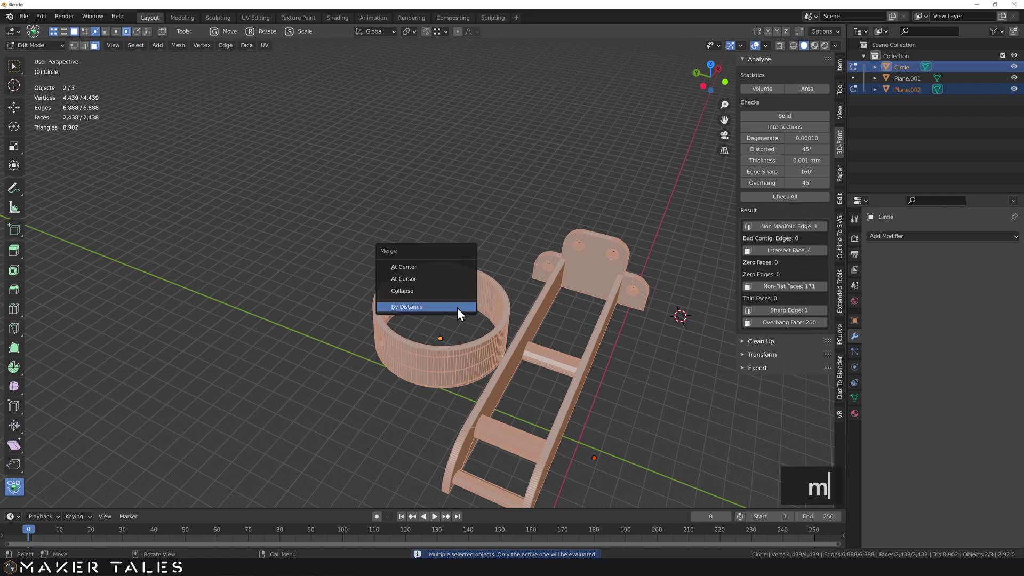
left_click(456, 305)
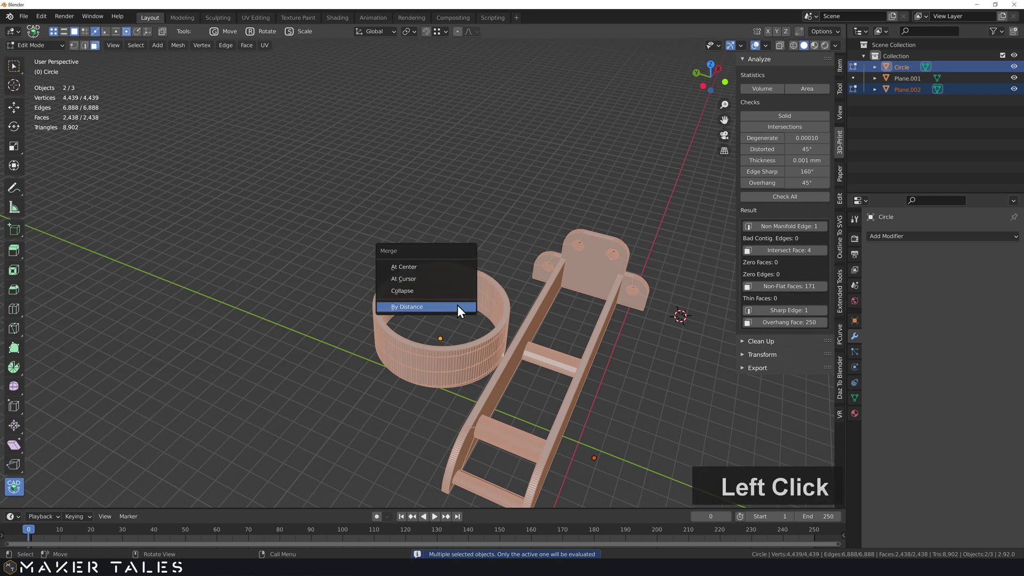
Select the non-manifold edge reported by the checks and inspect it up close on the ring's spiral cut
left_click(788, 226)
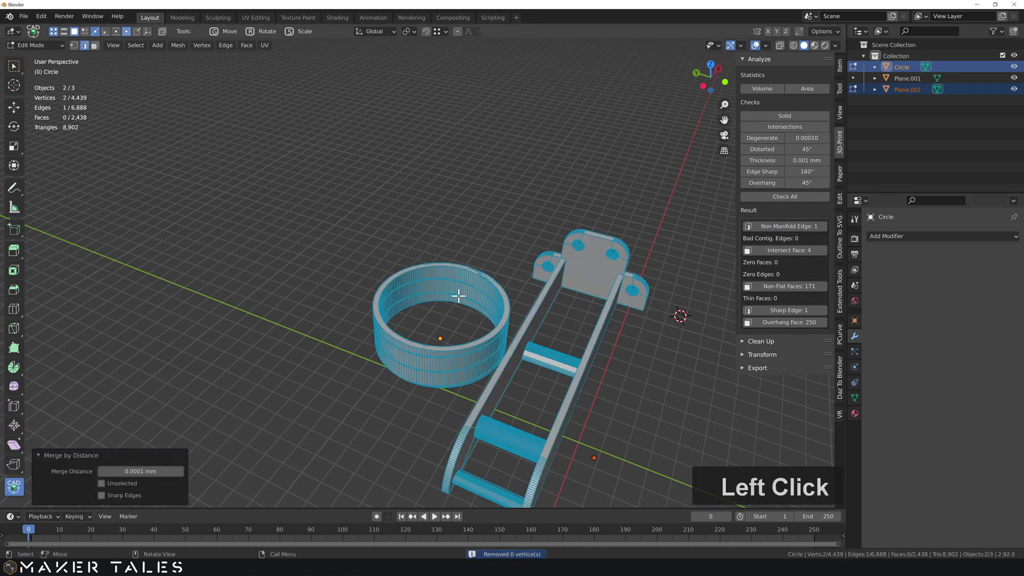
key("KP_Decimal")
middle_click(364, 361)
middle_click_drag(364, 362, 395, 315)
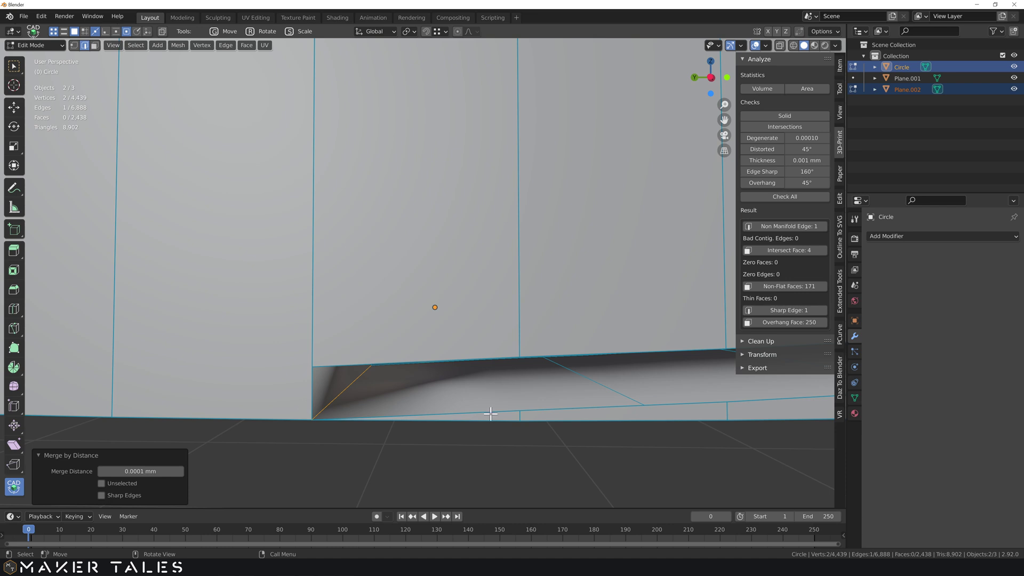
scroll(500, 406, "down", 4)
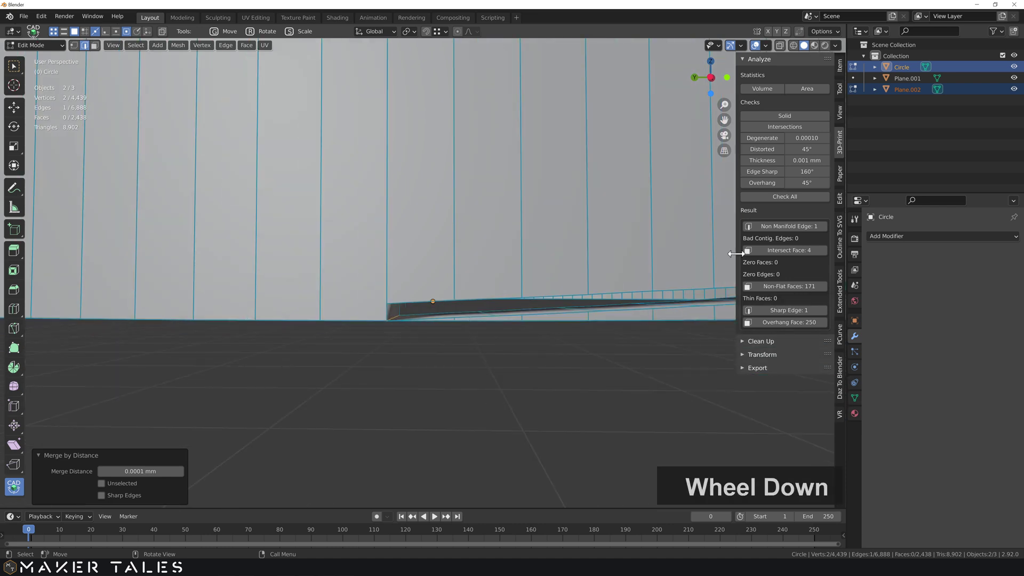
Select the intersecting faces reported by the checks and inspect their location on the ring wall
left_click(782, 252)
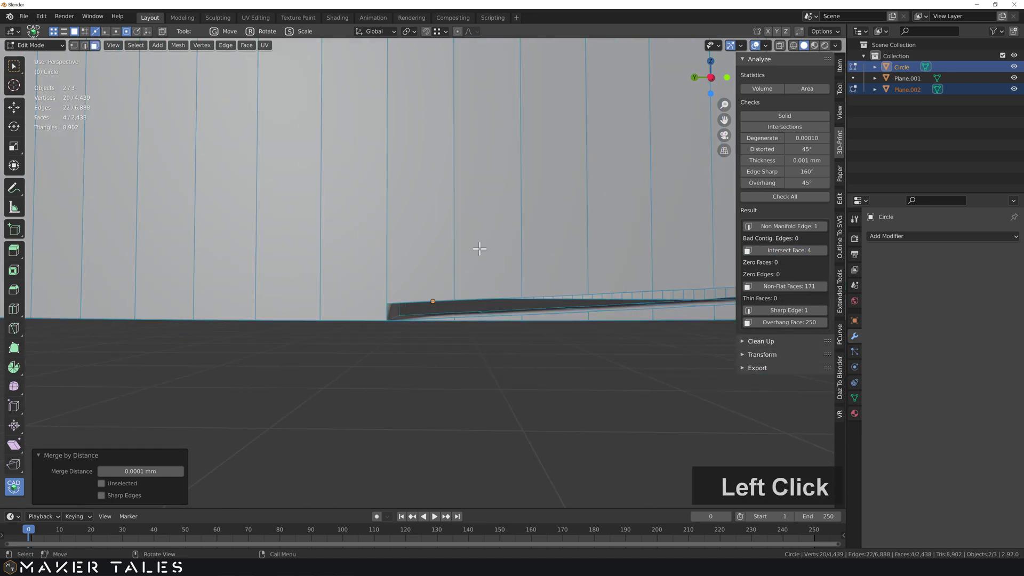
key("KP_Decimal")
middle_click_drag(480, 249, 483, 310)
scroll(483, 310, "up", 3)
middle_click_drag(521, 361, 510, 339)
middle_click_drag(558, 424, 469, 296, "shift")
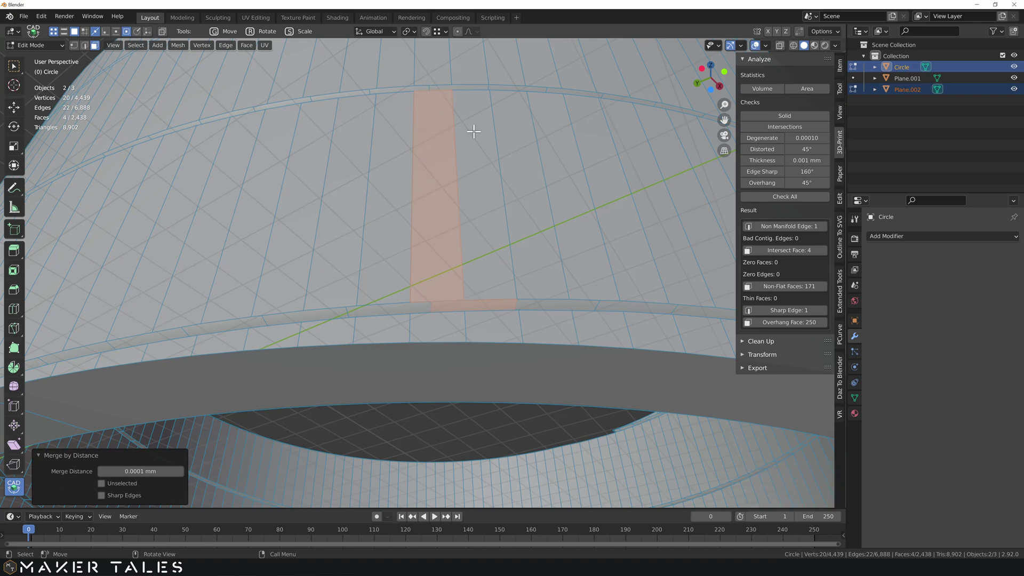
Select the sharp edge reported by the checks and inspect it where the spiral cut meets the ring's rim
left_click(800, 310)
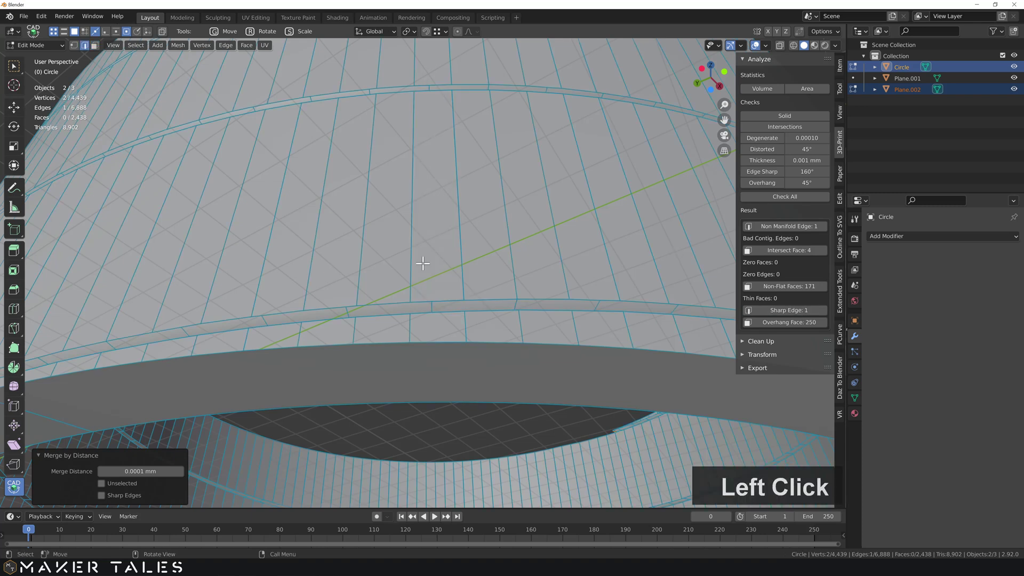
key("KP_Decimal")
middle_click_drag(381, 241, 625, 301)
scroll(443, 256, "down", 2)
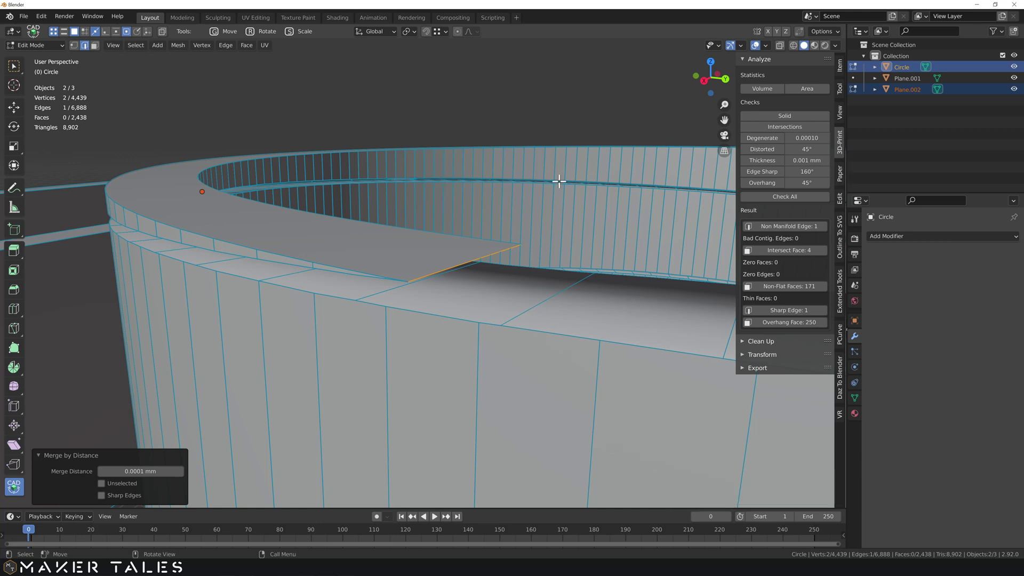
Select the reported overhang faces to examine them around the ring, and return to Object Mode
left_click(775, 321)
scroll(463, 248, "down", 1)
scroll(463, 248, "down", 3)
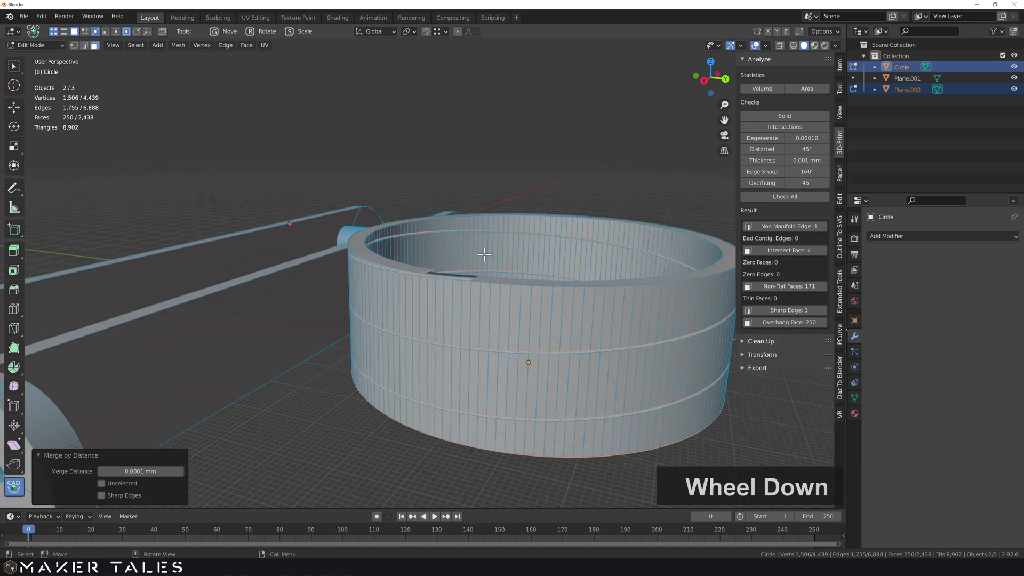
key("Tab")
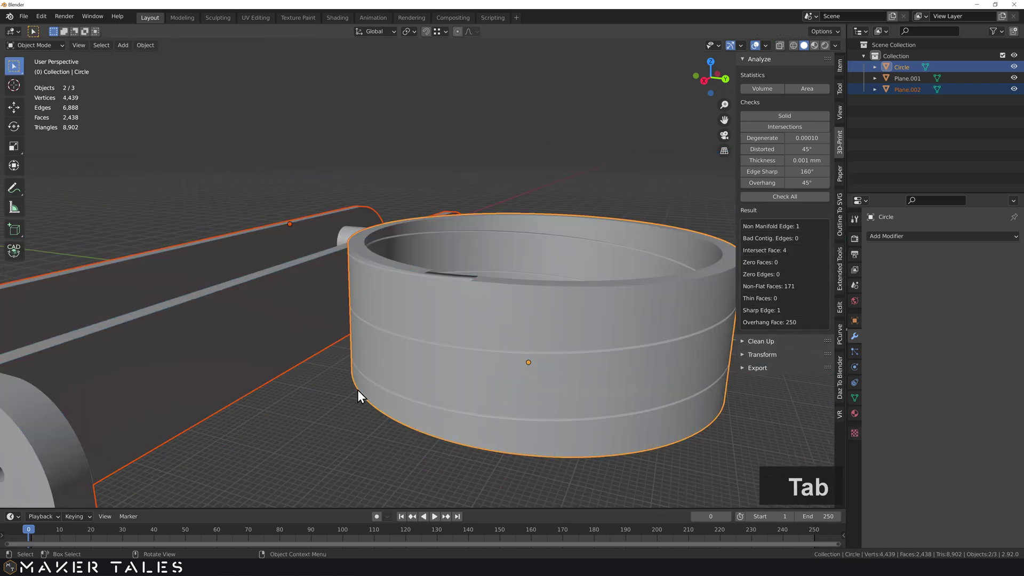
Export the selected ring and frame as the STL file "ring retro.stl"
left_click(745, 367)
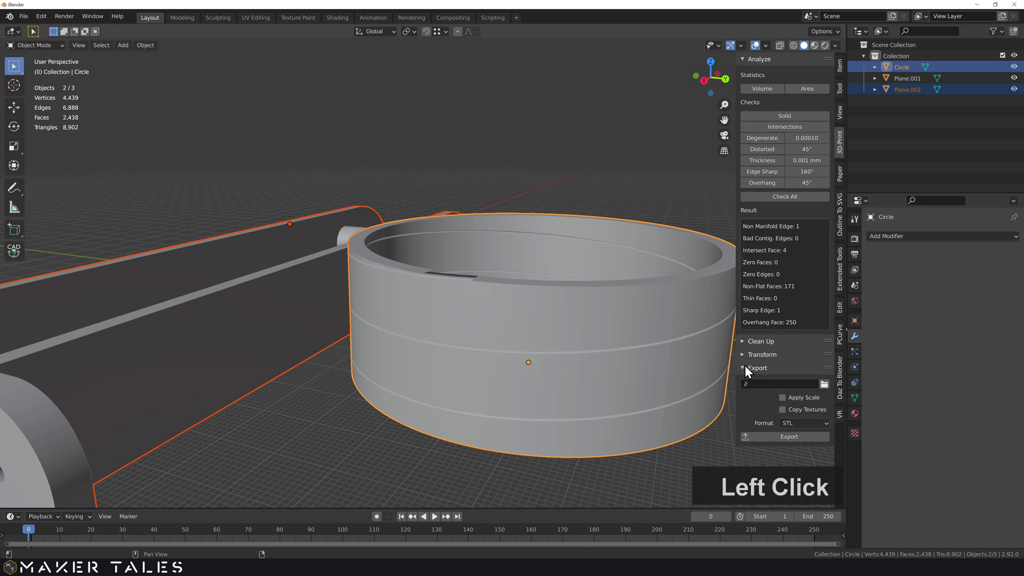
left_click(744, 367)
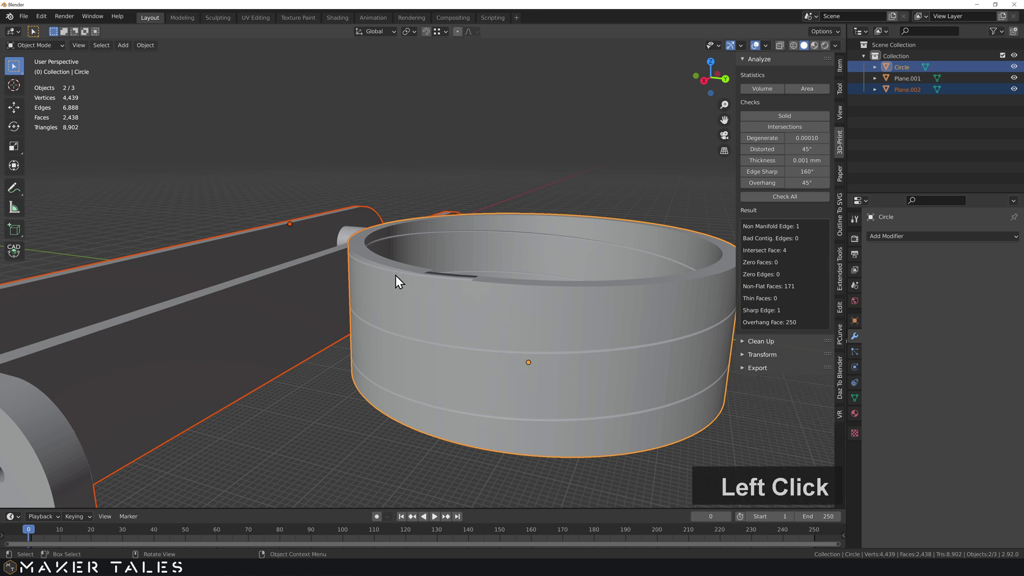
left_click(24, 16)
mouse_move(63, 177)
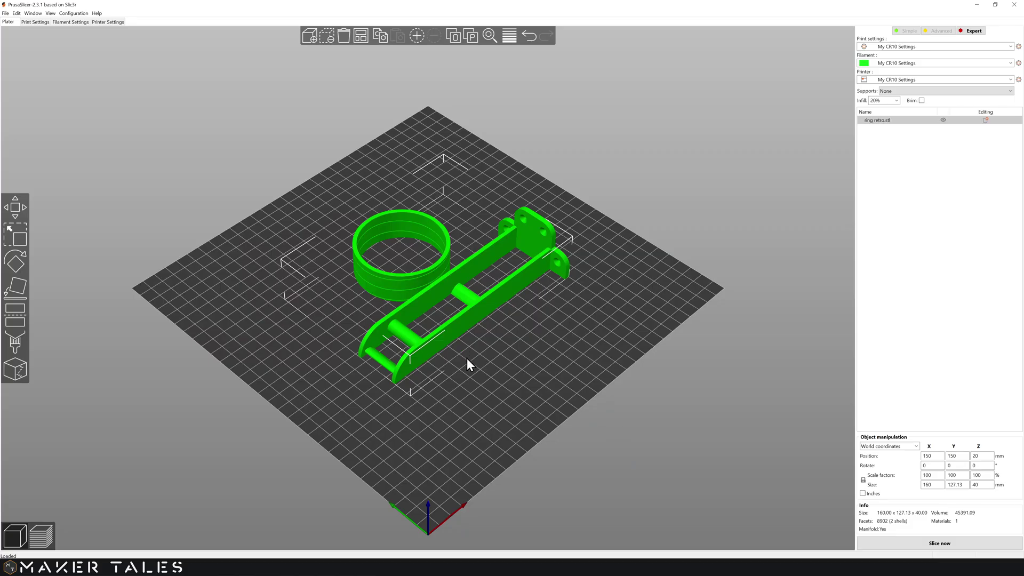
Switch to PrusaSlicer with ring retro.stl on the bed and slice it using the My CR10 Settings profiles
mouse_move(456, 302)
left_mouse_down()
mouse_move(462, 292)
mouse_move(473, 309)
left_mouse_up()
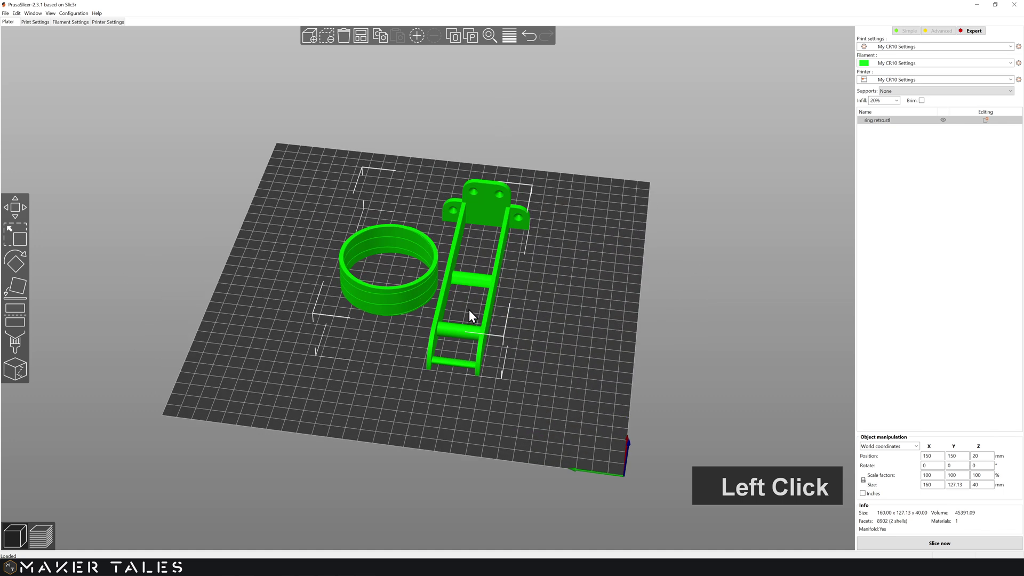
scroll(469, 315, "up", 2)
left_click(940, 539)
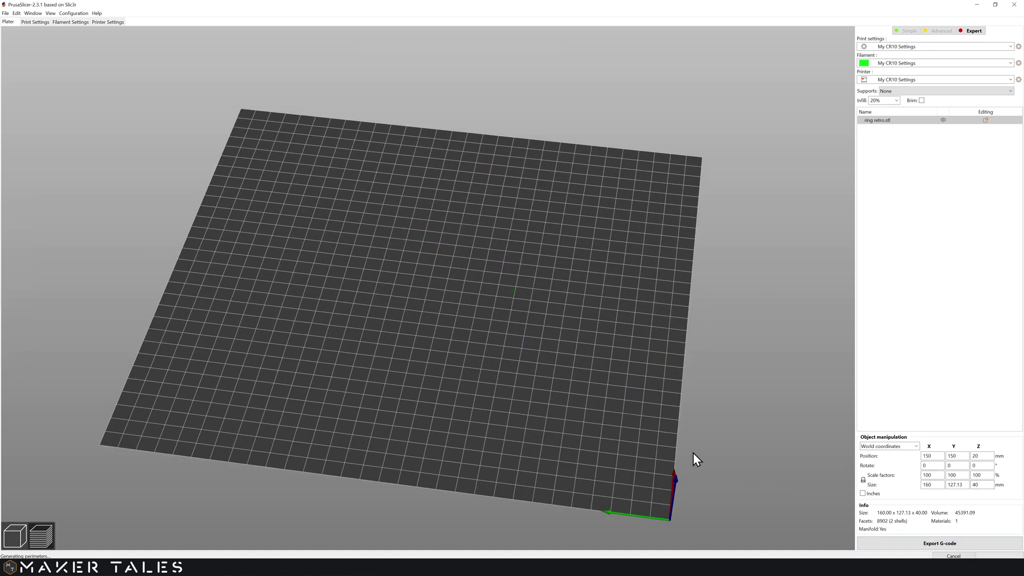
Examine the sliced preview of the ring and frame from several angles, checking the spiral cut and the overhang perimeters
scroll(395, 297, "up", 3)
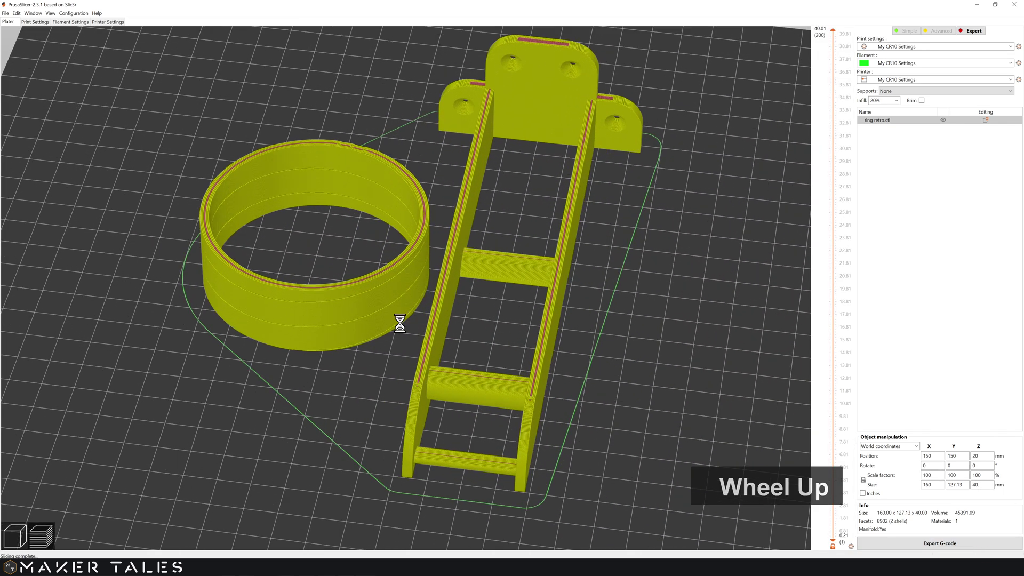
scroll(399, 322, "up", 2)
left_click_drag(376, 370, 383, 358)
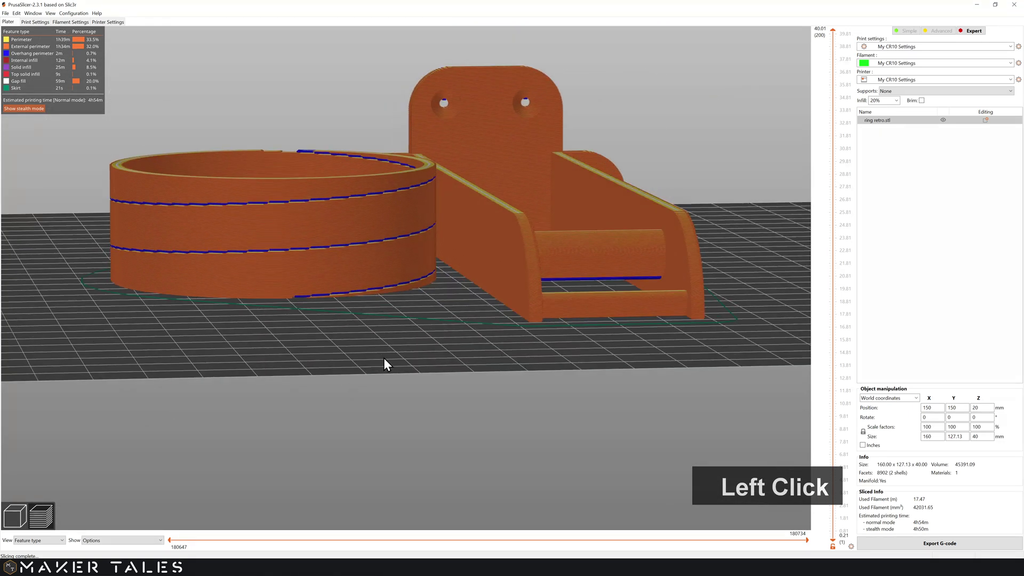
scroll(328, 284, "up", 3)
left_click_drag(328, 284, 341, 270)
mouse_move(341, 224)
left_mouse_down()
mouse_move(350, 198)
mouse_move(347, 209)
left_mouse_up()
scroll(350, 205, "down", 2)
scroll(350, 206, "down", 4)
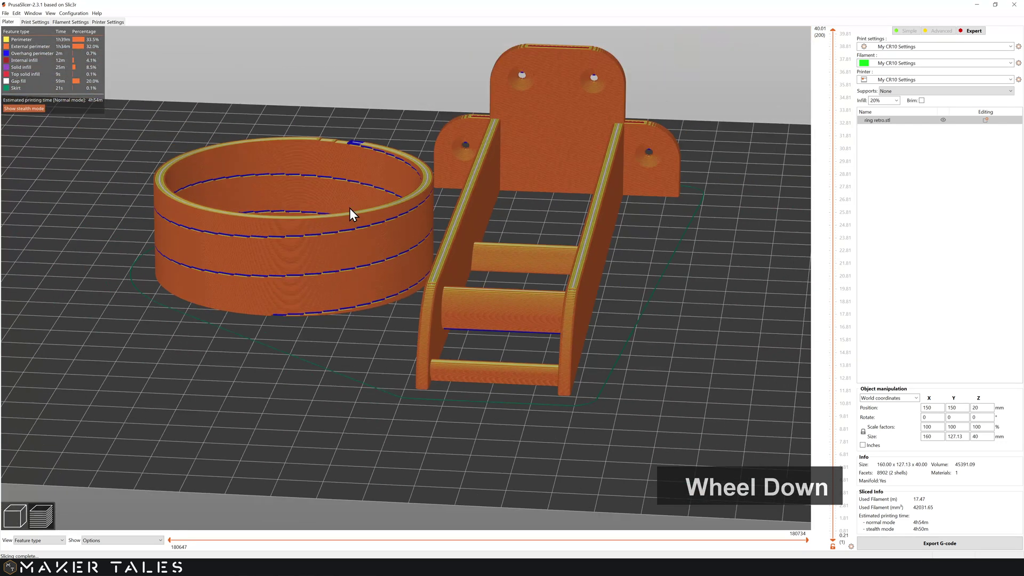
Scrub through the sliced layers, return to the full height and review the whole print layout
left_click_drag(832, 32, 787, 27)
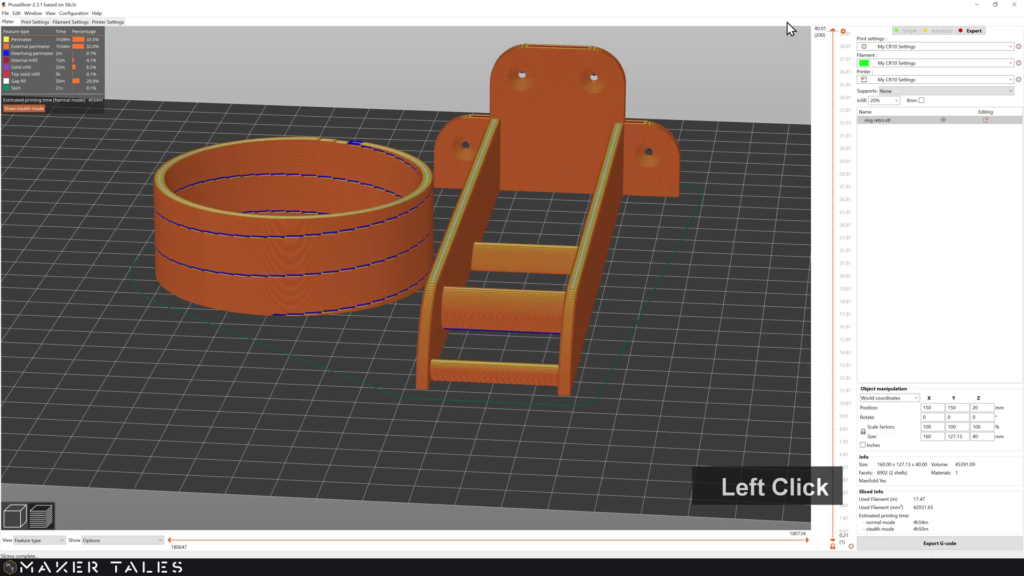
mouse_move(705, 126)
left_mouse_down()
mouse_move(697, 119)
mouse_move(693, 131)
left_mouse_up()
scroll(685, 133, "down", 3)
scroll(676, 134, "down", 3)
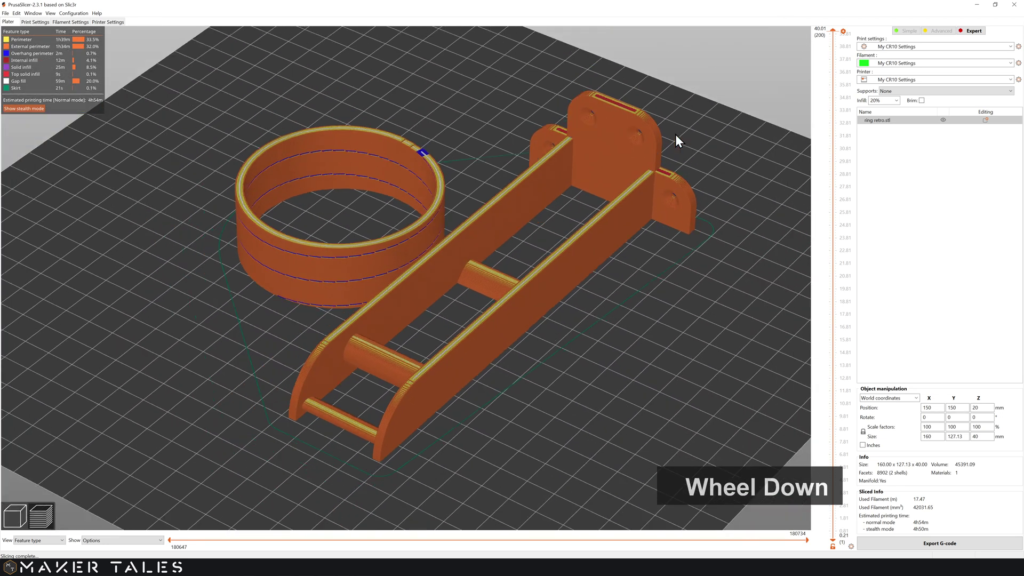